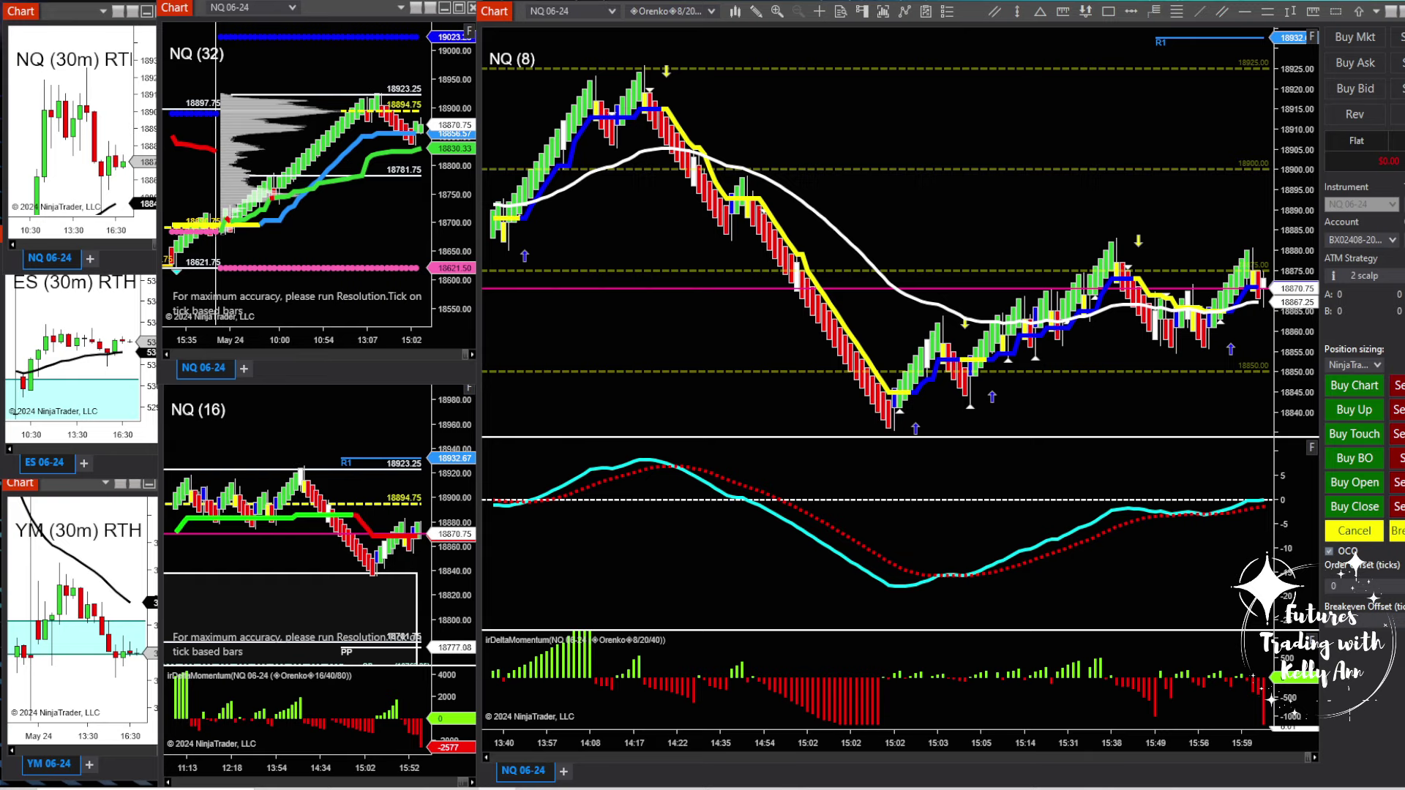
Switch to Google Drive and open the suggested personal charts folder.
drag(1404, 132, 1350, 21)
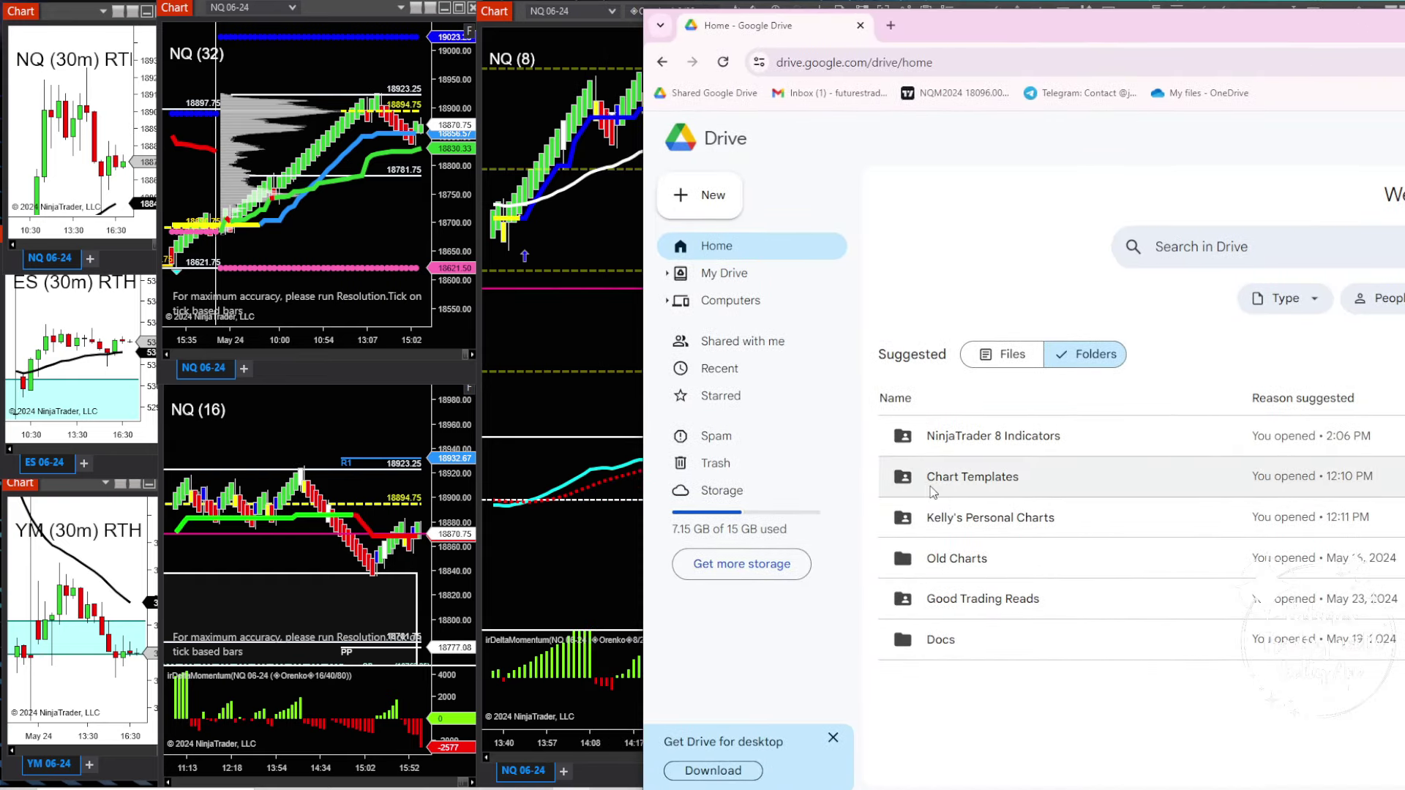
click(1006, 520)
double_click(1007, 520)
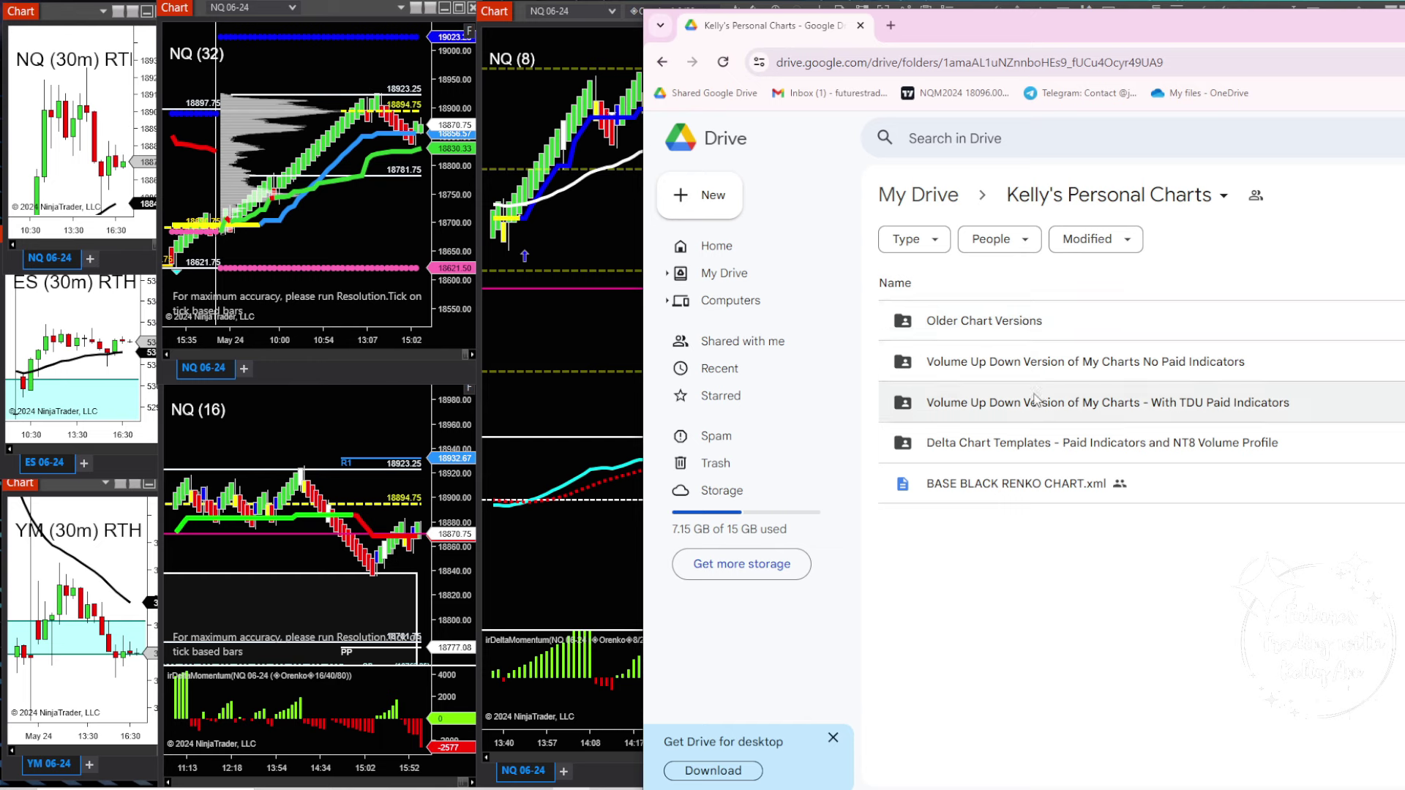
Return to the Drive home page and open the Entry Chart with Delta folder inside Chart Templates.
click(716, 246)
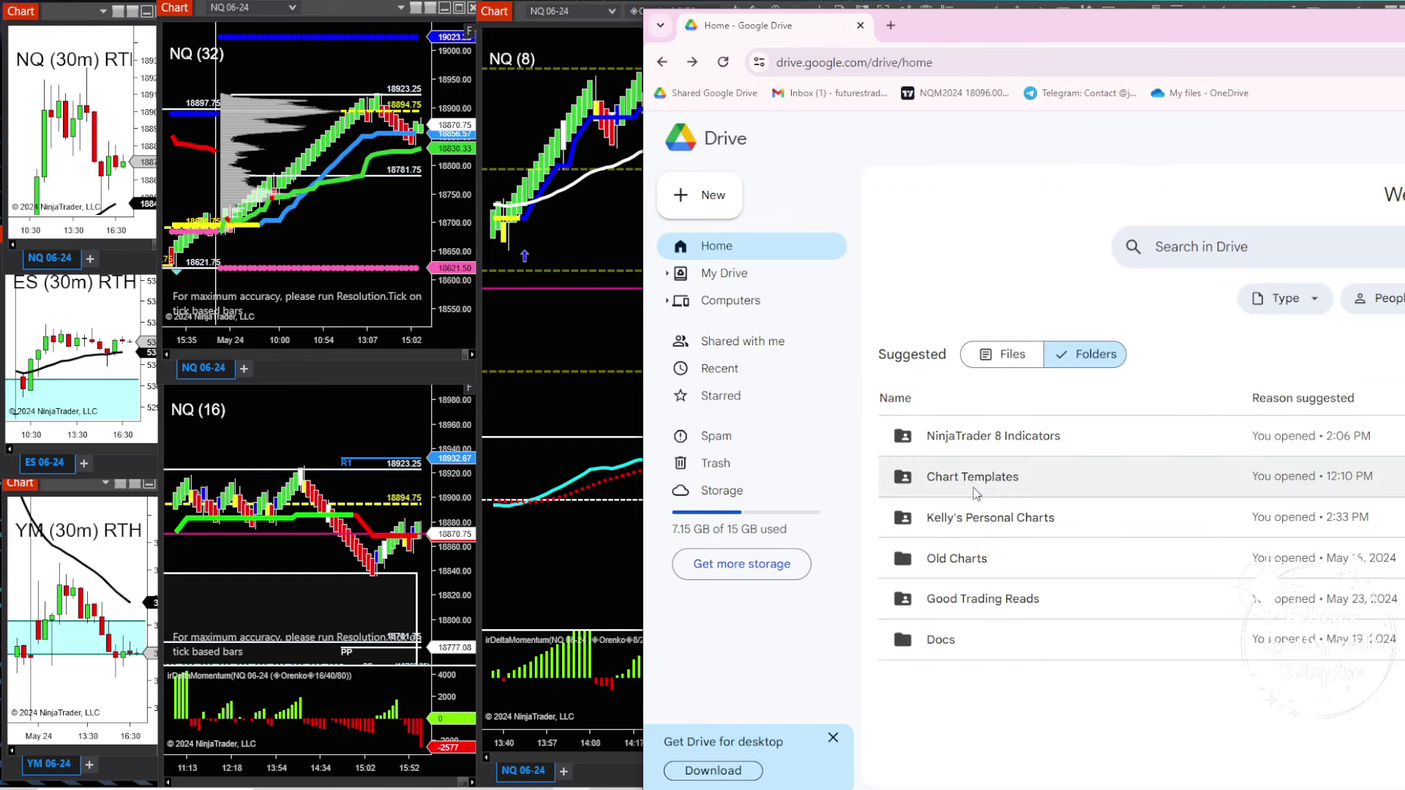
double_click(998, 473)
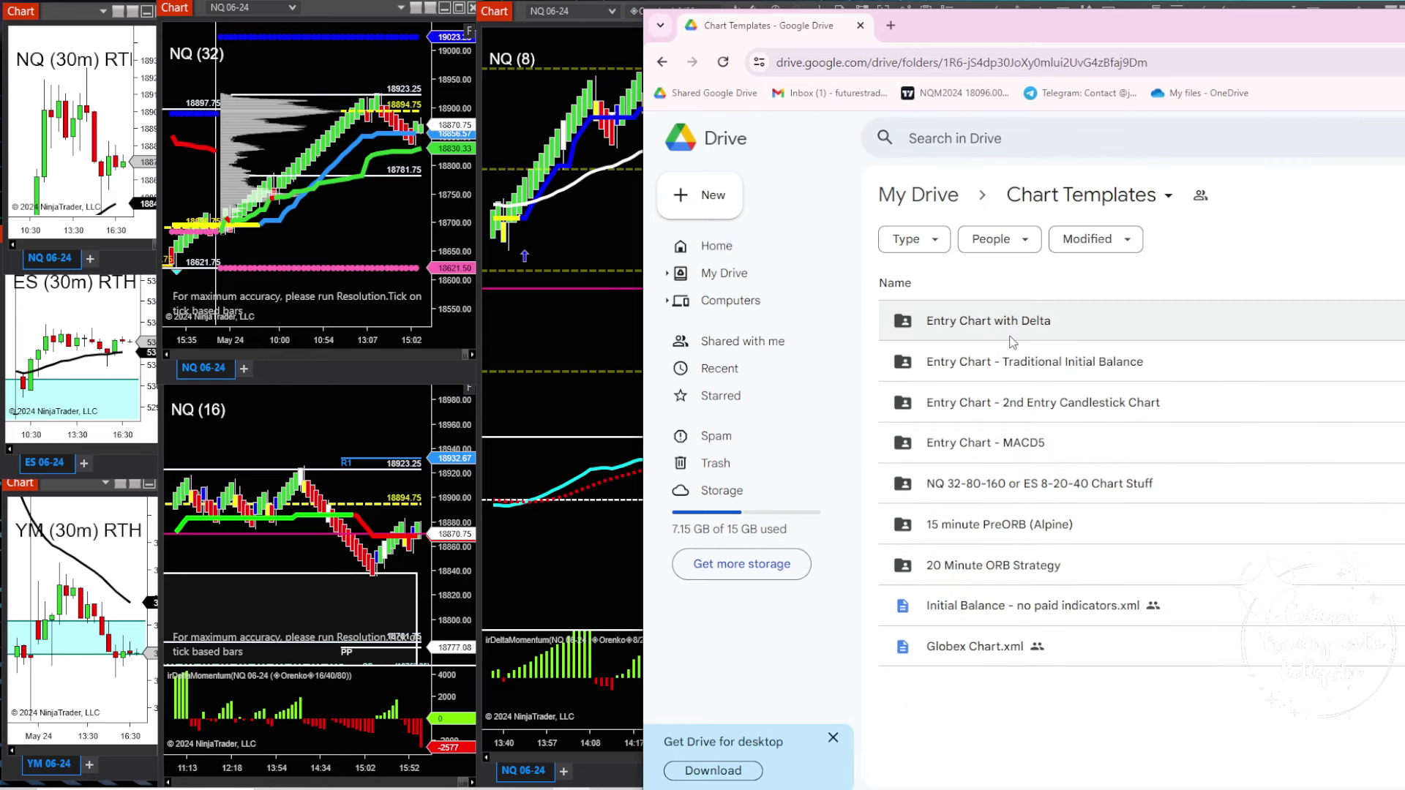
double_click(984, 332)
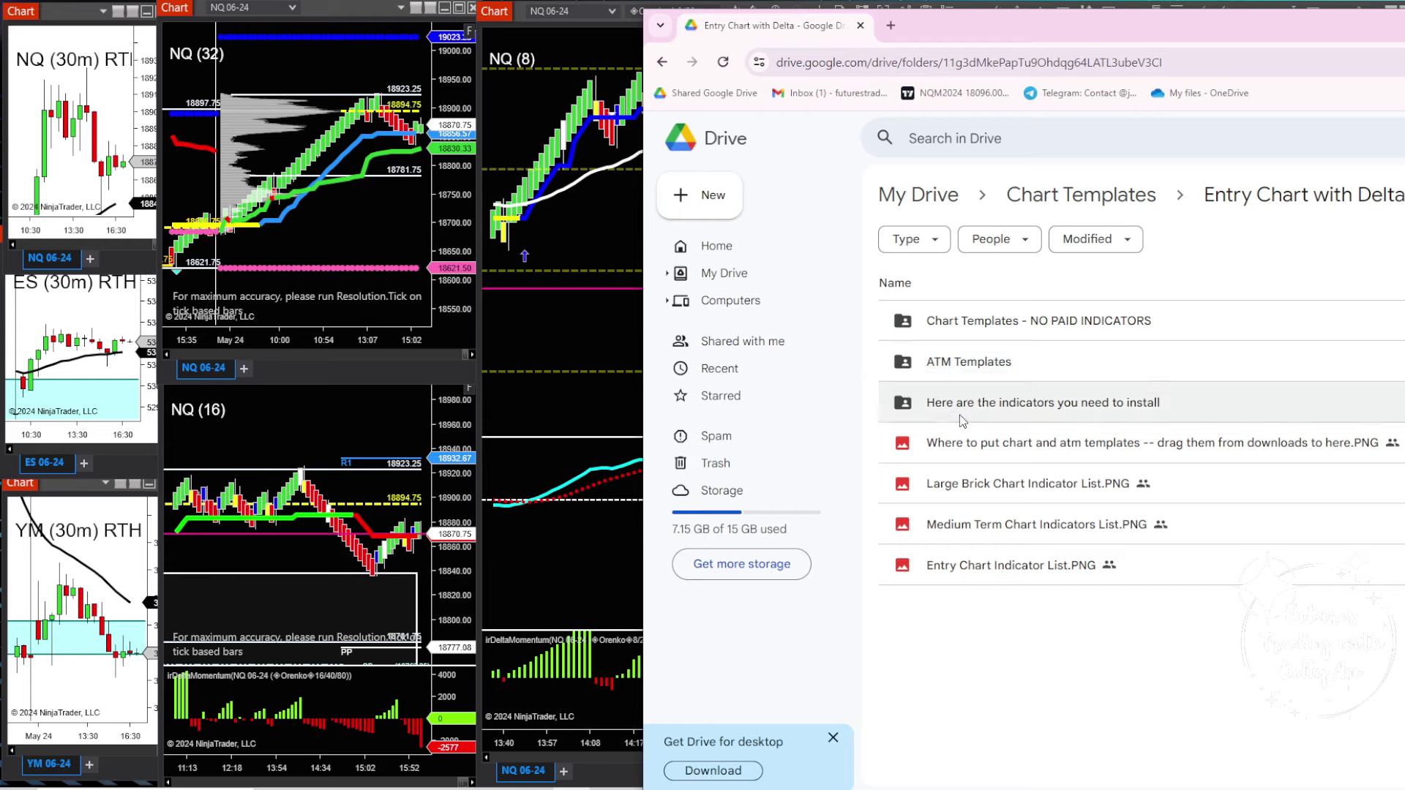
Look through the "Here are the indicators you need to install" folder and return to Entry Chart with Delta.
double_click(1041, 403)
scroll(1093, 518, down, 2)
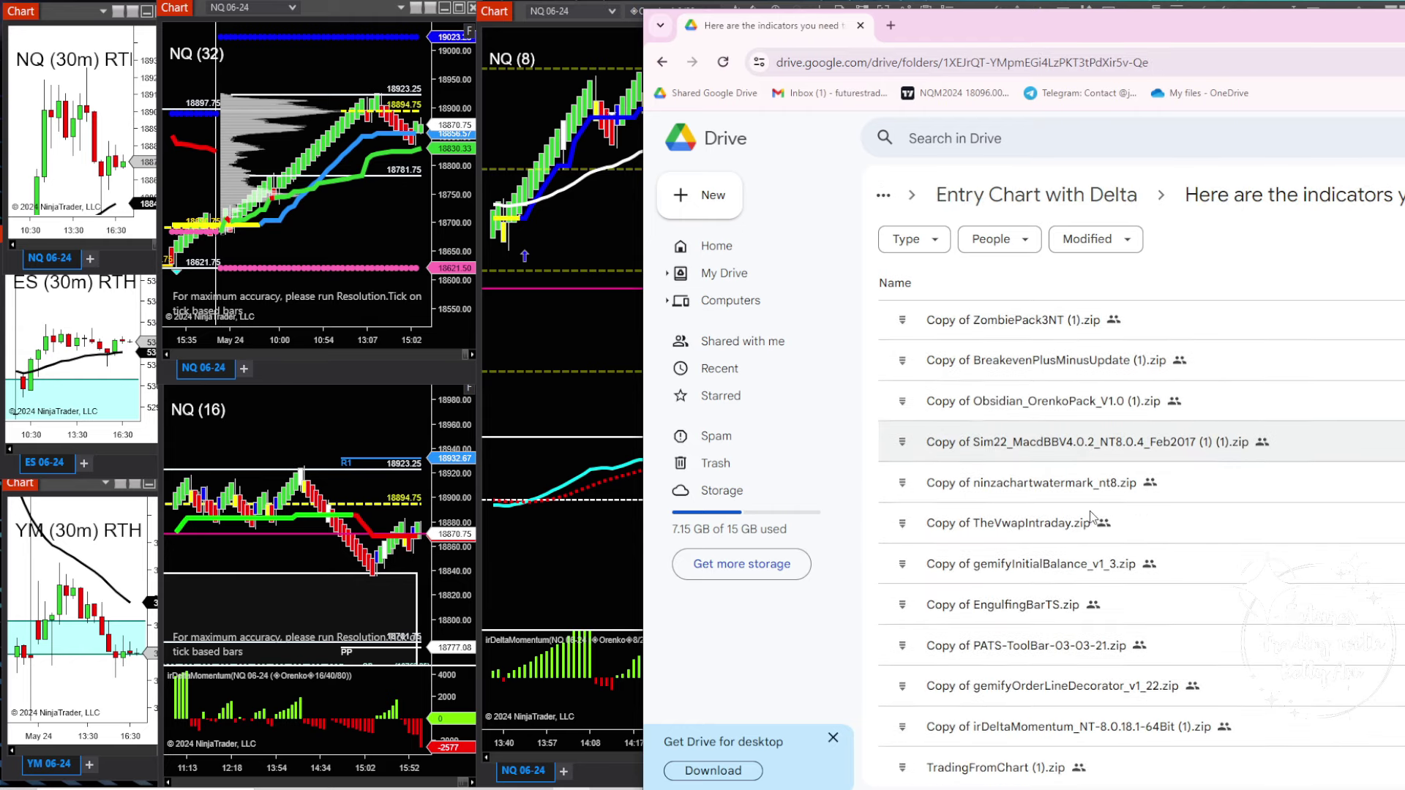
scroll(1093, 517, up, 1)
click(662, 62)
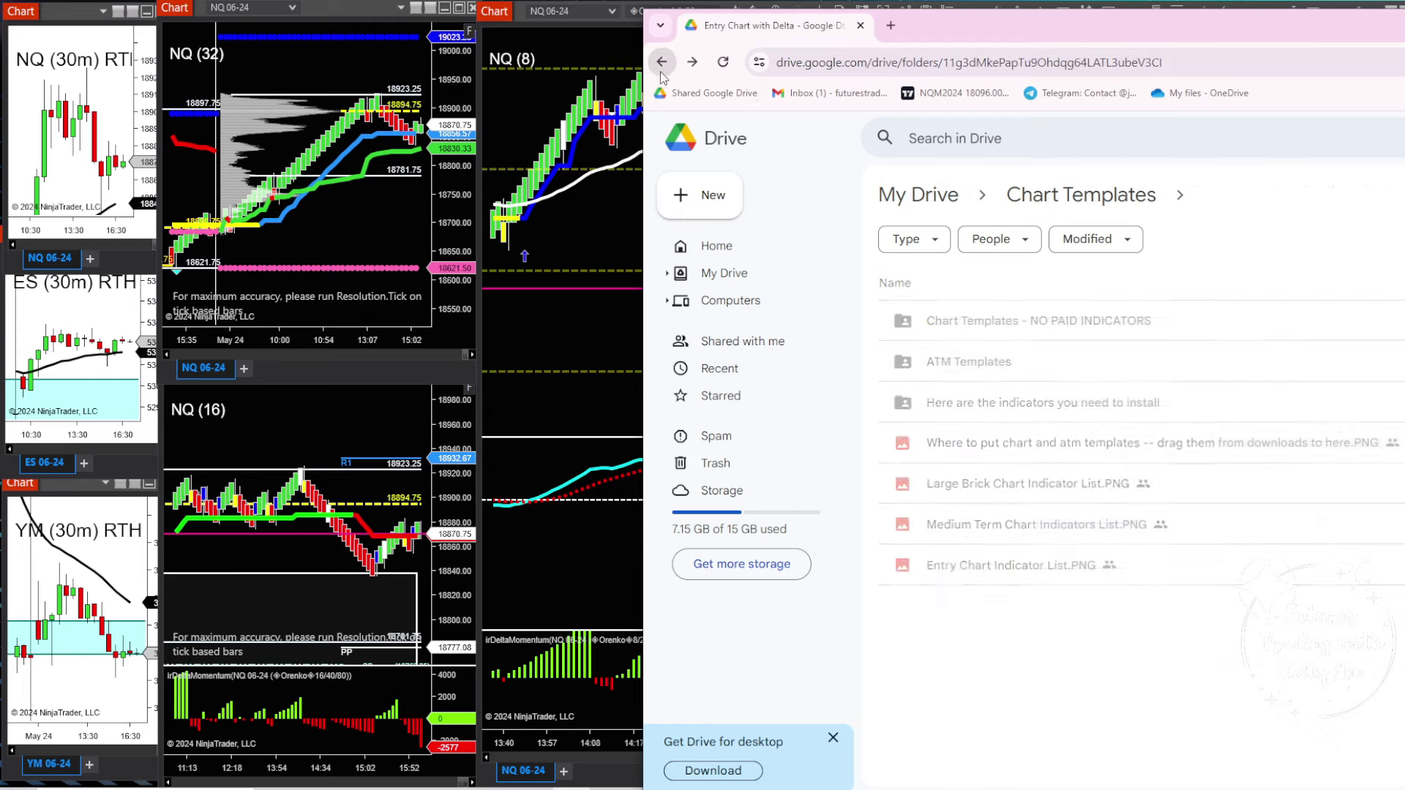
View "Where to put chart and atm templates -- drag them from downloads to here.PNG", then move the browser window off the charts.
double_click(1060, 444)
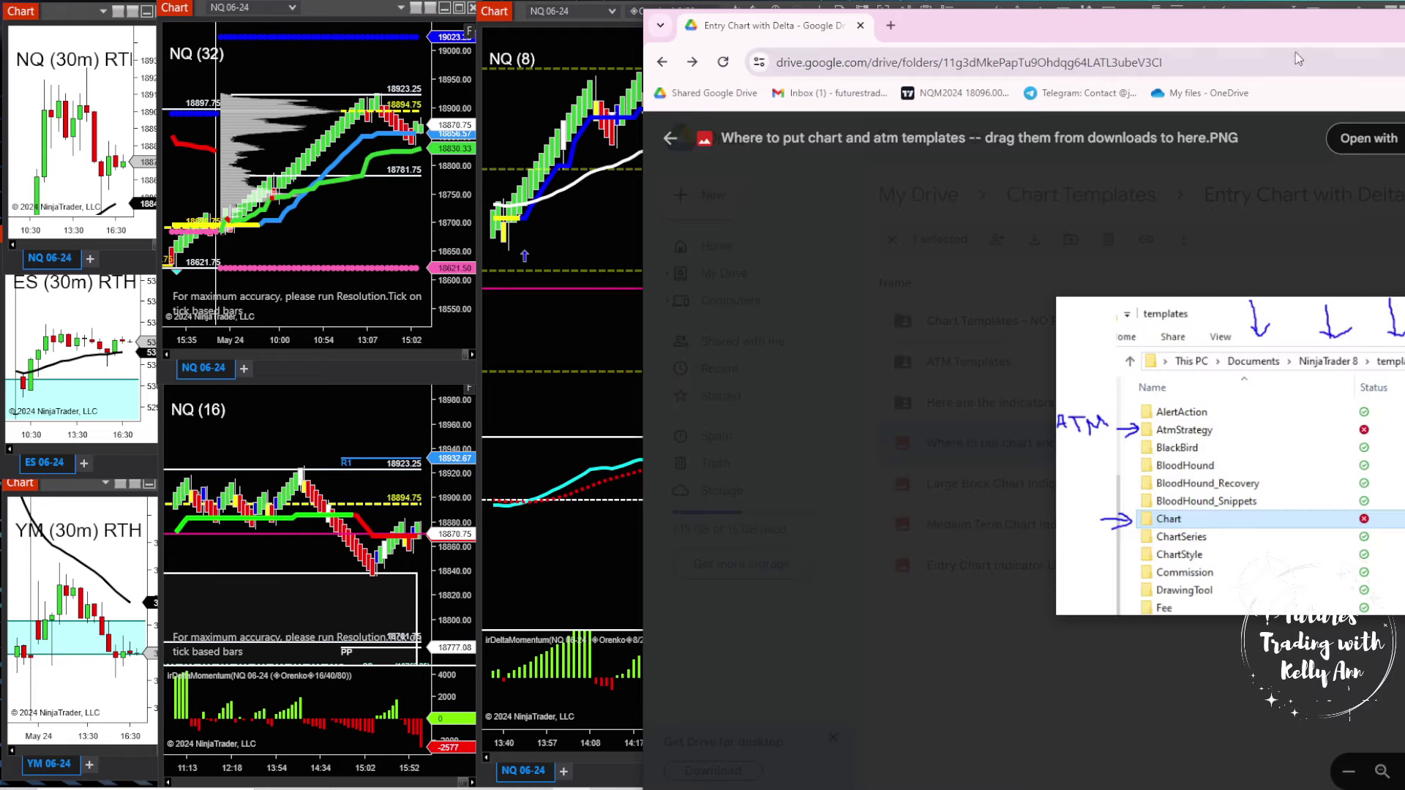
drag(1290, 40, 934, 32)
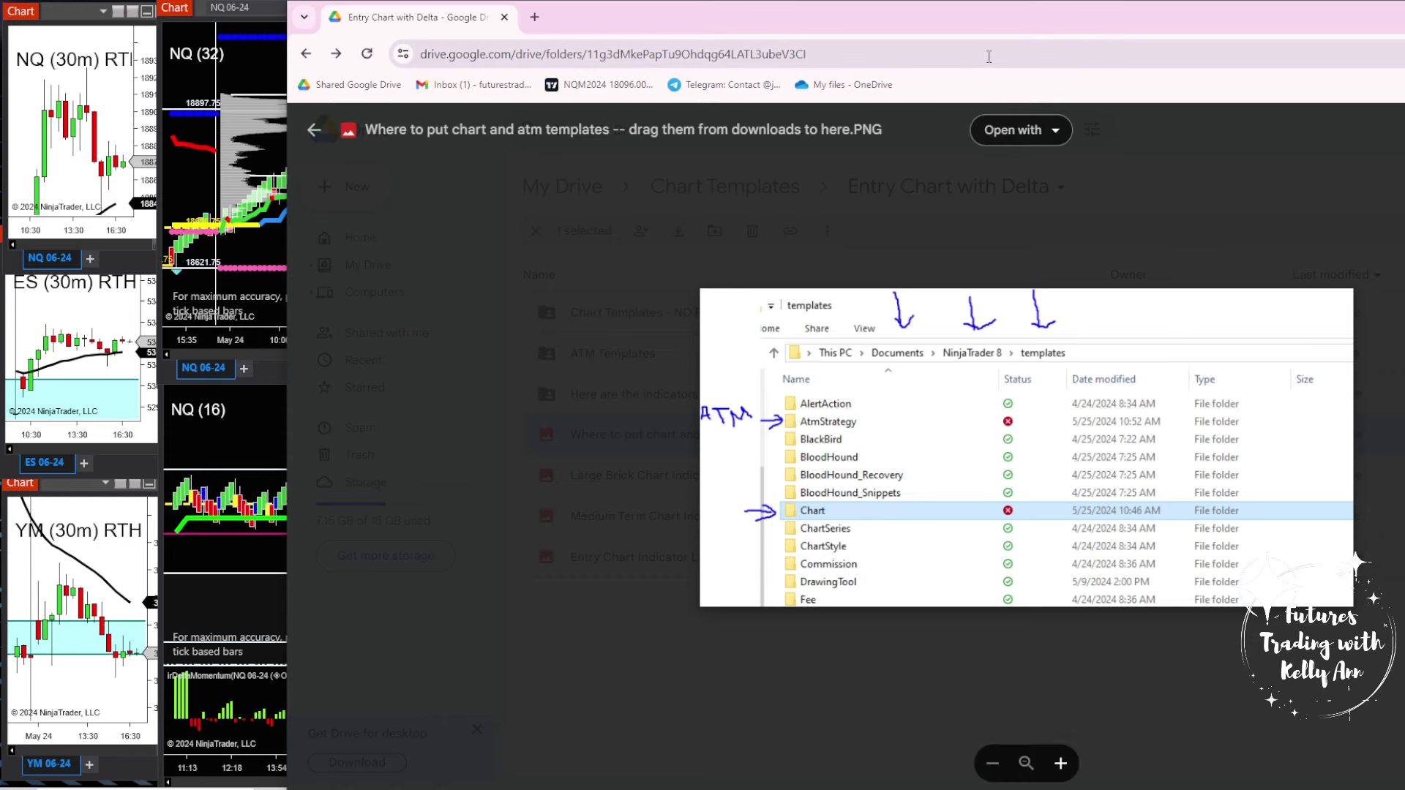
drag(834, 6, 1149, 5)
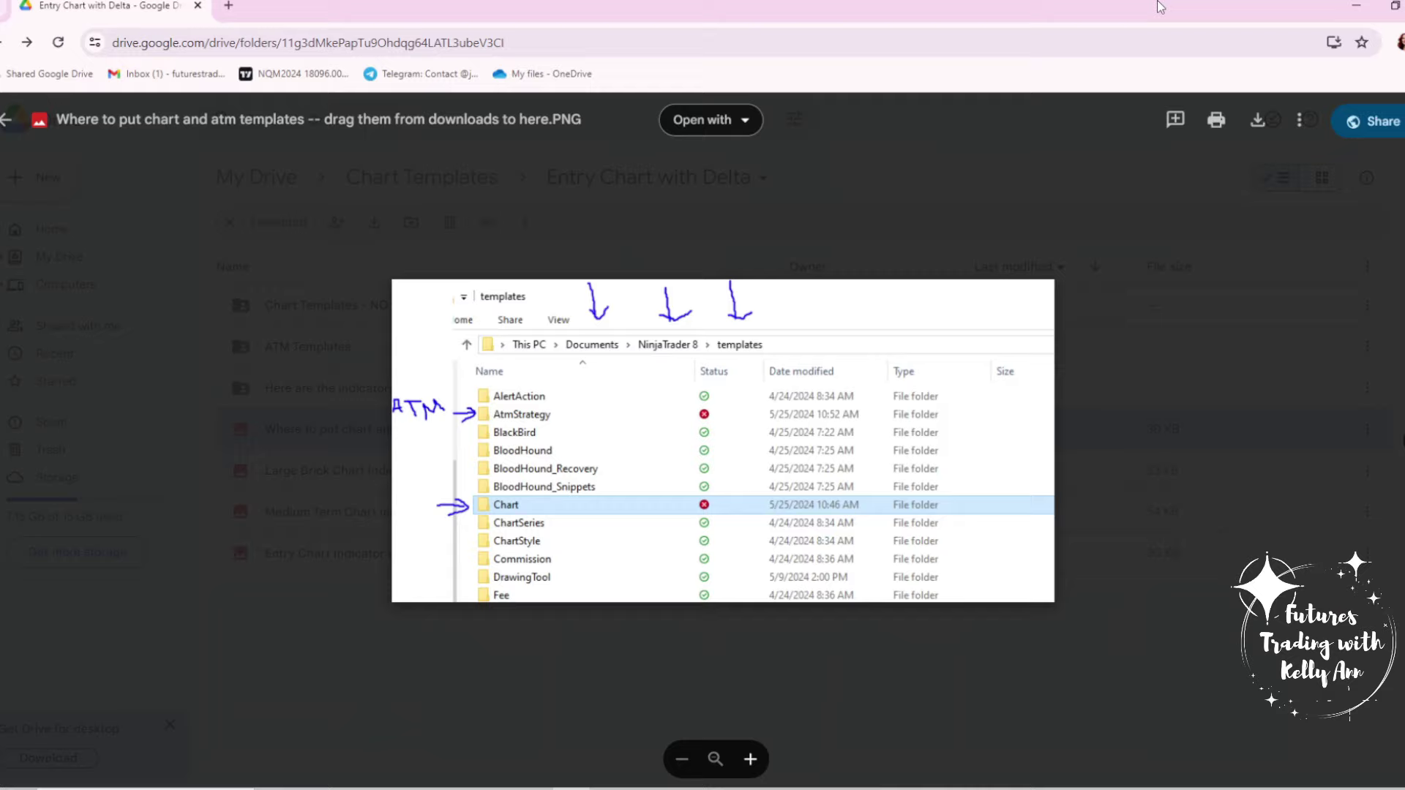
drag(1225, 28, 1404, 72)
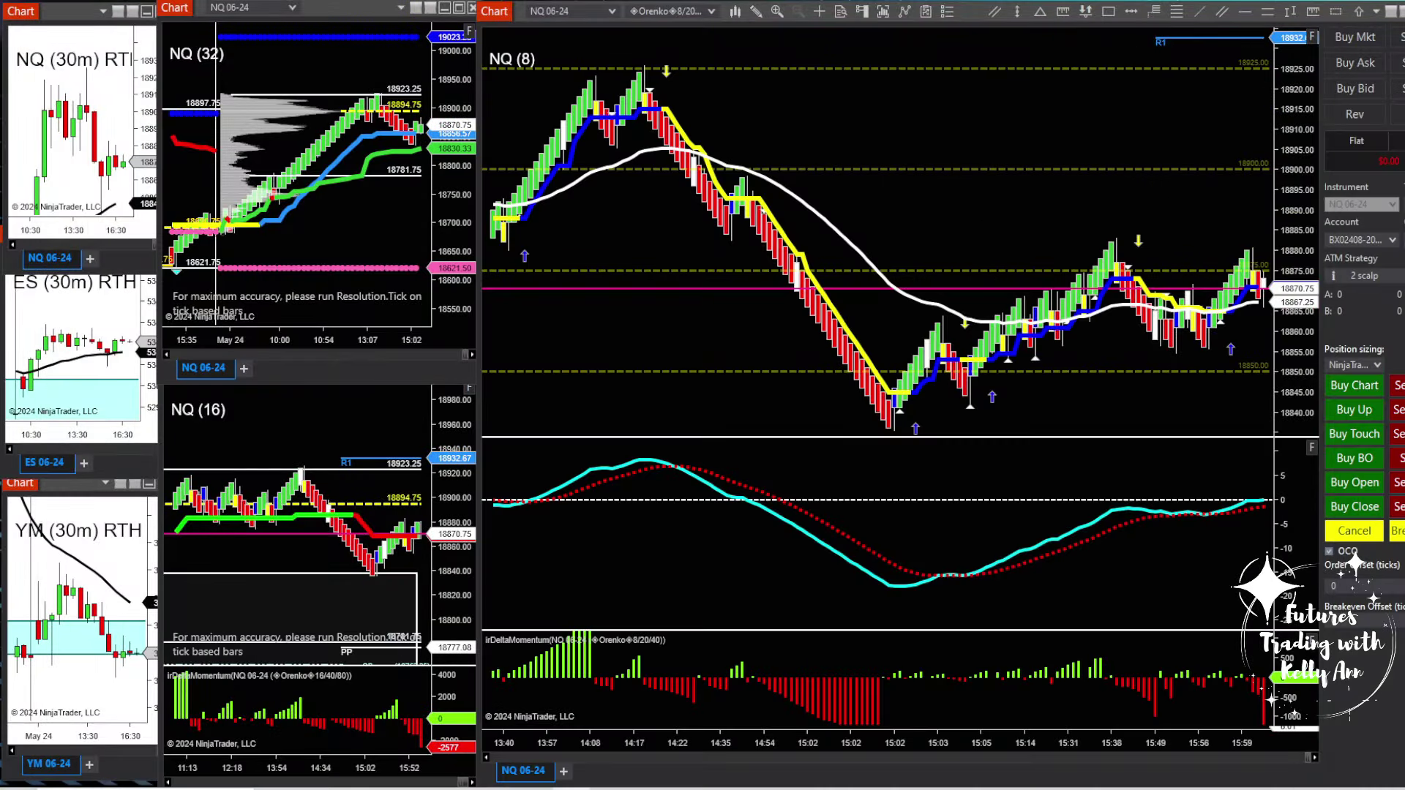
Switch back to Google Drive, view Large Brick Chart Indicator List.PNG, and move the browser window off the NinjaTrader charts.
key(alt+Tab)
click(677, 506)
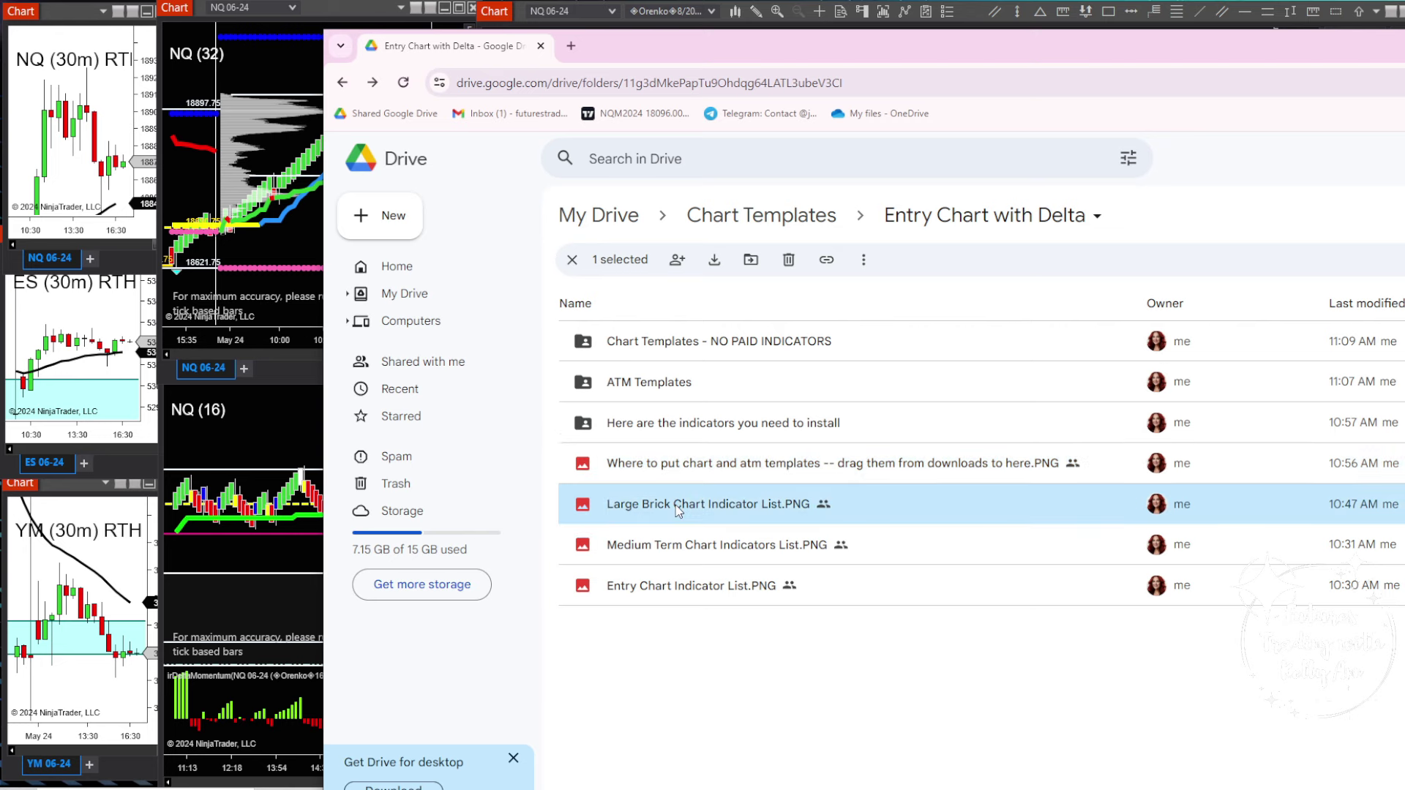
double_click(677, 507)
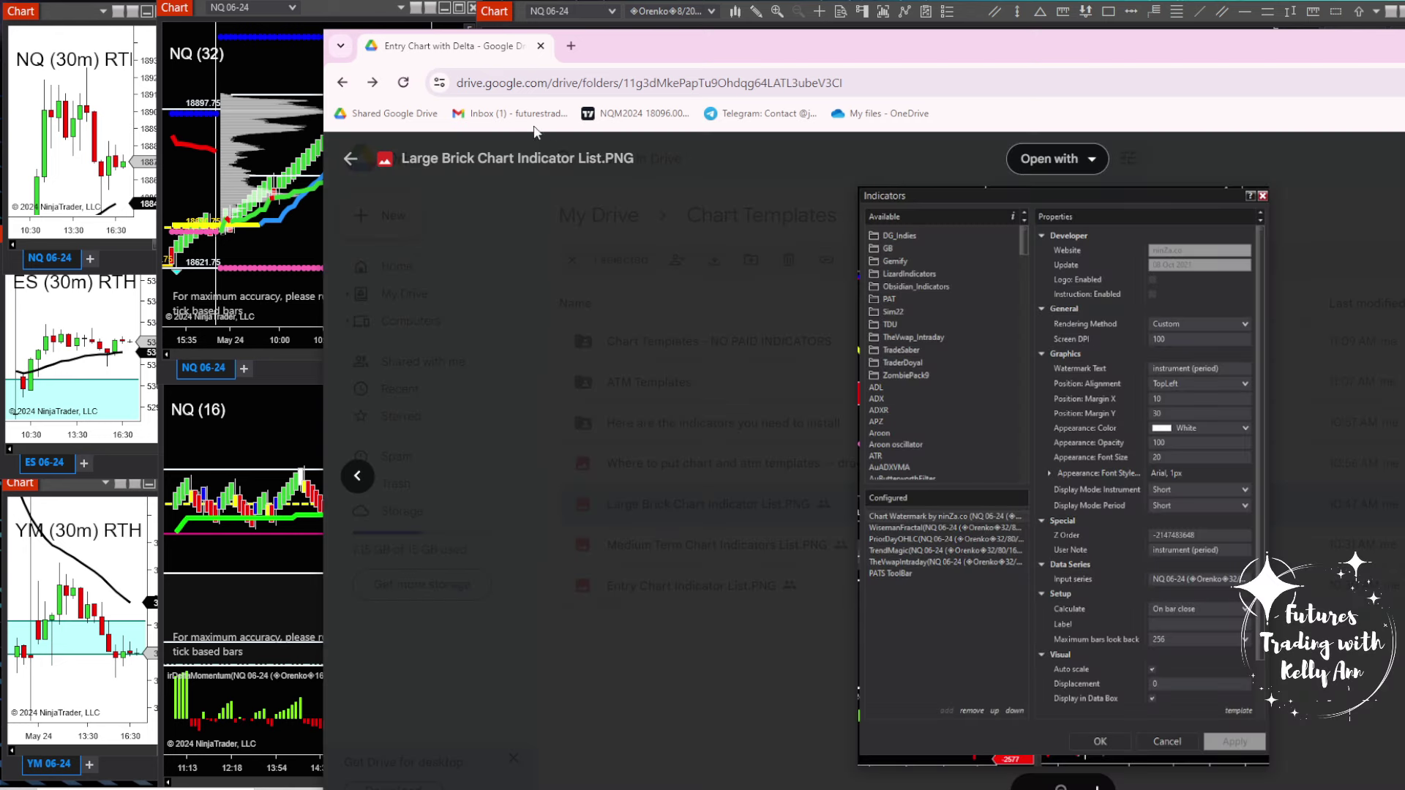
click(342, 82)
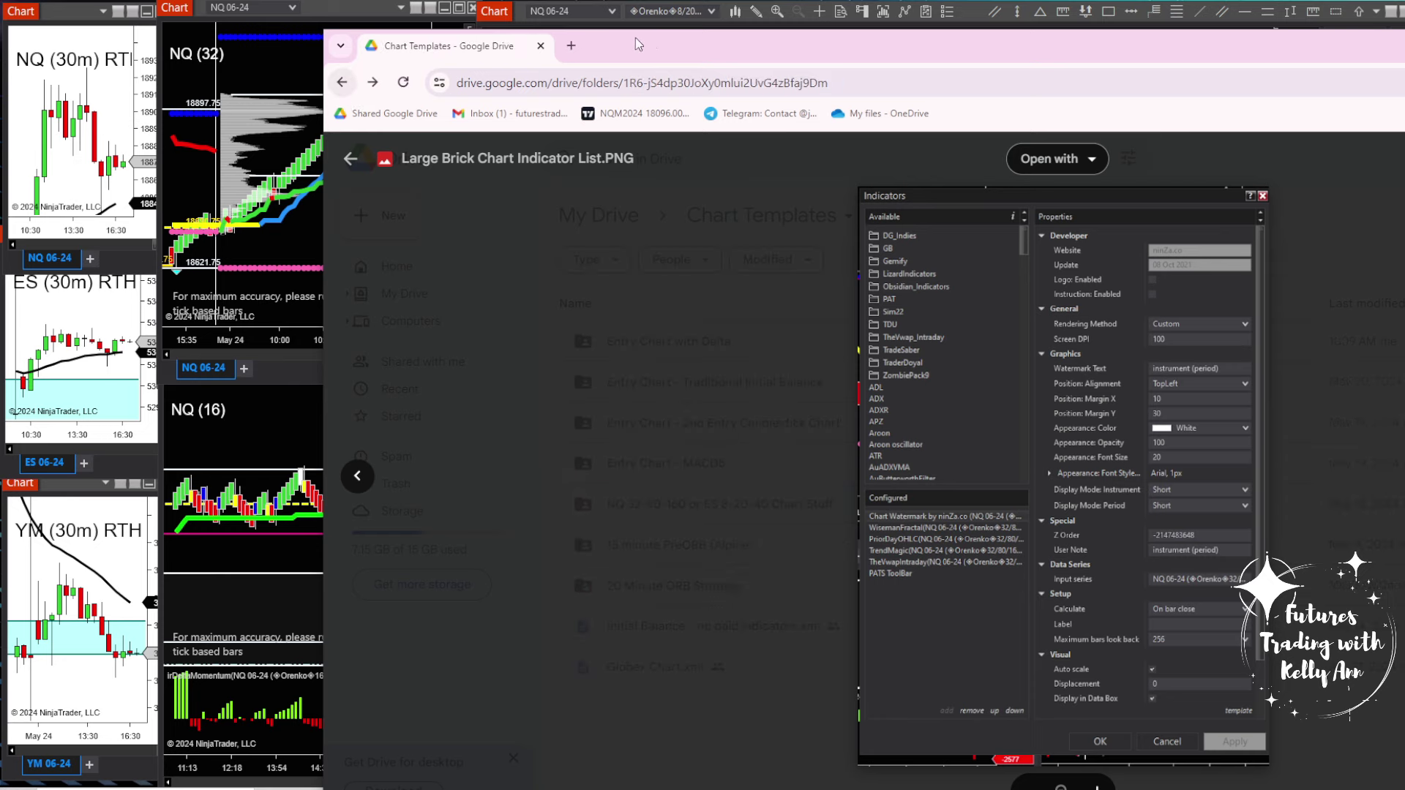
drag(685, 59, 1404, 147)
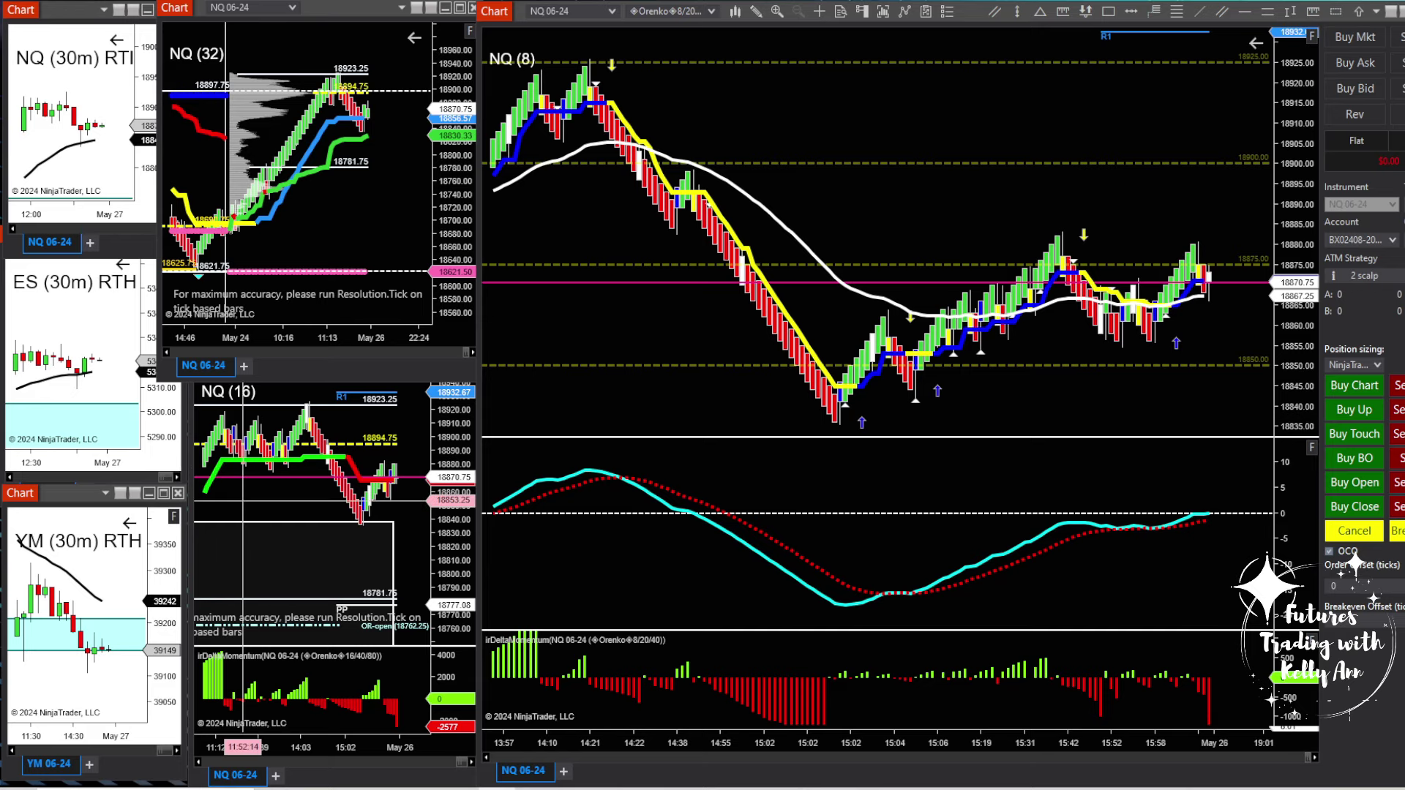
Widen the NQ (16) chart window so its left edge lines up with the NQ (32) chart above.
click(188, 440)
drag(188, 441, 156, 441)
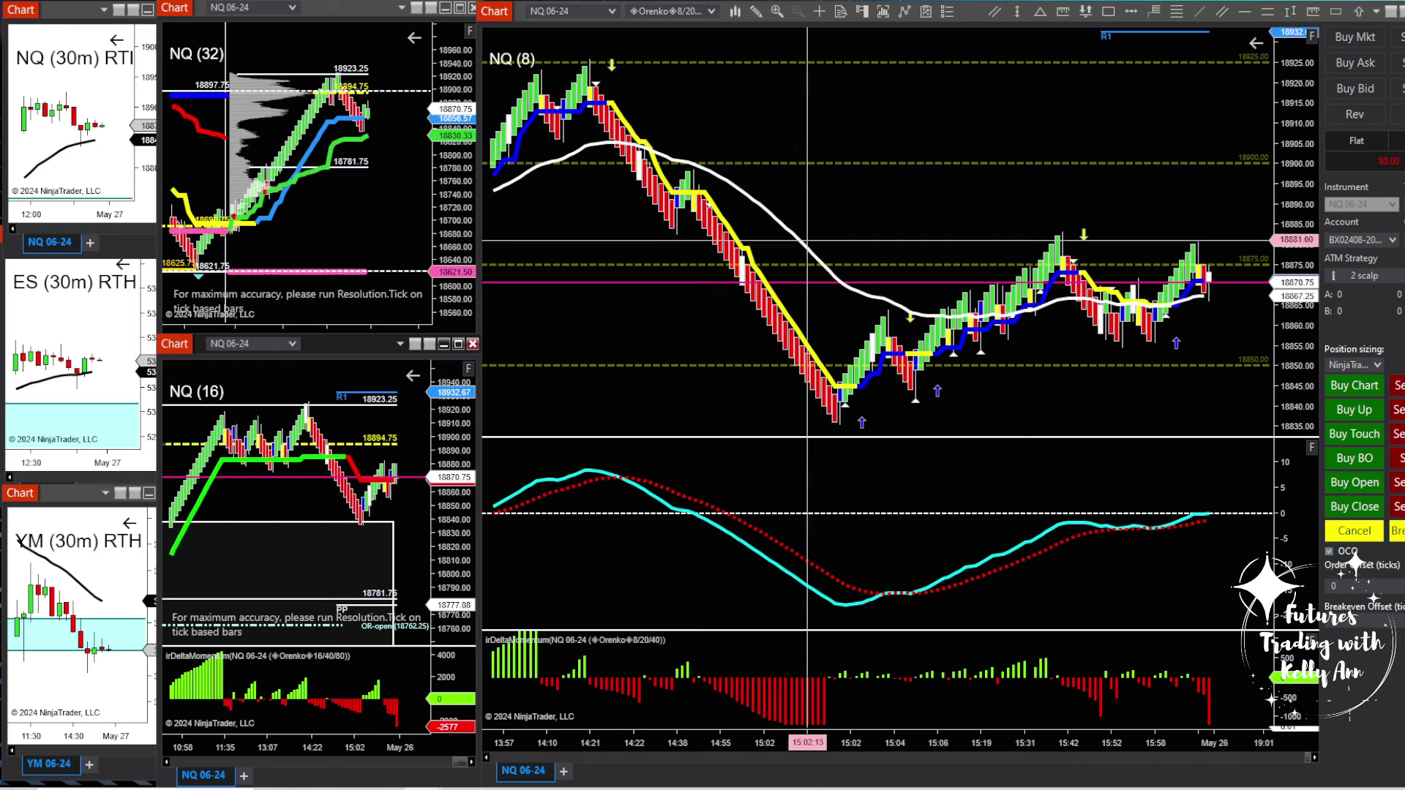
Examine earlier price action, signal arrows and momentum across the session on the NQ (8) chart.
mouse_move(1023, 185)
mouse_down()
mouse_move(938, 185)
mouse_move(1026, 191)
mouse_up()
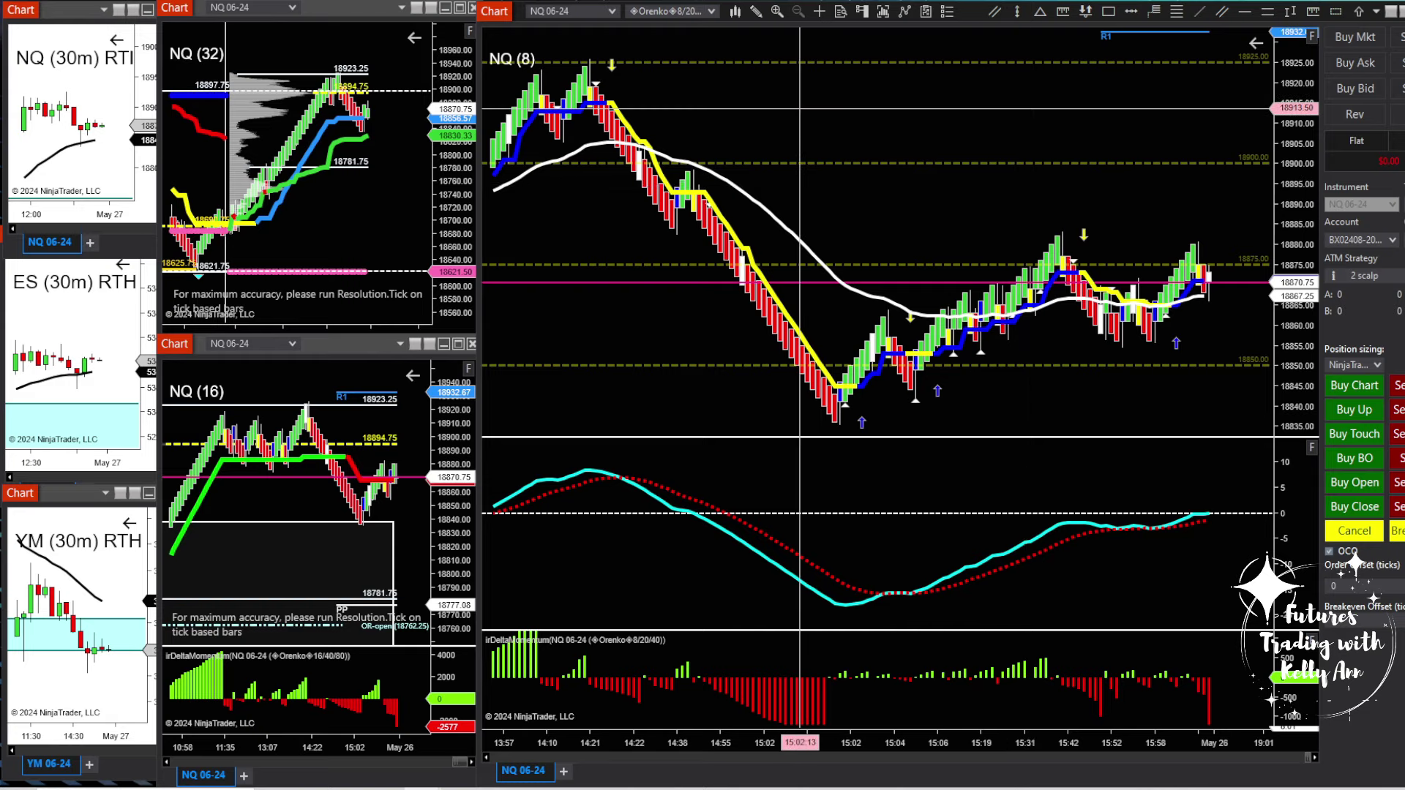
drag(802, 117, 879, 126)
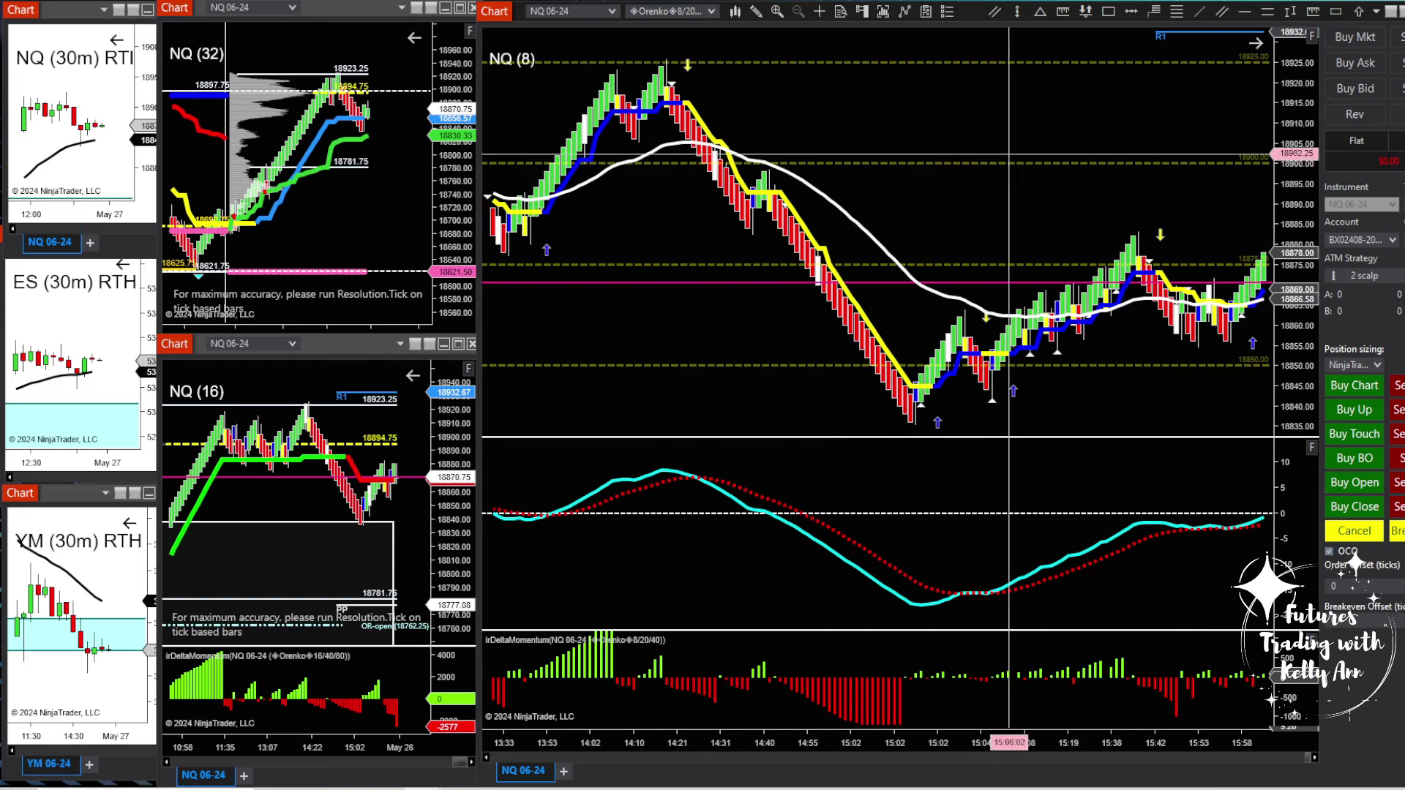
drag(941, 112, 1158, 108)
drag(564, 105, 944, 156)
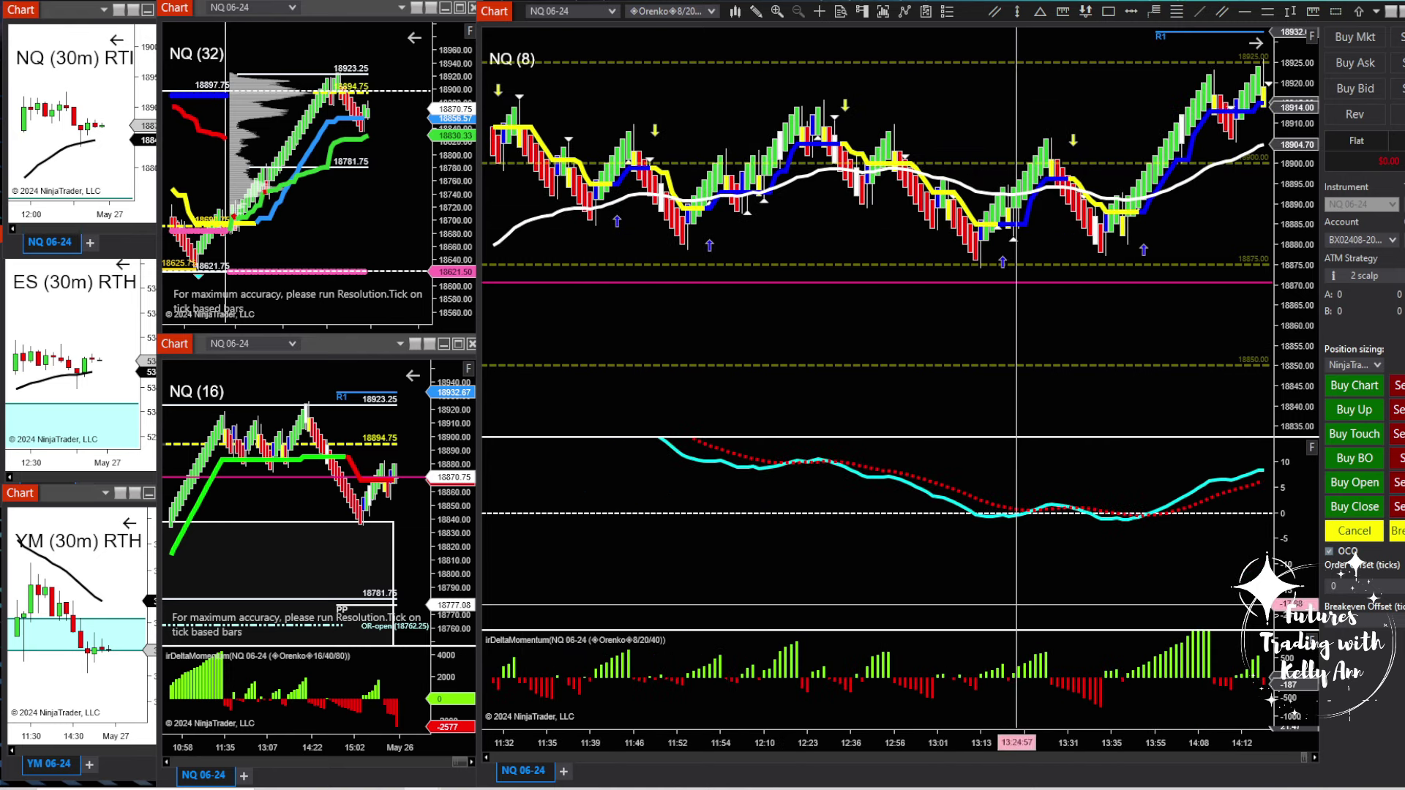
drag(771, 369, 876, 396)
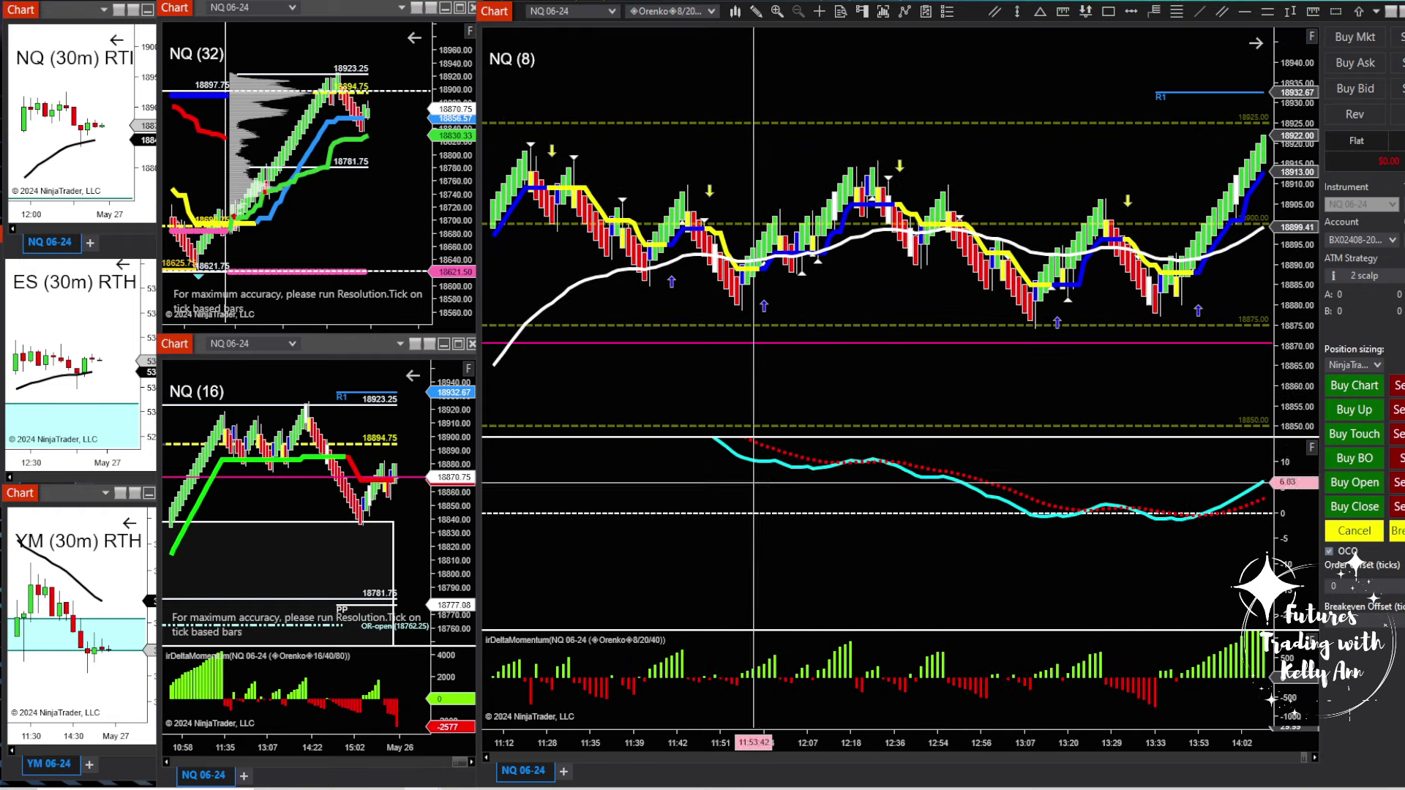
drag(703, 471, 620, 546)
drag(1133, 528, 1054, 496)
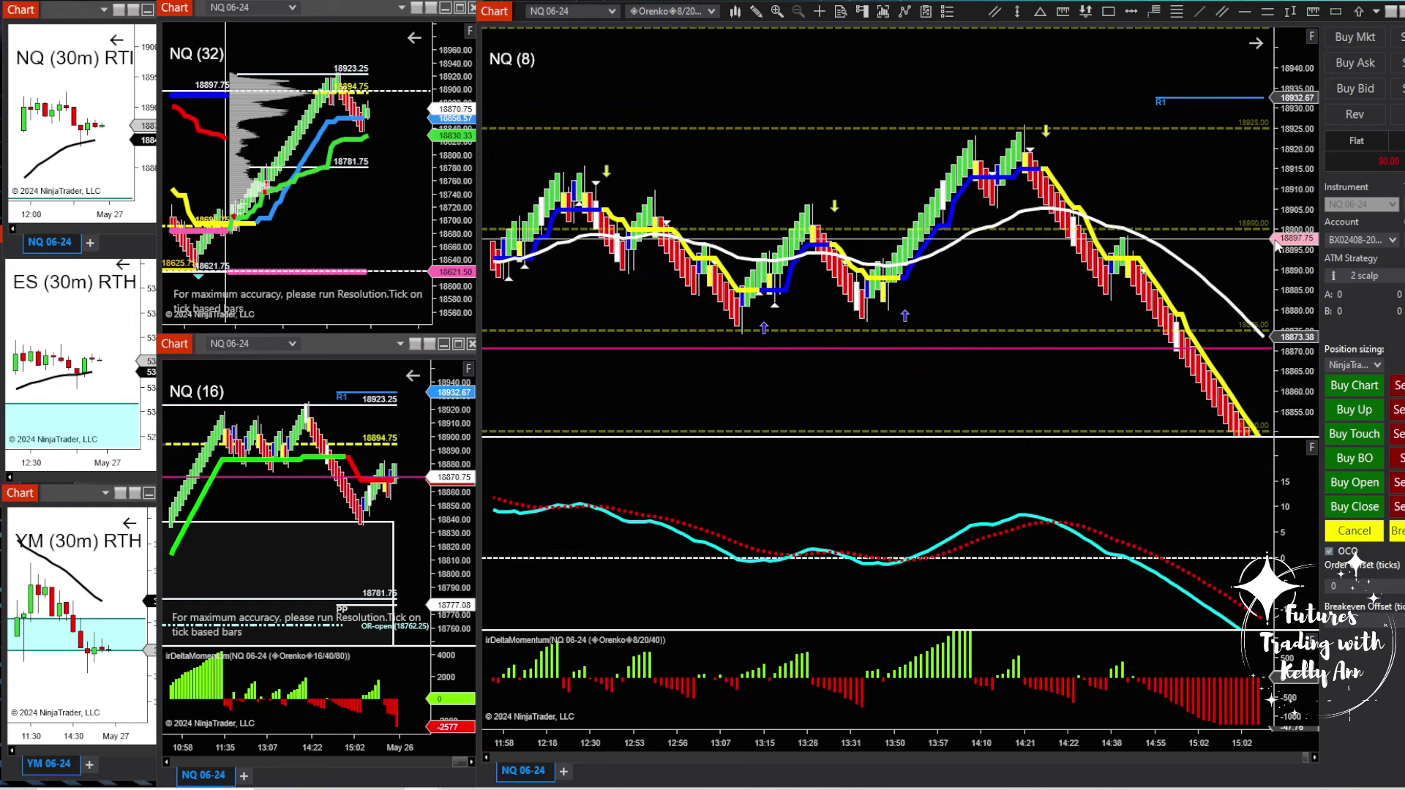
drag(1094, 352, 990, 319)
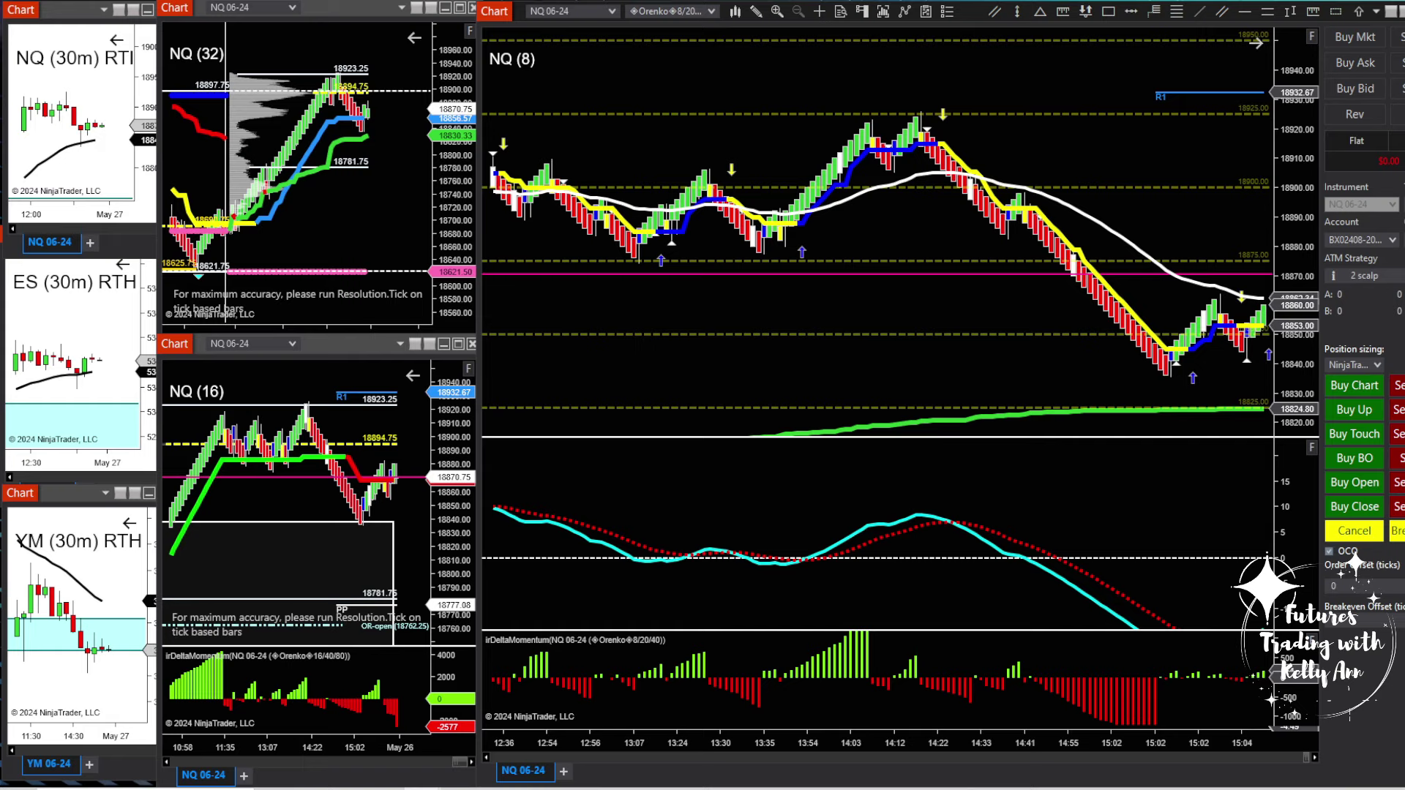
Compress the vertical scale of the NQ (8) chart's middle momentum panel so both oscillator lines fit inside it.
scroll(953, 364, down, 10)
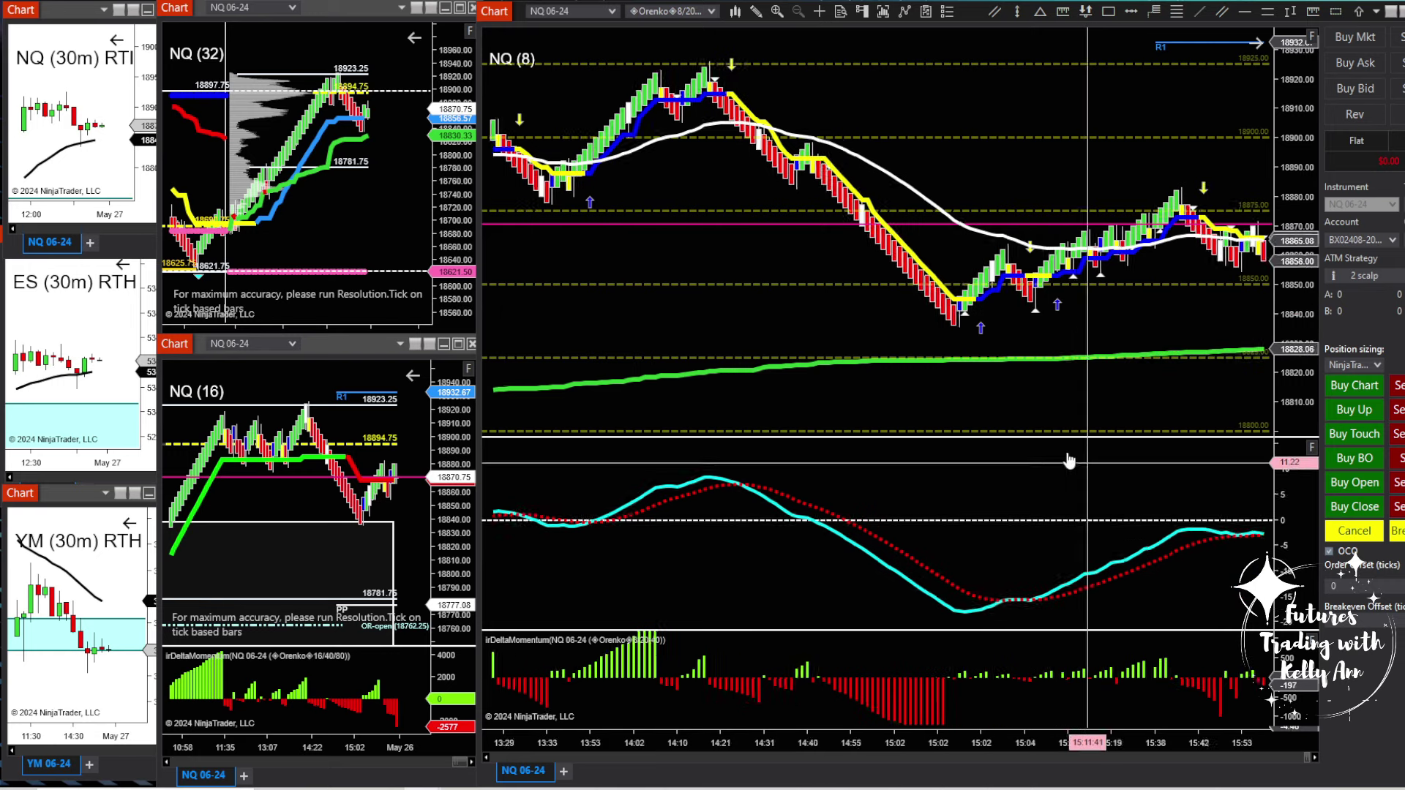
drag(1069, 459, 1065, 453)
drag(1292, 504, 1292, 553)
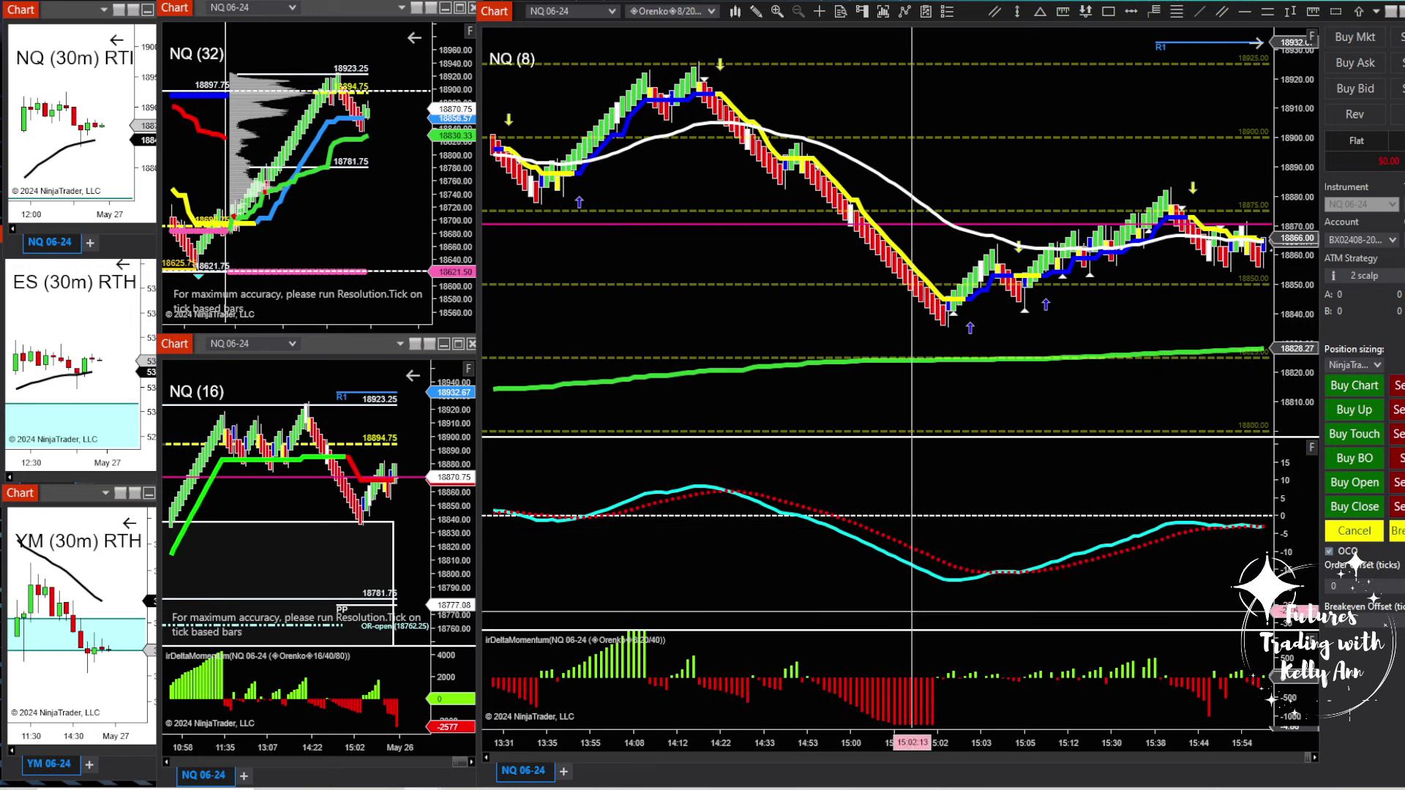
drag(704, 744, 729, 743)
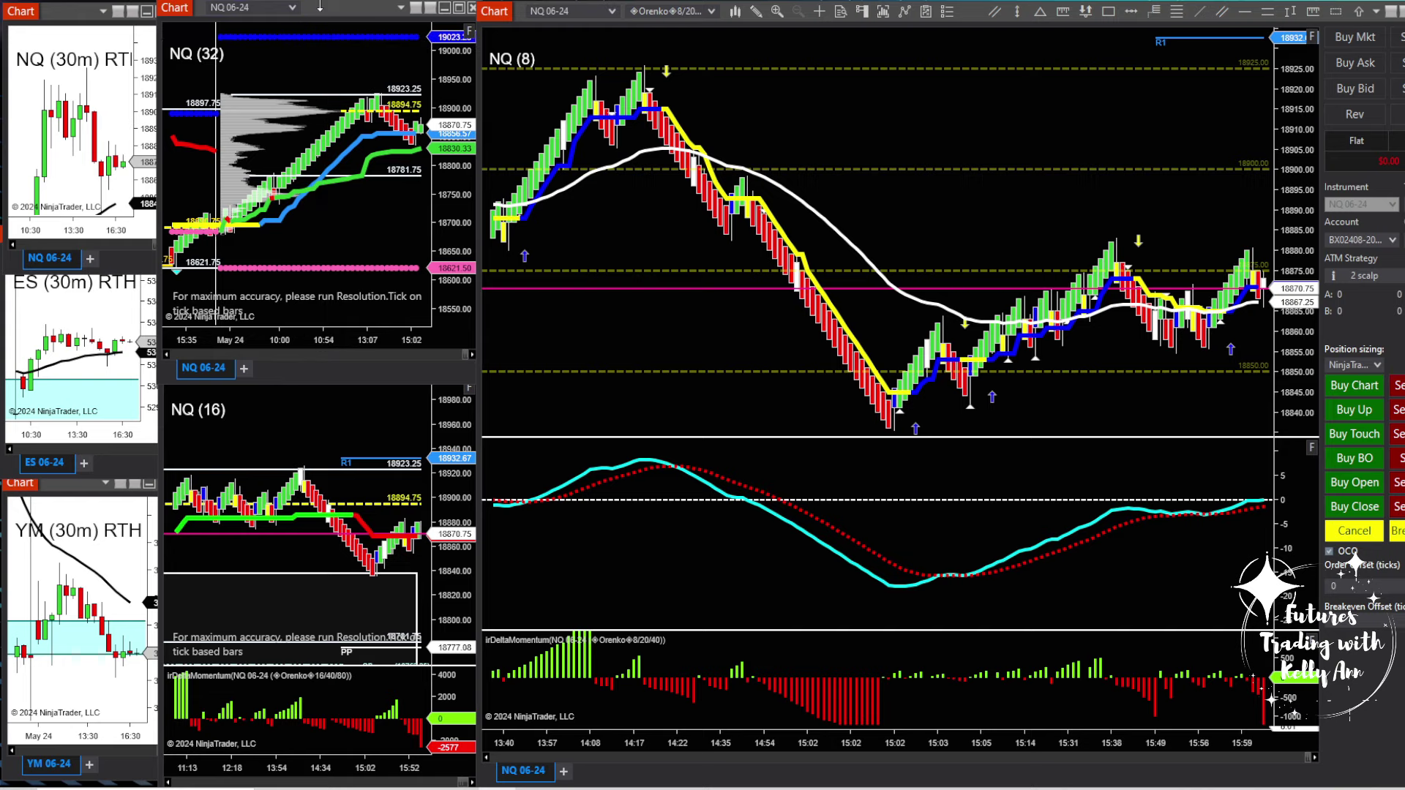
Pull out and enlarge the NQ (32) chart, then review its data series settings and the TrendMagic indicator's parameters.
drag(329, 13, 639, 194)
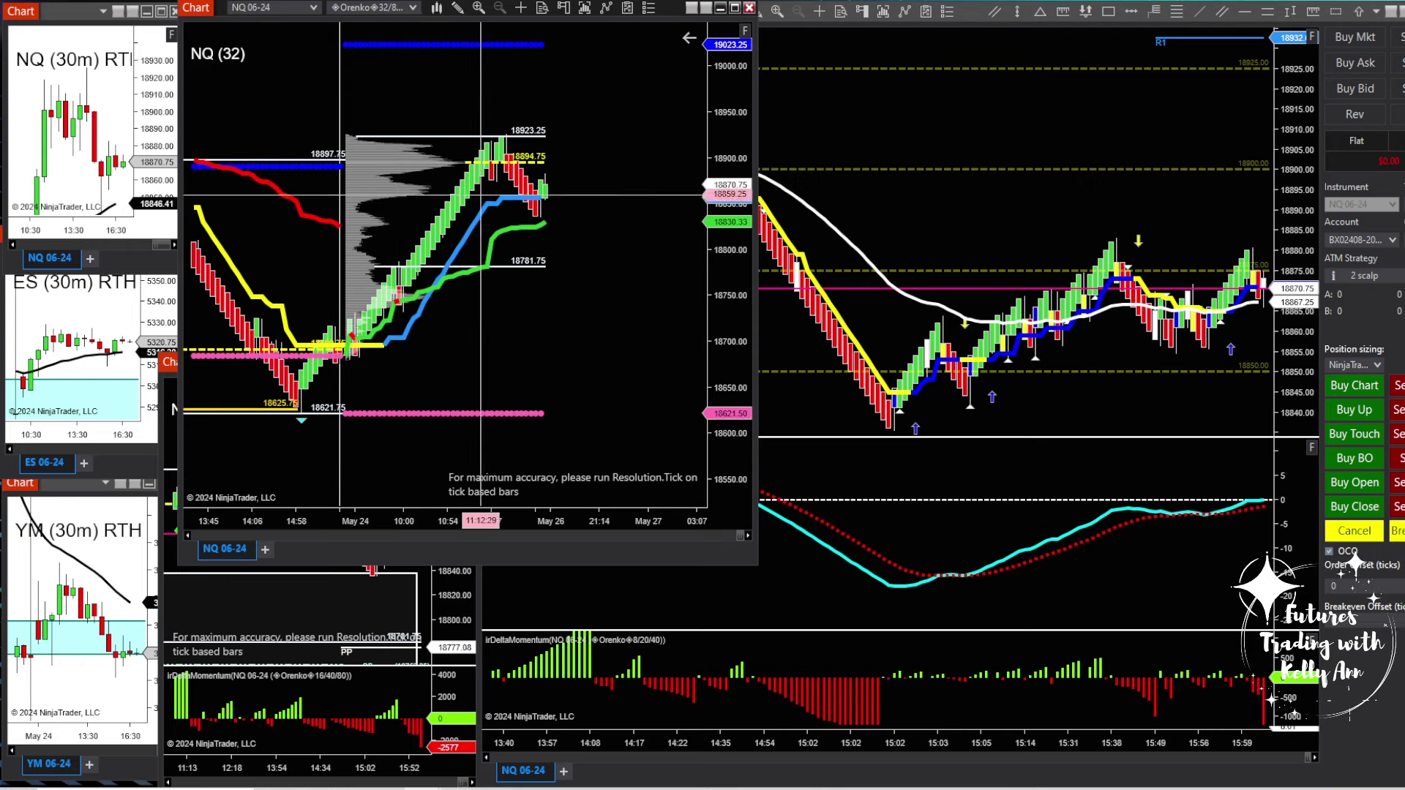
right_click(589, 116)
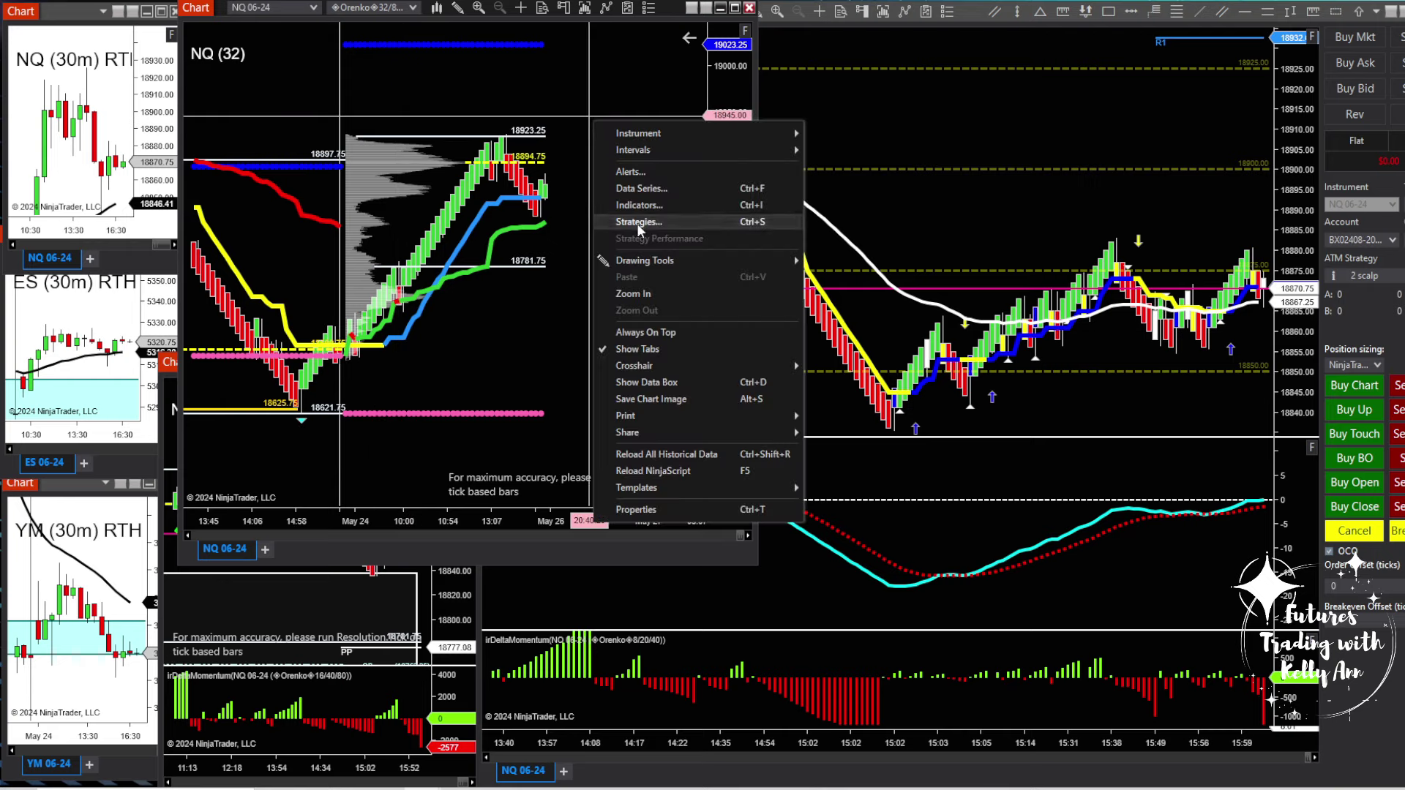
click(624, 189)
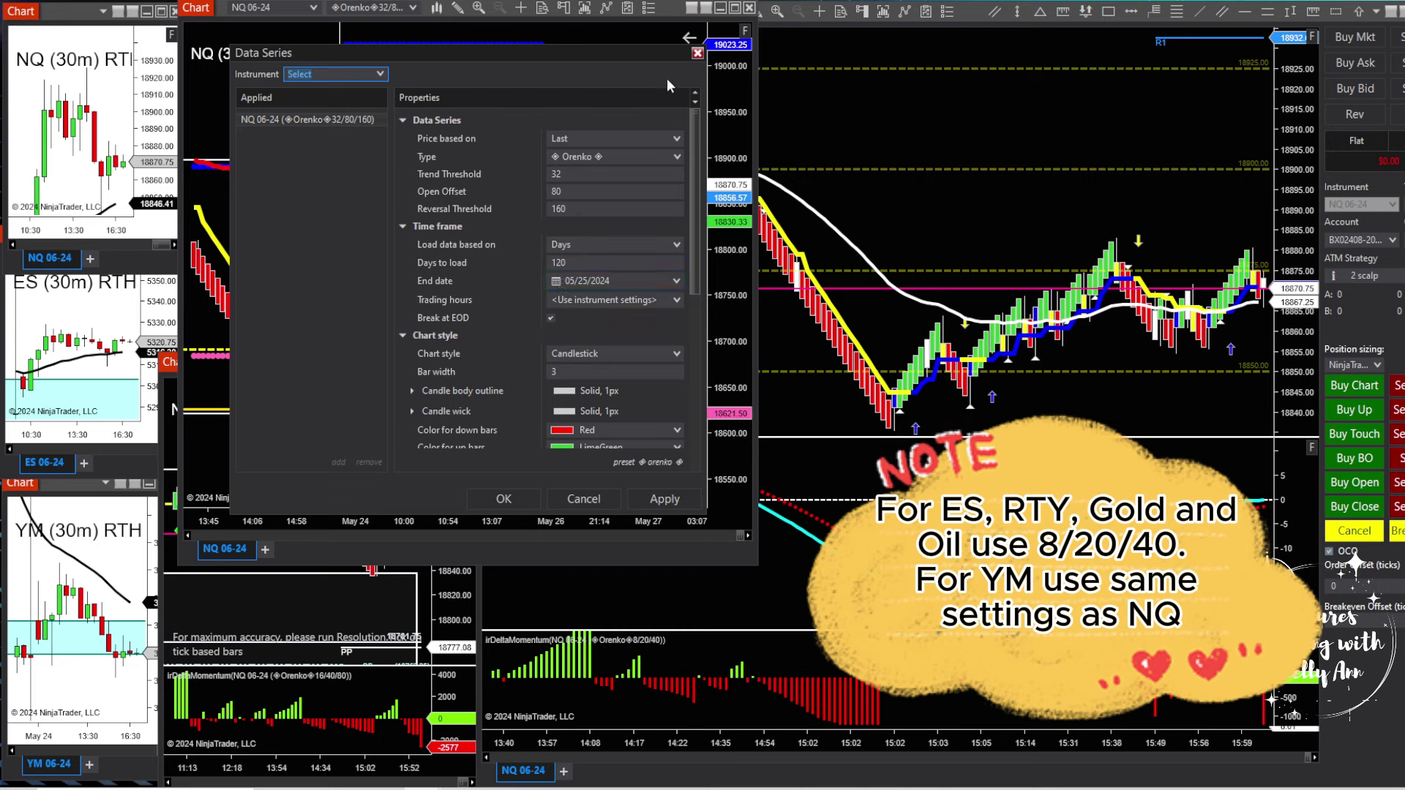
click(696, 54)
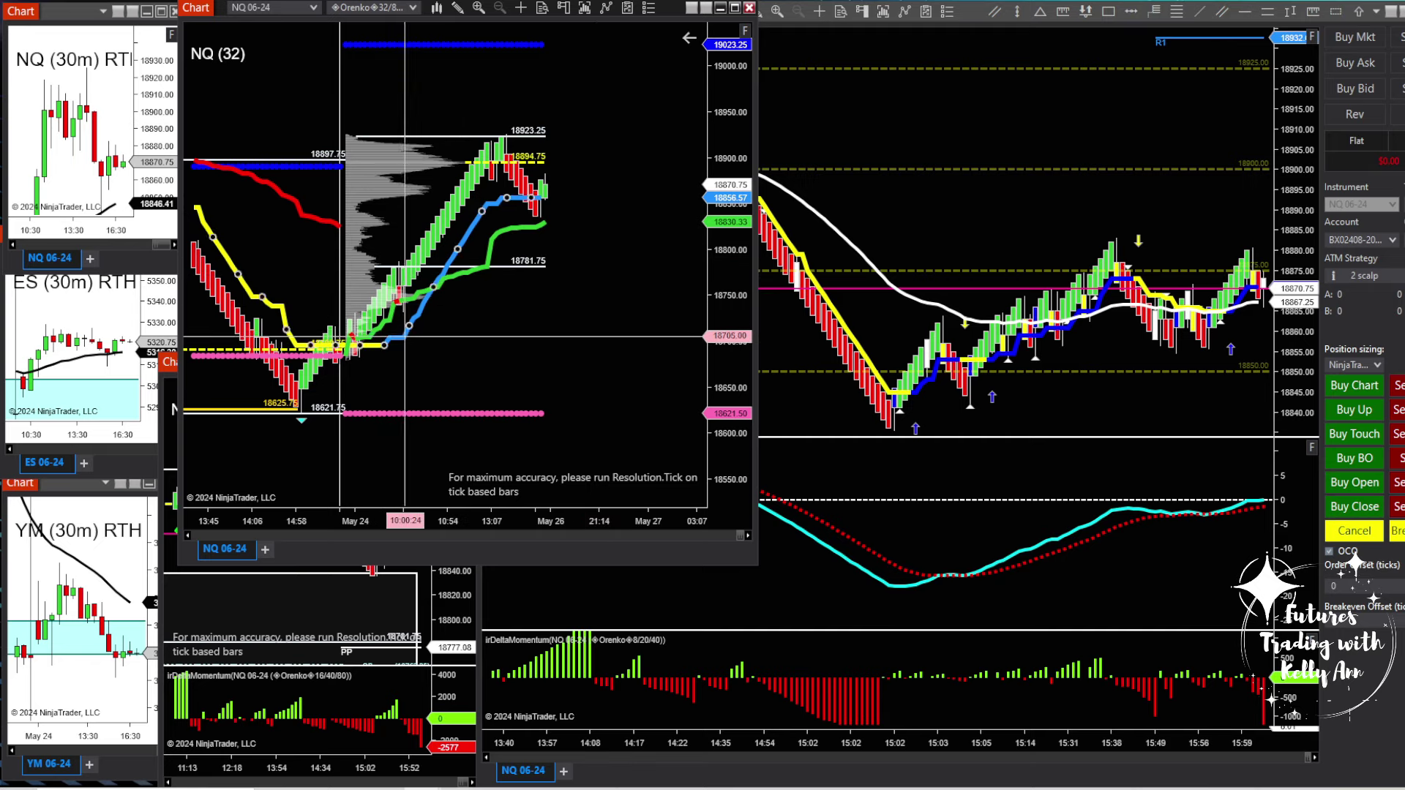
double_click(405, 336)
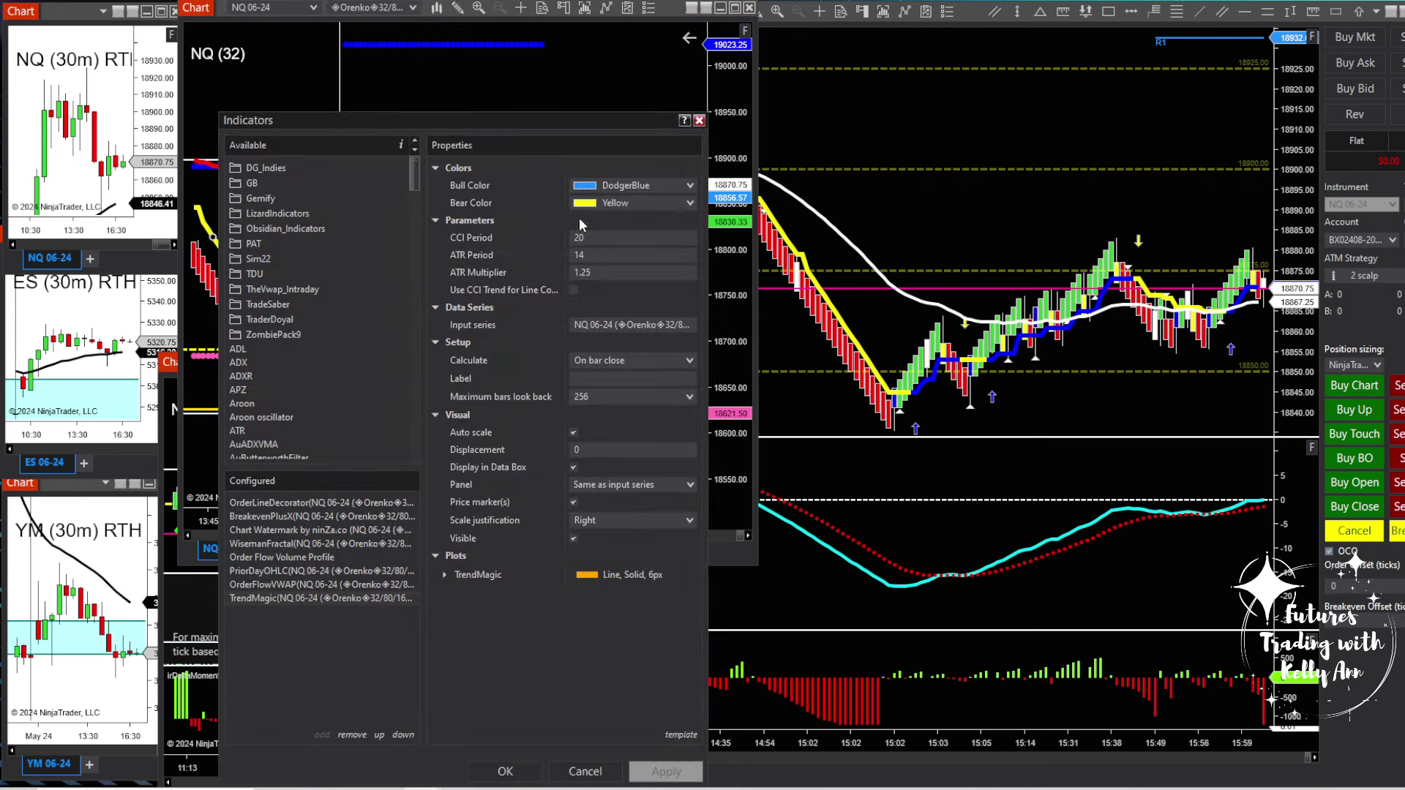
click(699, 121)
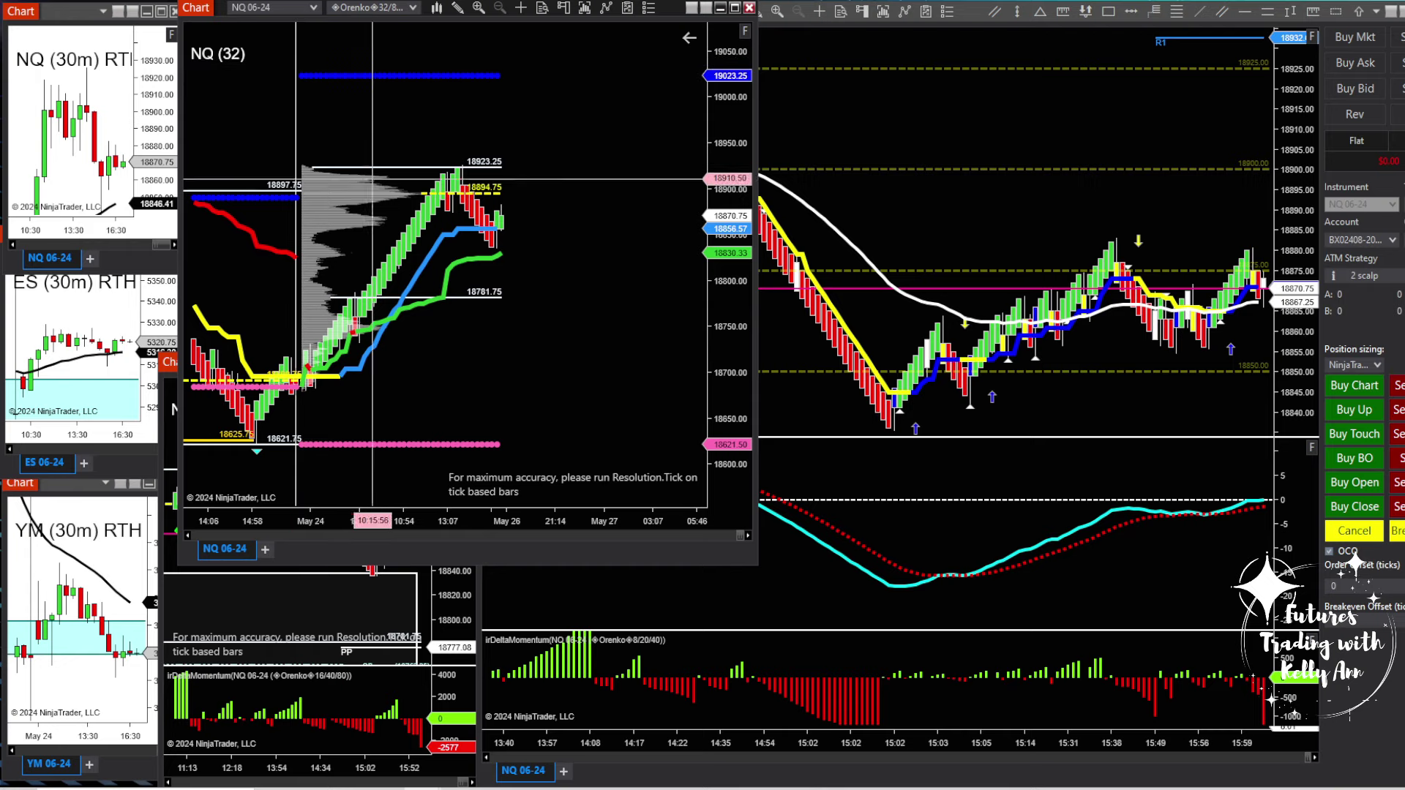
Examine the May 23 session on the NQ (32) chart, including its volume profile, VWAP and prior-day levels.
drag(219, 92, 540, 124)
drag(367, 76, 448, 73)
drag(331, 532, 367, 532)
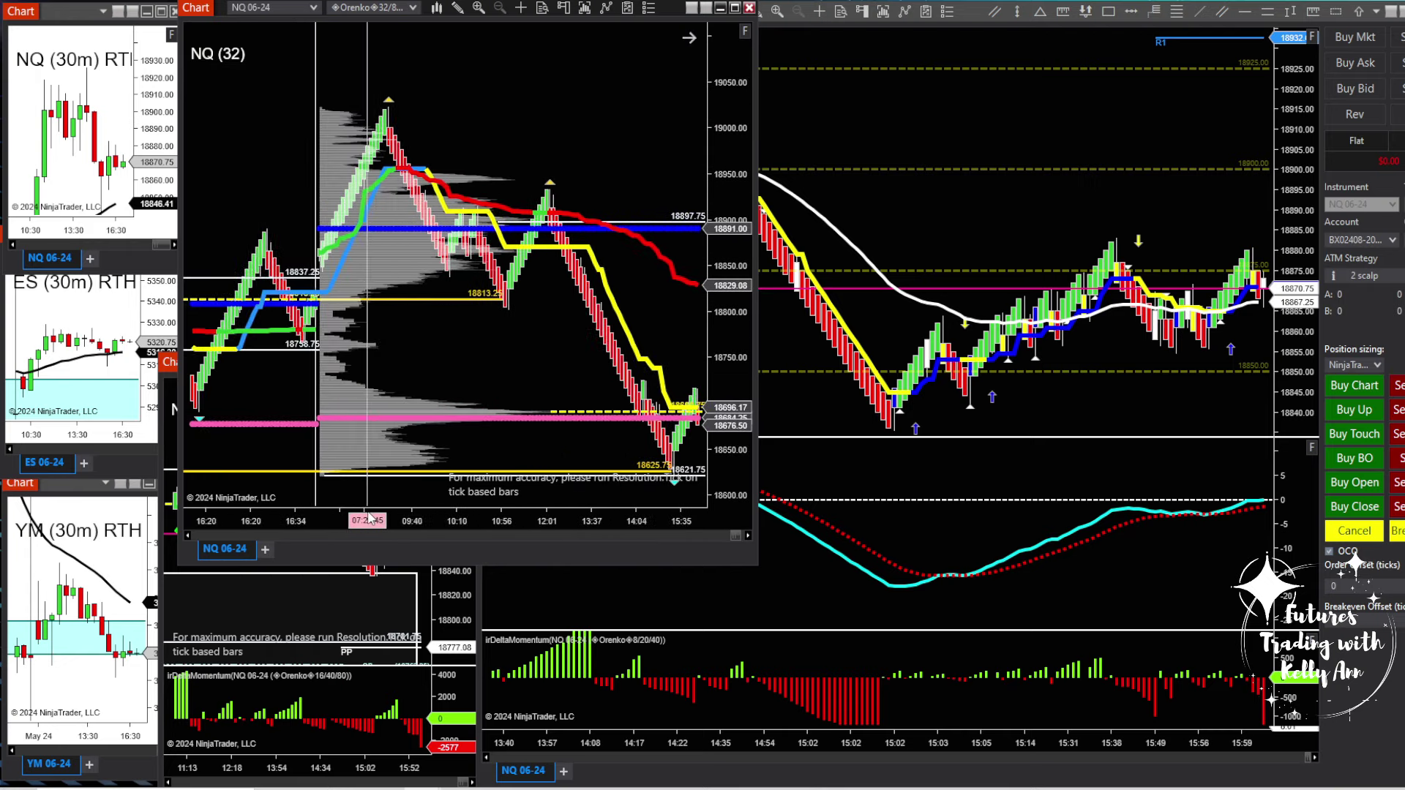
drag(726, 102, 588, 148)
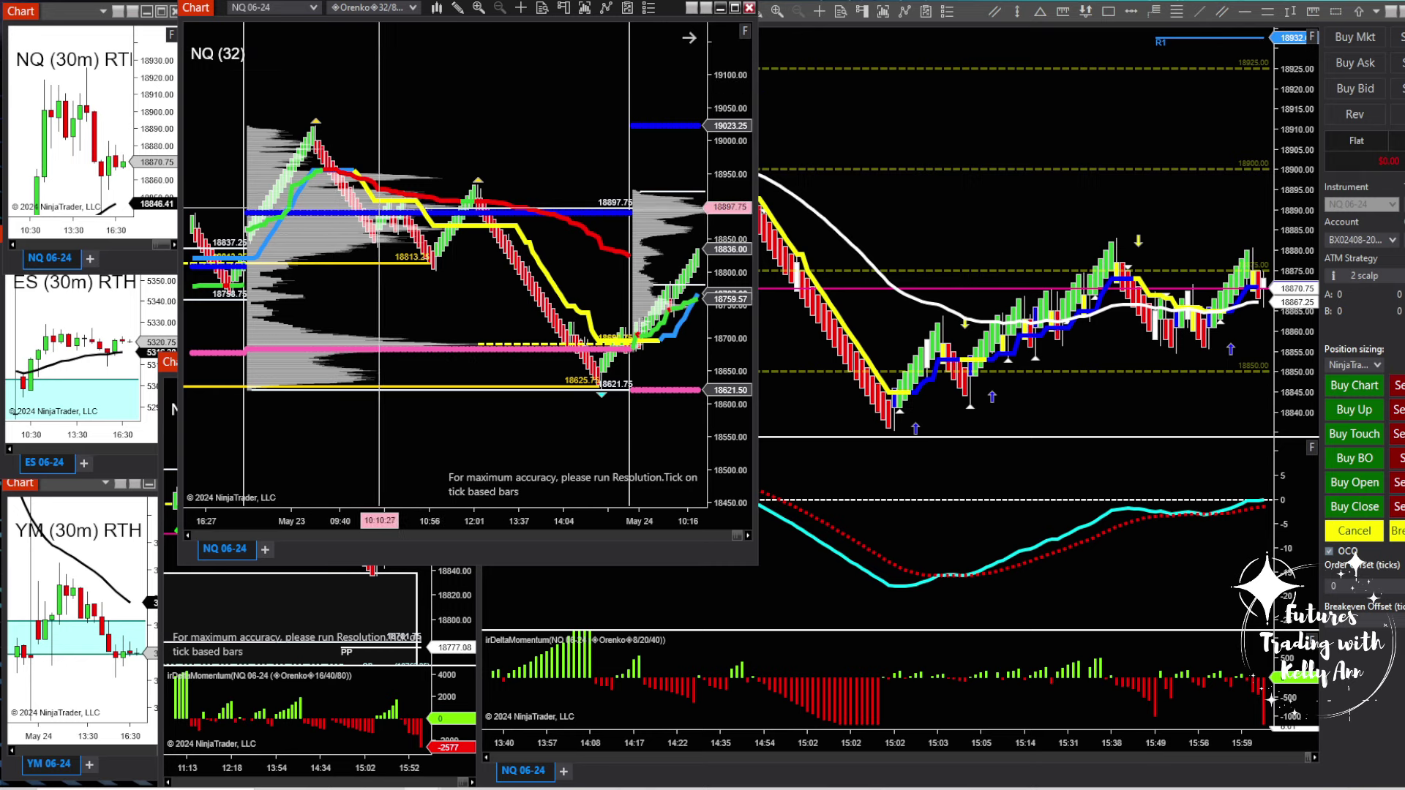
drag(493, 147, 411, 110)
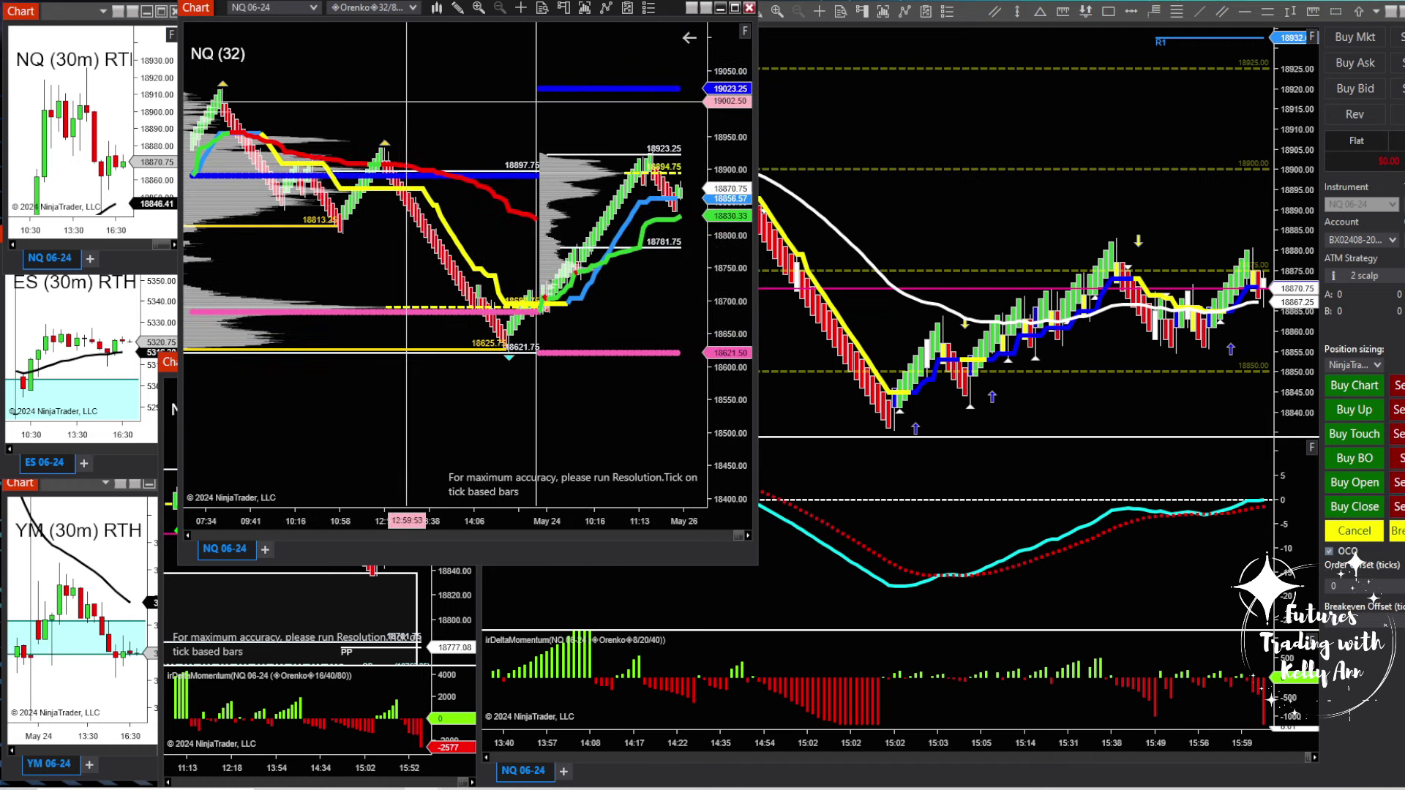
drag(337, 66, 421, 90)
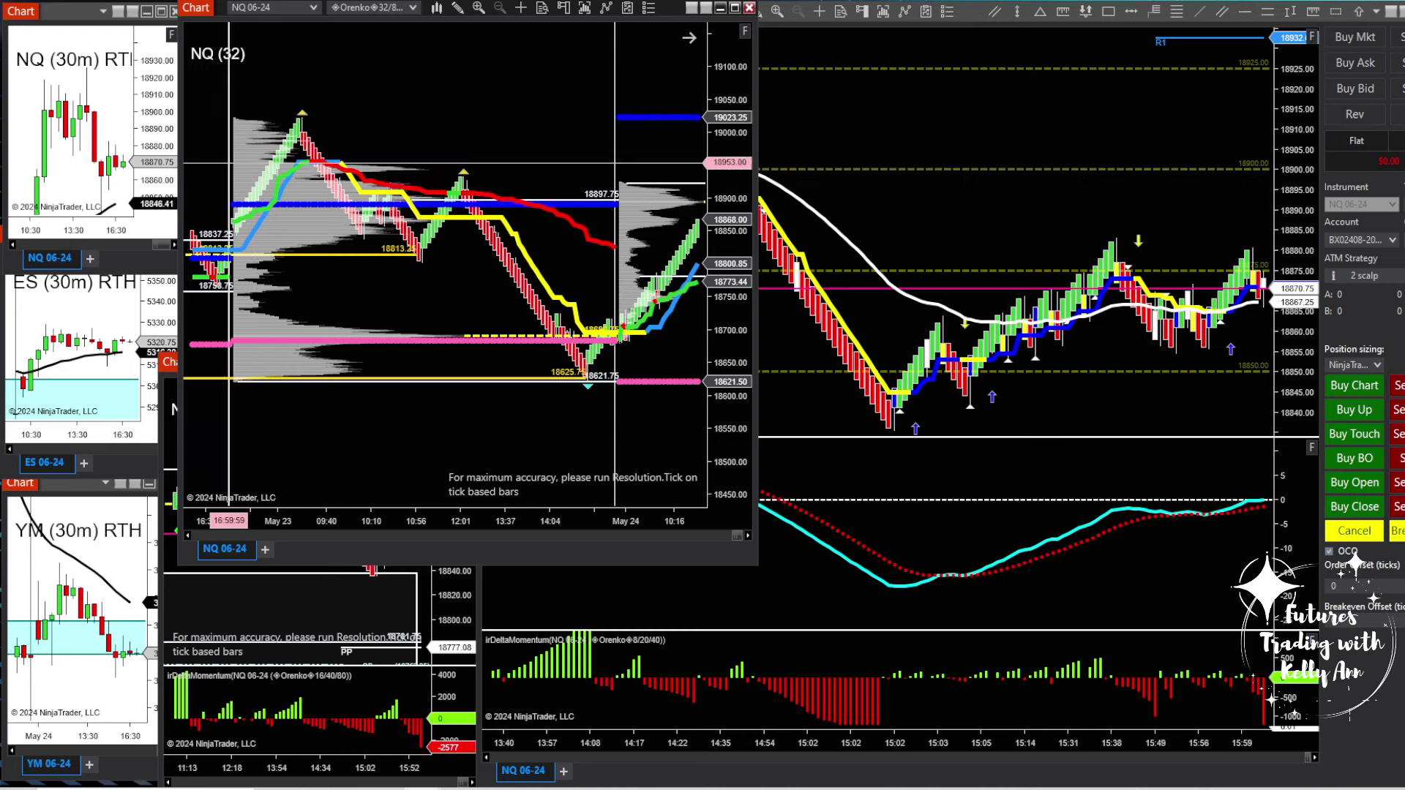
drag(337, 111, 454, 115)
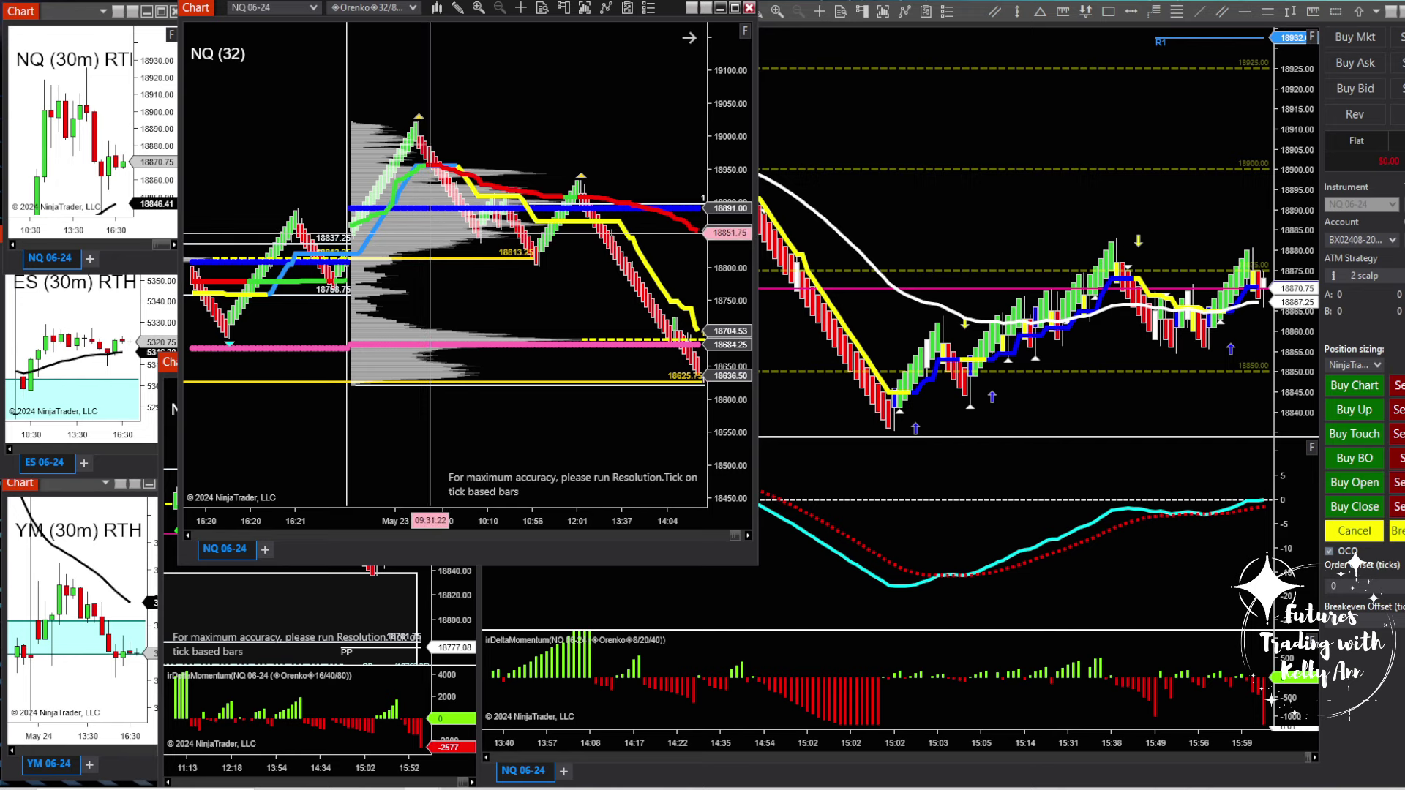
Examine the May 23 decline and the May 24 session on the NQ (32) chart with its volume profile and prior-day levels.
scroll(612, 150, down, 3)
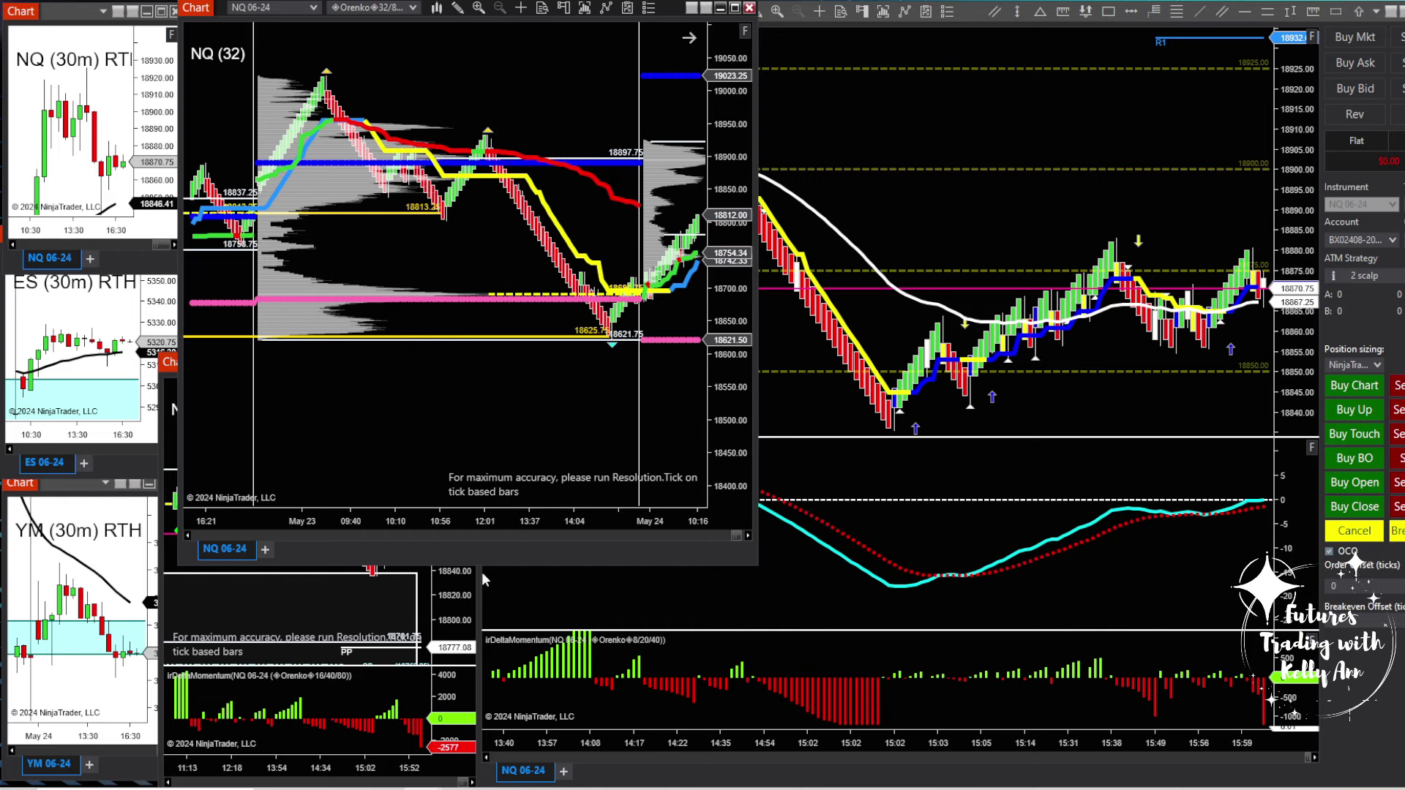
drag(362, 528, 396, 527)
ctrl+drag(499, 404, 430, 428)
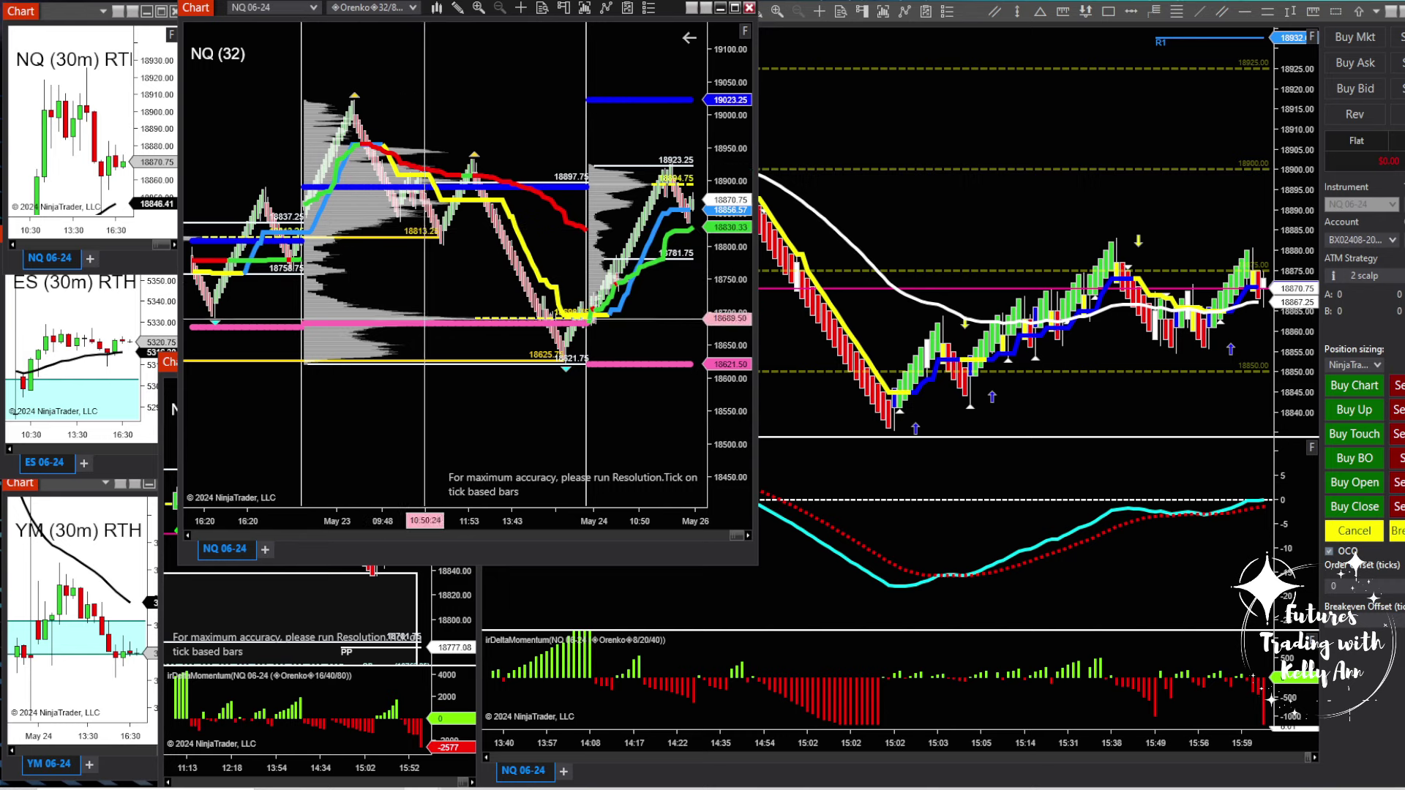
drag(447, 303, 398, 298)
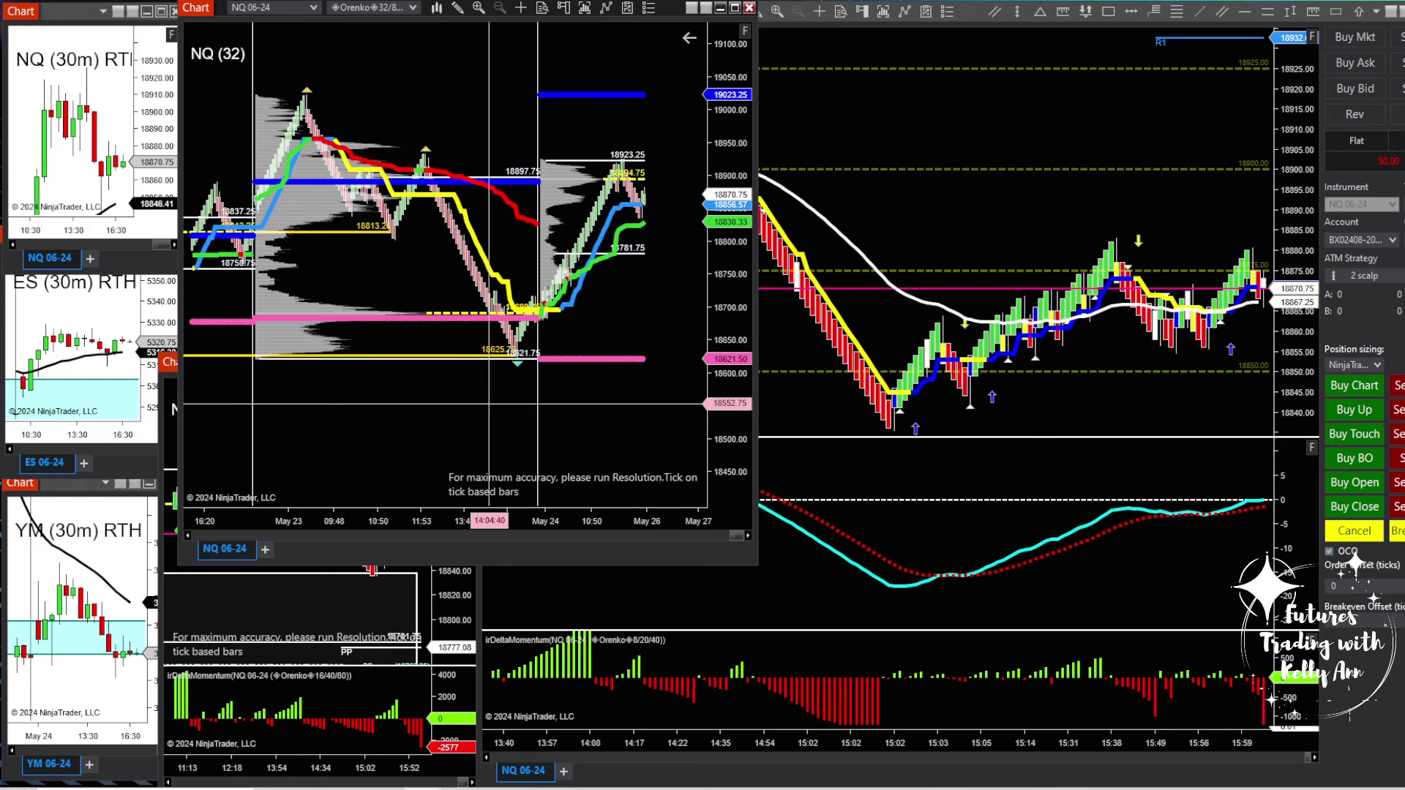
scroll(439, 366, down, 1)
drag(590, 526, 401, 530)
drag(580, 251, 522, 291)
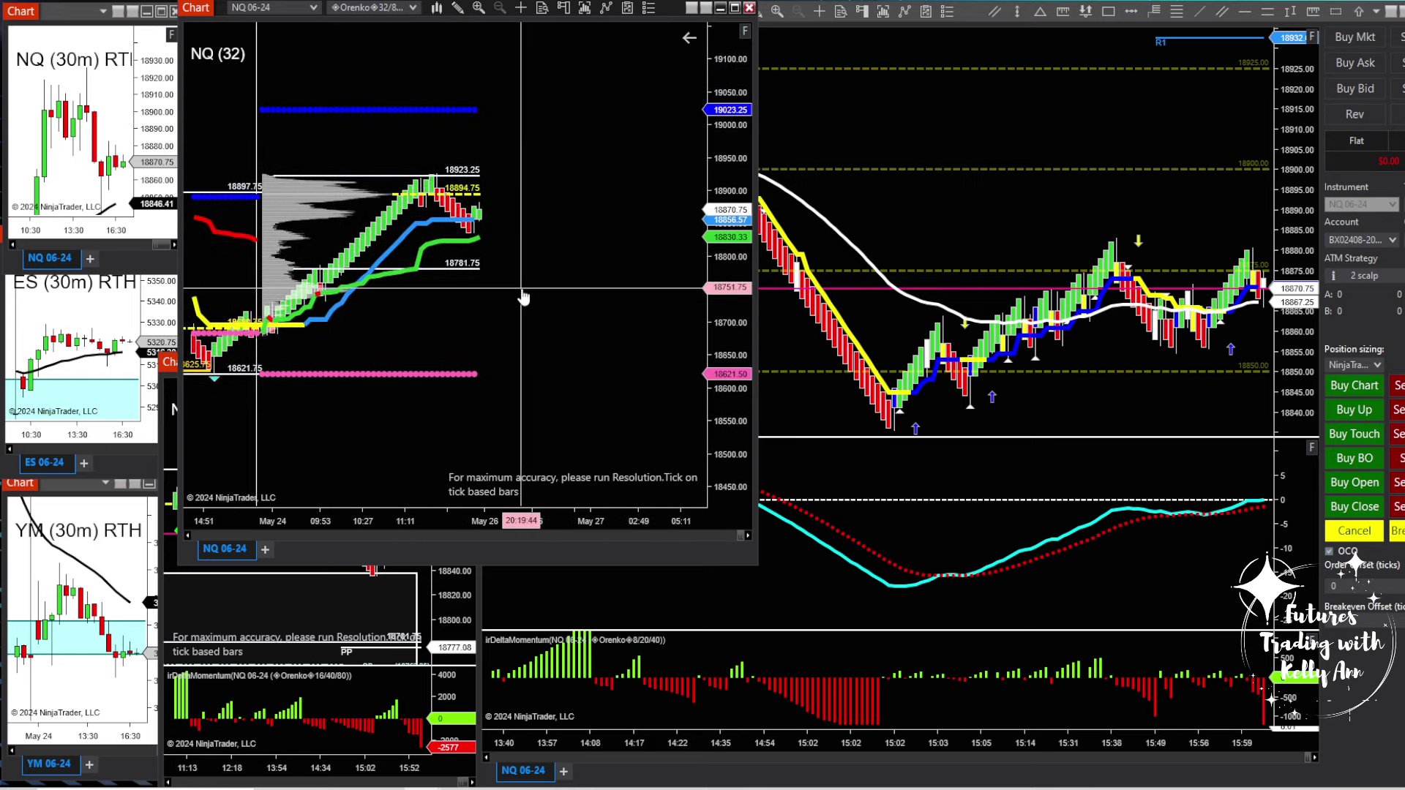
drag(717, 259, 717, 244)
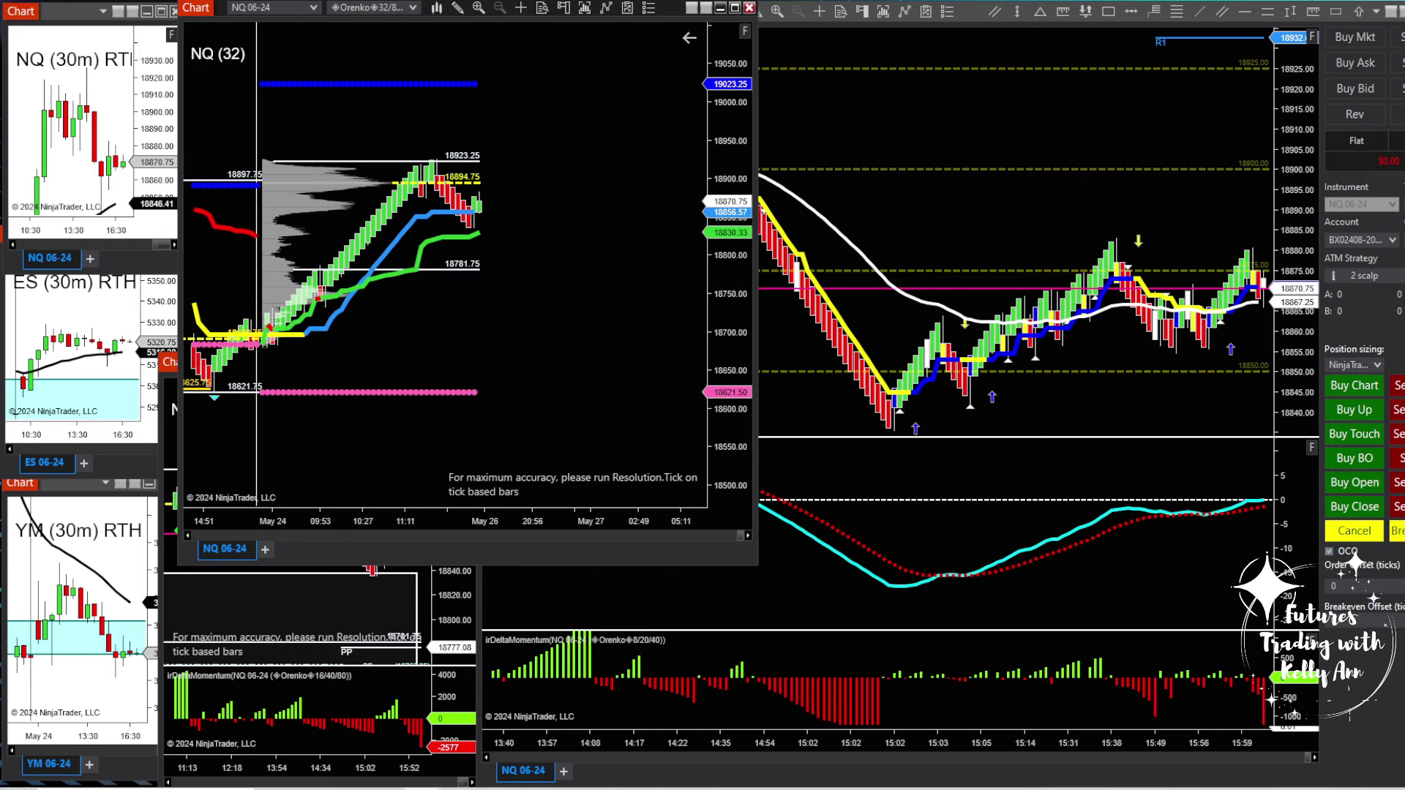
Bring the NQ (32) chart without a volume profile beside the first one, narrow it, and rescale it around the May 24 session.
drag(1404, 292, 475, 3)
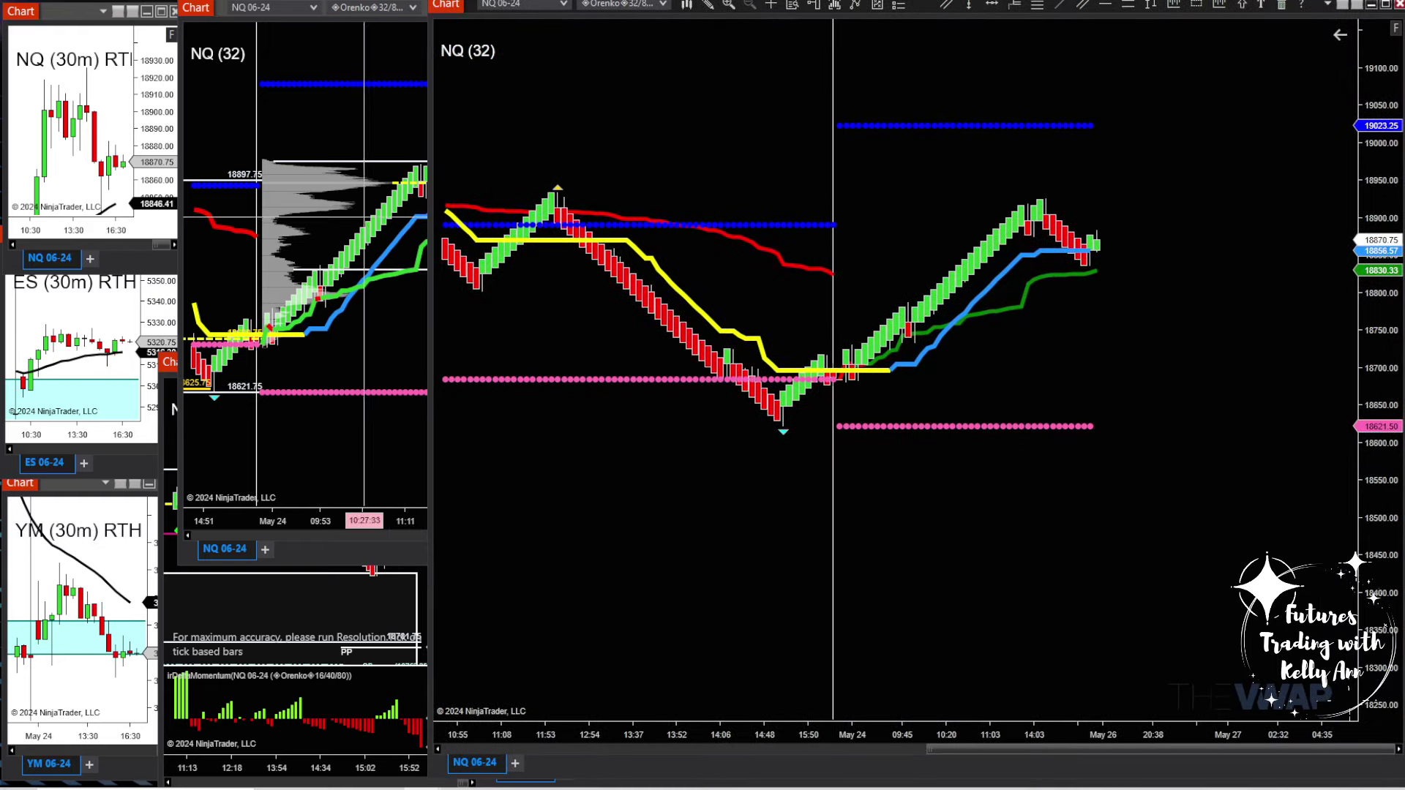
drag(429, 93, 698, 97)
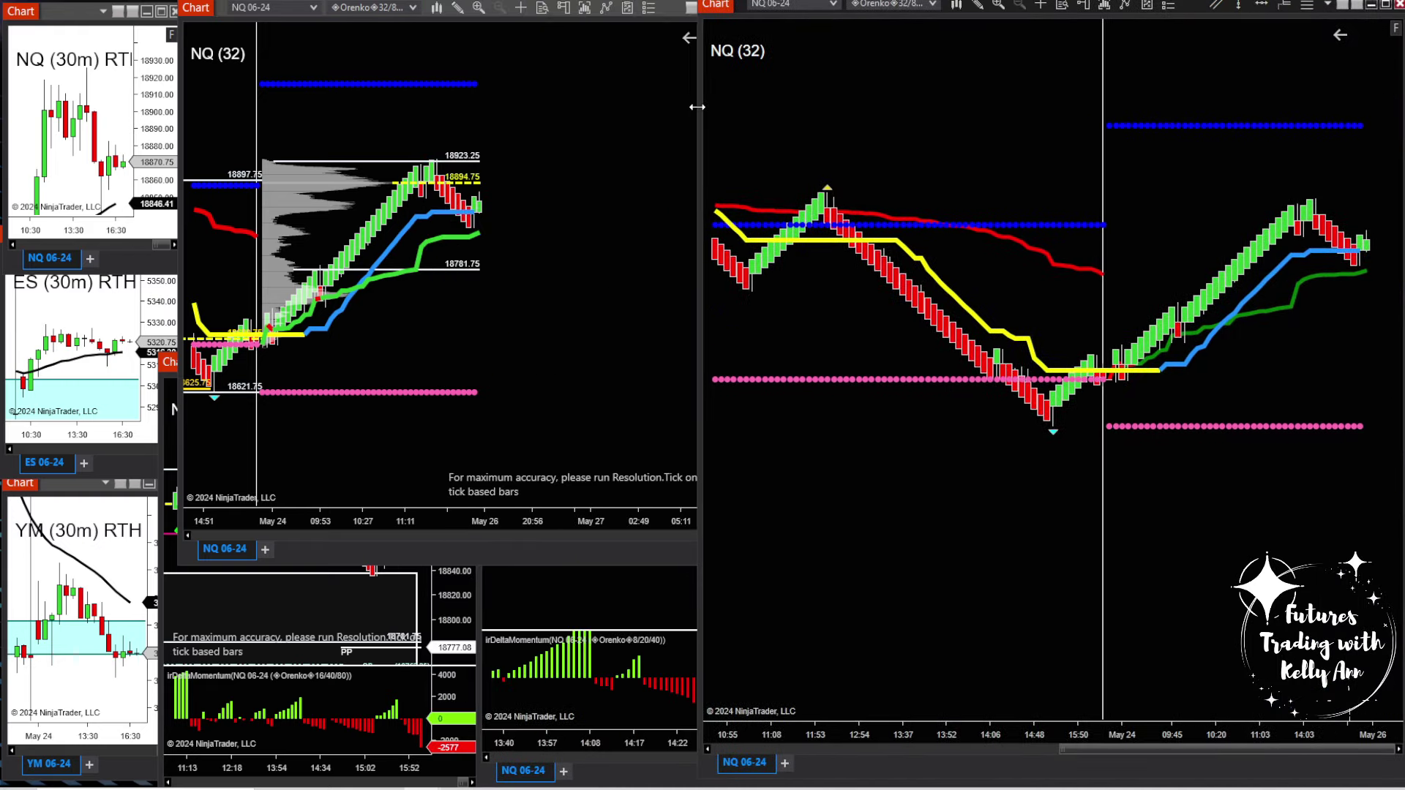
drag(1375, 419, 1376, 468)
drag(1002, 554, 1102, 550)
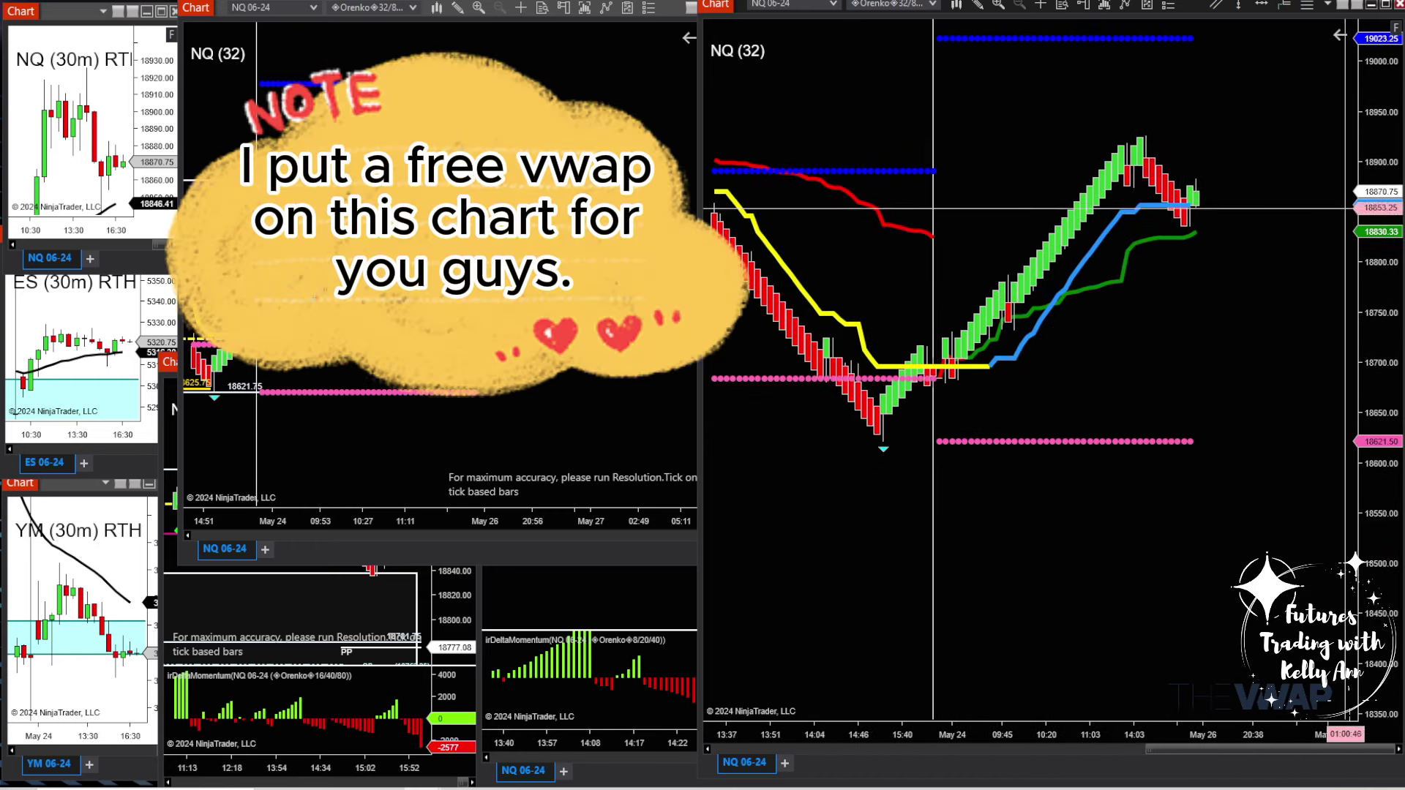
Examine the May 23 and May 24 trends against the VWAP, trend line and prior-day levels on the second NQ (32) chart.
drag(1378, 190, 1377, 281)
drag(978, 734, 1043, 732)
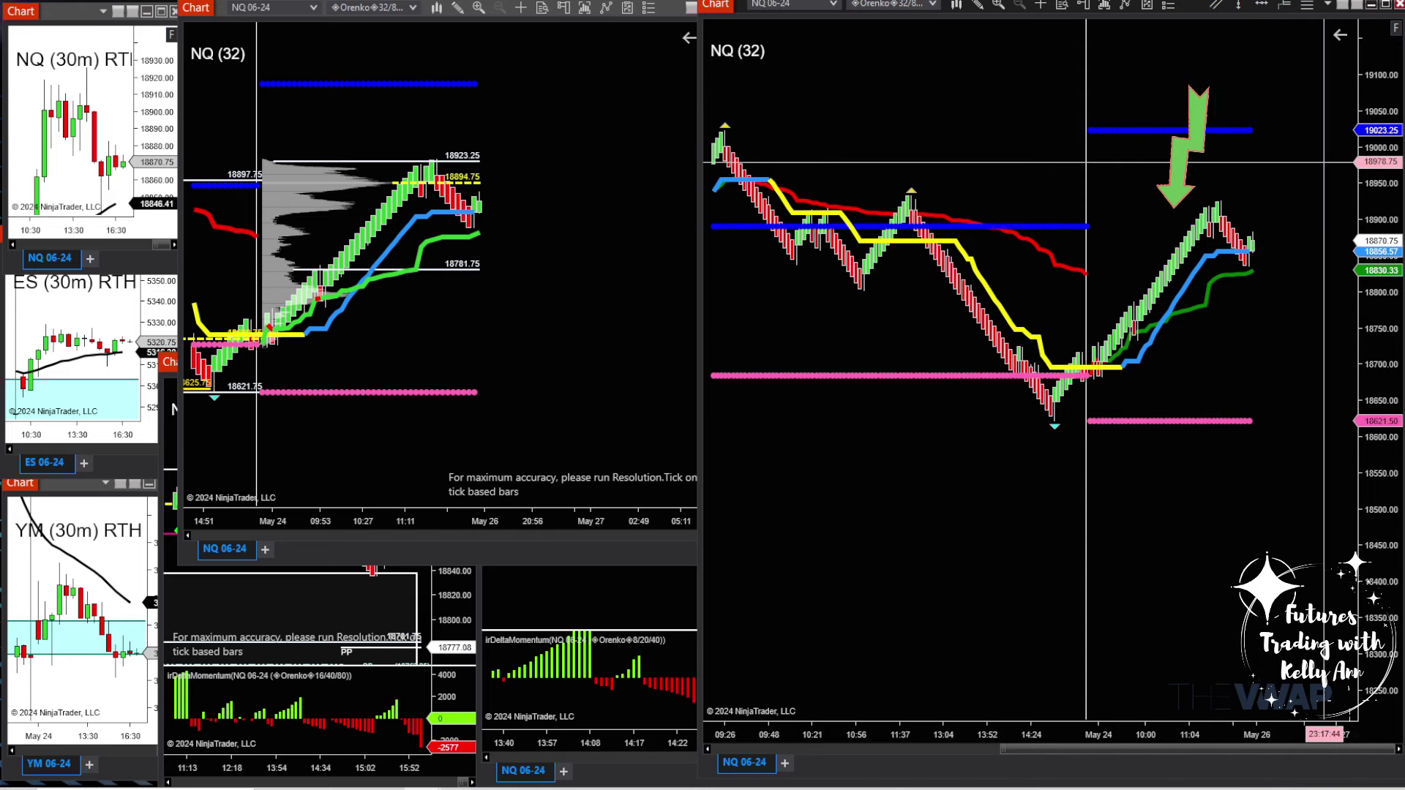
drag(1276, 142, 1146, 286)
drag(975, 739, 1023, 741)
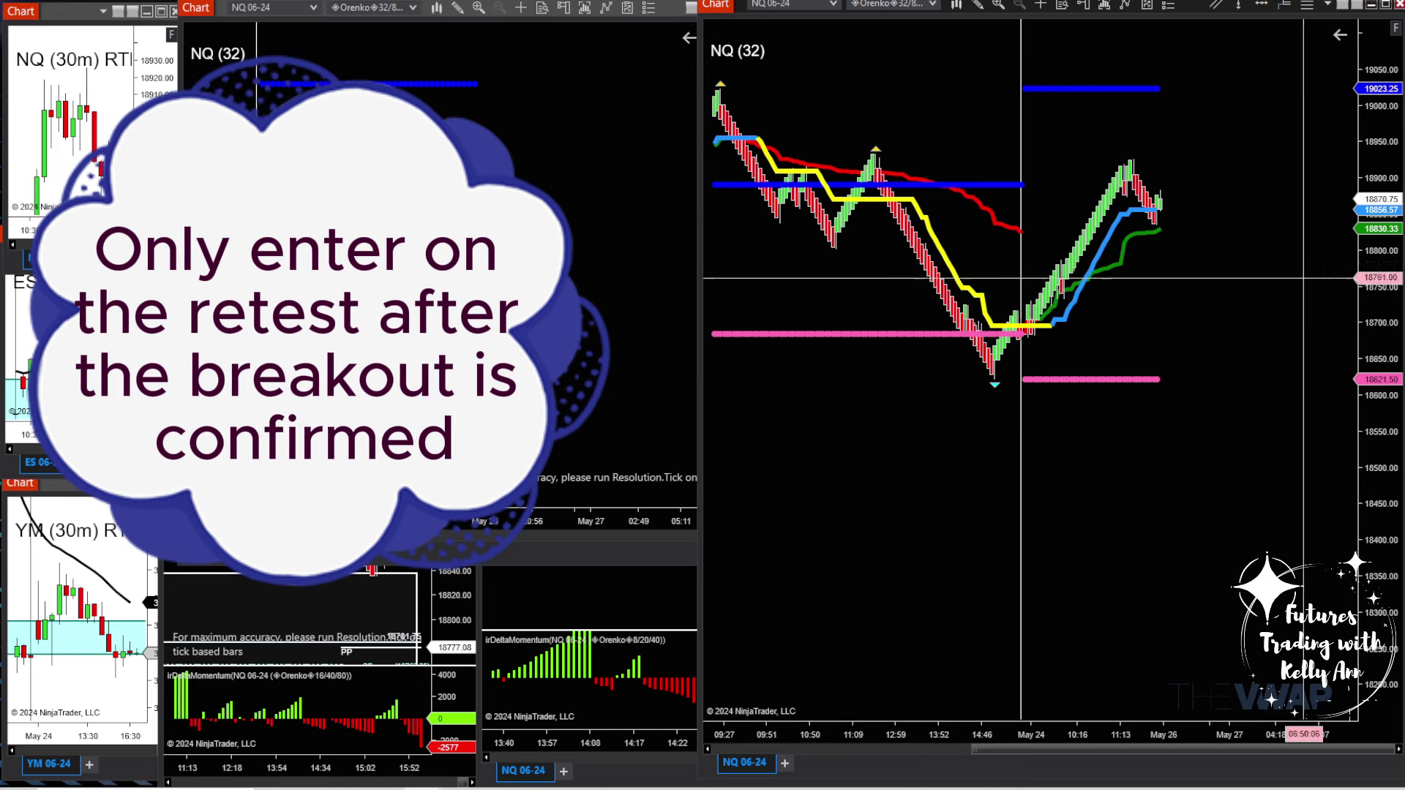
drag(1374, 173, 1374, 270)
drag(907, 739, 975, 737)
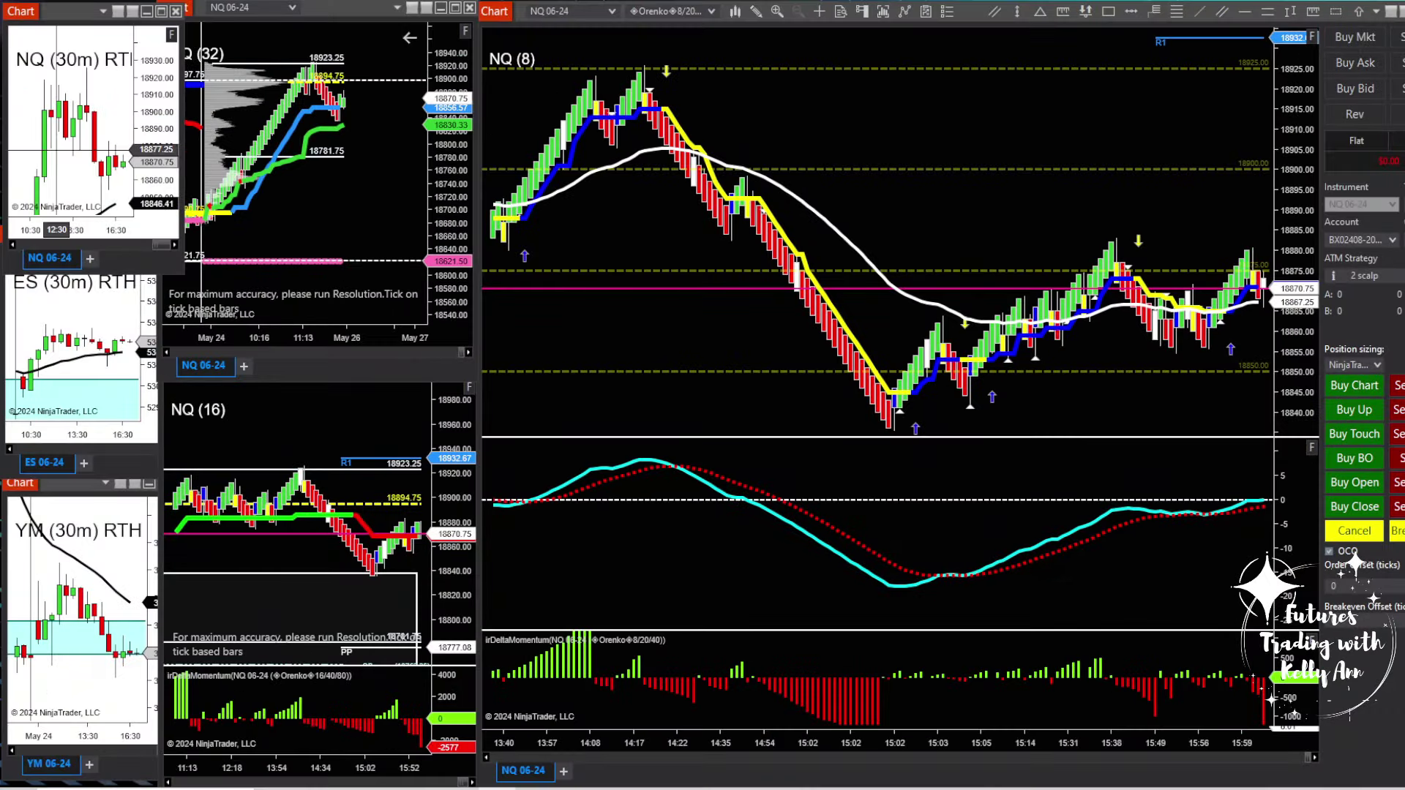
Bring the ES and YM 30-minute charts forward, then enlarge the NQ (30m) RTH chart in width and height.
click(56, 434)
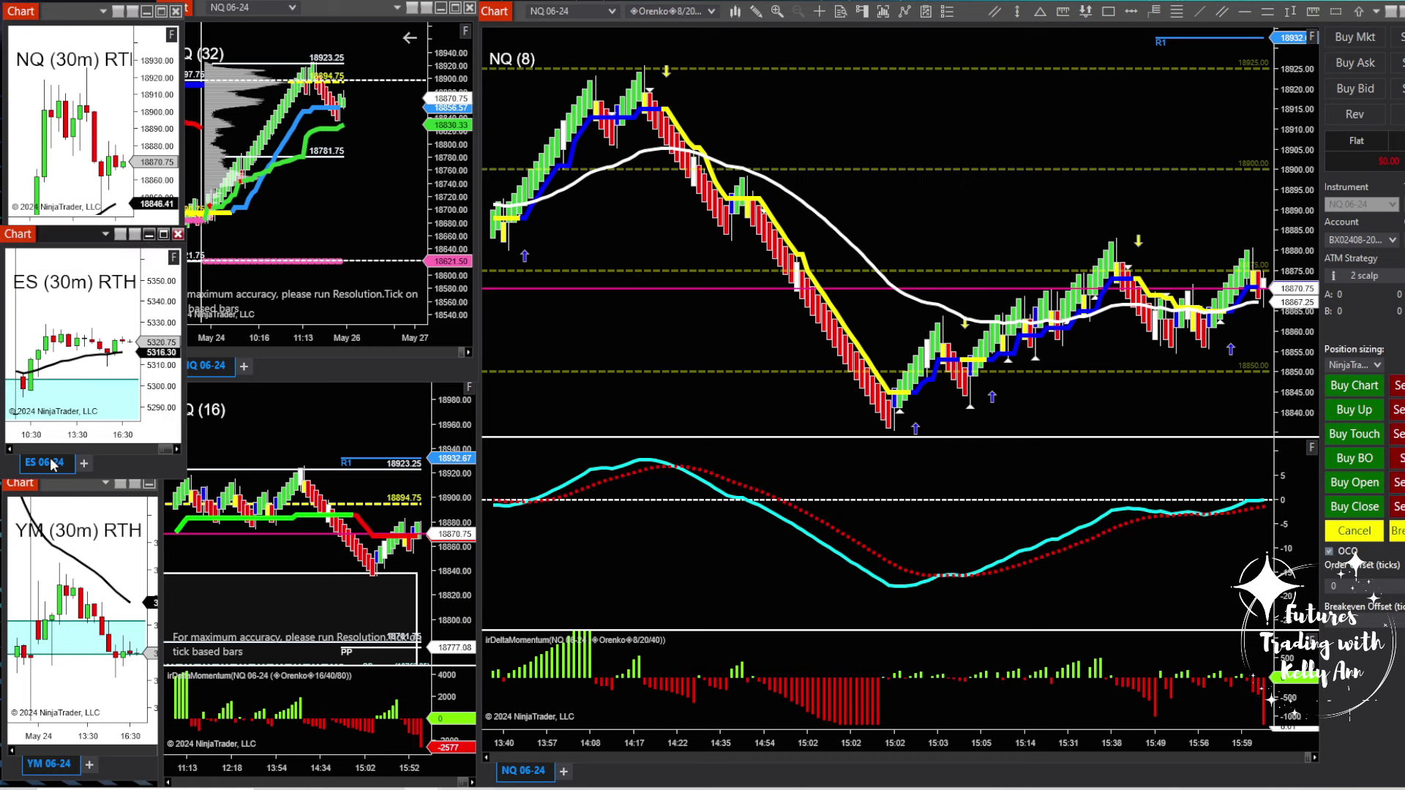
click(120, 735)
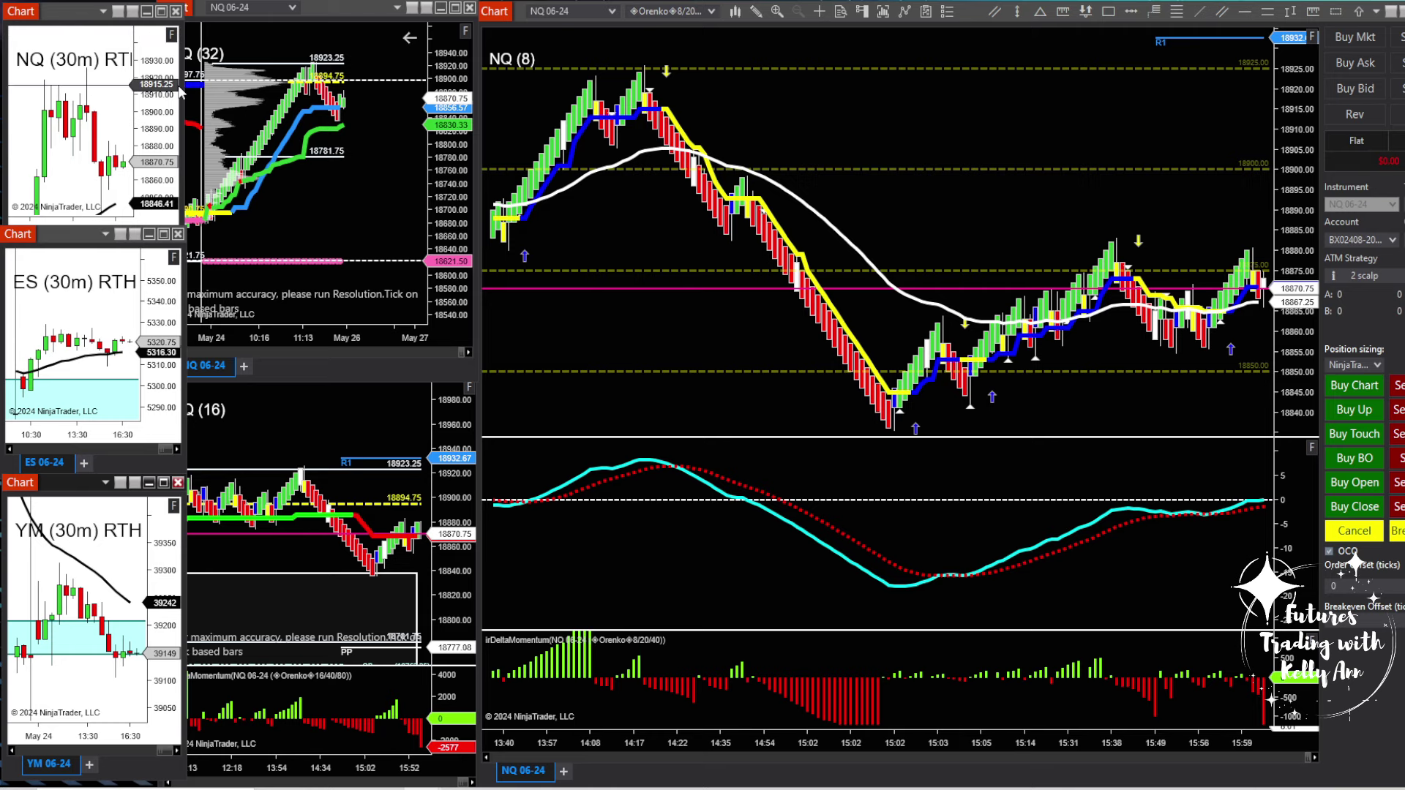
drag(182, 91, 815, 92)
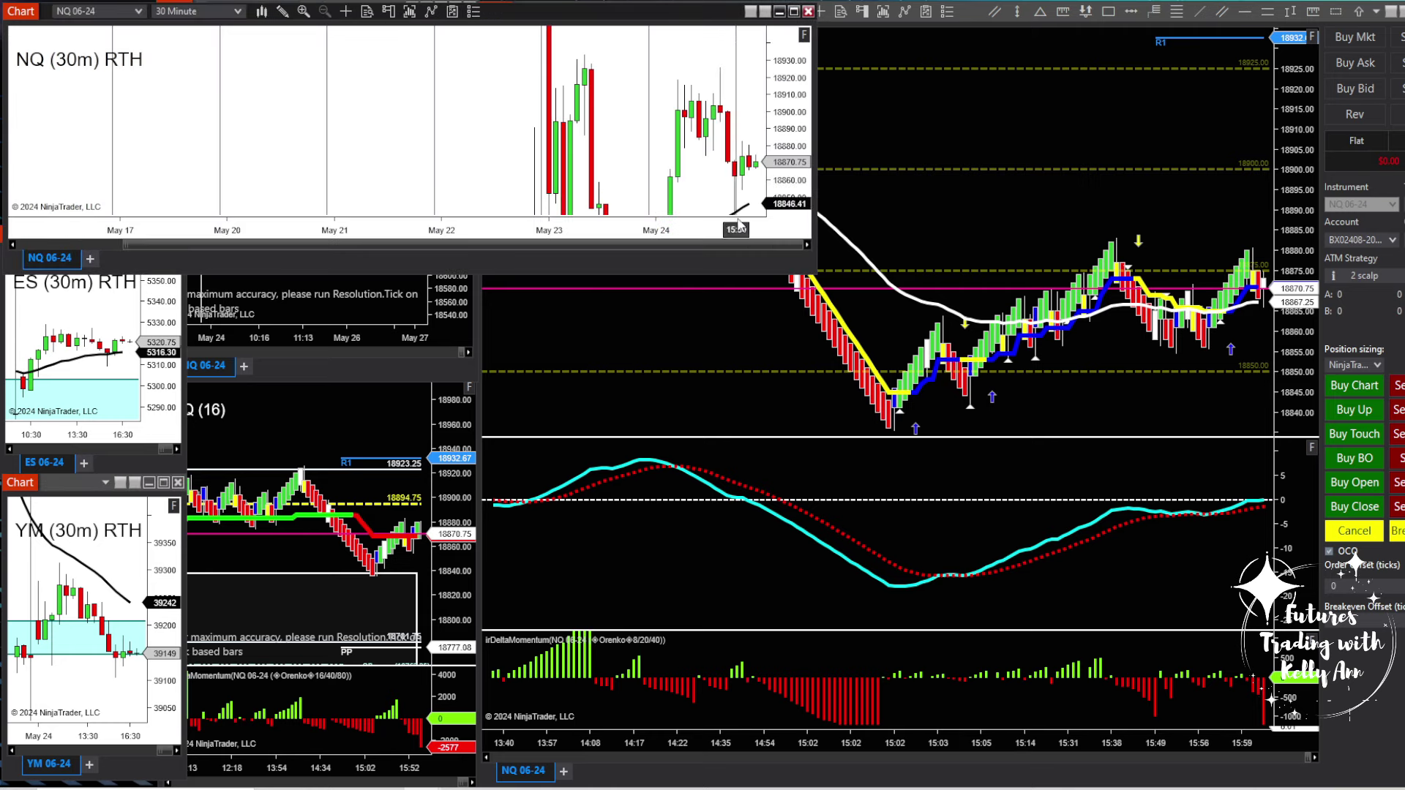
drag(661, 272, 662, 721)
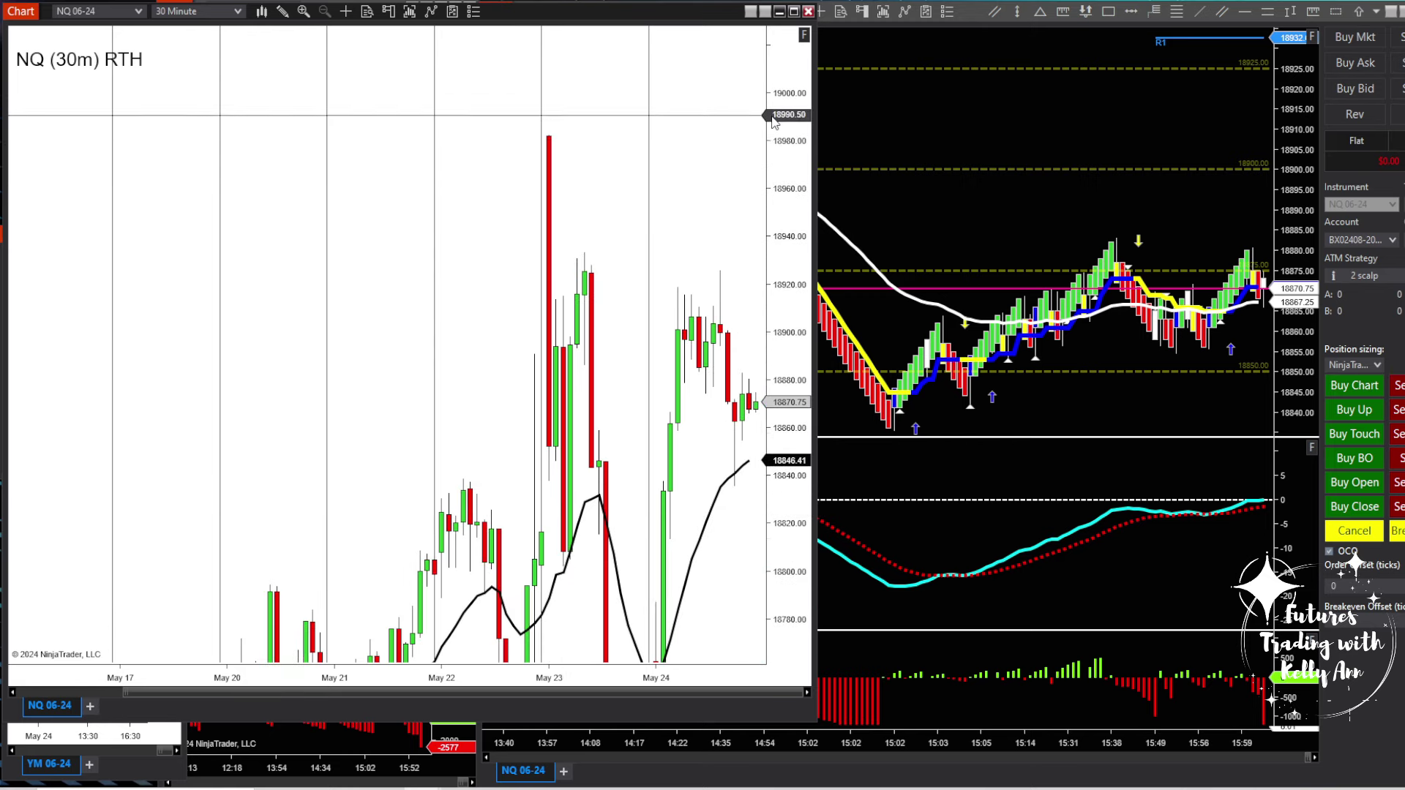
Review the NQ (30m) RTH chart's data series settings and close them without changes.
right_click(559, 104)
click(612, 173)
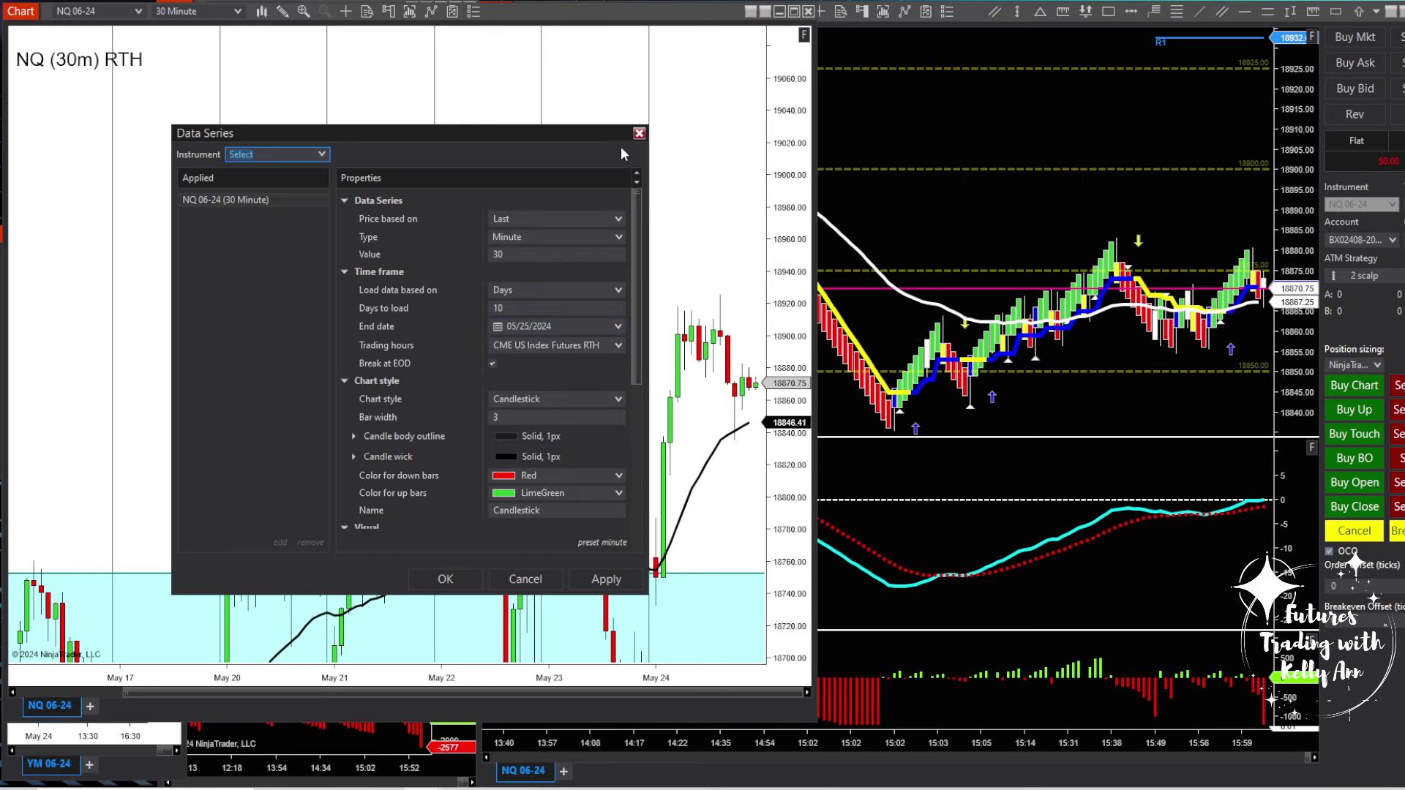
click(639, 134)
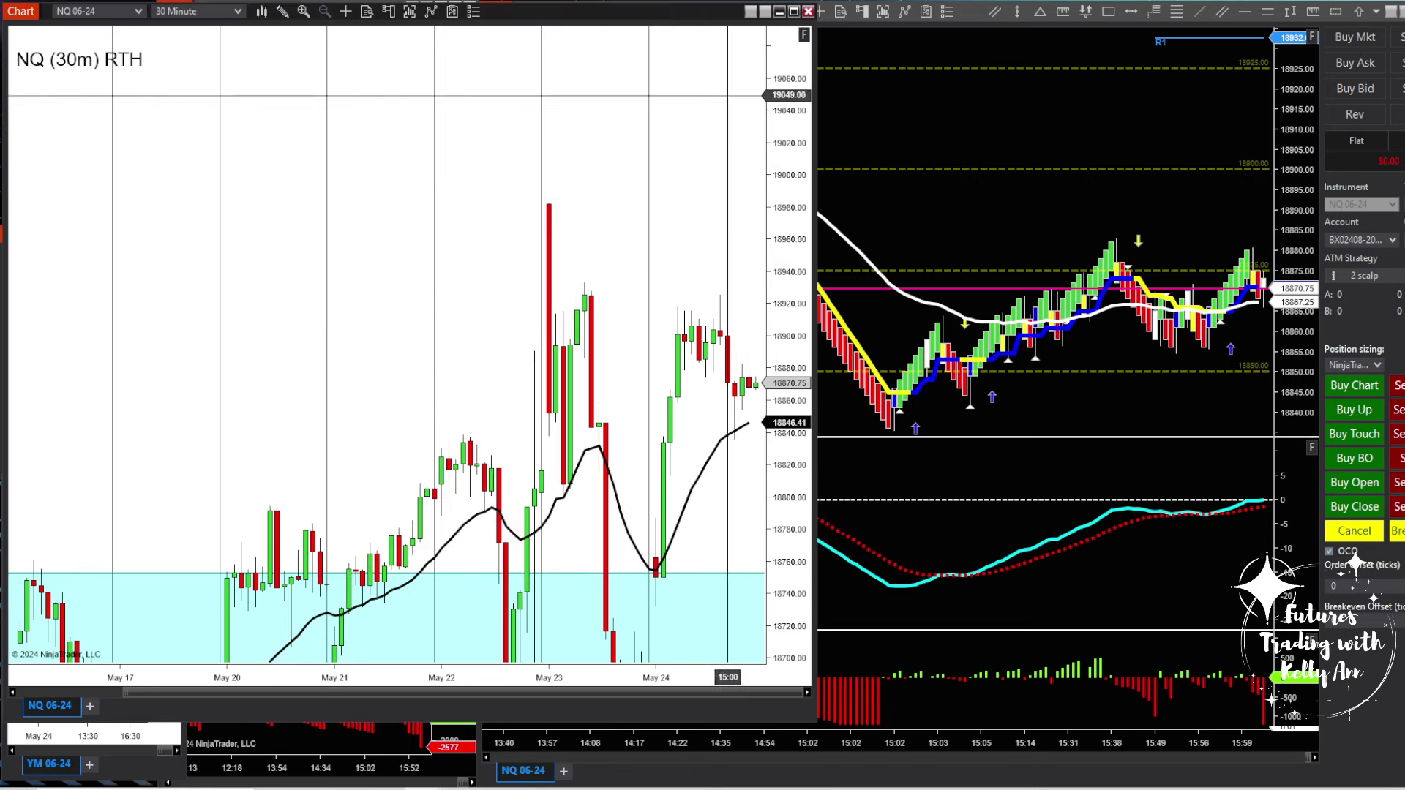
Compress the NQ (30m) RTH chart's price scale and examine the shaded price zones across the May 20 to May 24 sessions.
drag(799, 101, 794, 423)
drag(610, 180, 475, 90)
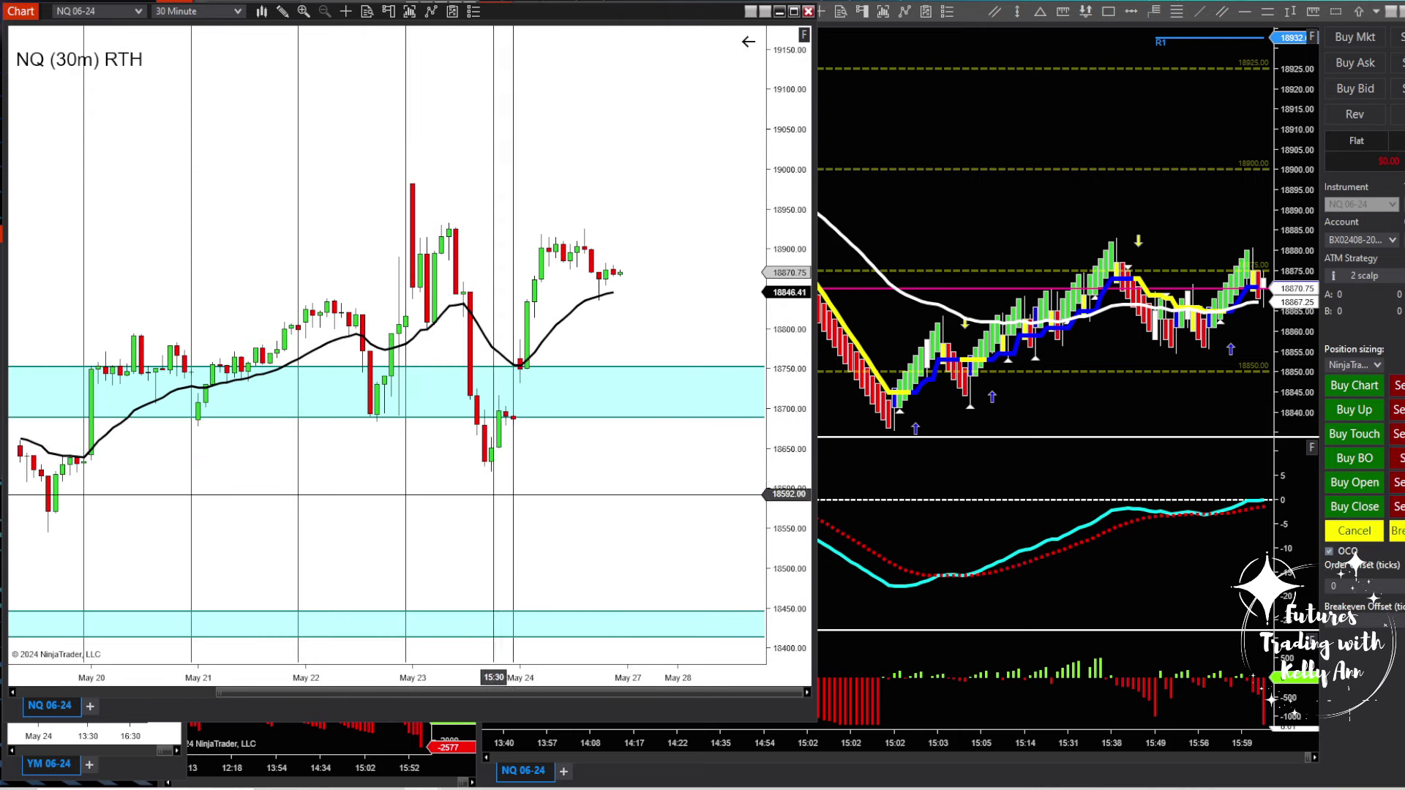
drag(605, 432, 583, 418)
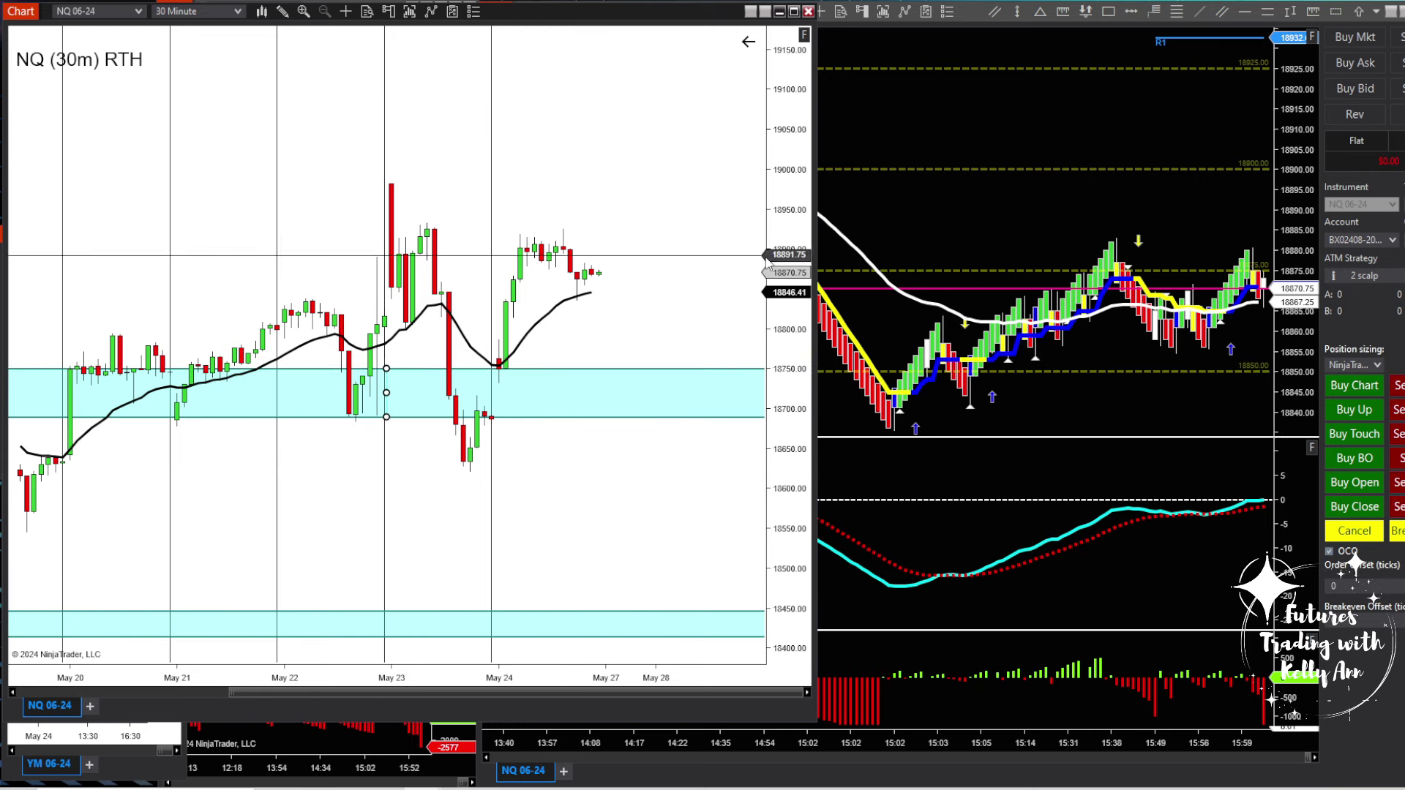
drag(639, 125, 610, 158)
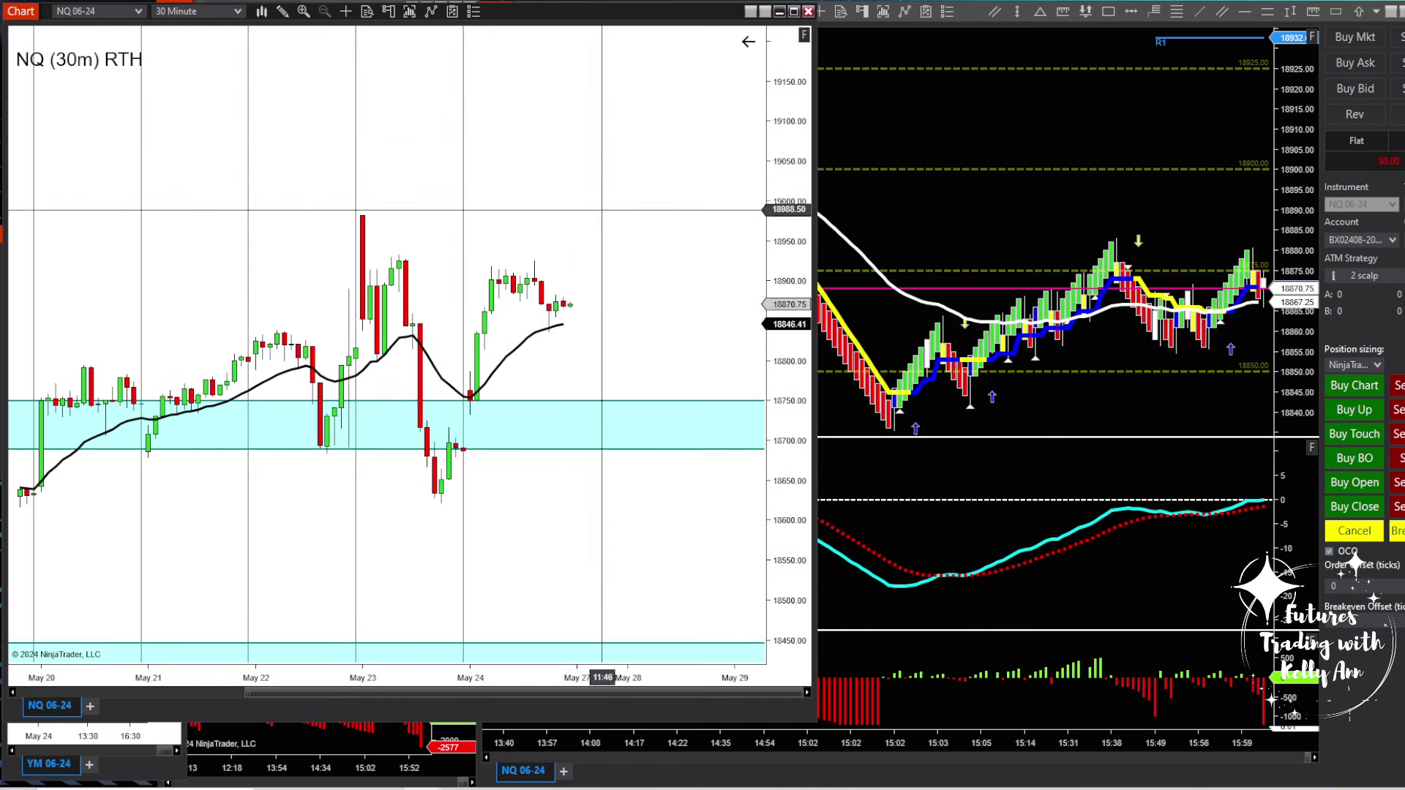
drag(292, 527, 471, 455)
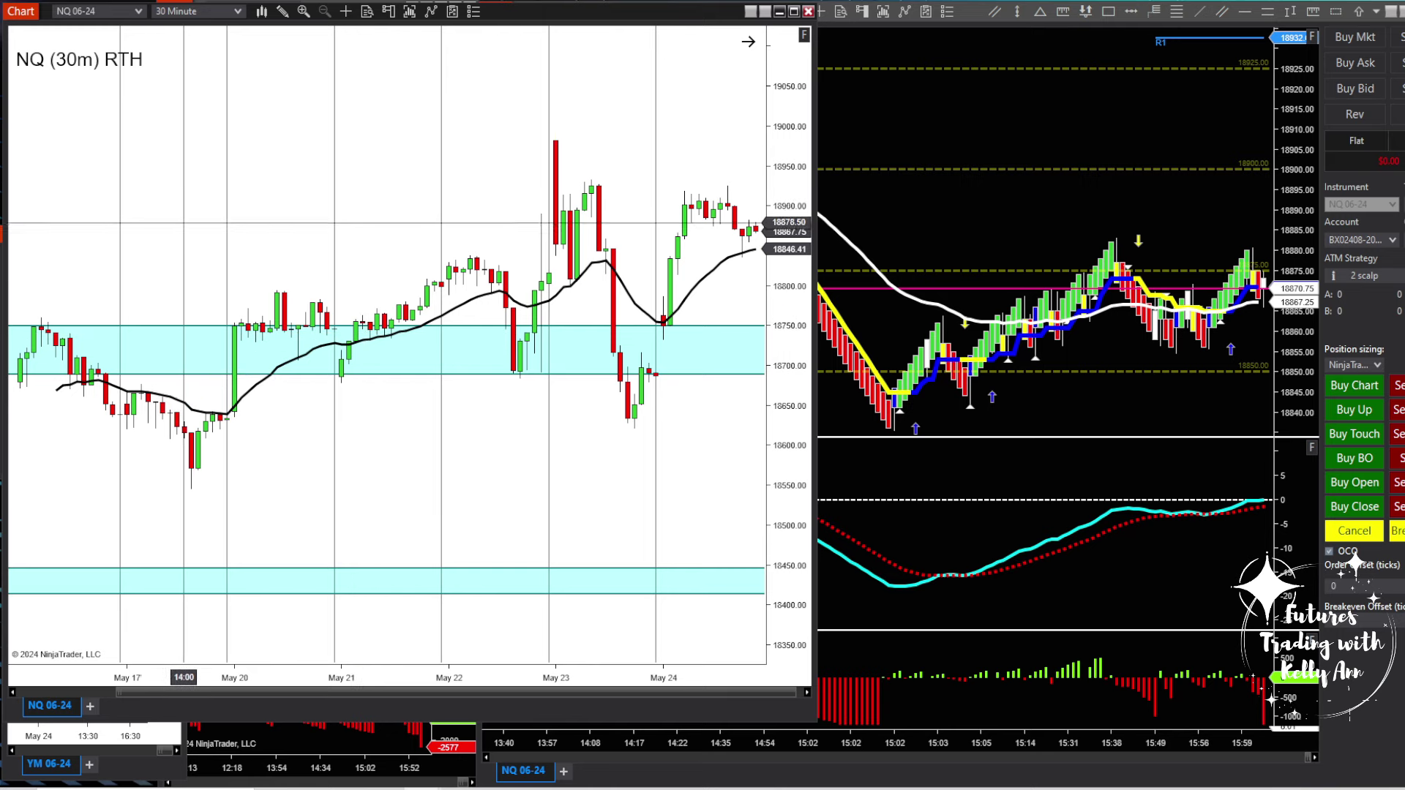
Examine earlier sessions back through early May and April on the NQ (30m) RTH chart for price gaps and shaded zones.
drag(481, 187, 316, 160)
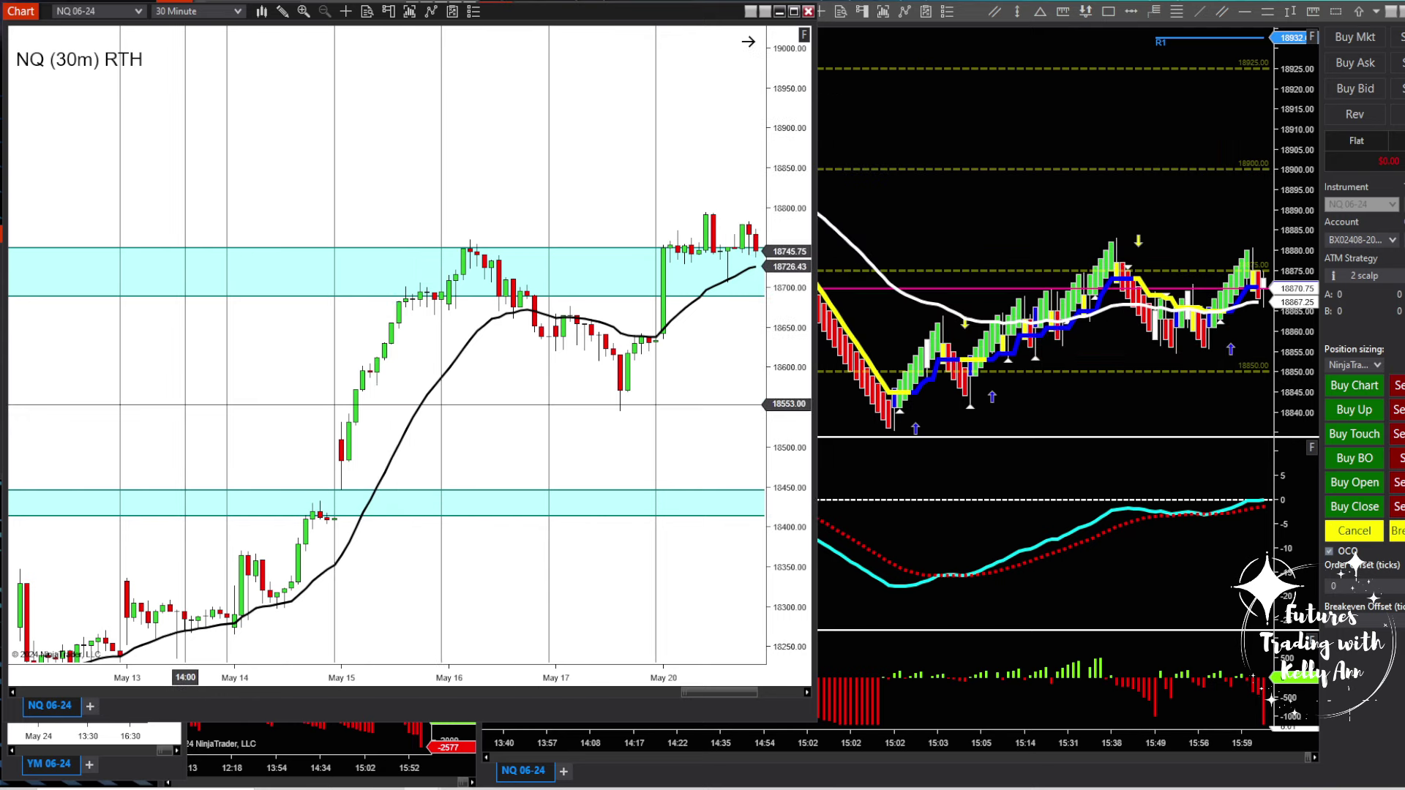
drag(185, 404, 578, 157)
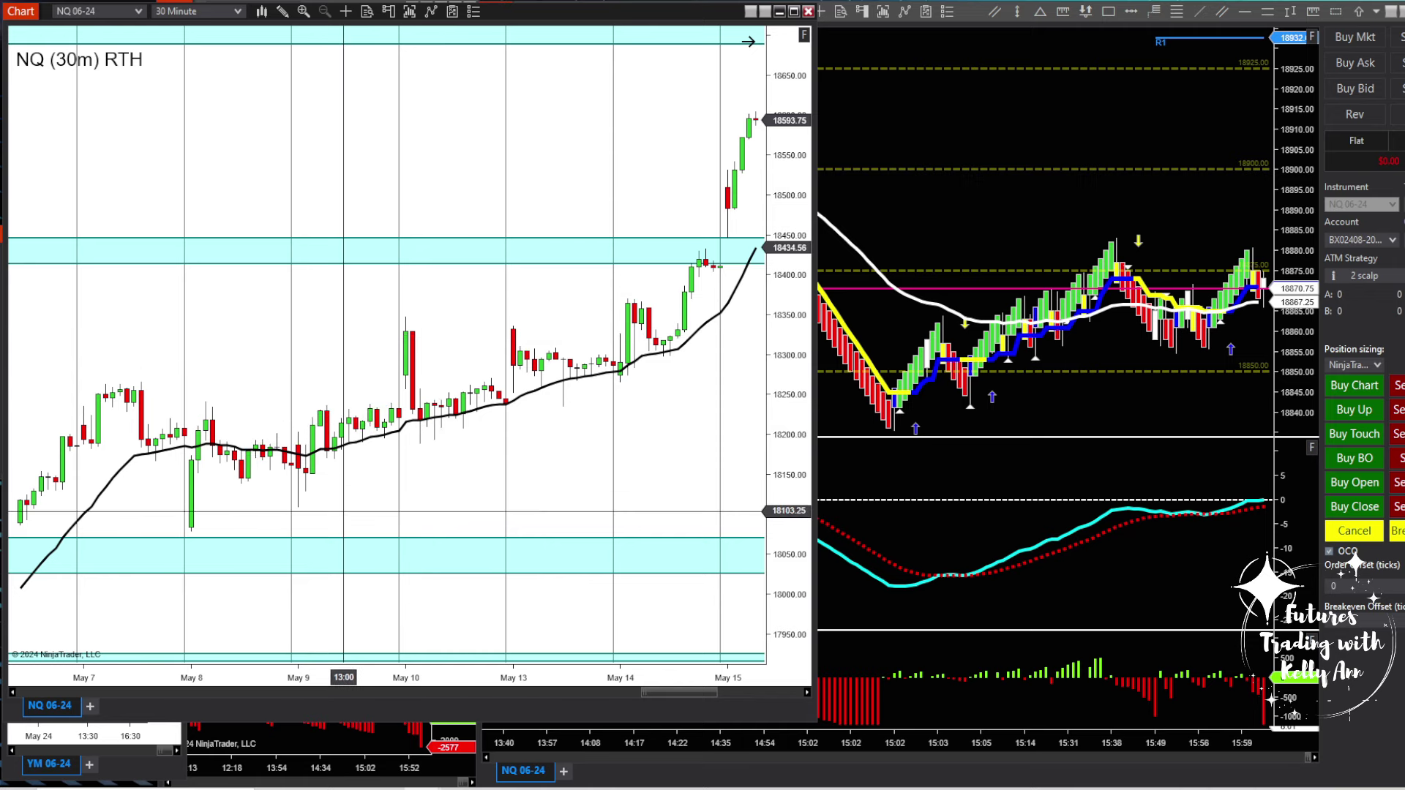
scroll(442, 355, up, 8)
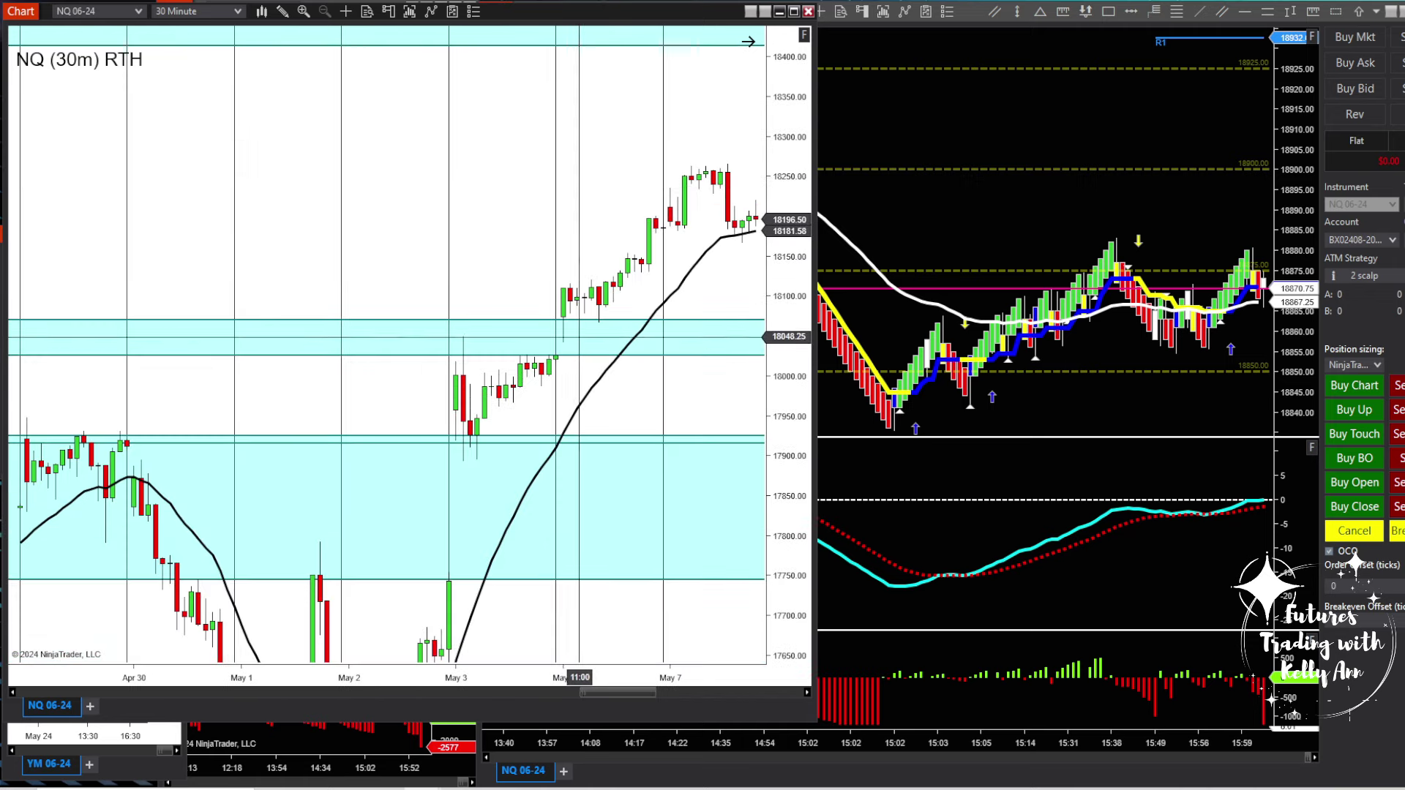
scroll(512, 265, down, 2)
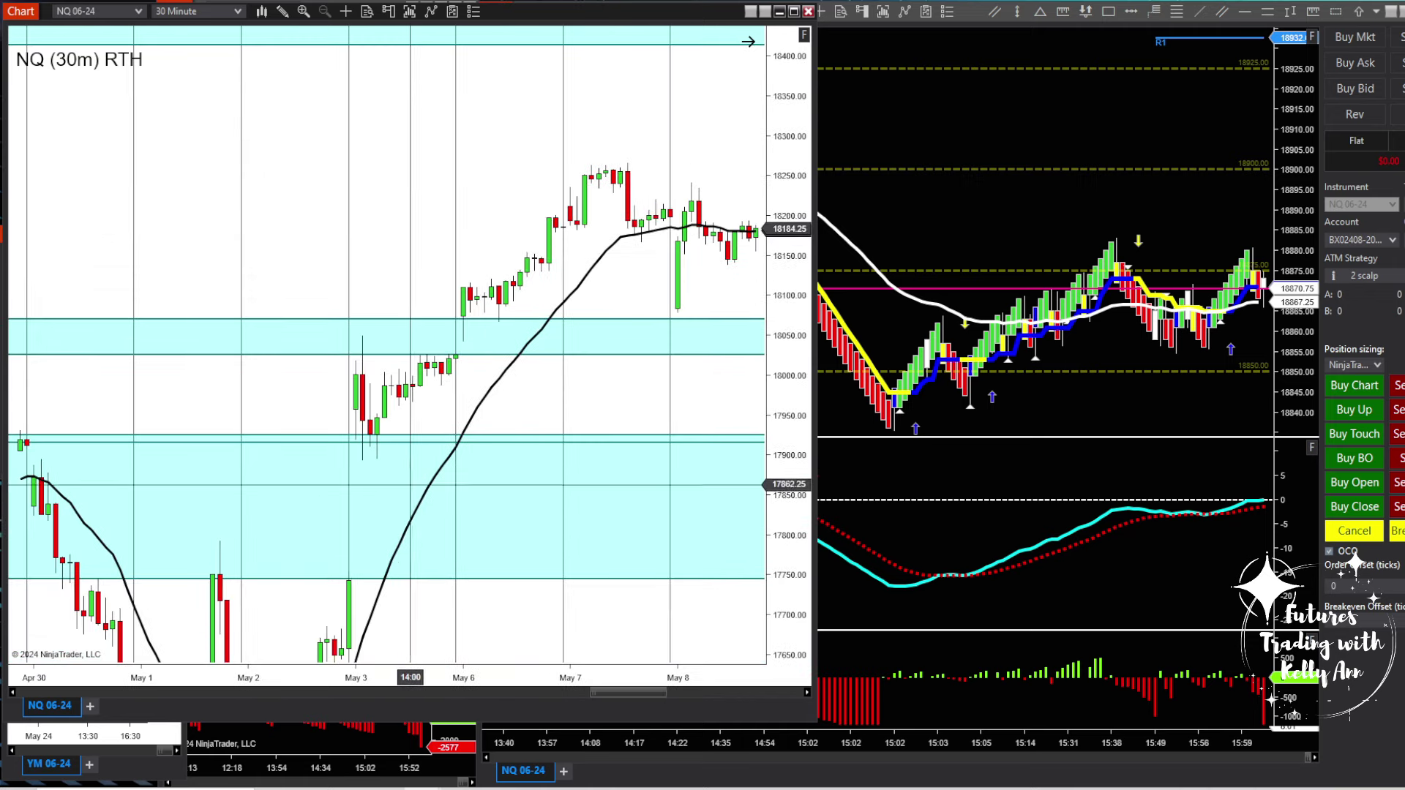
drag(542, 555, 541, 537)
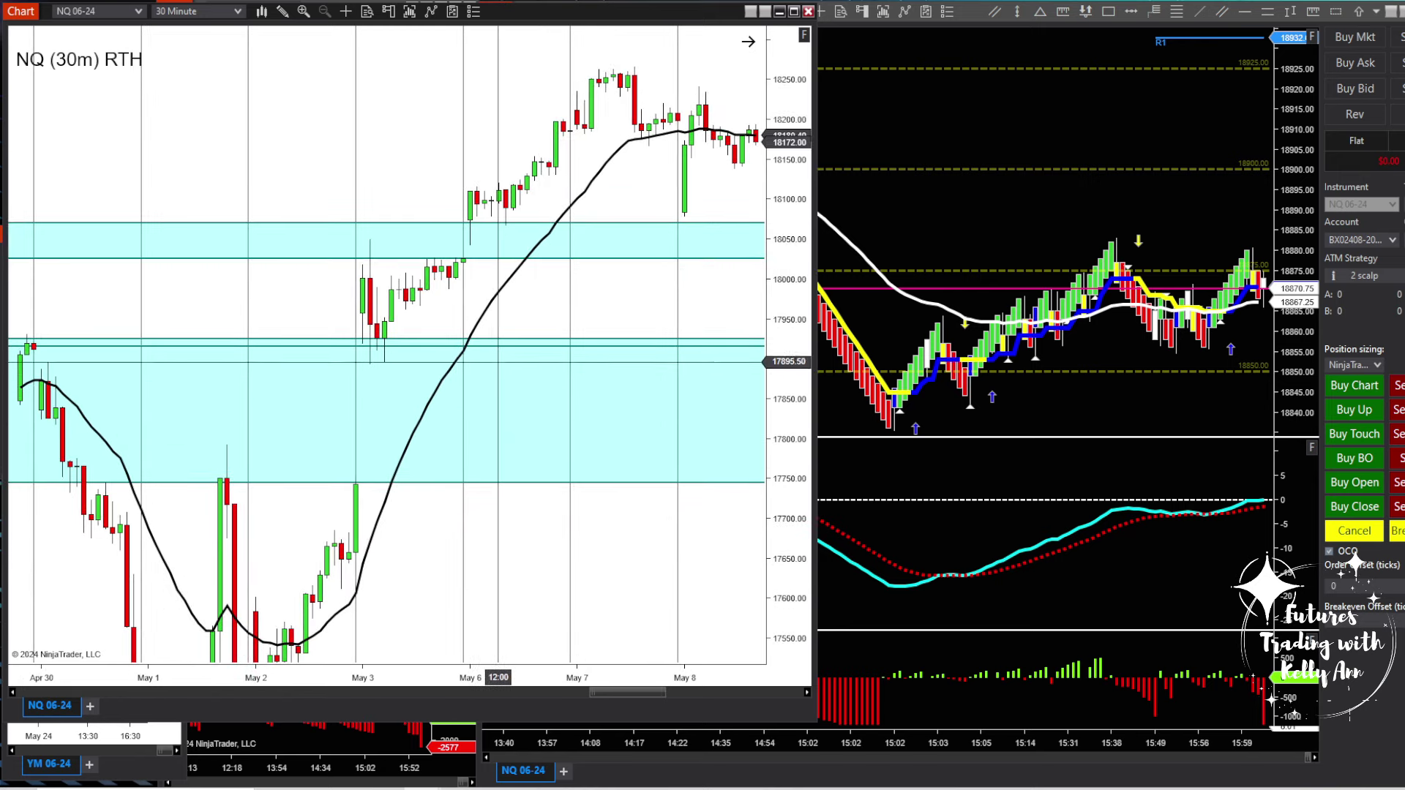
scroll(476, 301, down, 3)
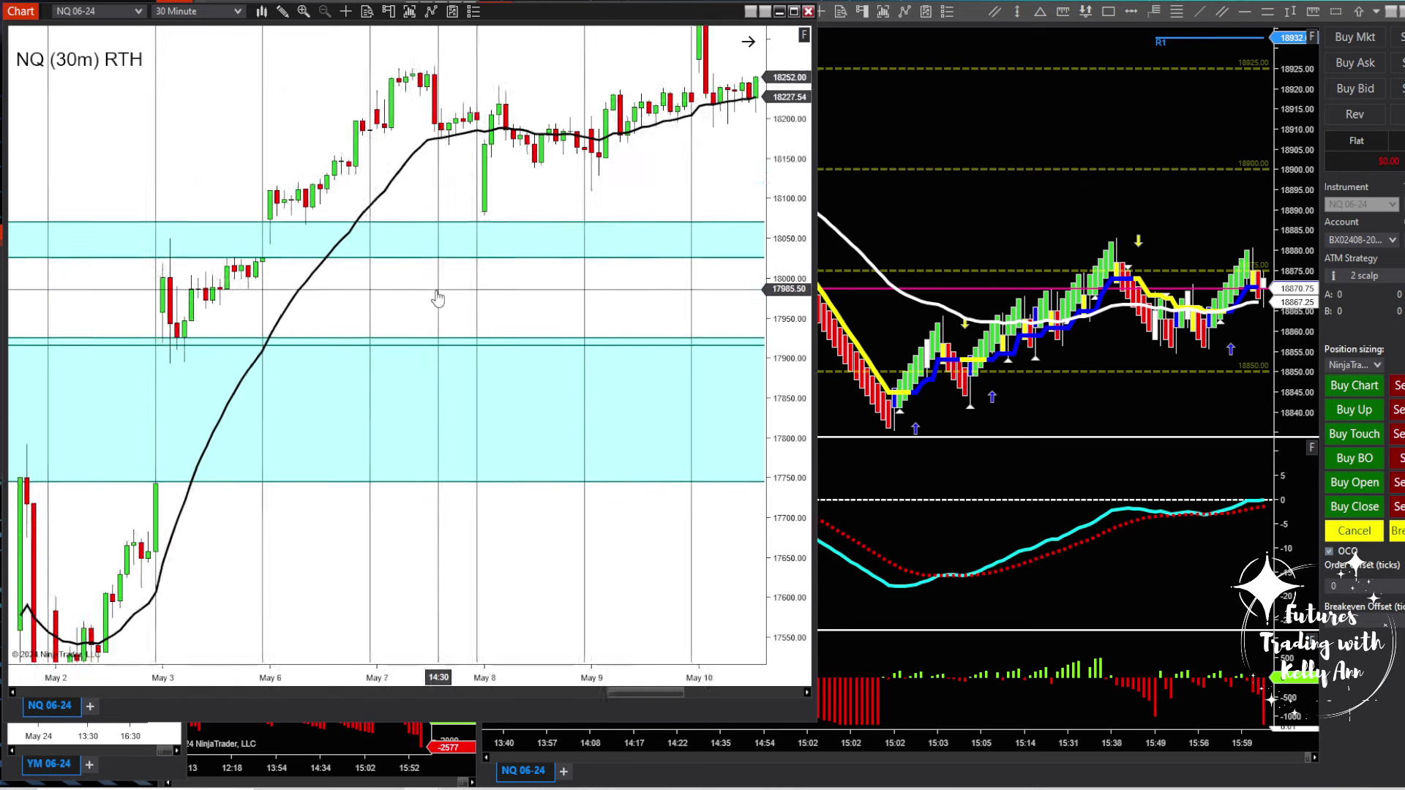
mouse_move(684, 298)
mouse_down()
mouse_move(411, 288)
mouse_move(692, 286)
mouse_up()
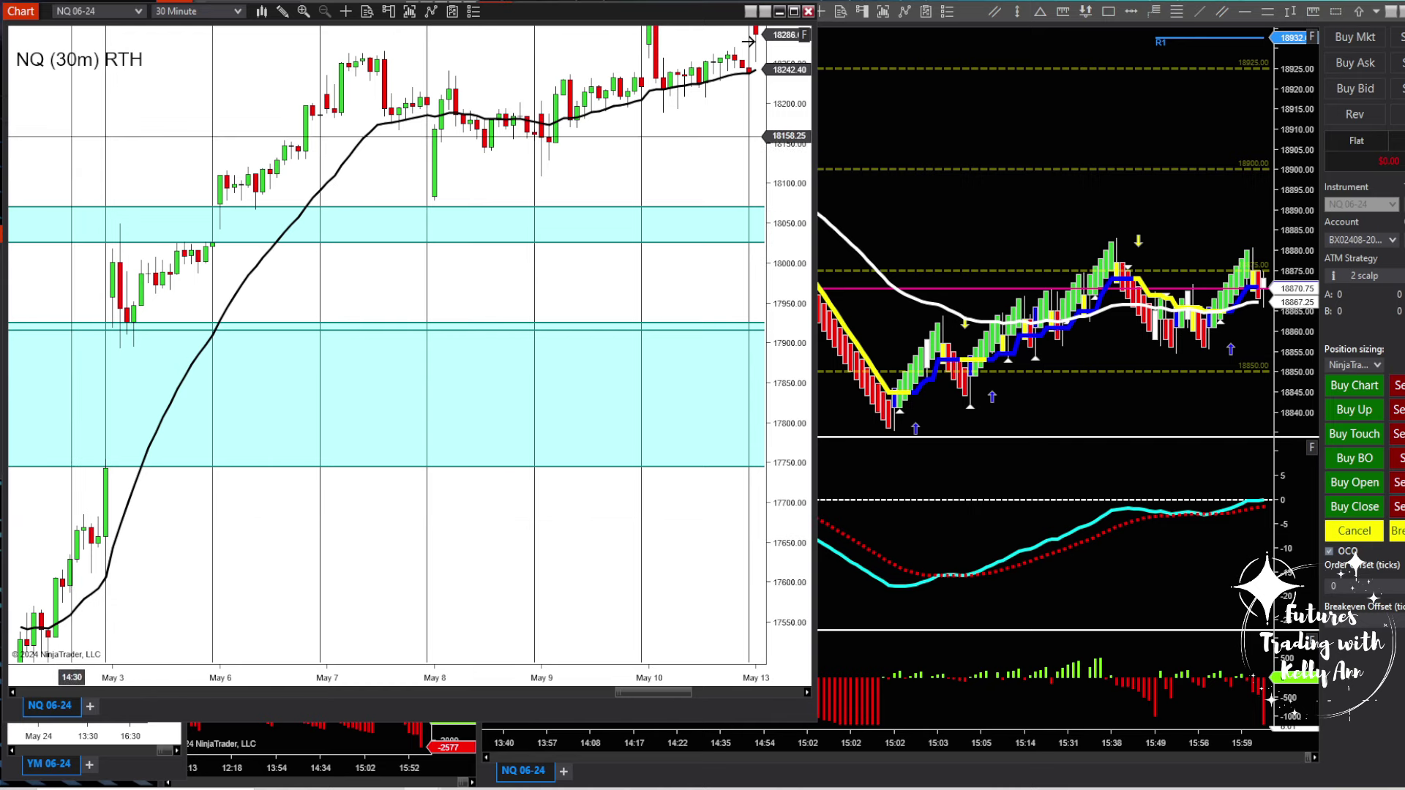
scroll(461, 179, up, 4)
scroll(182, 573, up, 10)
Shrink the NQ (30m) RTH chart to a small tile above the ES (30m) RTH chart.
drag(812, 164, 235, 122)
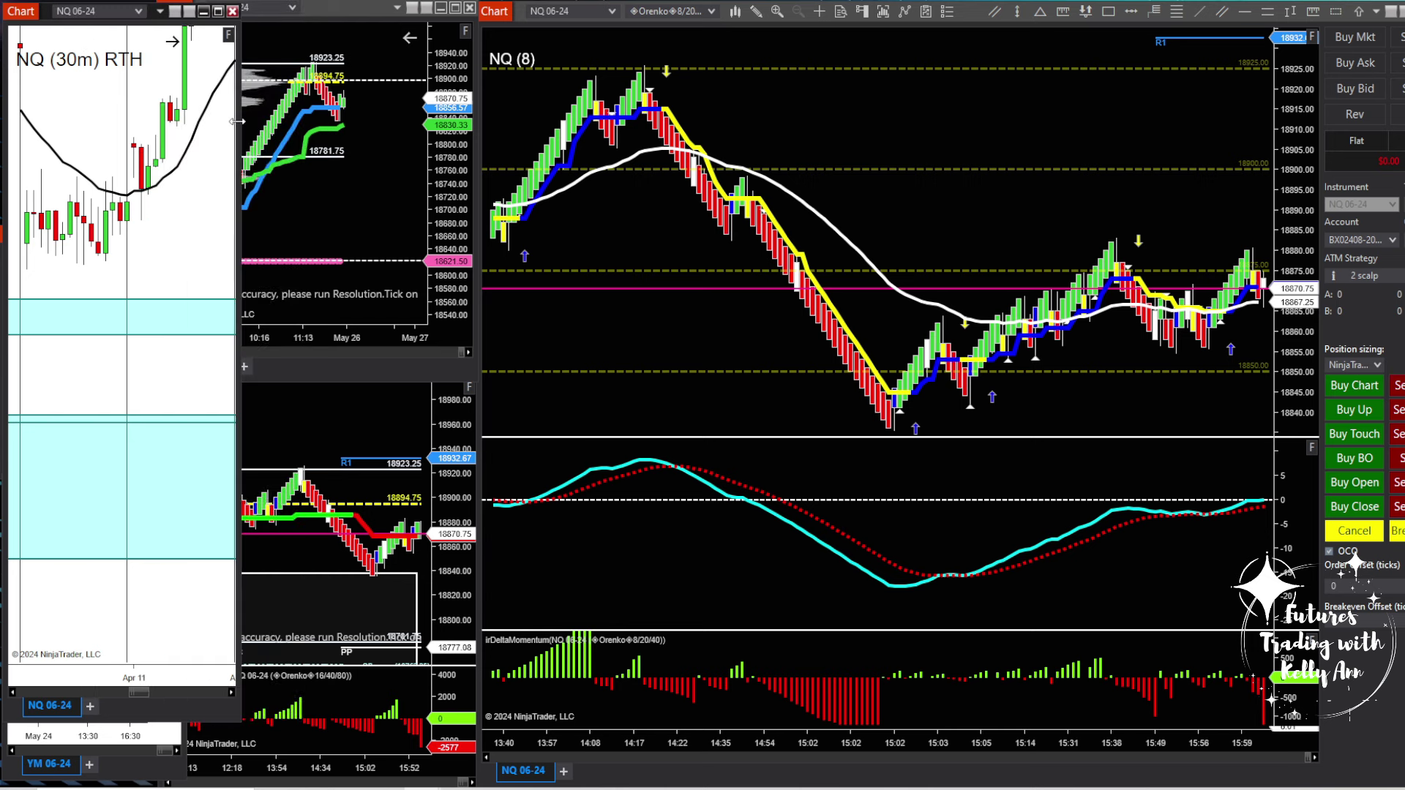
drag(46, 14, 46, 13)
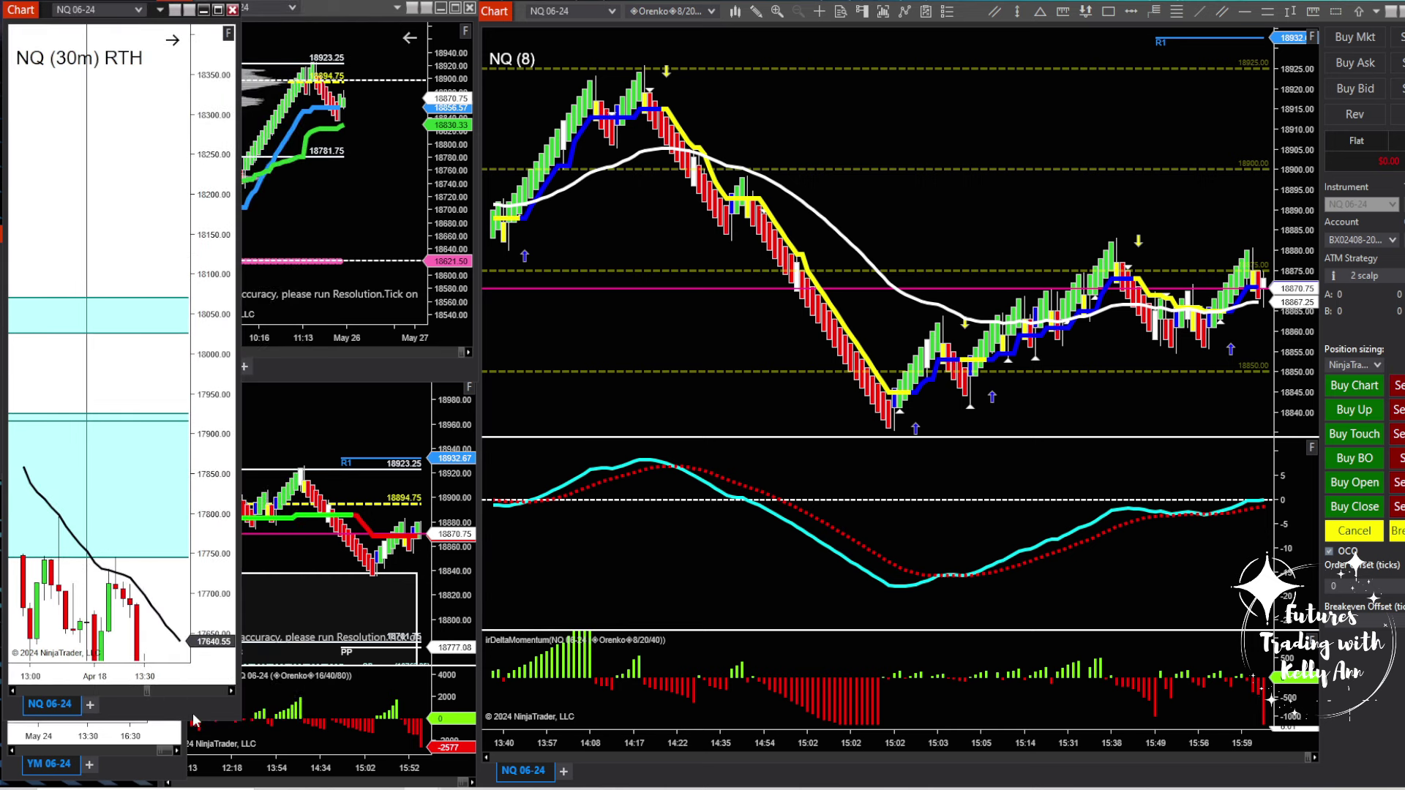
drag(192, 719, 183, 264)
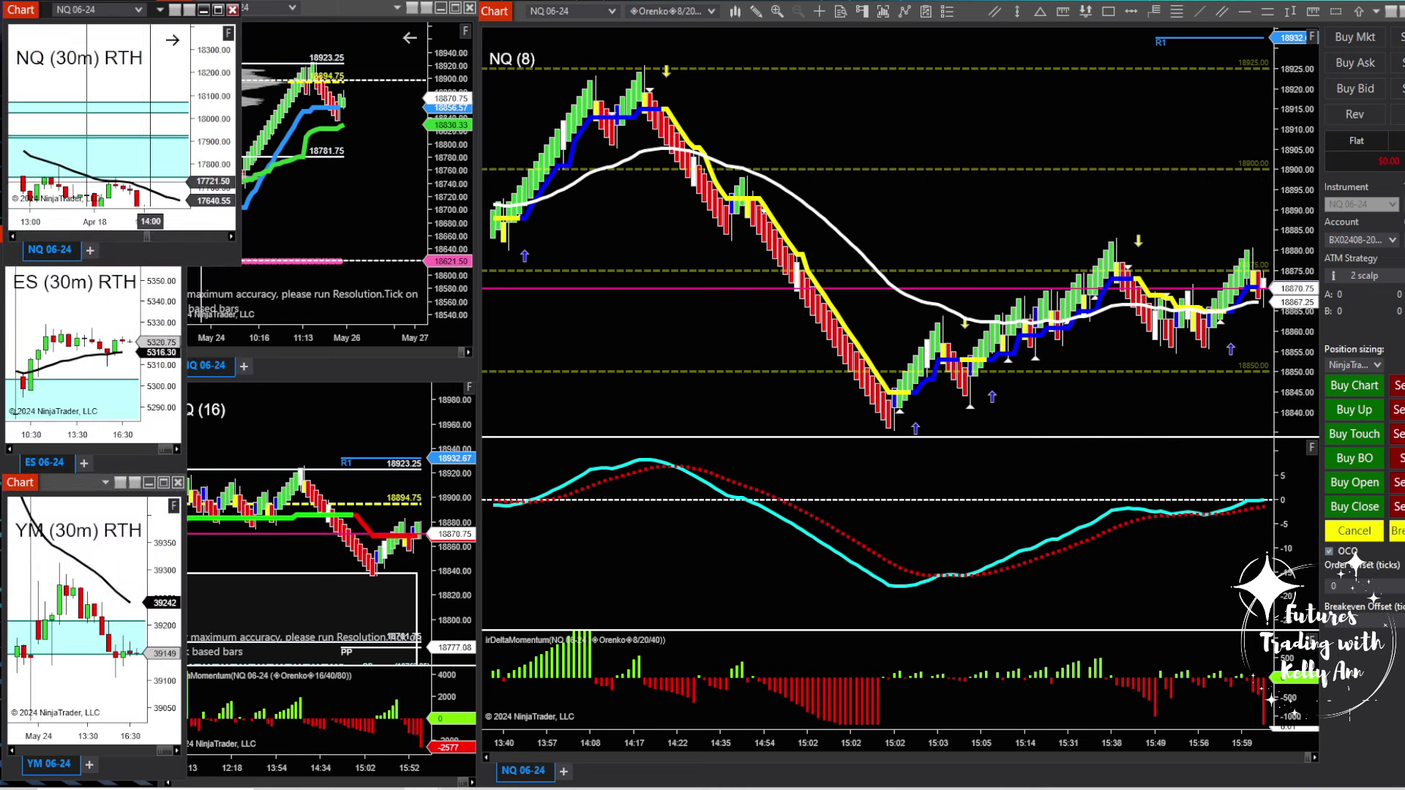
Rescale the small NQ (30m) RTH chart's view and return it to the latest bars.
drag(145, 126, 131, 59)
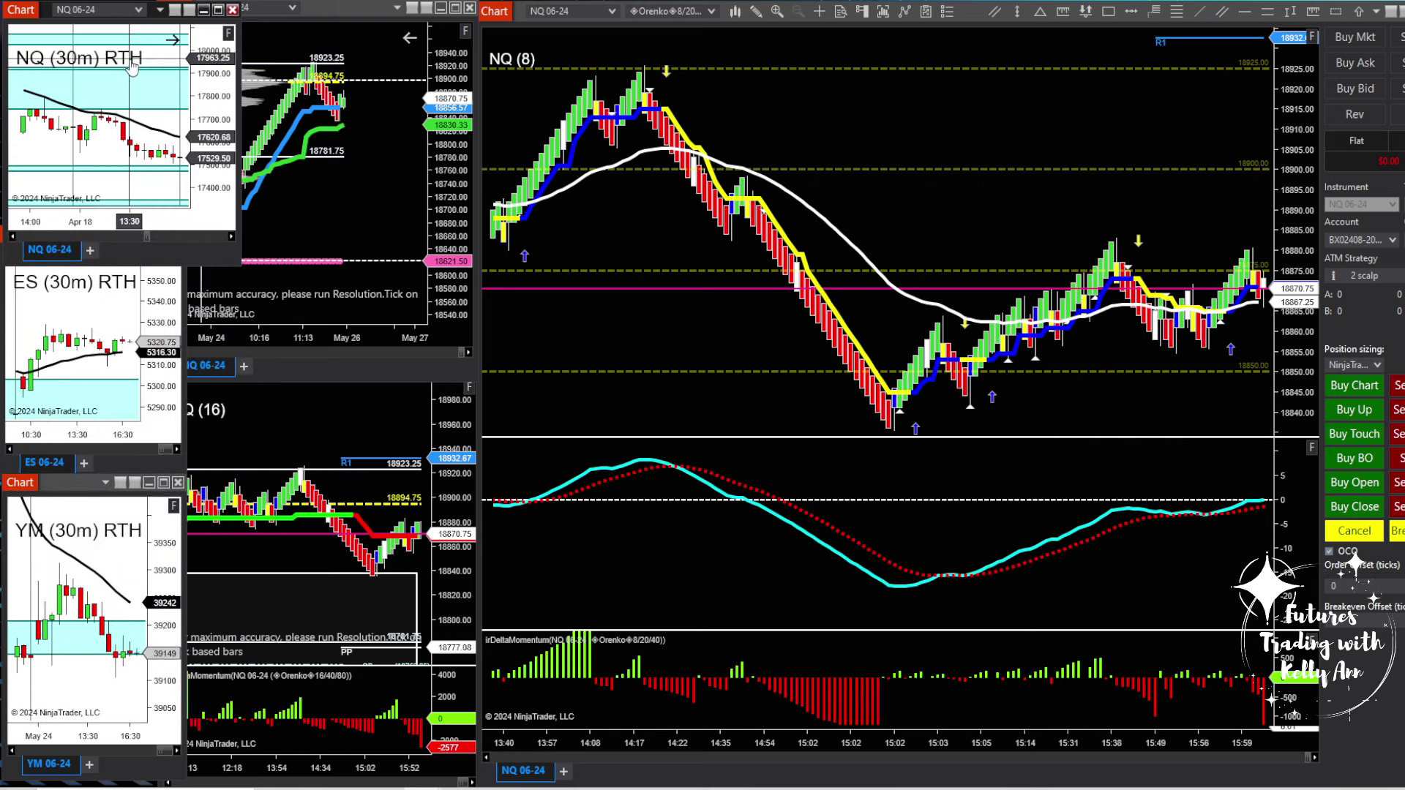
drag(123, 117, 34, 56)
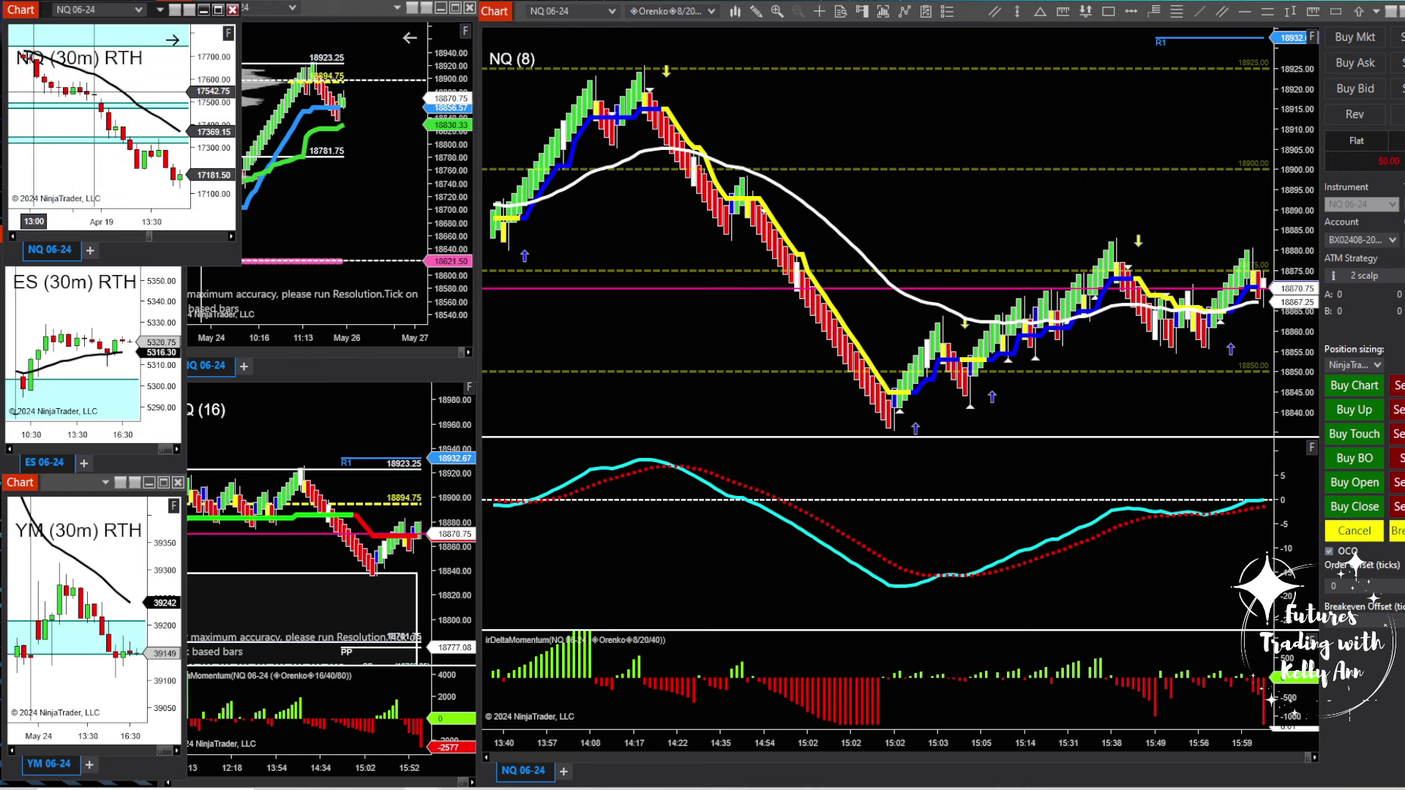
click(173, 39)
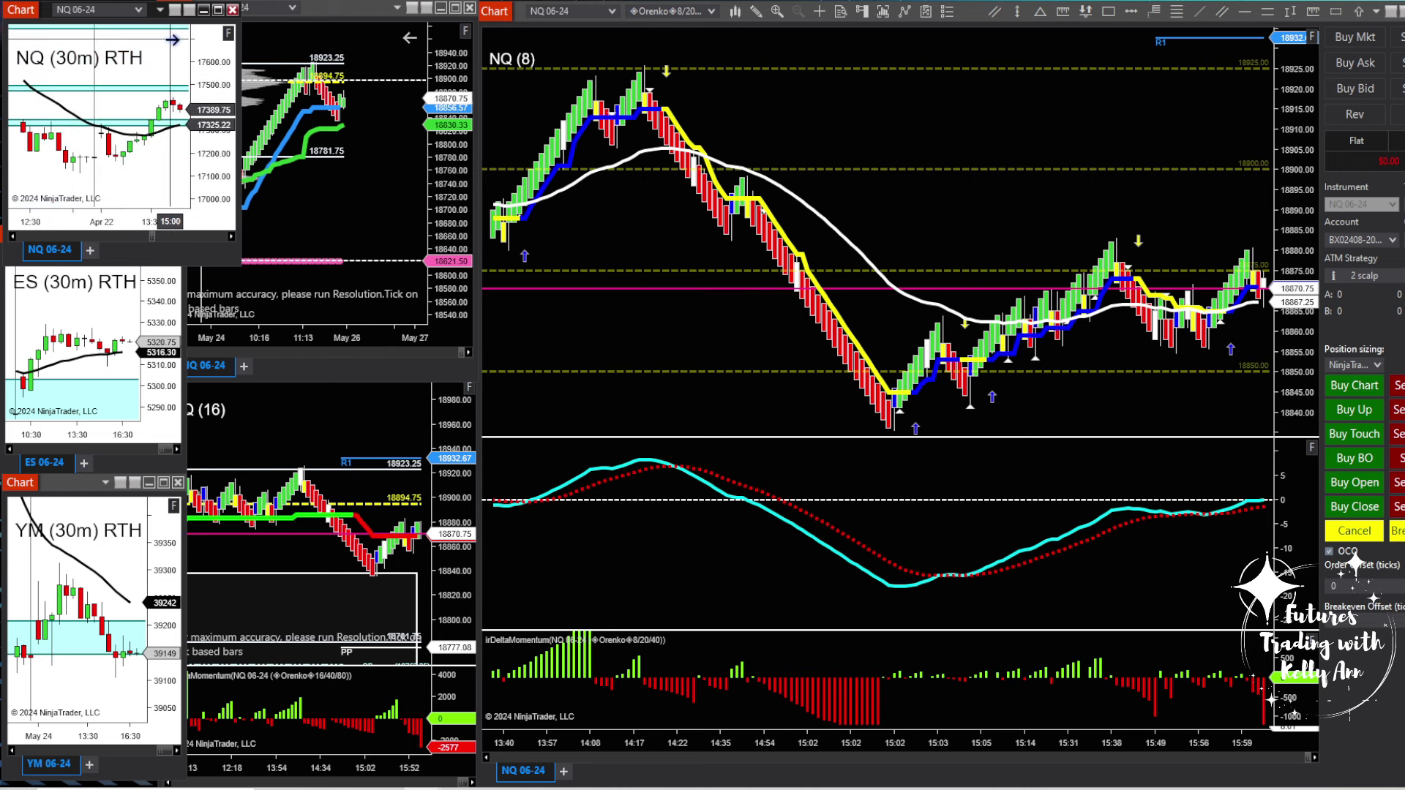
drag(73, 168, 170, 160)
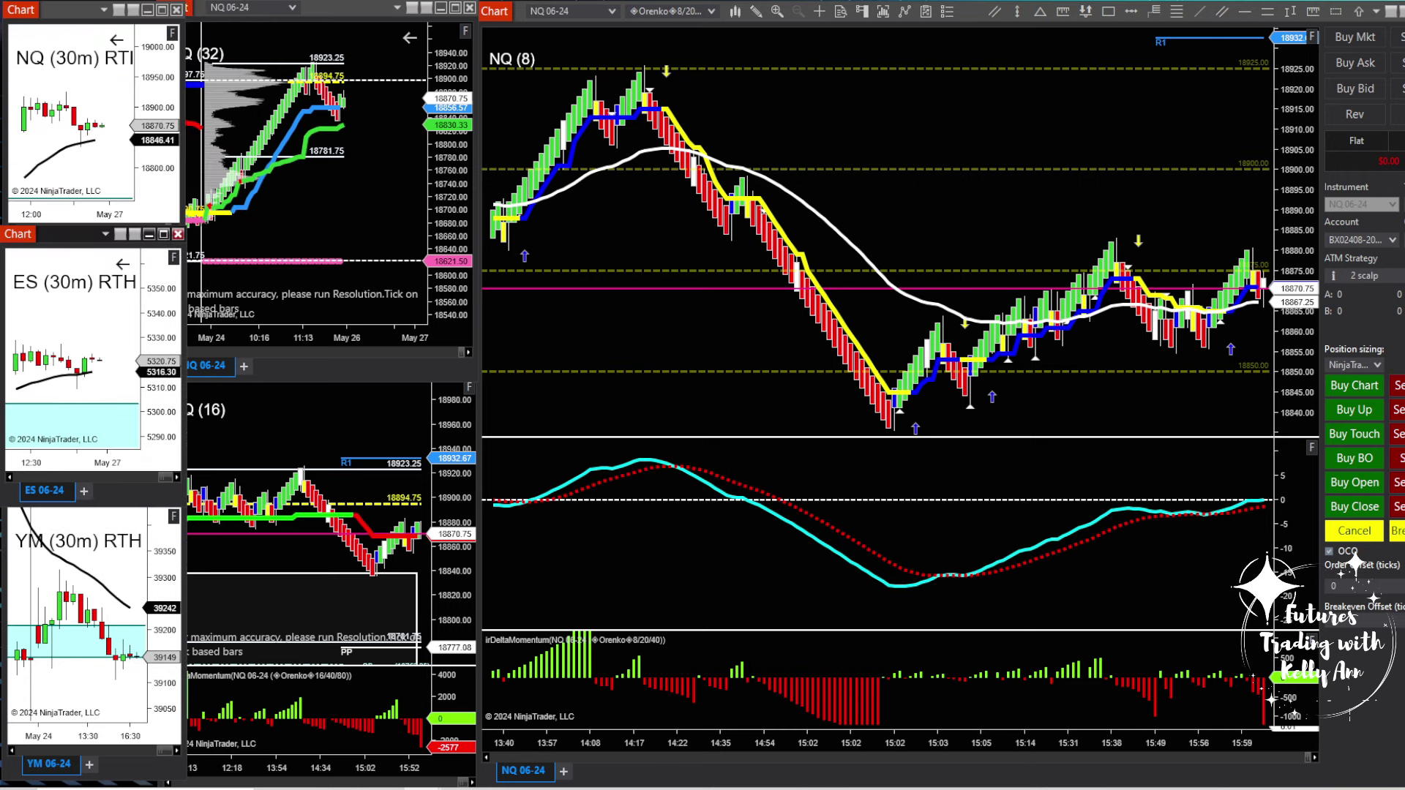
Shift the YM (30m) RTH chart to bring its latest May 24 bars and shaded zone into view.
drag(106, 654, 65, 711)
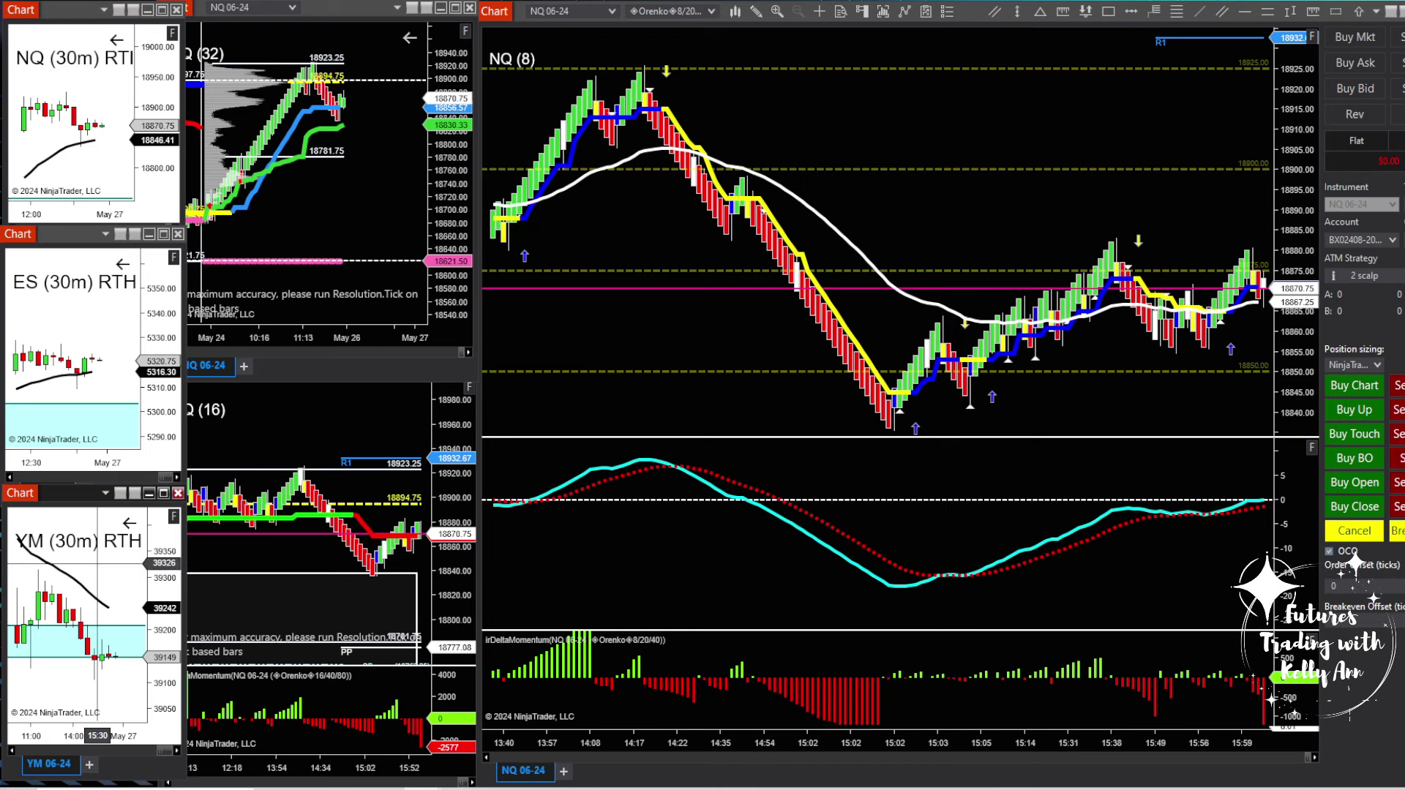
drag(112, 580, 108, 583)
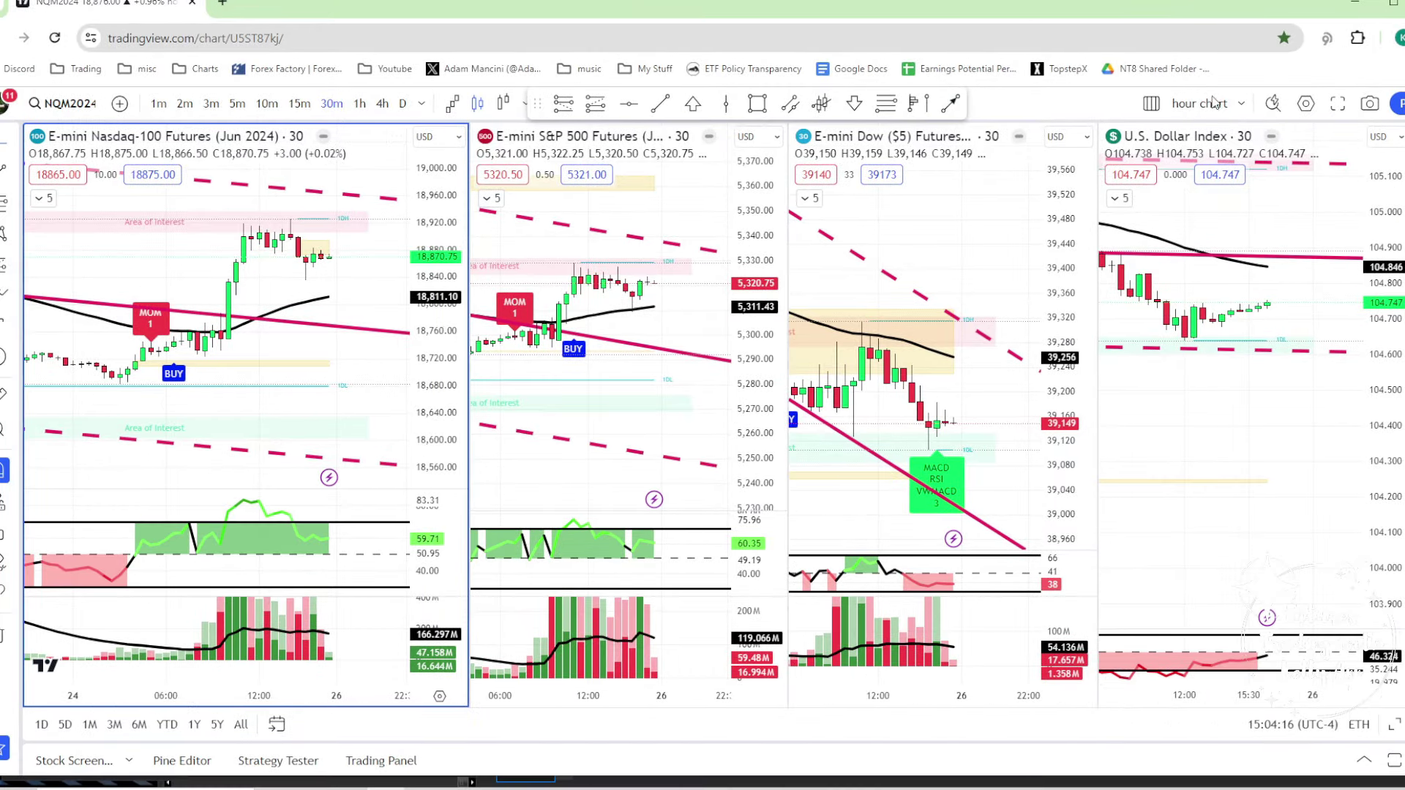
Switch to TradingView and view the recently used chart layouts listed for the hour chart layout.
click(1241, 103)
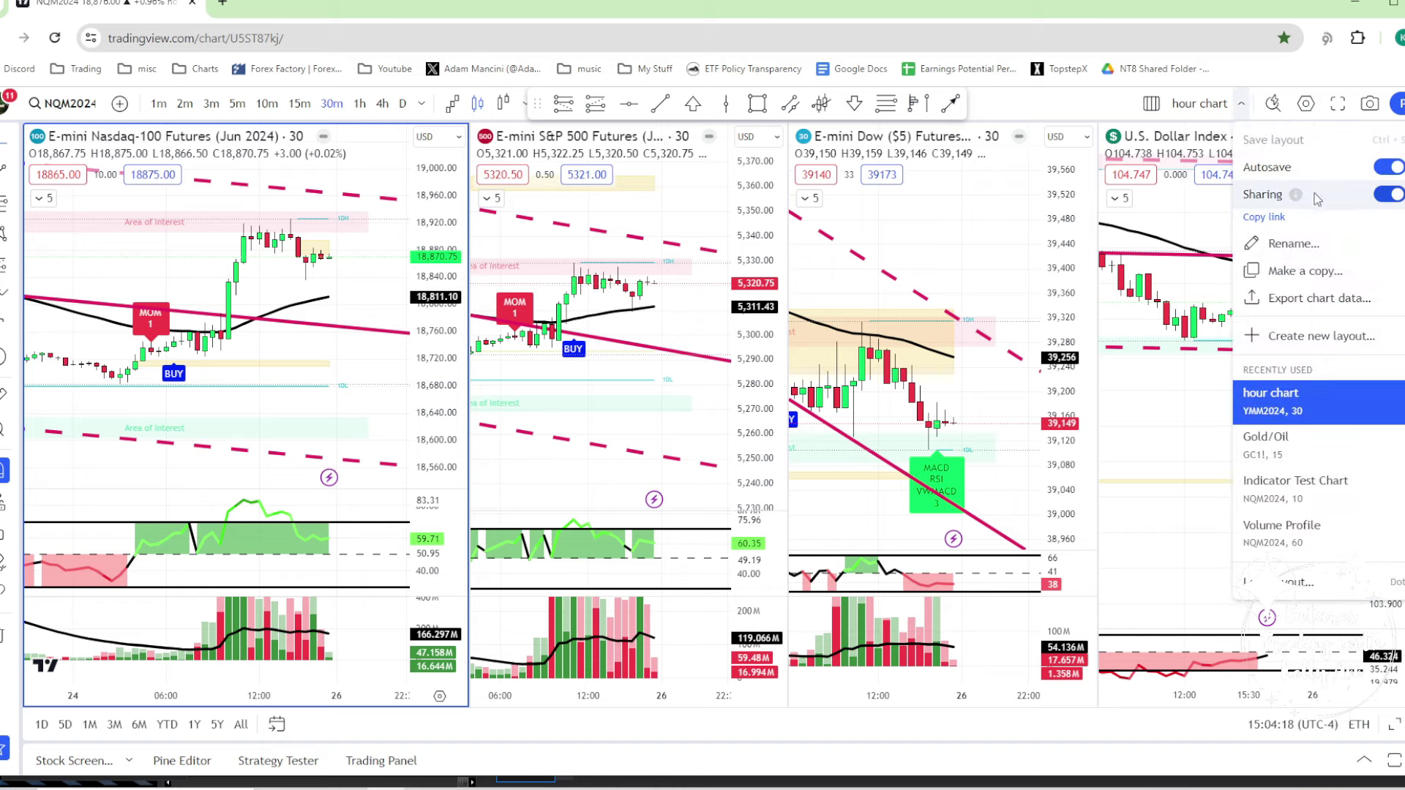
click(1242, 106)
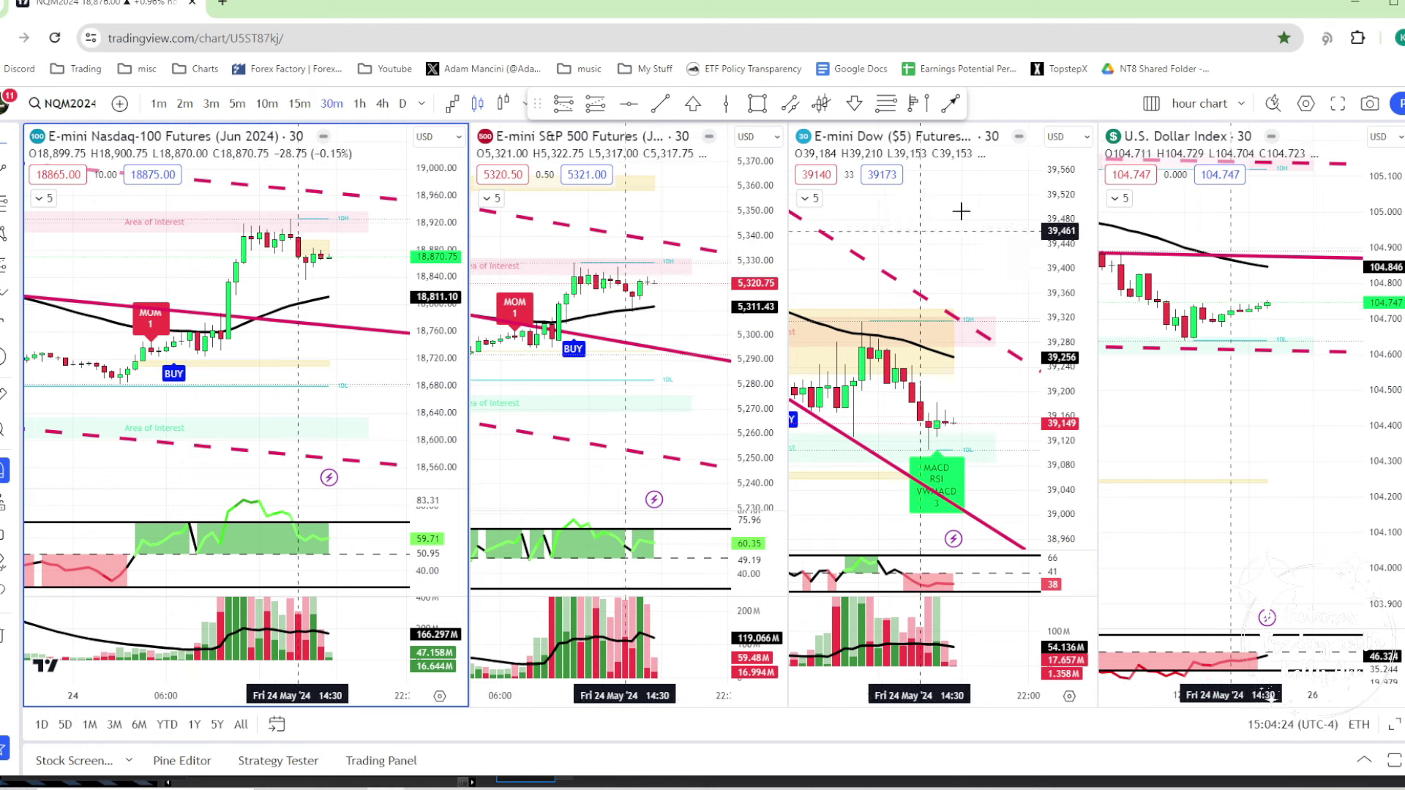
Stretch the U.S. Dollar Index chart's price scale and reposition it and the E-mini Dow chart around their latest bars.
drag(1393, 393, 1389, 220)
drag(1314, 244, 1382, 306)
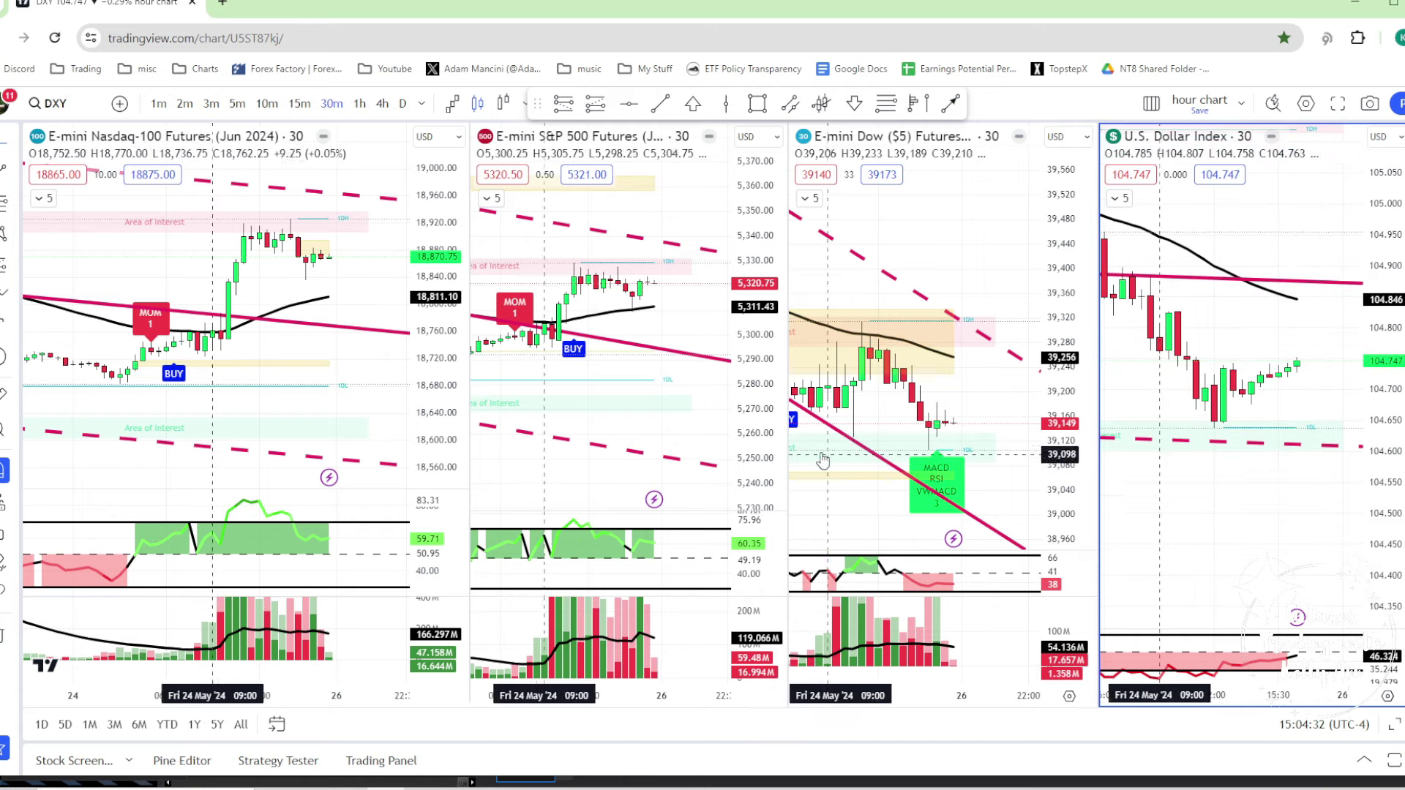
drag(987, 226, 988, 189)
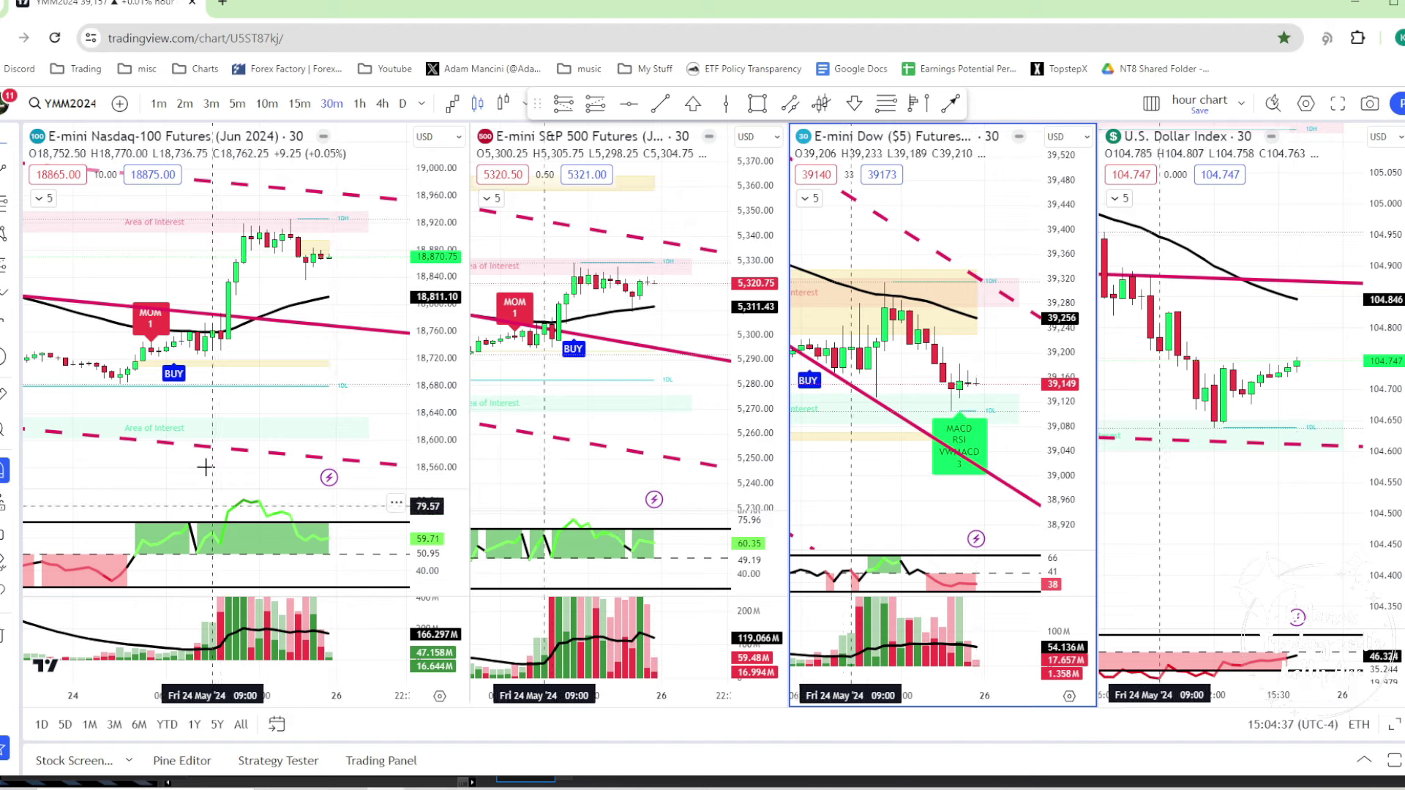
mouse_move(1282, 194)
mouse_down()
mouse_move(1303, 206)
mouse_move(1273, 204)
mouse_up()
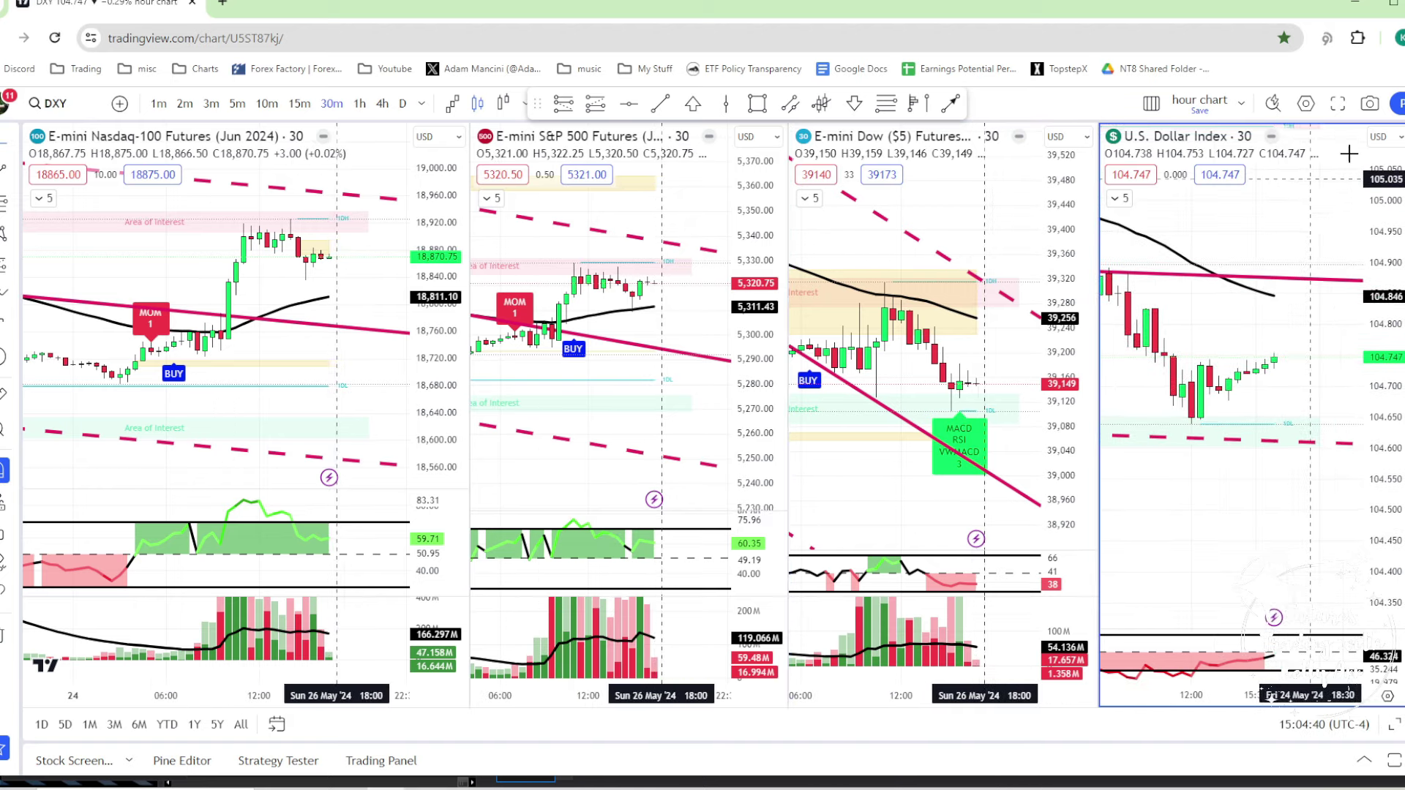
click(1010, 189)
drag(1010, 189, 1028, 199)
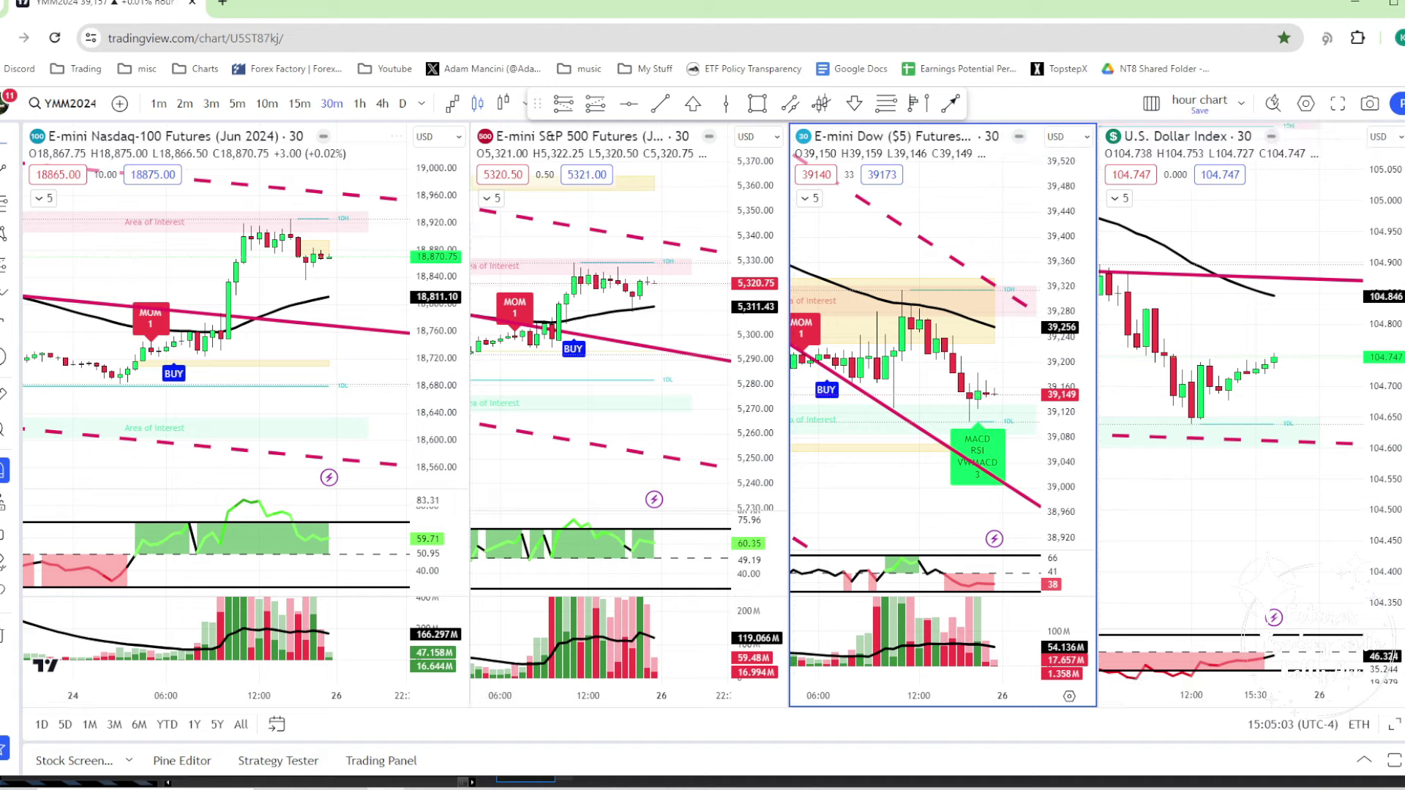
Adjust the chart pane widths, show more Nasdaq-100 history, and reposition the Dow and U.S. Dollar Index charts to examine their areas of interest.
click(379, 254)
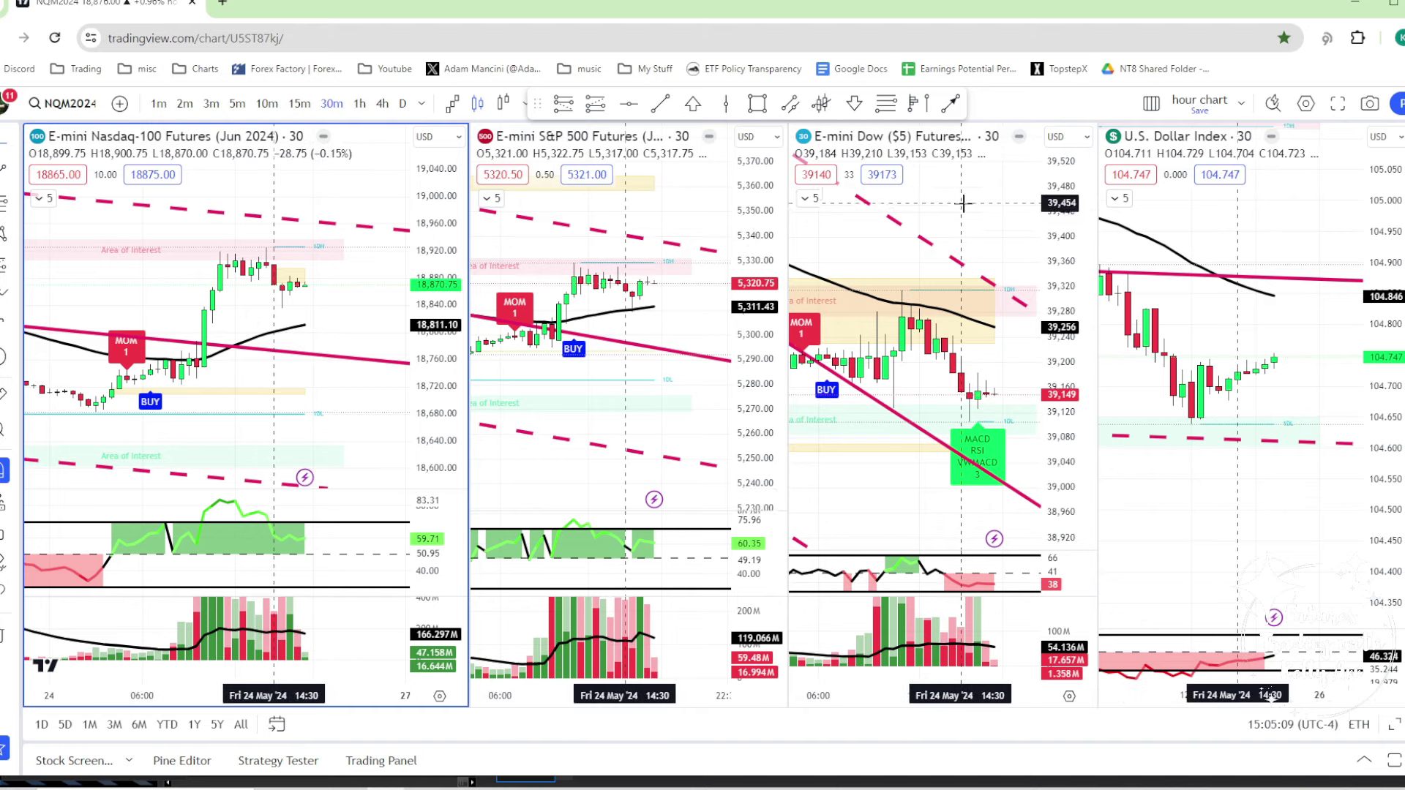
drag(971, 218, 979, 258)
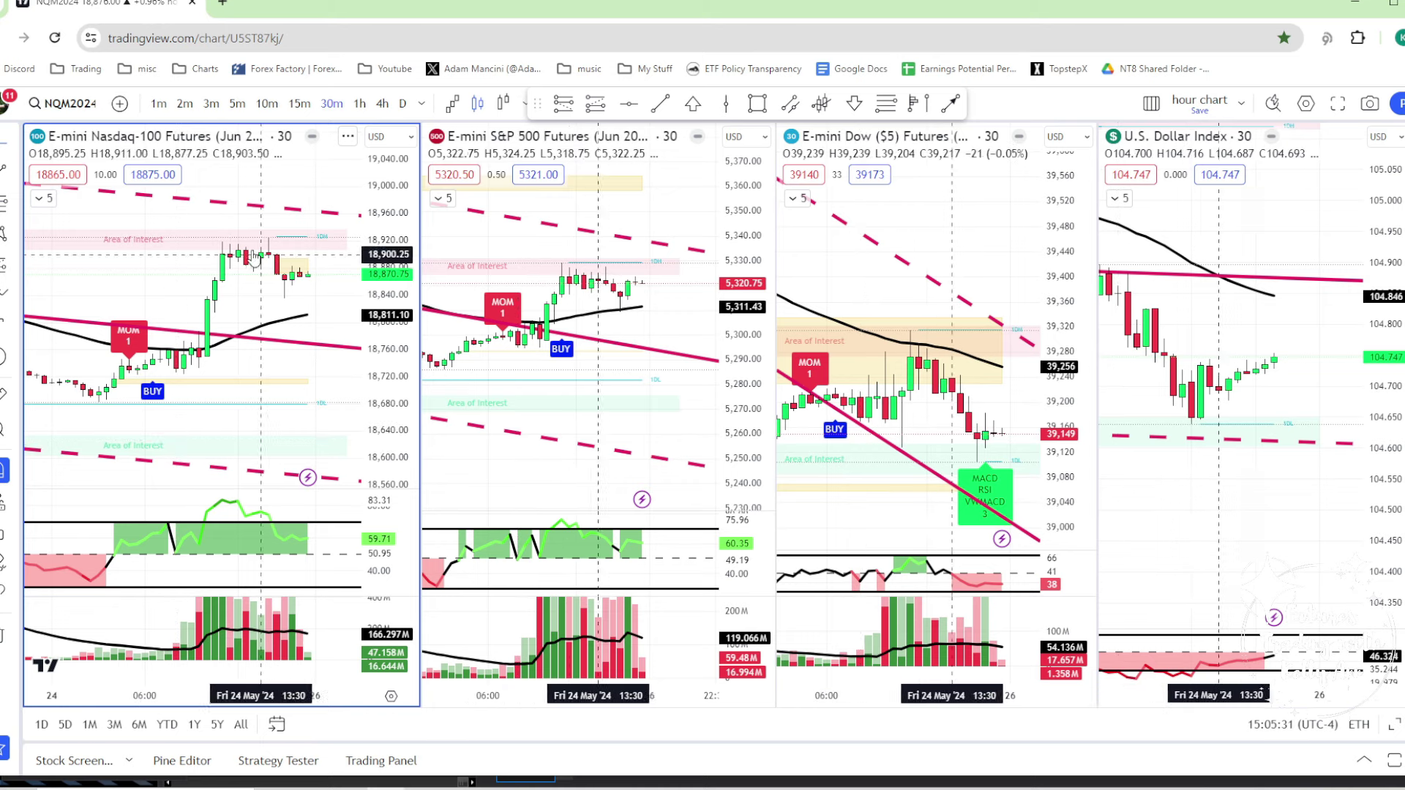
drag(142, 700, 218, 679)
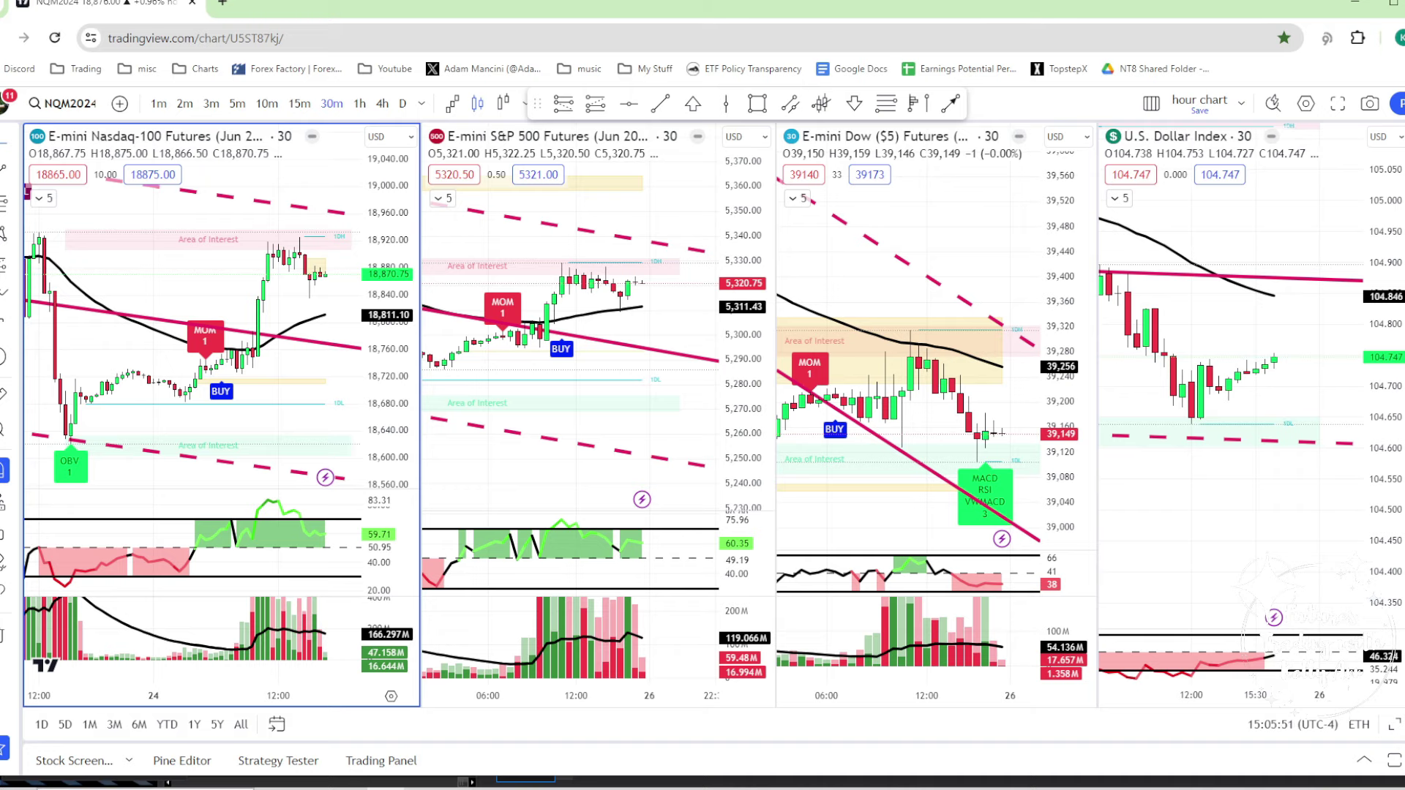
drag(1233, 231, 1289, 250)
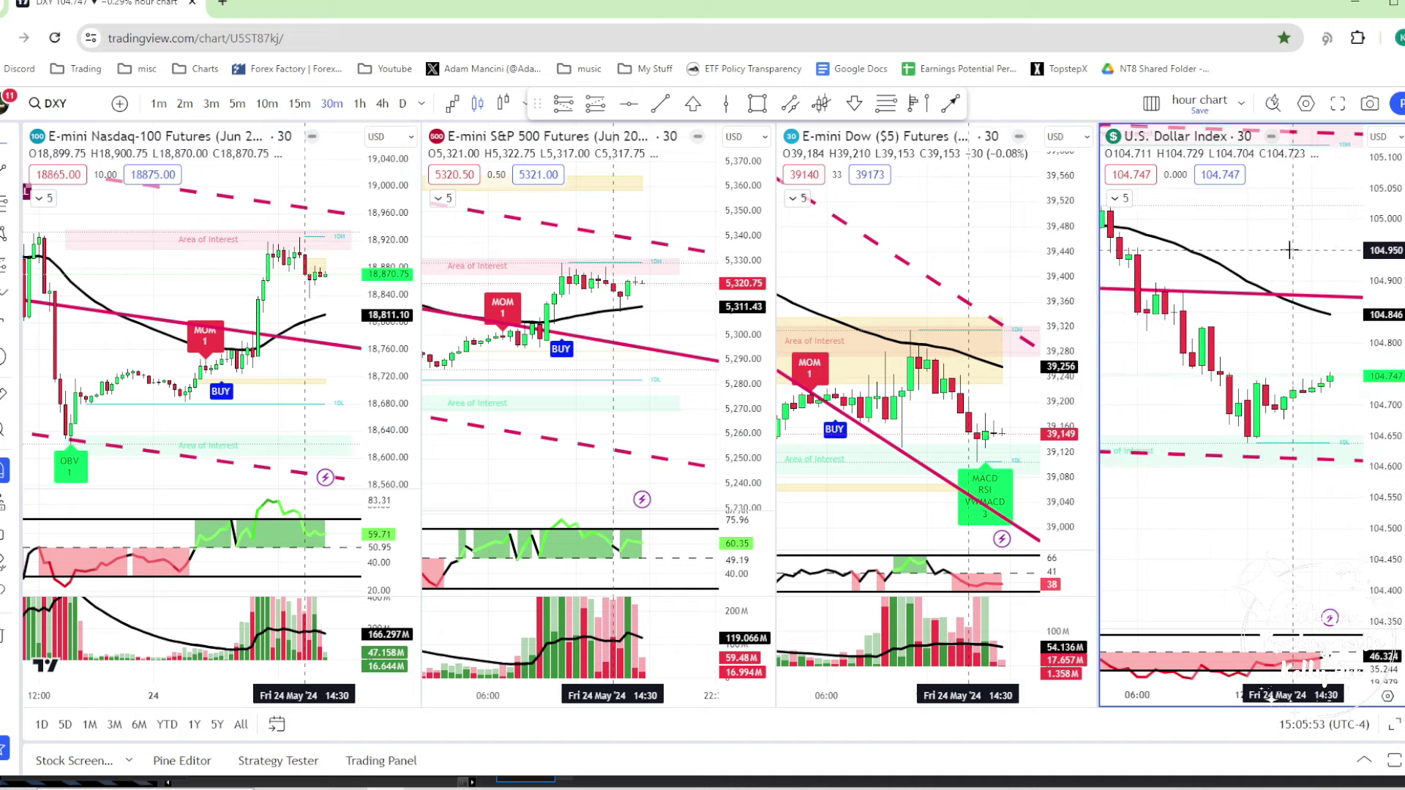
drag(984, 228, 963, 162)
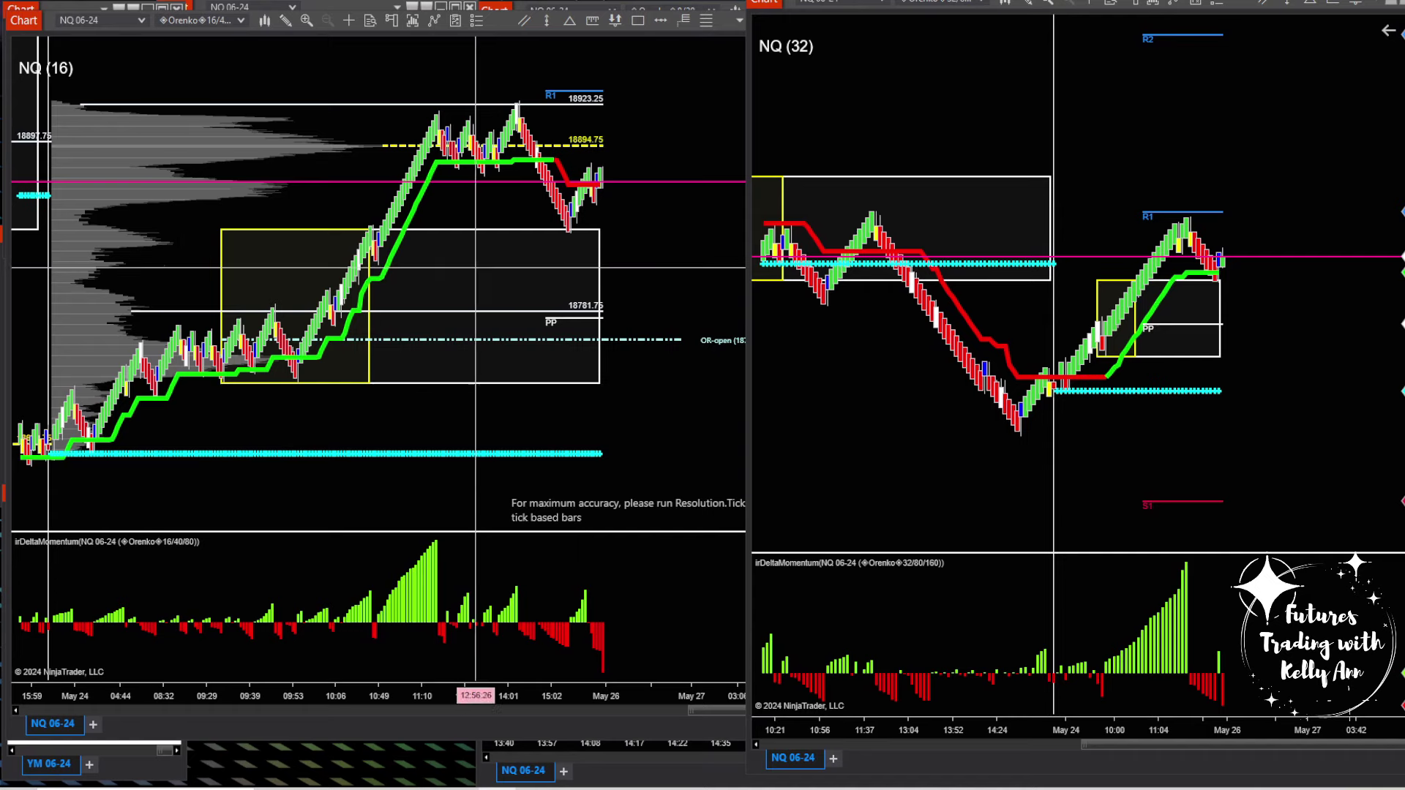
Switch to NinjaTrader and check the Orenko trend threshold, open offset and reversal threshold in the NQ (16) chart's data series.
right_click(664, 121)
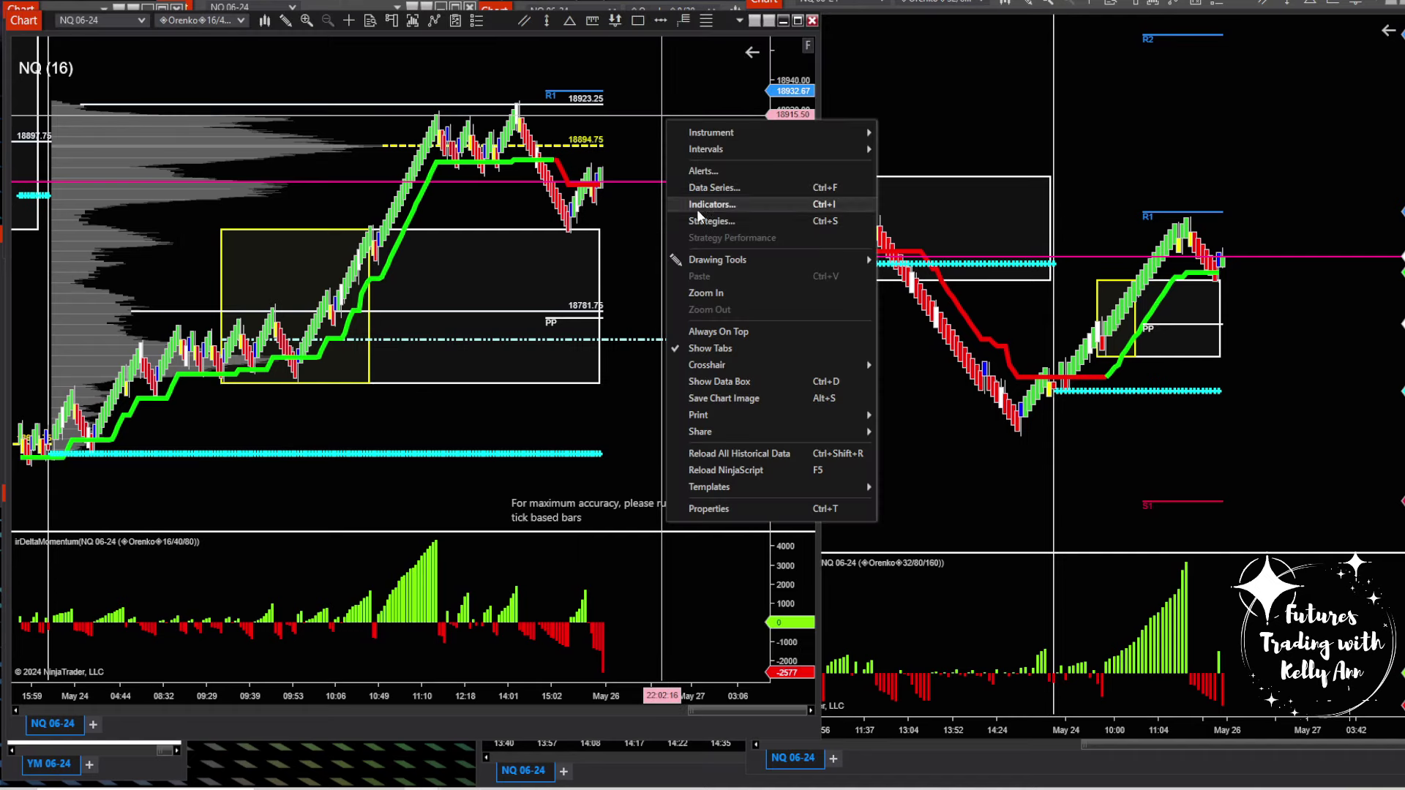
click(714, 187)
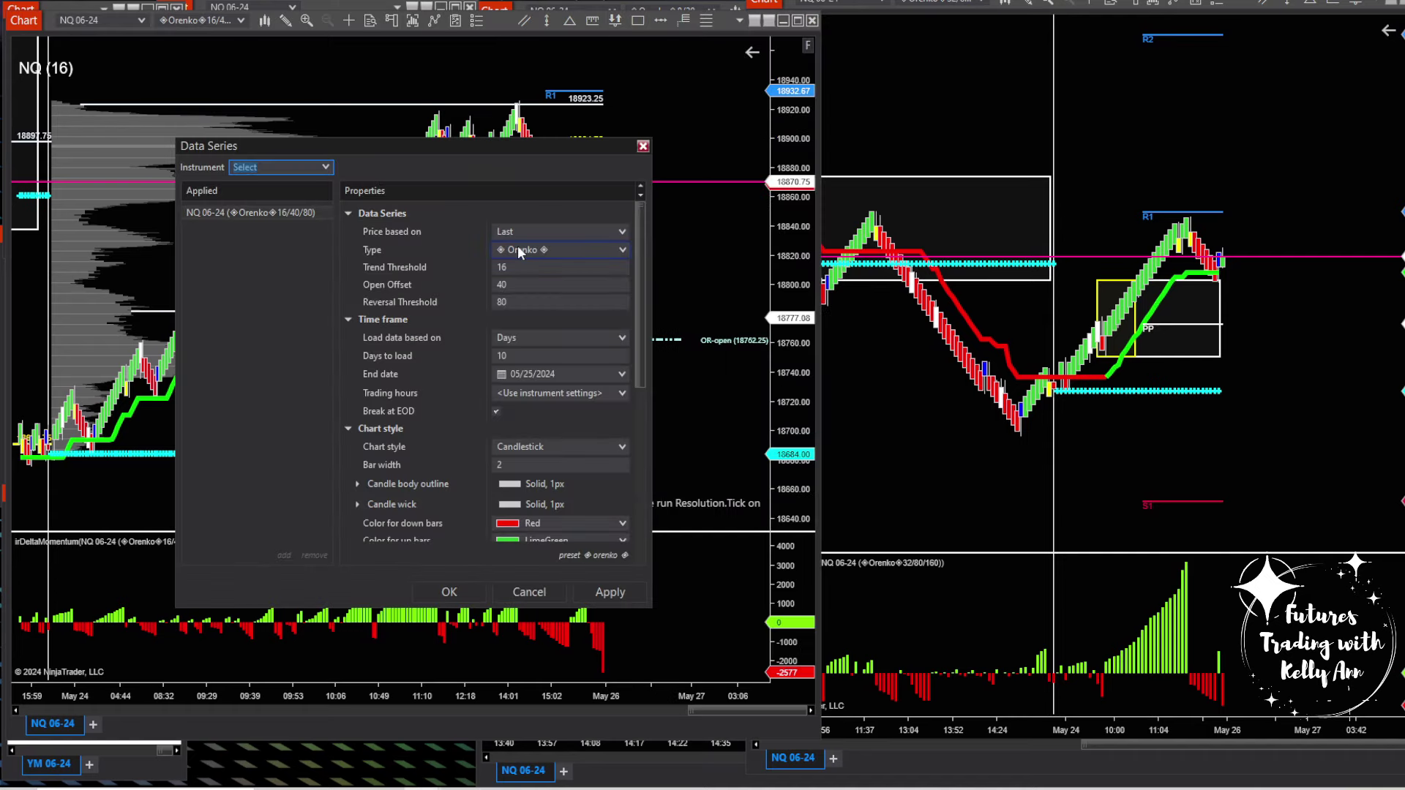
click(516, 302)
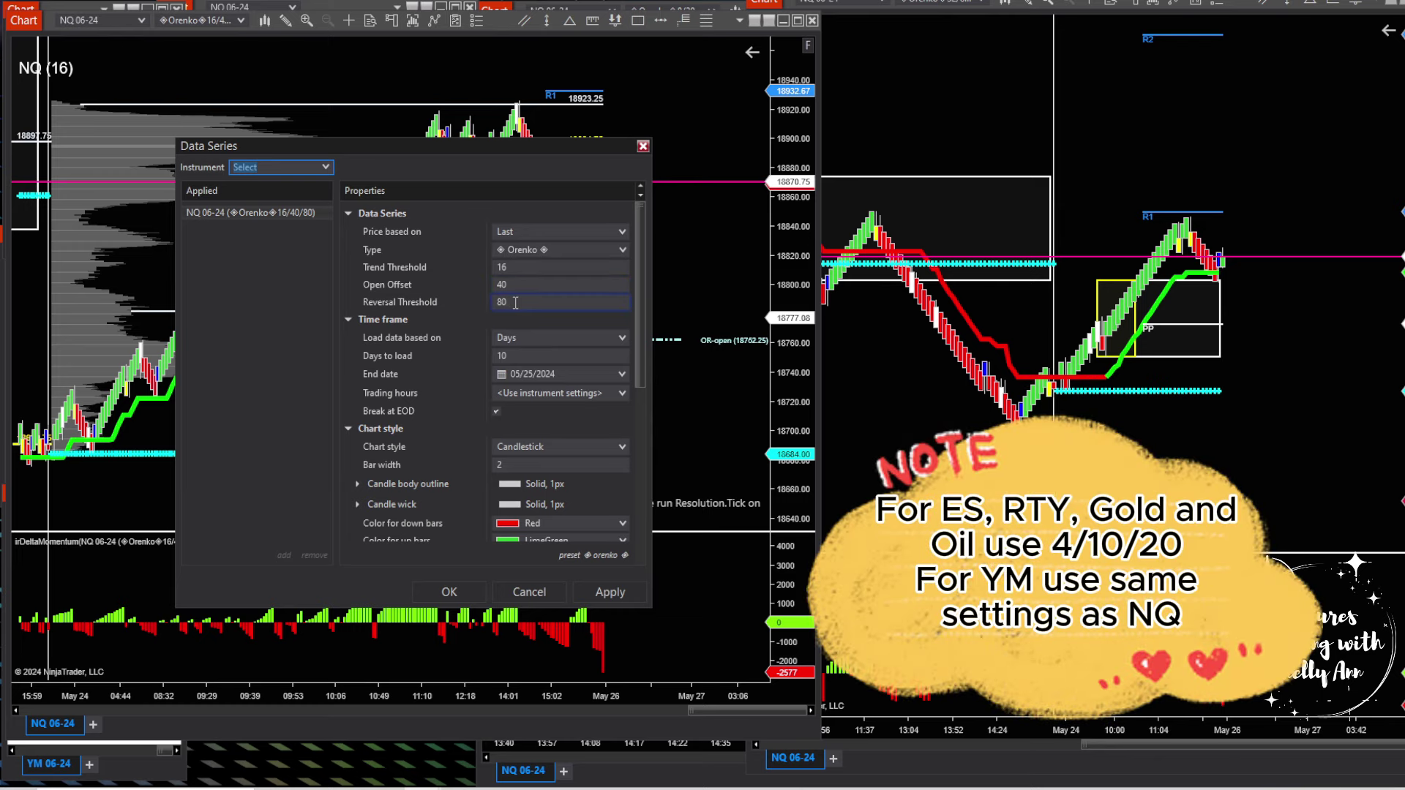
click(642, 147)
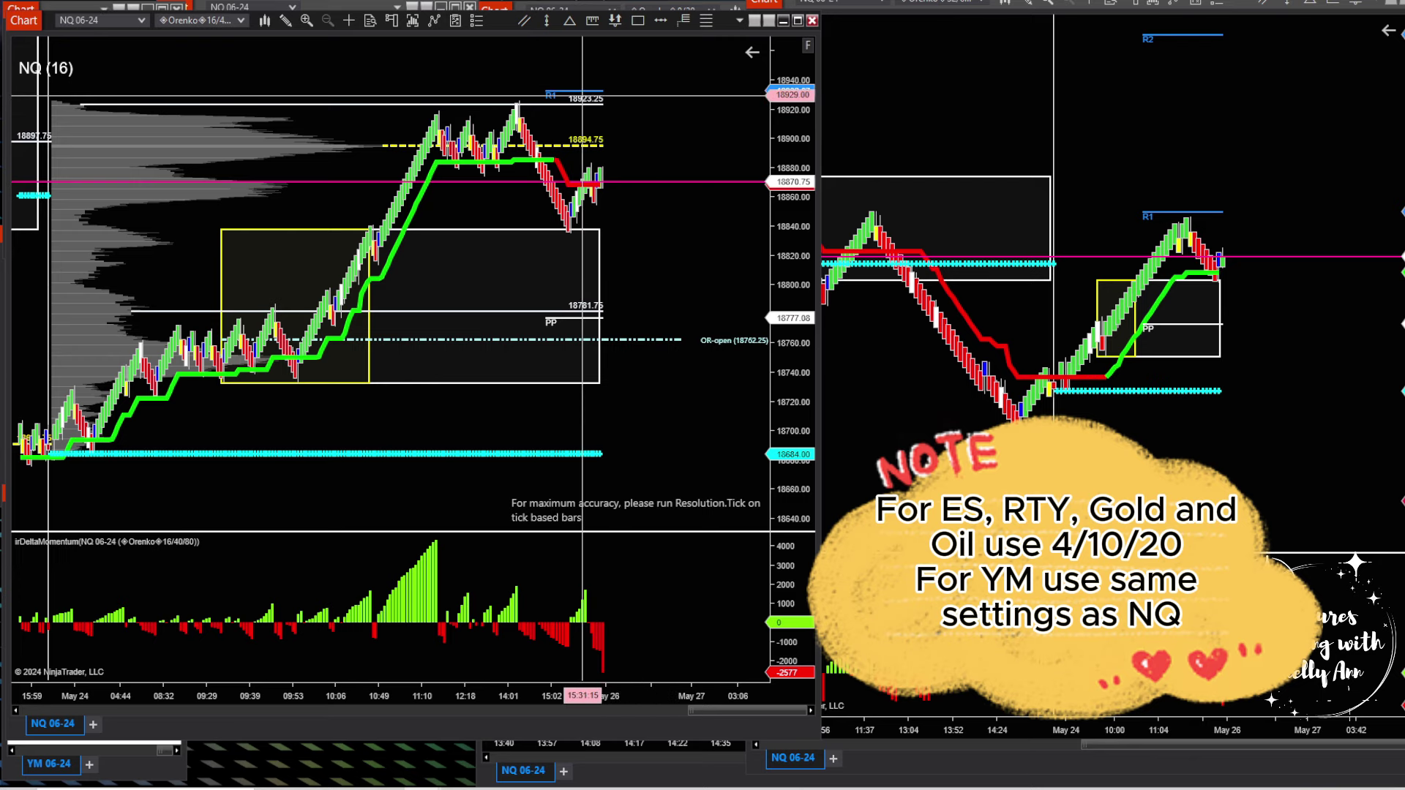
Rescale the NQ (16) chart's price and time axes to fit the May 24 session, volume profile and opening-range box.
drag(813, 132, 812, 201)
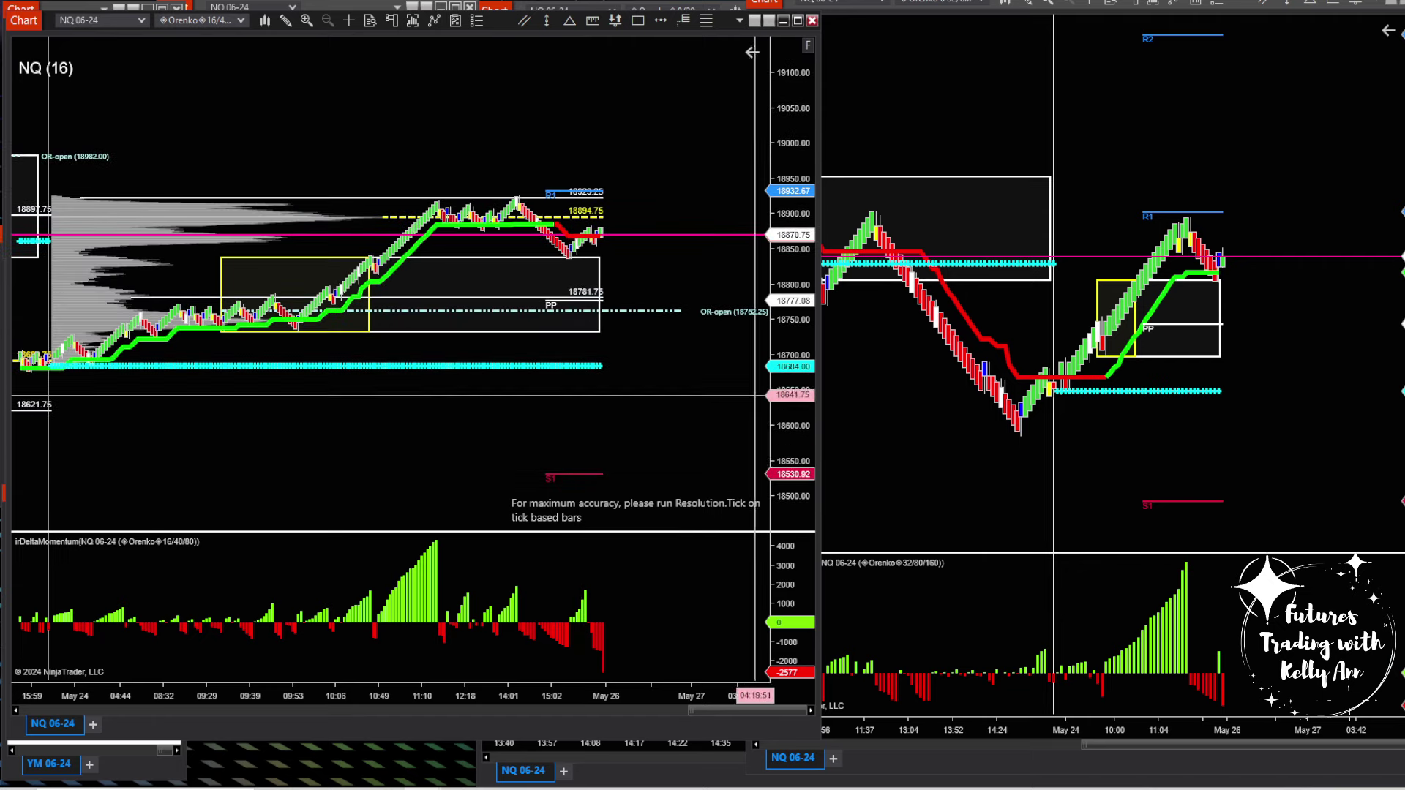
drag(795, 343, 794, 282)
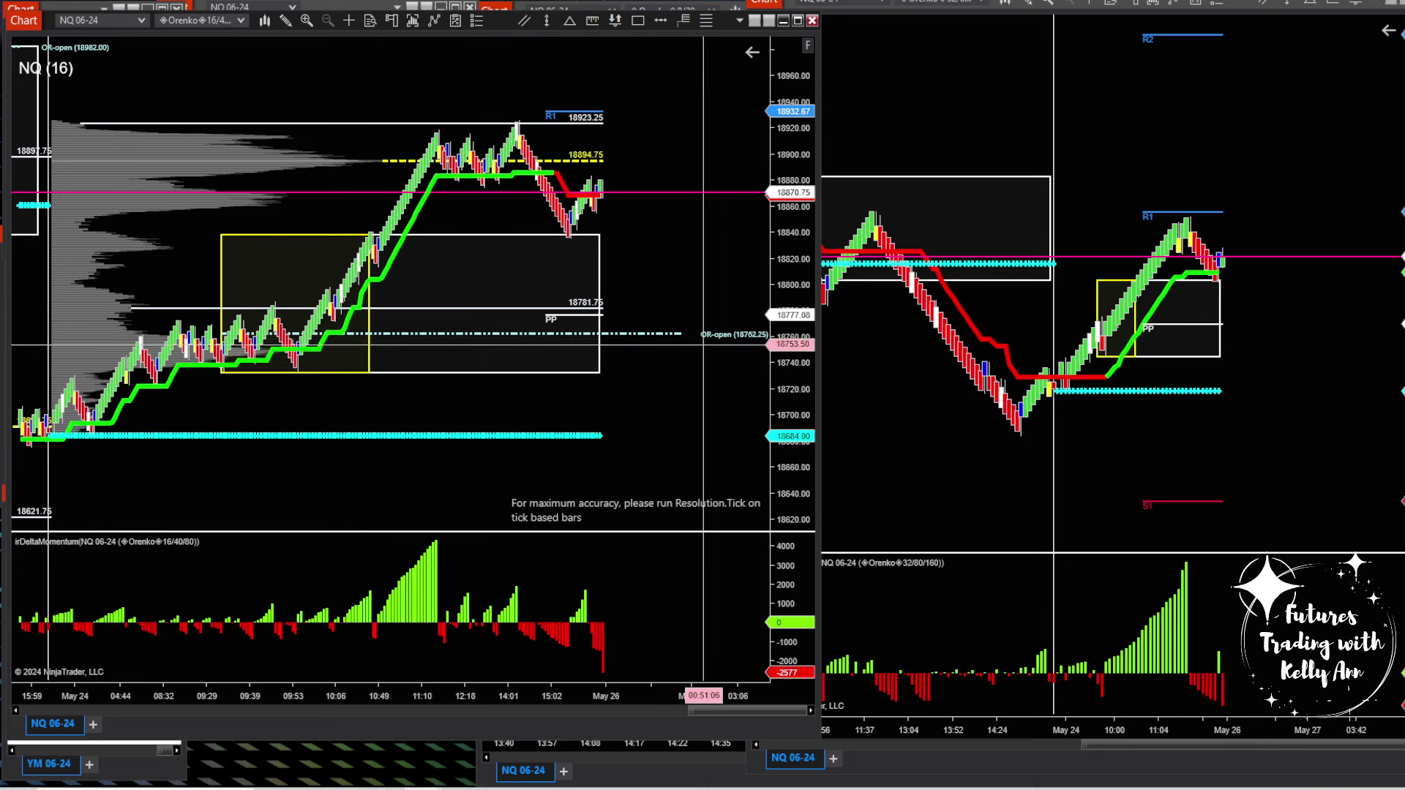
drag(802, 352, 803, 322)
drag(681, 704, 644, 705)
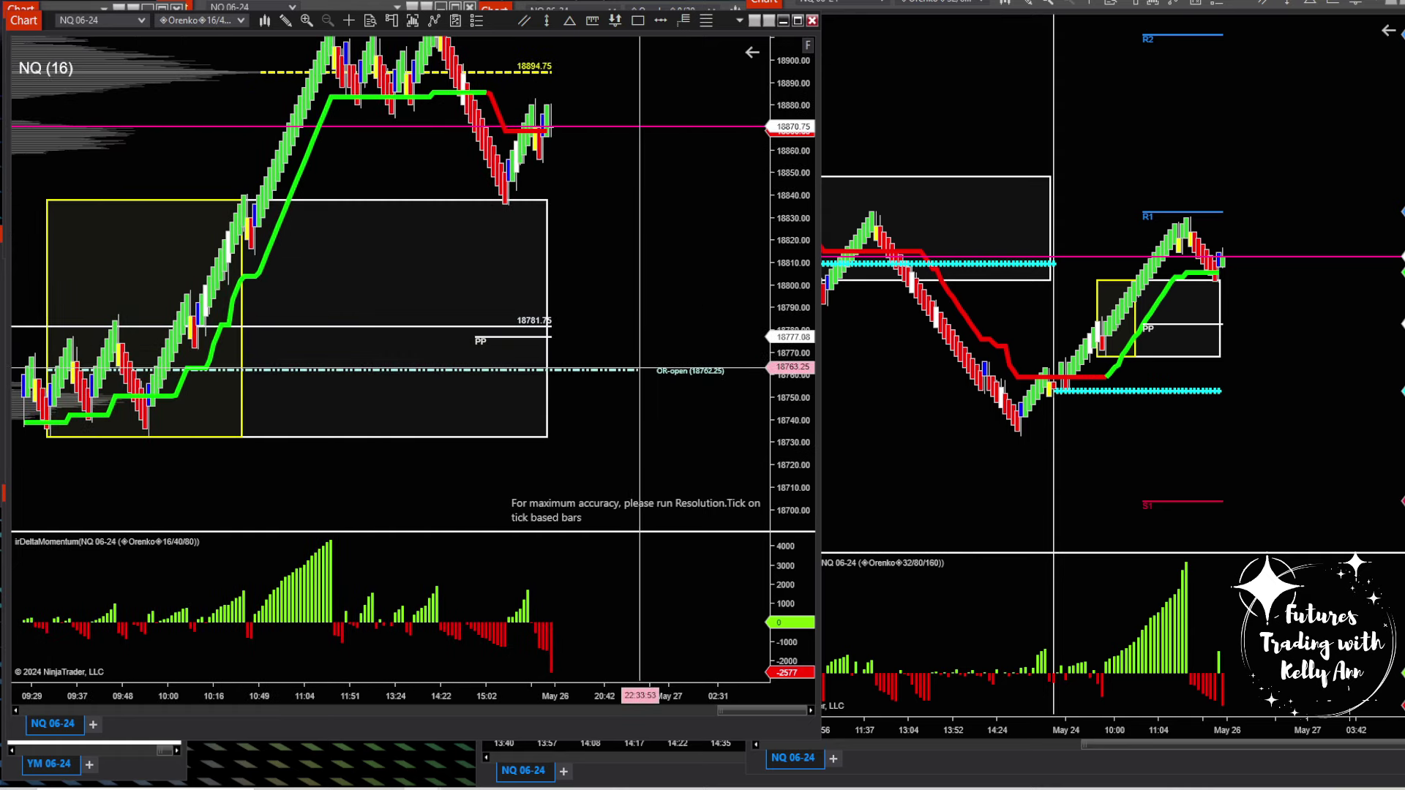
drag(796, 78, 827, 322)
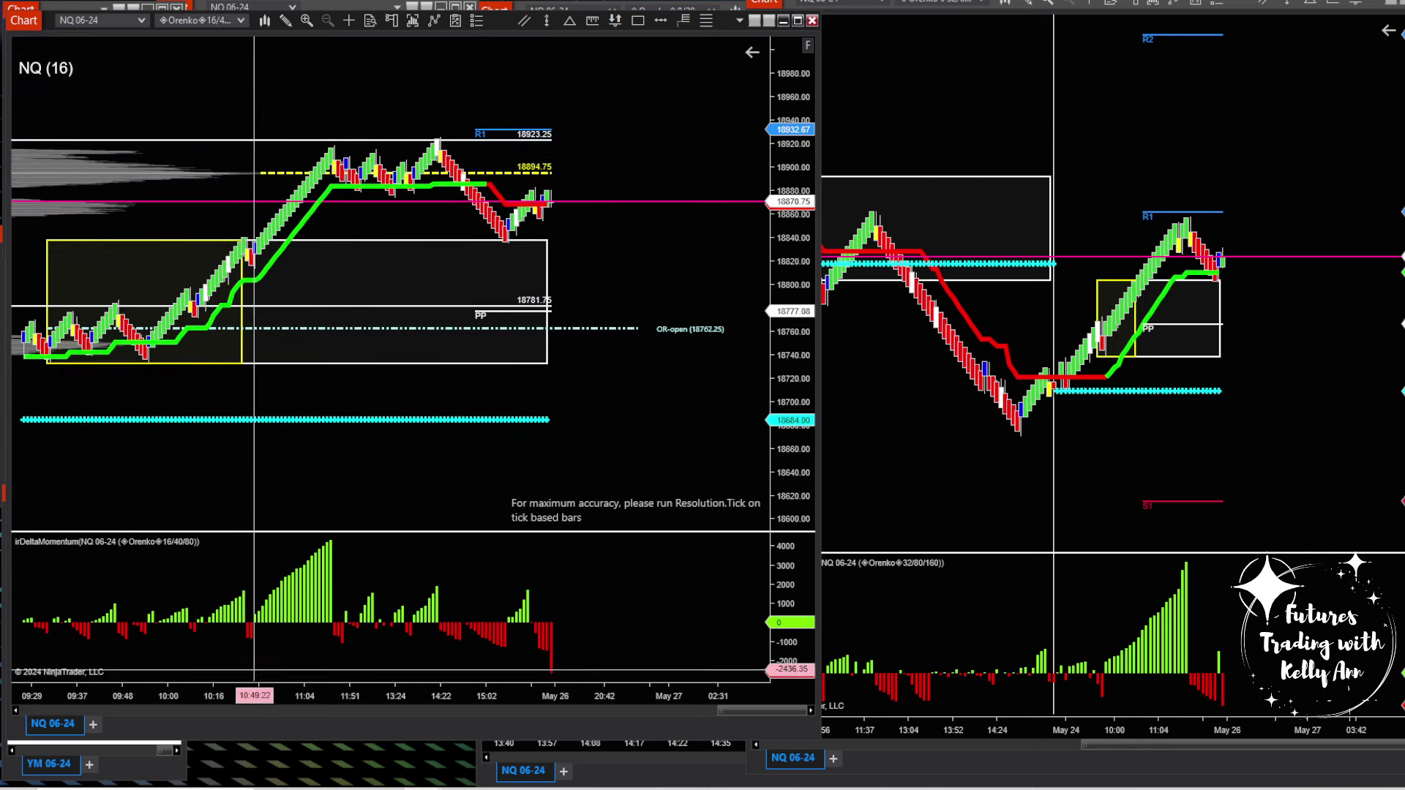
drag(197, 701, 294, 672)
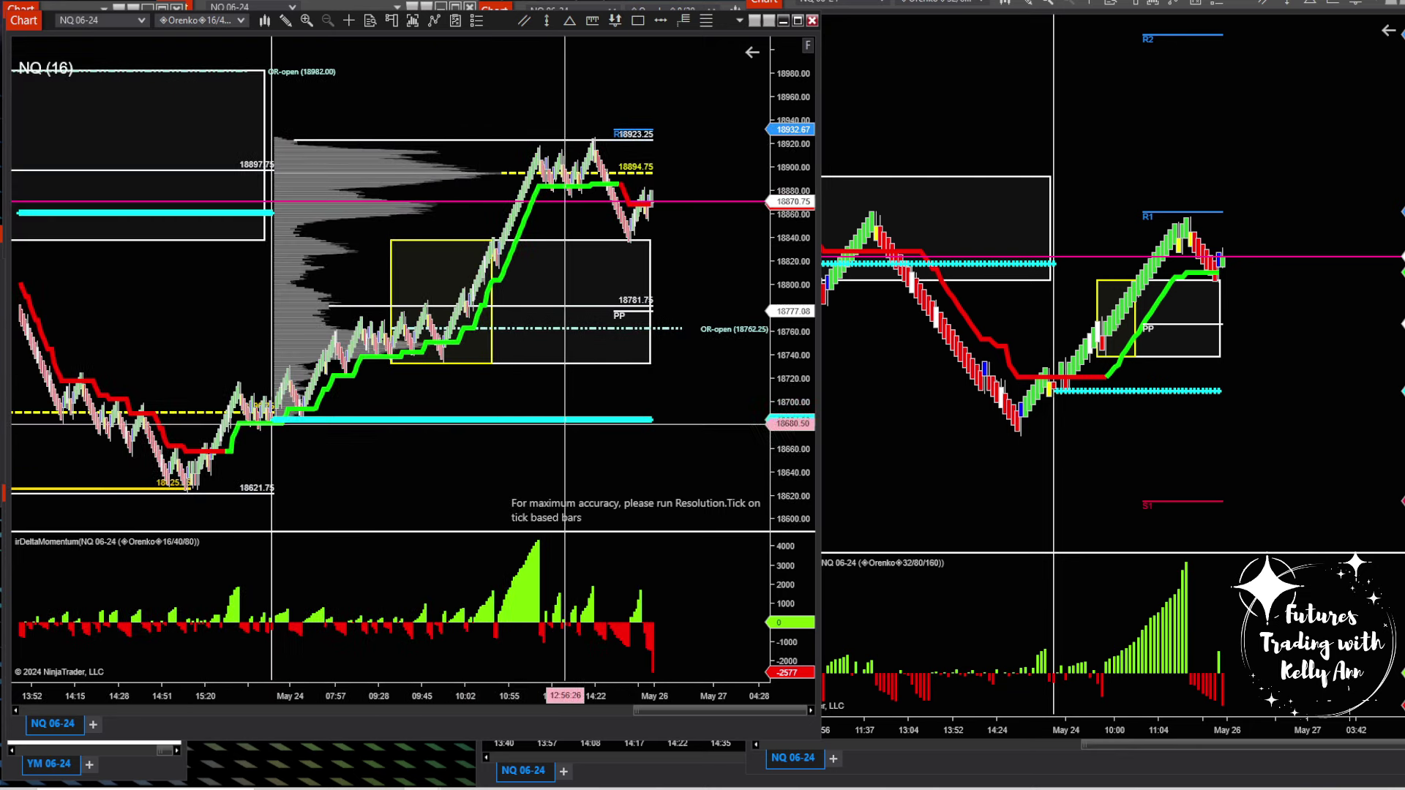
Examine the previous session's volume profile and opening-range box on the NQ (16) chart, and return to the latest bars.
scroll(281, 310, up, 5)
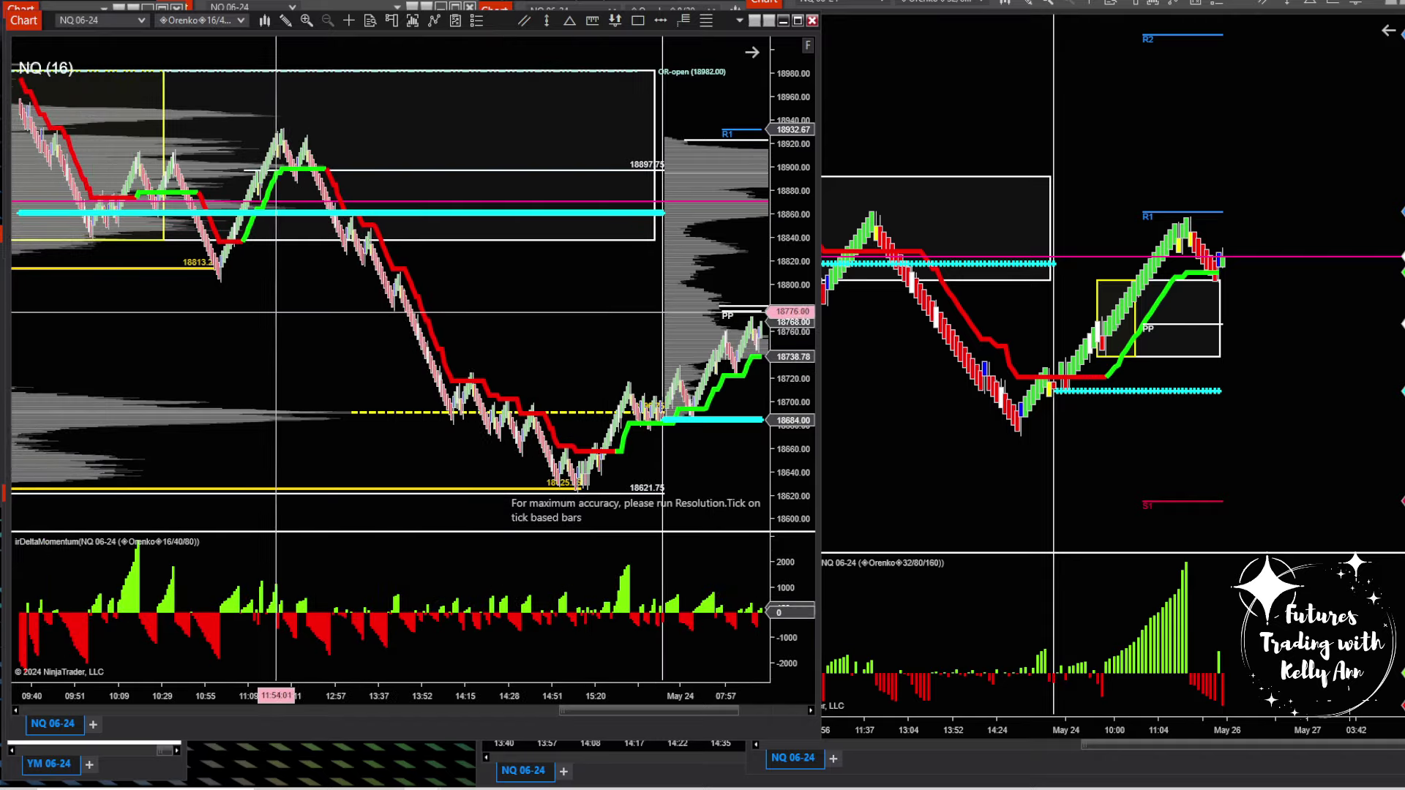
scroll(573, 374, up, 5)
scroll(492, 432, up, 5)
scroll(492, 432, up, 2)
drag(158, 113, 137, 133)
drag(508, 399, 30, 358)
drag(635, 331, 314, 310)
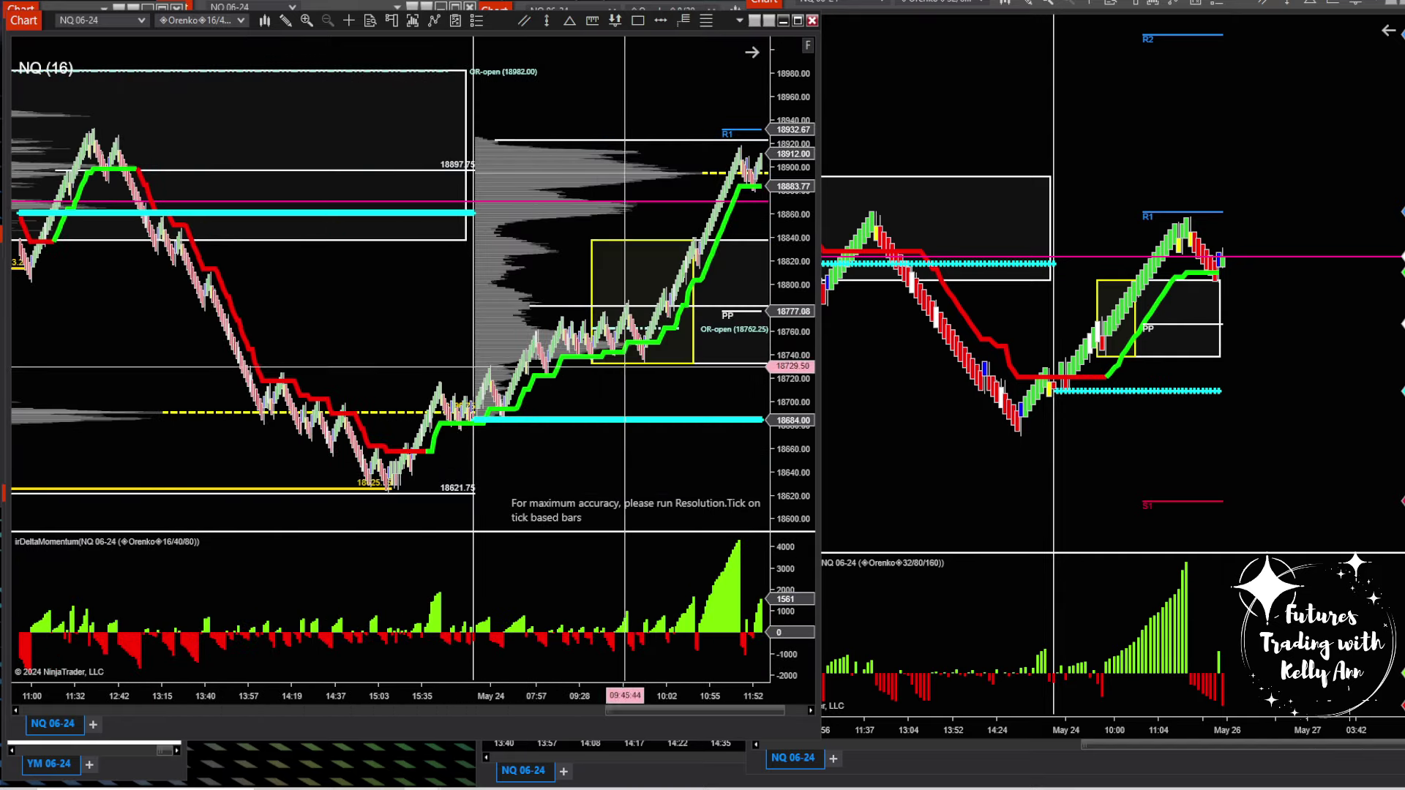
drag(671, 383, 336, 380)
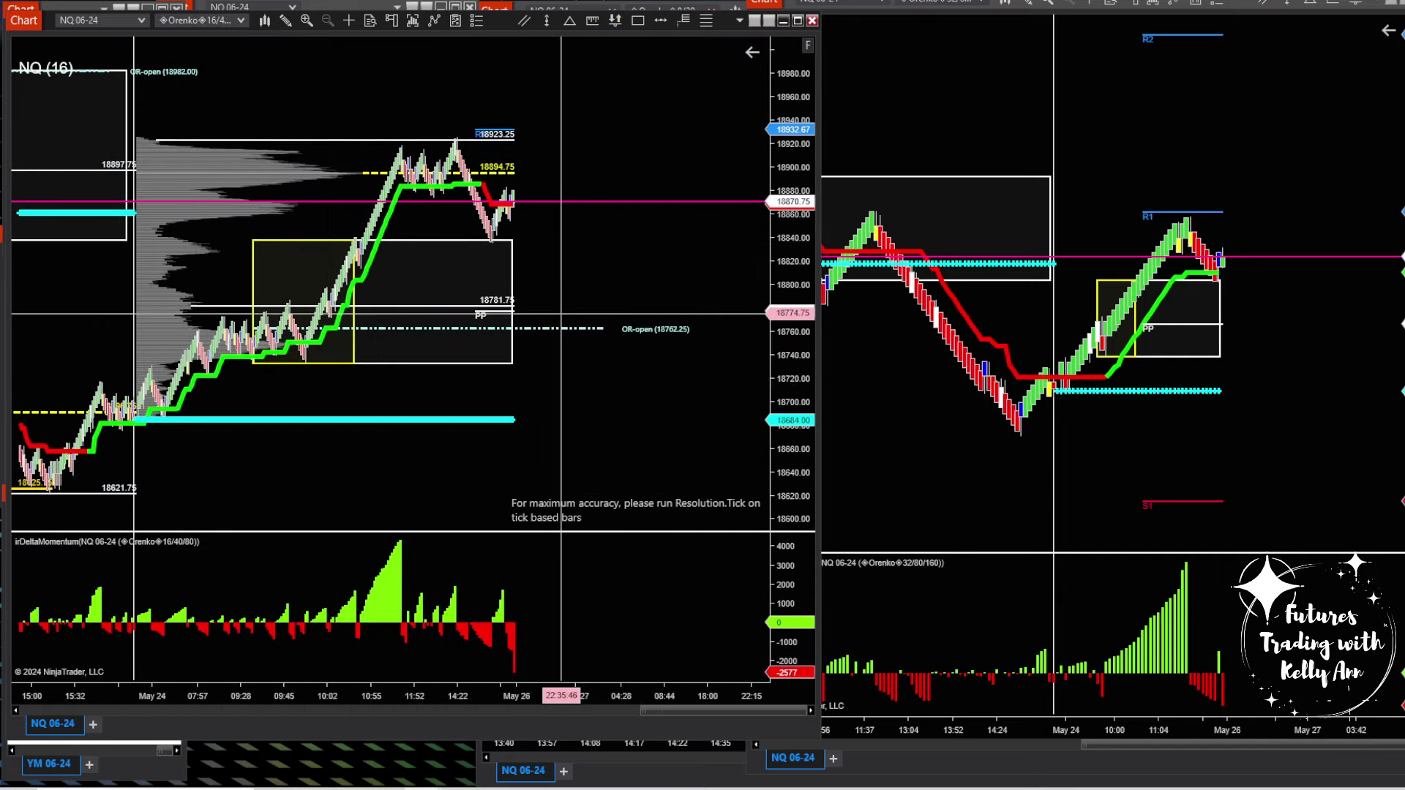
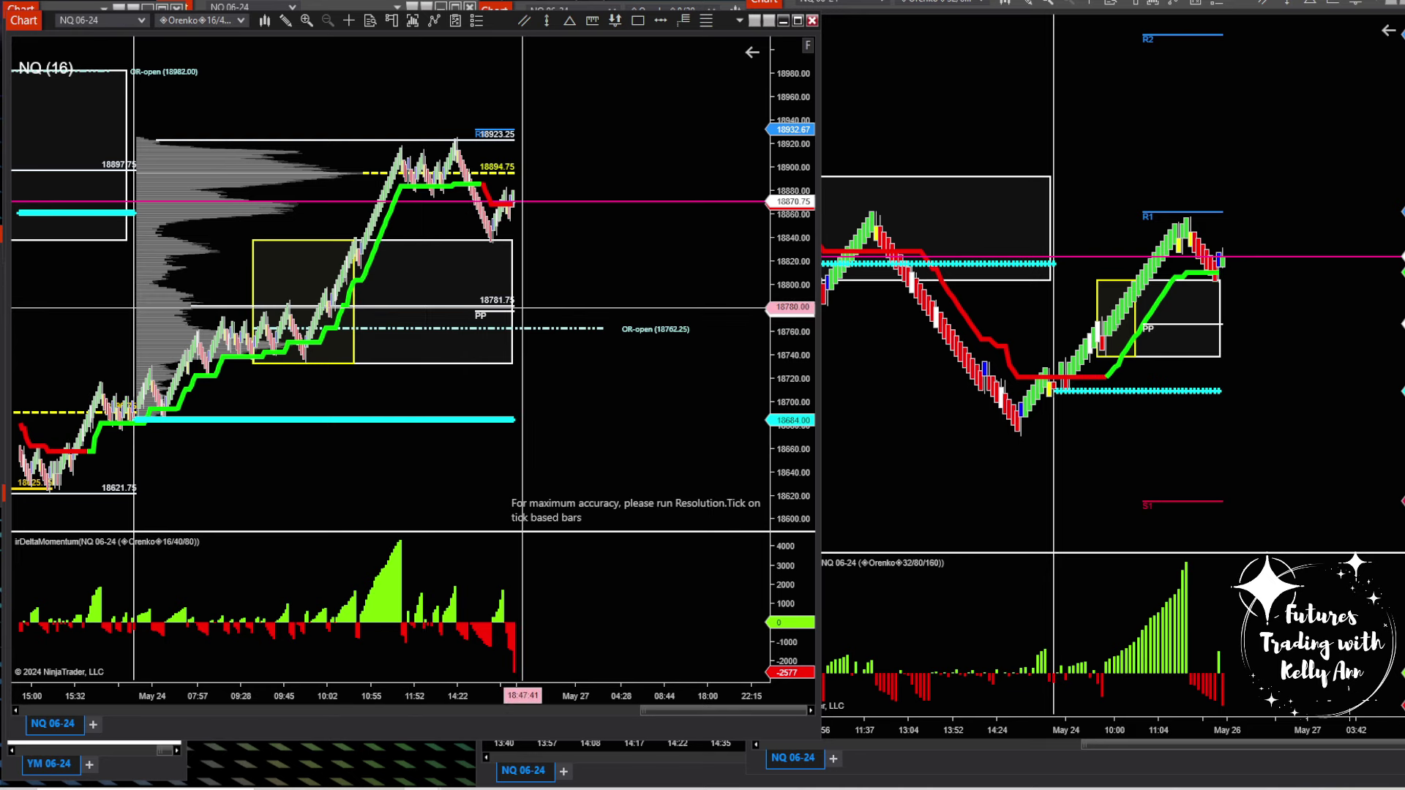
Rescale and reposition the NQ (16) chart's time axis to examine the May 24 rally, volume profile and opening-range box.
scroll(468, 306, up, 5)
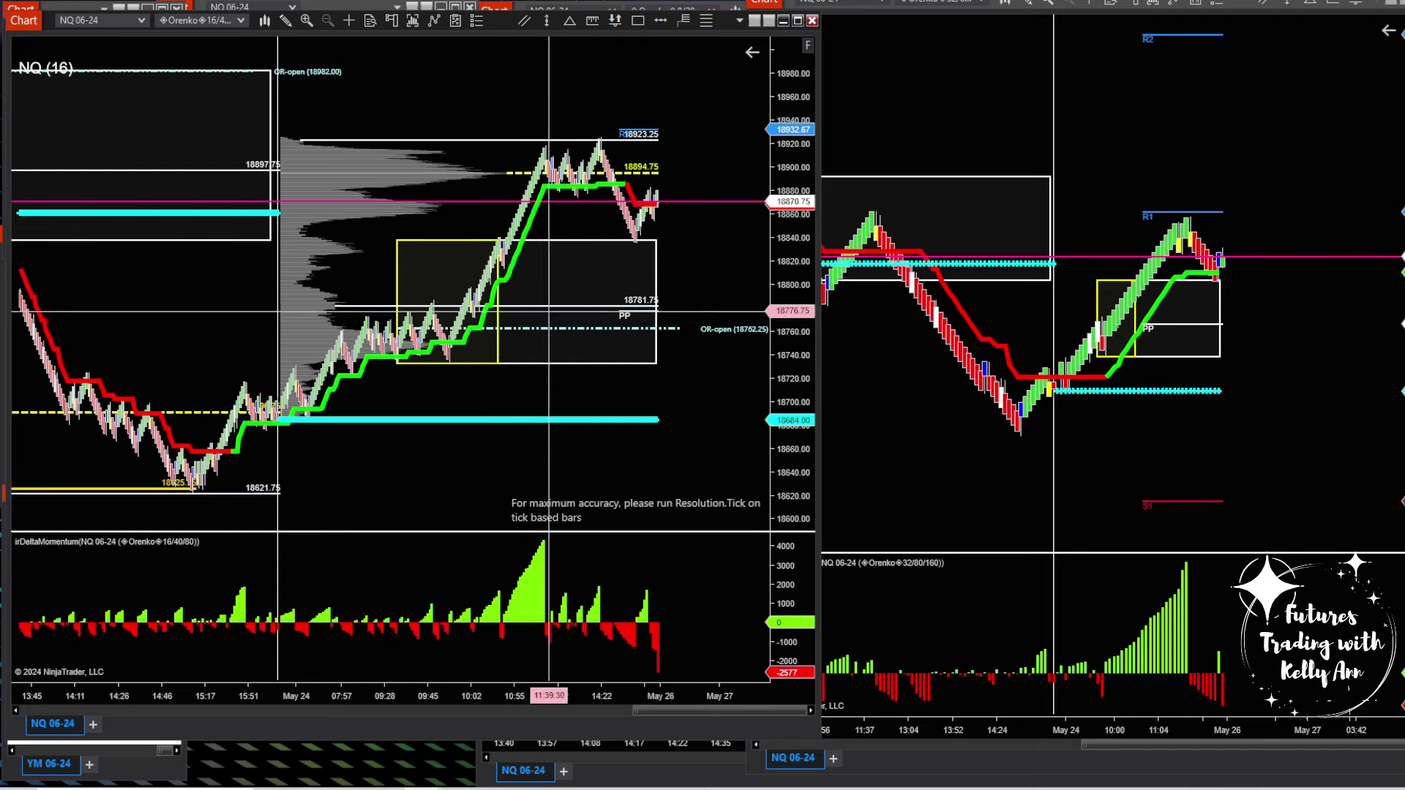
scroll(566, 673, up, 3)
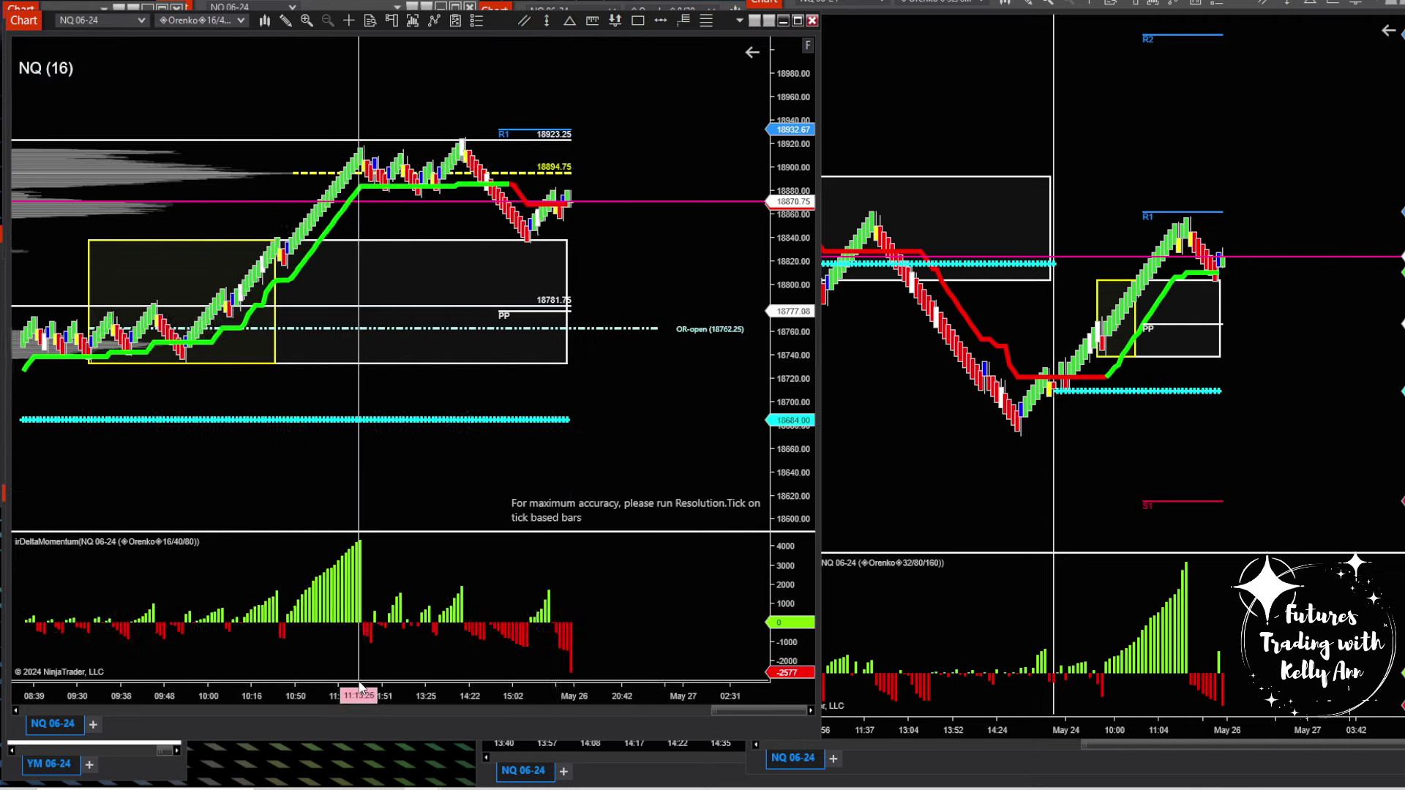
scroll(439, 644, up, 3)
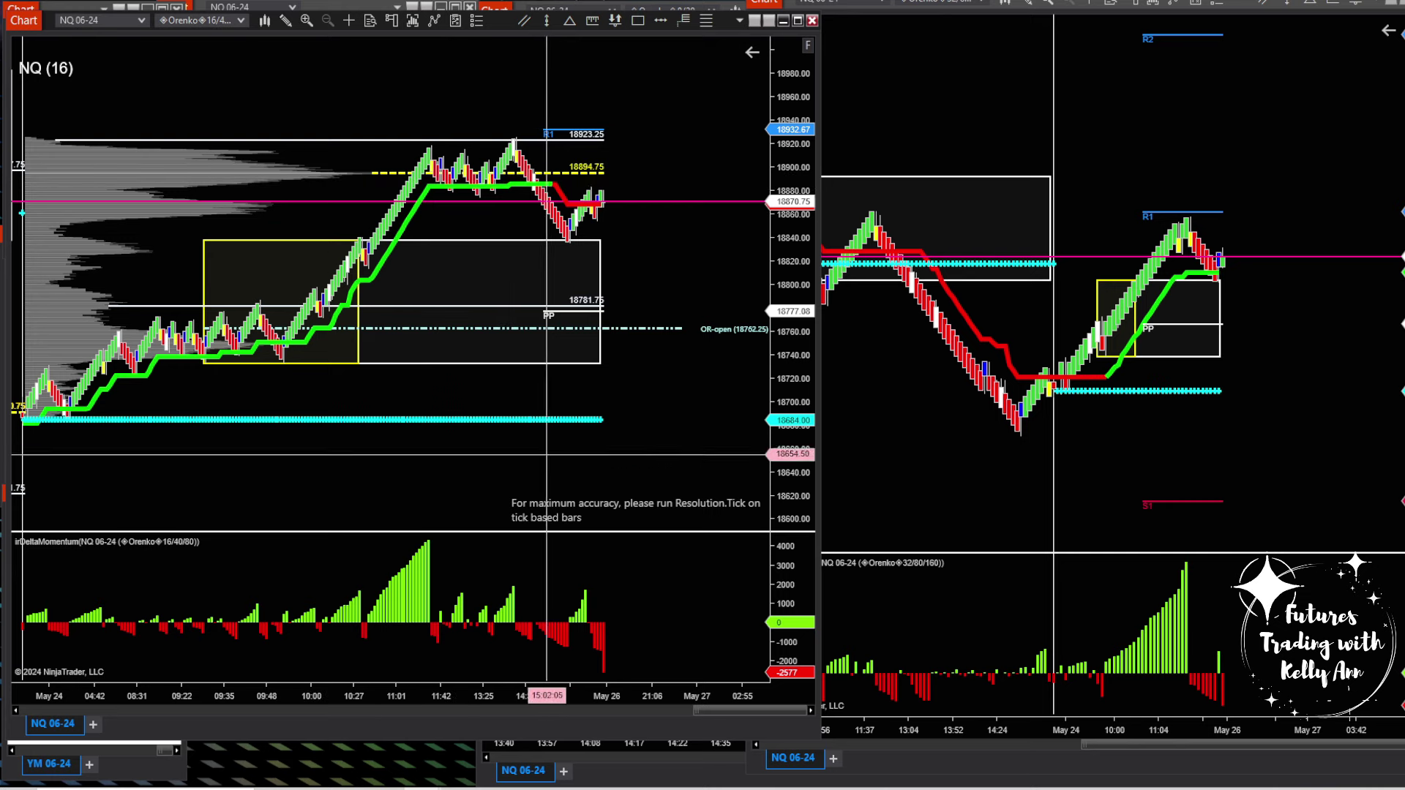
scroll(722, 103, up, 10)
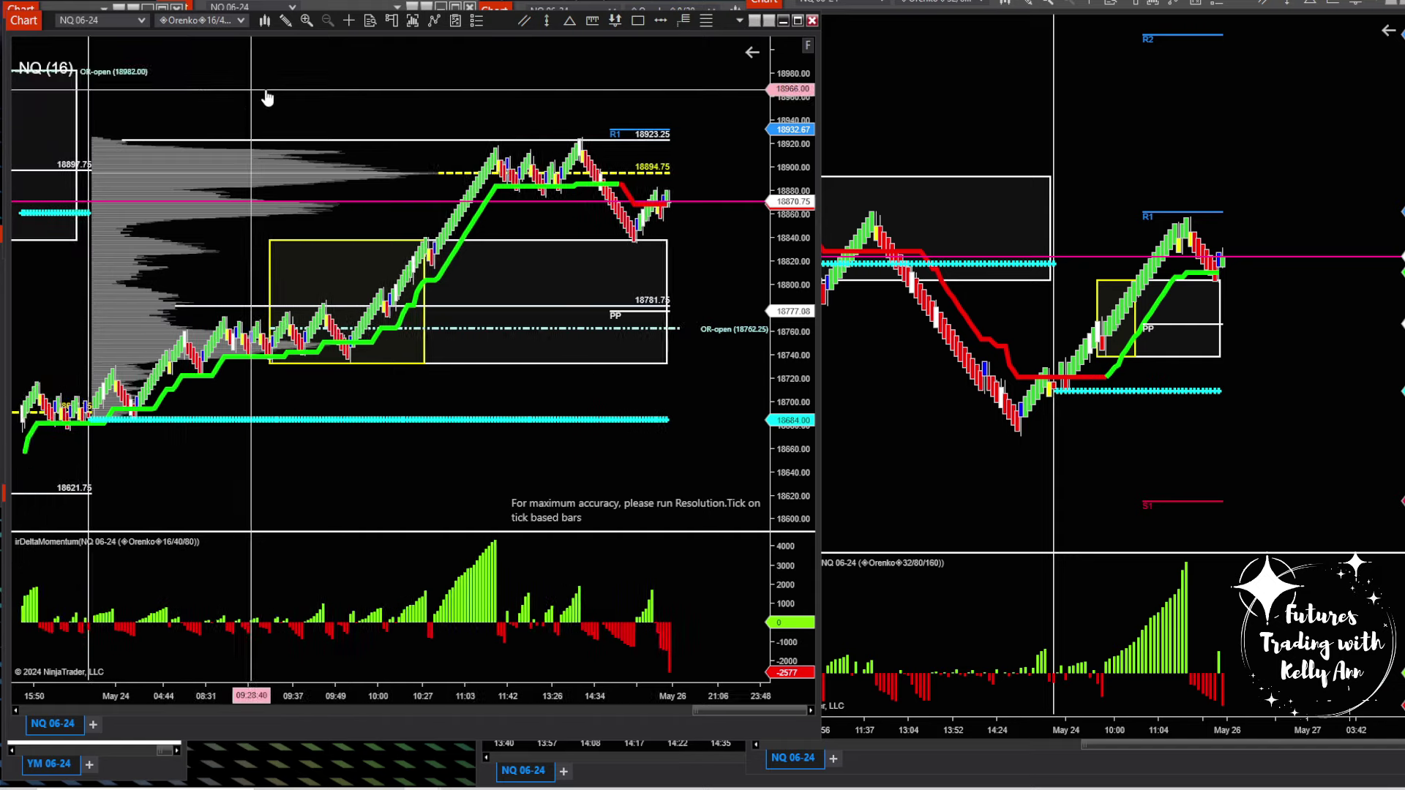
Examine the previous session's sell-off below the opening-range box on the NQ (16) chart, and return to the latest bars.
scroll(225, 148, up, 10)
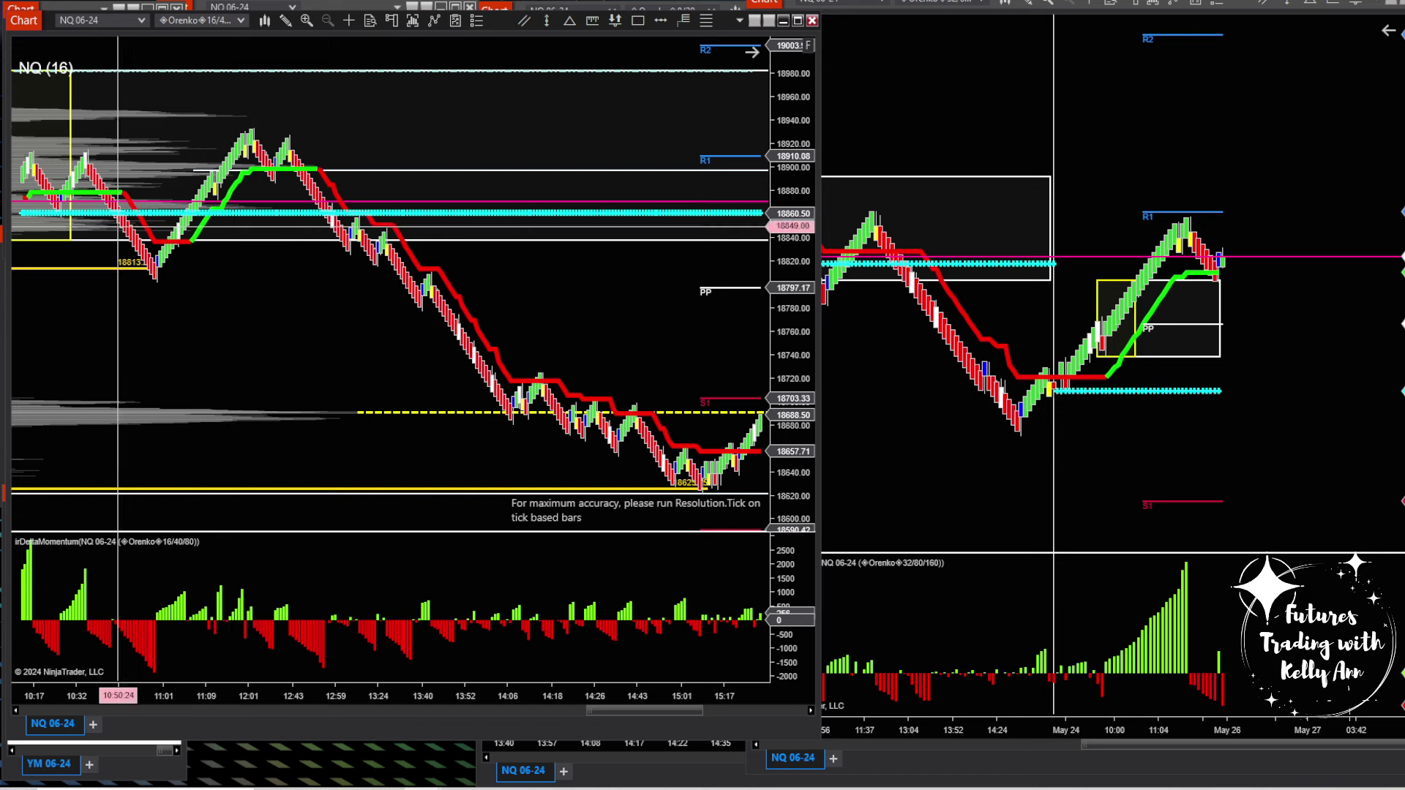
scroll(309, 90, up, 3)
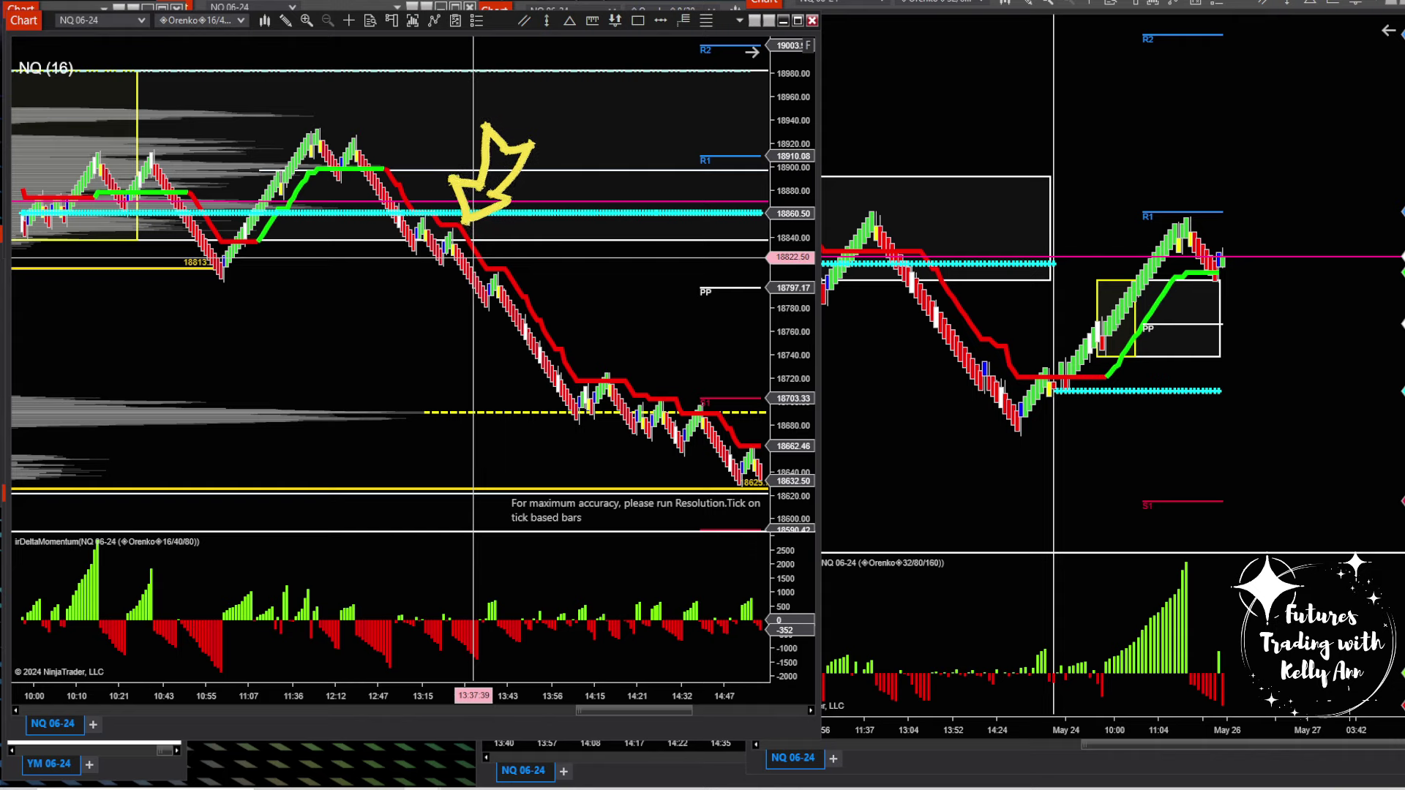
drag(474, 257, 250, 243)
drag(446, 320, 181, 307)
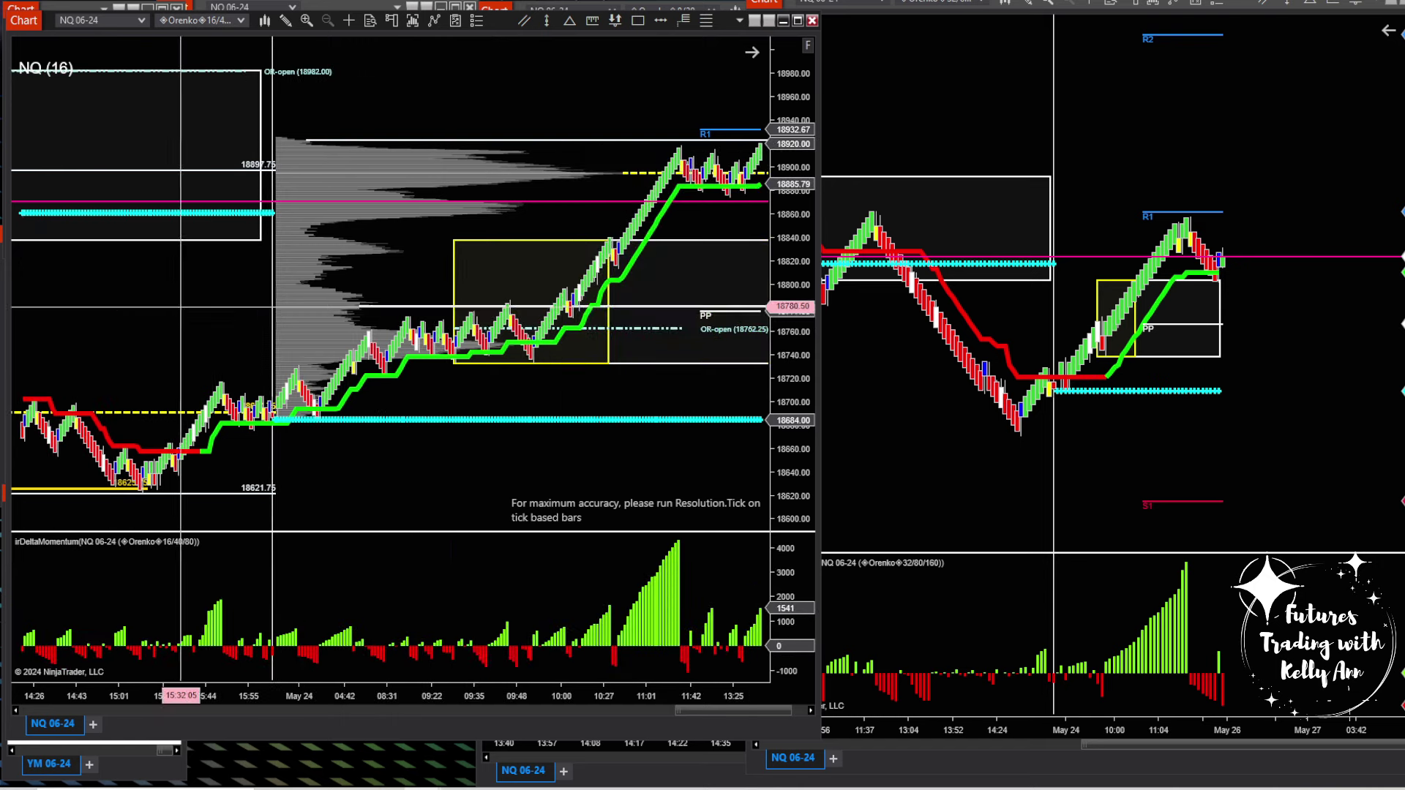
drag(564, 220, 391, 264)
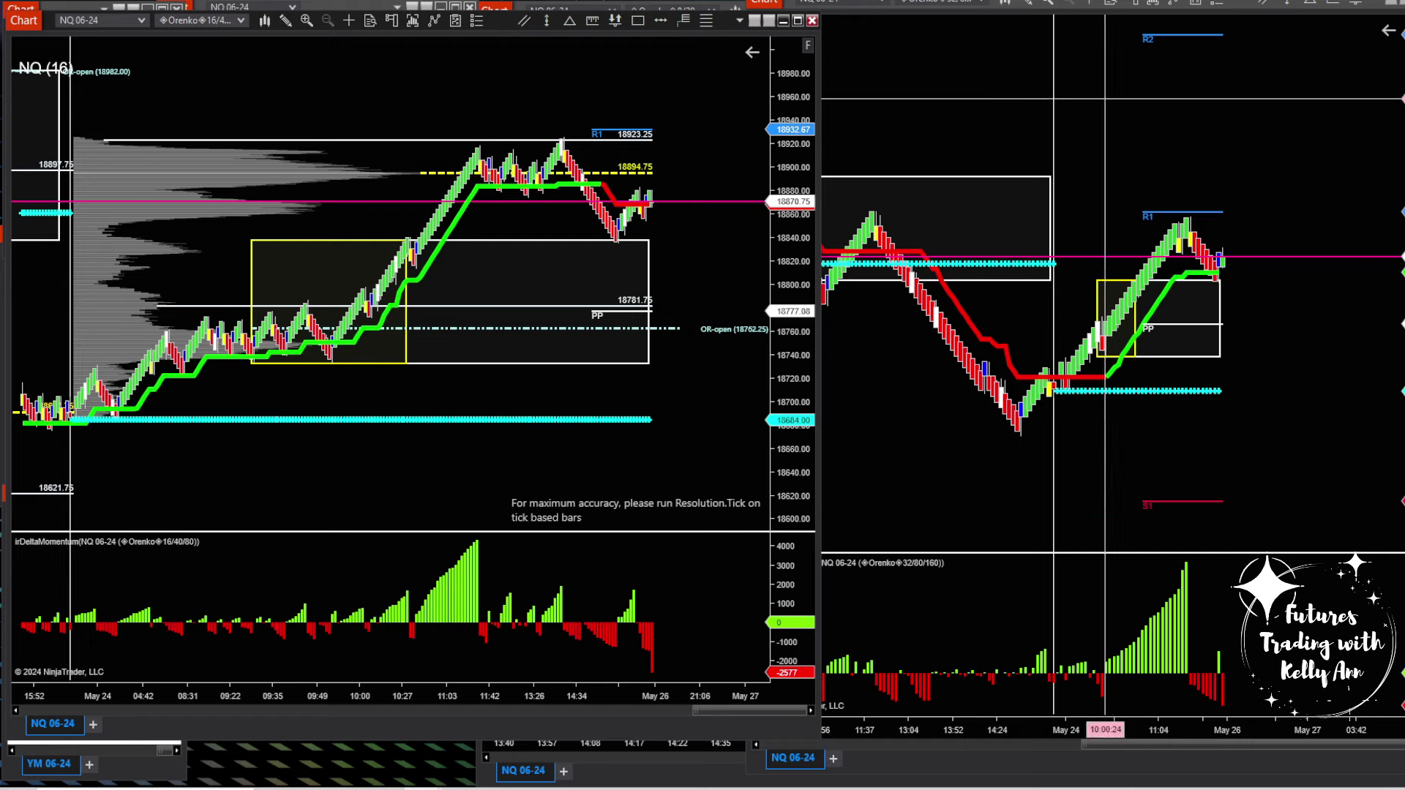
Widen the NQ (32) chart over the NQ (16) chart and compare their recent sessions and opening-range boxes.
click(960, 121)
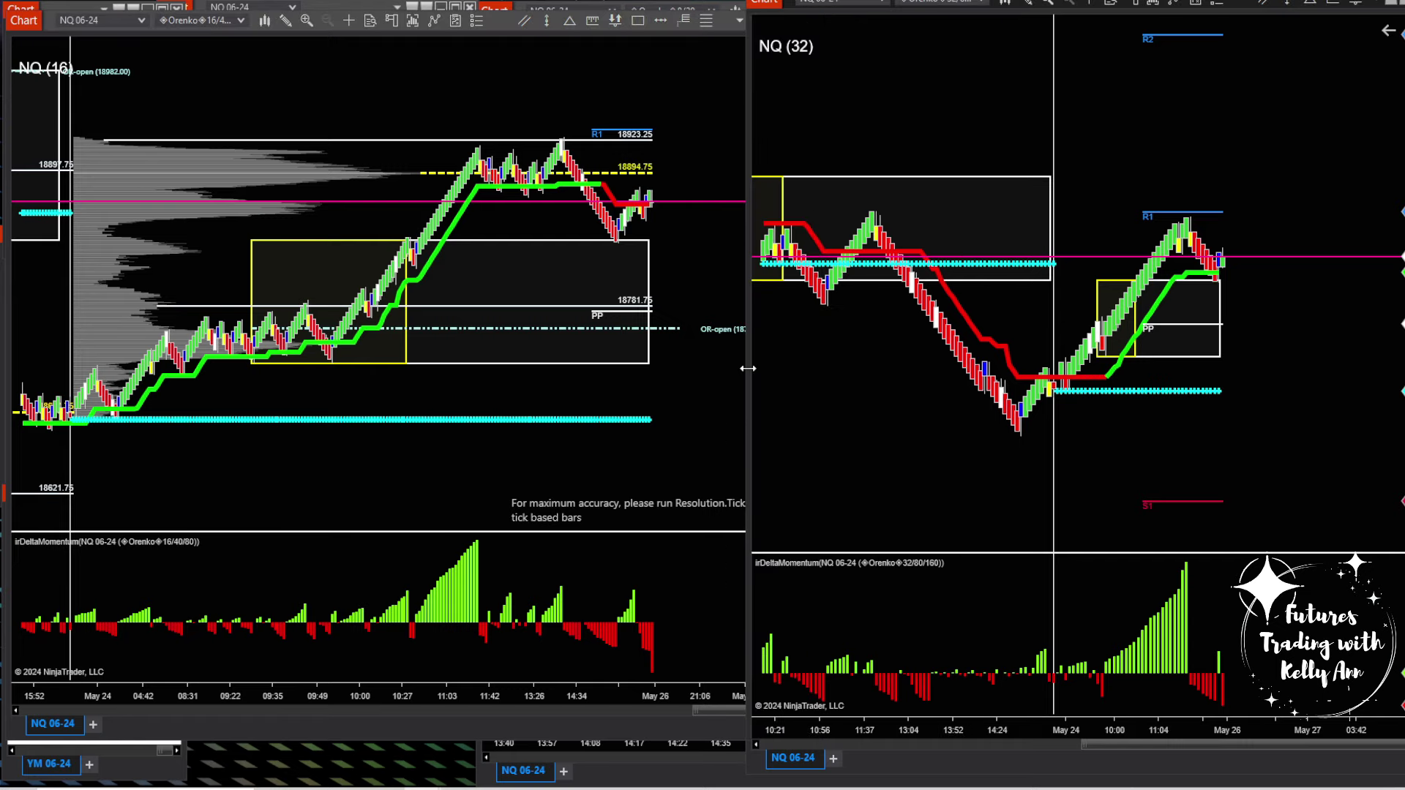
drag(747, 368, 403, 368)
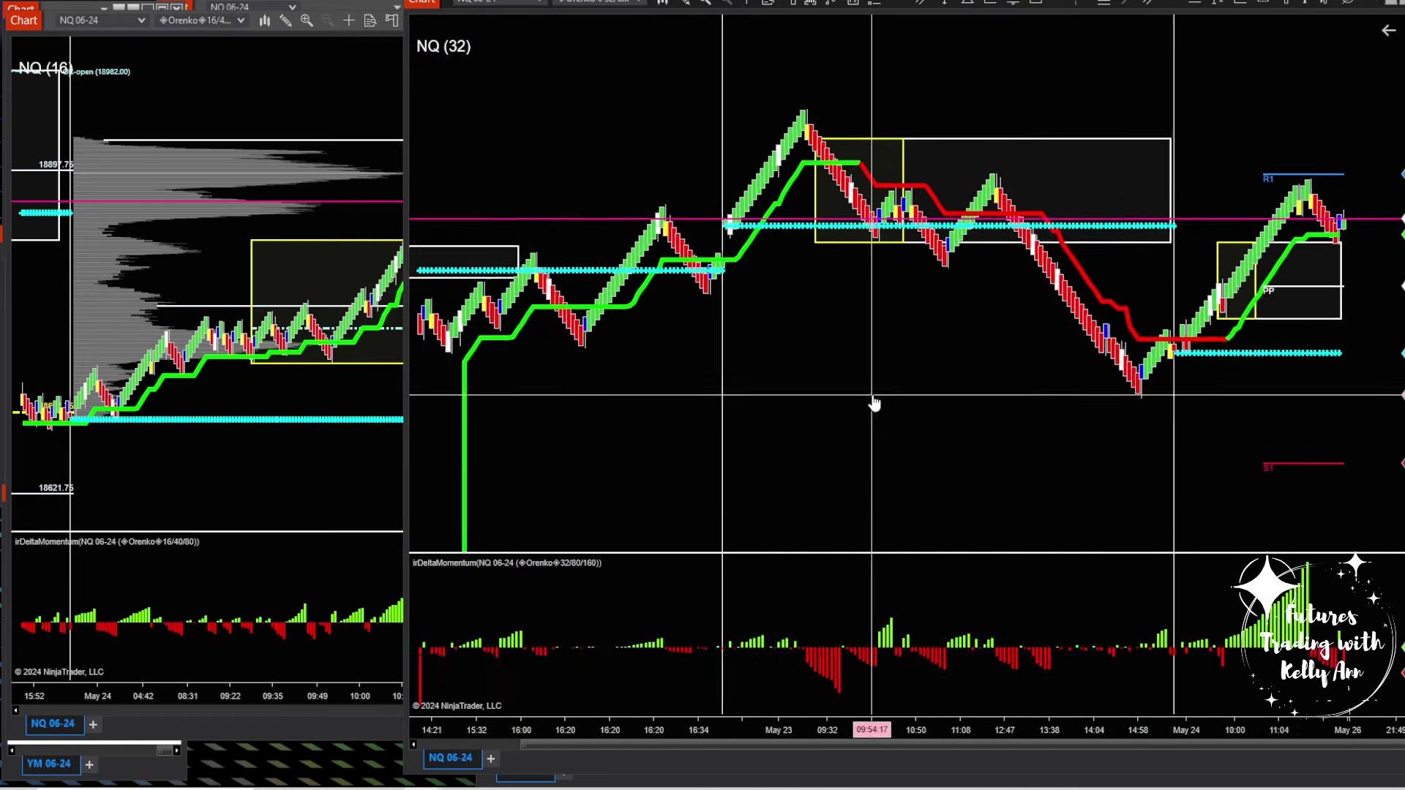
drag(873, 397, 712, 342)
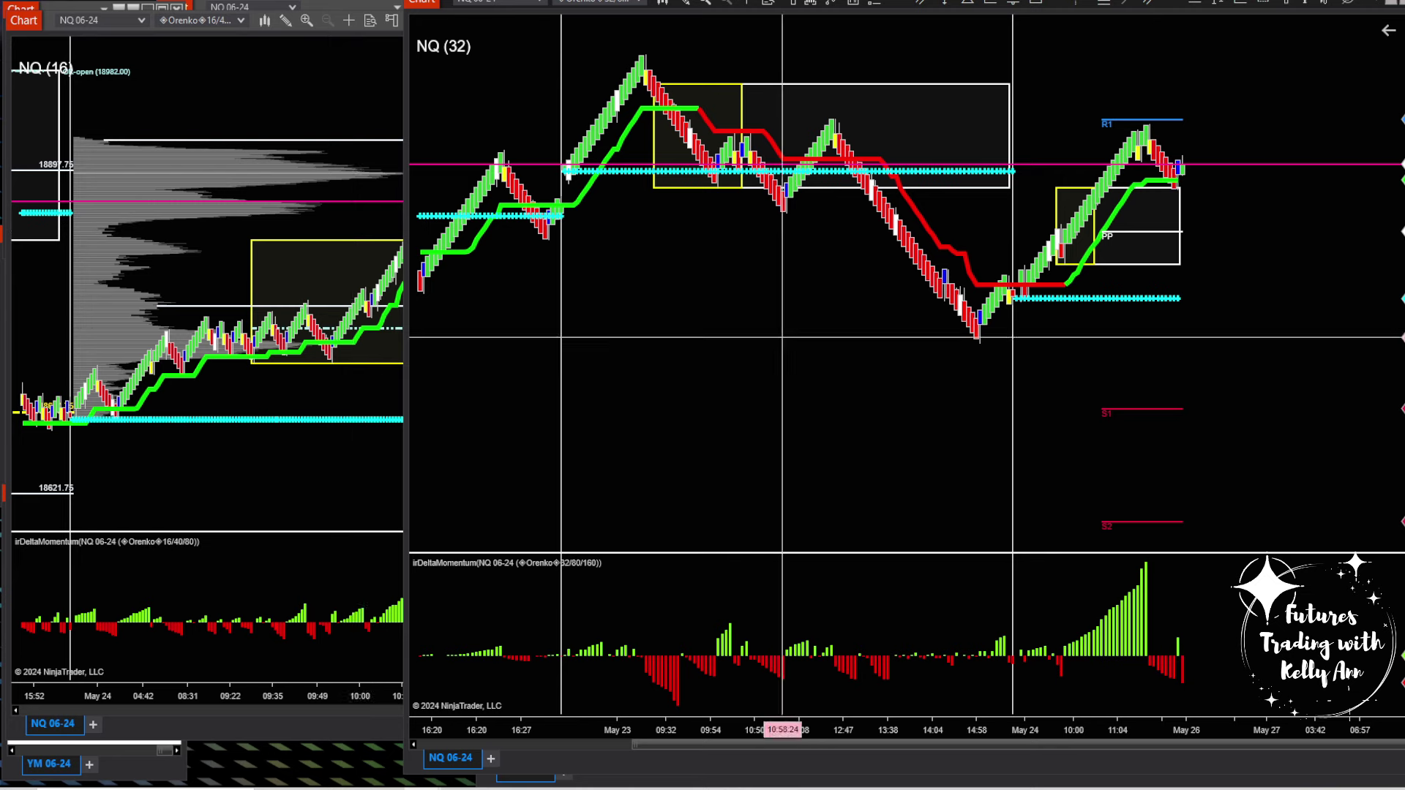
click(354, 331)
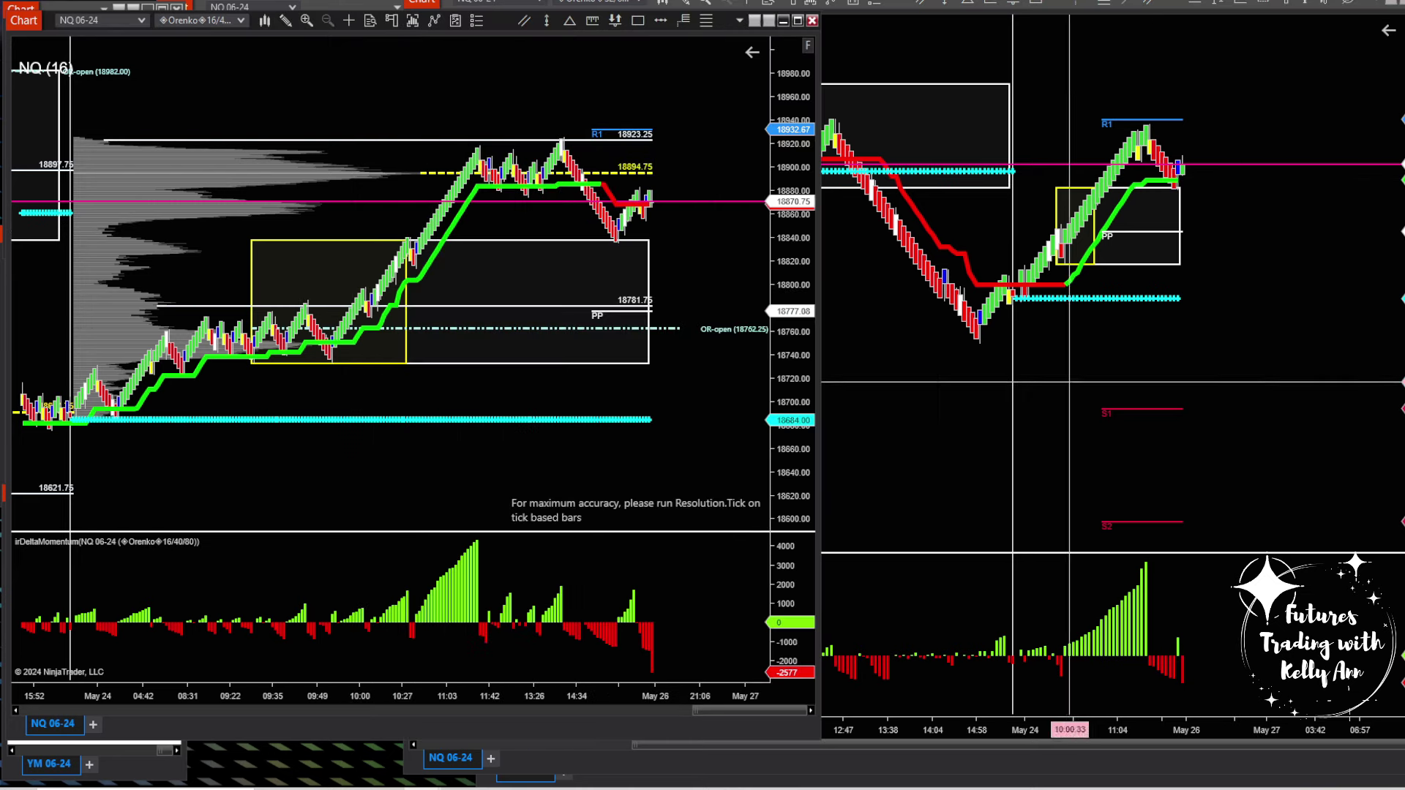
click(1236, 353)
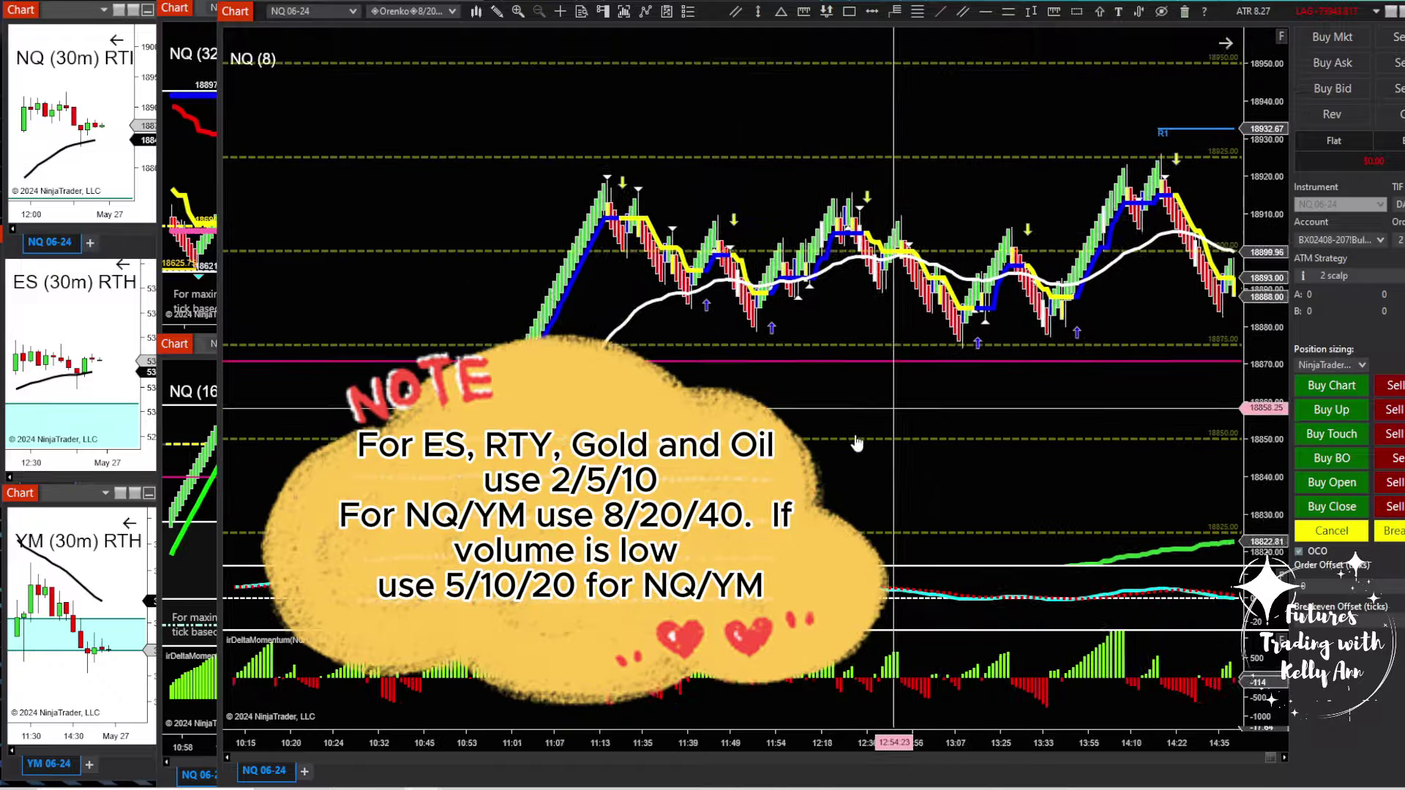
Bring the NQ (8) chart to its latest bars, stretch its price scale, and examine the afternoon swings.
drag(657, 434, 534, 382)
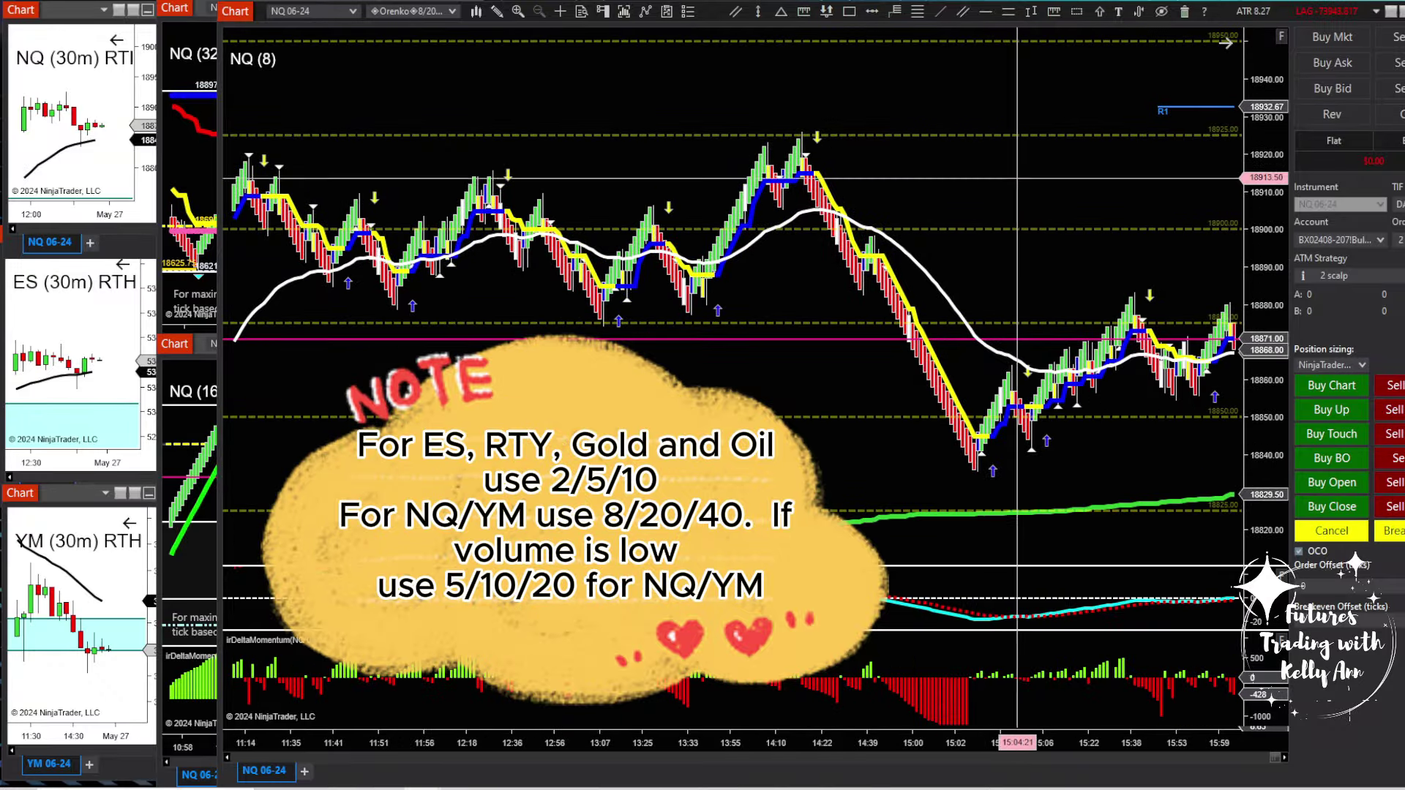
drag(1026, 171, 802, 234)
scroll(801, 237, down, 3)
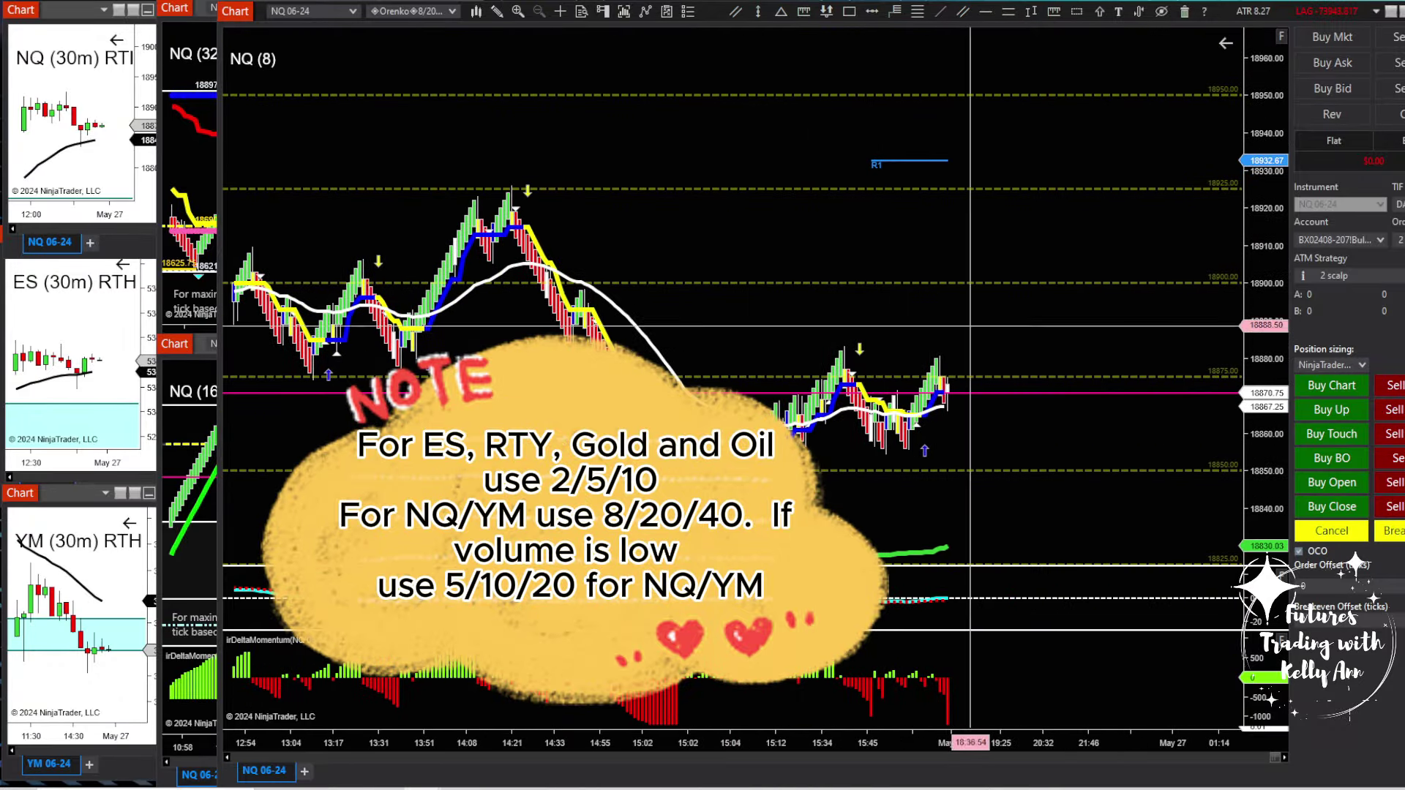
scroll(836, 248, up, 3)
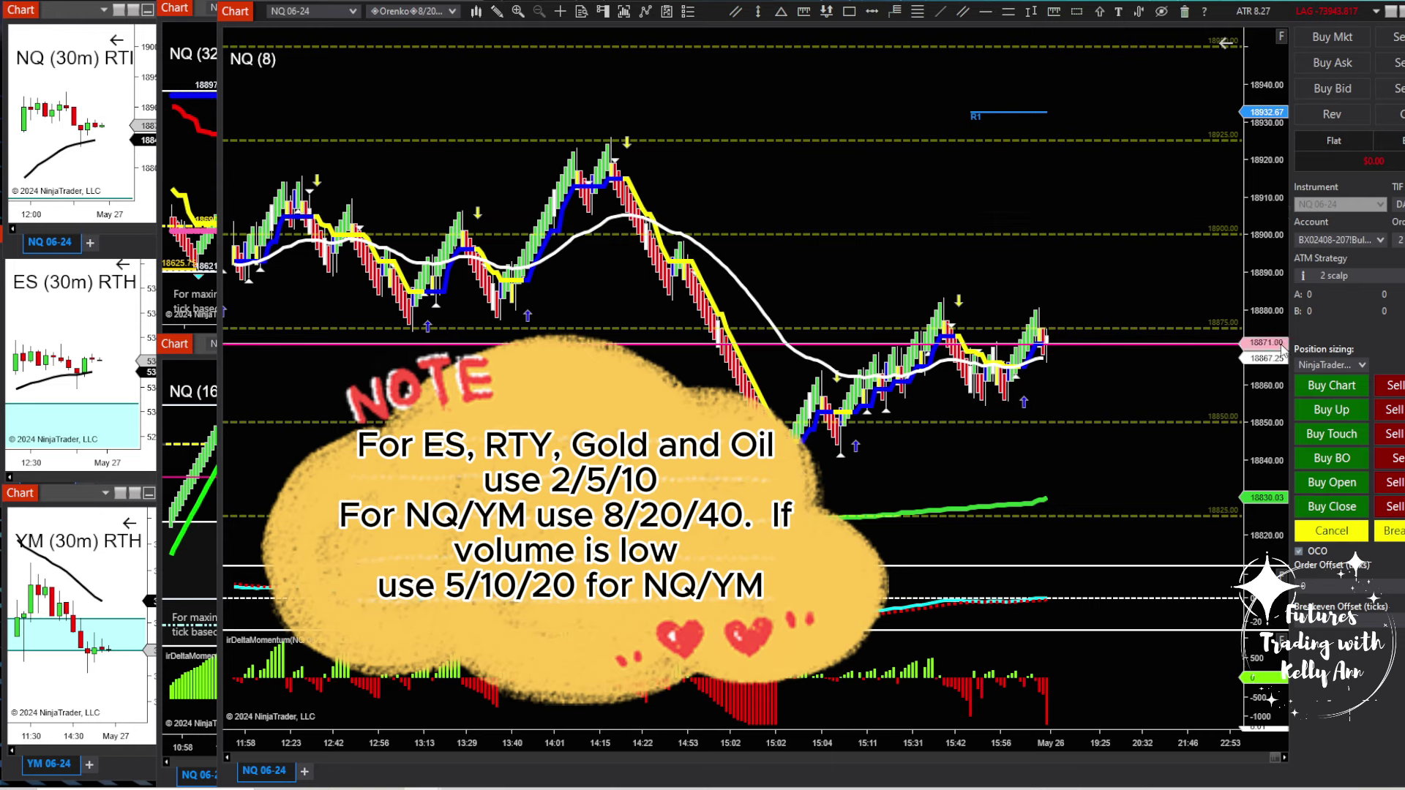
drag(1277, 351, 1272, 257)
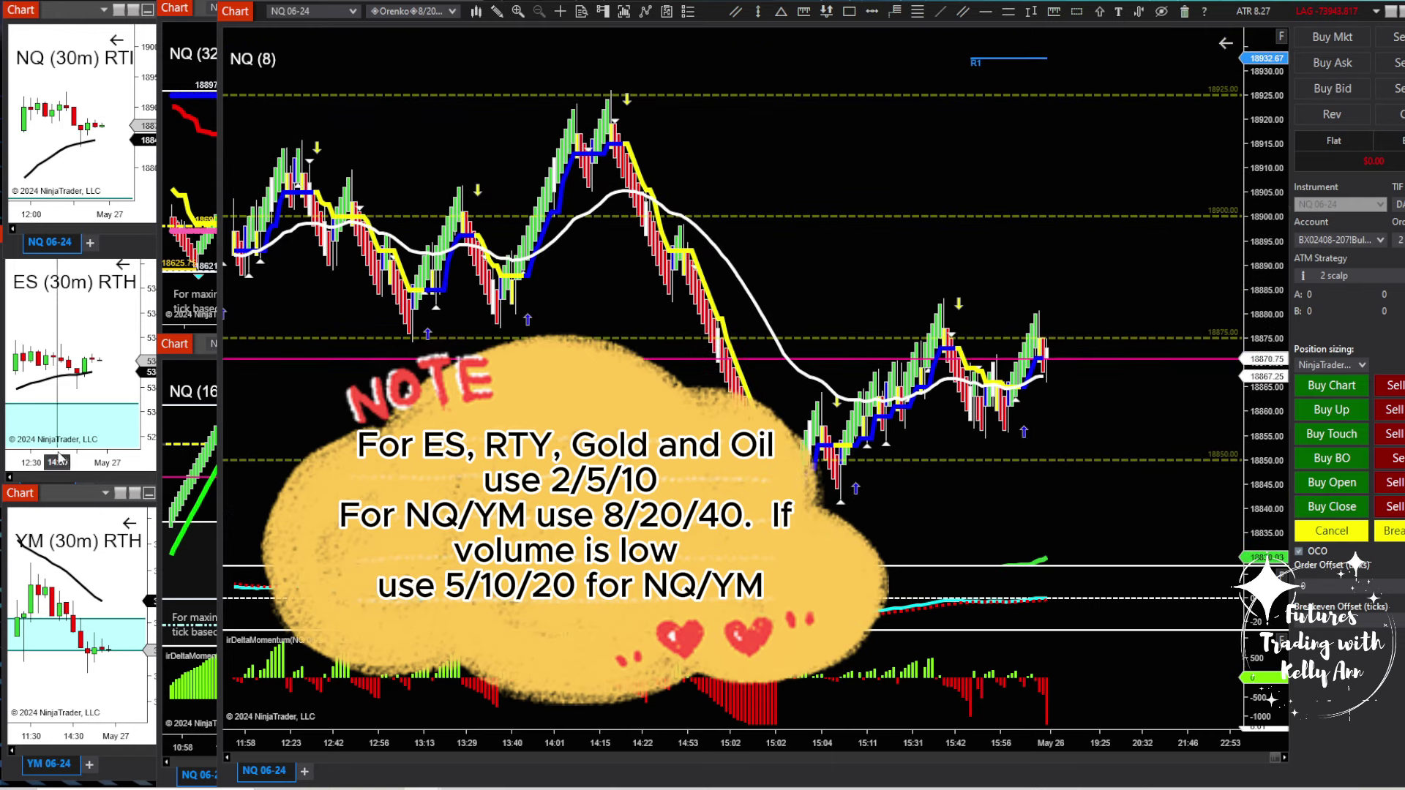
scroll(882, 295, up, 3)
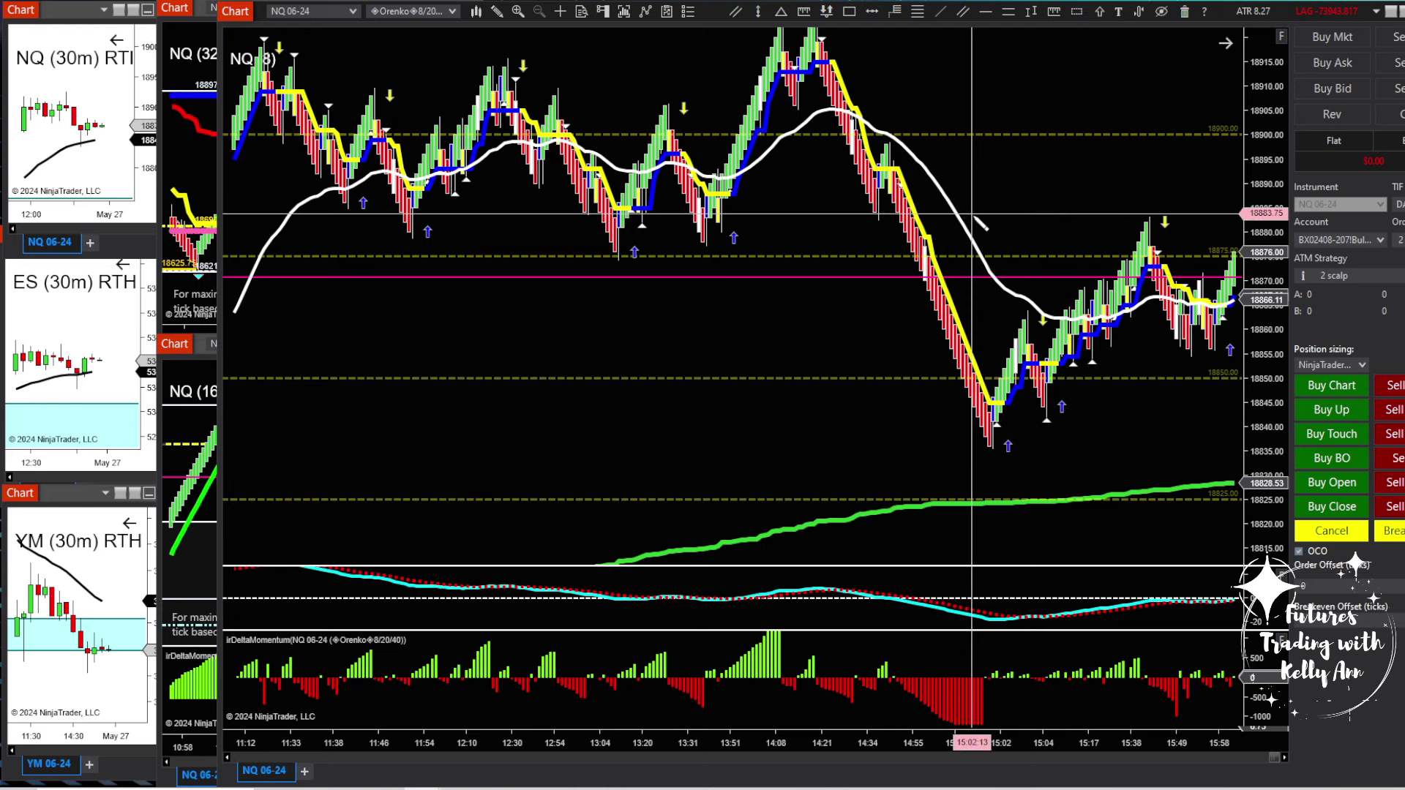
Highlight a horizontal price zone just above 18875 on the NQ (8) chart, delete it, and try the up-arrow marker.
drag(971, 214, 979, 247)
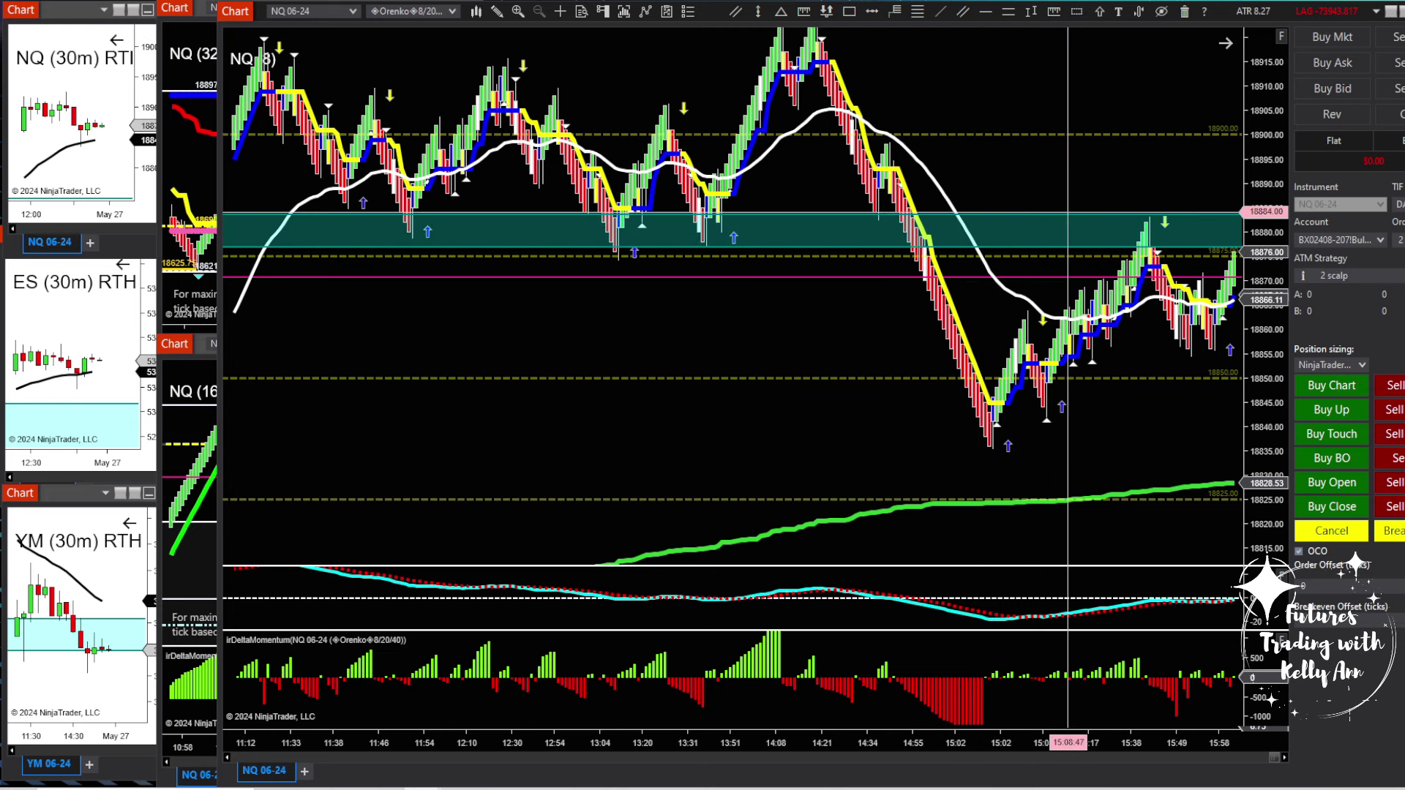
key(Delete)
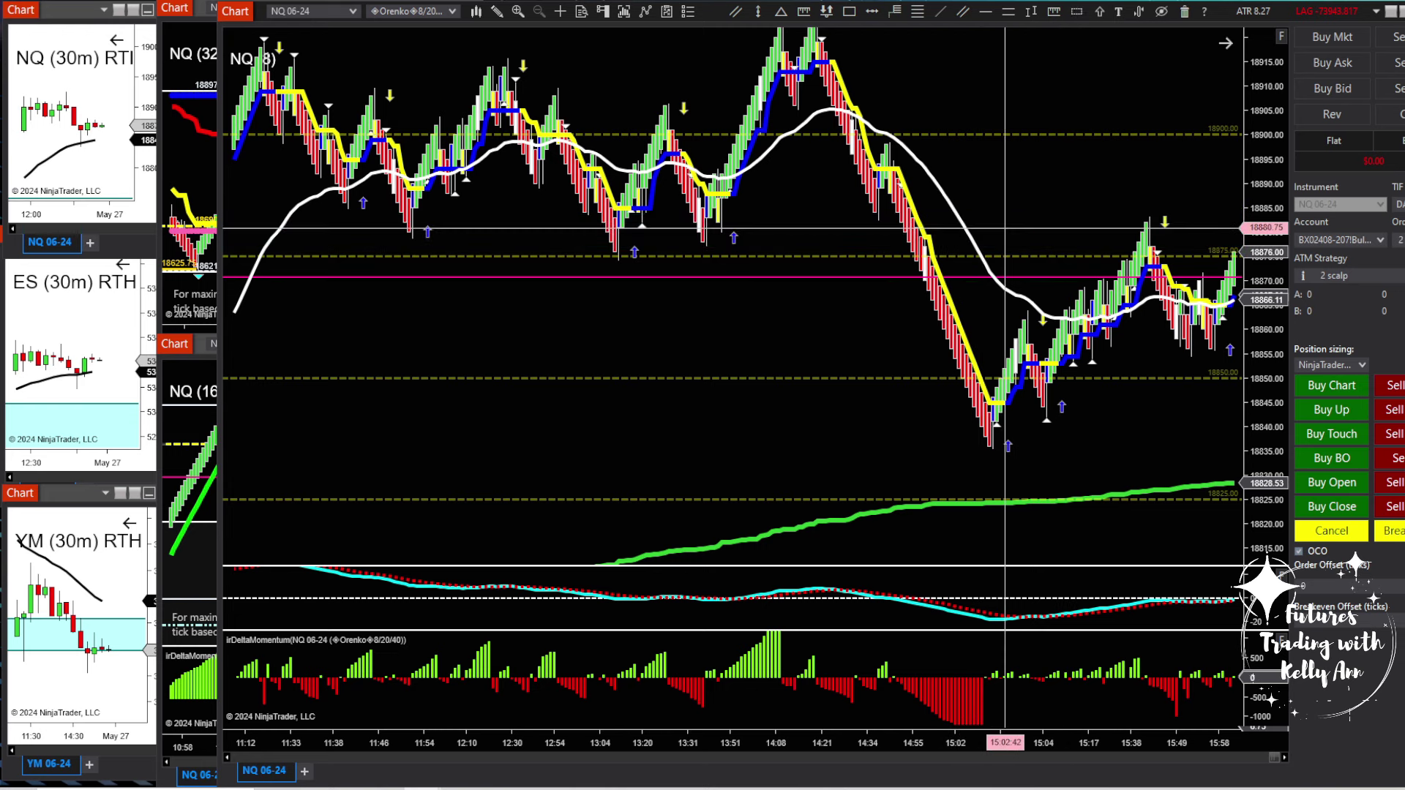
click(1100, 14)
click(1110, 32)
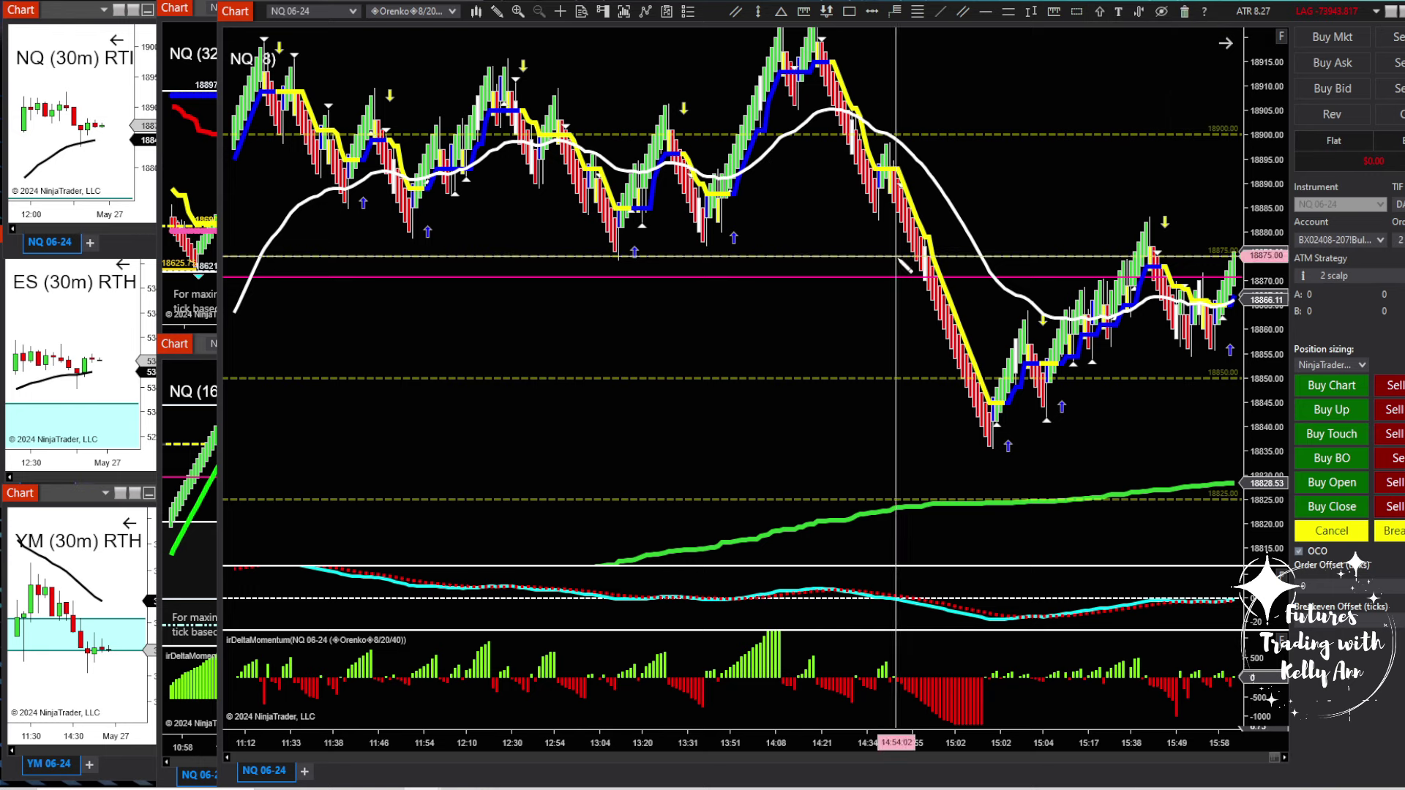
click(657, 357)
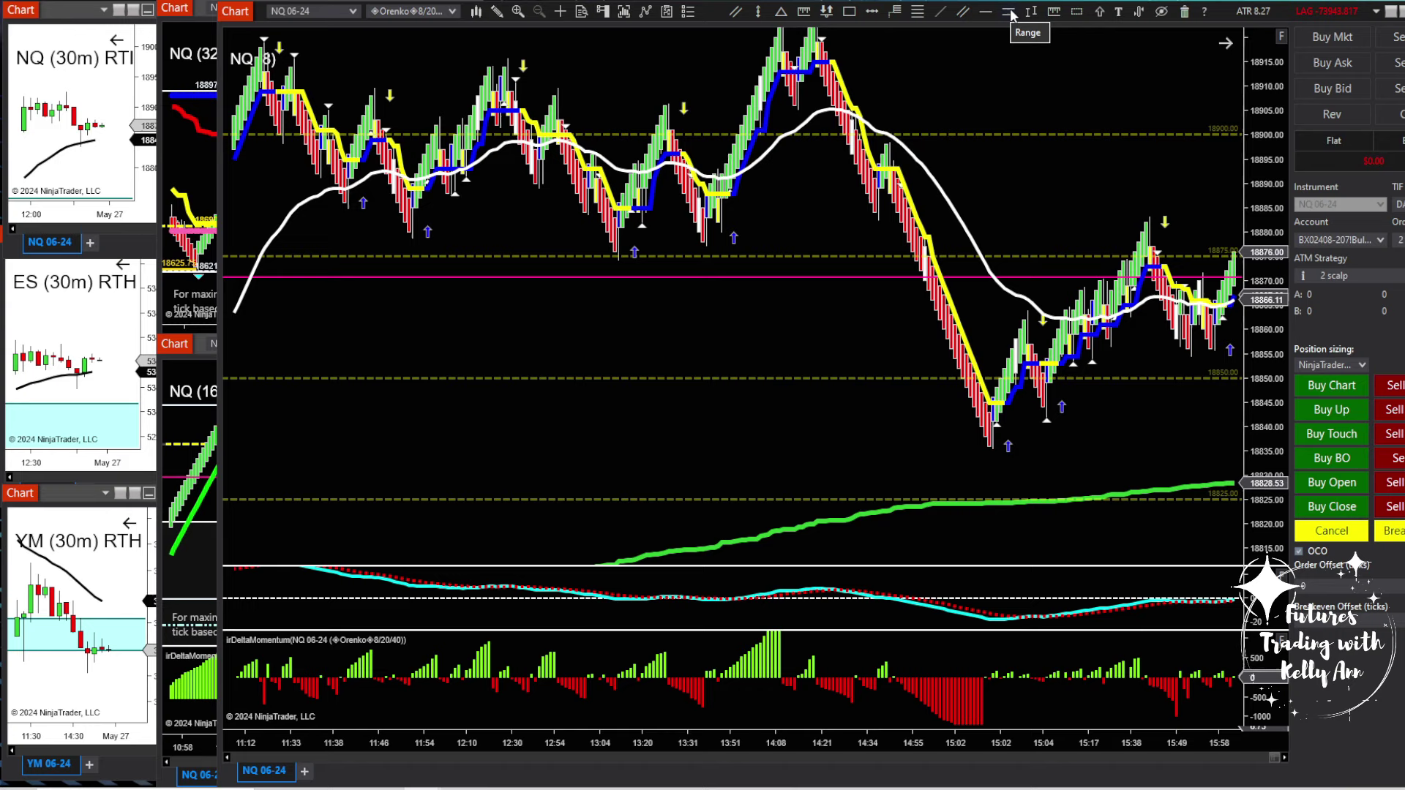
Draw a range over the sideways bars from about 18909 down to 18875.50, with a red upper line and green lower line.
click(376, 91)
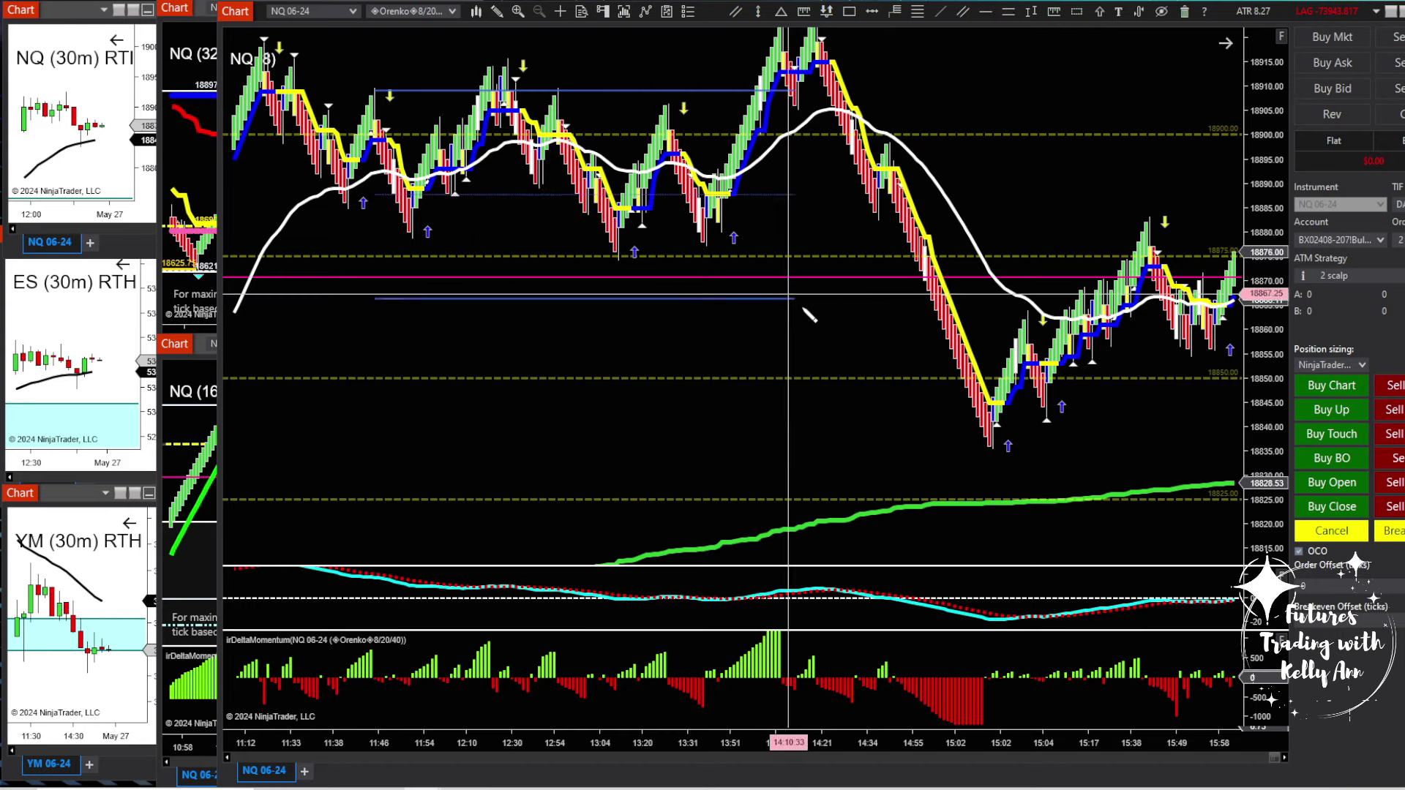
click(957, 254)
mouse_move(742, 328)
mouse_down()
mouse_move(1076, 353)
mouse_move(711, 350)
mouse_up()
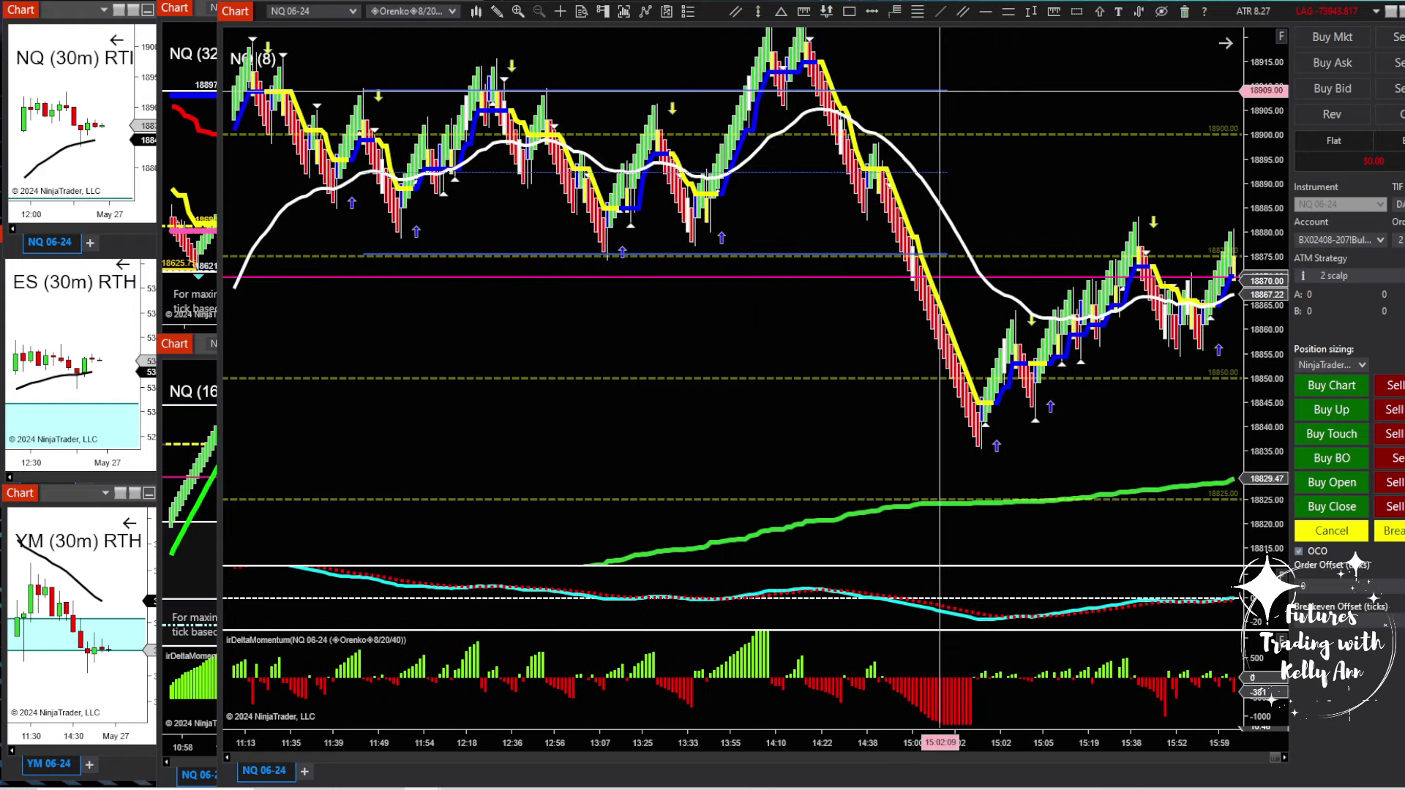
double_click(942, 90)
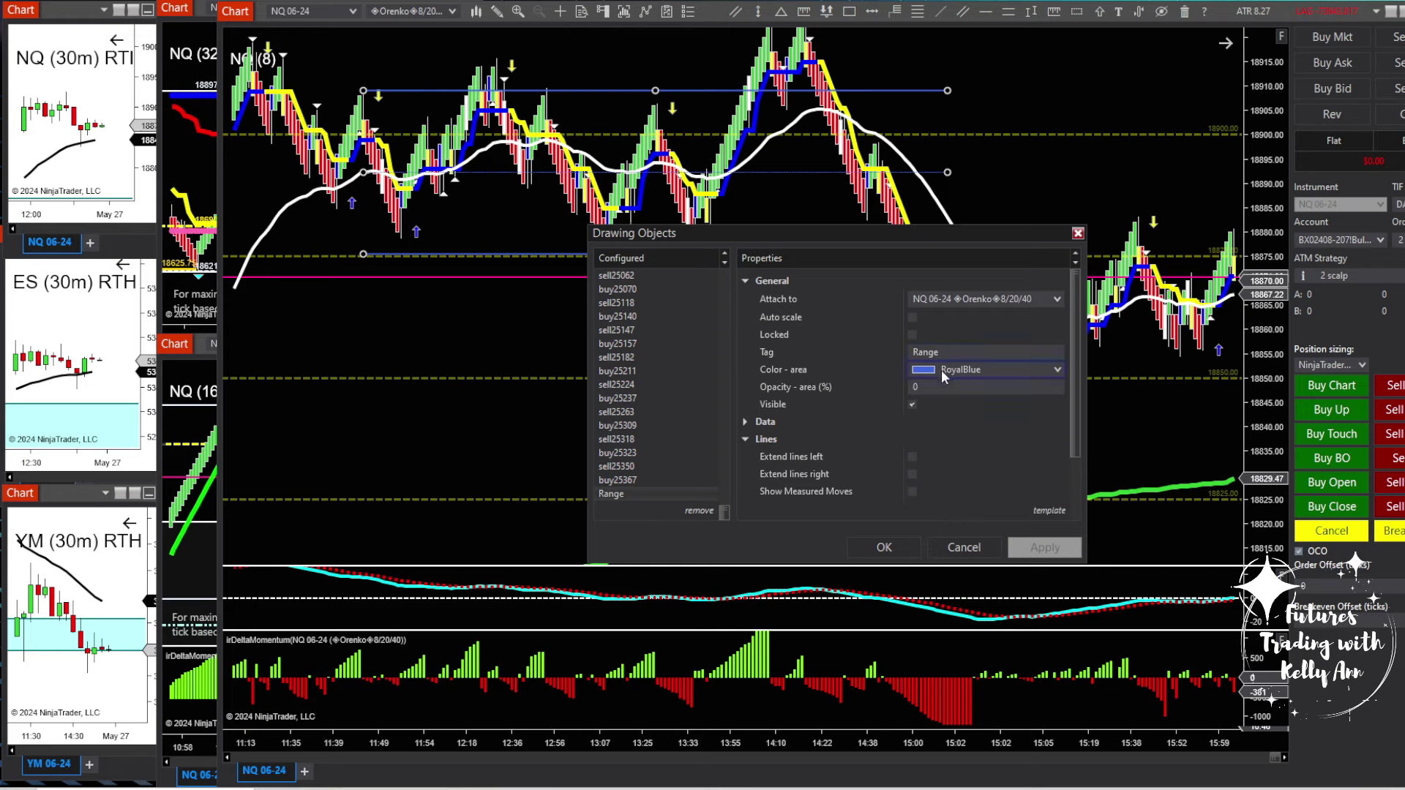
click(1047, 370)
click(1024, 384)
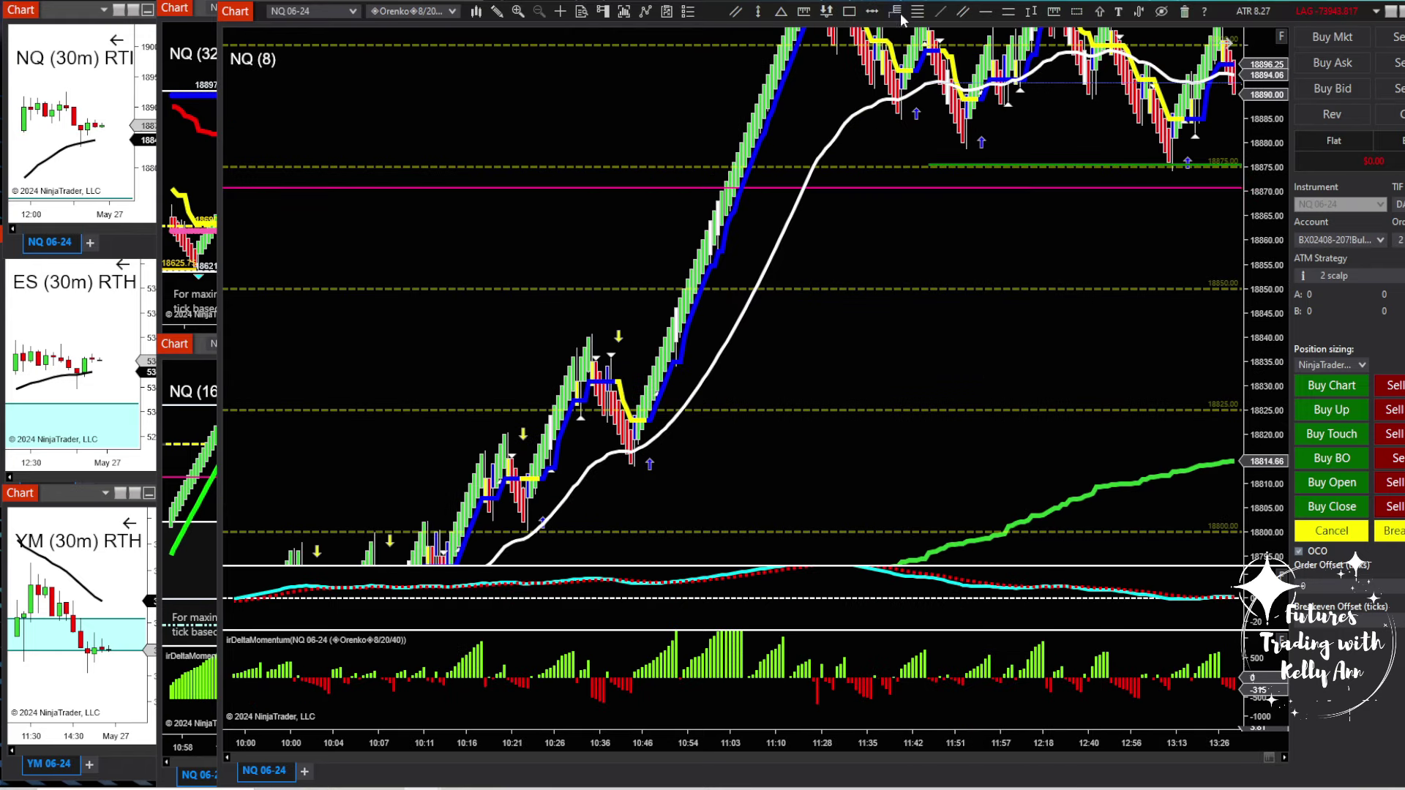
Draw a Fibonacci extension from the low near 18799.75 through the 18841.25 high to the pullback low near 18813, and delete it.
click(528, 534)
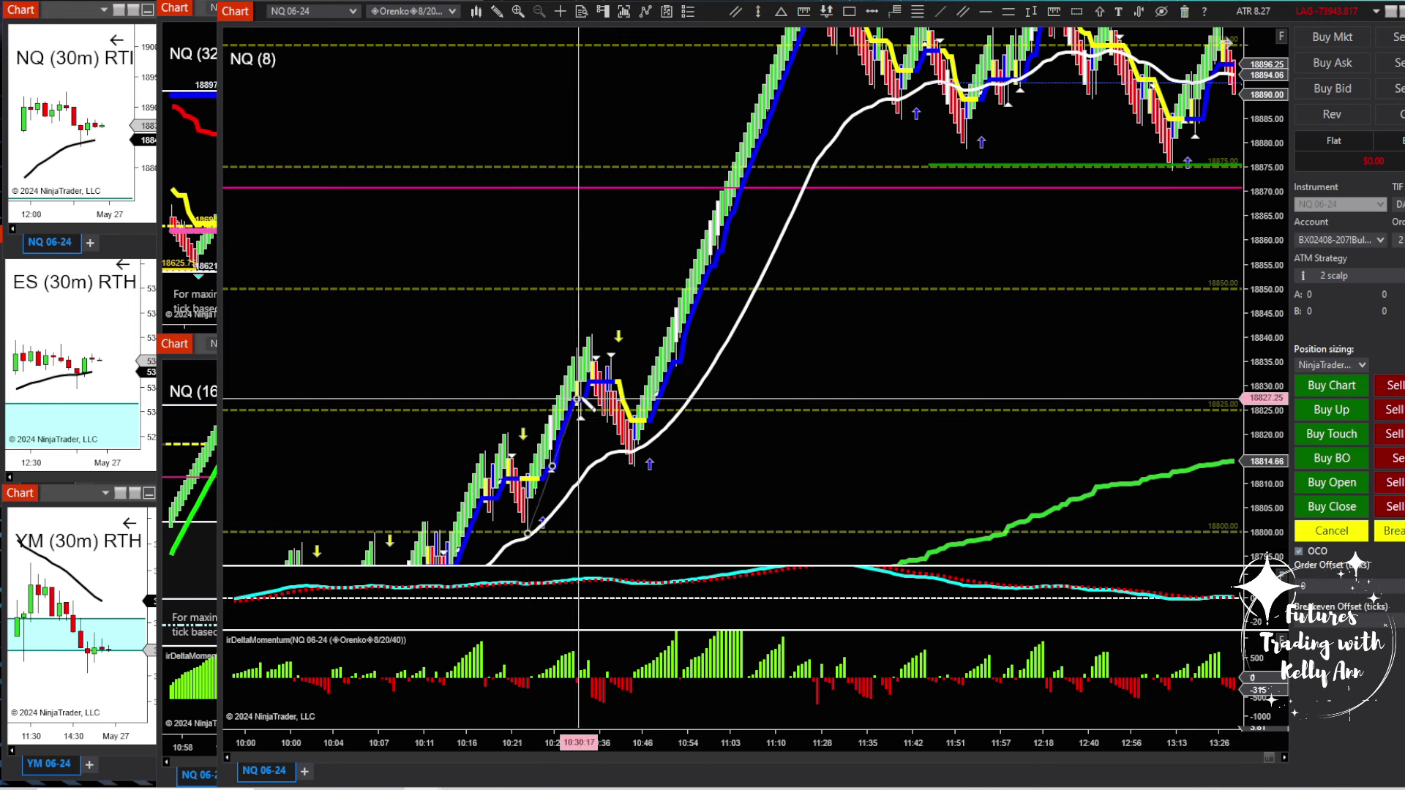
click(587, 330)
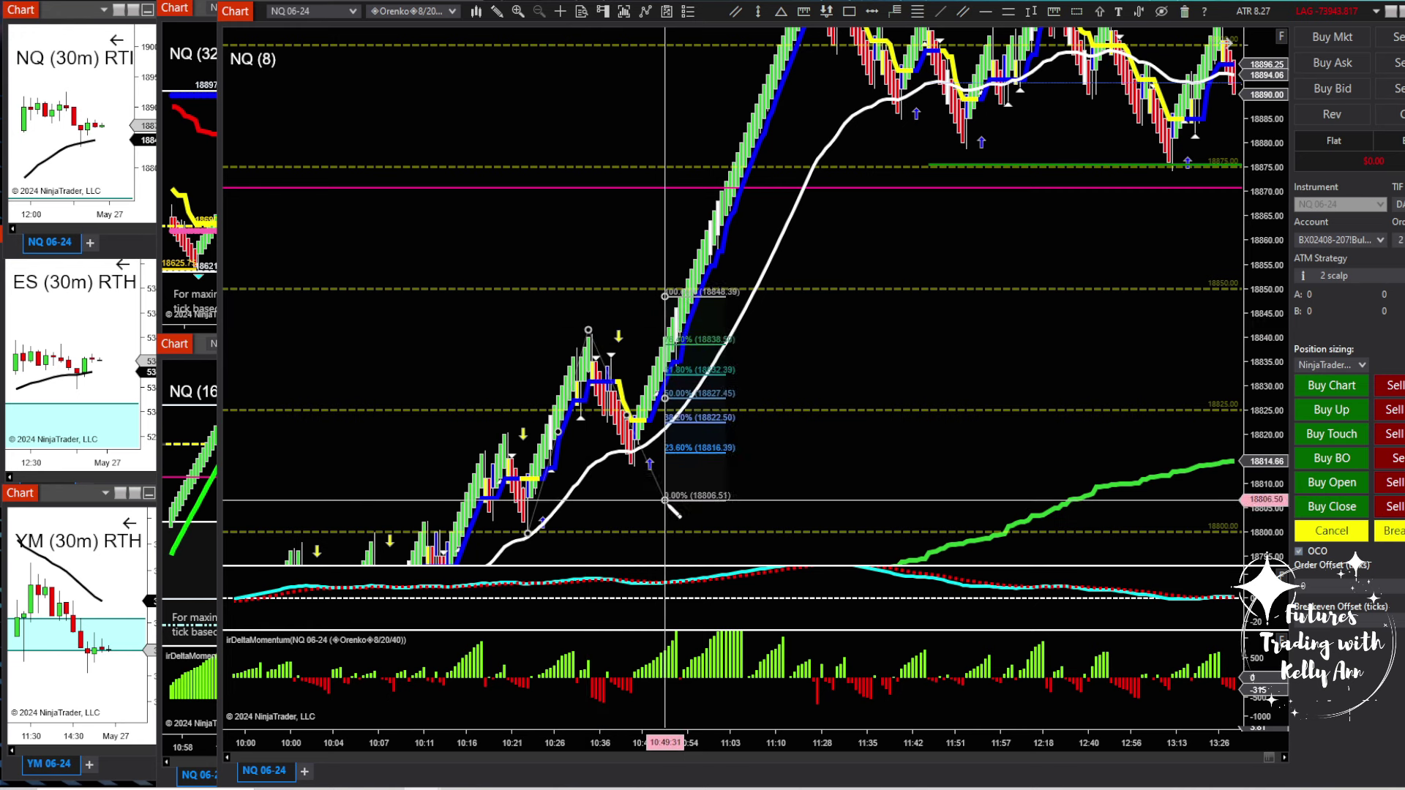
click(649, 463)
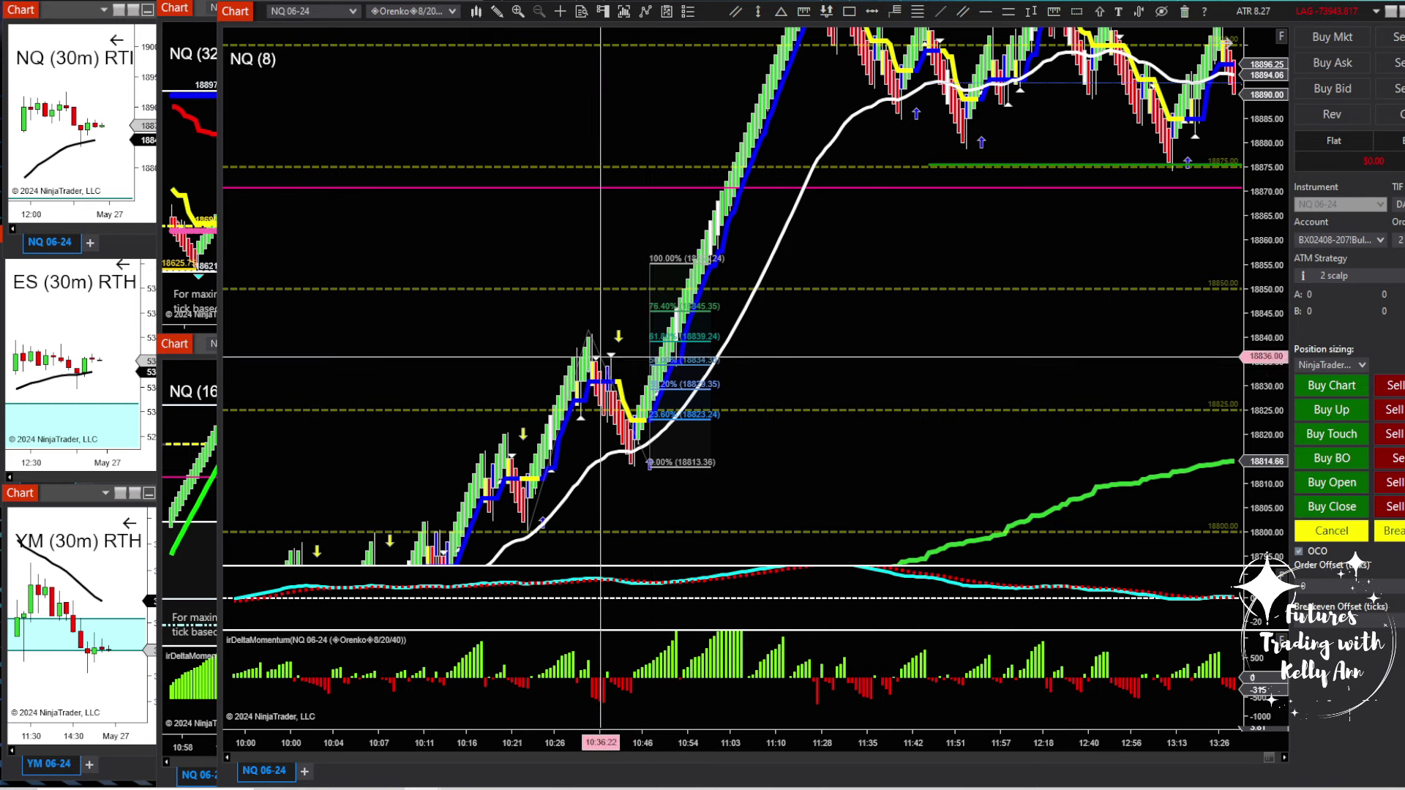
key(Delete)
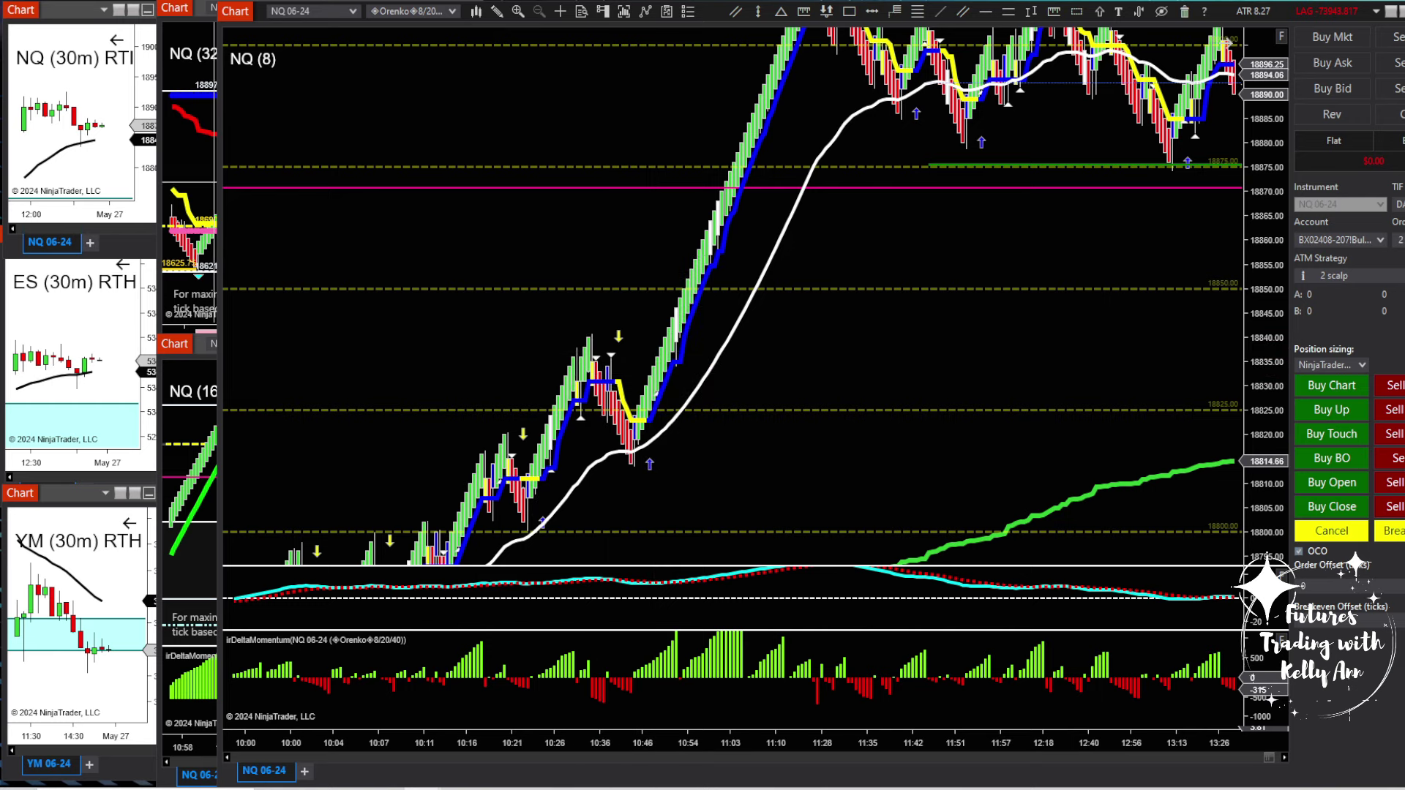
Widen the NQ (8) chart window and compress its price scale to fit the whole morning rally and the sideways range.
drag(218, 182, 152, 182)
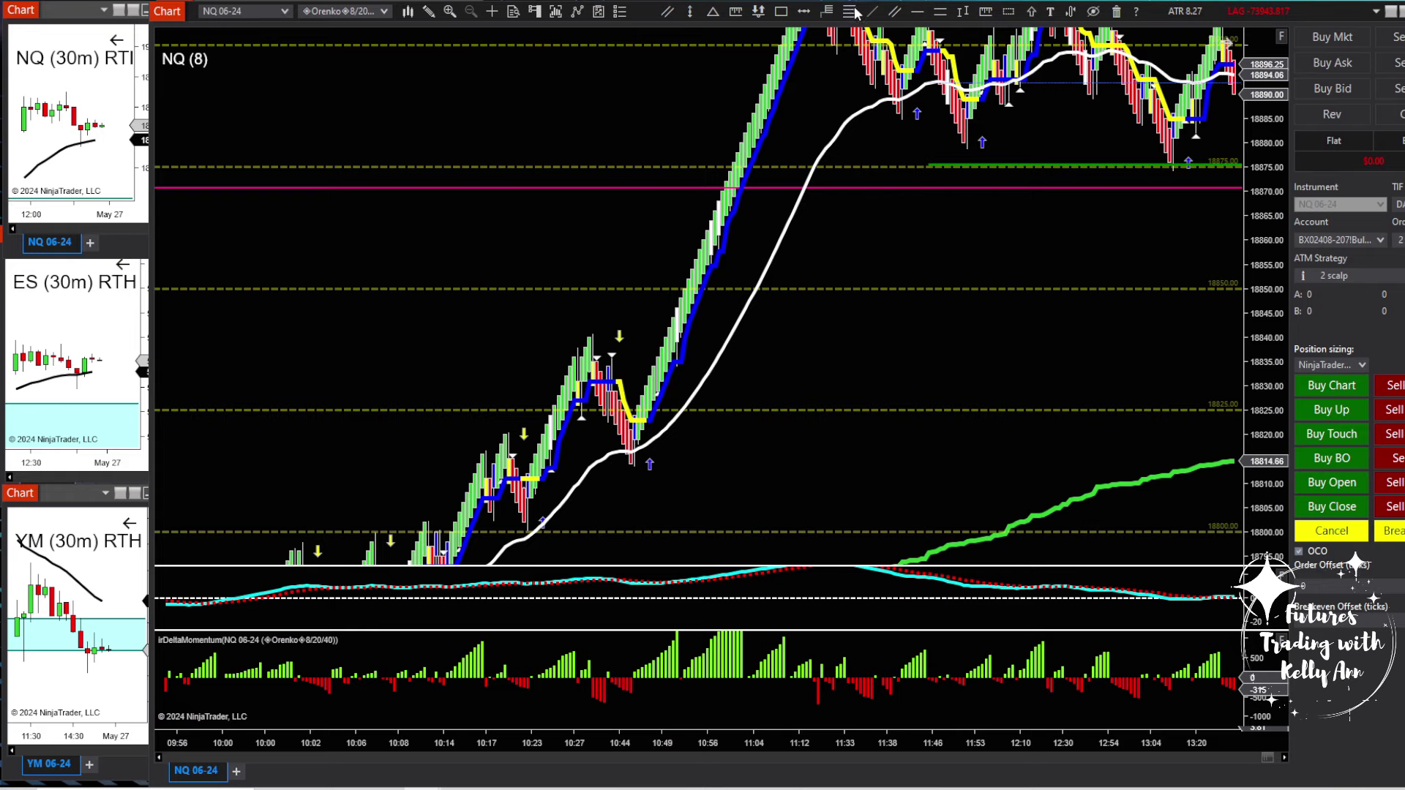
drag(1263, 115, 1246, 313)
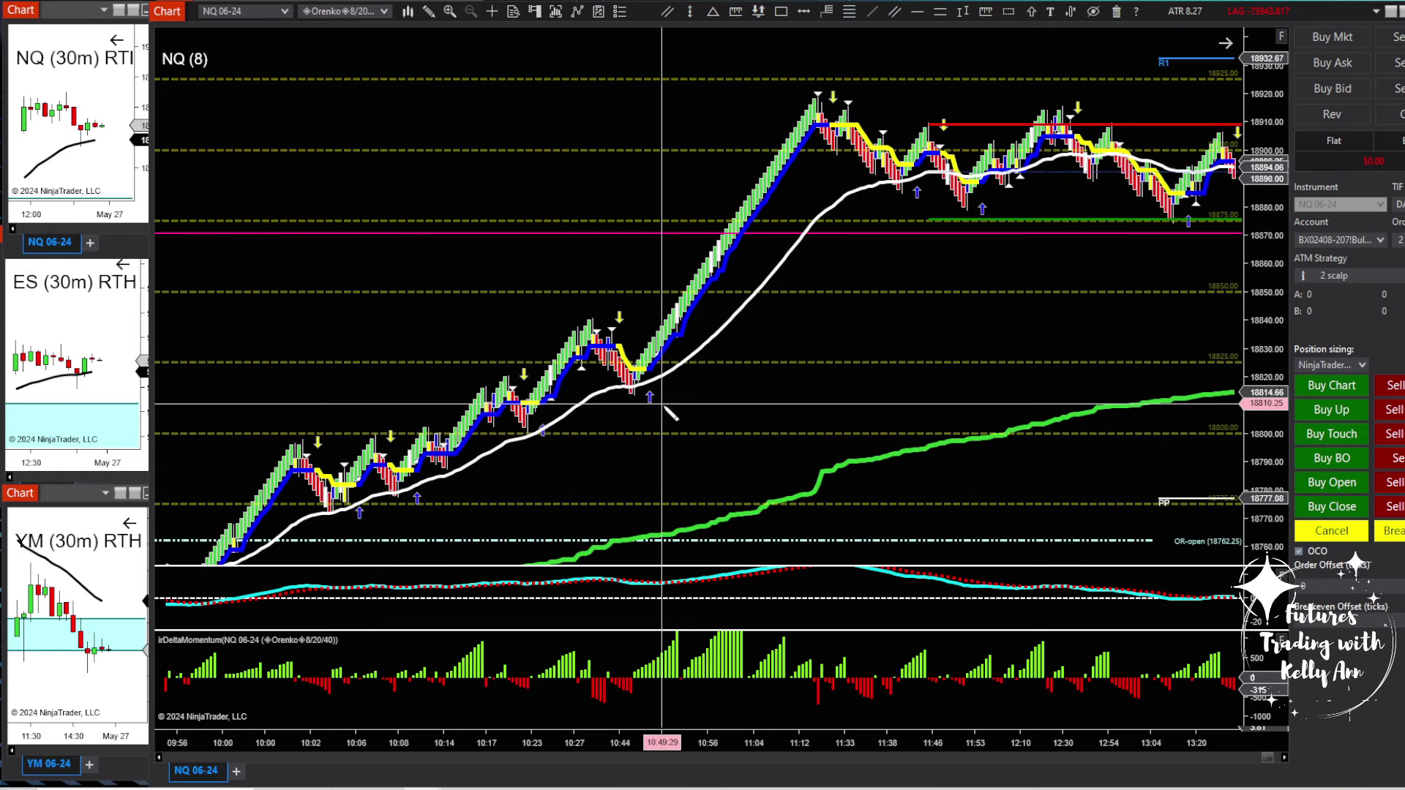
Draw a Fibonacci retracement over the main rally from about 18813 up to about 18921, and delete it.
drag(663, 395, 882, 89)
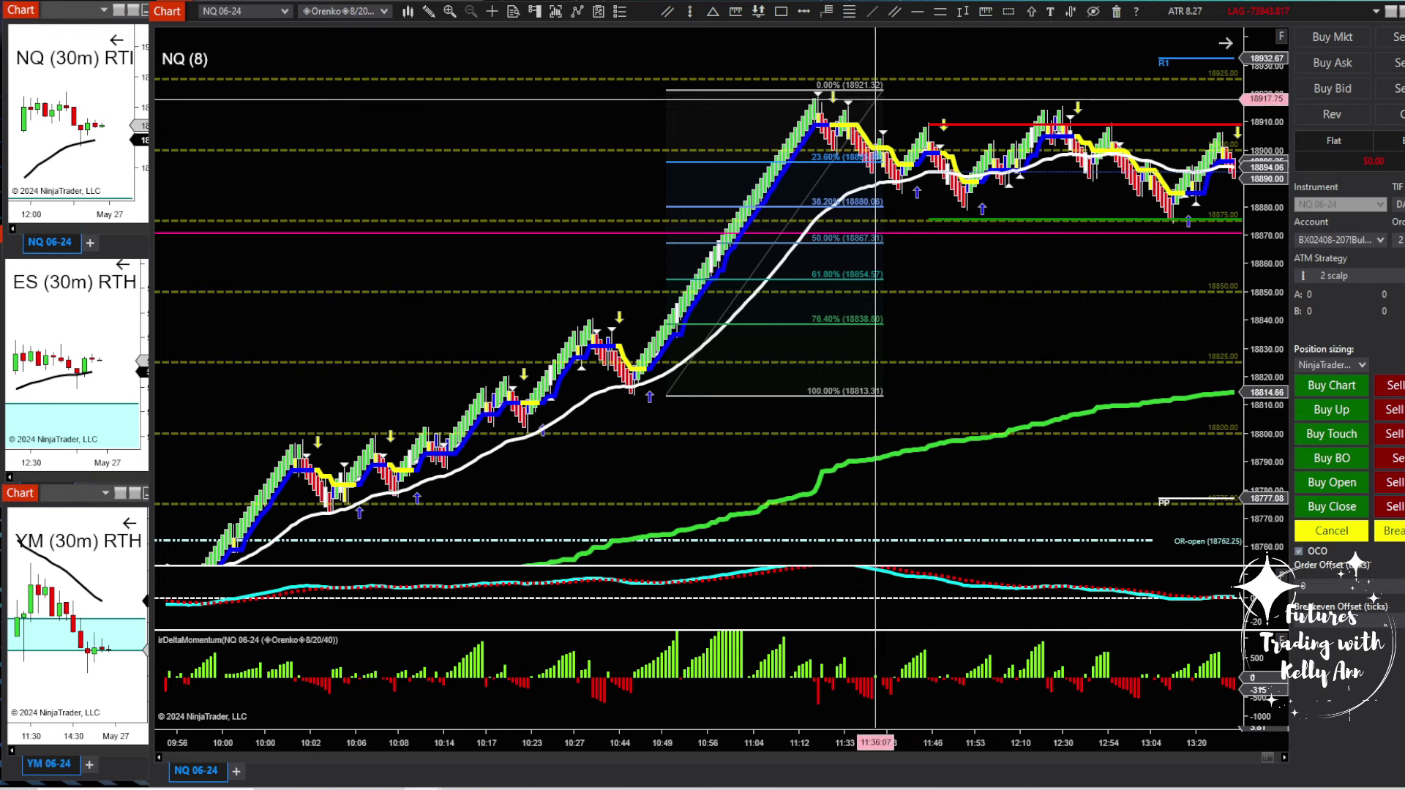
click(875, 99)
key(Delete)
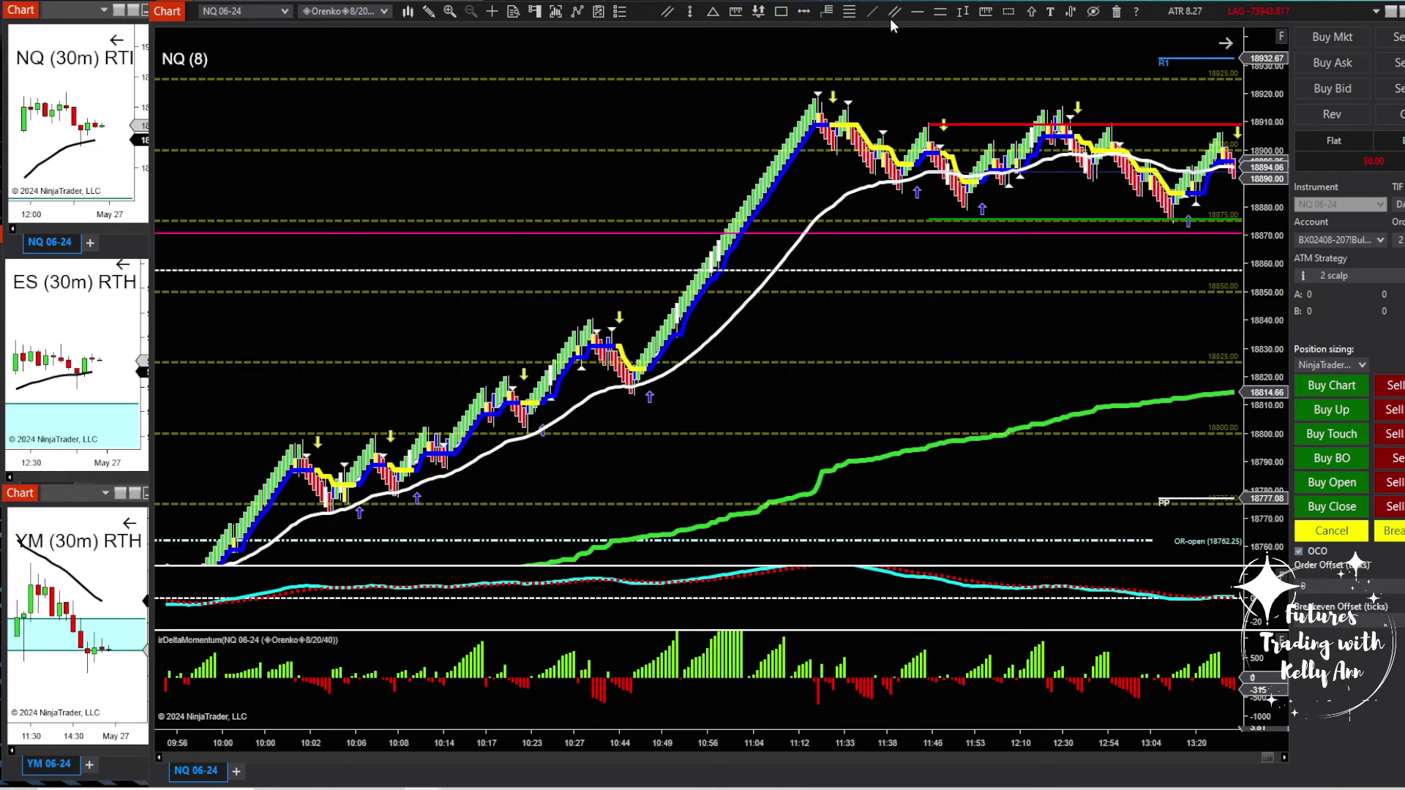
Try a line from the pullback low near 18778.50 up to the sideways range, and remove it.
click(412, 492)
click(1026, 167)
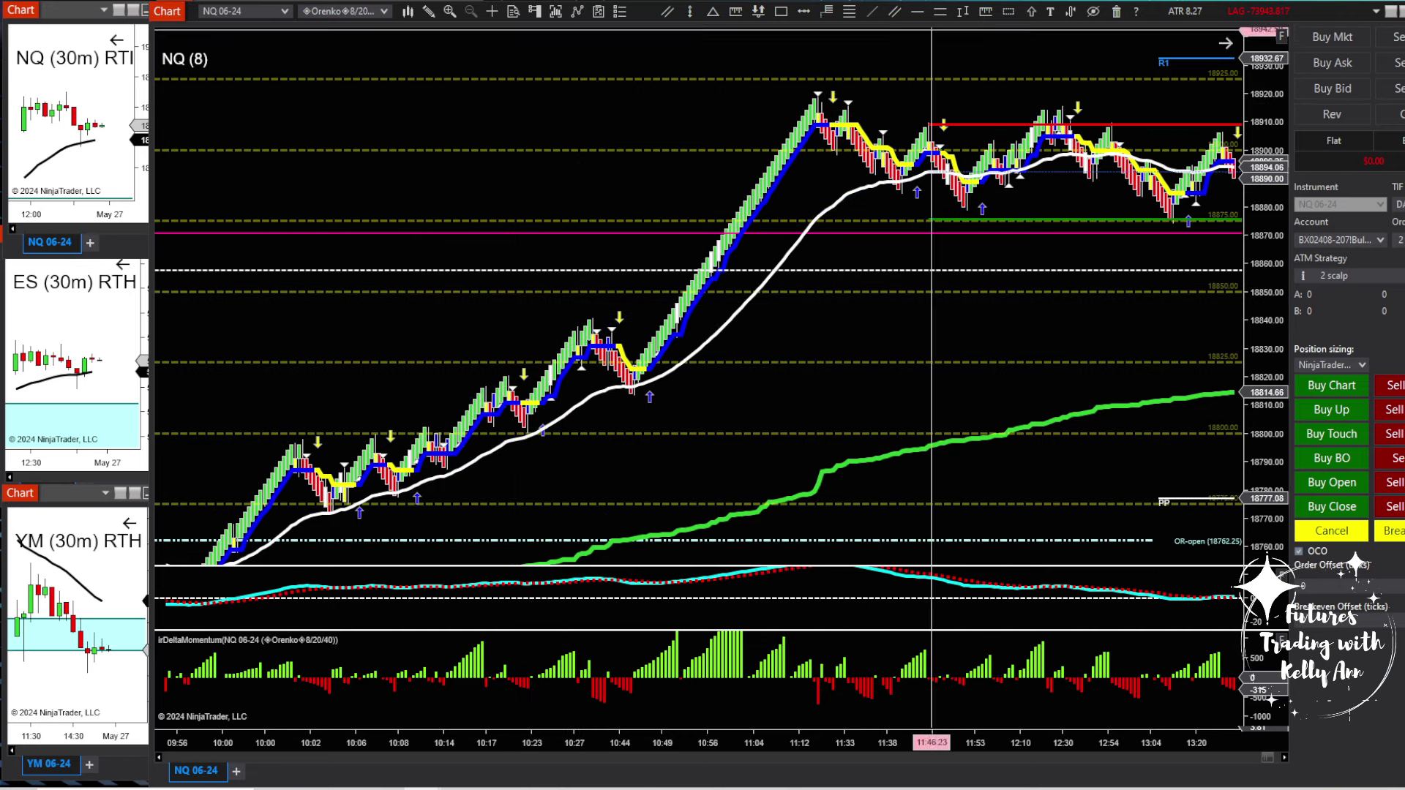
Draw a rising support line under the rally's pullback lows and a rising resistance line from the 10:00 swing high to the 11:46 high.
click(667, 12)
click(413, 492)
click(1048, 161)
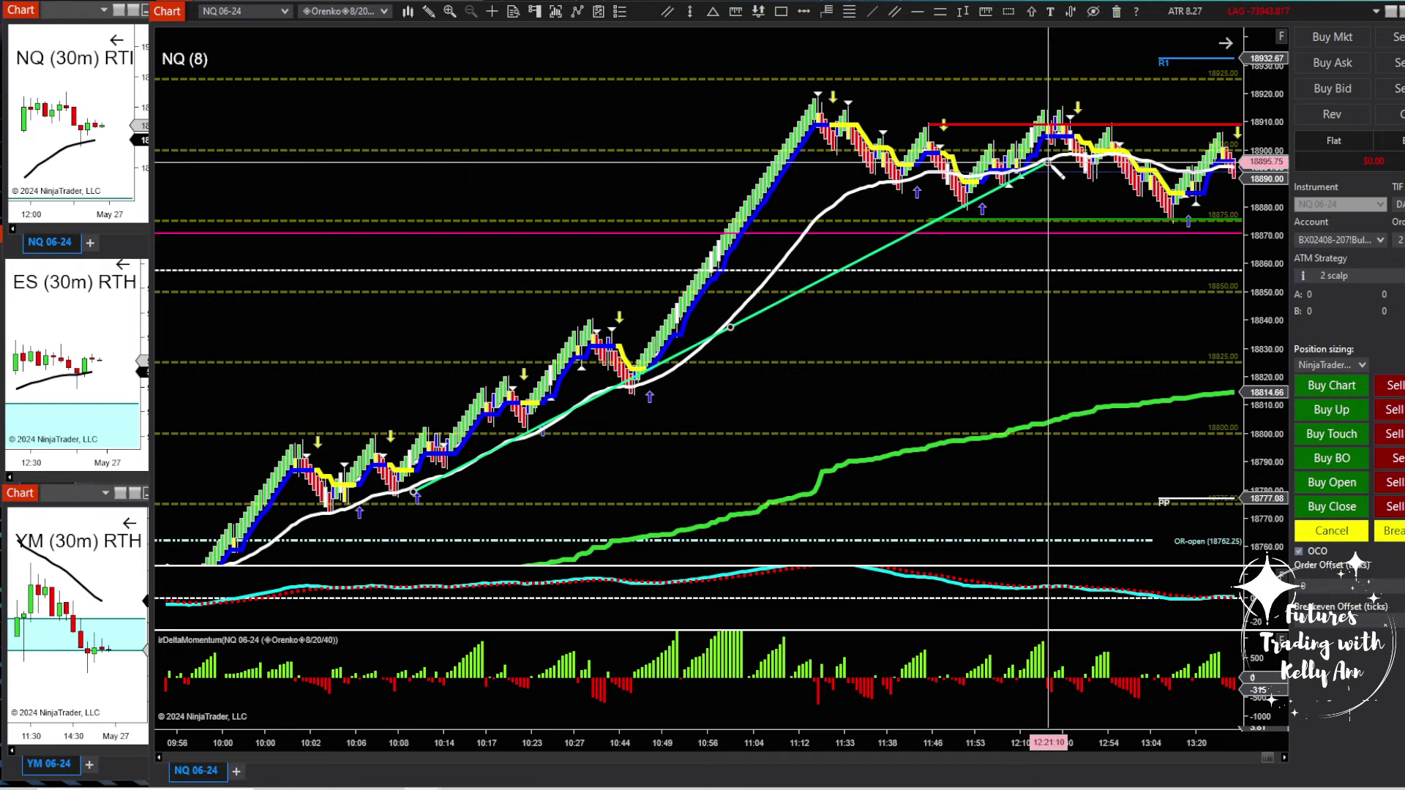
click(933, 121)
click(300, 448)
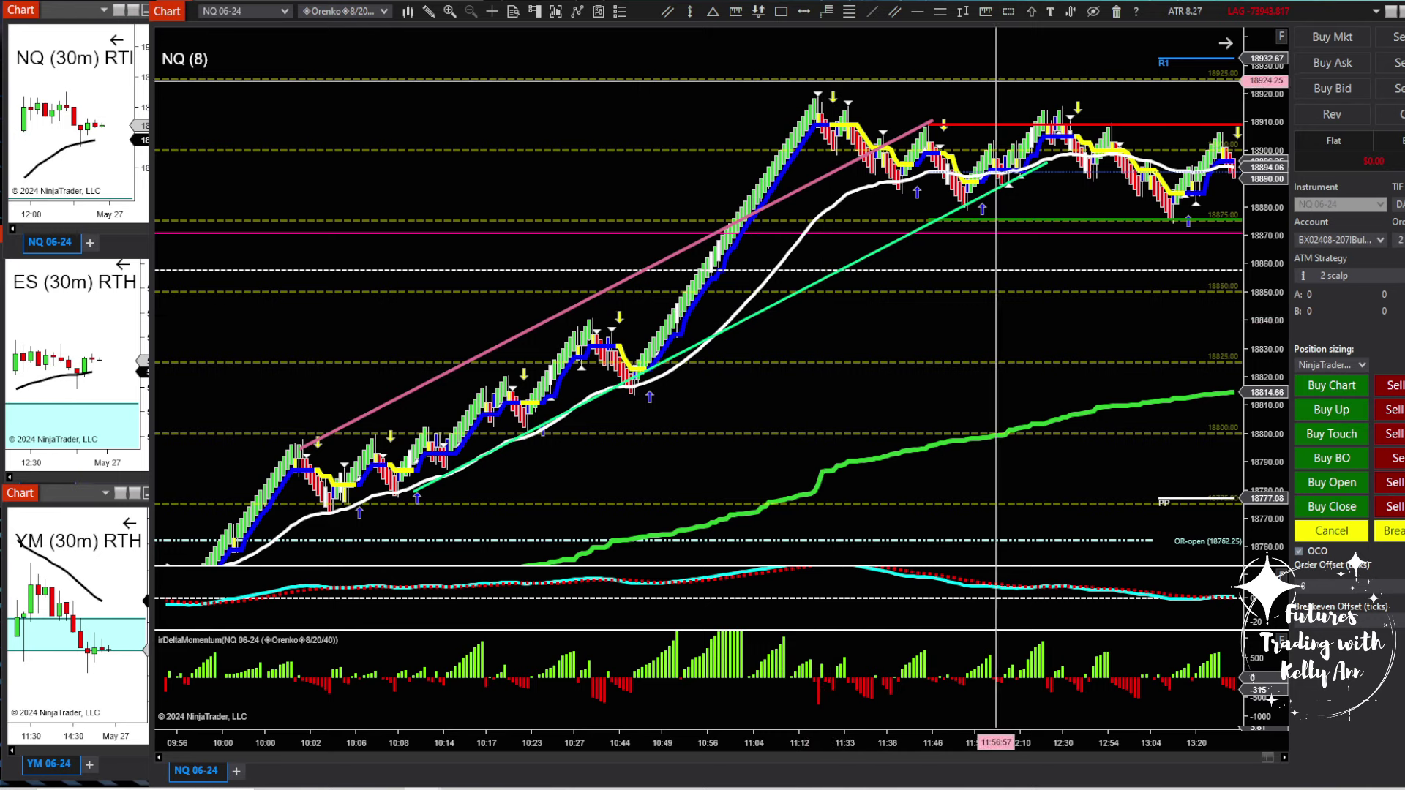
Hide and show all the drawings, remove every drawing from the NQ (8) chart, and review the text label choices.
click(1092, 12)
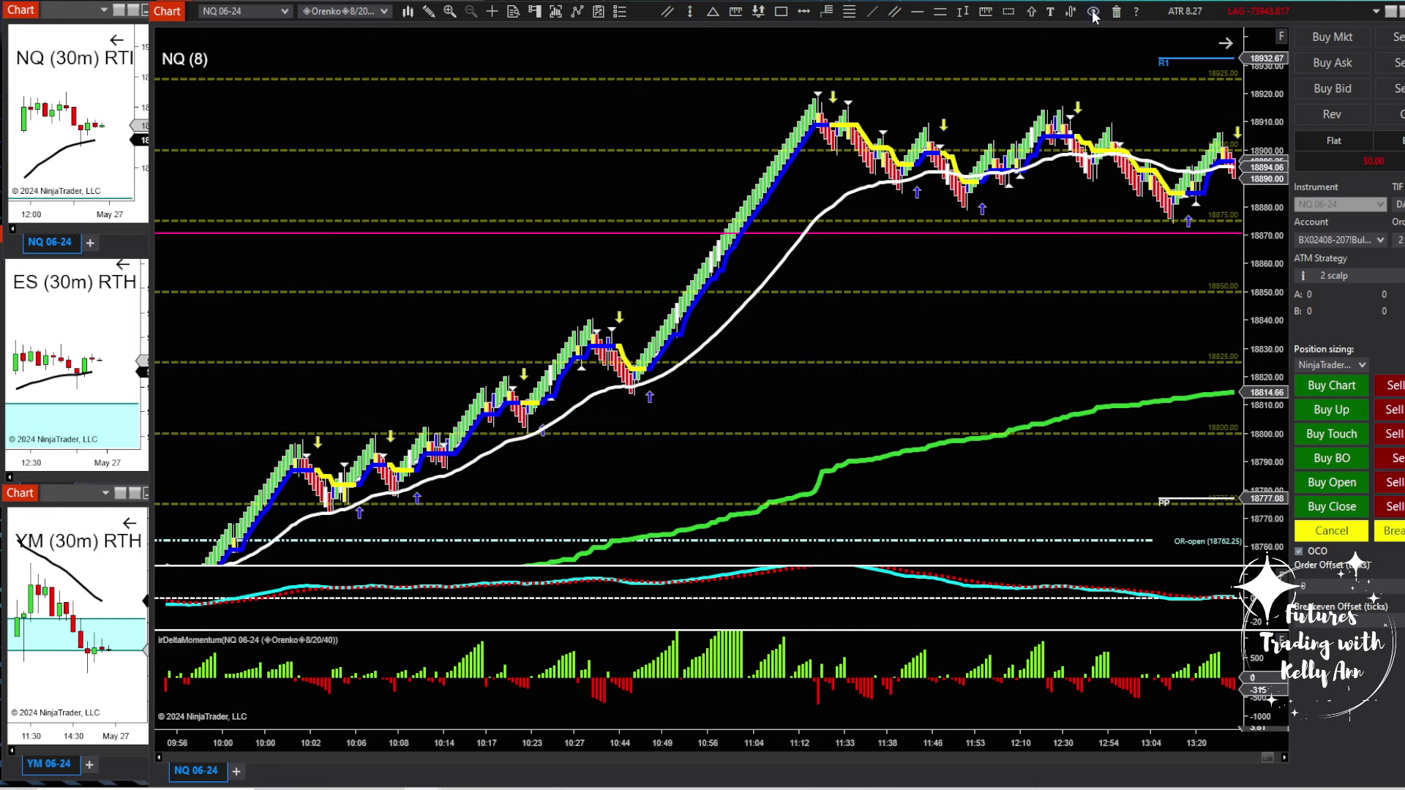
click(1093, 11)
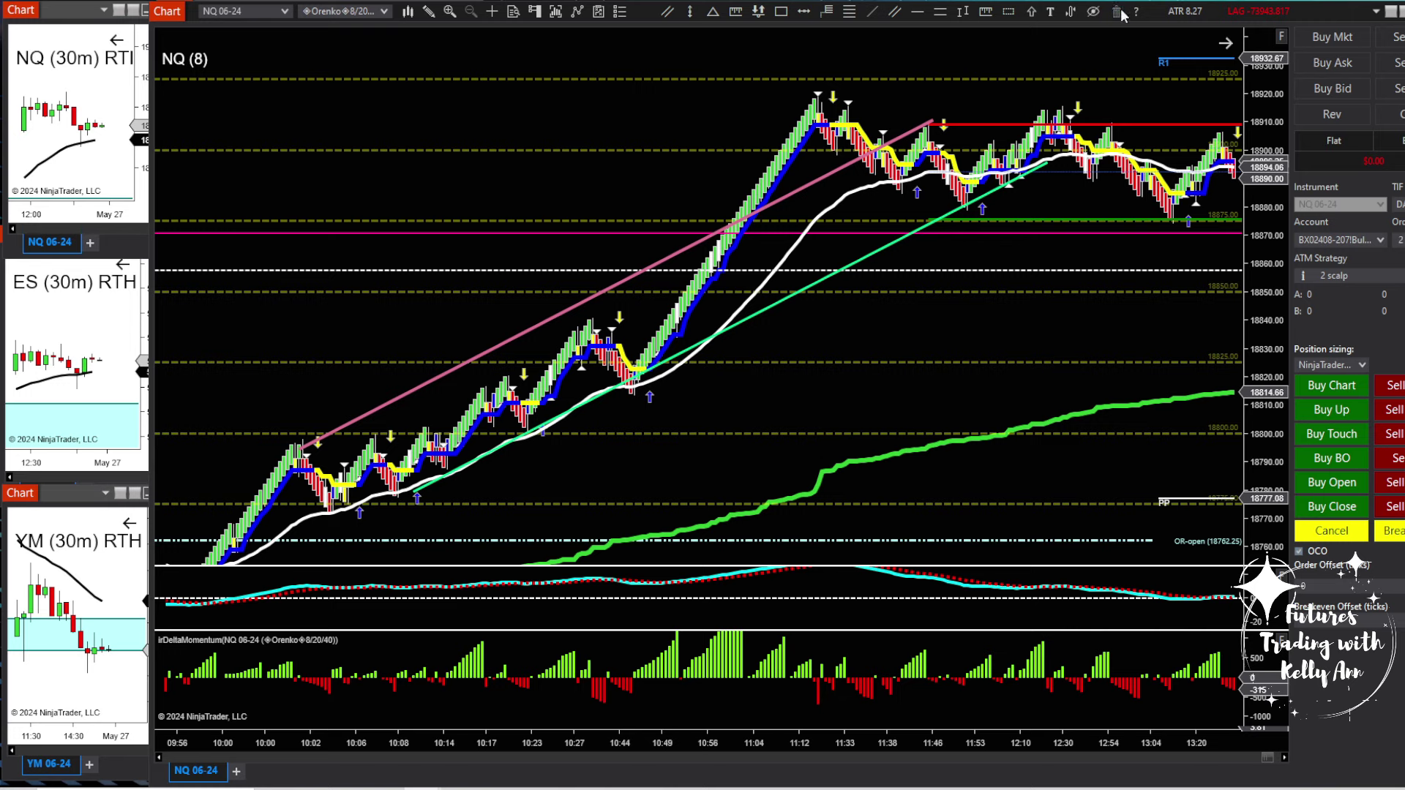
click(1118, 11)
click(819, 425)
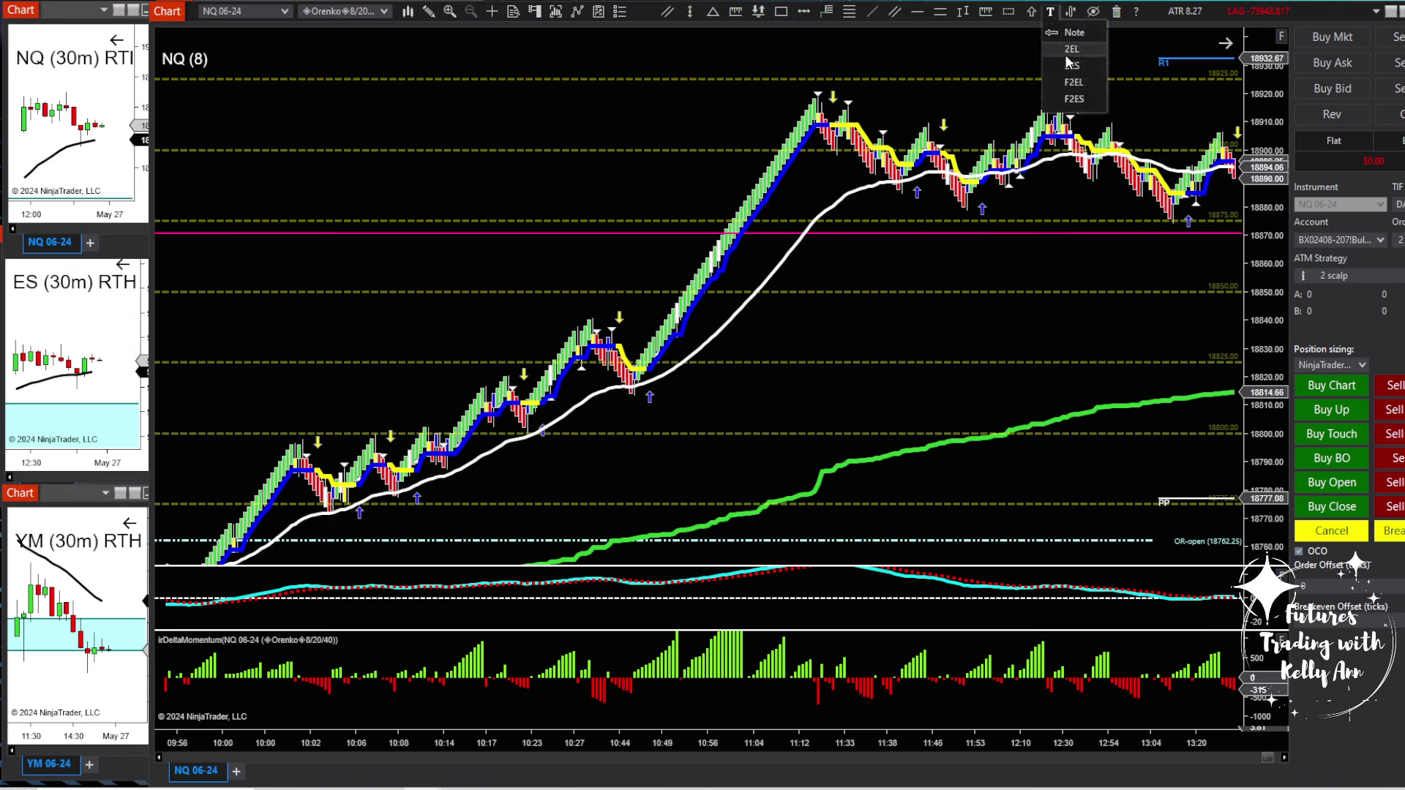
click(997, 233)
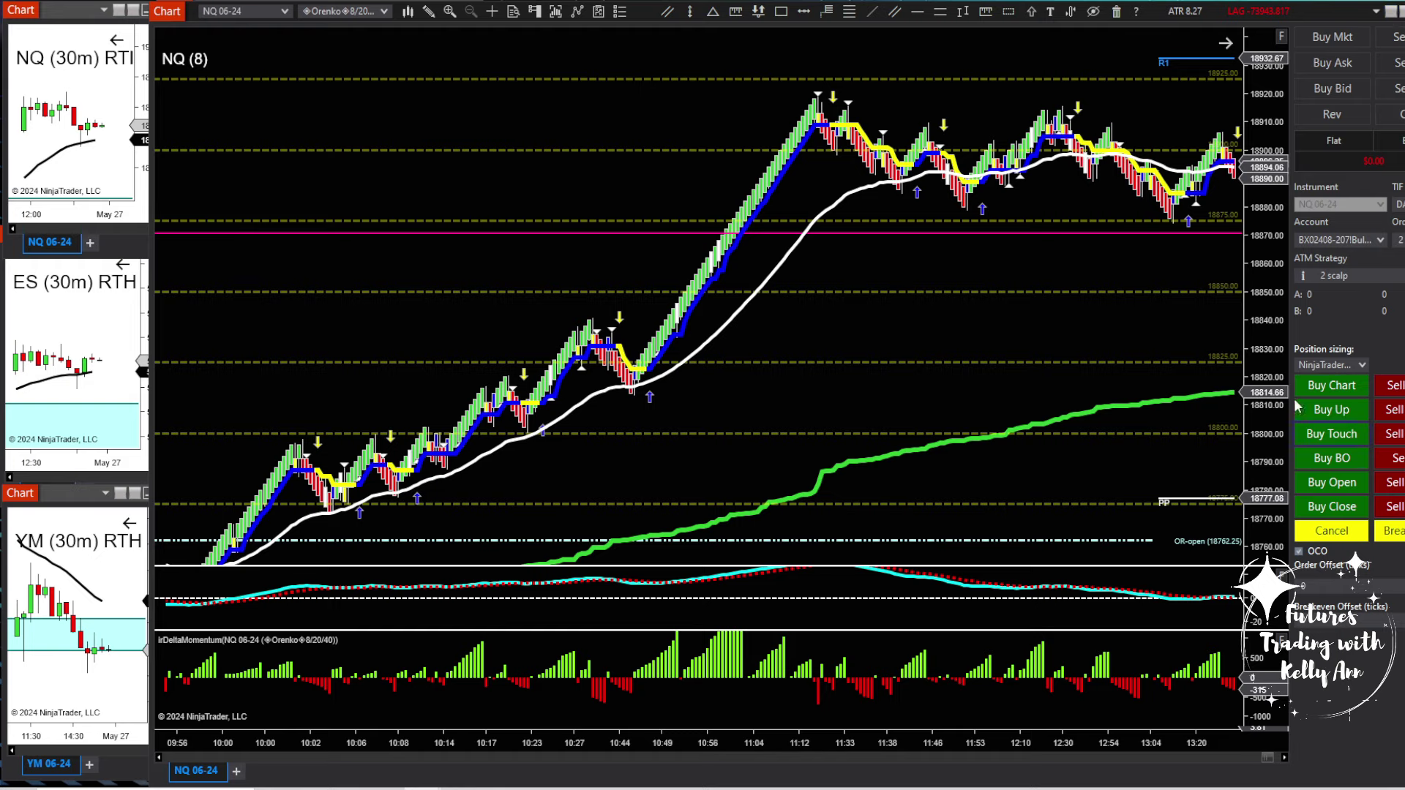
Draw a horizontal price region across the chart at the afternoon selloff low, from about 18836 to about 18840.
drag(1191, 319, 1072, 302)
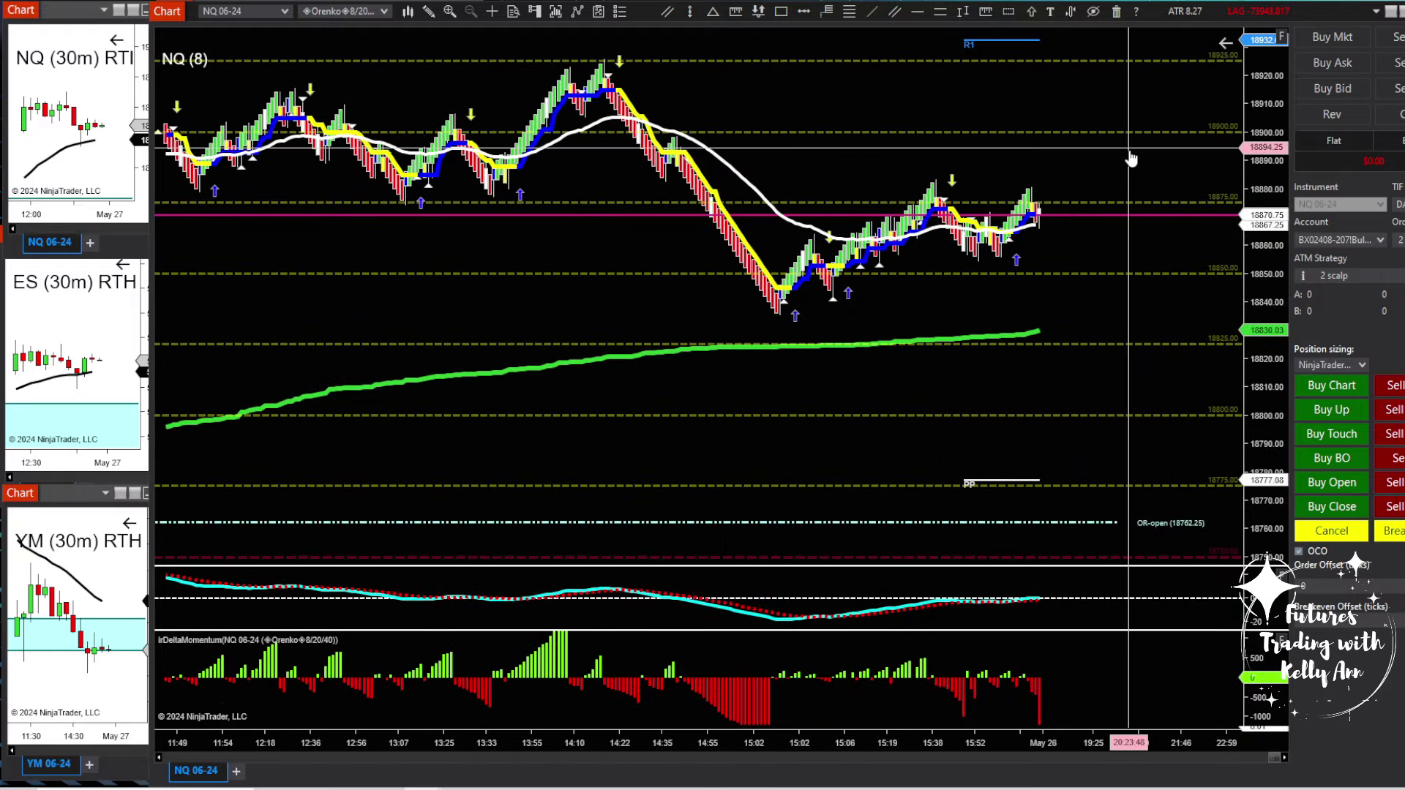
drag(1130, 156, 1113, 235)
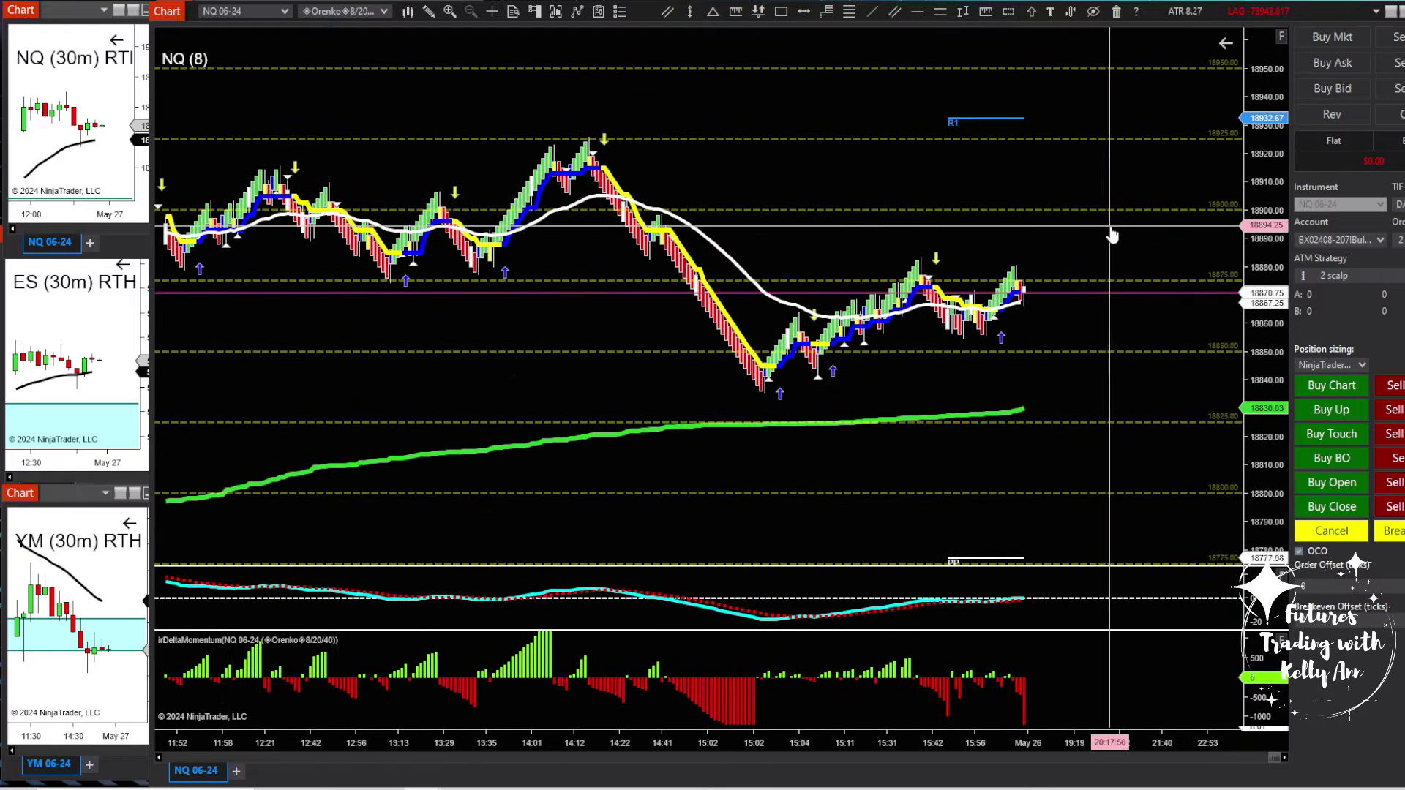
drag(1266, 288, 1266, 232)
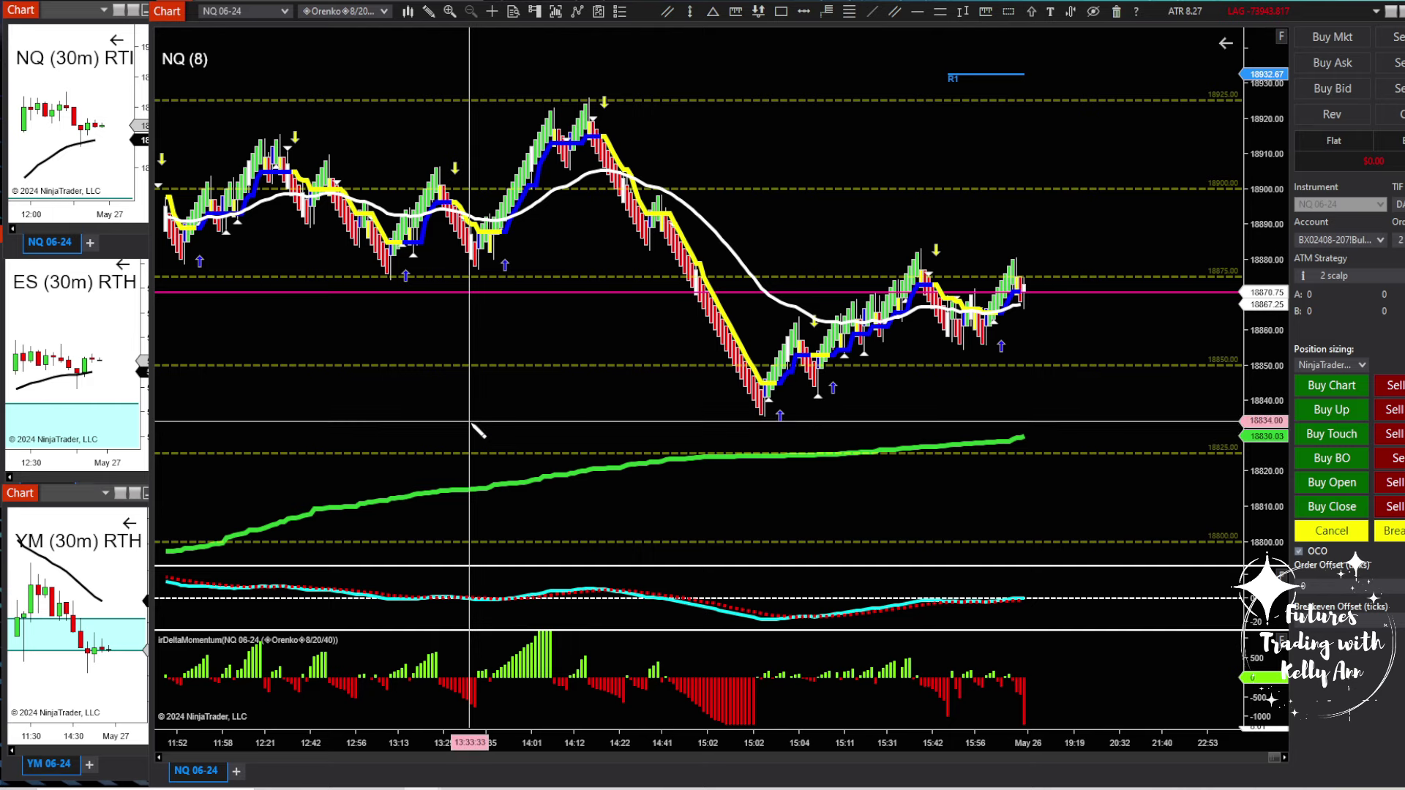
click(697, 415)
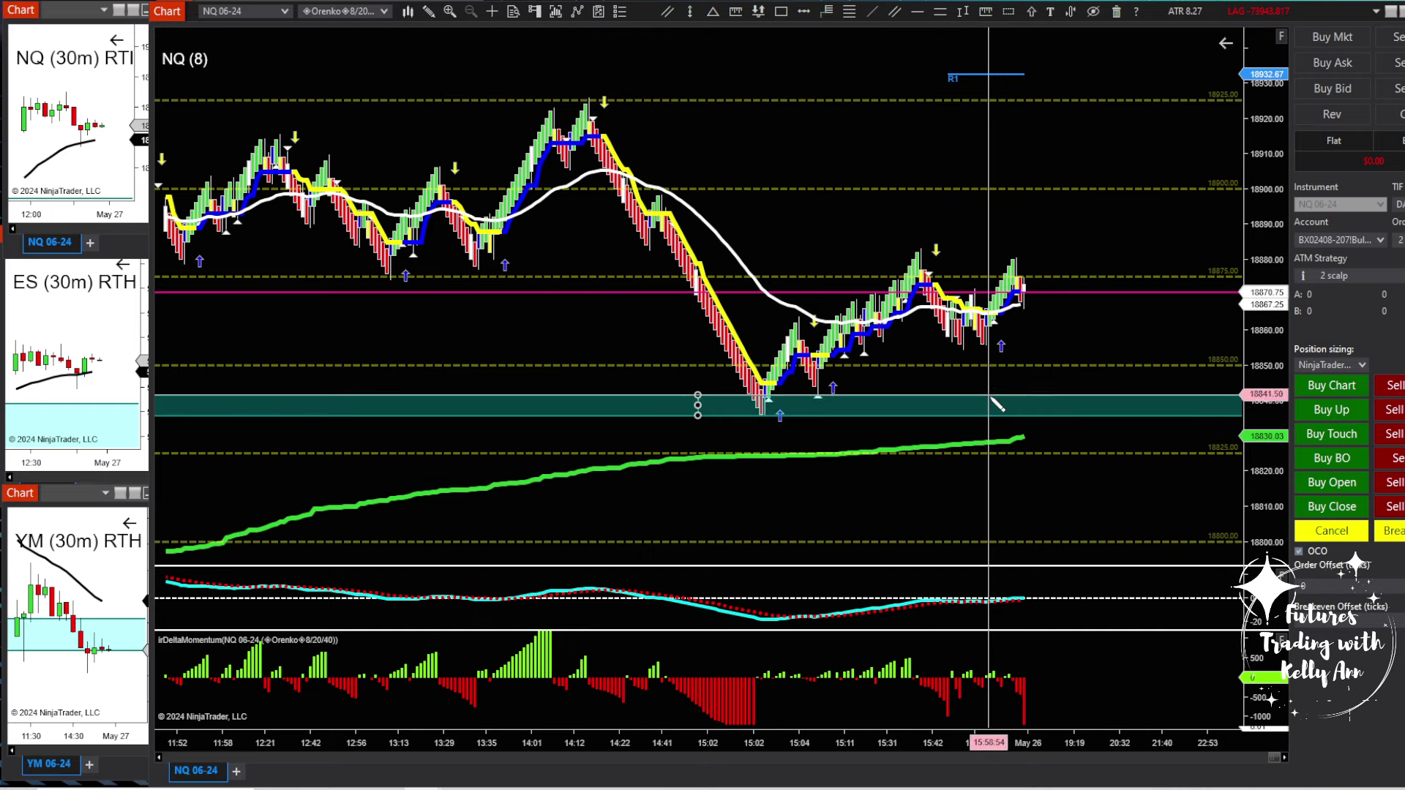
click(989, 403)
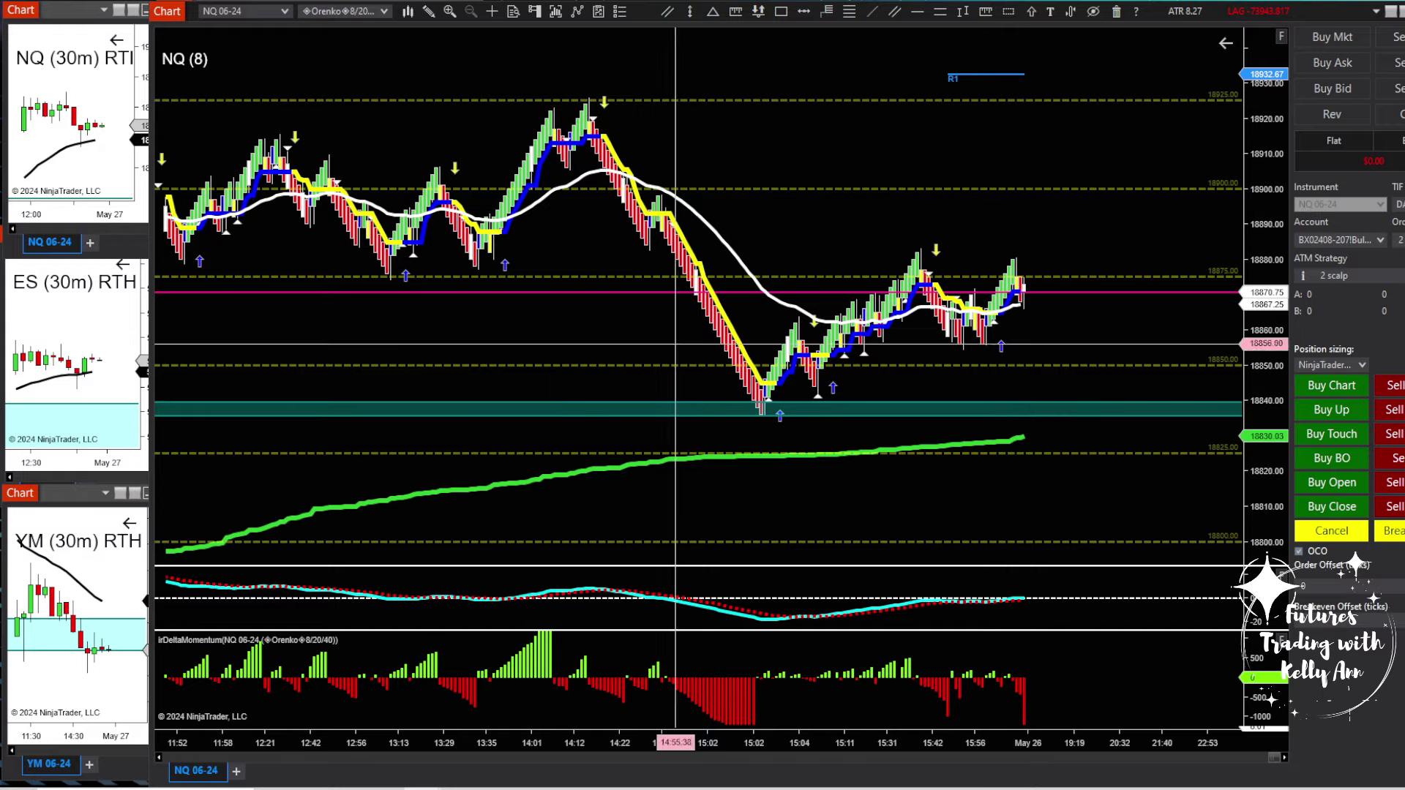
Move the teal price region up to the sideways range's swing lows, at about 18877 to 18881.
scroll(1088, 314, up, 10)
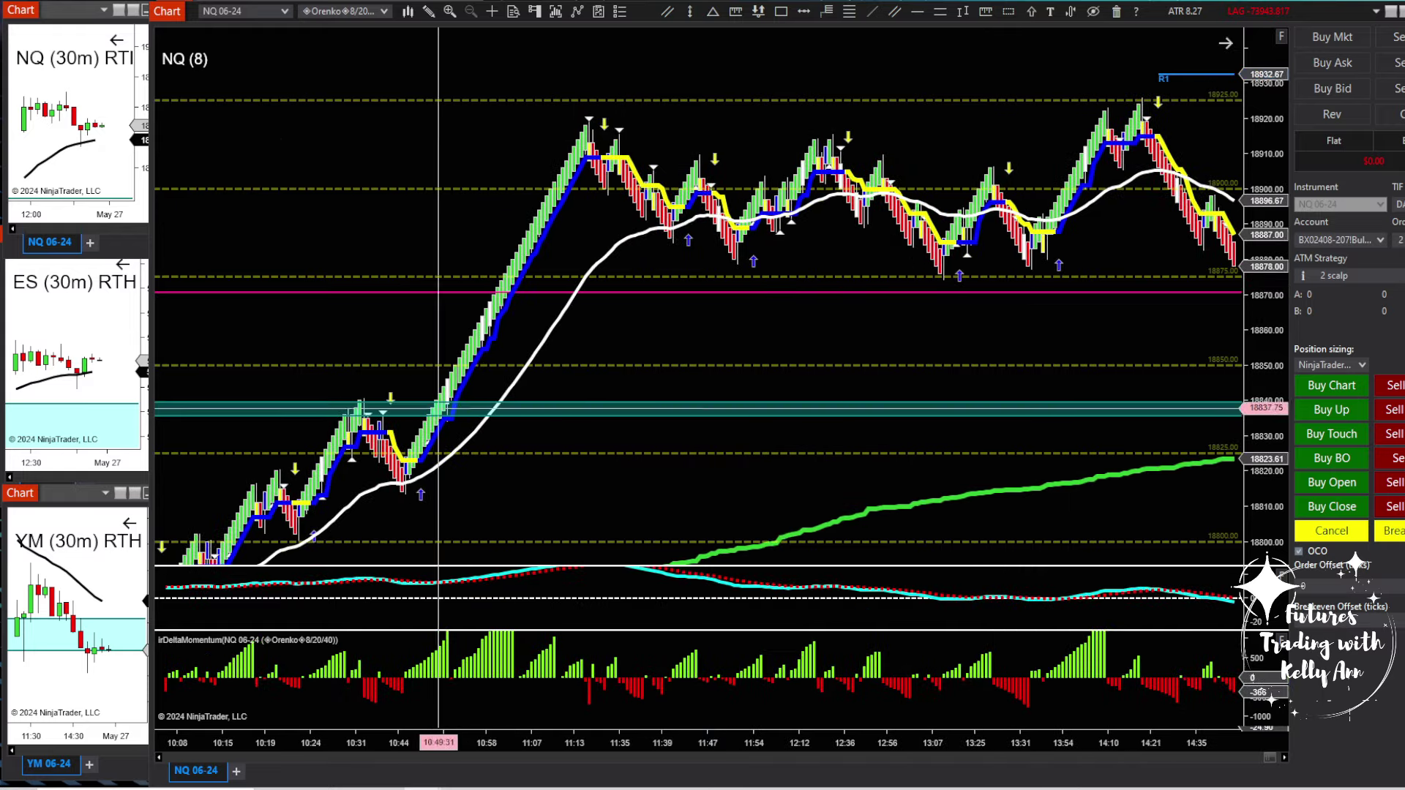
drag(434, 745, 323, 708)
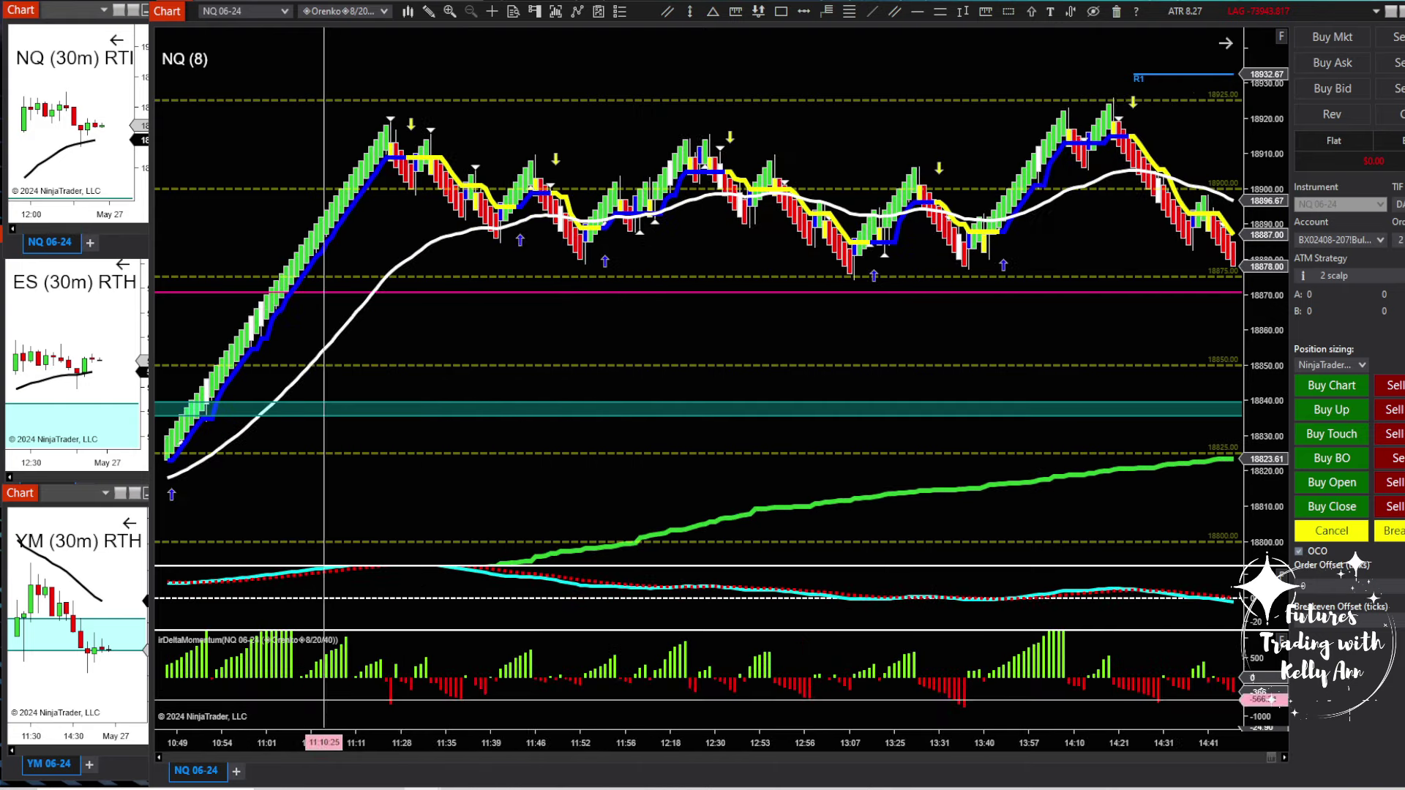
drag(1036, 415, 1008, 269)
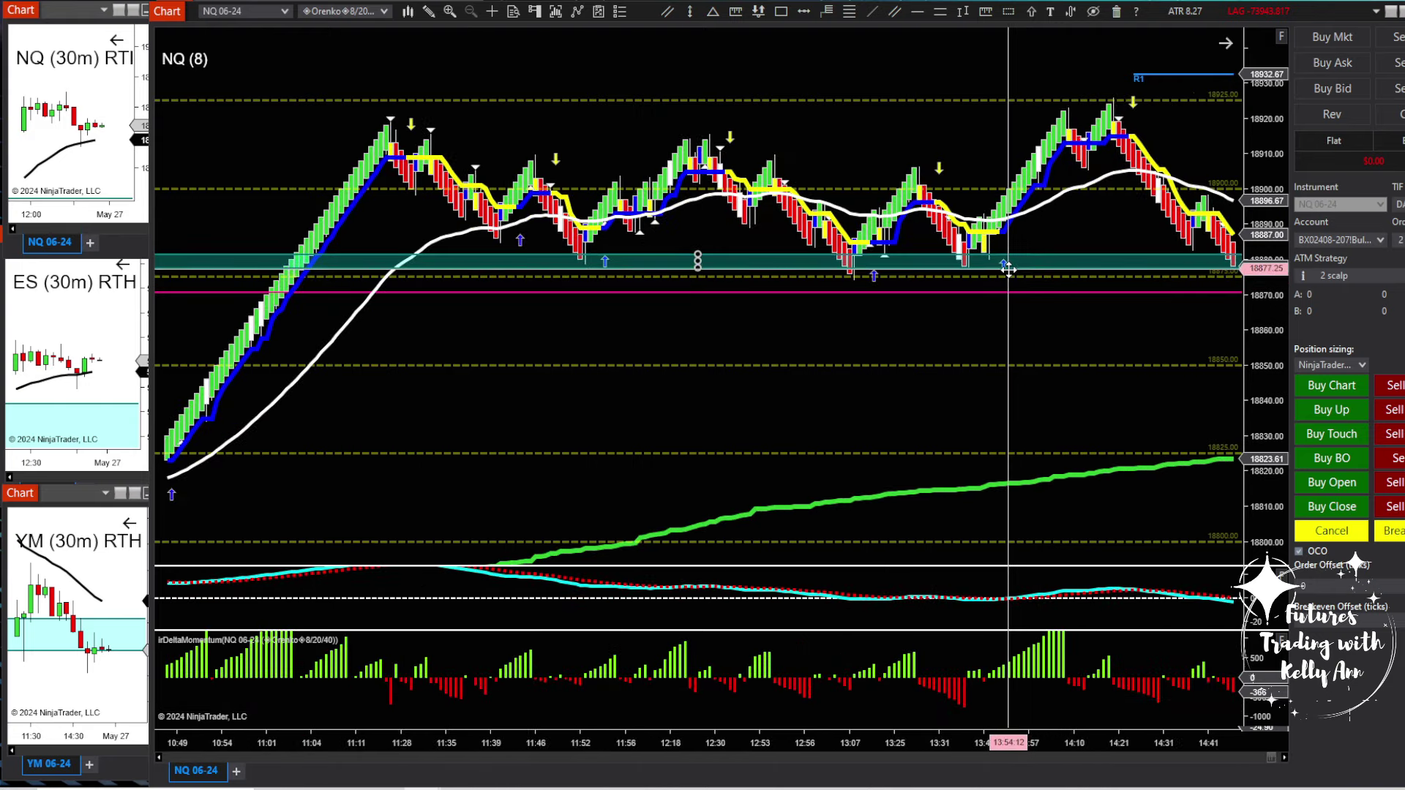
mouse_move(1082, 344)
mouse_down()
mouse_move(774, 304)
mouse_move(1088, 345)
mouse_up()
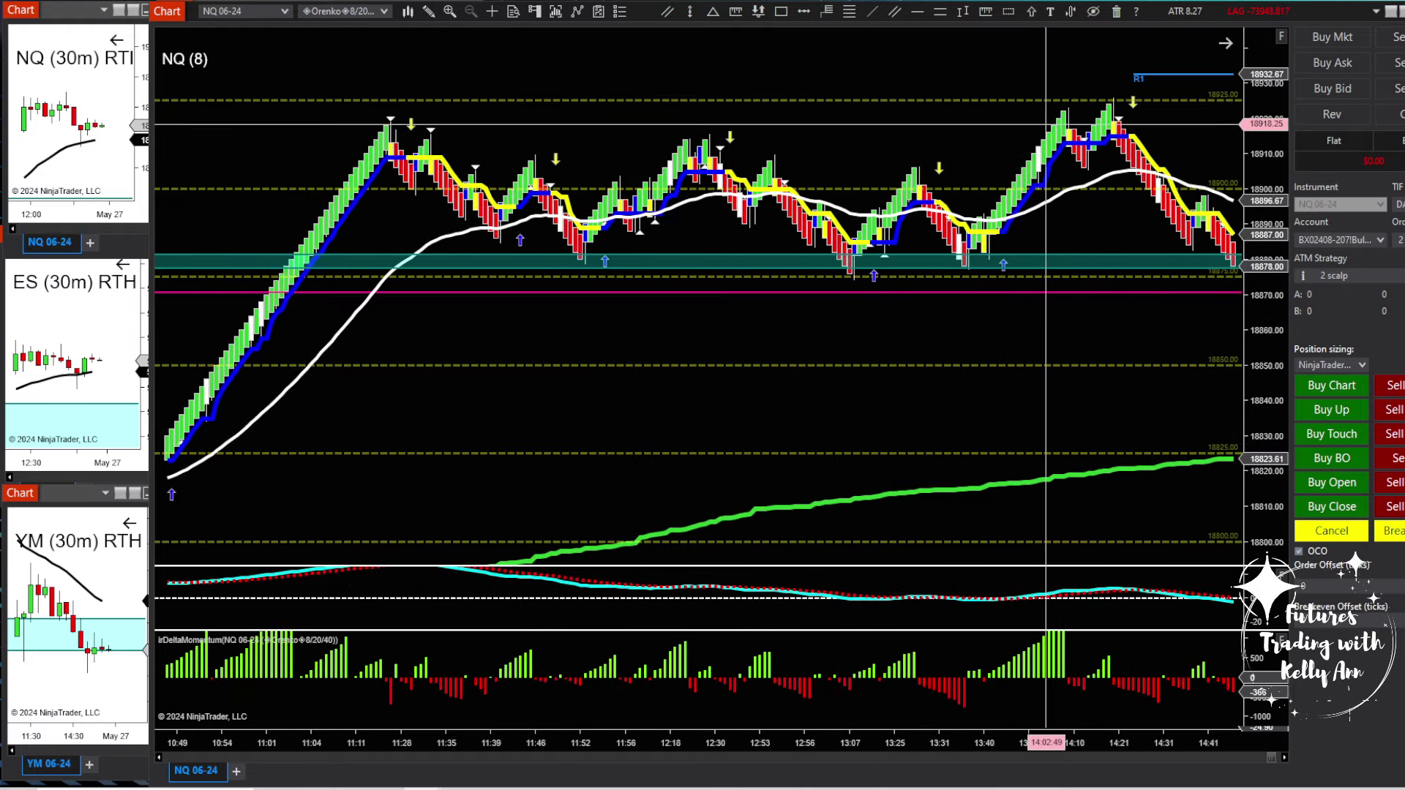
Examine how the late-session recovery highs meet the teal region and the 18875 round-number level, with the bars enlarged.
drag(1020, 132, 757, 150)
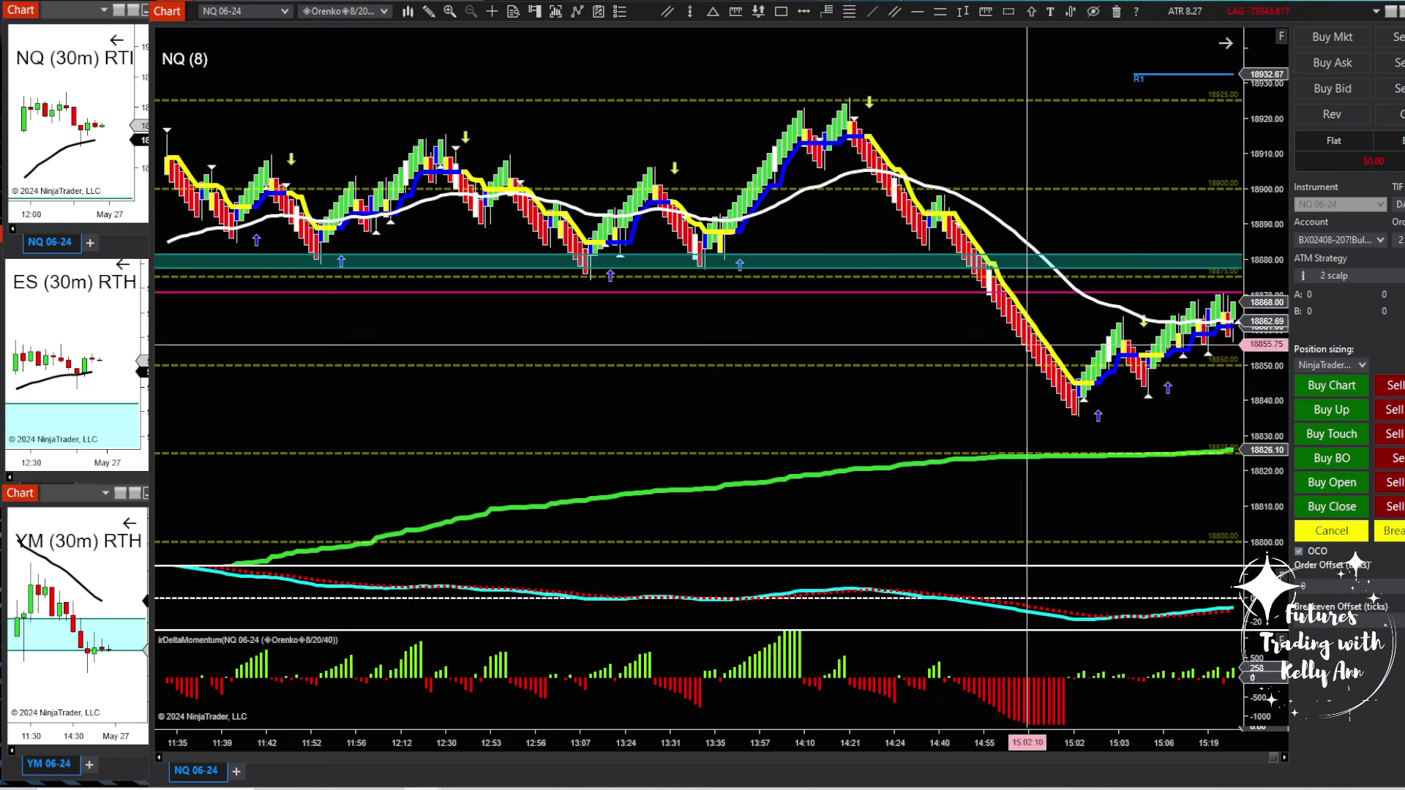
drag(1276, 415, 1292, 327)
scroll(928, 350, down, 10)
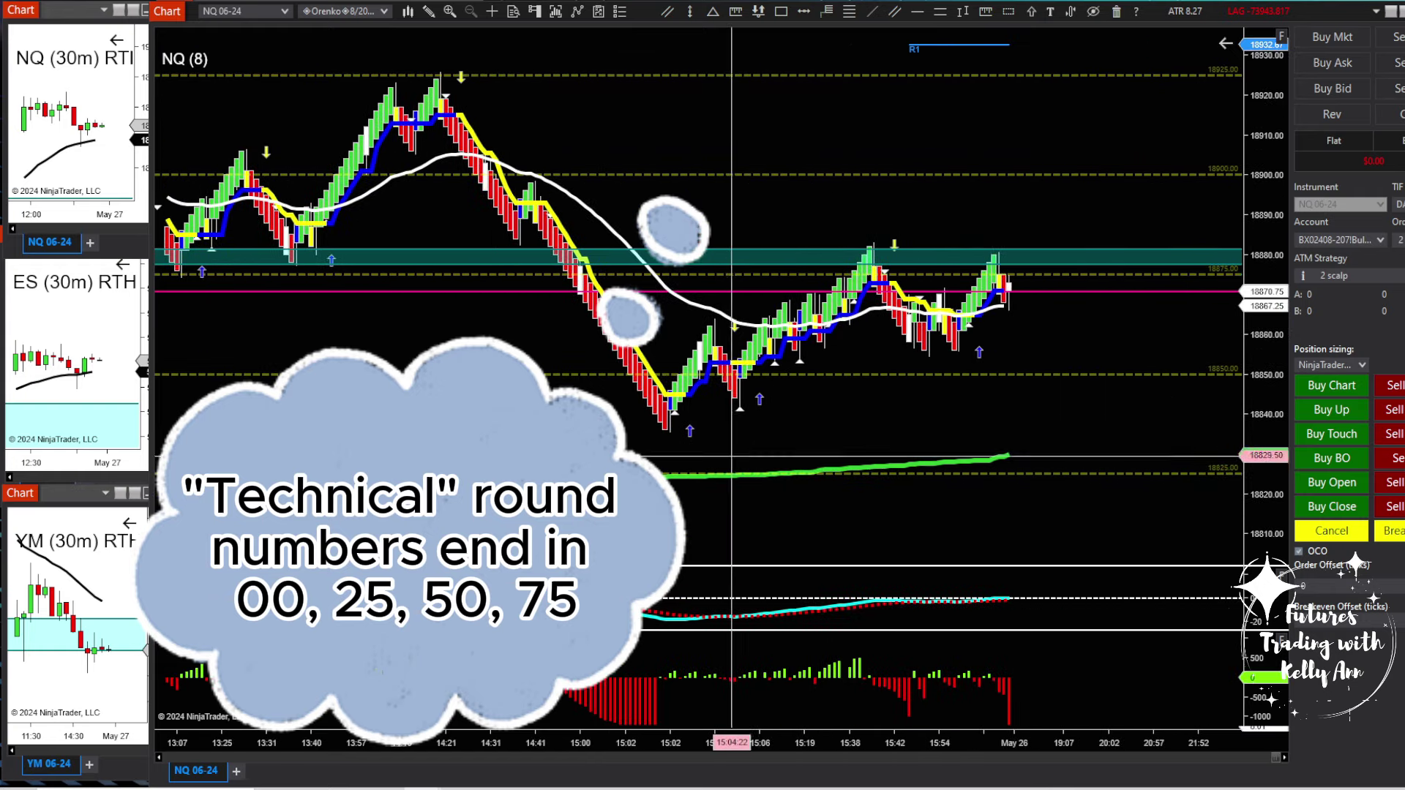
scroll(881, 745, down, 3)
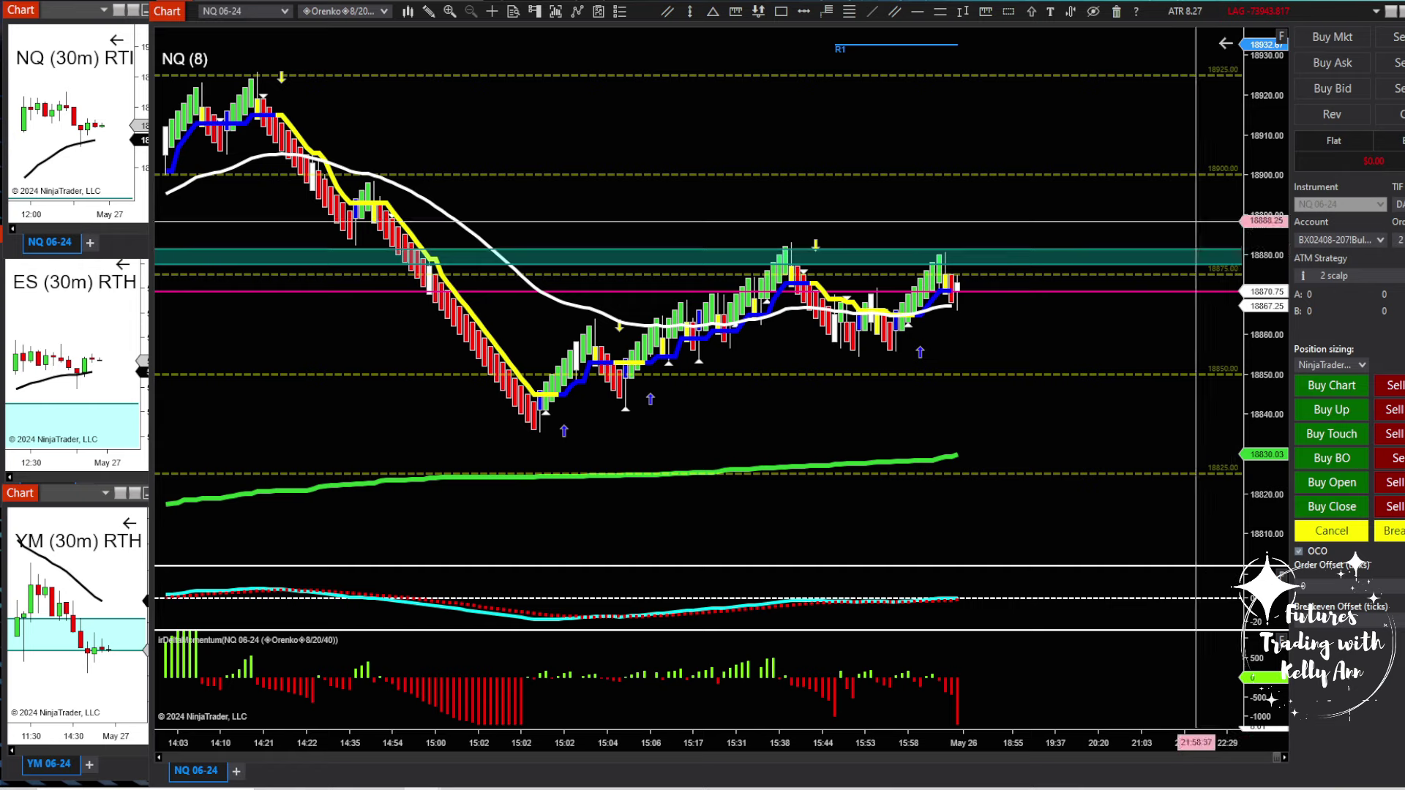
drag(1260, 253, 1299, 151)
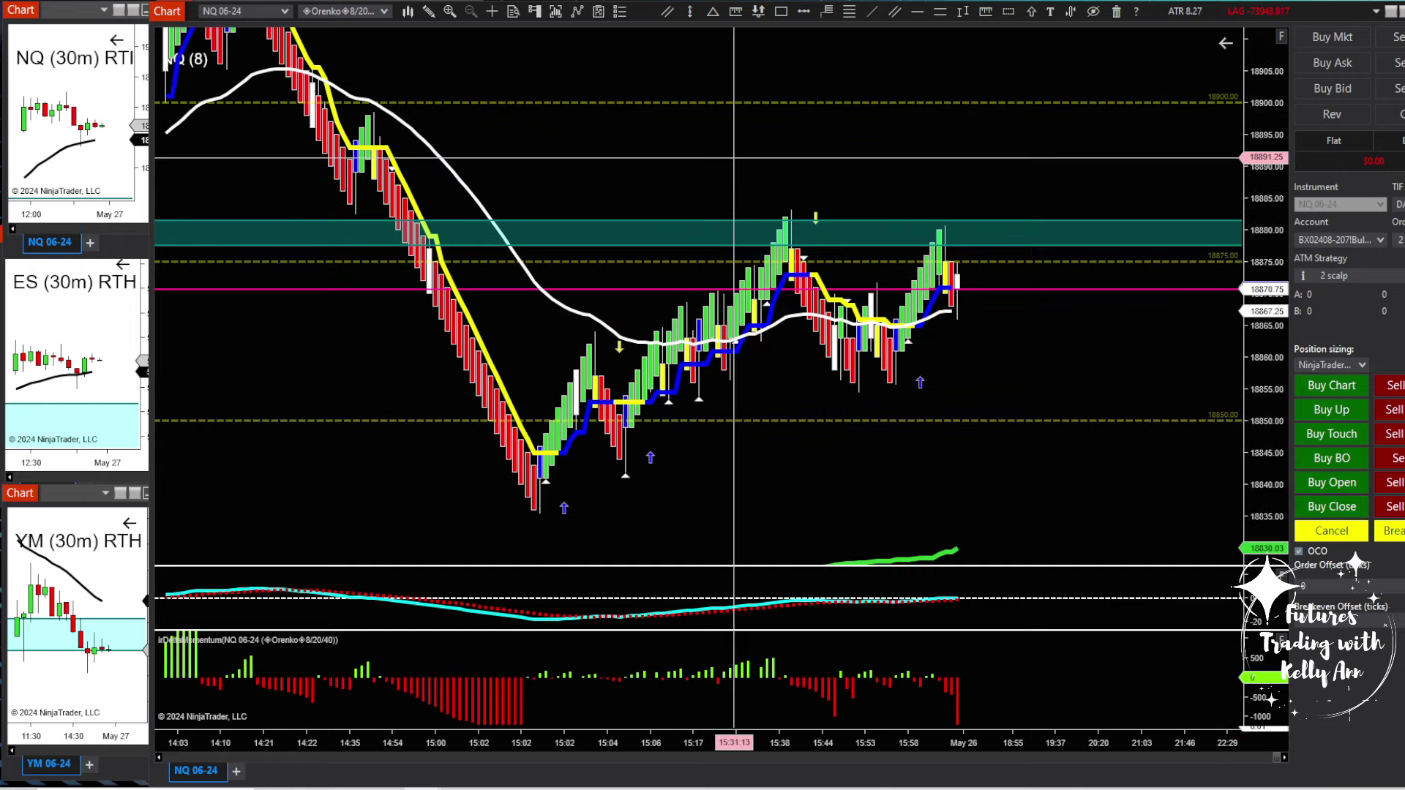
drag(737, 161, 1020, 172)
drag(922, 742, 676, 739)
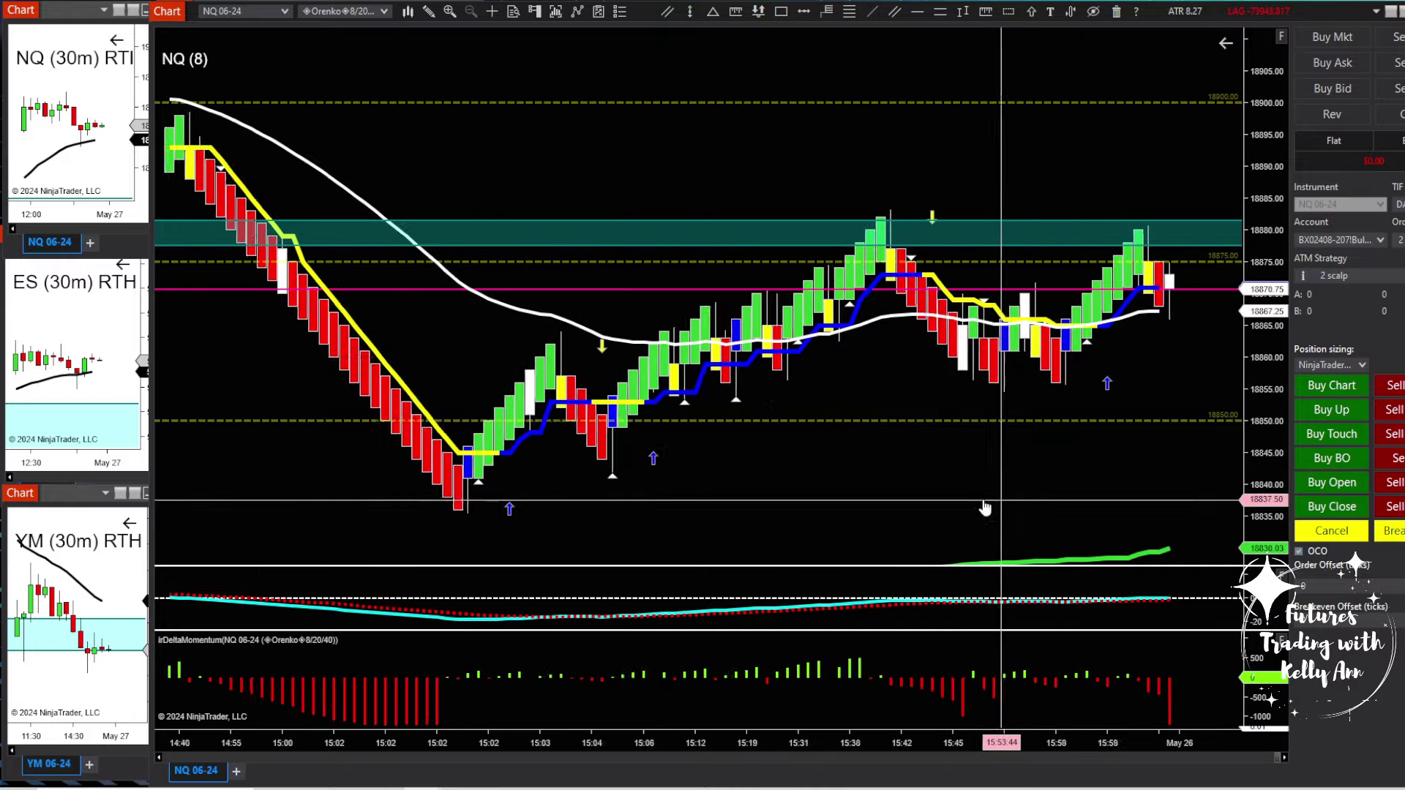
Examine the earlier swing lows at the teal region, from the 11:50 to 13:40 pullbacks through the afternoon break below it.
drag(291, 503, 811, 549)
drag(543, 241, 570, 325)
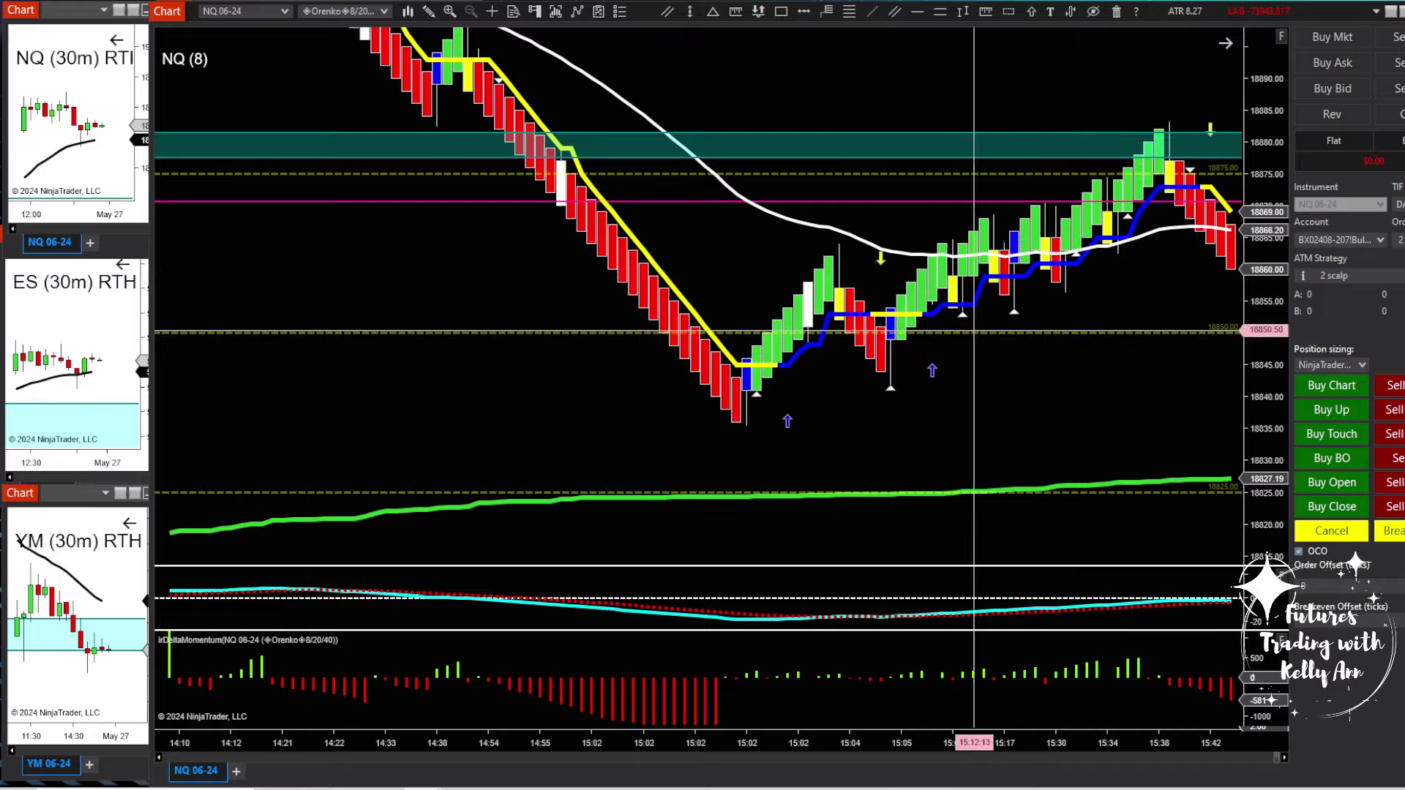
drag(1146, 303, 1141, 380)
drag(732, 139, 1157, 254)
scroll(709, 176, left, 10)
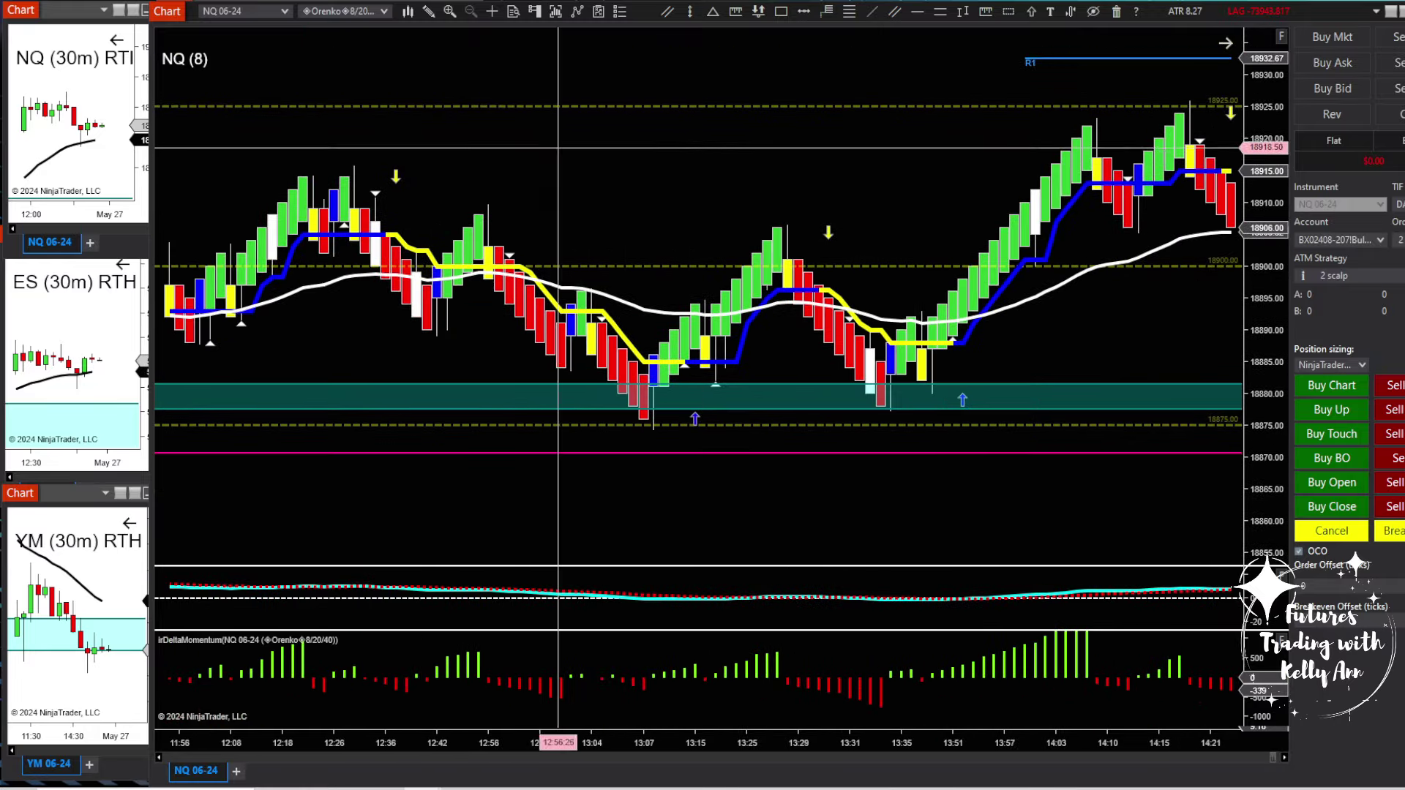
scroll(960, 197, left, 1)
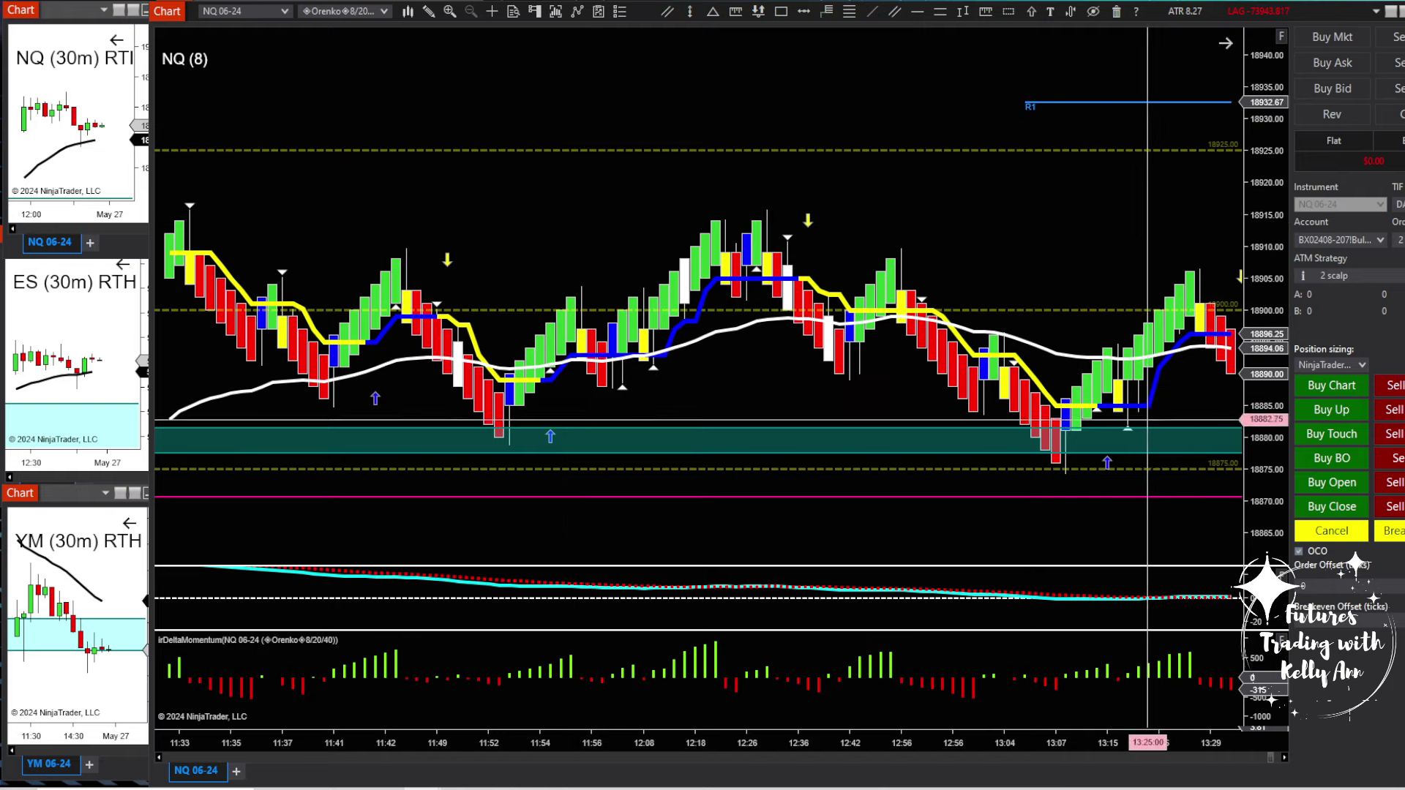
drag(766, 752, 910, 745)
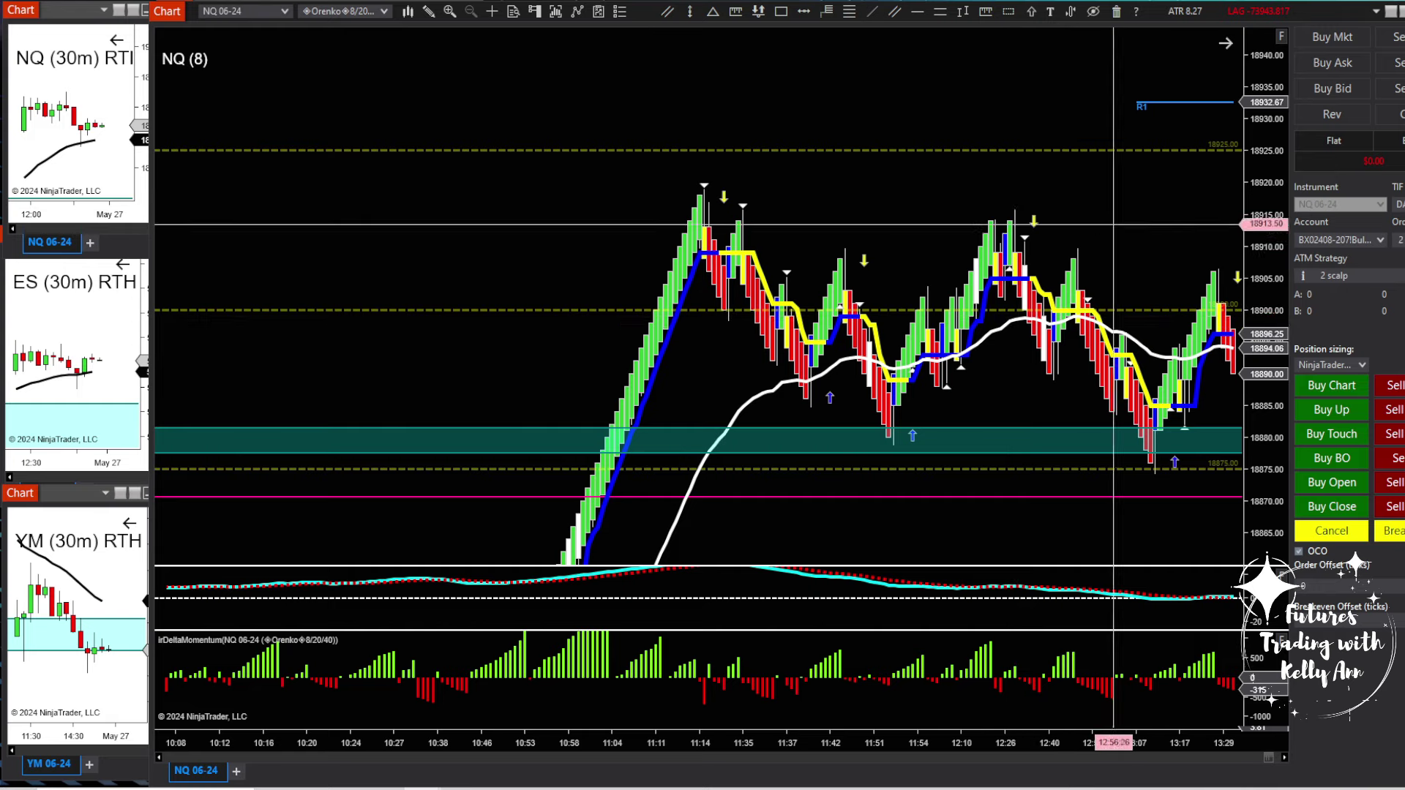
drag(1109, 218, 653, 159)
scroll(1121, 204, down, 3)
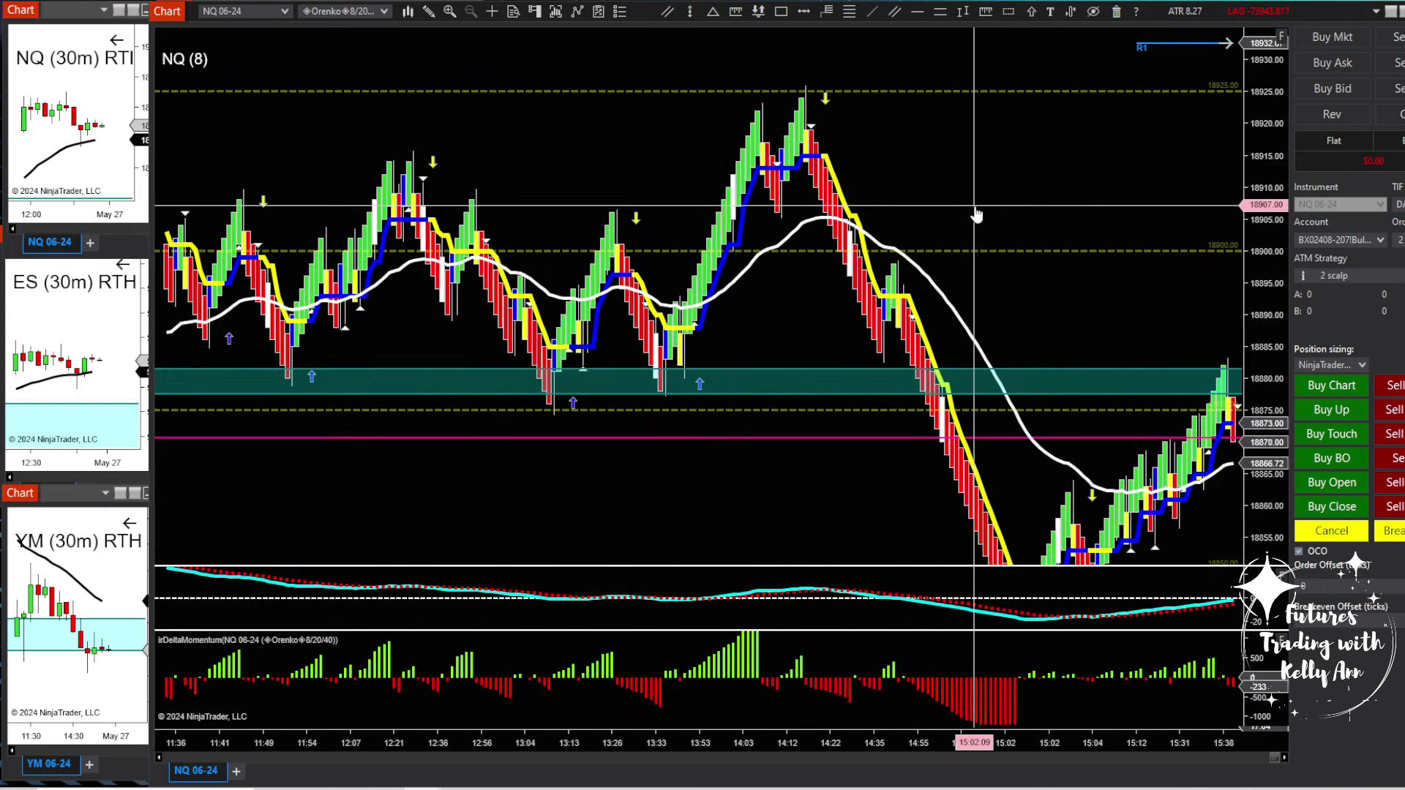
Review the configured indicators' settings for TDUInitialBalance and TDUHalfTrend, and close the dialog without changes.
key(ctrl+i)
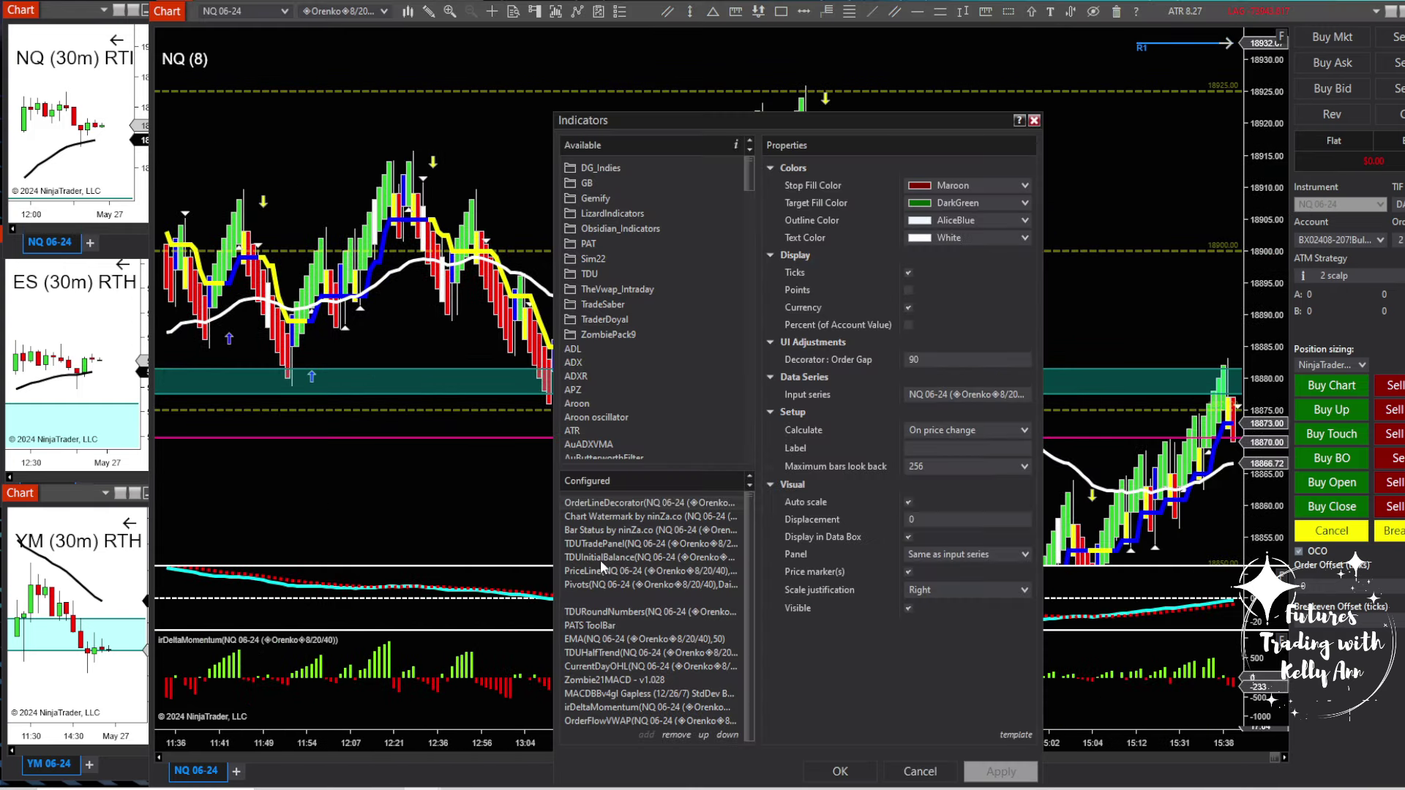
click(600, 560)
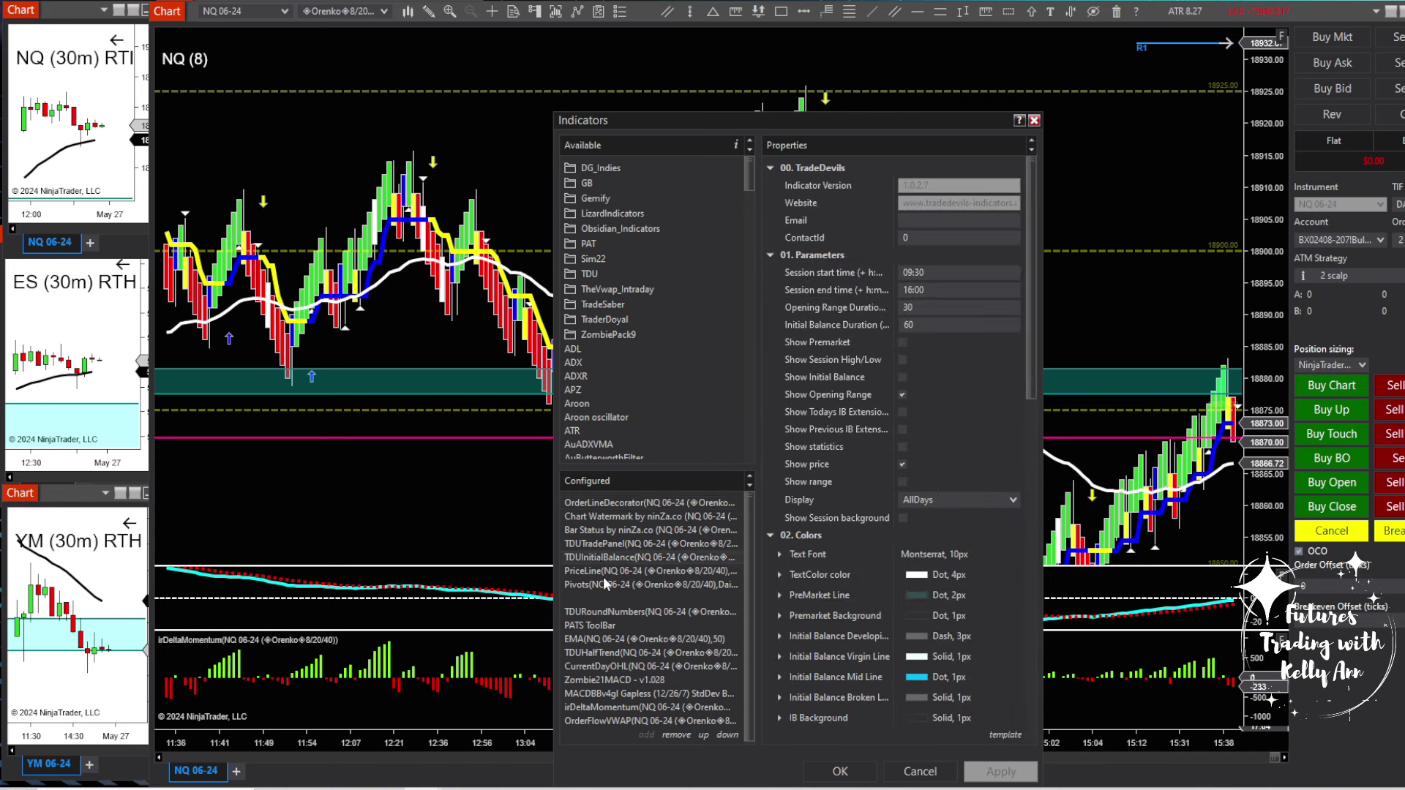
click(614, 653)
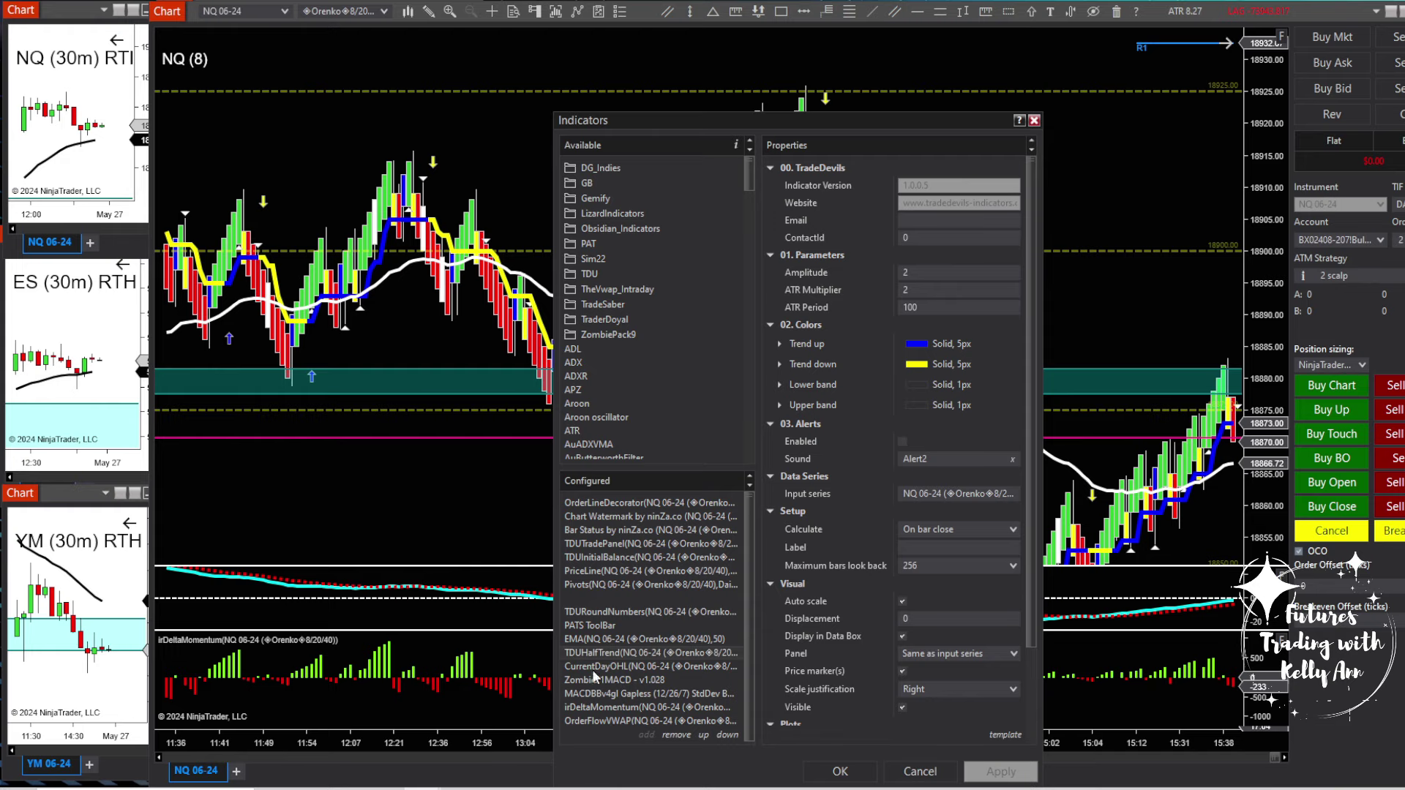
scroll(605, 652, down, 1)
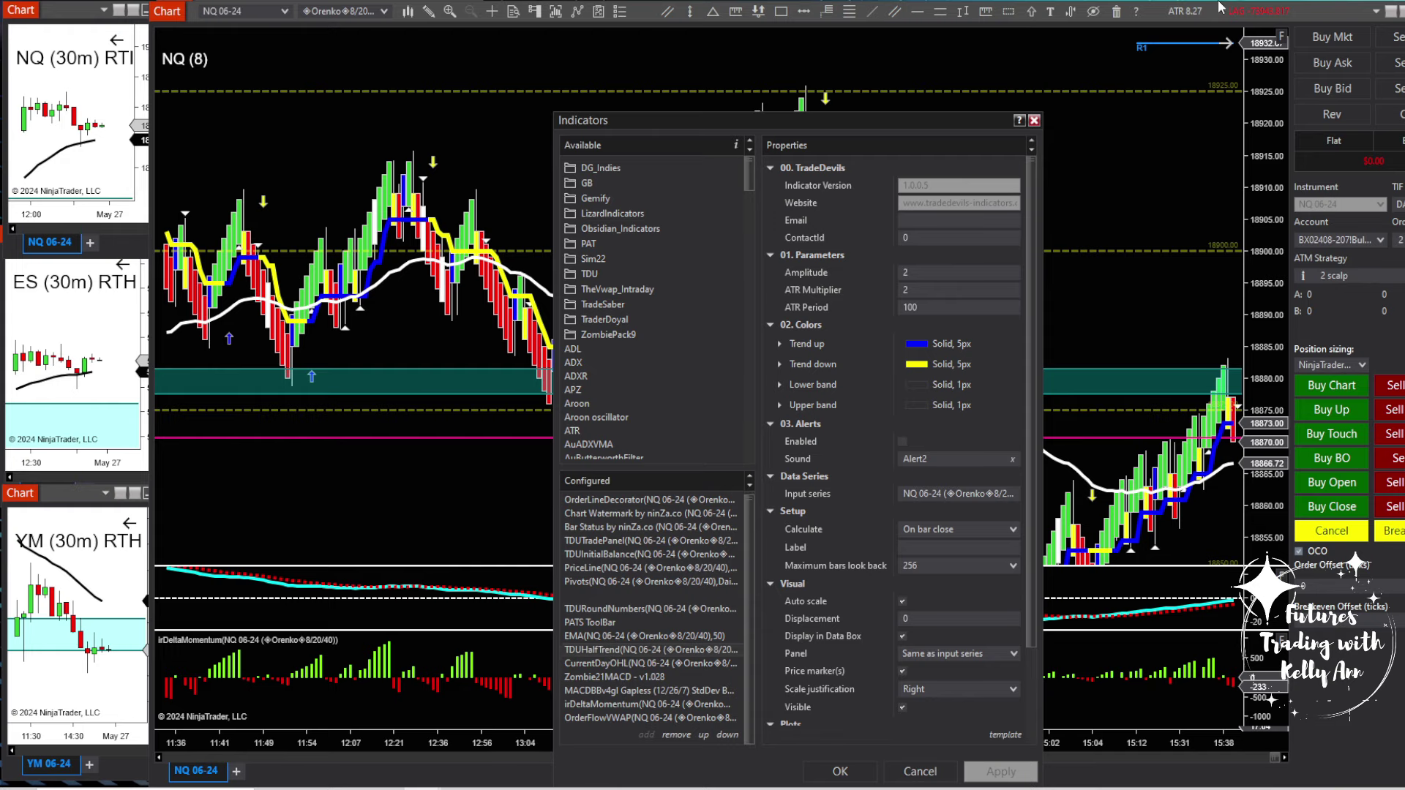
click(1034, 121)
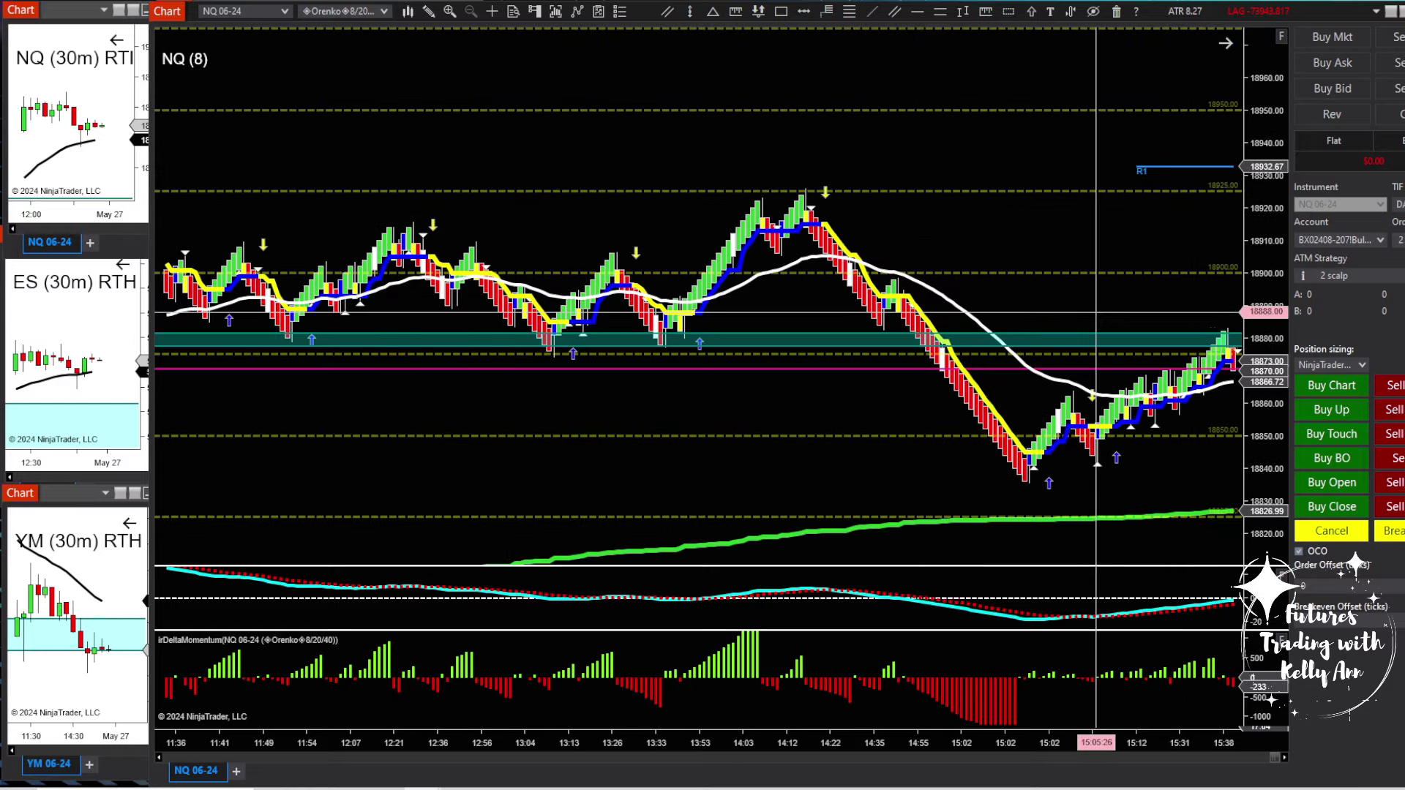
Examine the day's price action back from the close through the 10:00 rally to the opening range line and the overnight session.
drag(1095, 312, 727, 298)
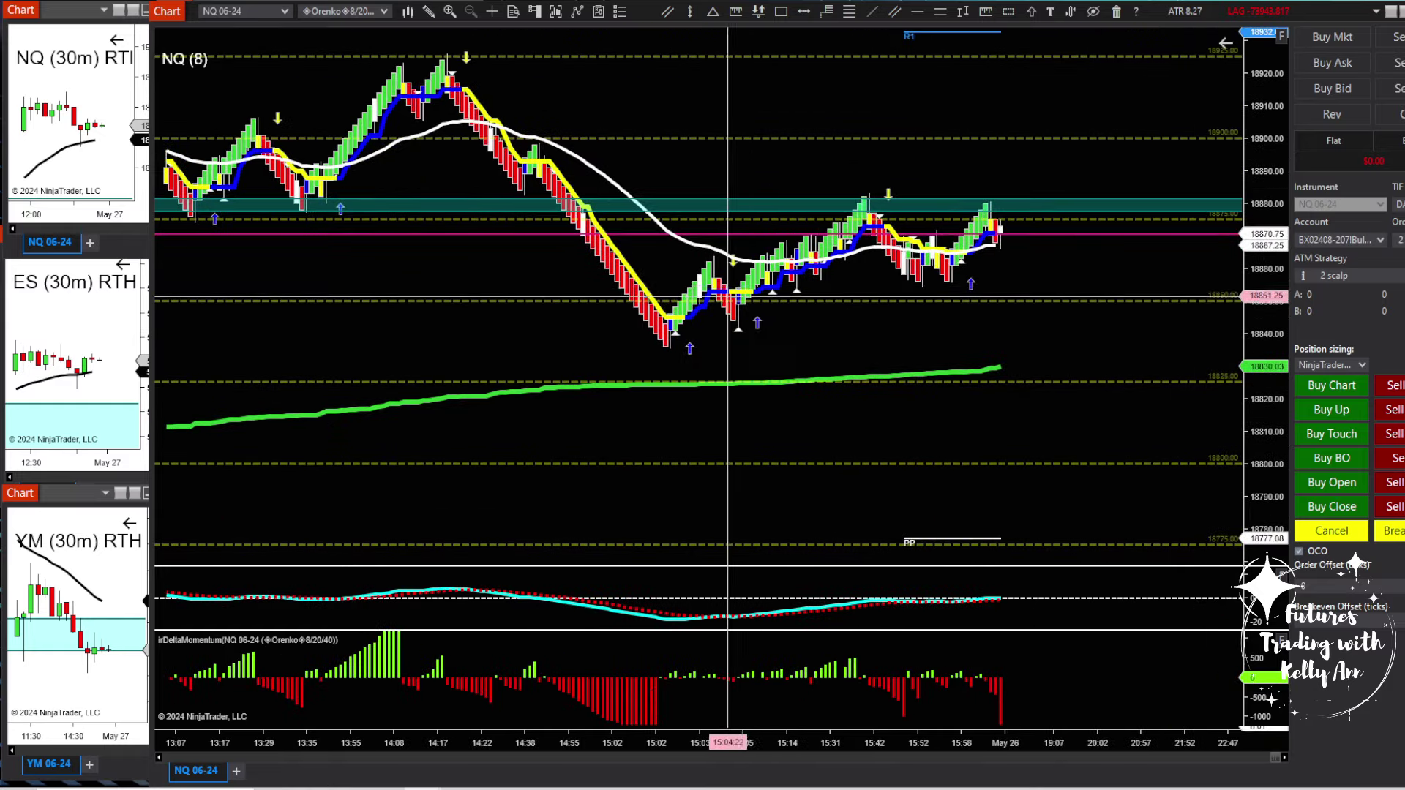
drag(551, 280, 1043, 318)
drag(381, 410, 1007, 301)
drag(533, 326, 381, 216)
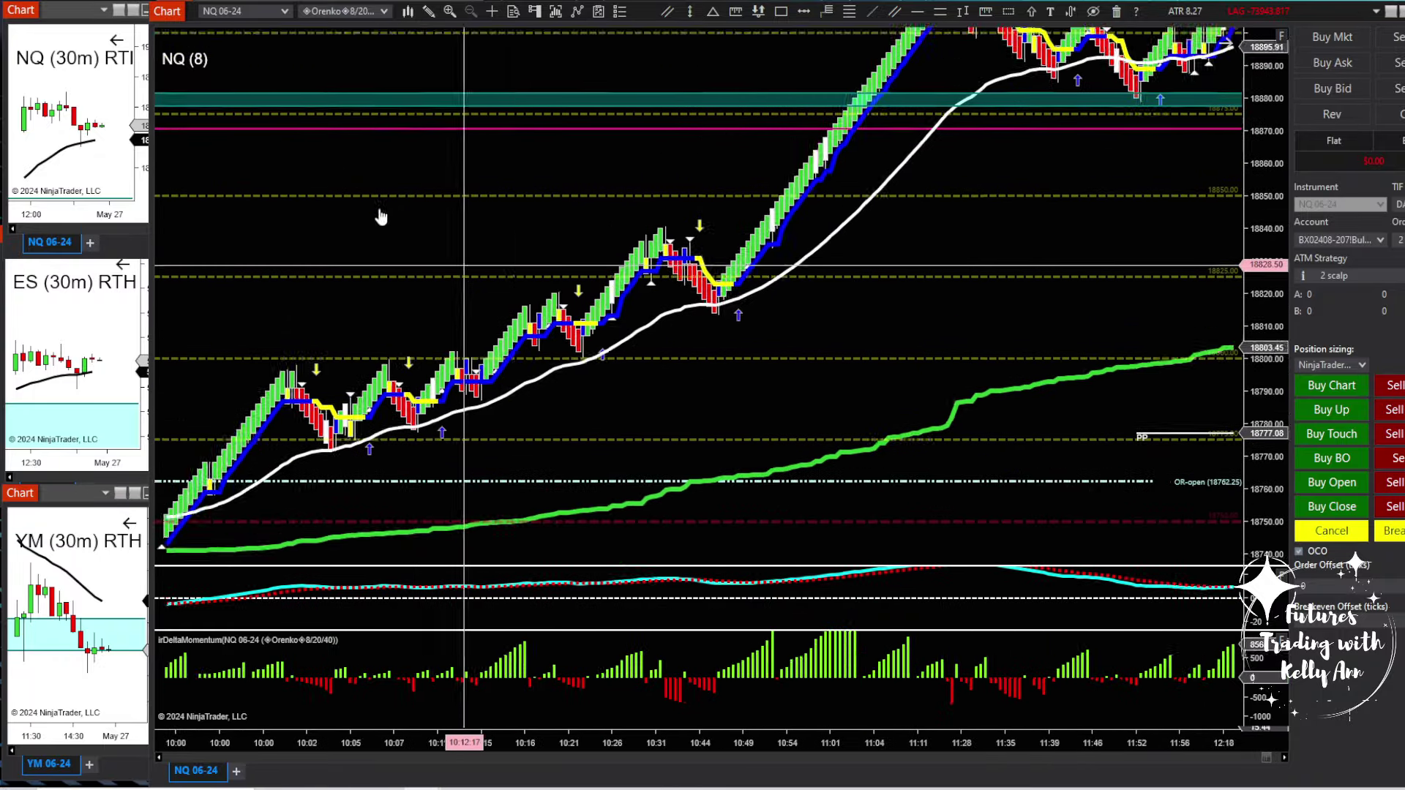
scroll(721, 183, down, 3)
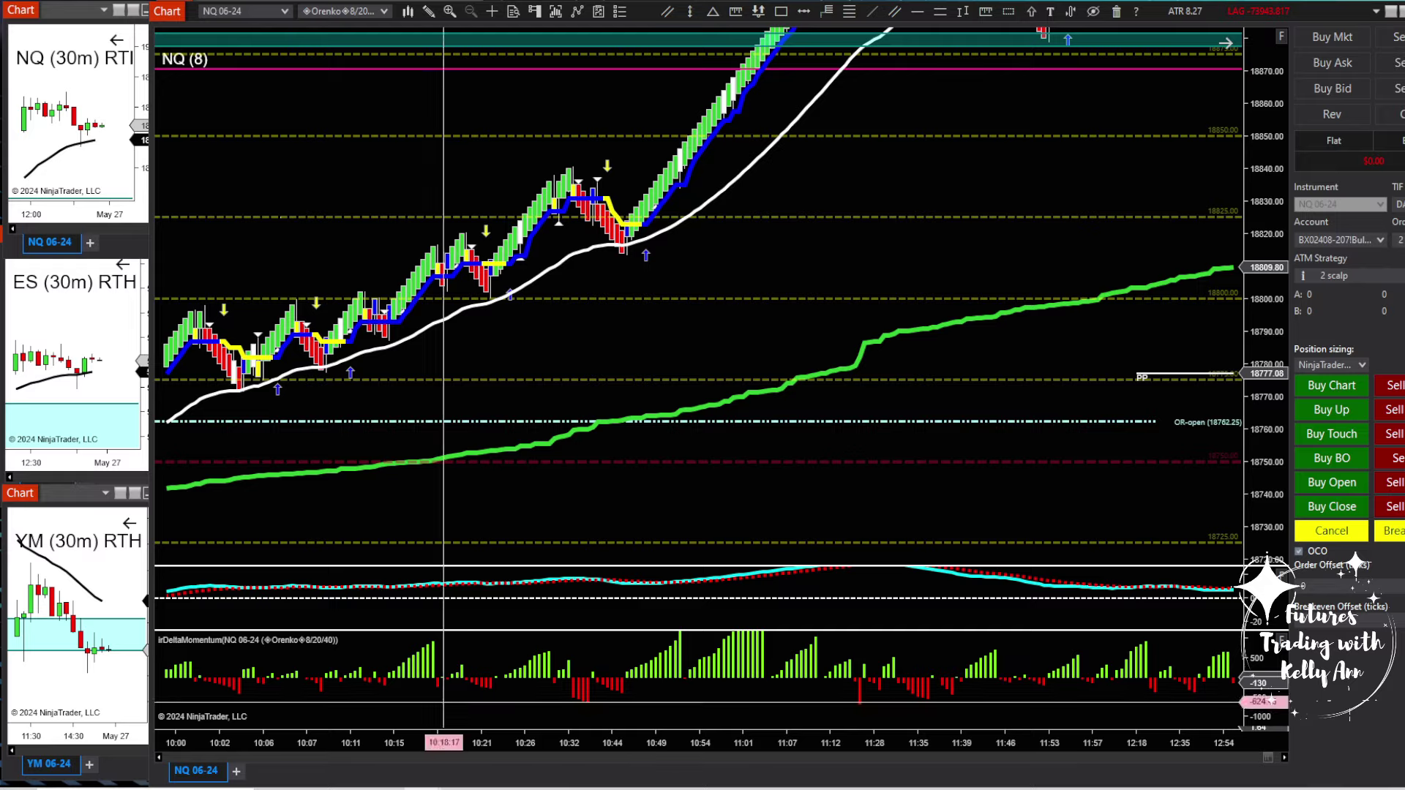
drag(510, 751, 674, 748)
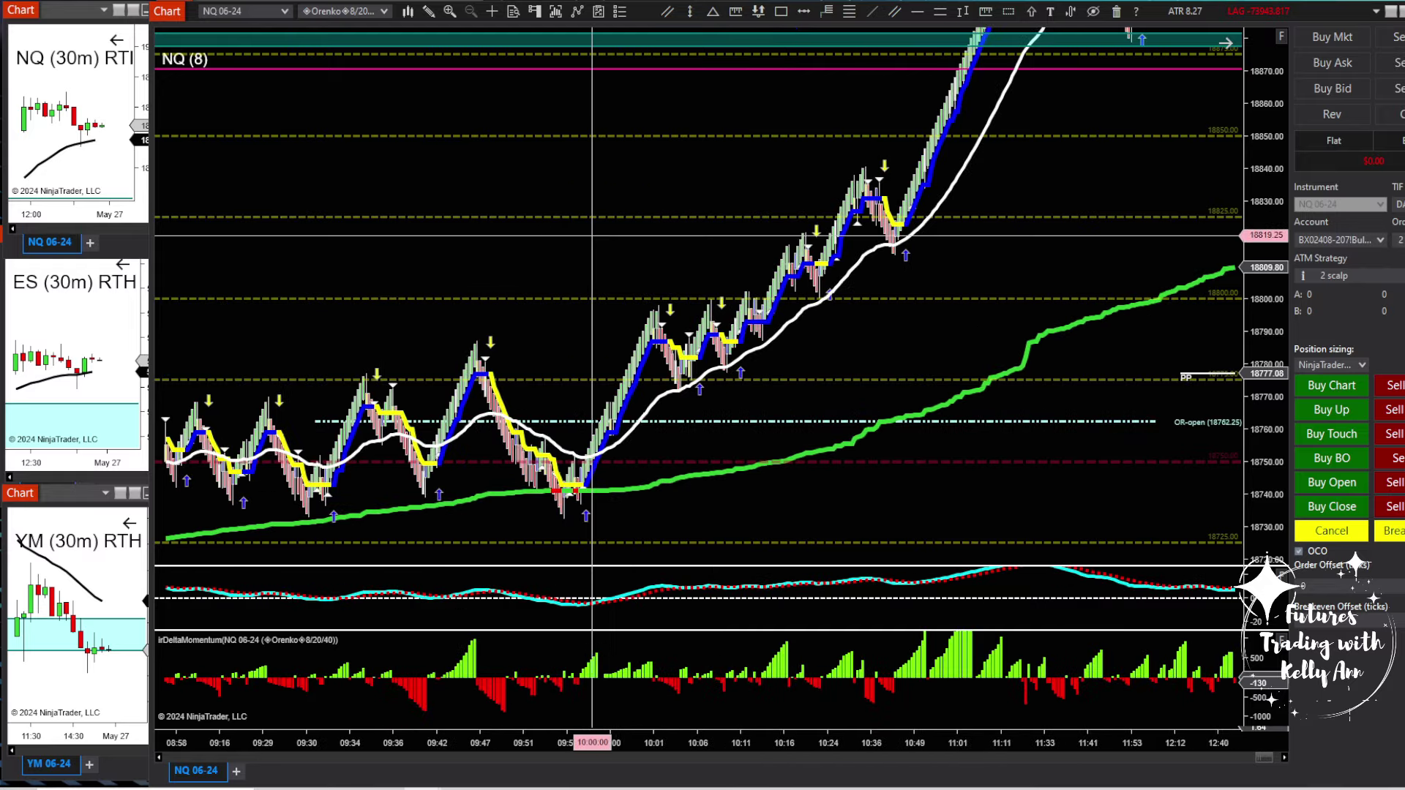
drag(592, 237, 1162, 174)
scroll(1161, 177, up, 4)
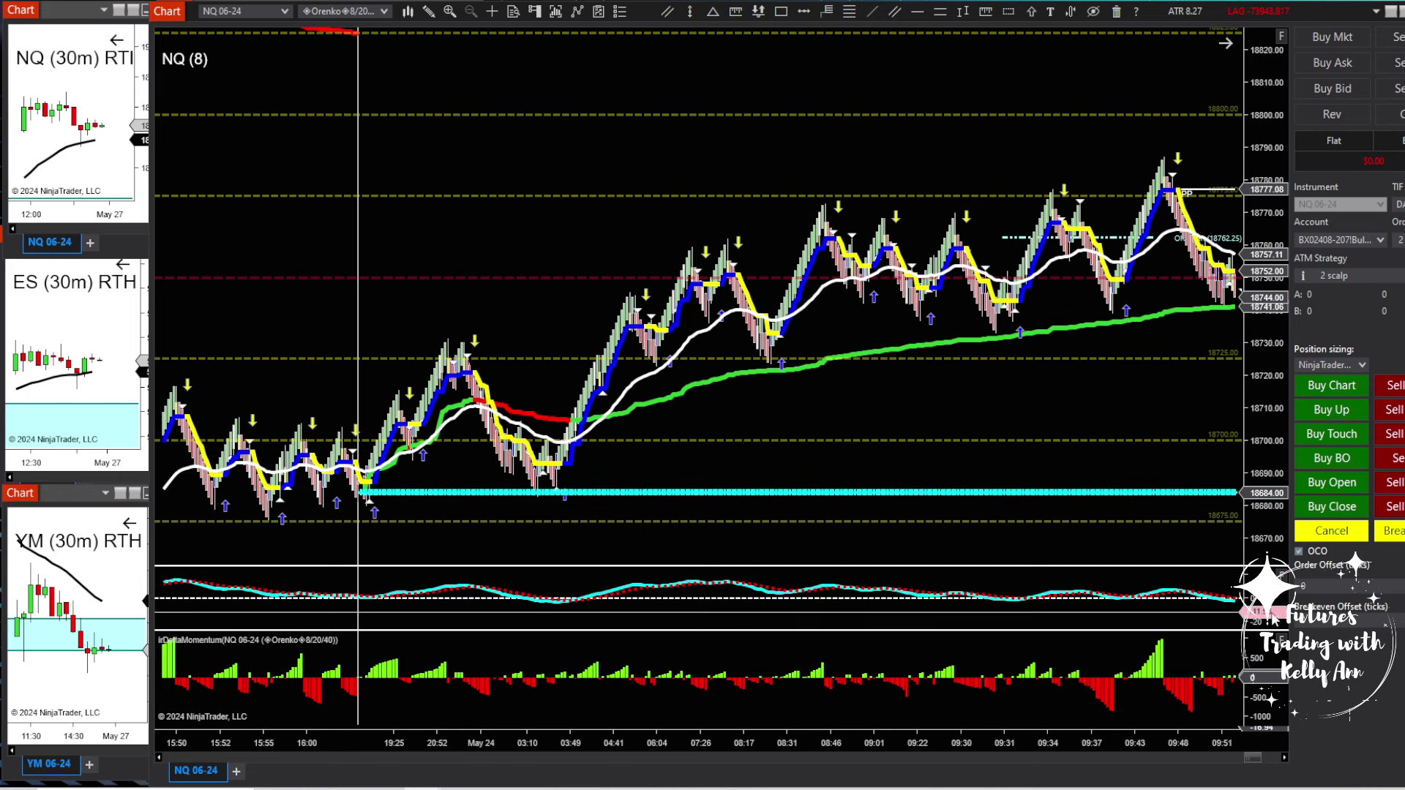
Enlarge the oscillator pane beneath the price bars, rescale it, and examine its line crossings from the opening through the 10:00 rally.
drag(1225, 567, 1197, 422)
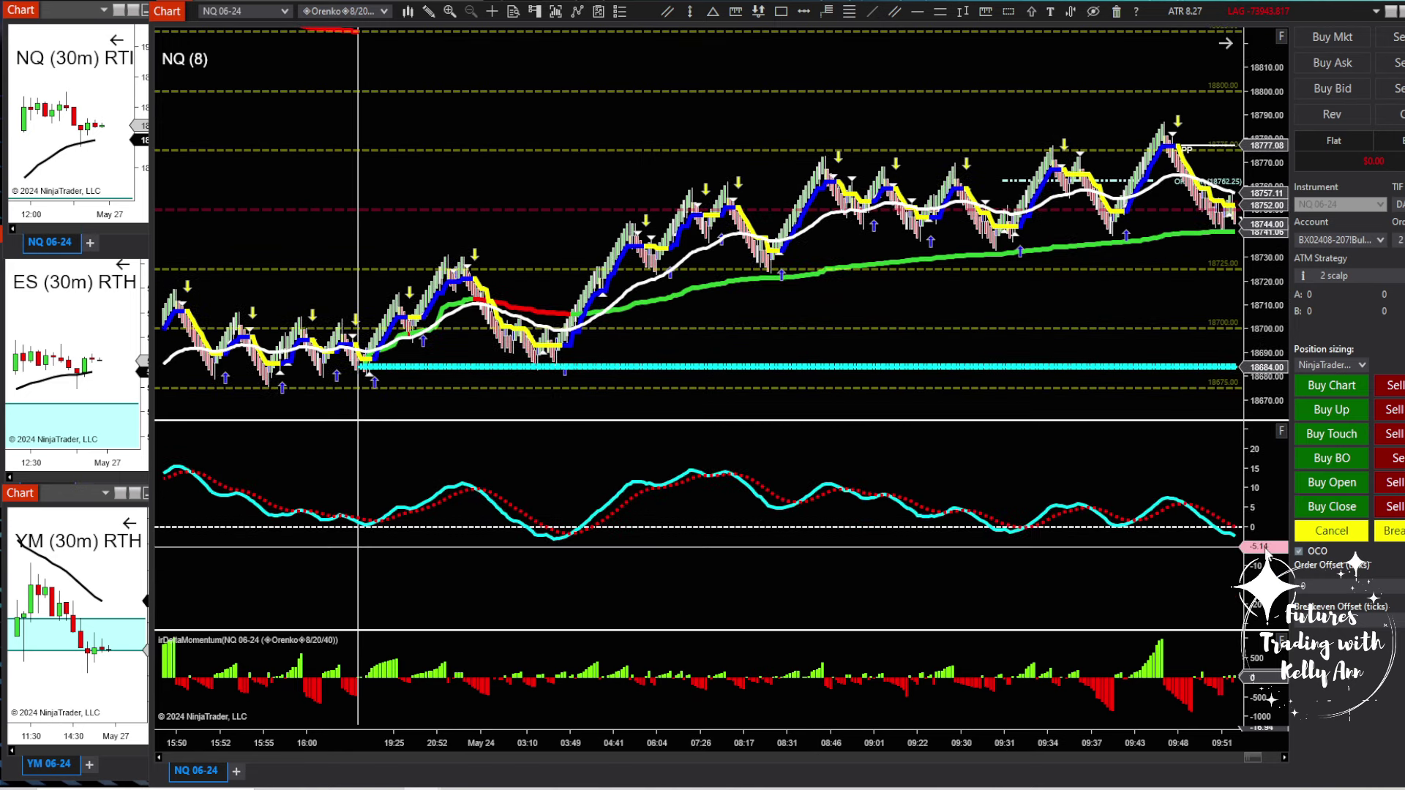
drag(1267, 548, 1266, 505)
drag(1129, 454, 1049, 484)
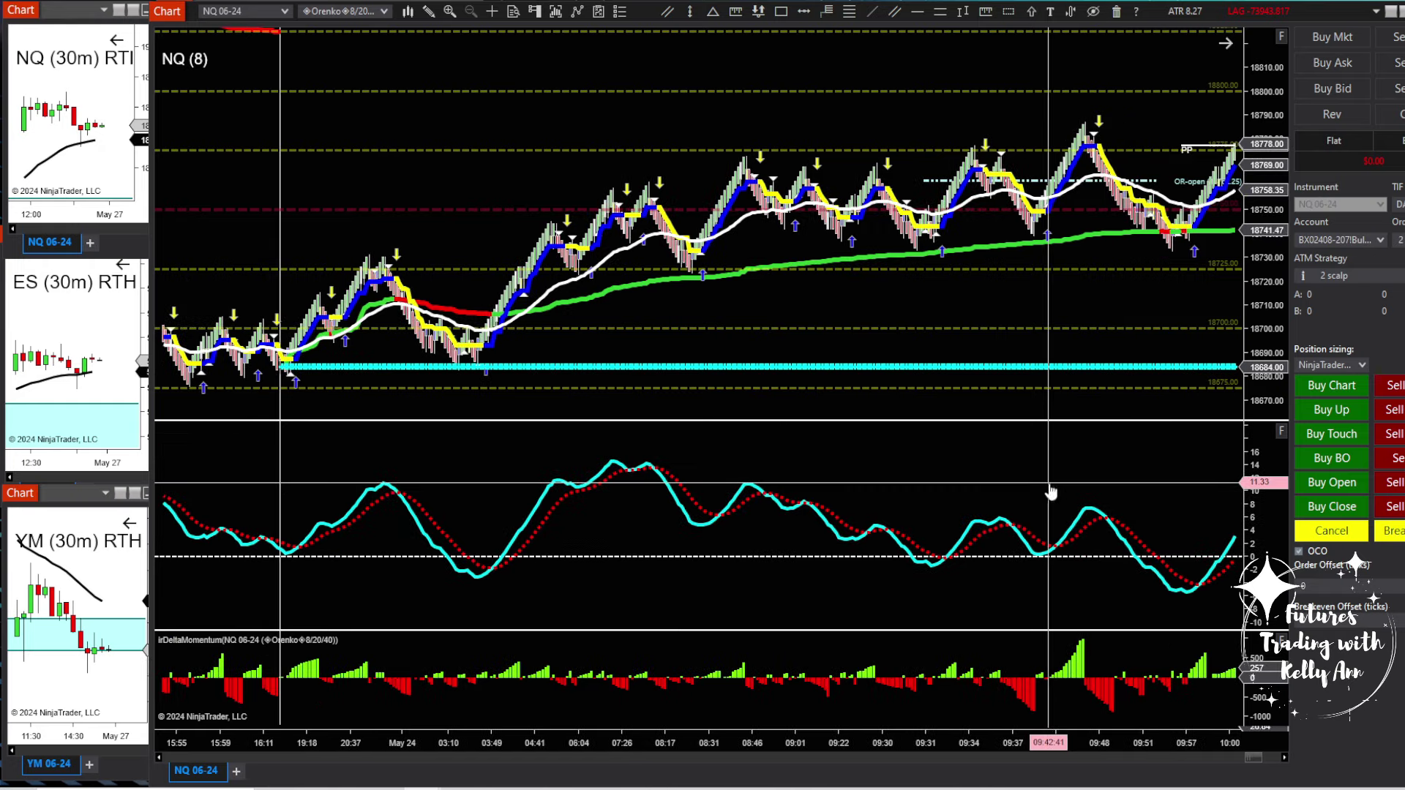
drag(946, 739, 576, 747)
drag(1156, 500, 835, 505)
scroll(835, 504, down, 2)
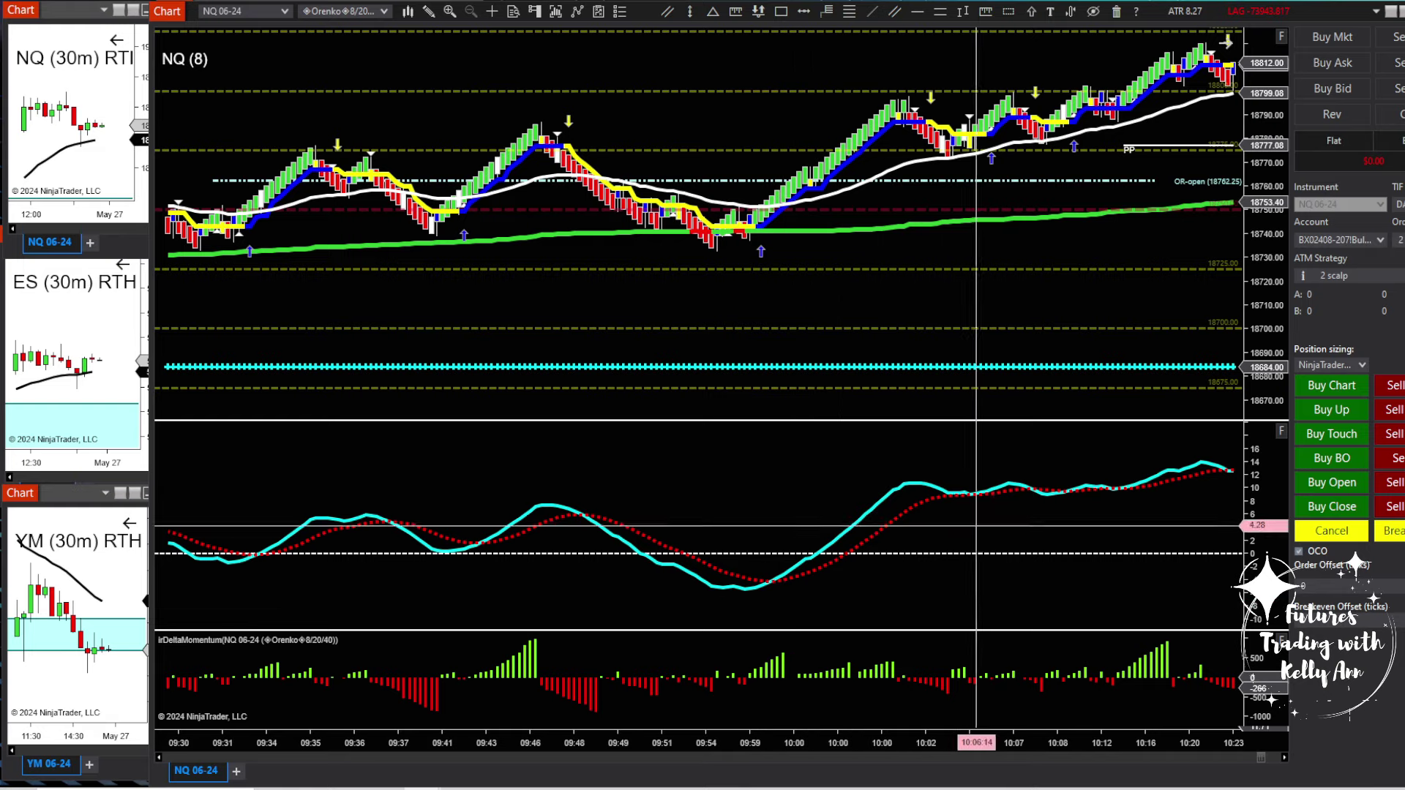
Examine the oscillator against price from the late-morning rally peak through the midday swings to the 15:00 sell-off.
drag(994, 542, 268, 574)
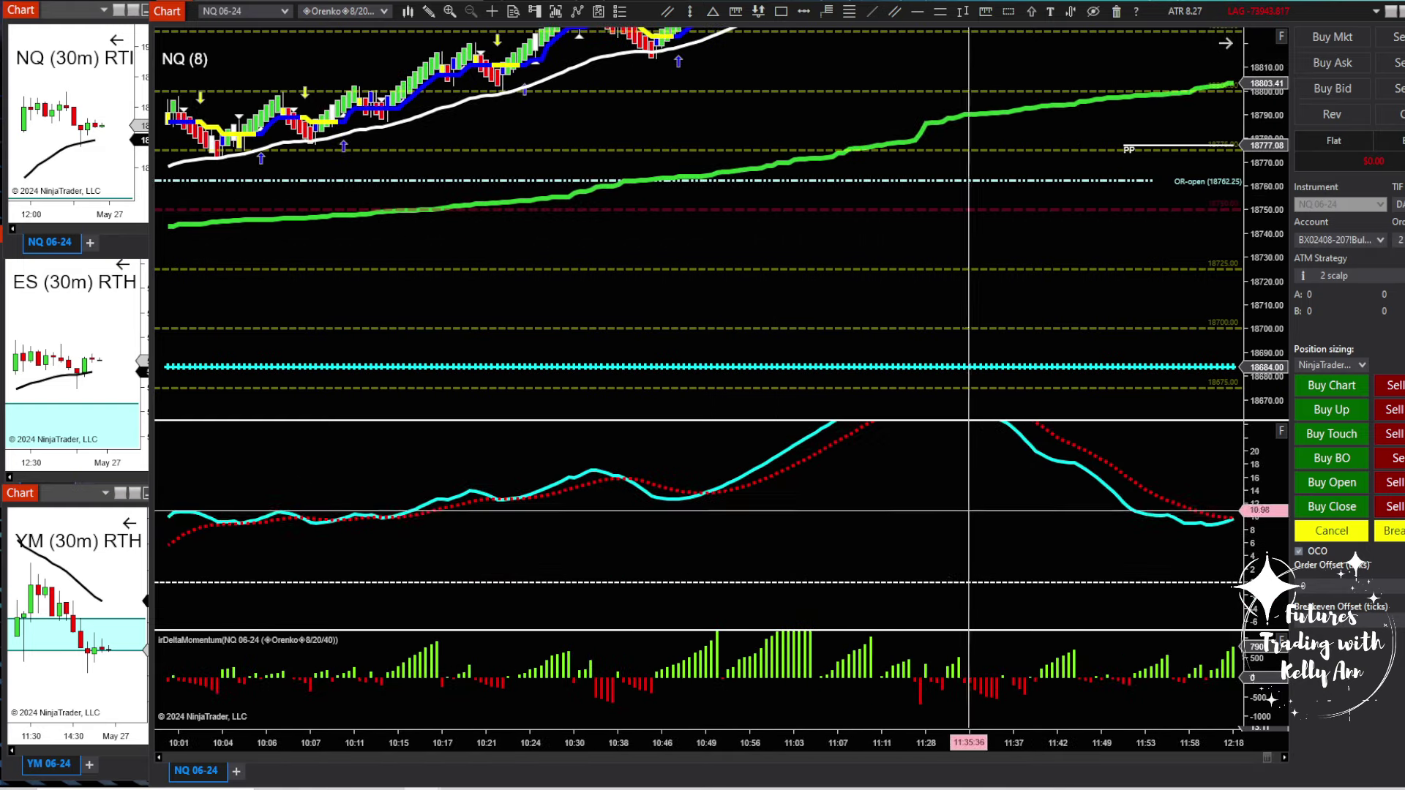
scroll(951, 578, down, 3)
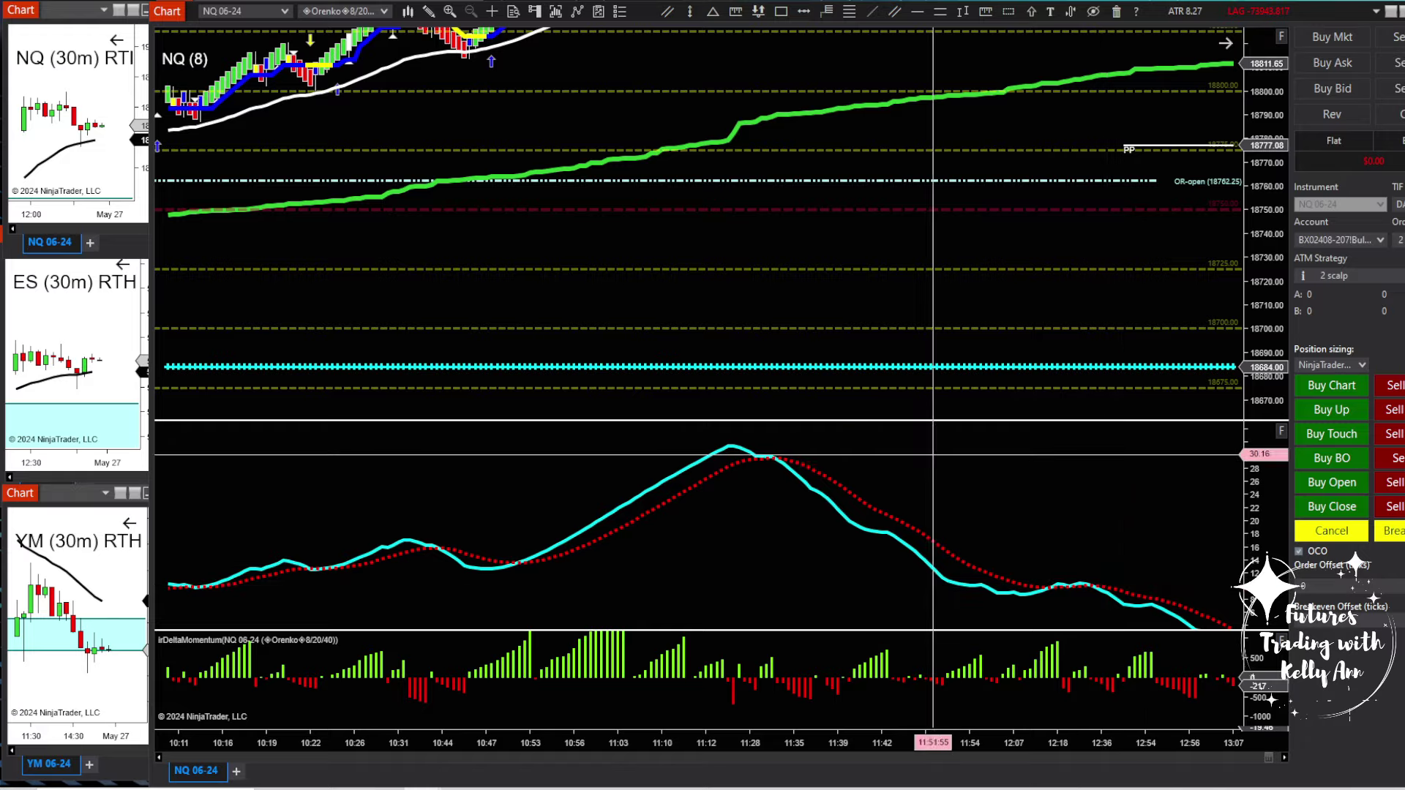
drag(680, 62, 535, 341)
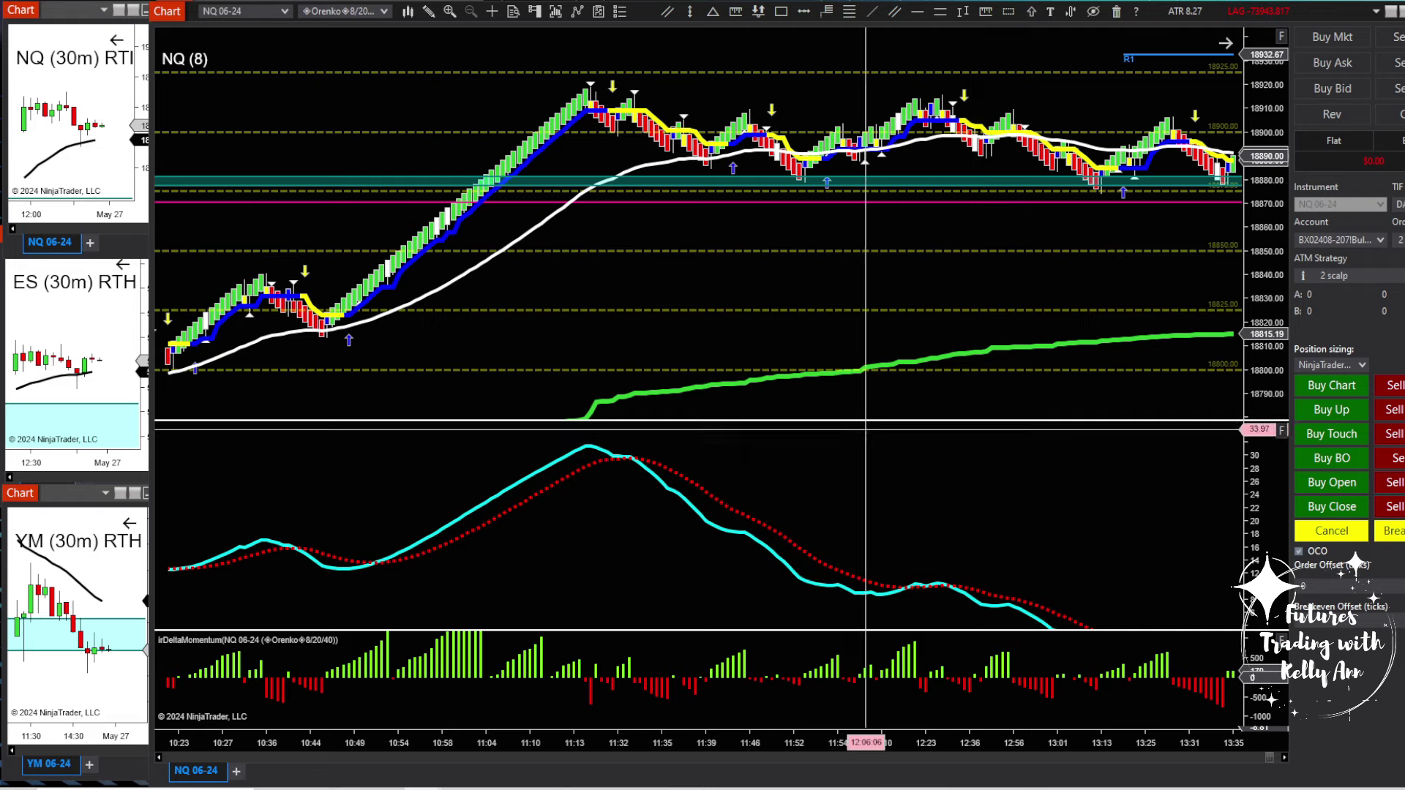
drag(1082, 505, 619, 439)
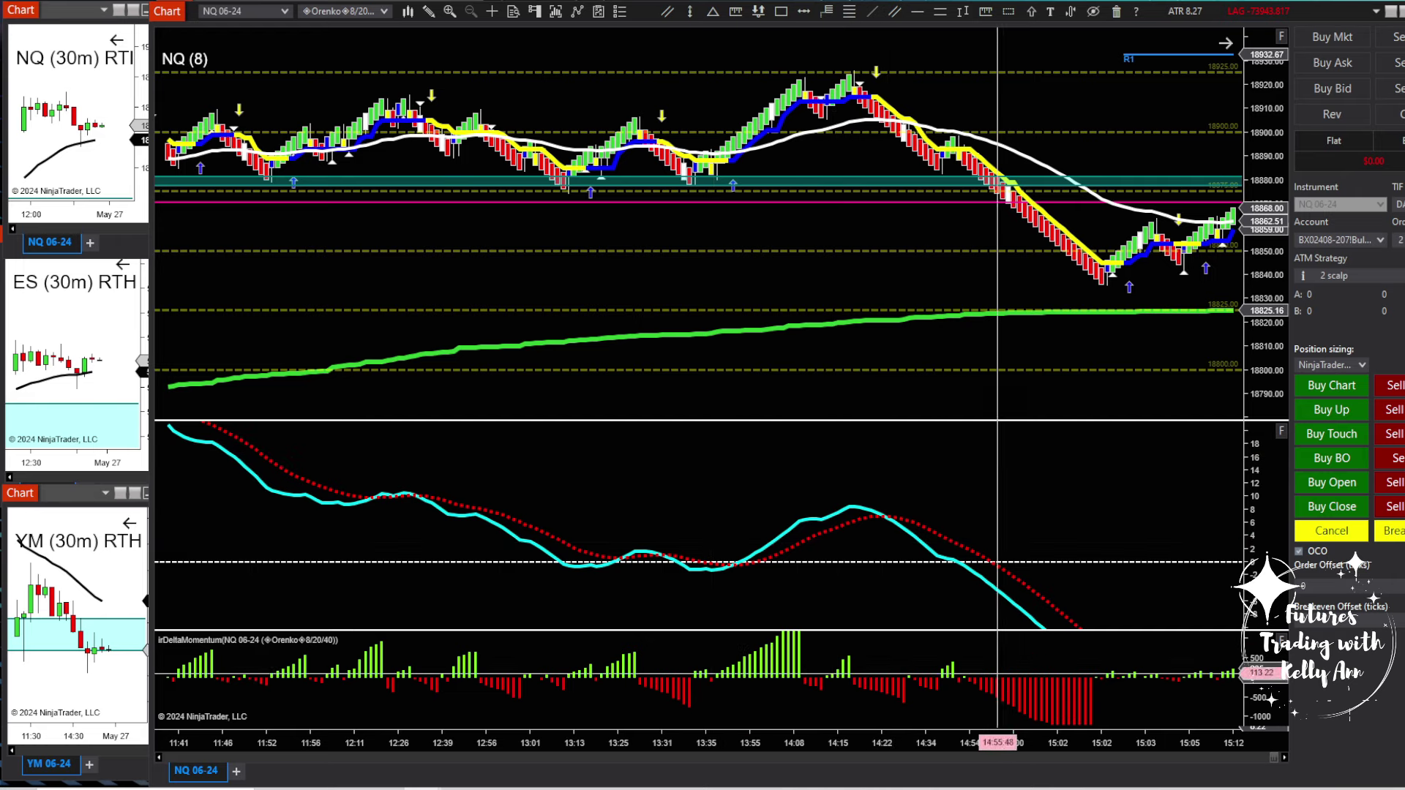
Enlarge the irDeltaMomentum pane, rebalance its height with the oscillator pane, and stretch the price scale.
drag(1088, 630, 1044, 483)
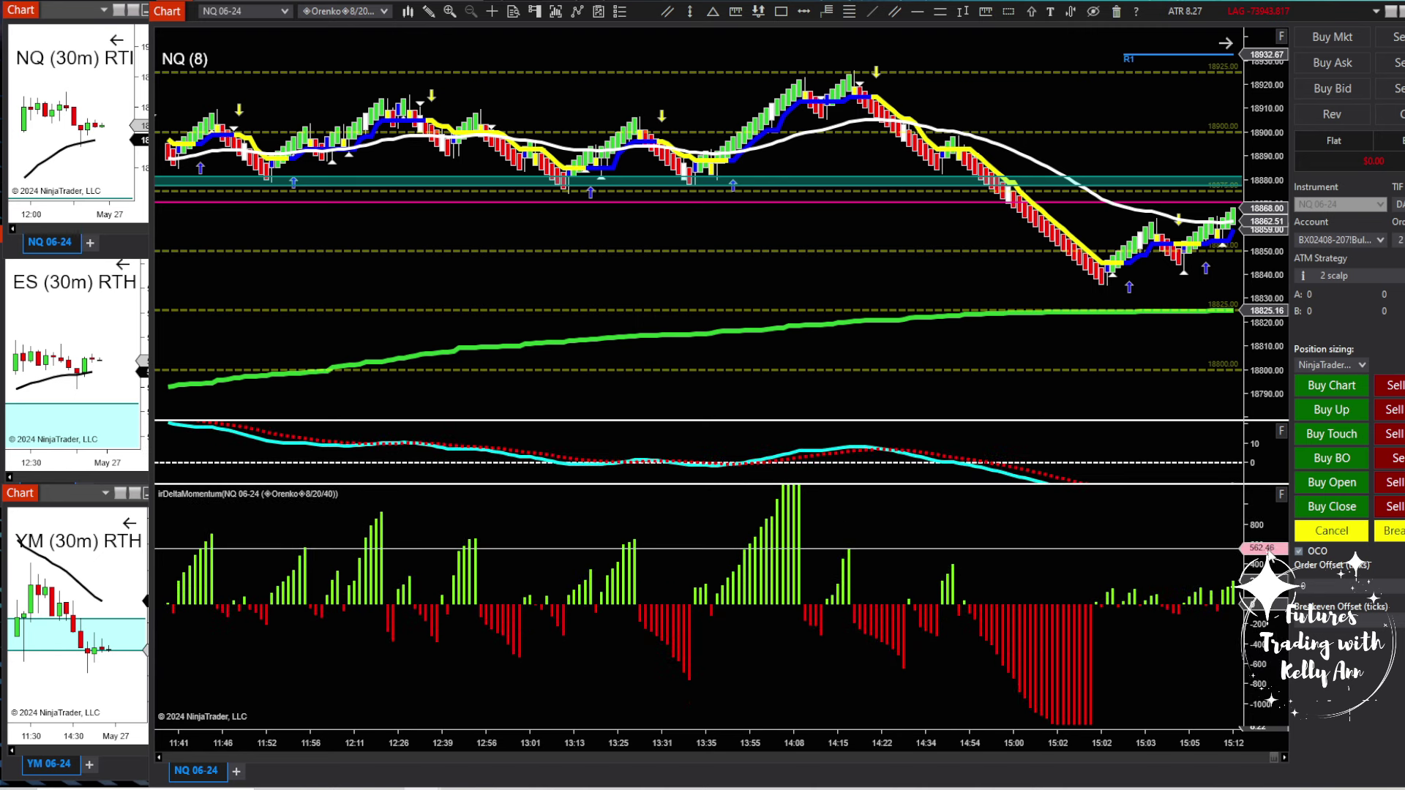
drag(1270, 548, 1269, 573)
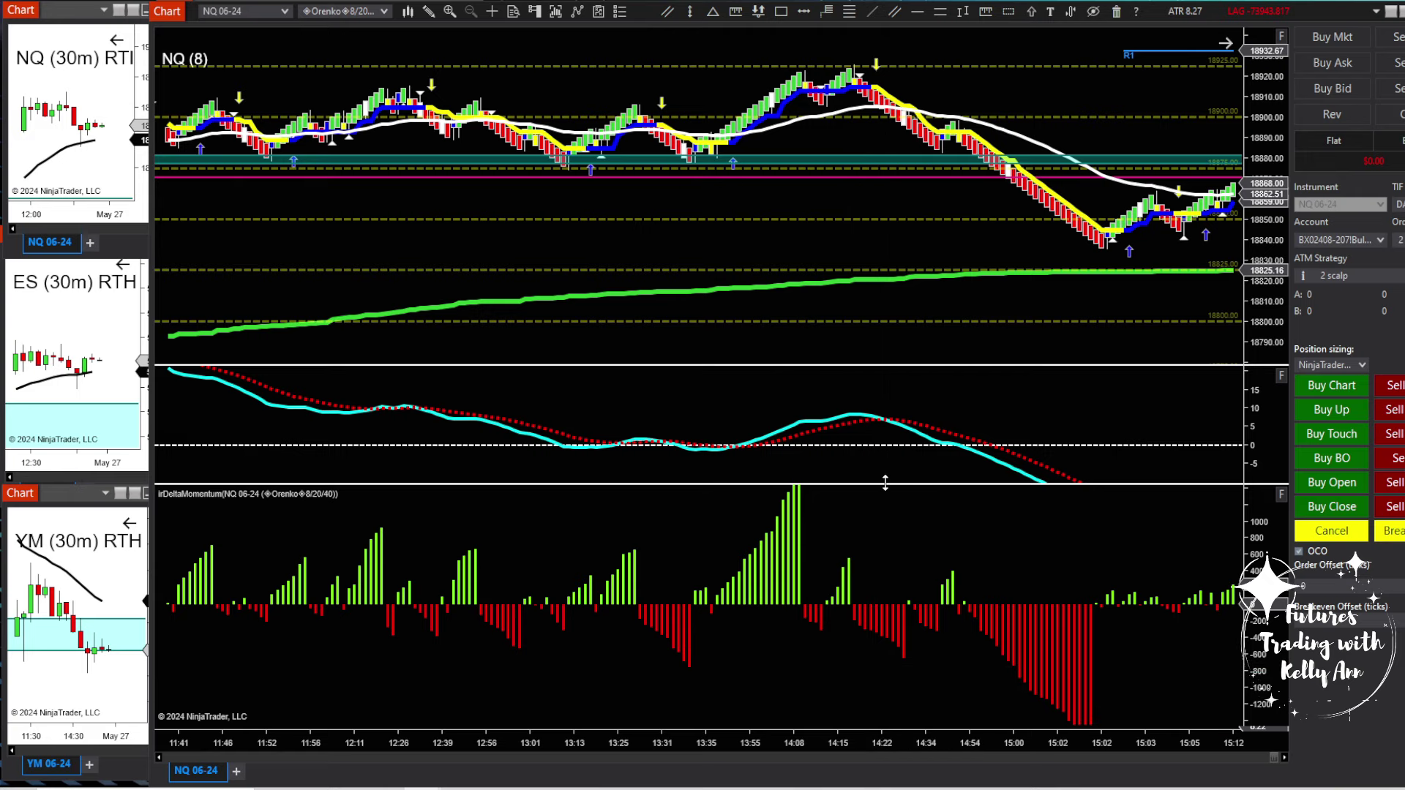
drag(885, 483, 888, 529)
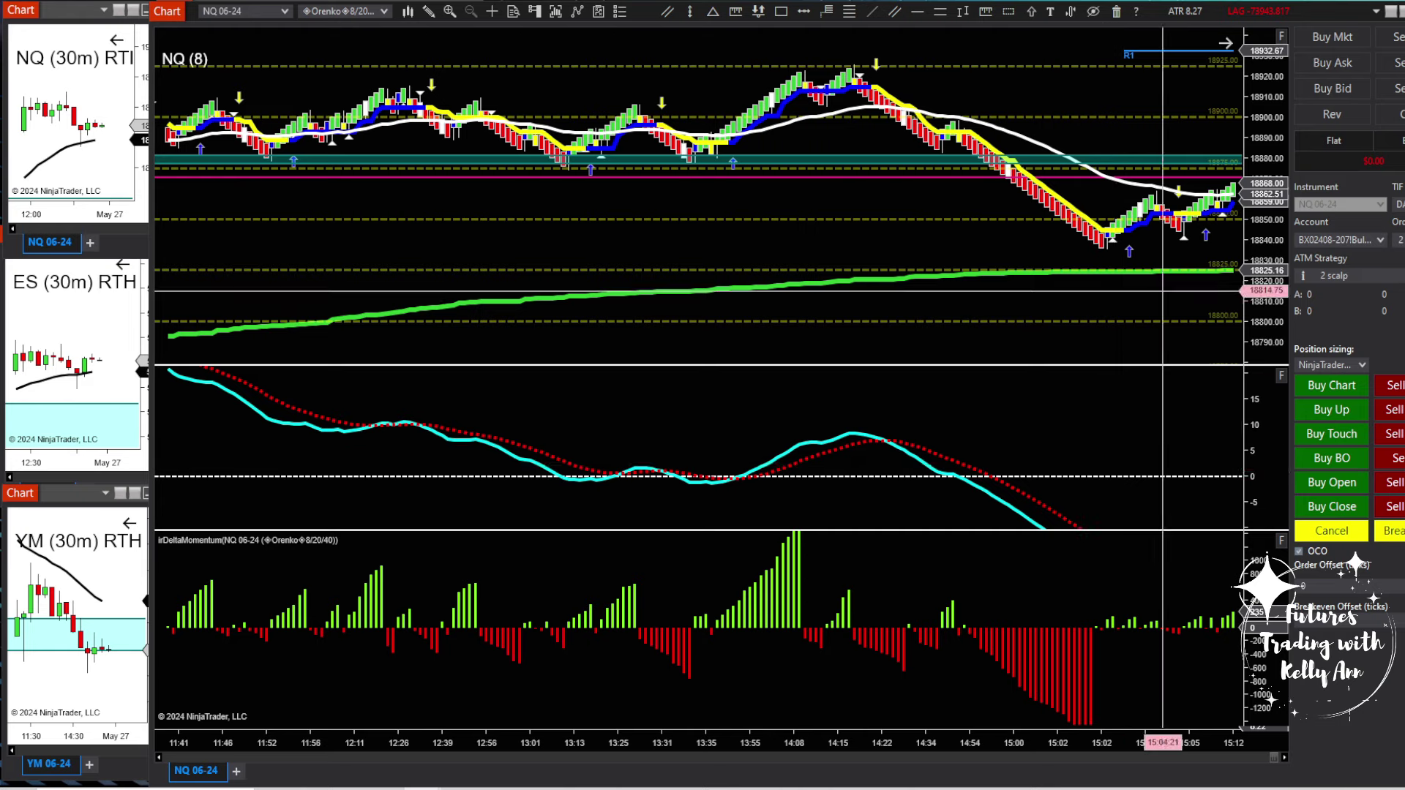
drag(1264, 300, 1263, 241)
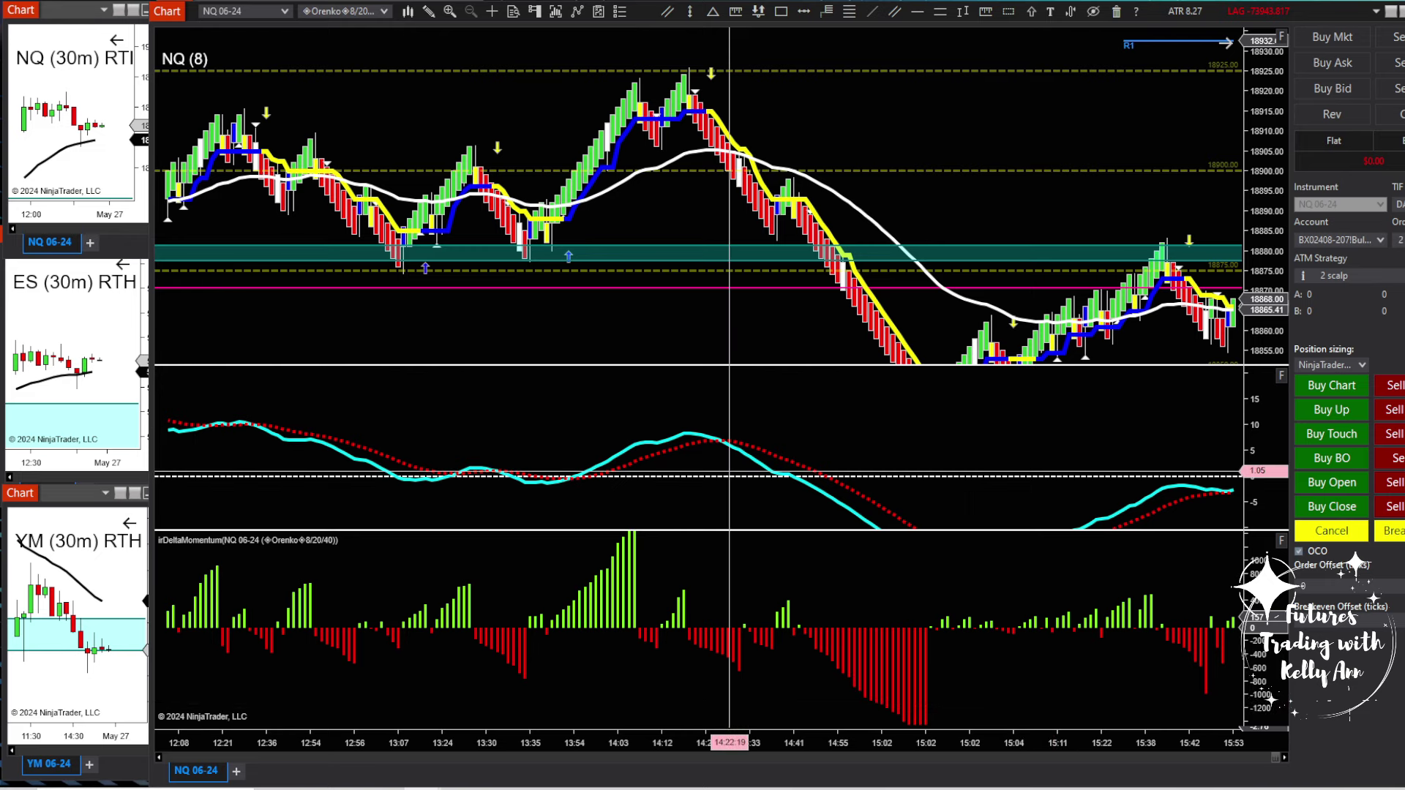
Compare the delta momentum bars with the dashed 800 and -800 levels, from the close back to the 10:54 rally.
drag(1098, 202, 1043, 143)
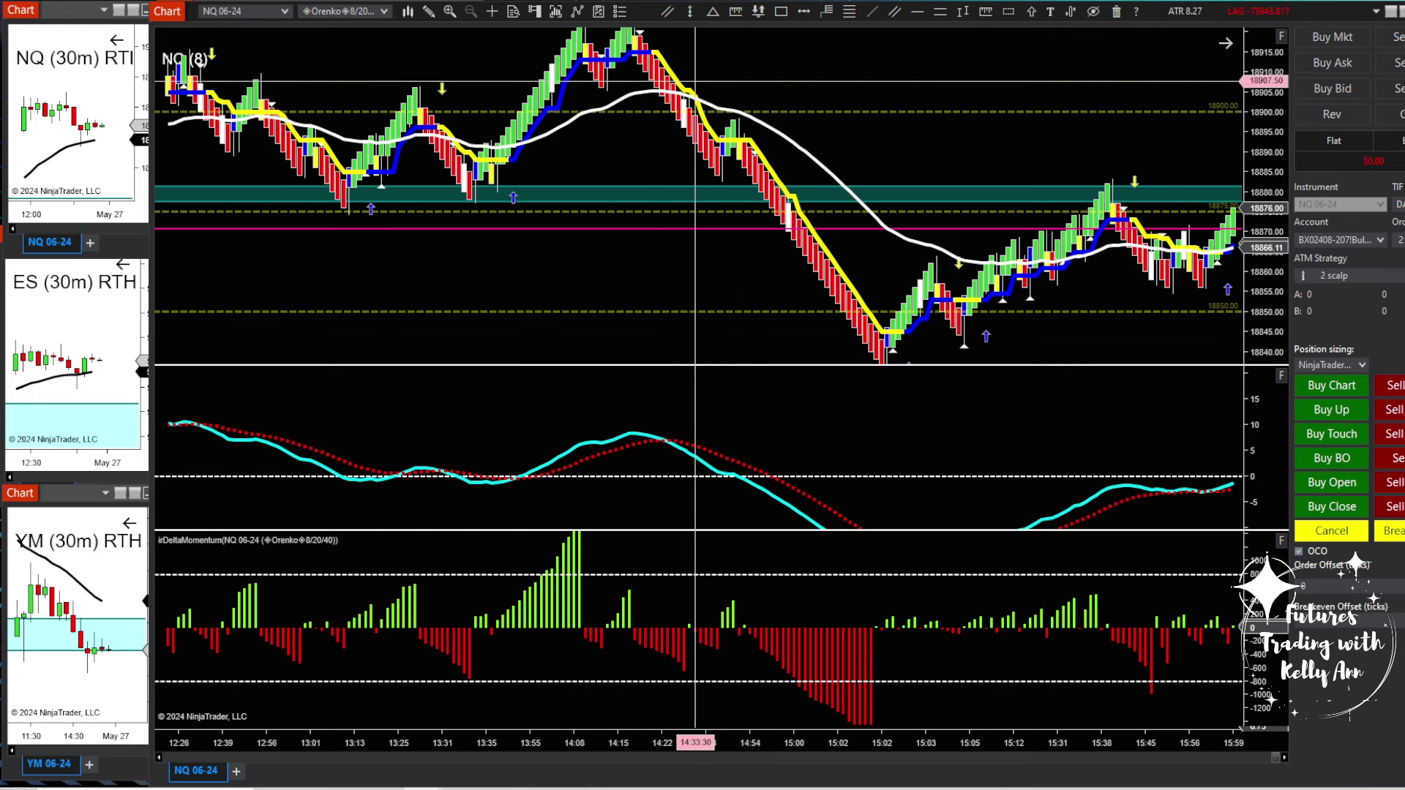
scroll(754, 67, up, 3)
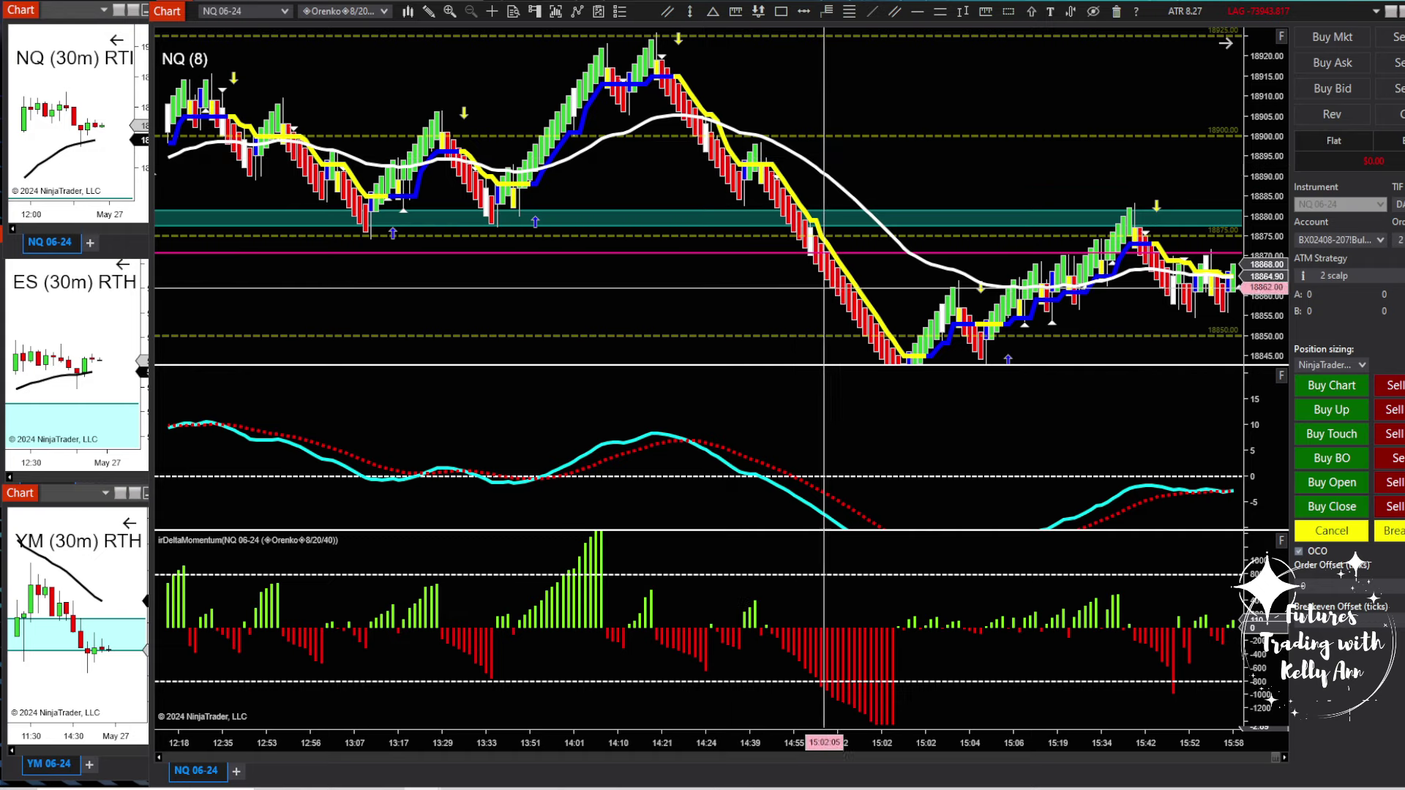
scroll(937, 292, up, 5)
scroll(938, 292, up, 2)
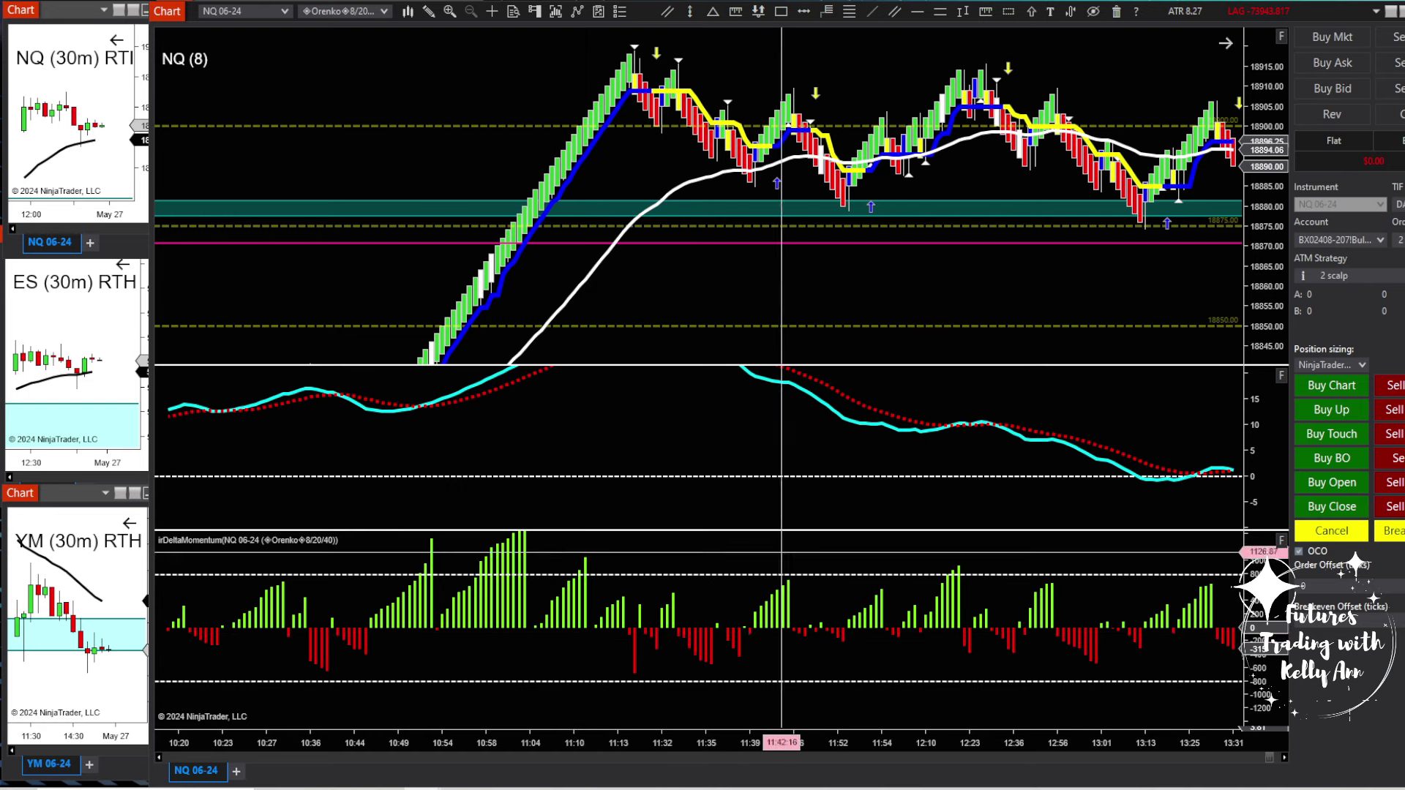
drag(662, 401, 652, 519)
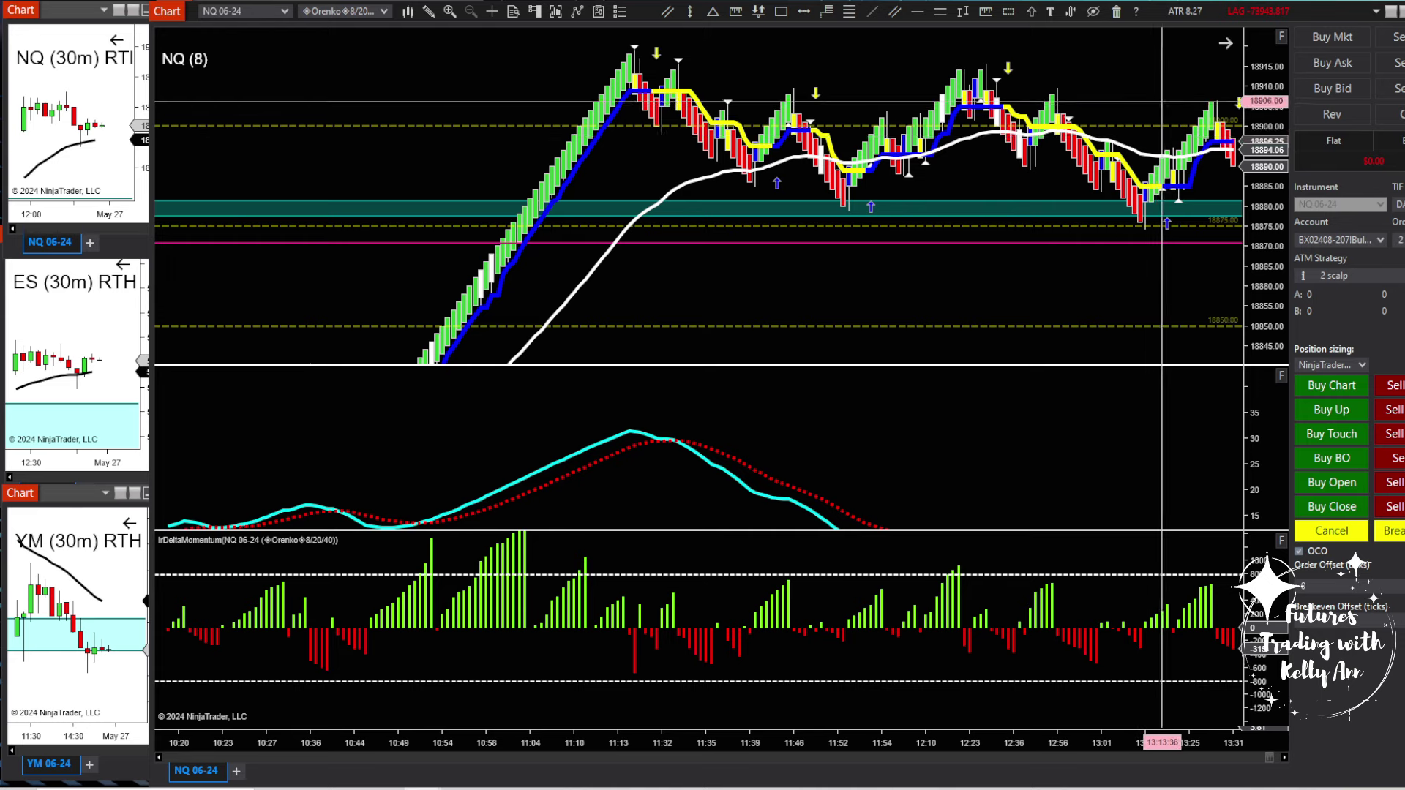
Examine the price swings and delta momentum bars forward from midday, through the 14:08 rally and the sell-off, to the late-session recovery.
drag(1137, 111, 1028, 103)
scroll(1042, 91, down, 2)
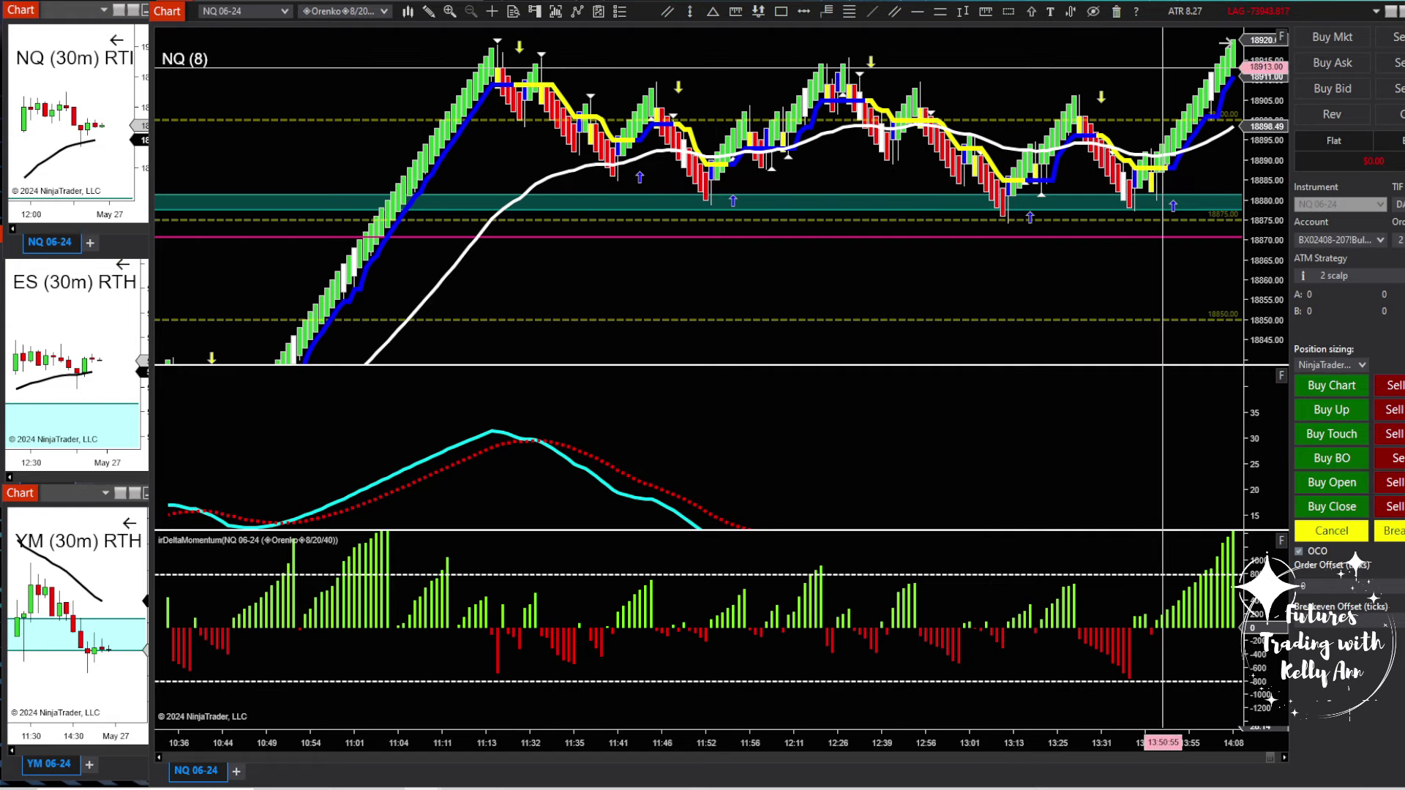
drag(1165, 68, 636, 161)
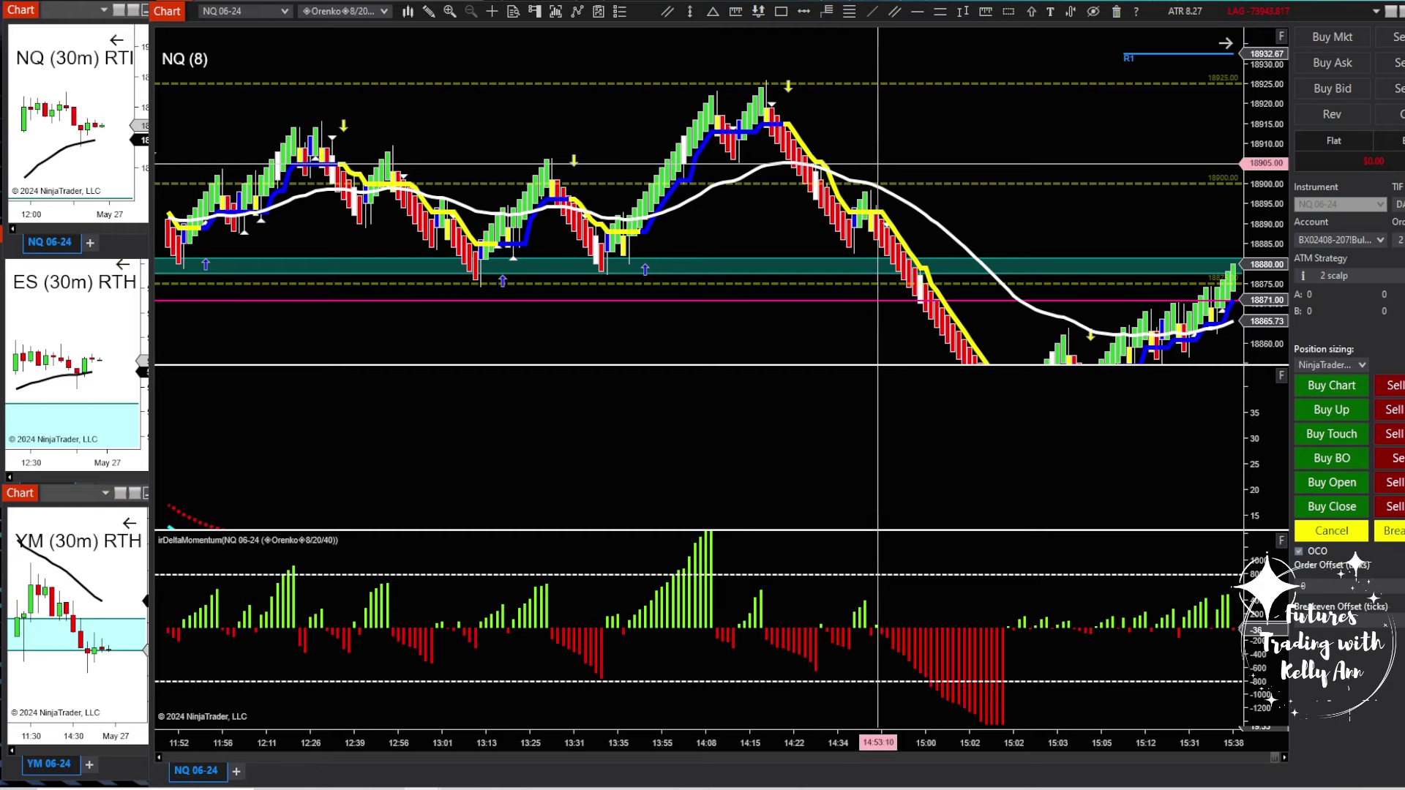
drag(1071, 222, 984, 138)
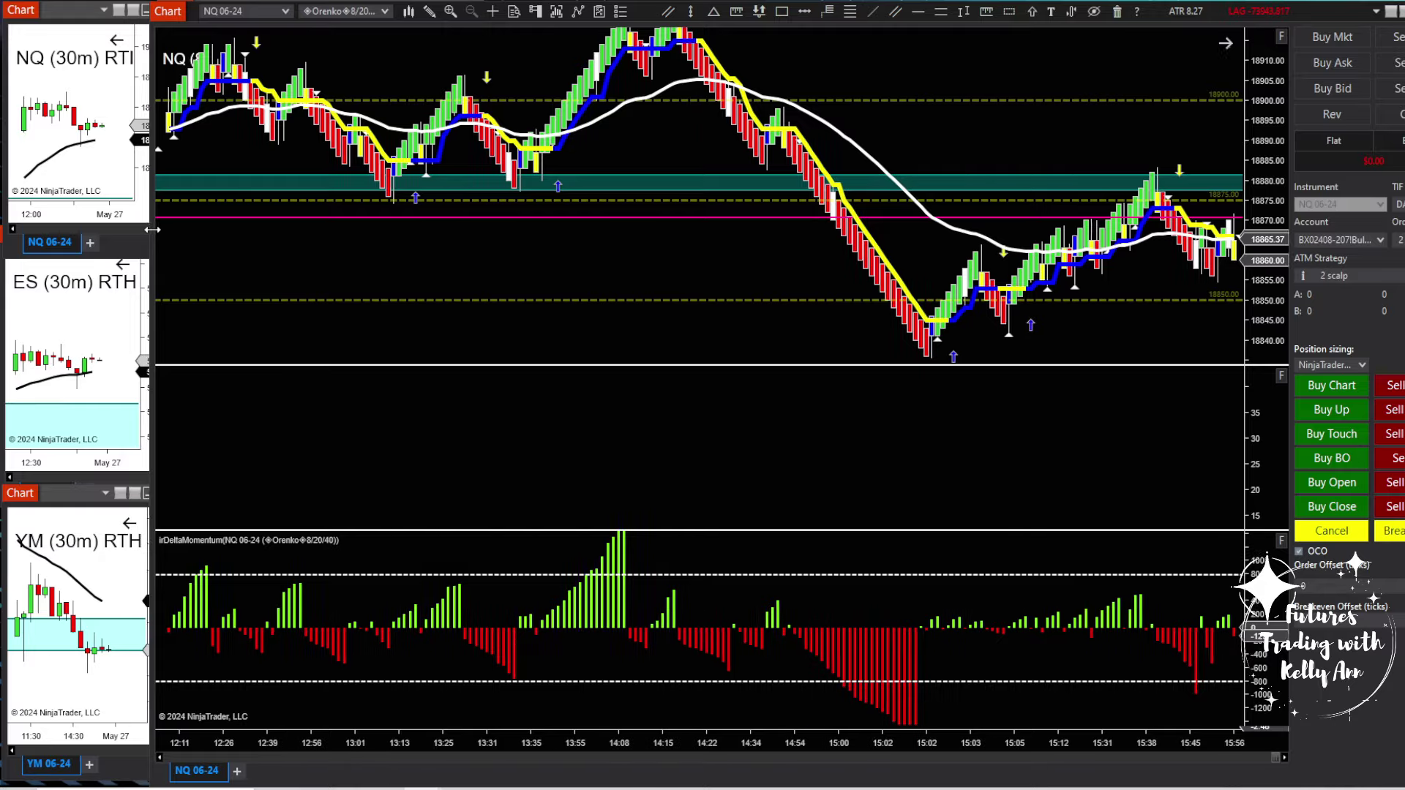
Narrow the NQ (8) chart to uncover the NQ (32) and NQ (16) charts, reposition the NQ (32) bars, and compress the NQ (16) price scale.
drag(149, 230, 483, 311)
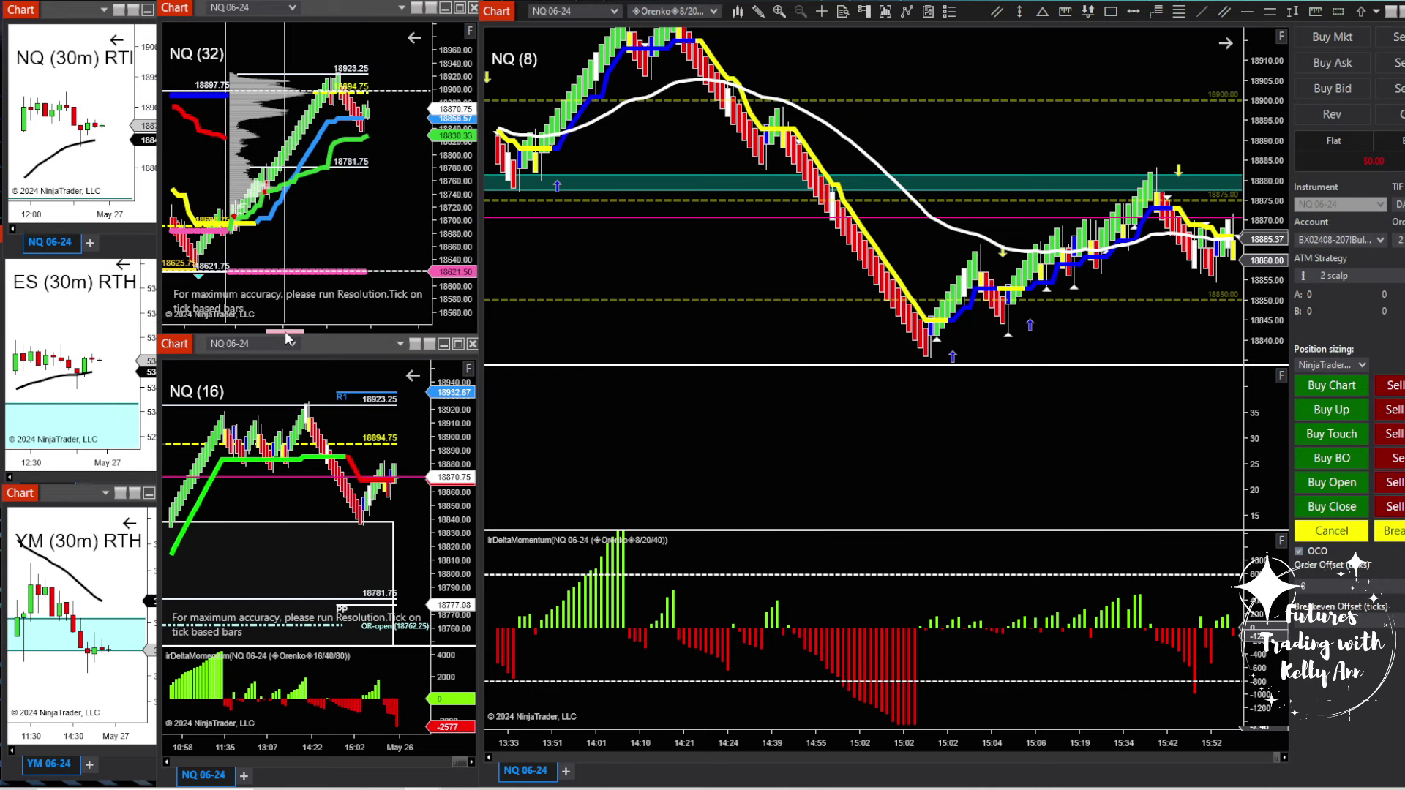
click(298, 256)
drag(261, 337, 249, 338)
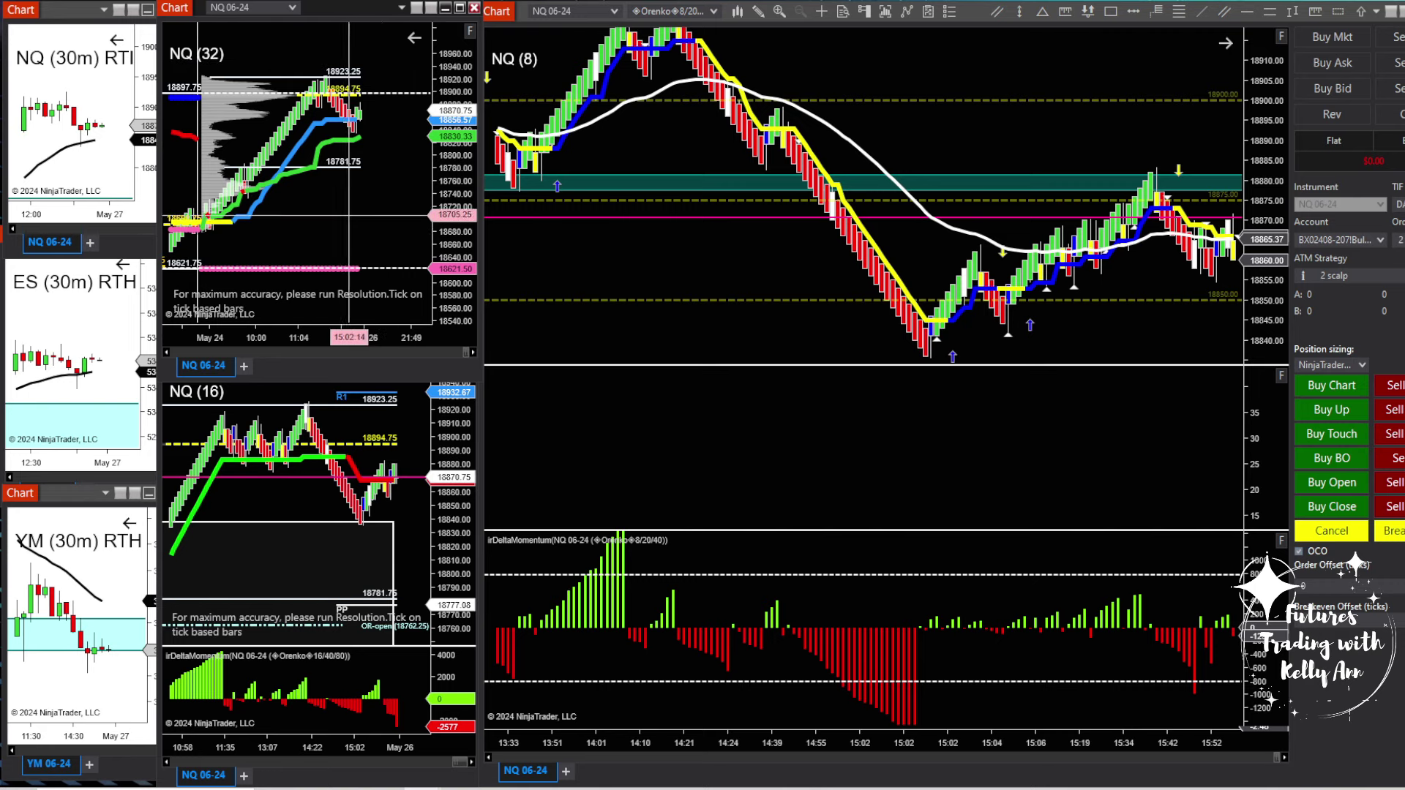
scroll(344, 215, up, 3)
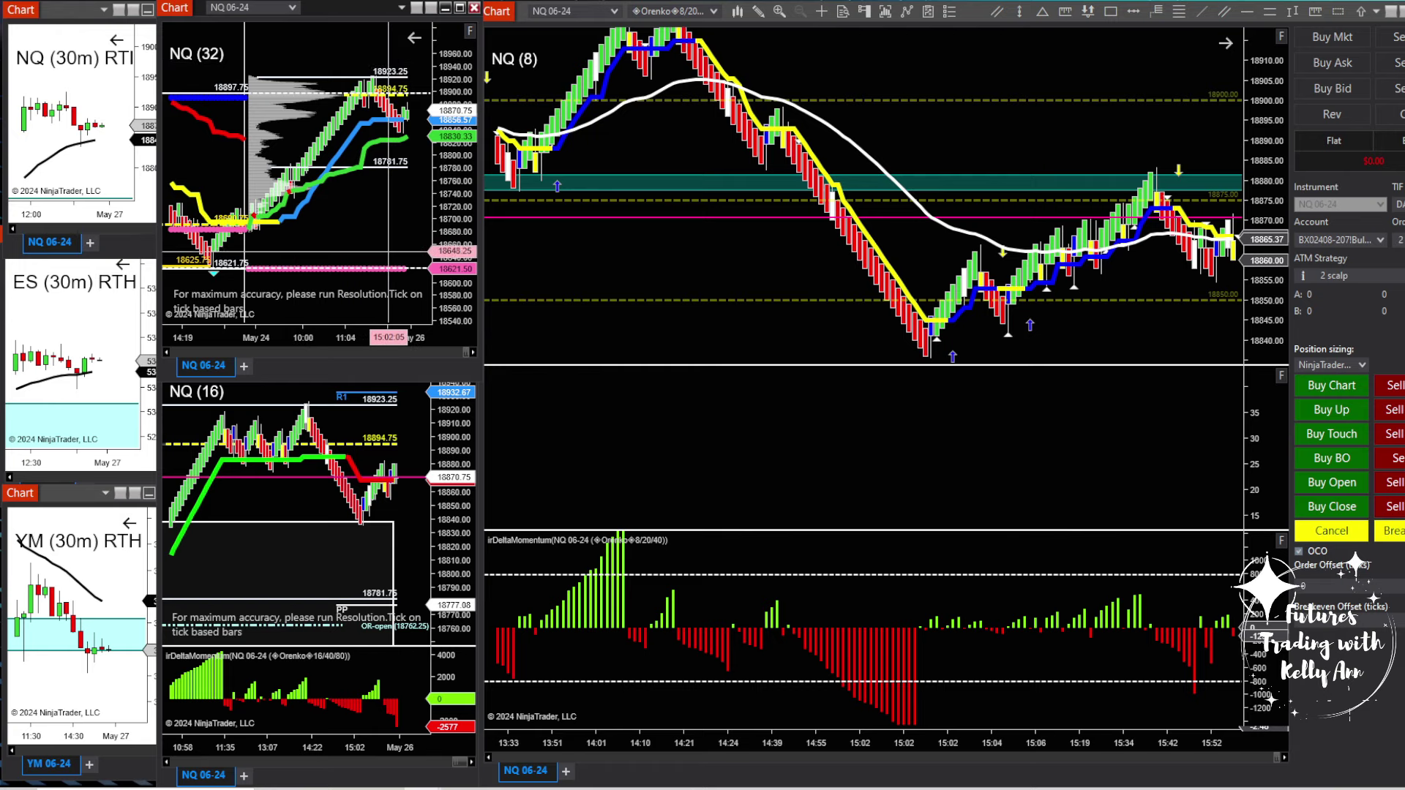
drag(369, 235, 333, 225)
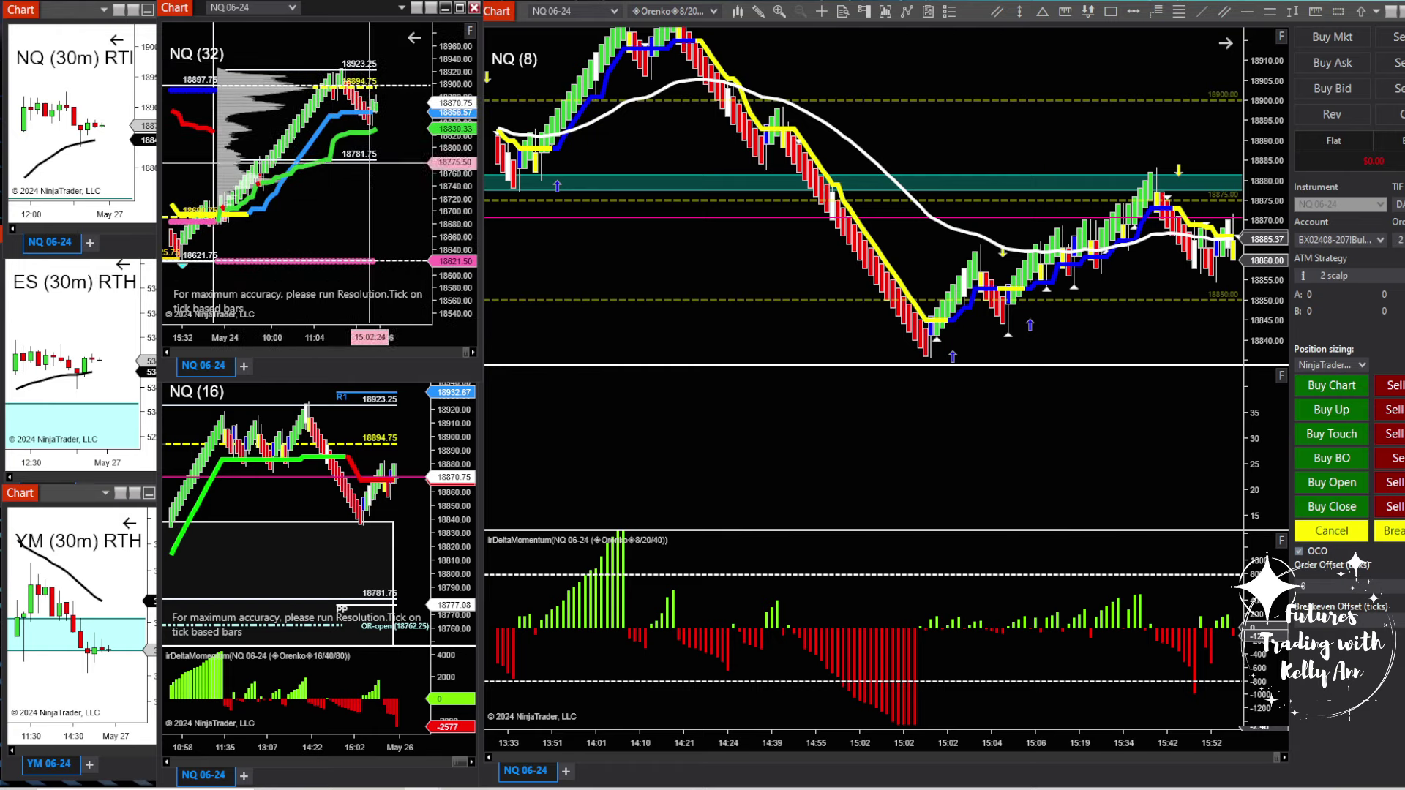
click(297, 501)
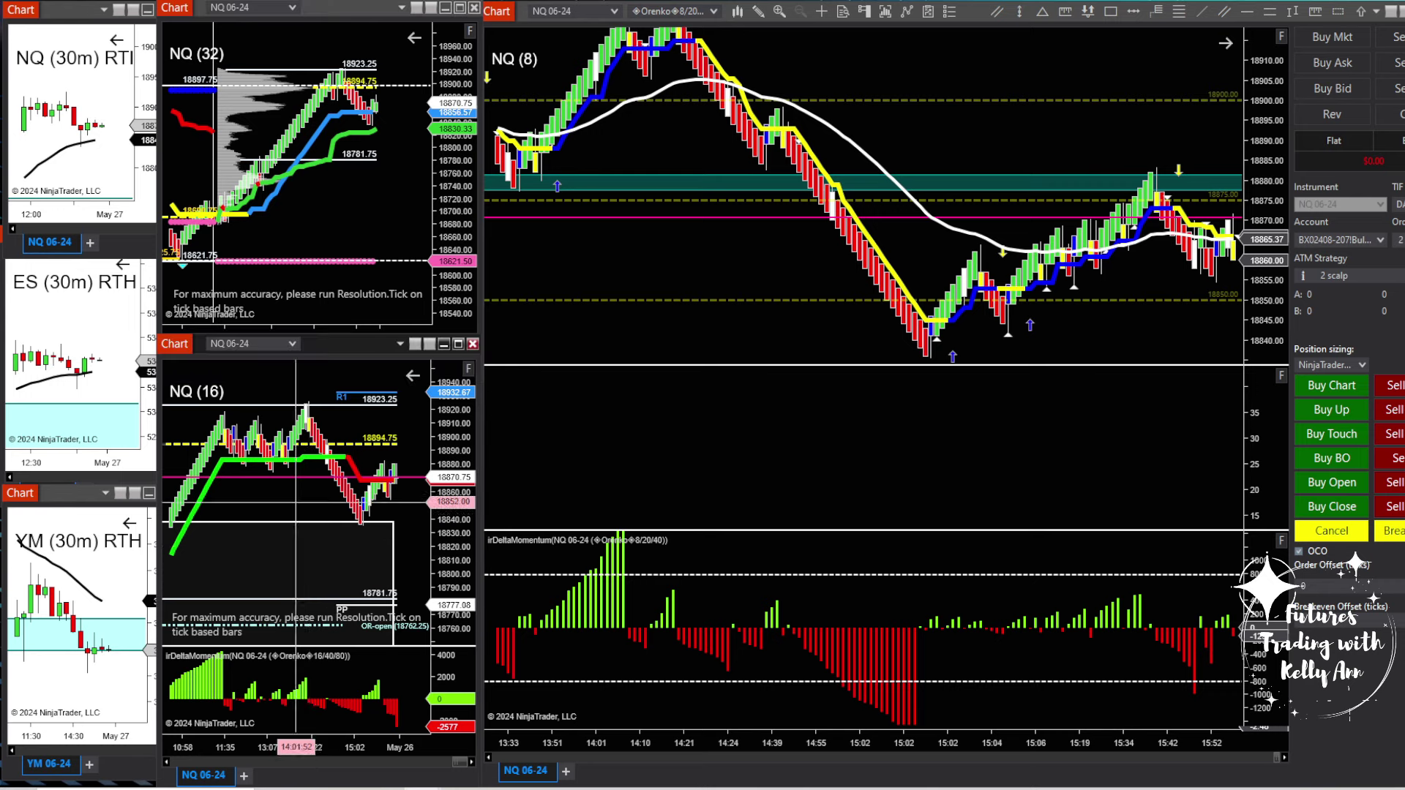
drag(463, 498, 461, 525)
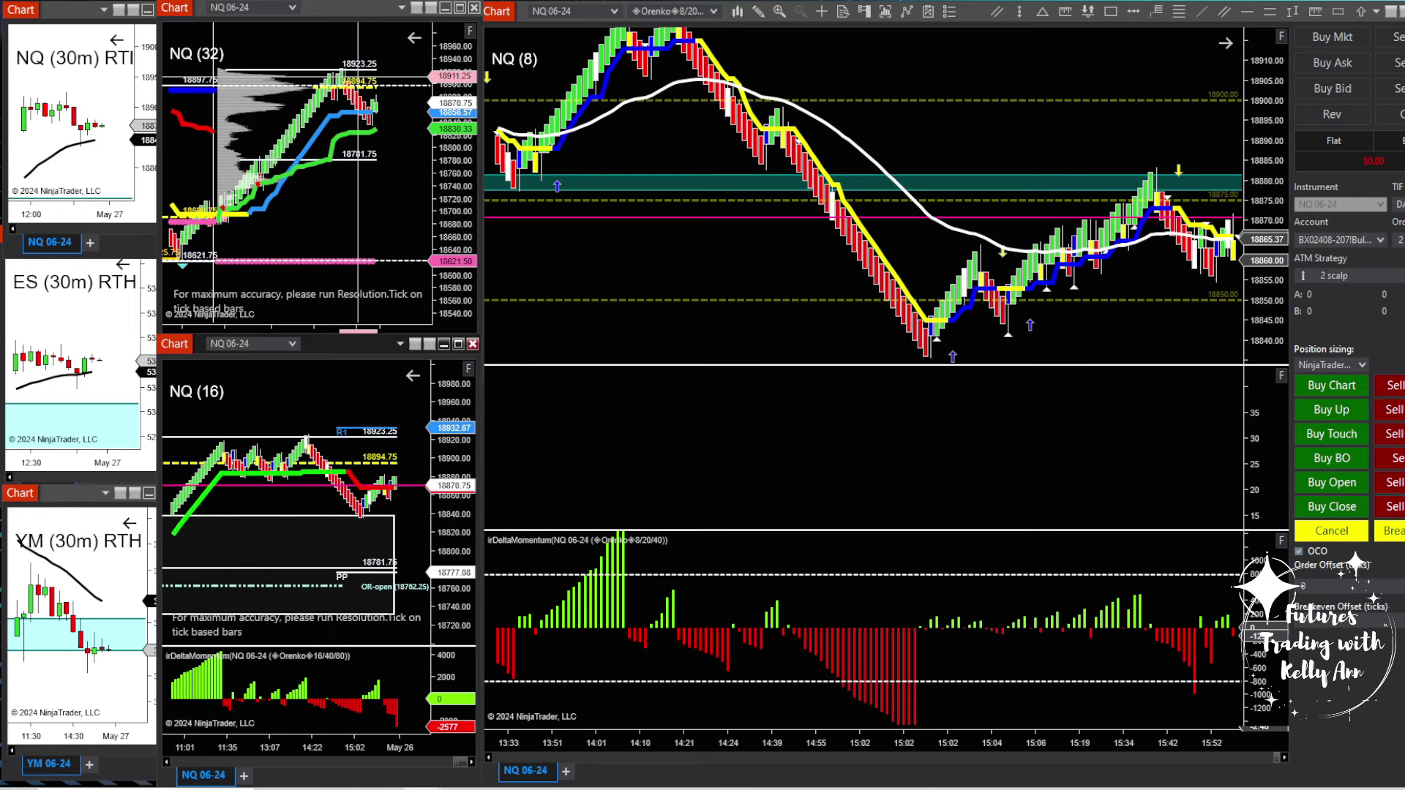
Examine the NQ (32) large-brick trend from the May 24 rally to the close, rescaling its time and price axes.
click(370, 220)
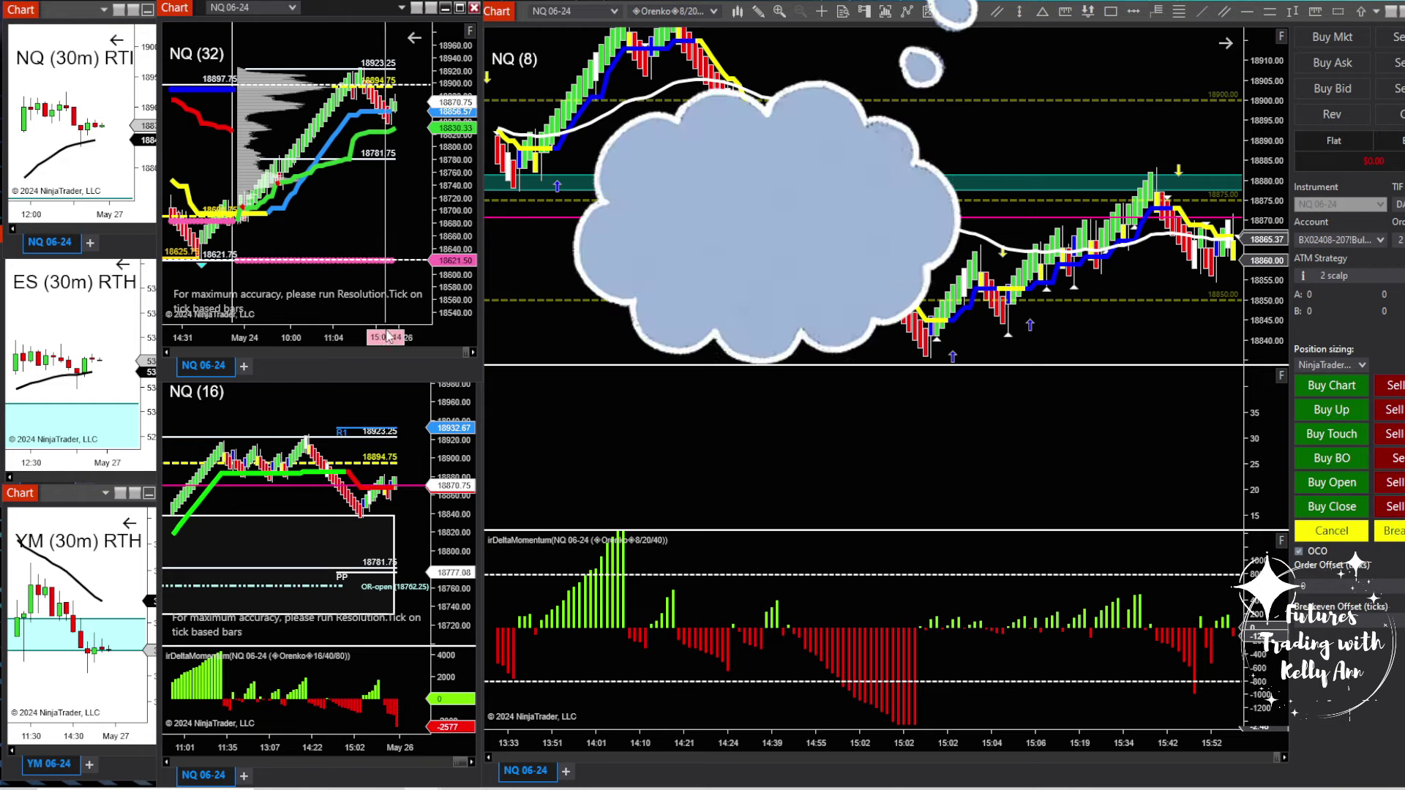
drag(385, 340, 322, 339)
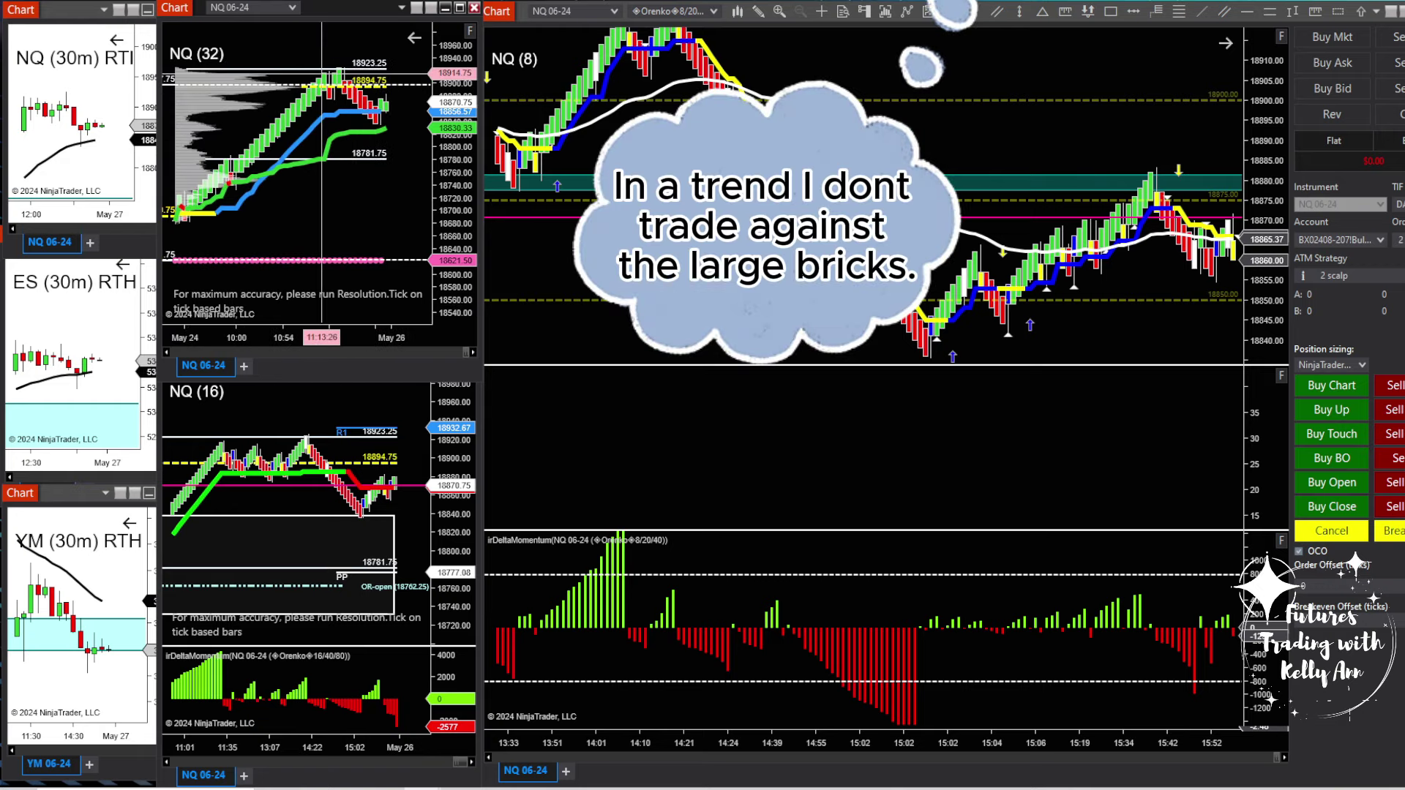
drag(380, 171, 371, 233)
drag(453, 198, 453, 122)
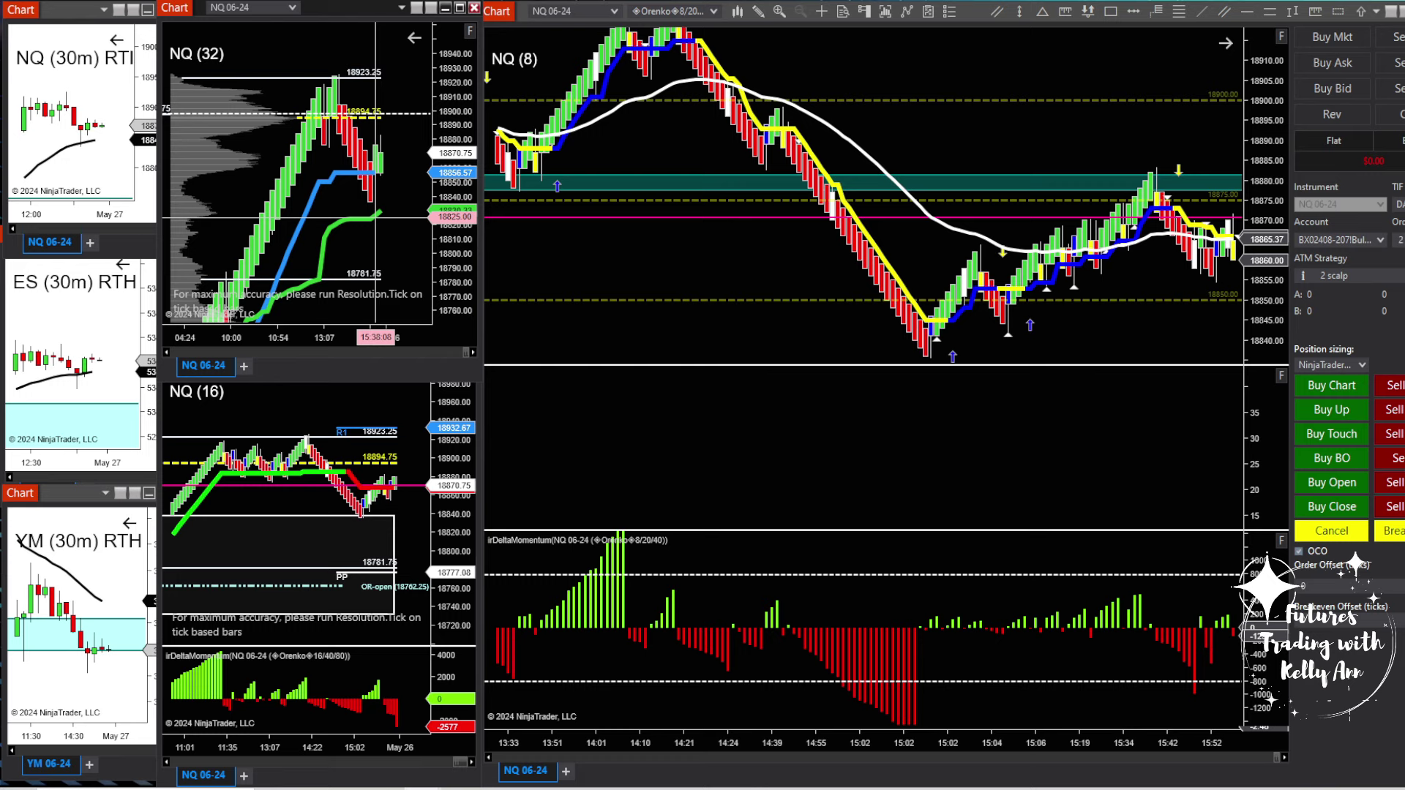
drag(473, 81, 474, 198)
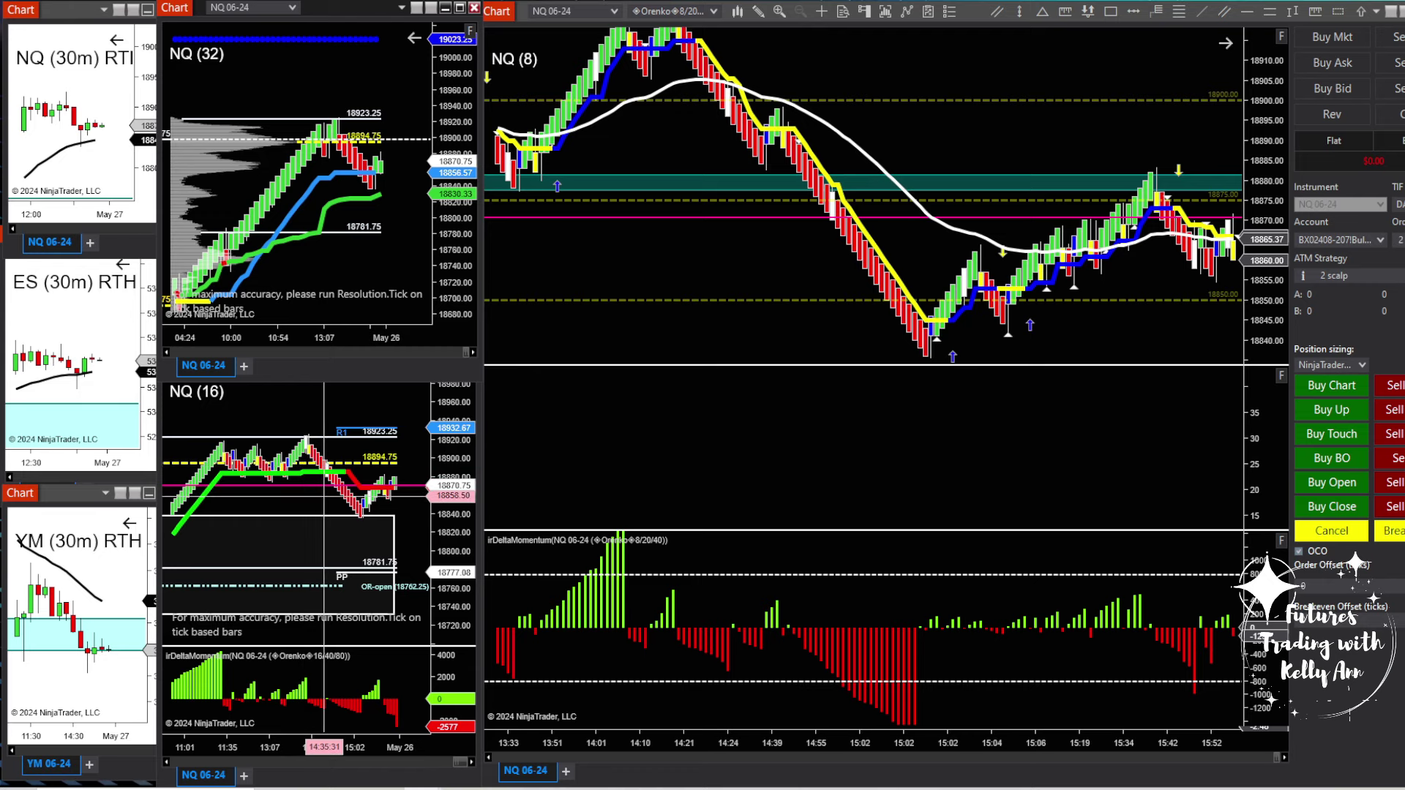
Examine the NQ (16) bricks around the 18894.75 line and the afternoon drop, adjusting the price scale to fit.
drag(324, 496, 291, 496)
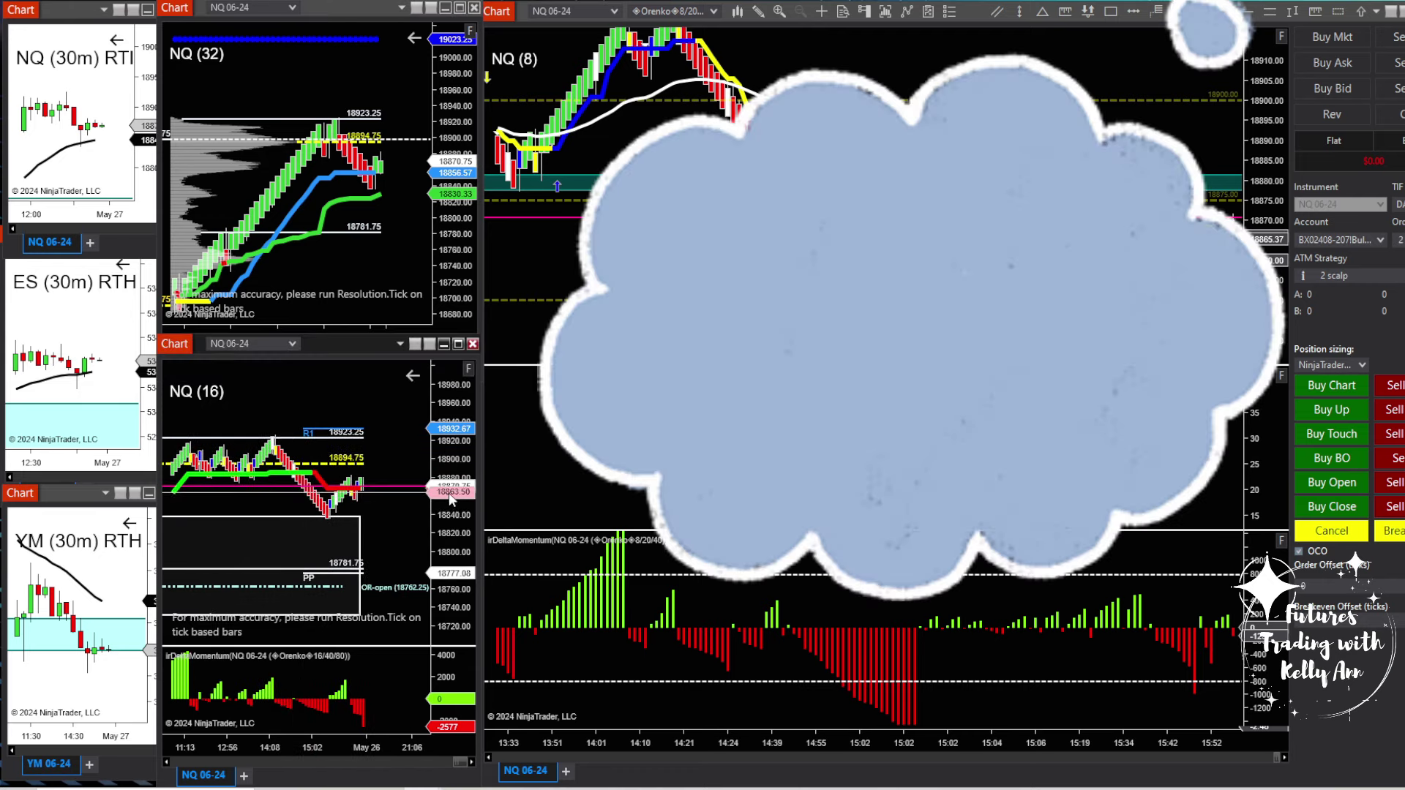
drag(449, 495, 450, 457)
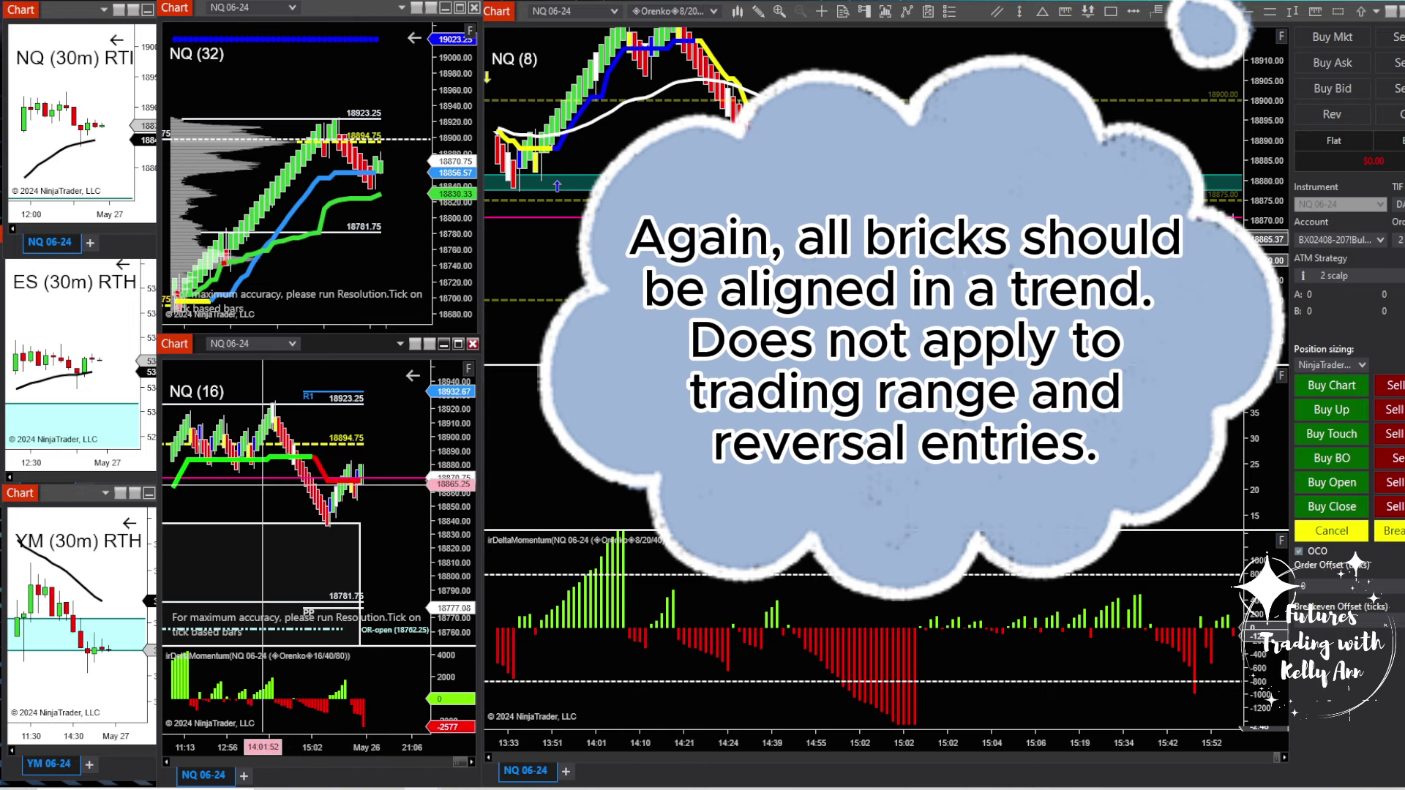
drag(277, 507, 325, 479)
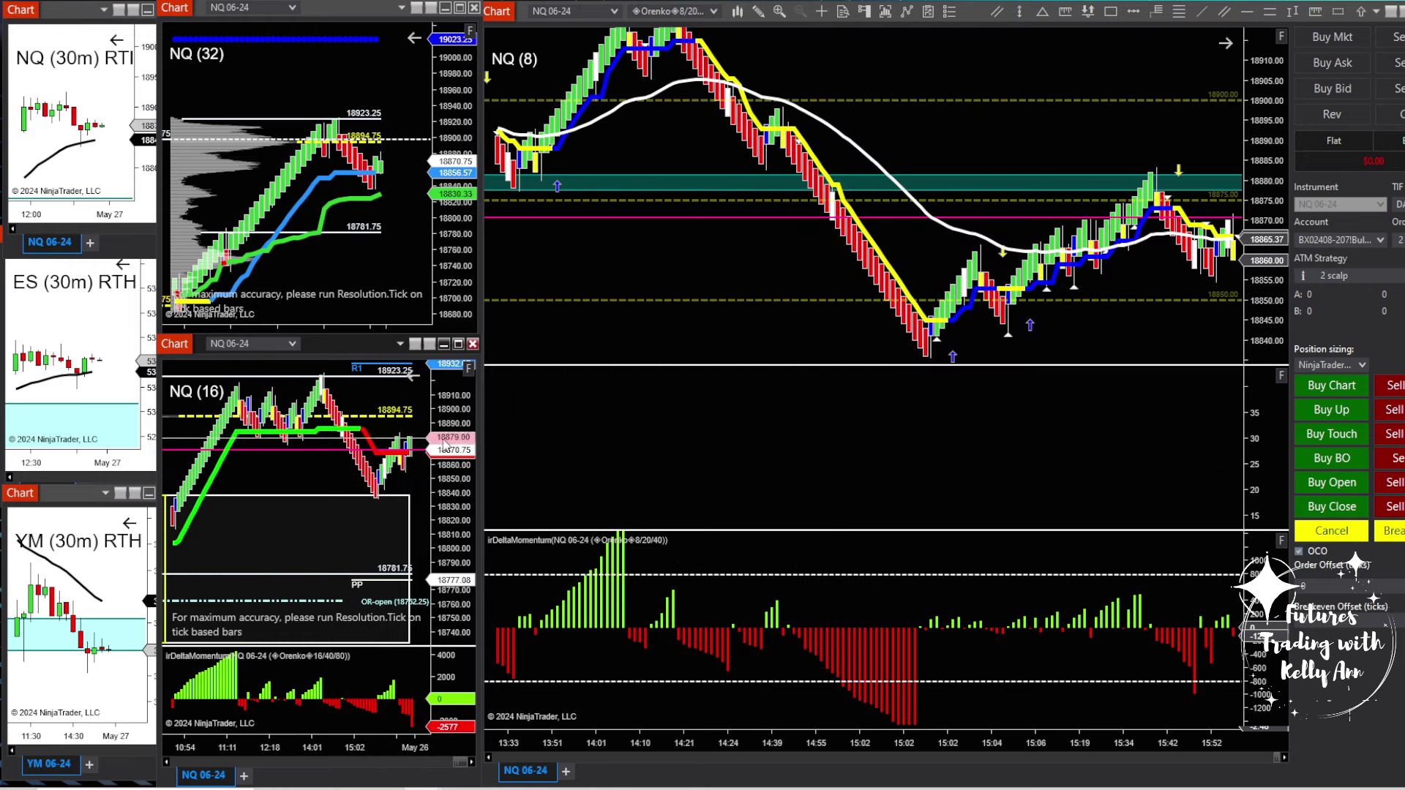
drag(444, 442, 444, 483)
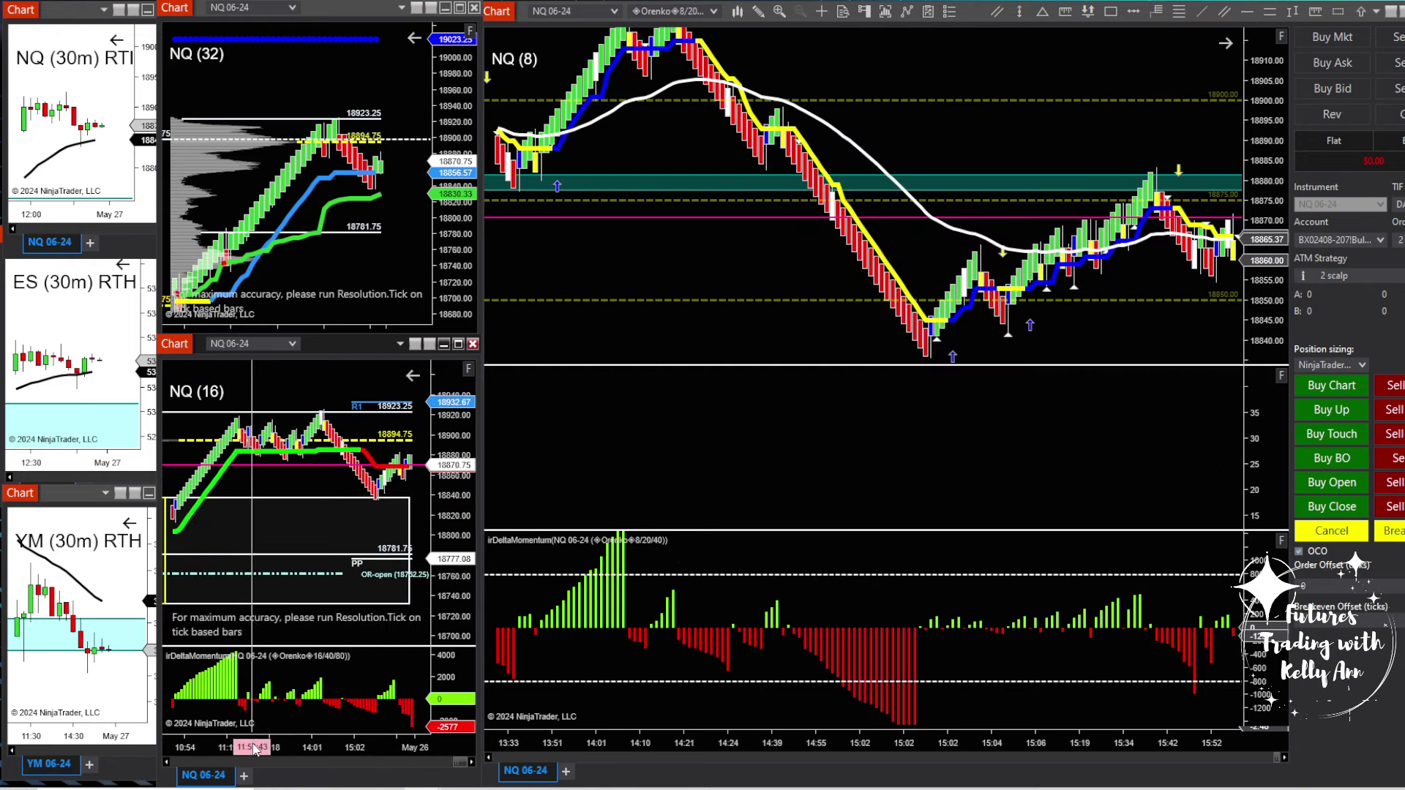
Compress the NQ (16) bars and price scale to fit the full day, the volume profile, the opening boxes and the 18684.00 line.
drag(254, 747, 291, 741)
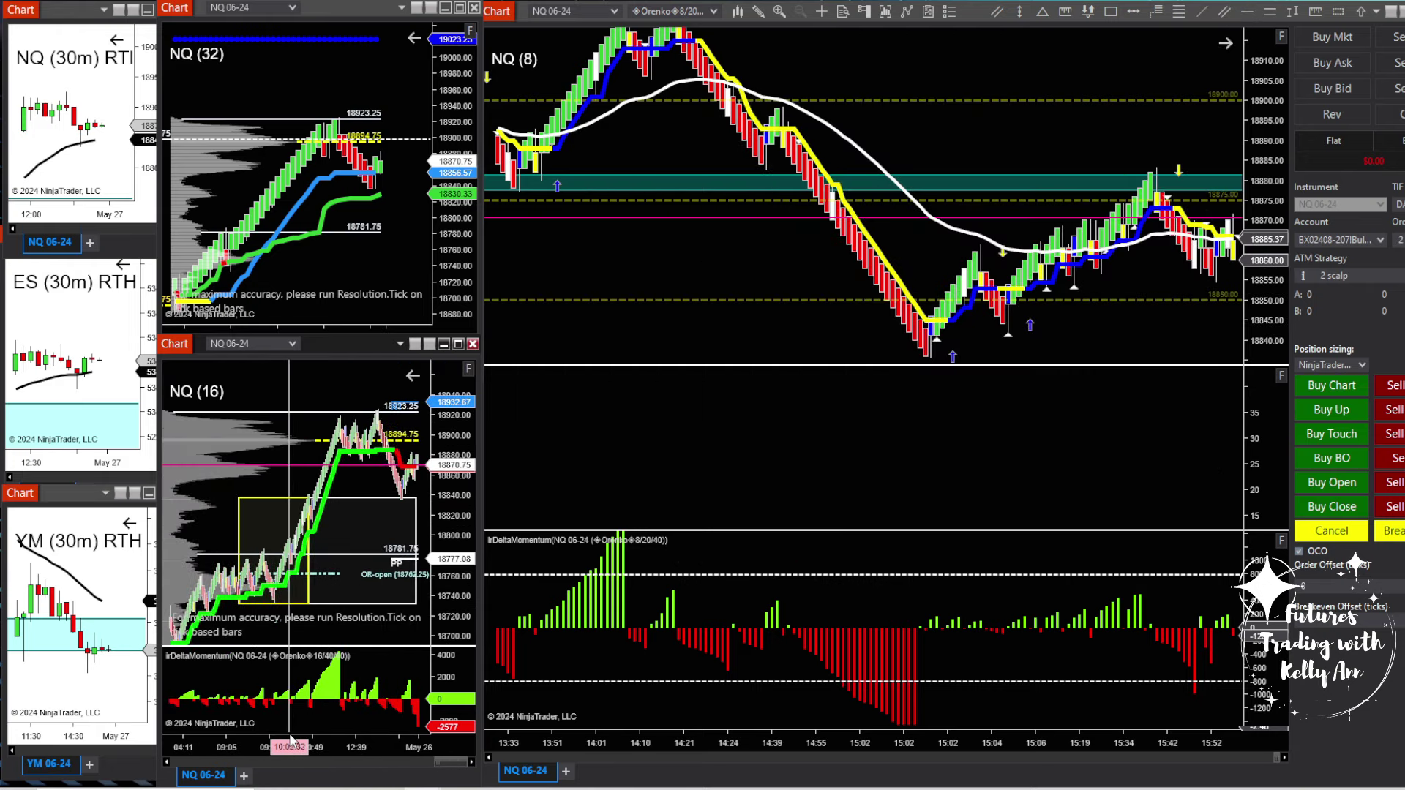
drag(463, 440, 469, 495)
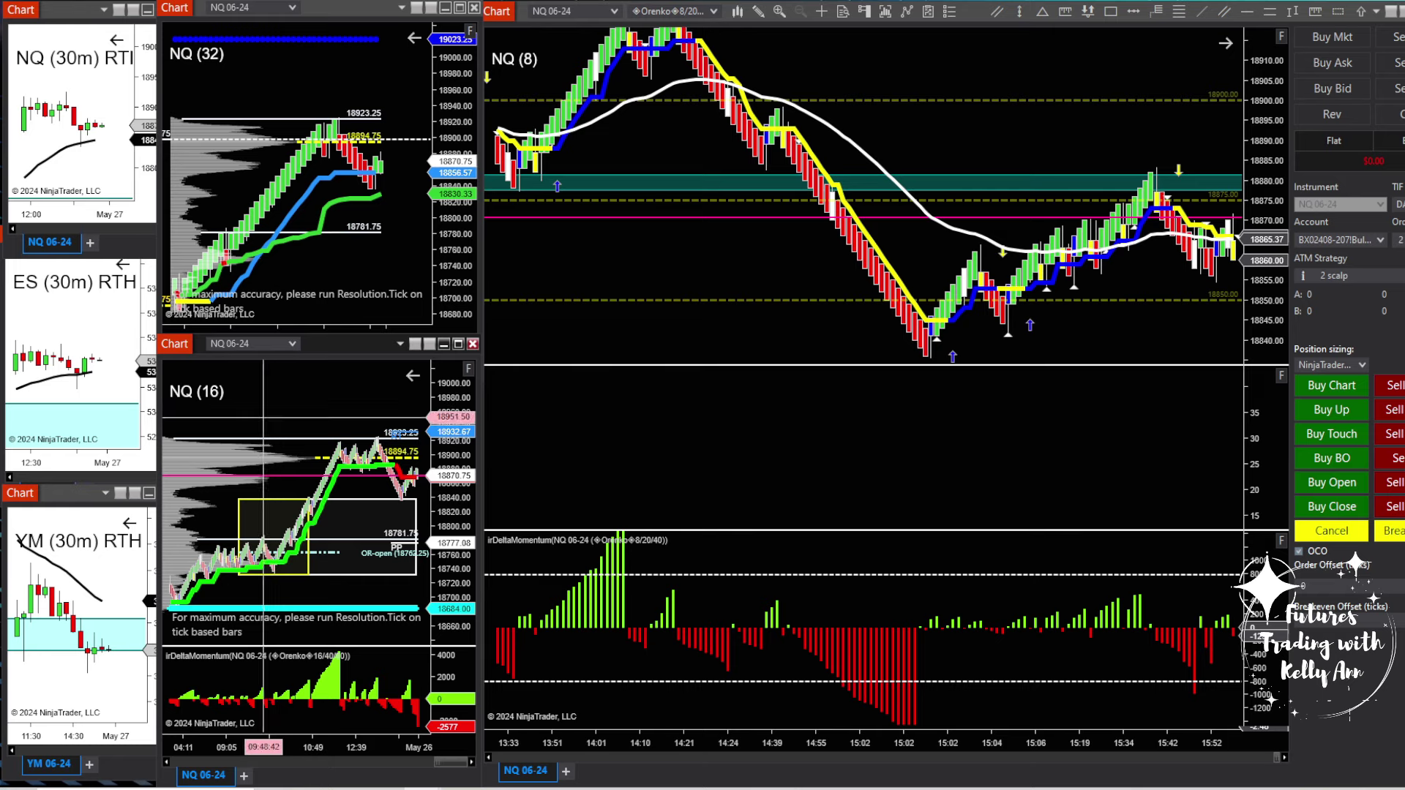
drag(217, 755, 224, 756)
drag(348, 398, 337, 377)
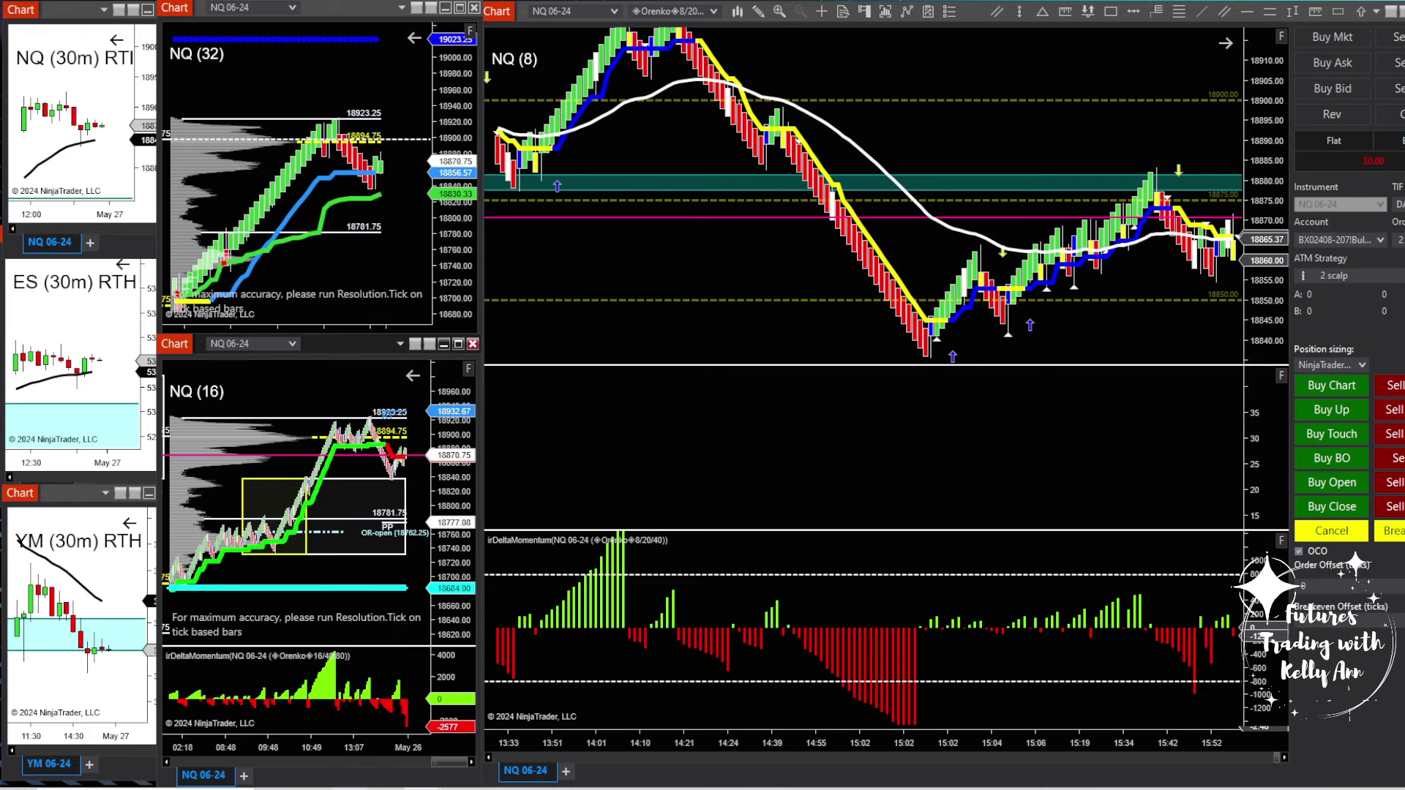
Bring the NQ (8) chart to the session close and expand the NQ (16) bars to compare the afternoon drop and rebound.
drag(1099, 458, 862, 472)
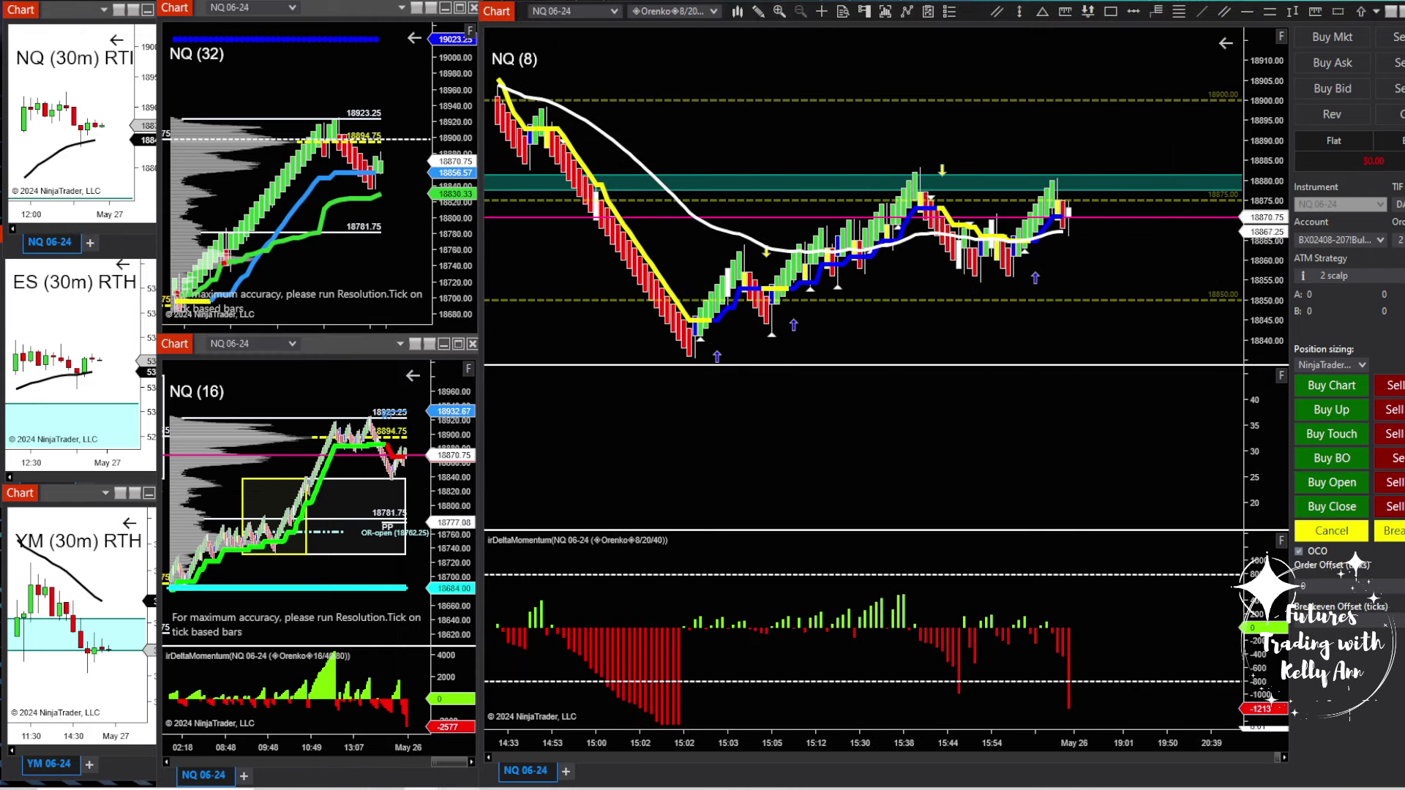
drag(353, 751, 261, 765)
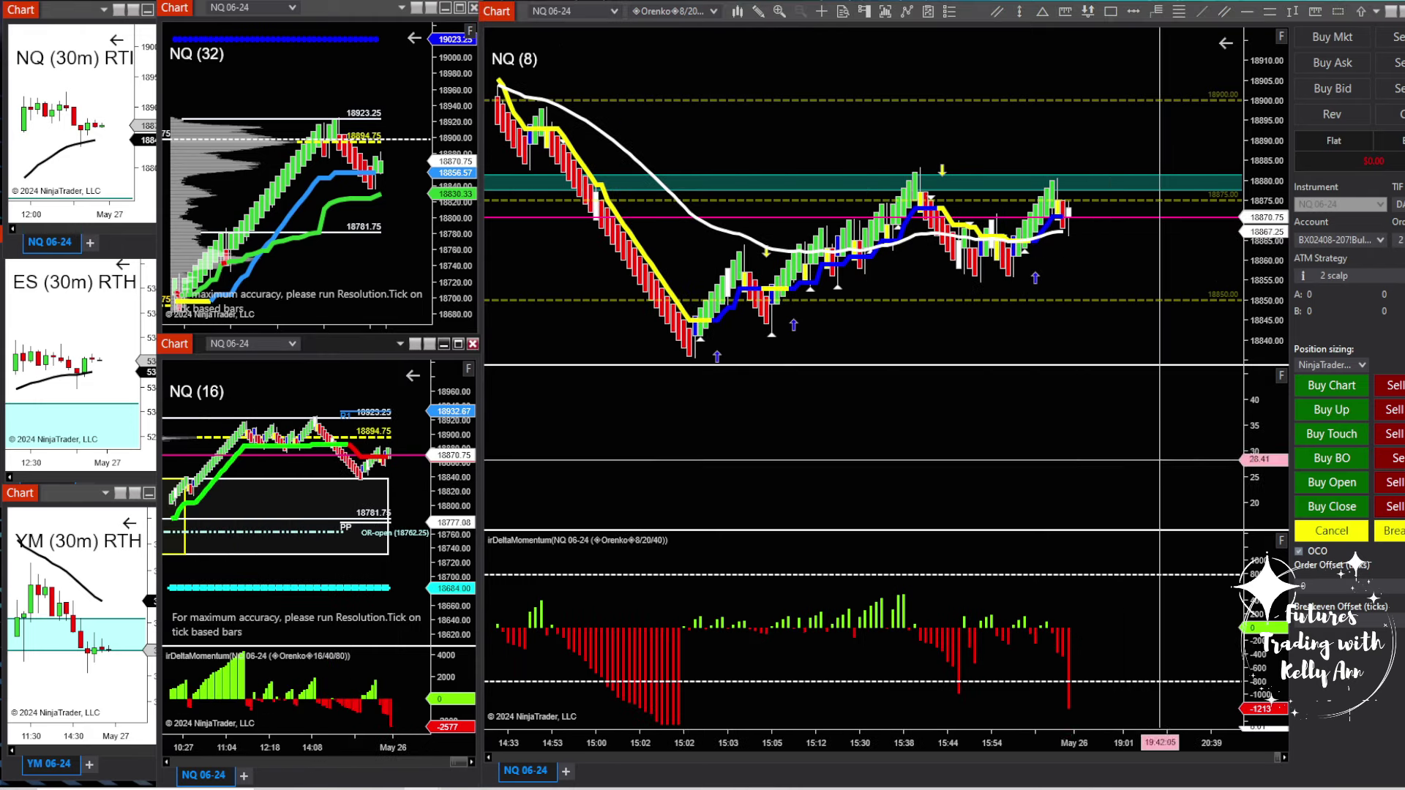
scroll(1056, 414, up, 4)
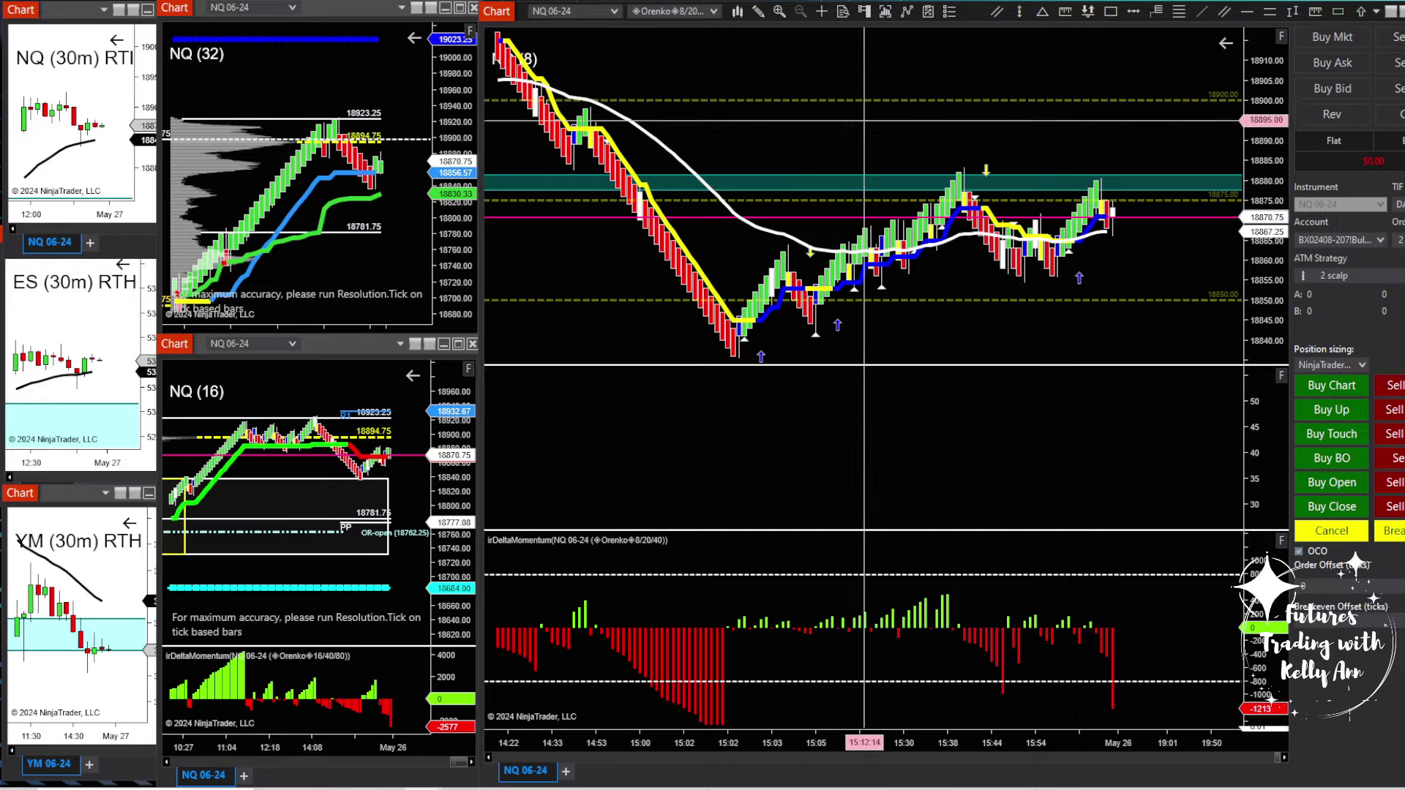
scroll(914, 173, down, 2)
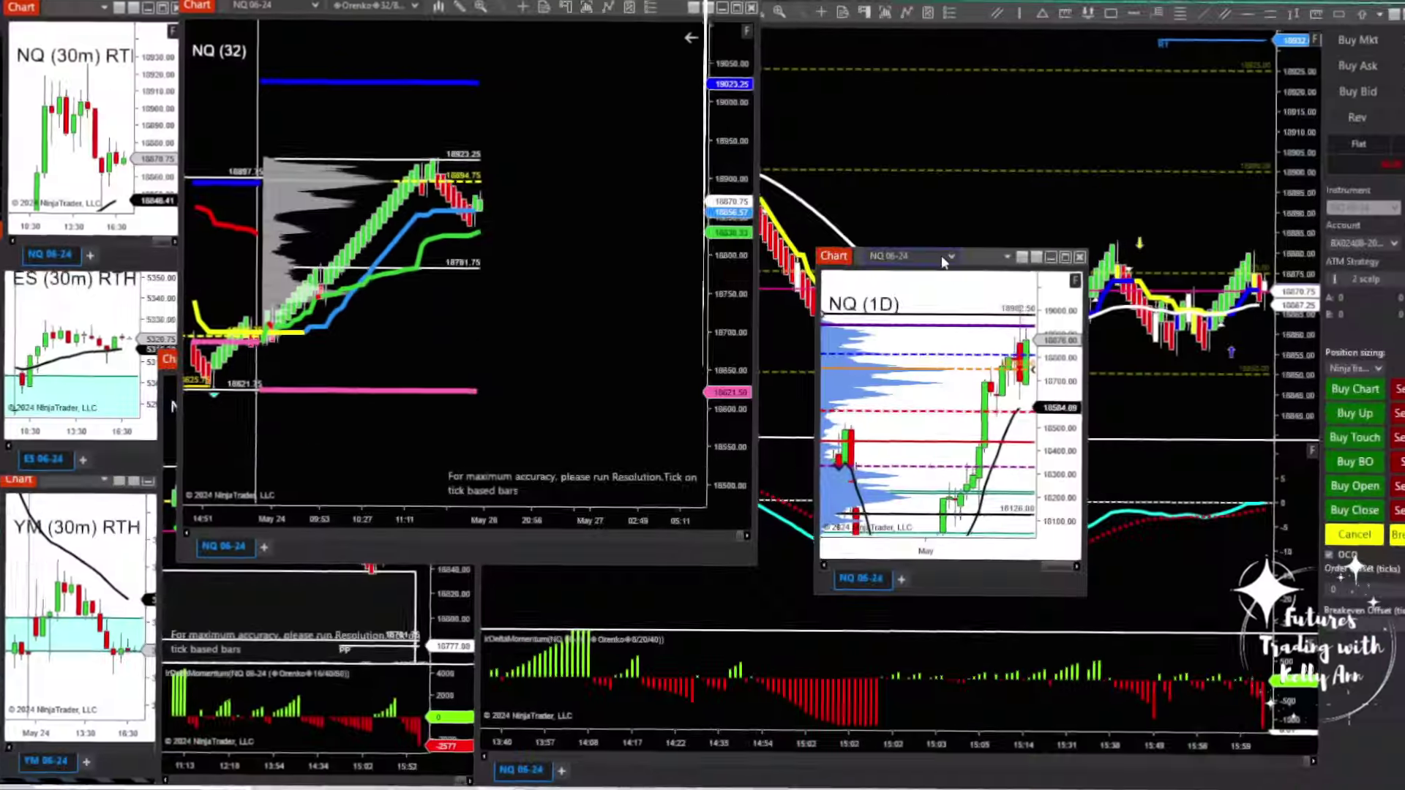
Widen the NQ (1D) chart window and compress its price scale to fit the April low and the May rally.
drag(944, 249, 952, 49)
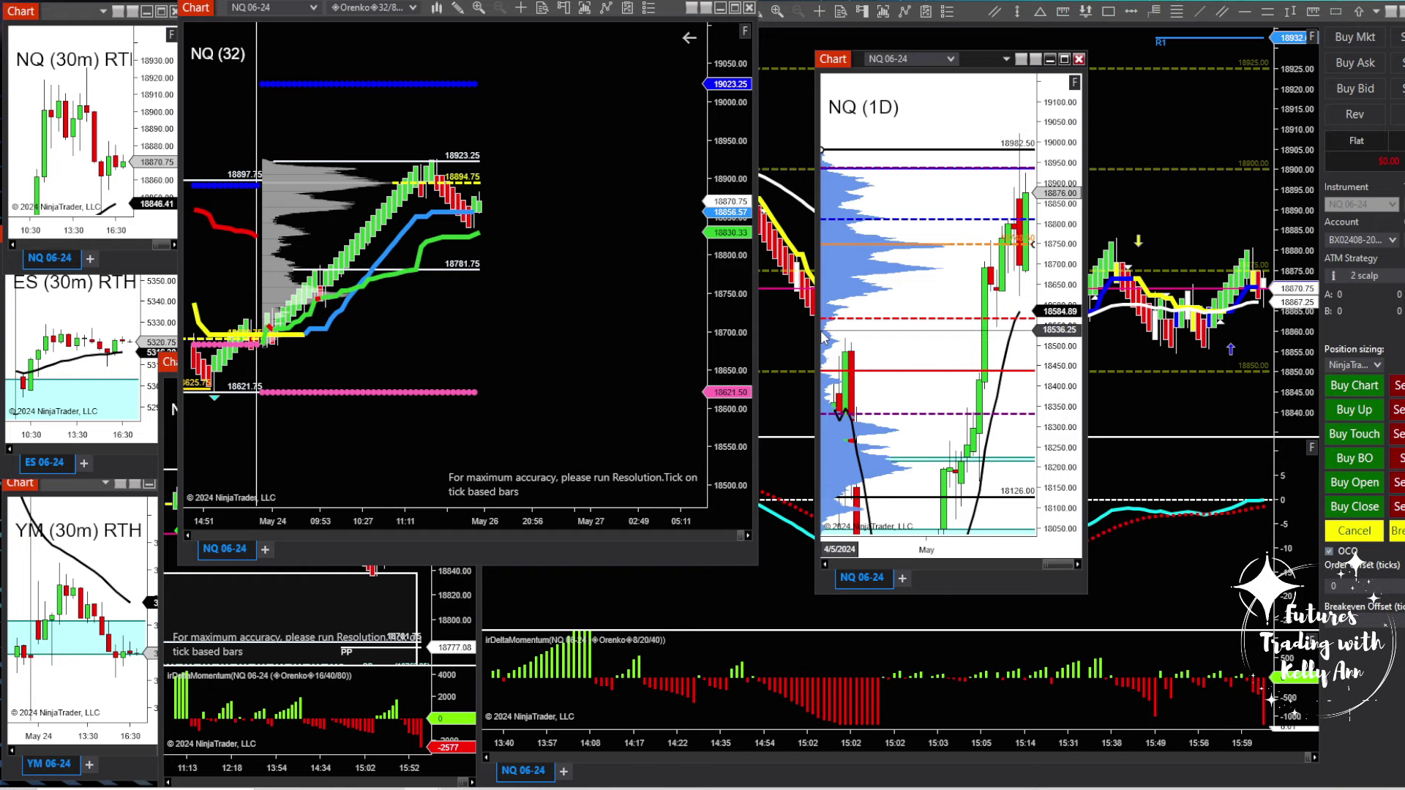
drag(818, 331, 694, 331)
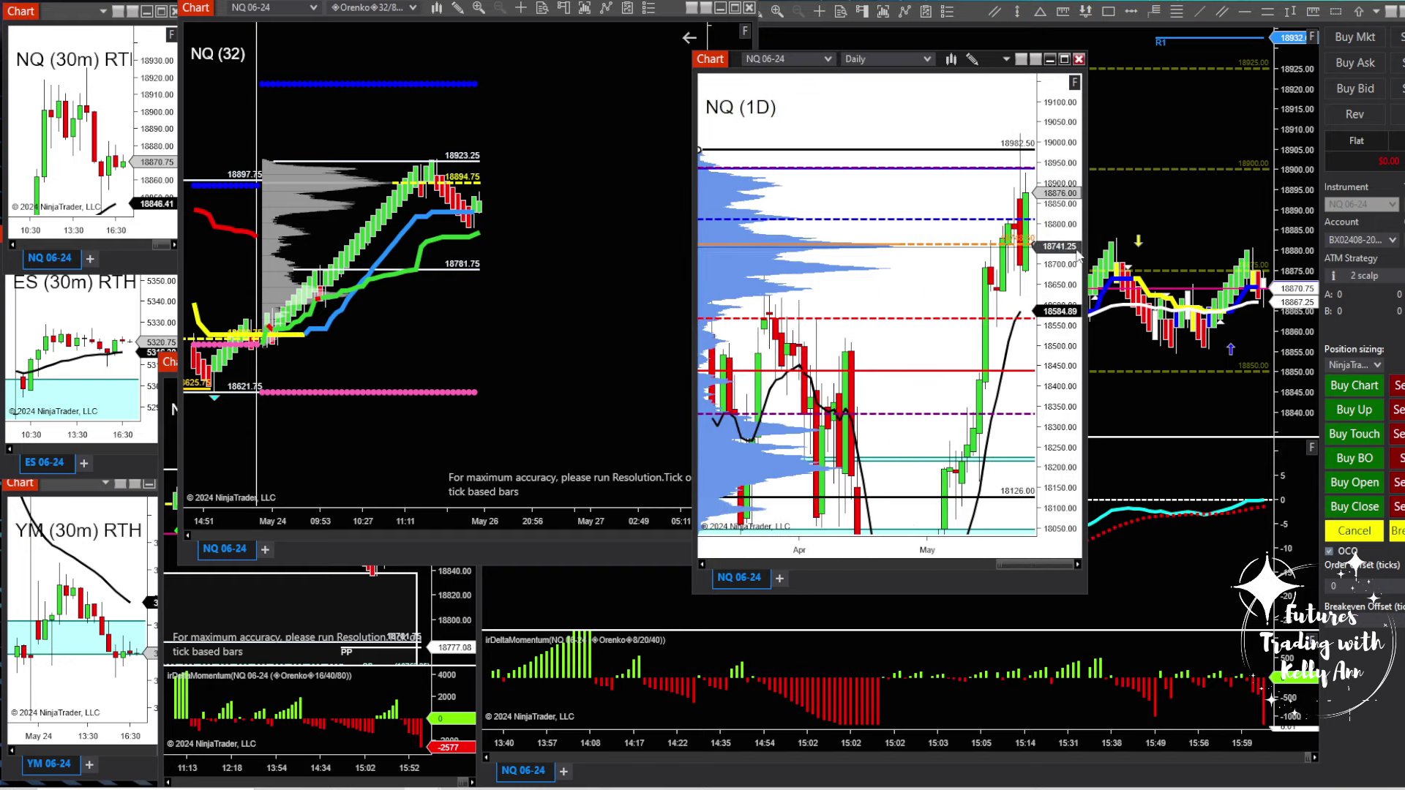
drag(1070, 218, 1078, 387)
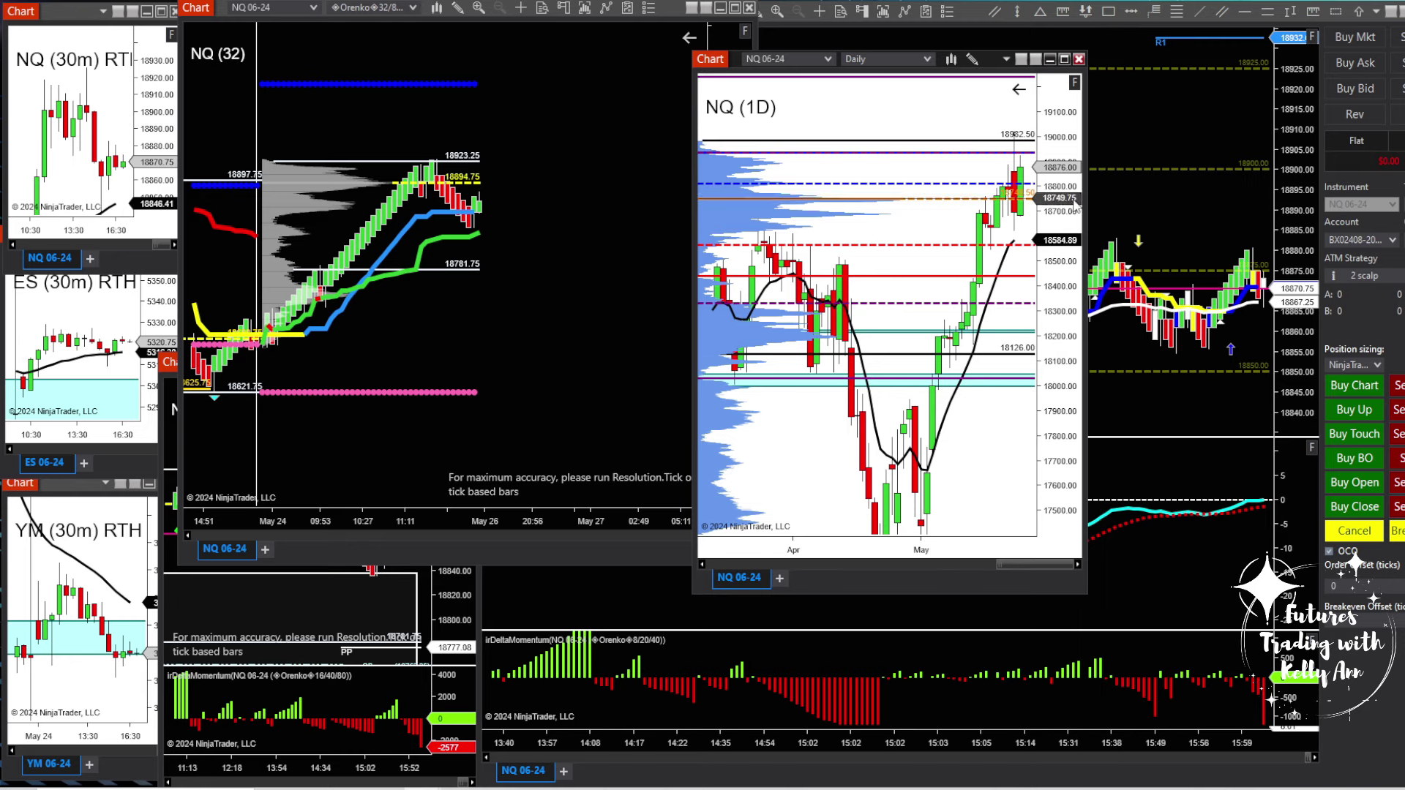
drag(1064, 203, 1068, 296)
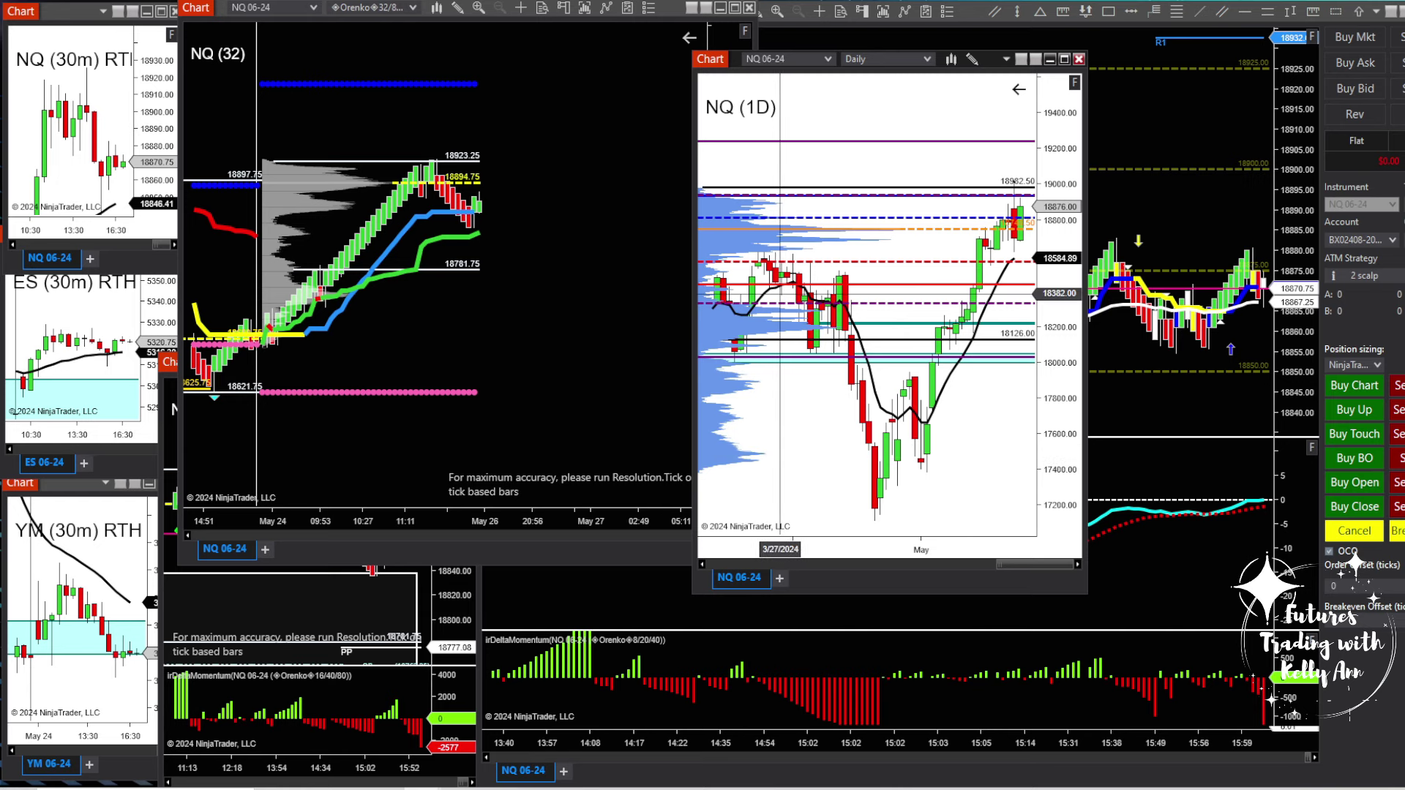
Examine the NQ (1D) candles against the volume profile and the 18982.50, 18748.50 and 18126.00 levels, repositioning the bars and rescaling prices.
scroll(878, 380, down, 3)
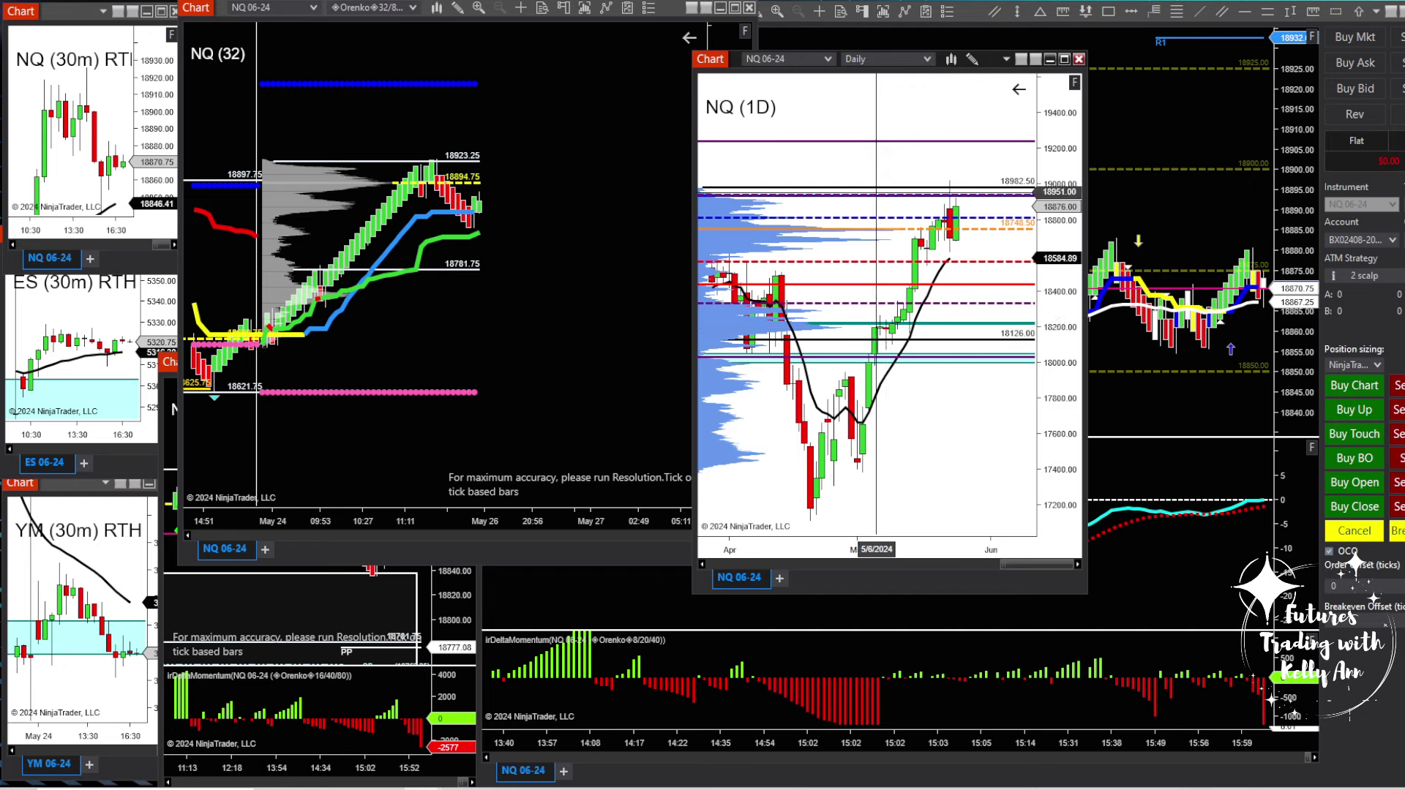
drag(1063, 381, 1064, 330)
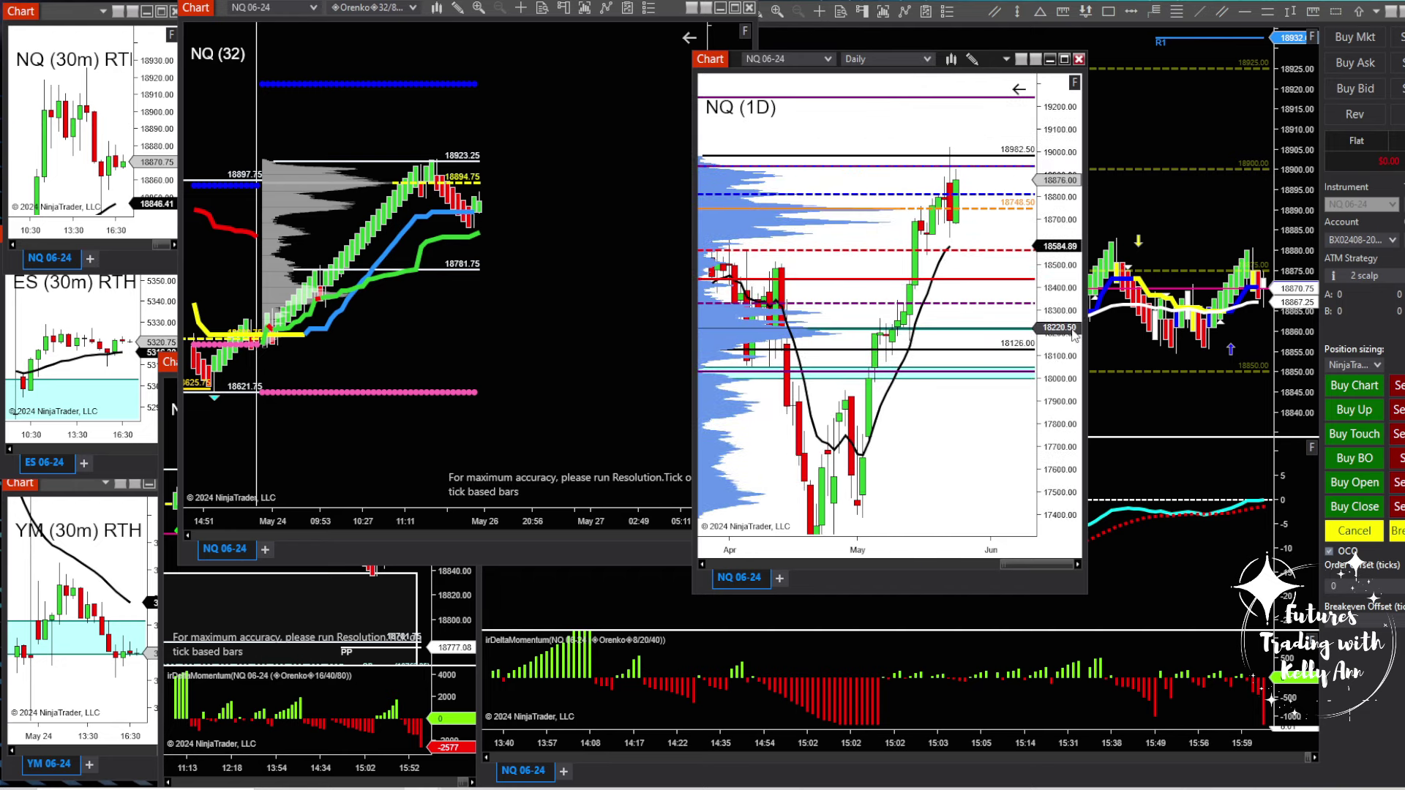
drag(942, 413, 960, 455)
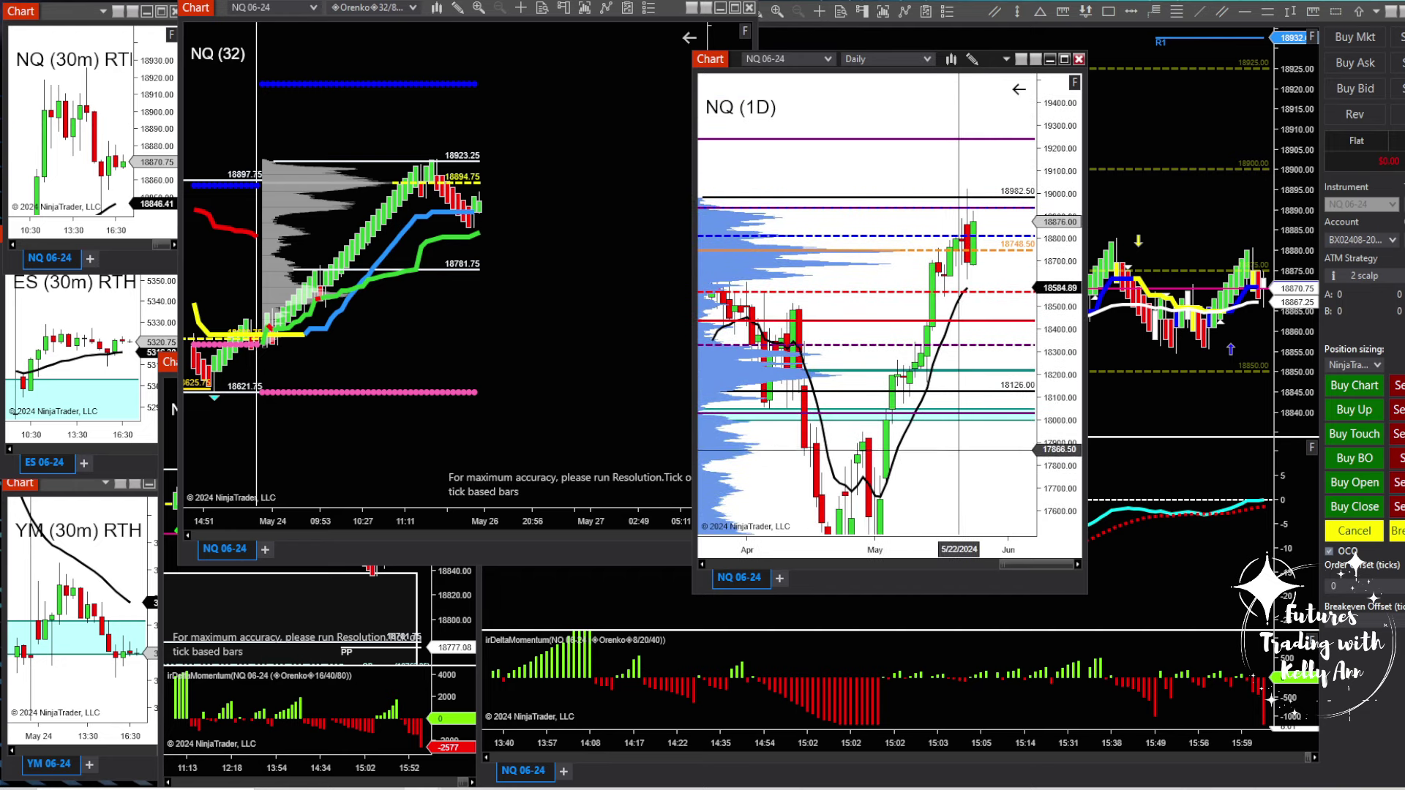
drag(939, 119, 885, 133)
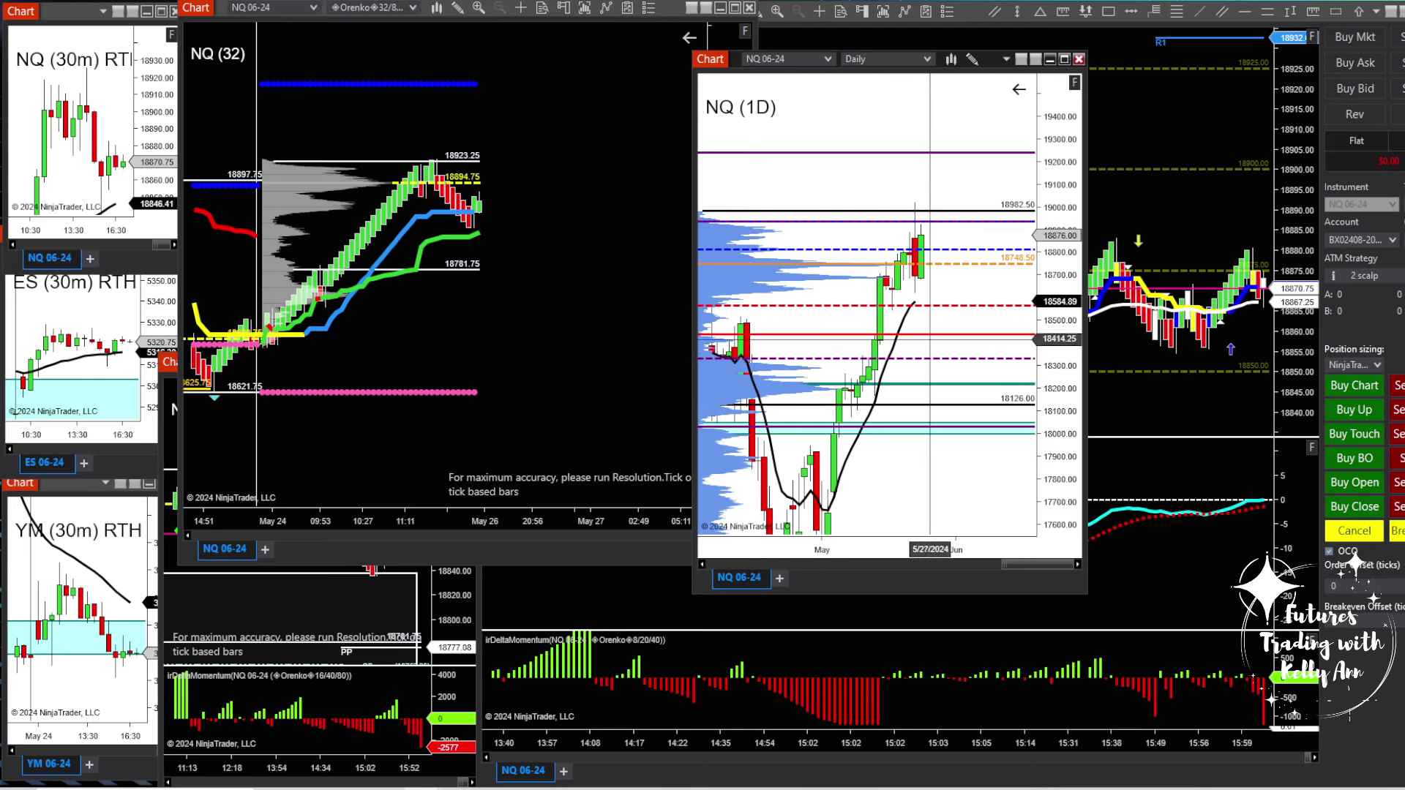
drag(1058, 346, 1058, 296)
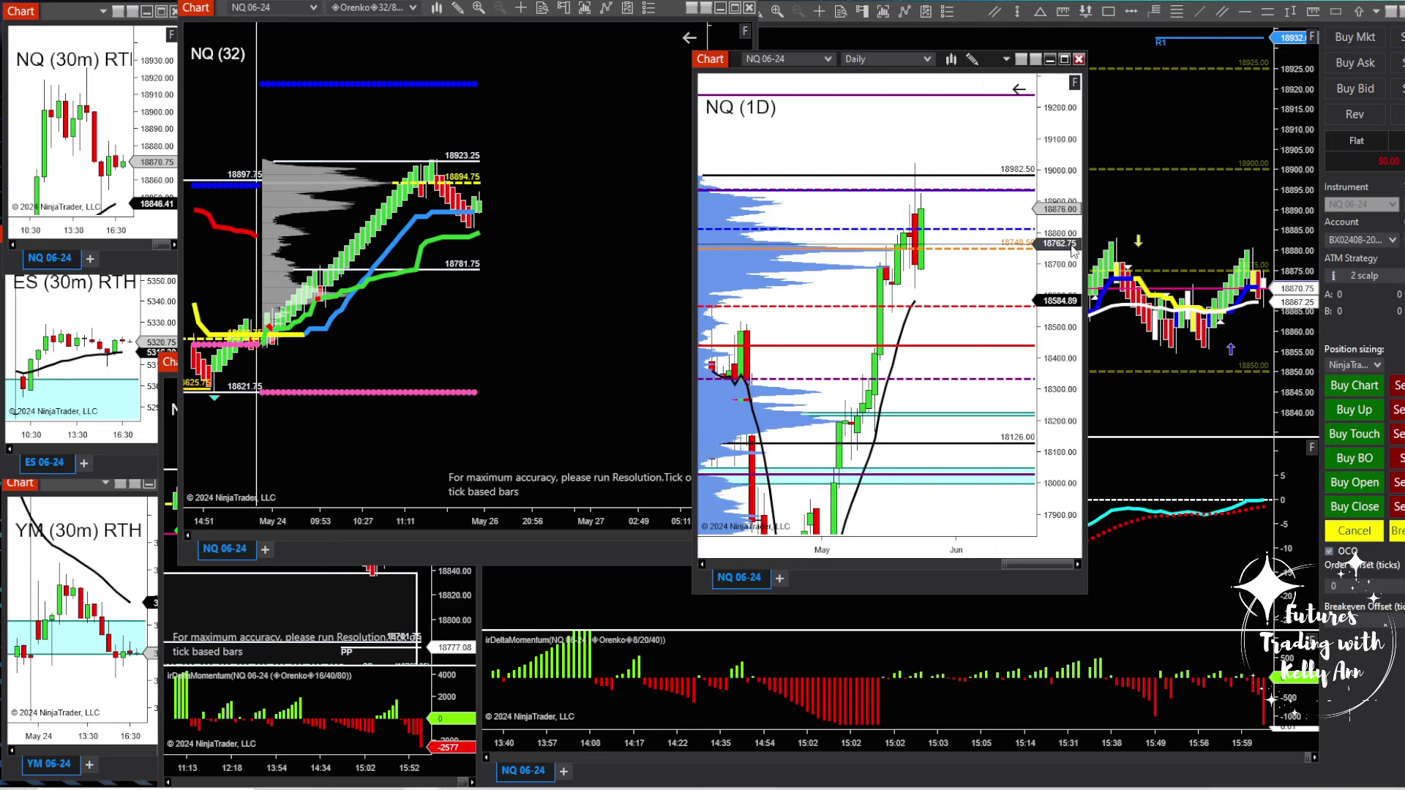
drag(1073, 251, 1066, 162)
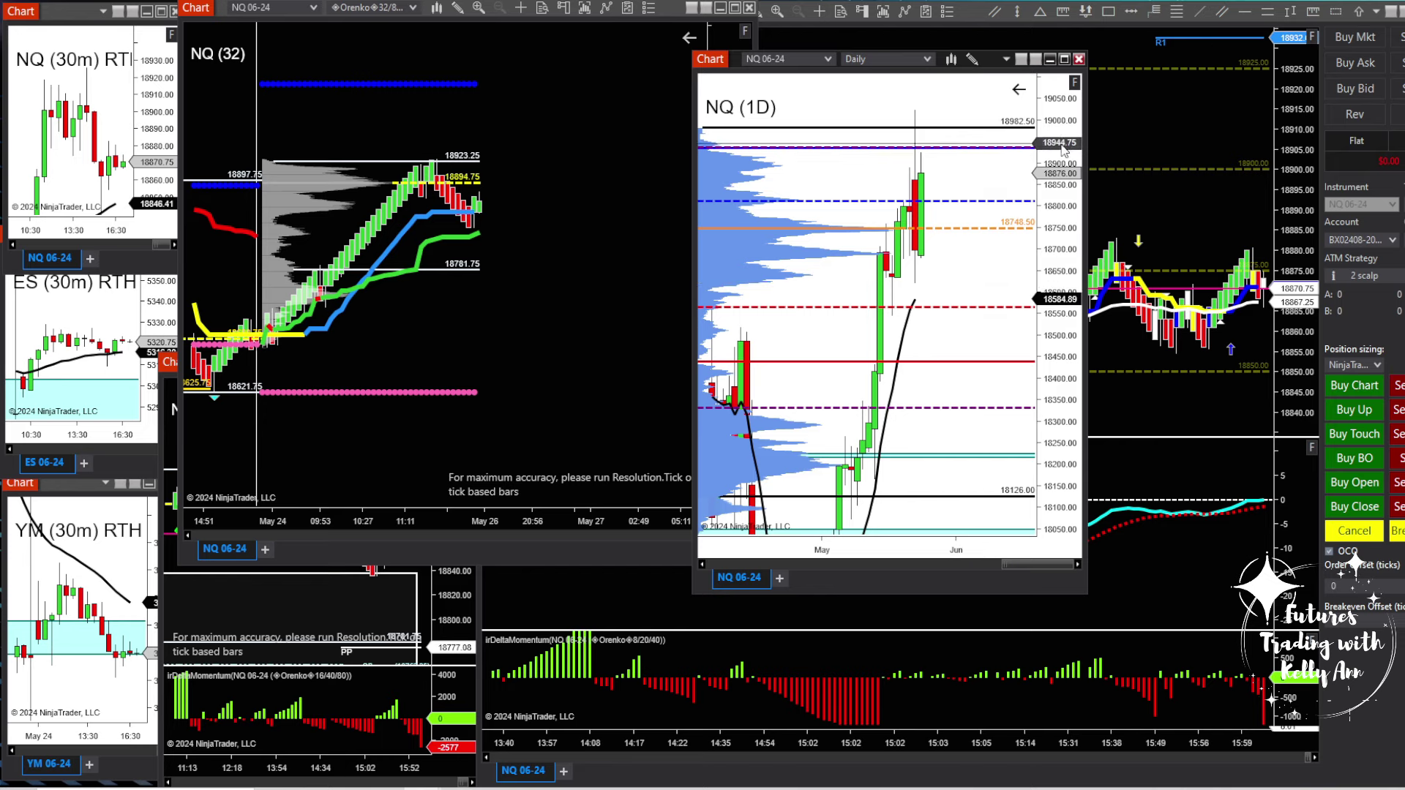
drag(1066, 148, 1067, 227)
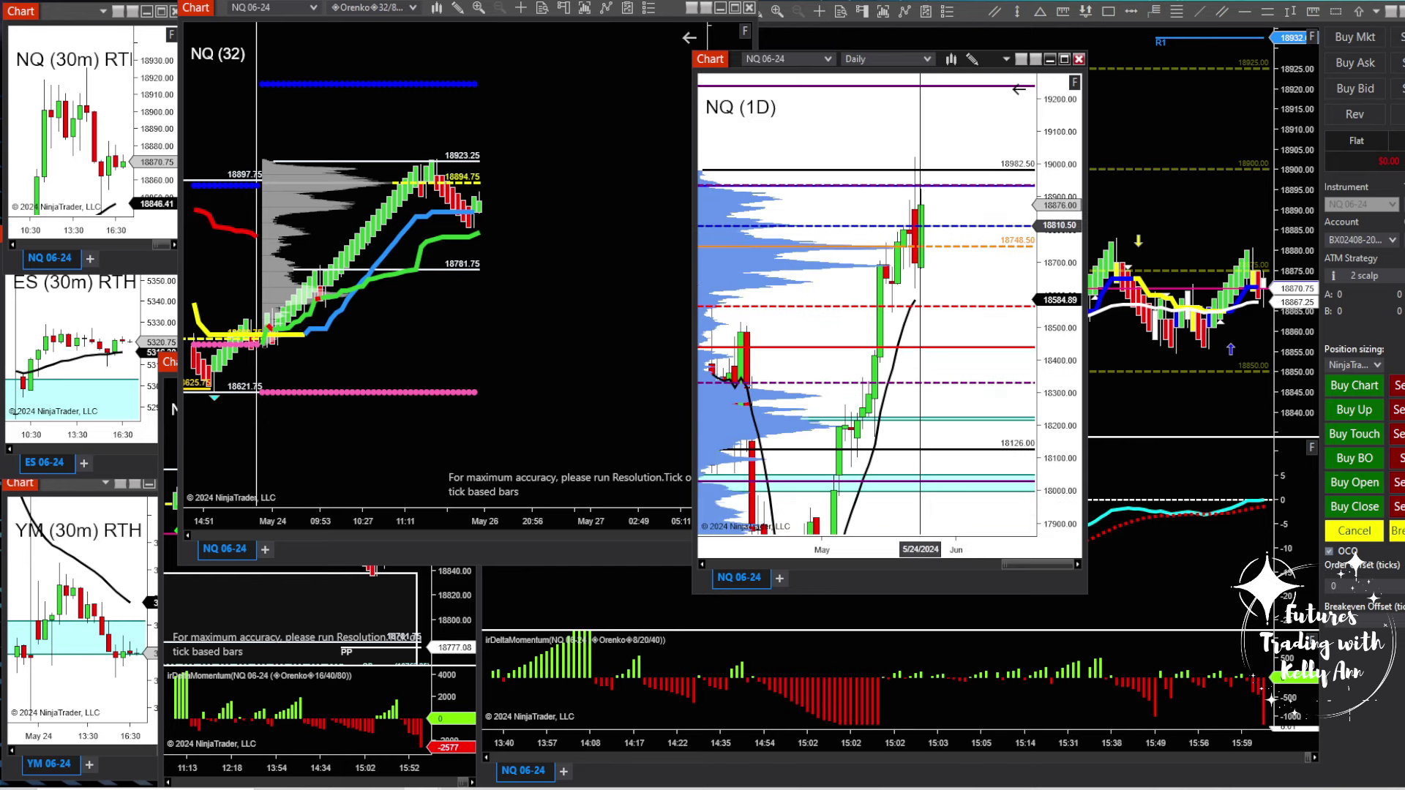
drag(1058, 299, 1059, 247)
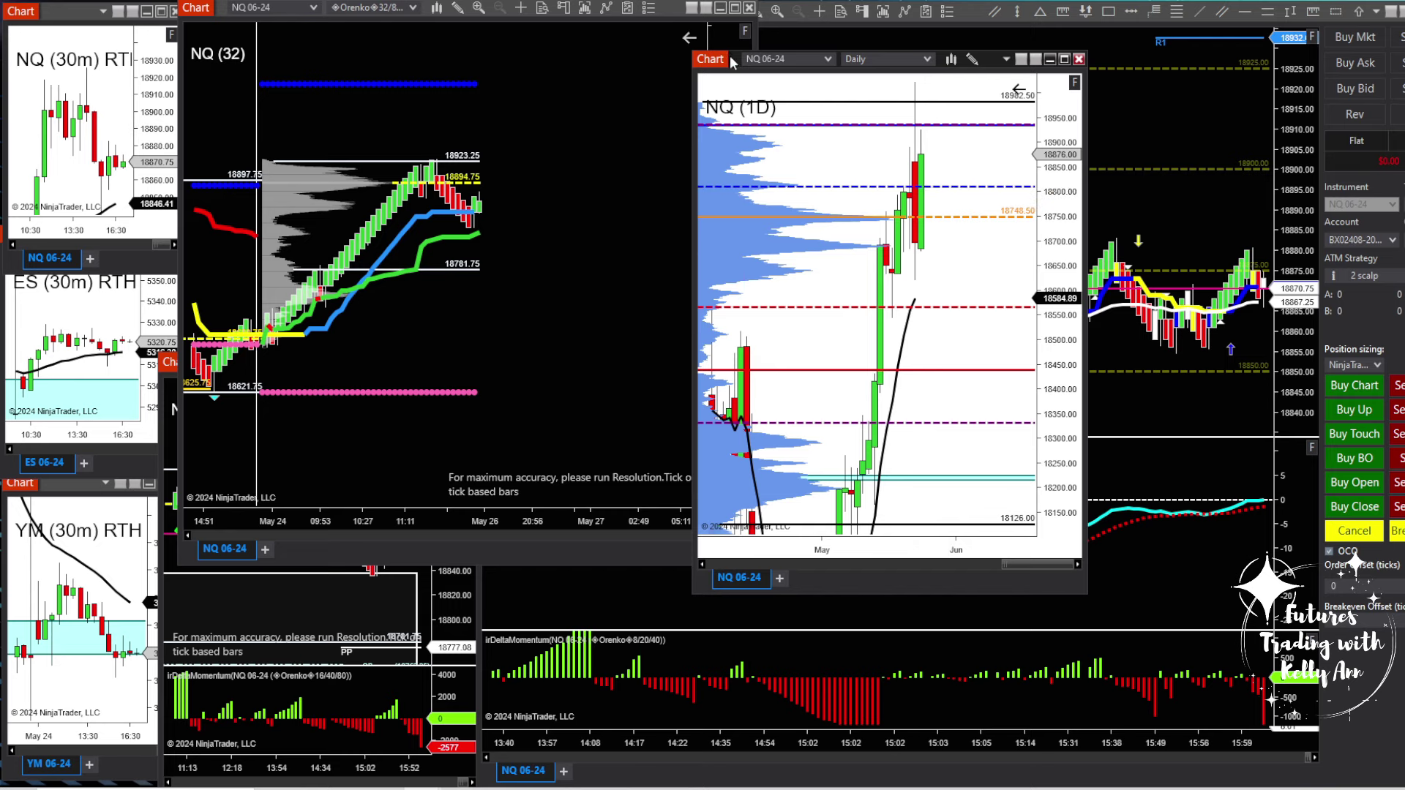
Move the NQ (1D) window out of the NQ (8) chart's way and compress NQ (32) to fit the May 23 and May 24 sessions.
drag(732, 63, 804, 112)
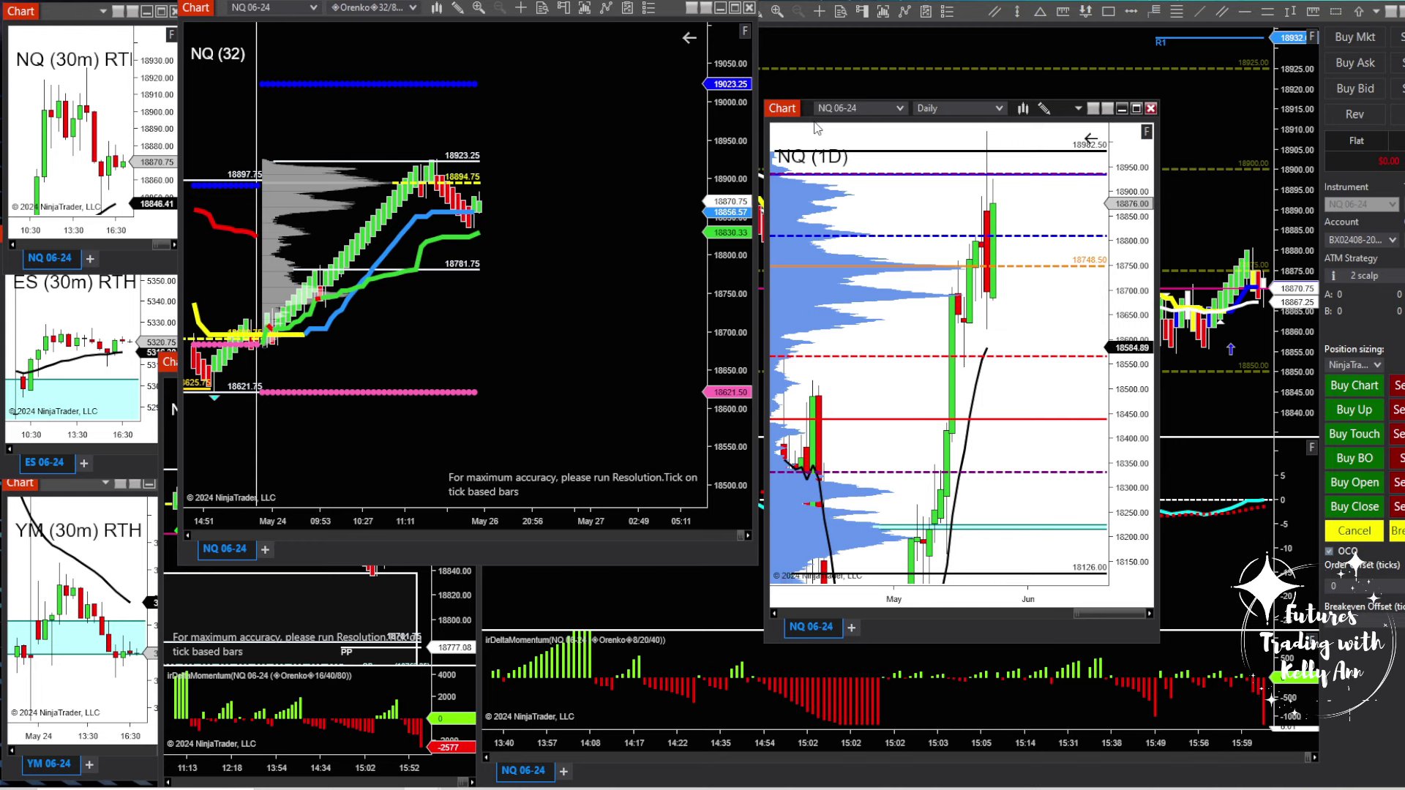
drag(805, 117, 1404, 278)
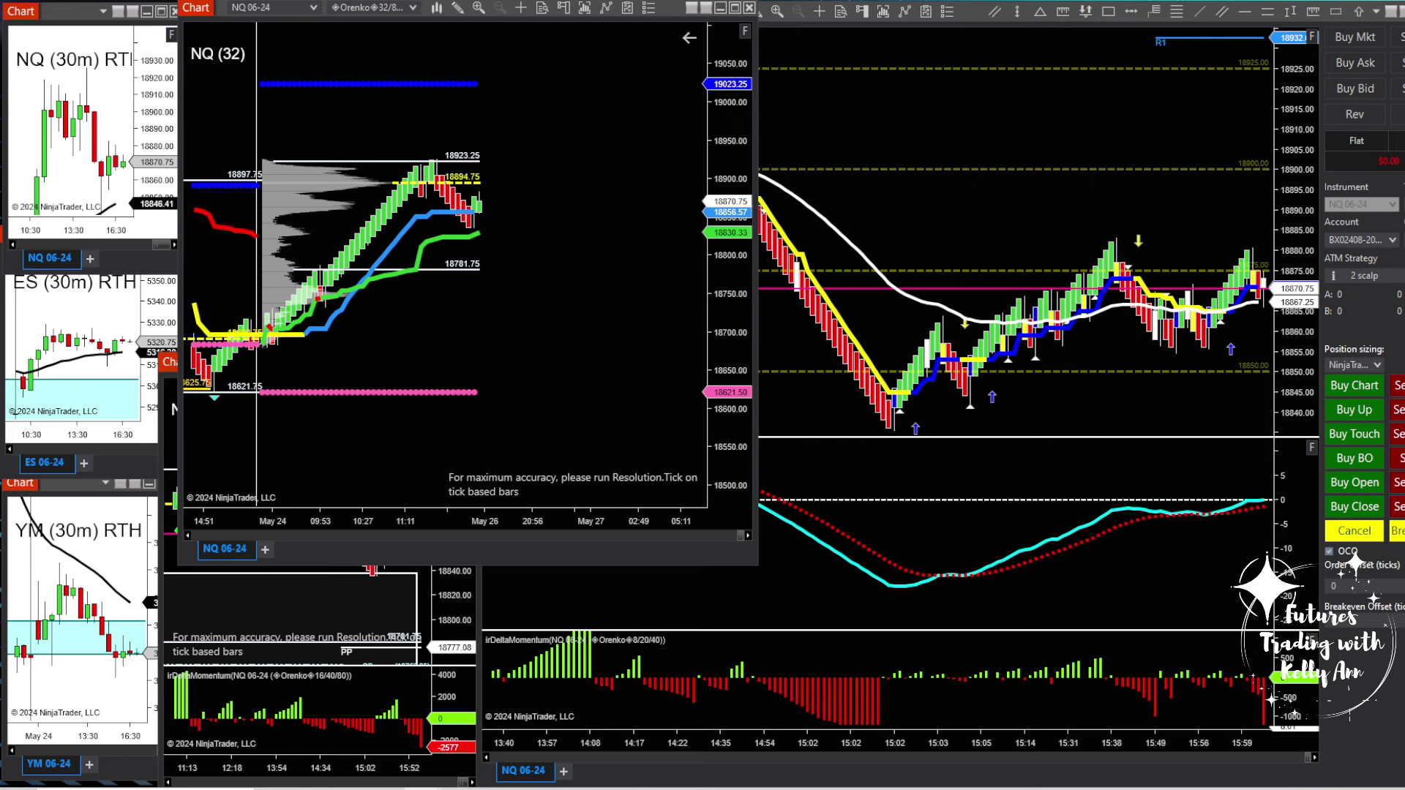
drag(404, 431, 506, 404)
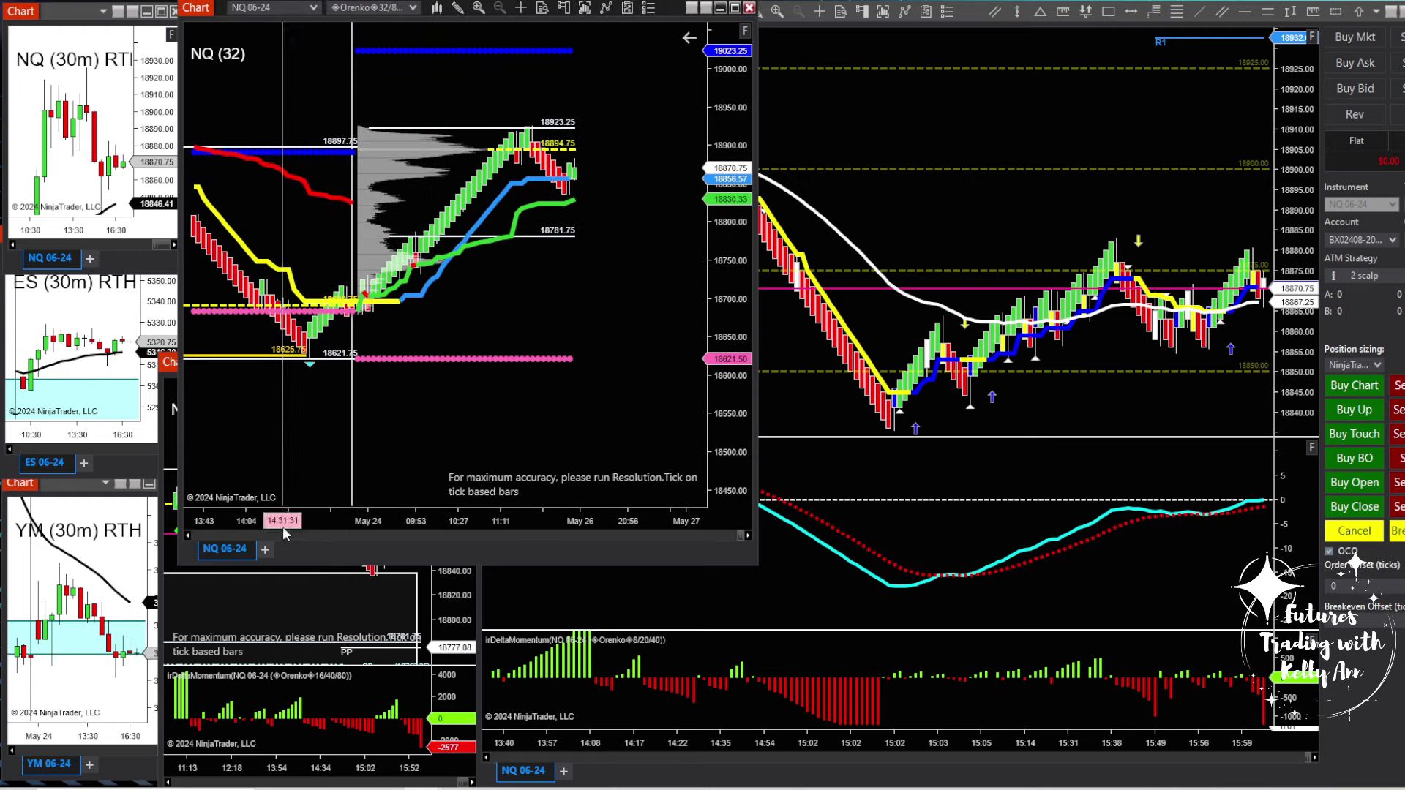
drag(285, 533, 368, 535)
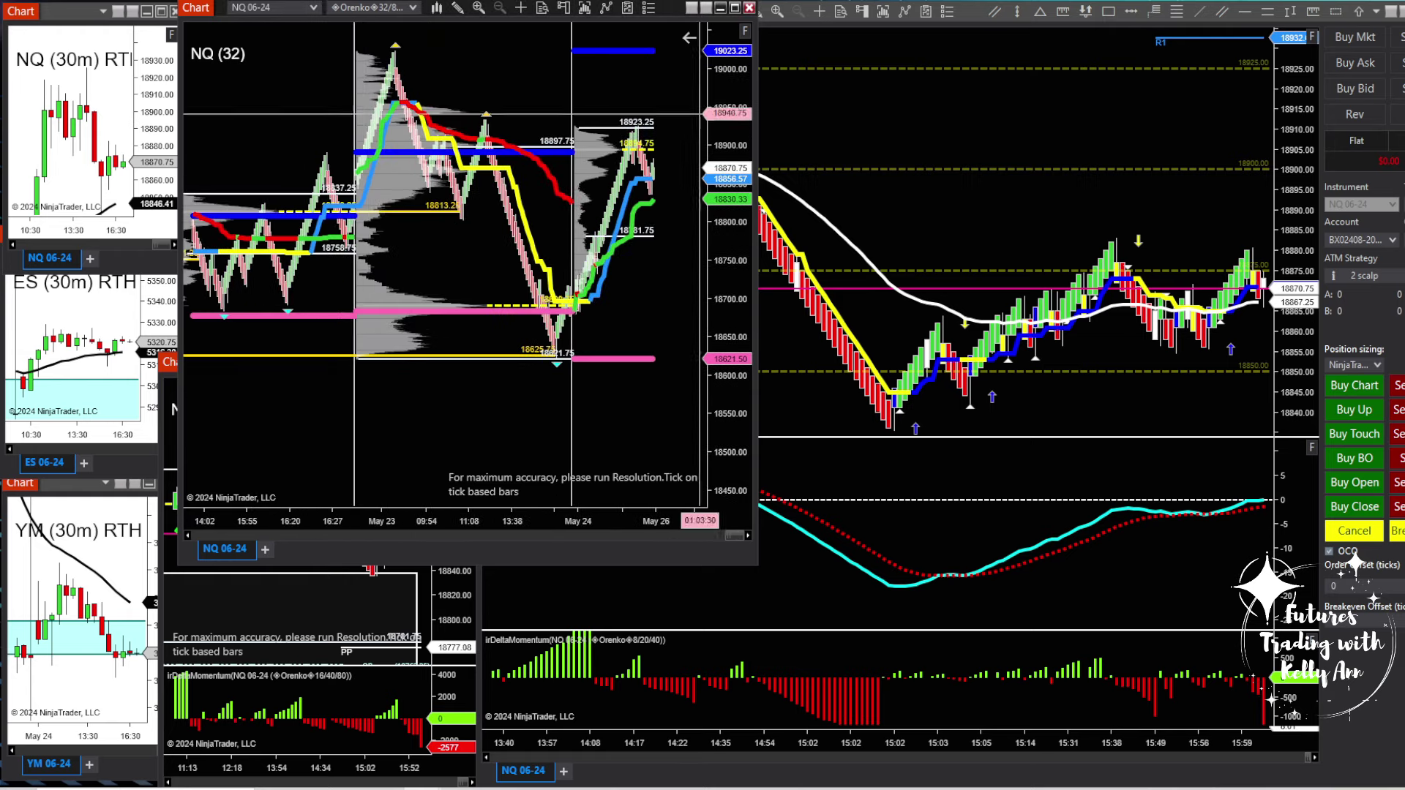
drag(733, 110, 732, 201)
drag(507, 96, 431, 103)
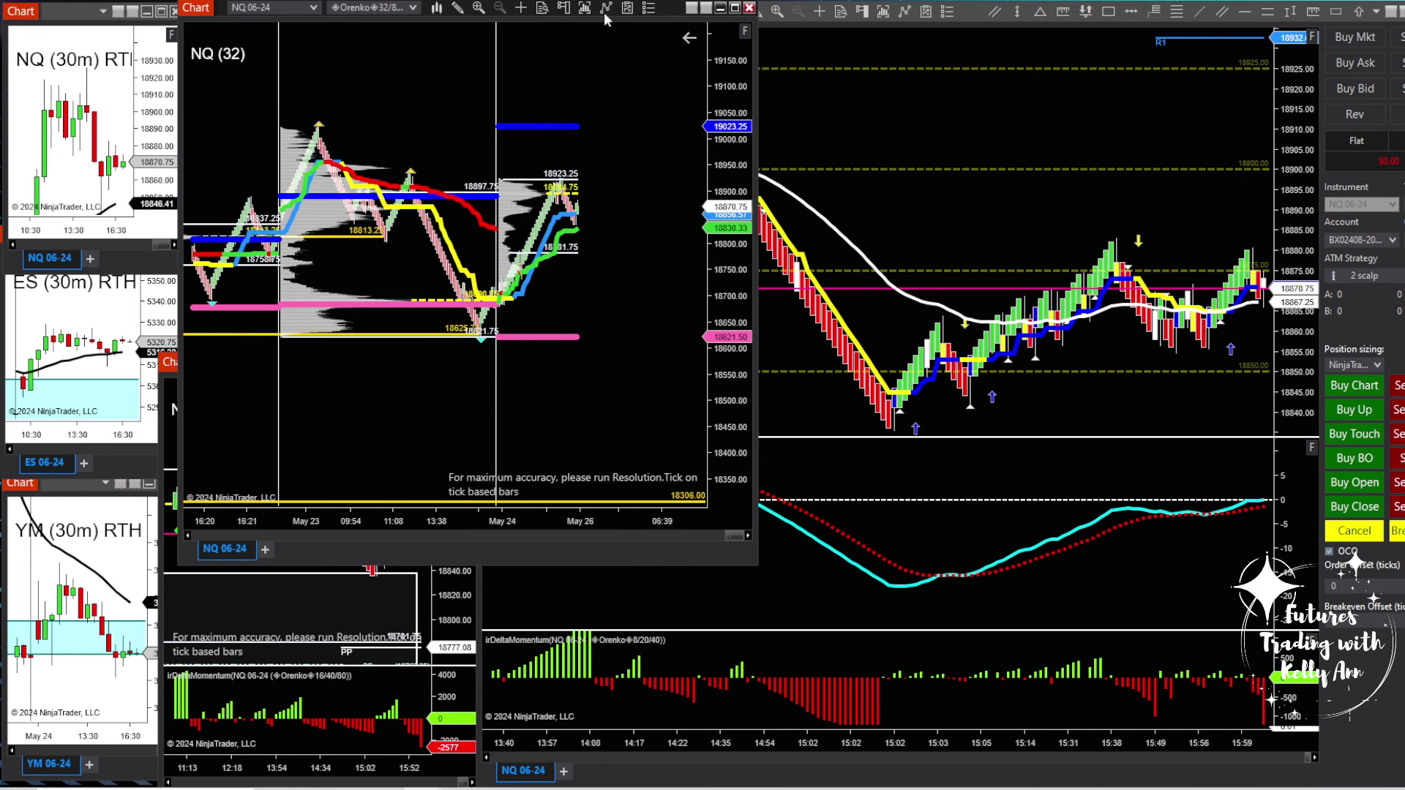
Draw horizontal lines across the NQ (32) chart at about 18900 and about 18623.25.
click(460, 9)
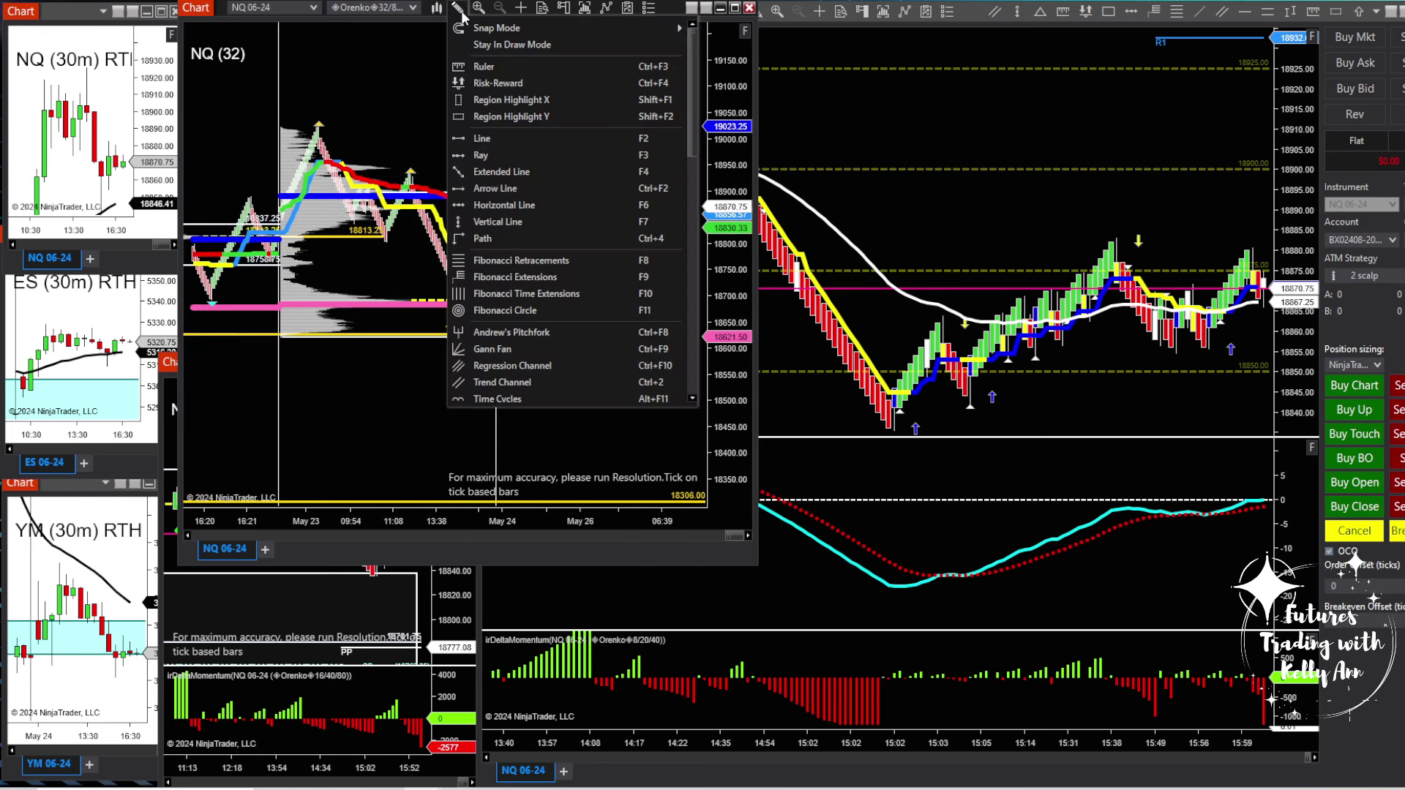
click(548, 209)
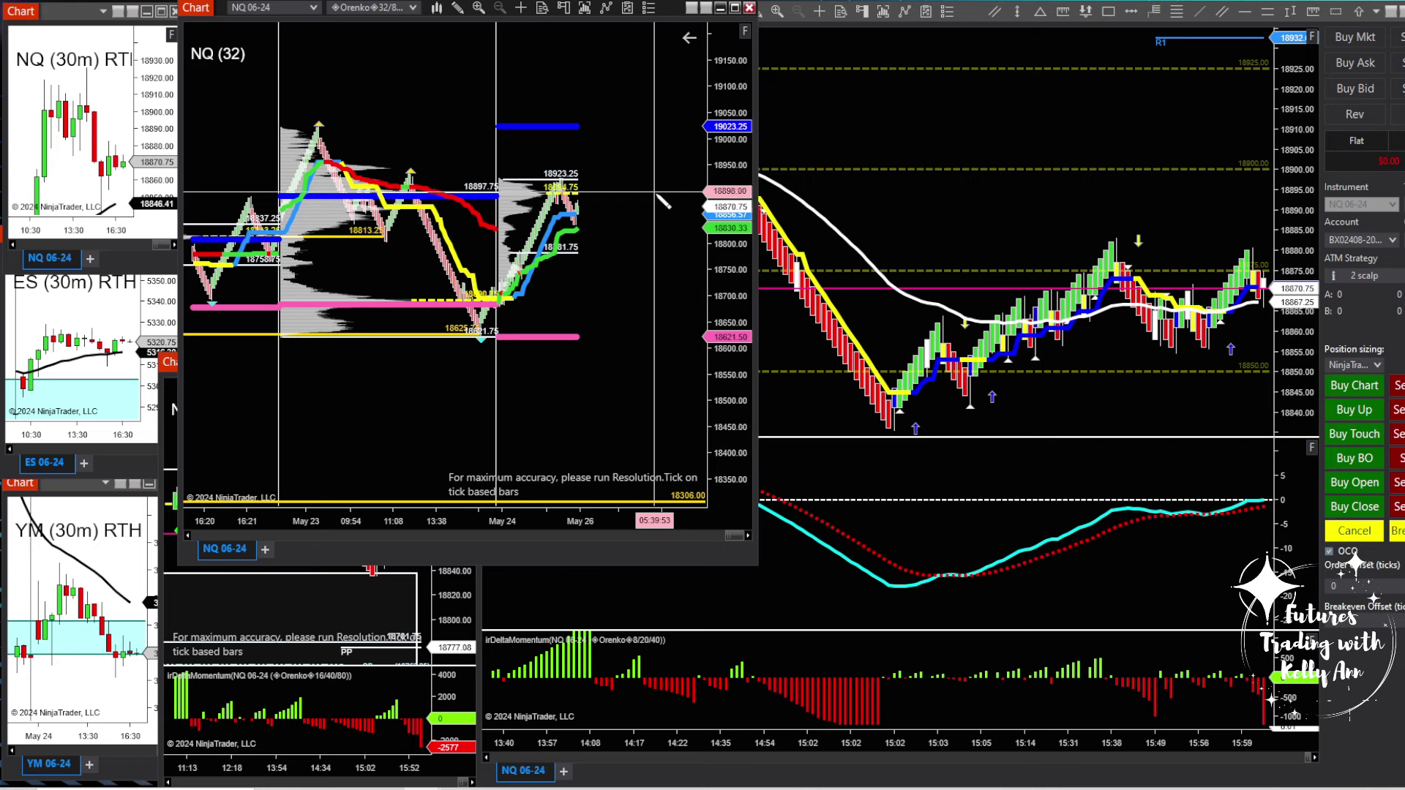
click(456, 9)
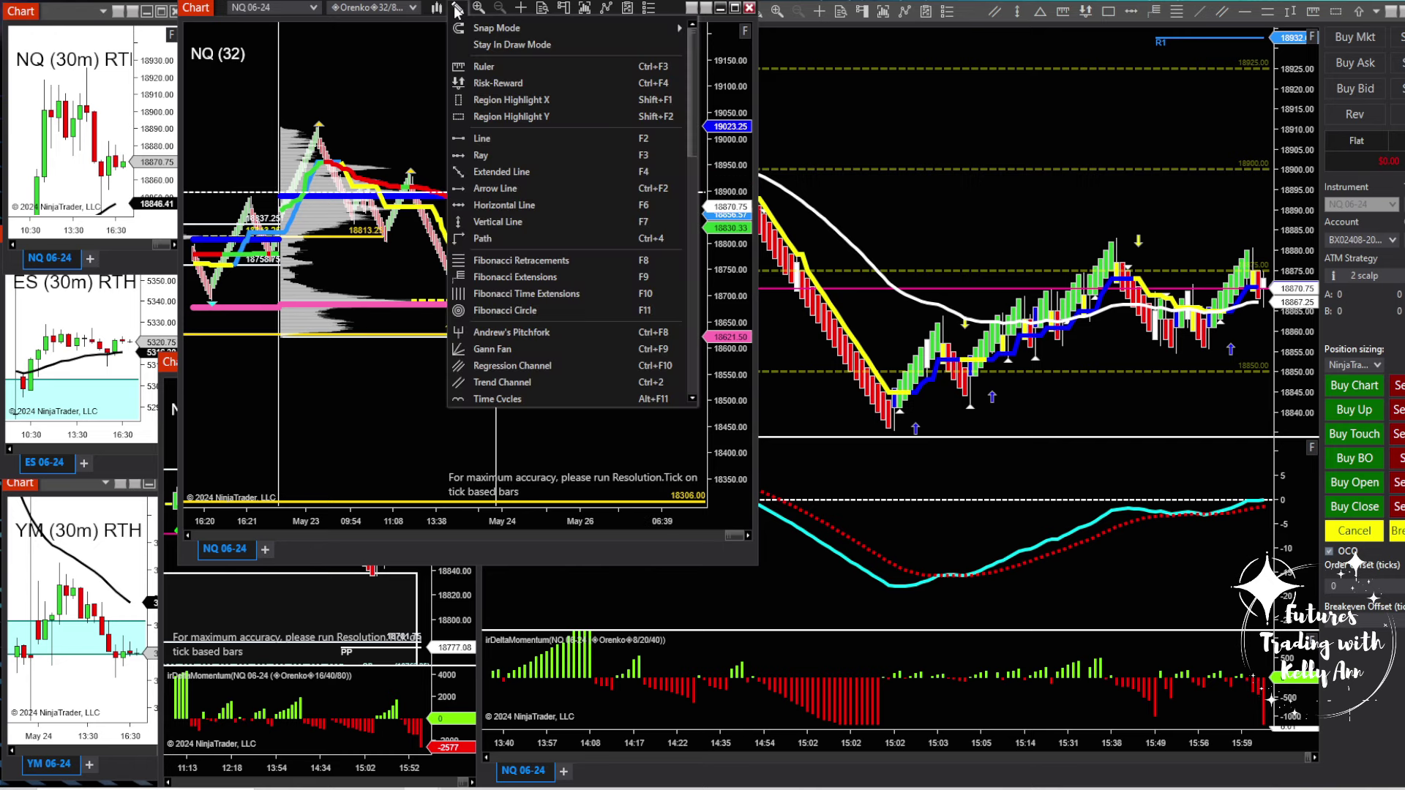
click(534, 205)
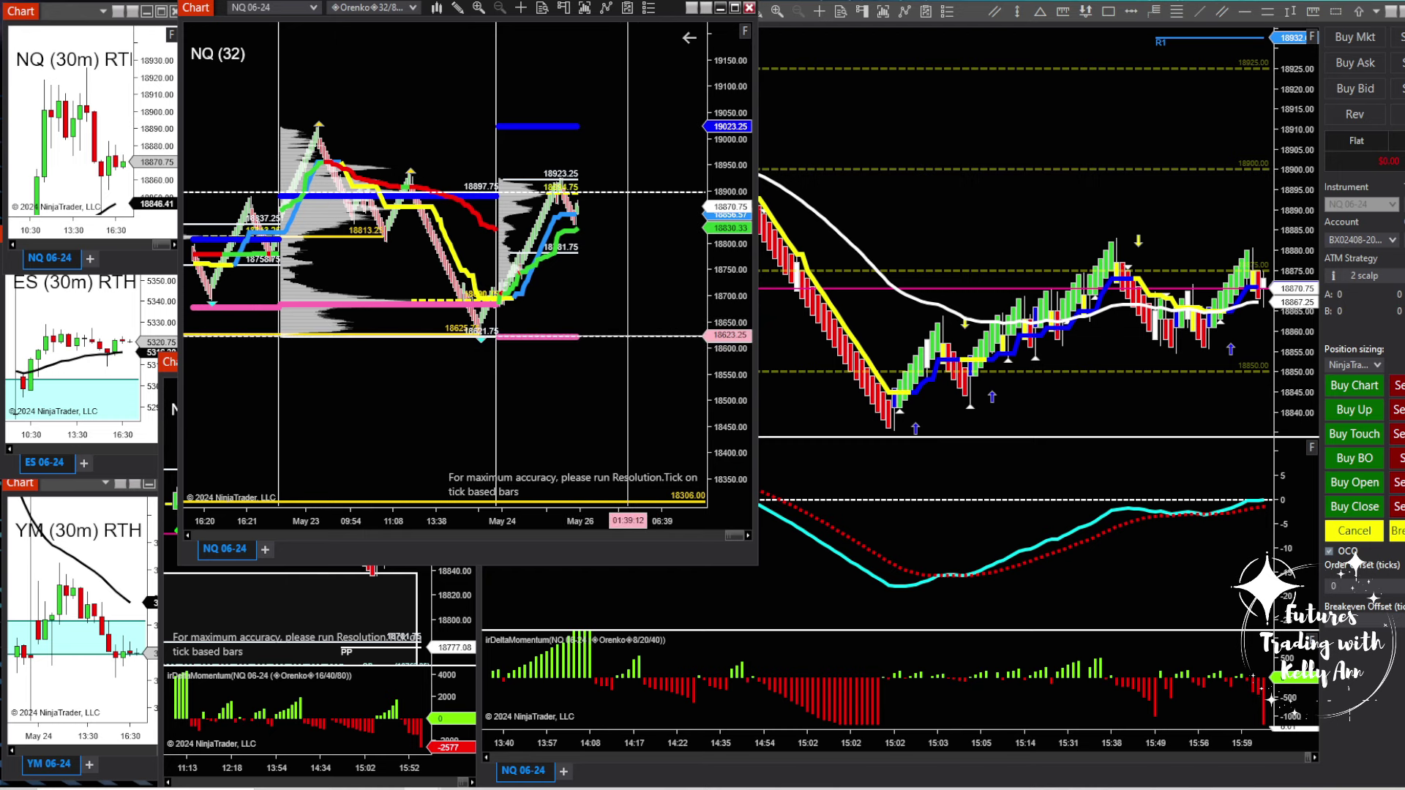
click(630, 336)
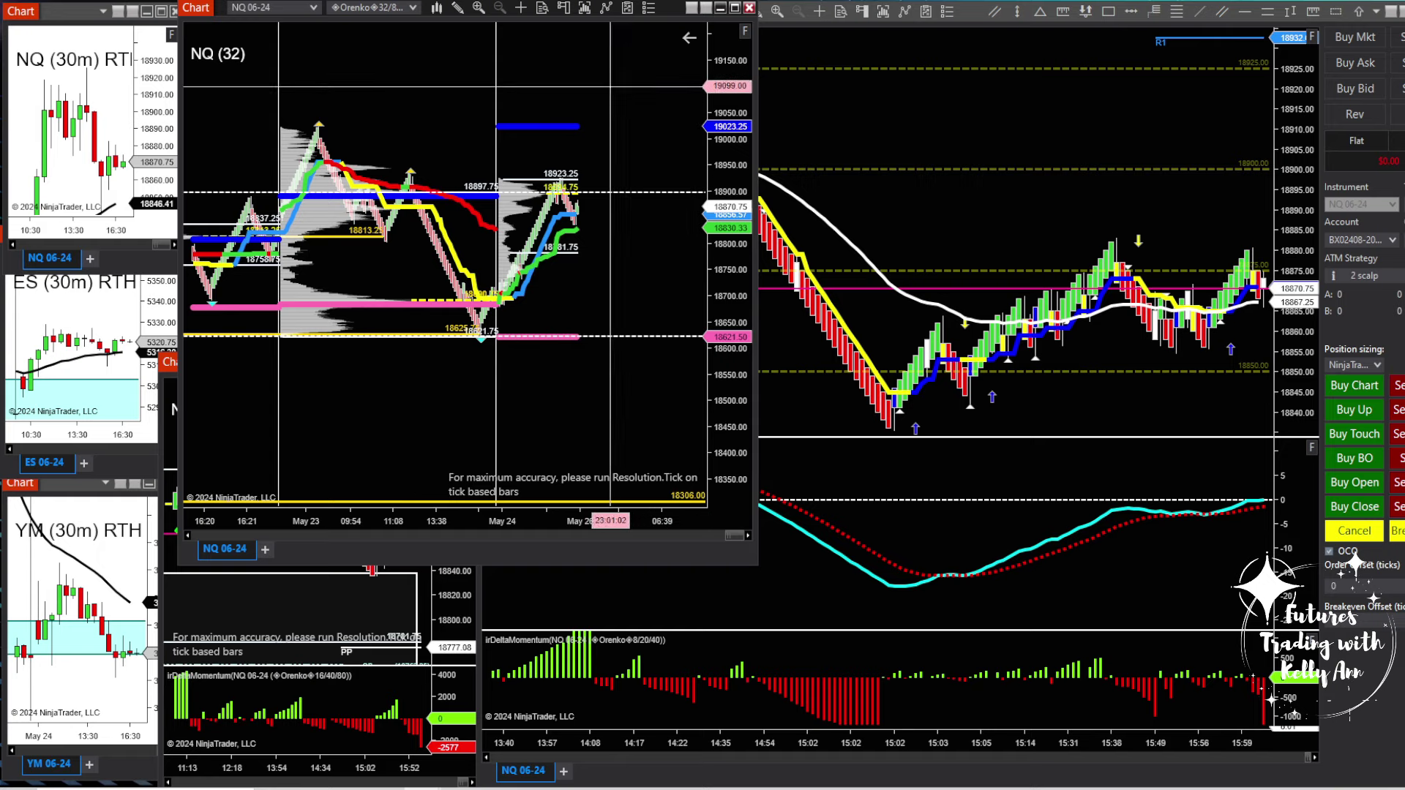
Examine how the NQ (32) bars from May 22 to May 24 behave between the two drawn horizontal lines.
drag(658, 86, 563, 55)
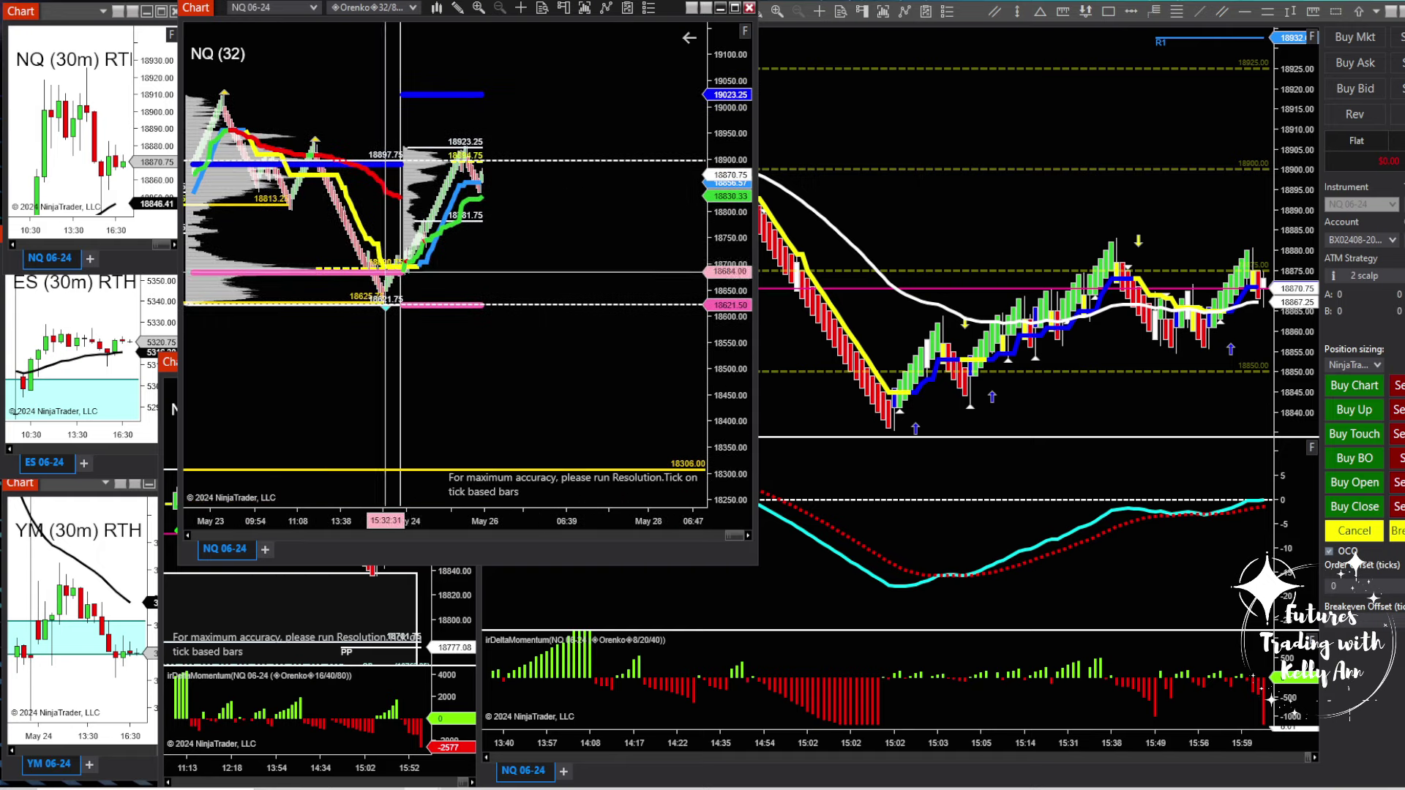
drag(357, 301, 407, 317)
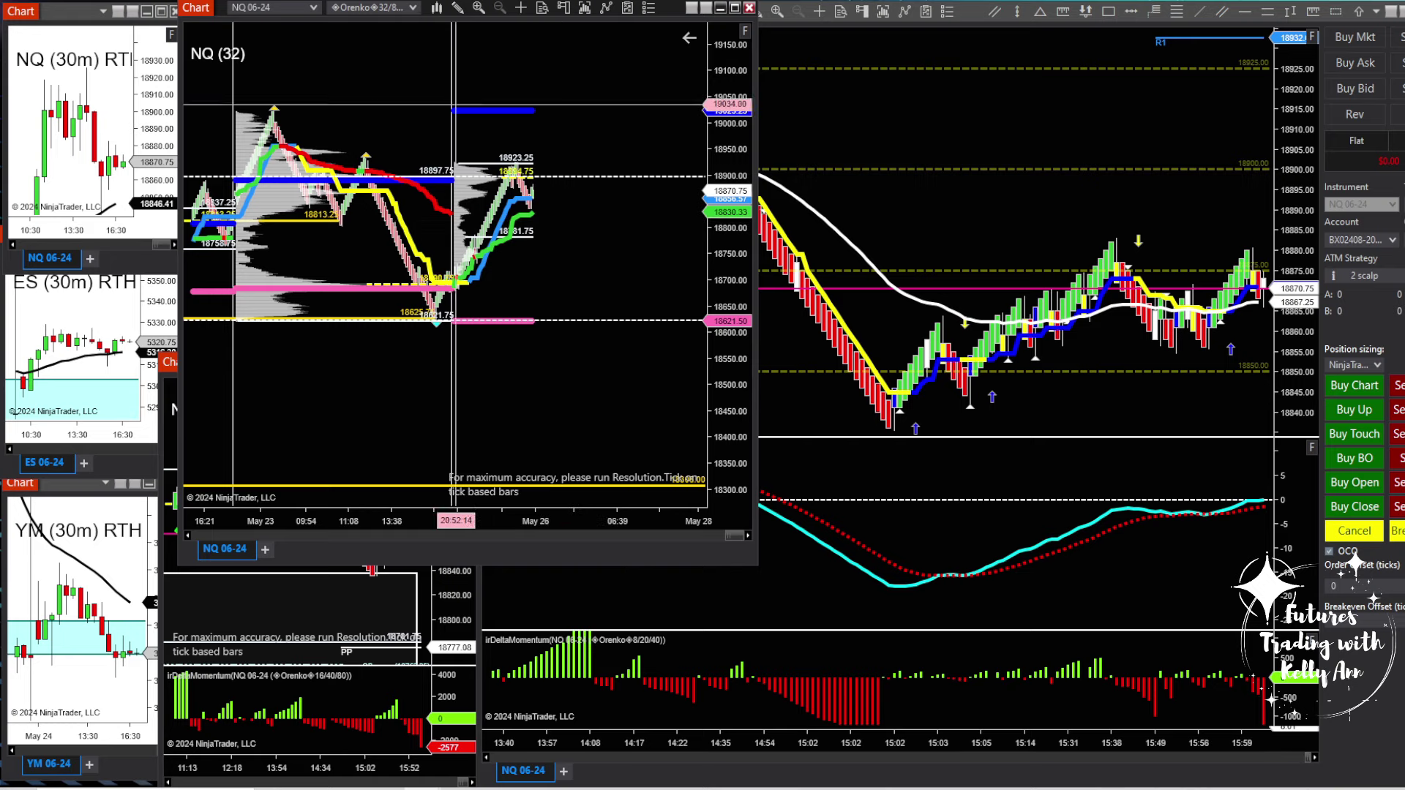
scroll(410, 252, up, 5)
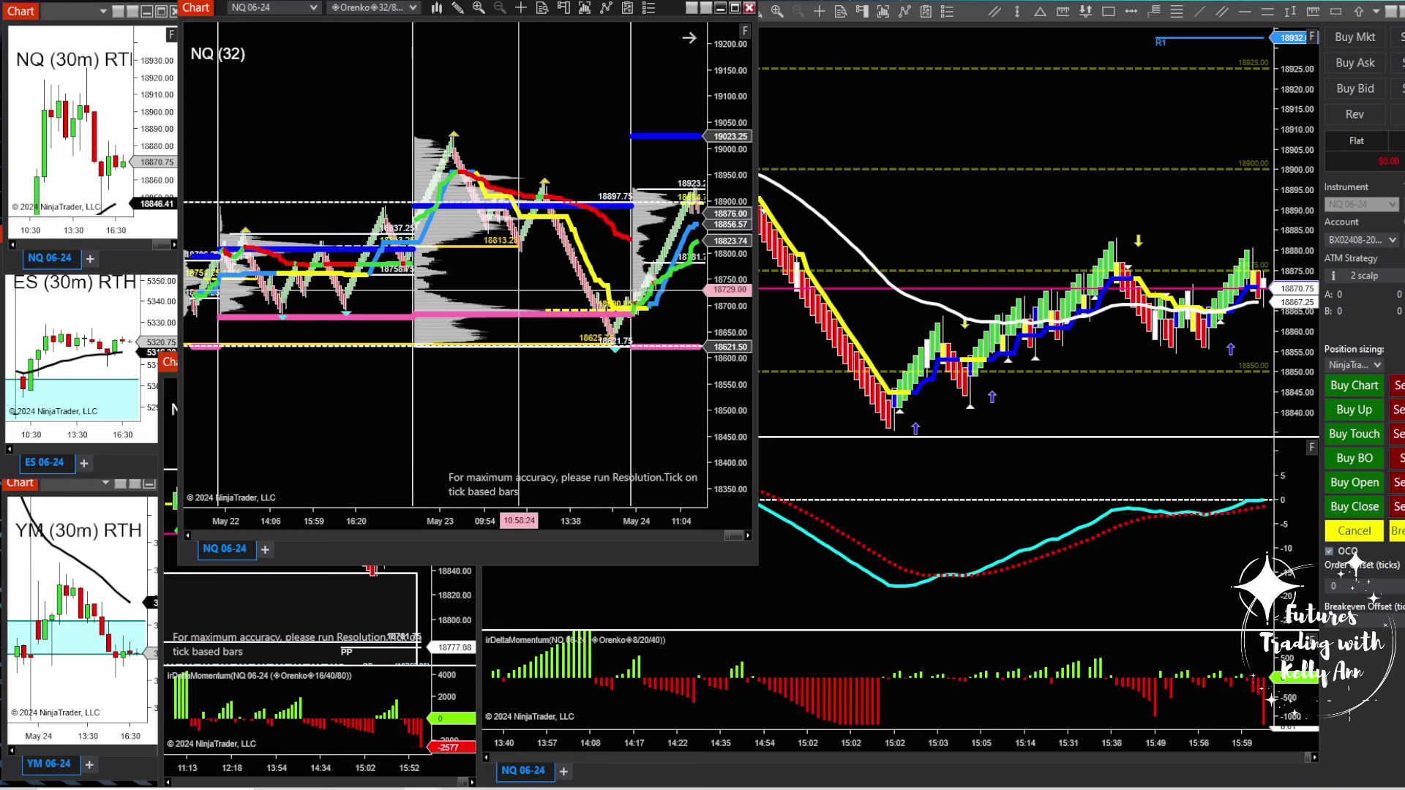
drag(518, 291, 454, 258)
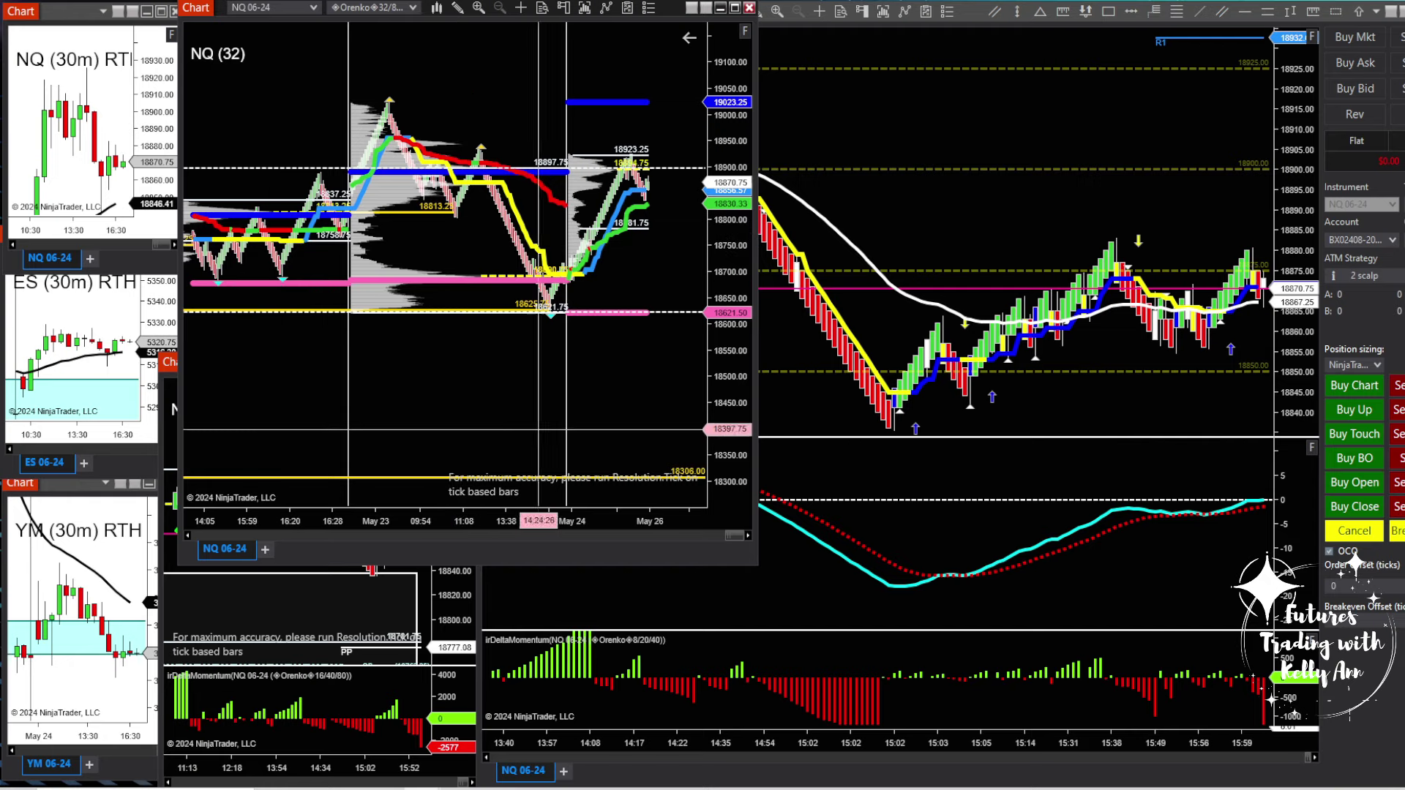
drag(637, 402, 586, 430)
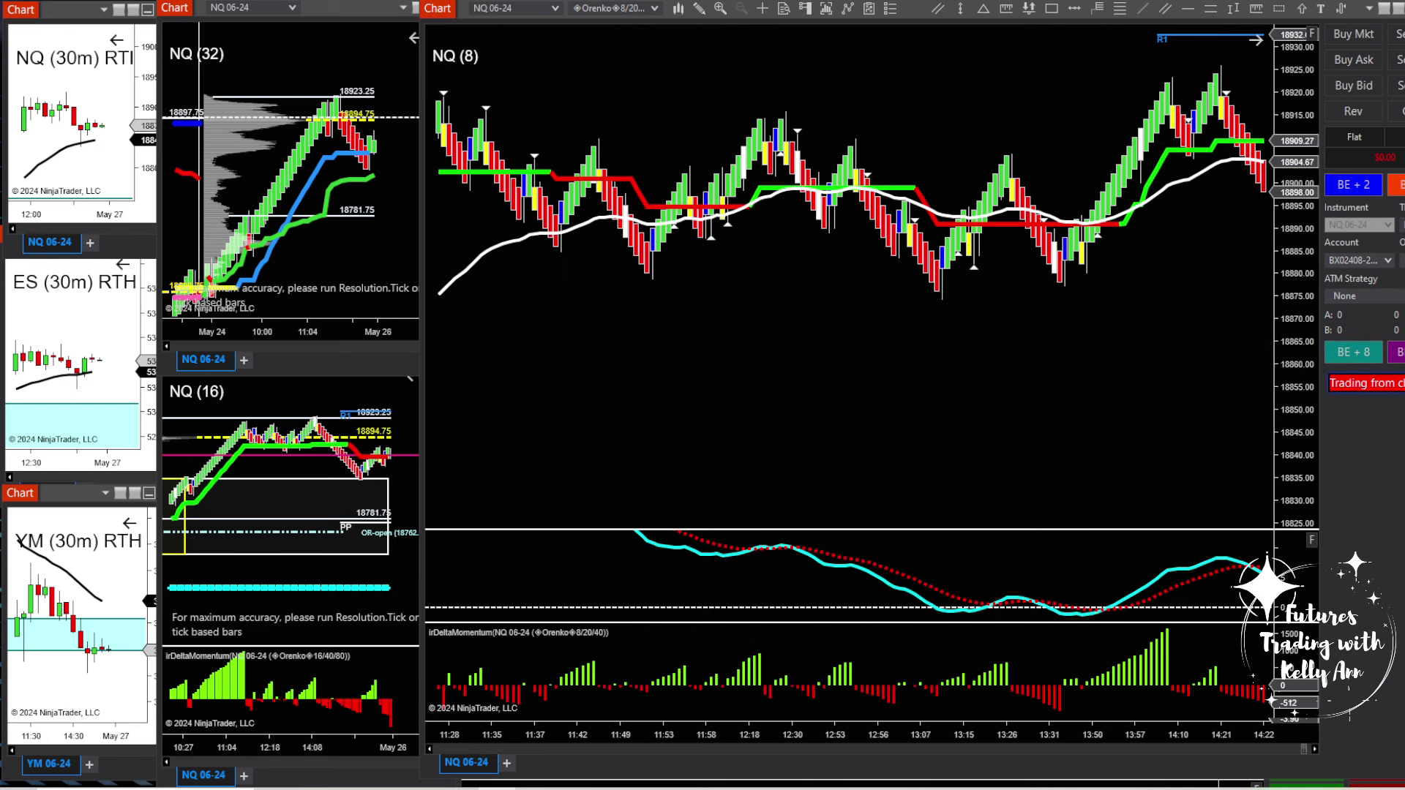
Turn on trading from the chart for the NQ (8) window.
click(1389, 390)
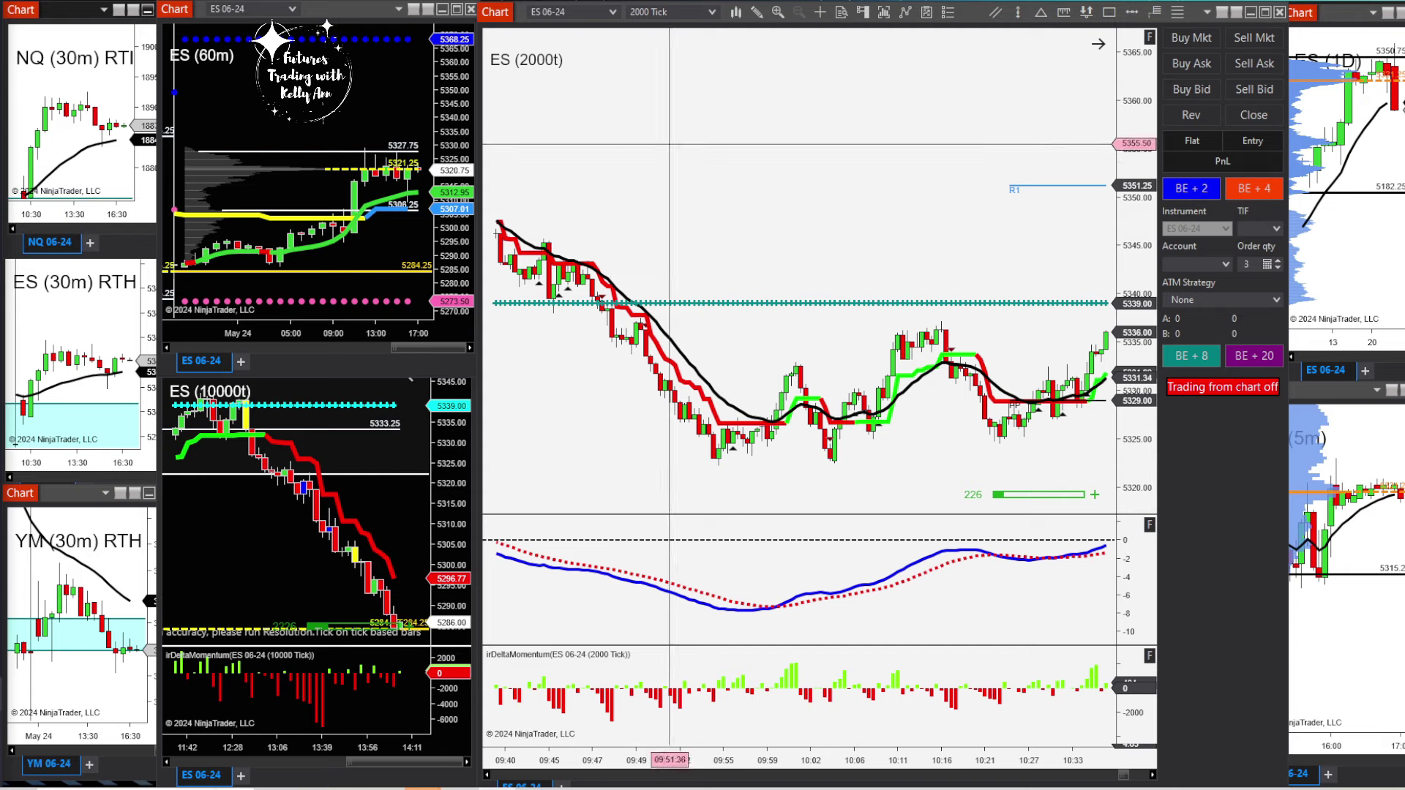
Examine the ES (2000t) bars from about 10:00 to 13:00 around the 5339.00 level, enlarging the price scale.
scroll(866, 202, down, 10)
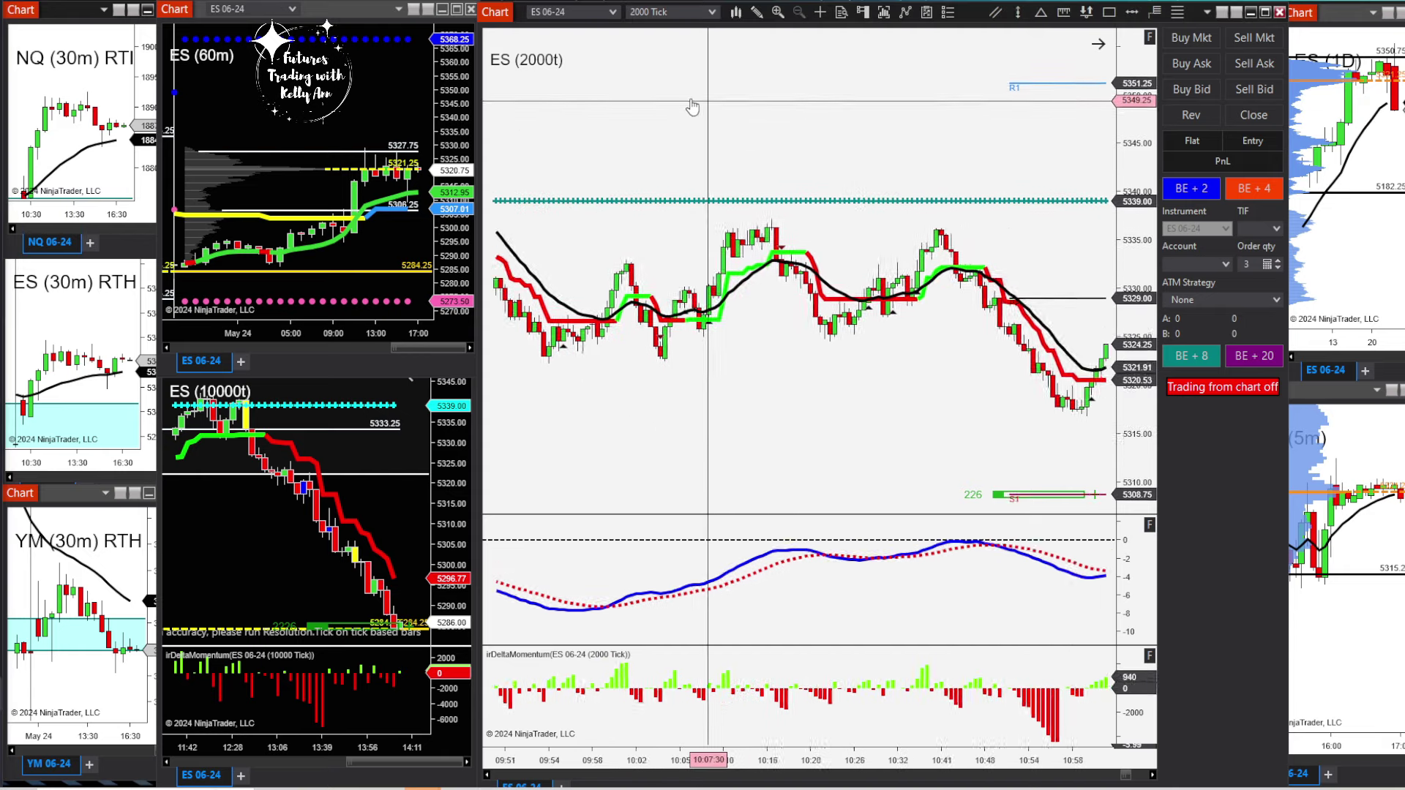
scroll(906, 117, down, 10)
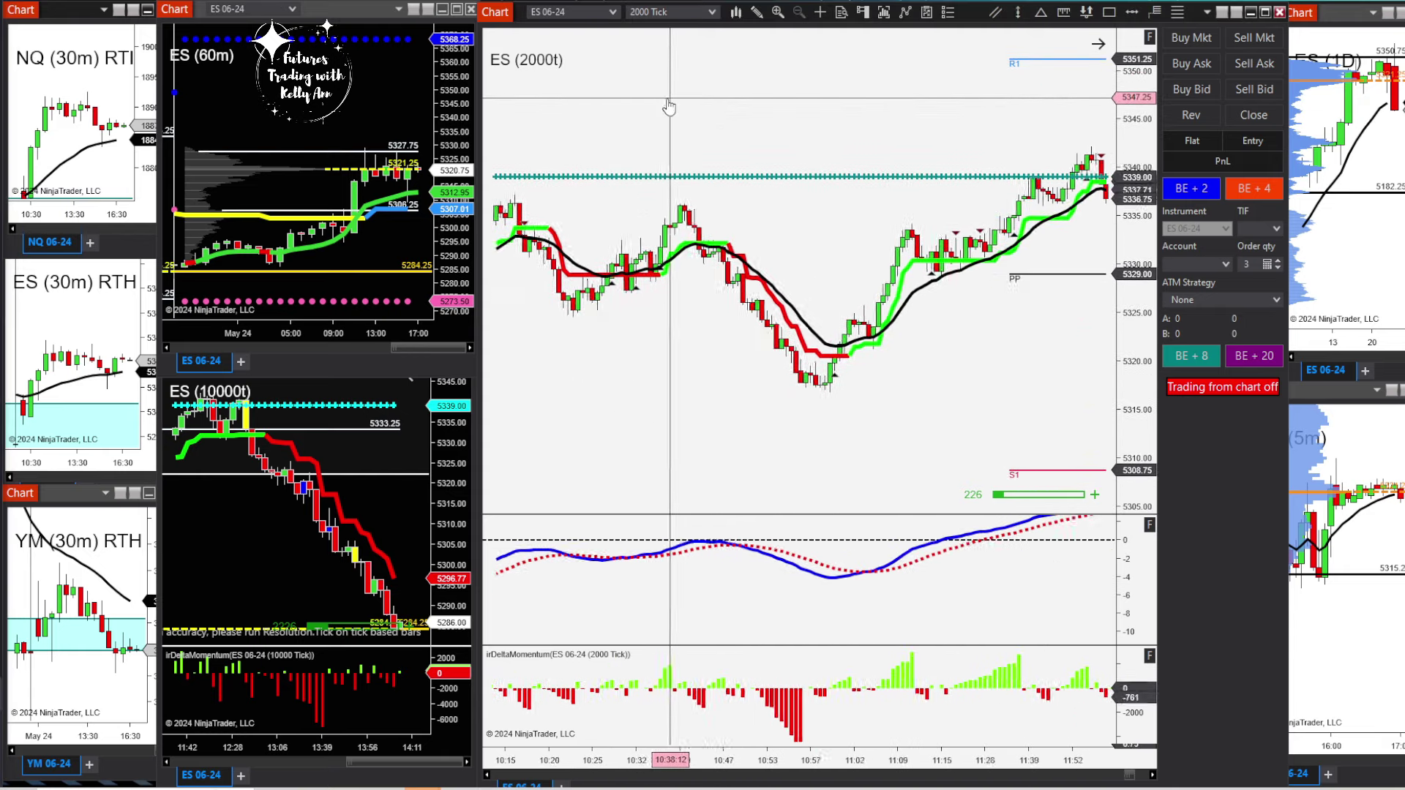
scroll(727, 146, down, 10)
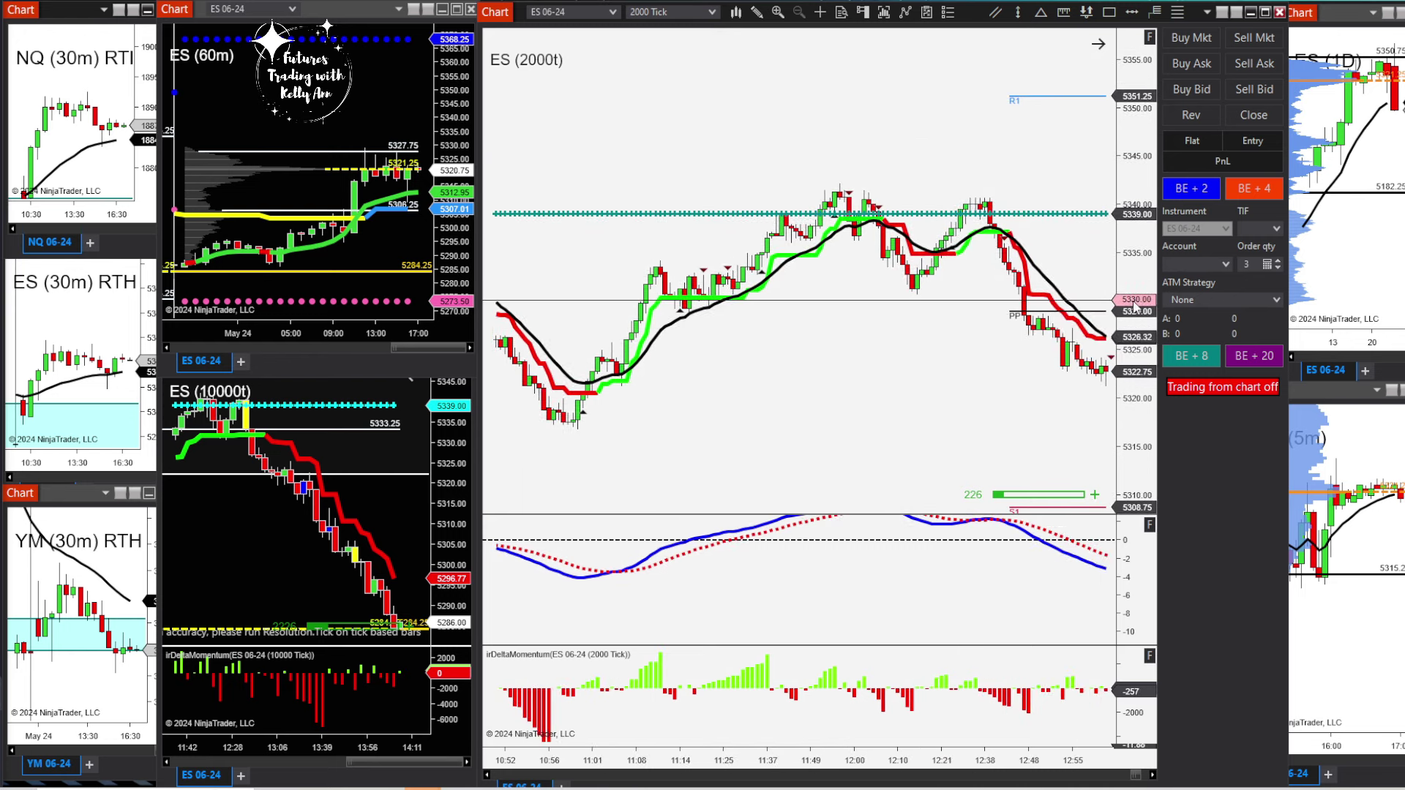
drag(1137, 303, 1137, 237)
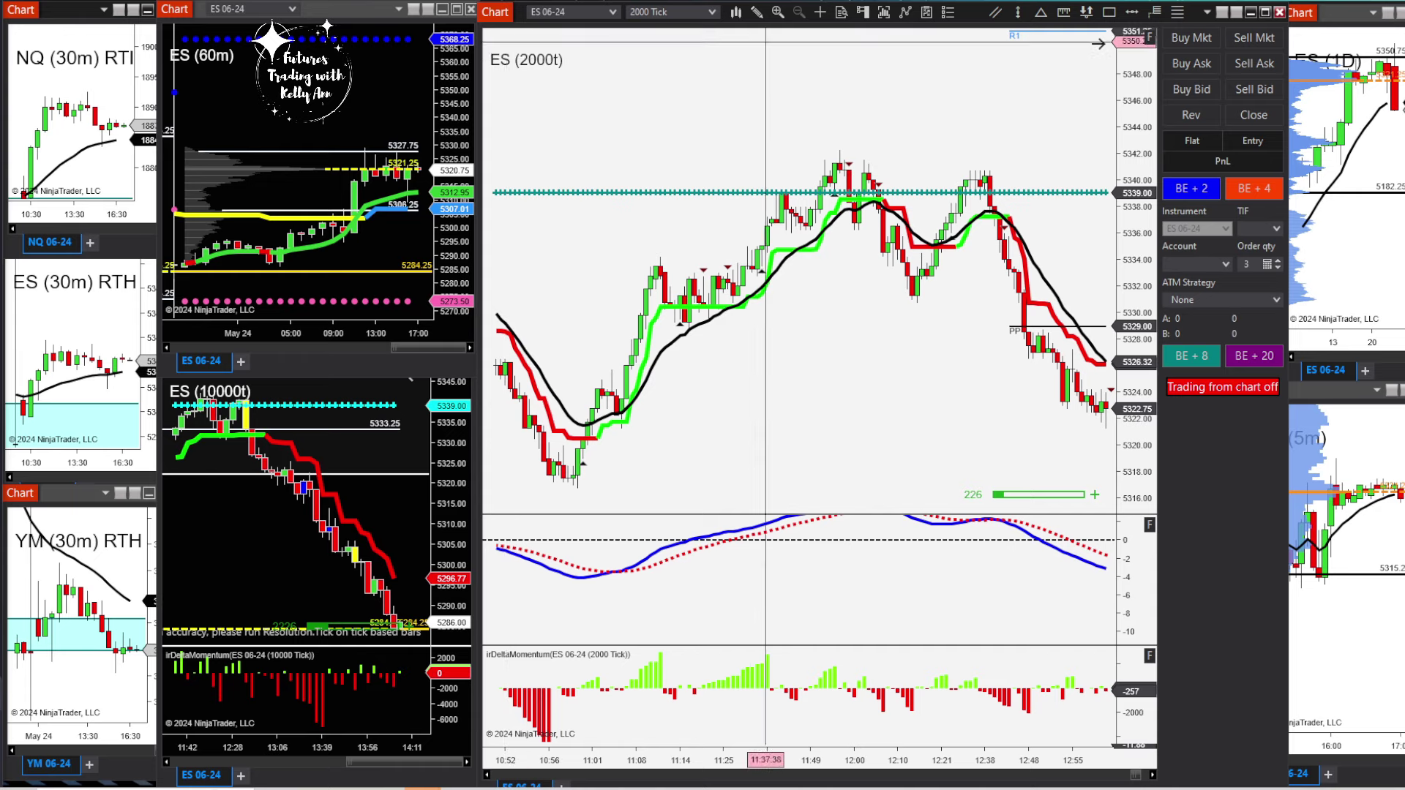
drag(867, 65, 818, 77)
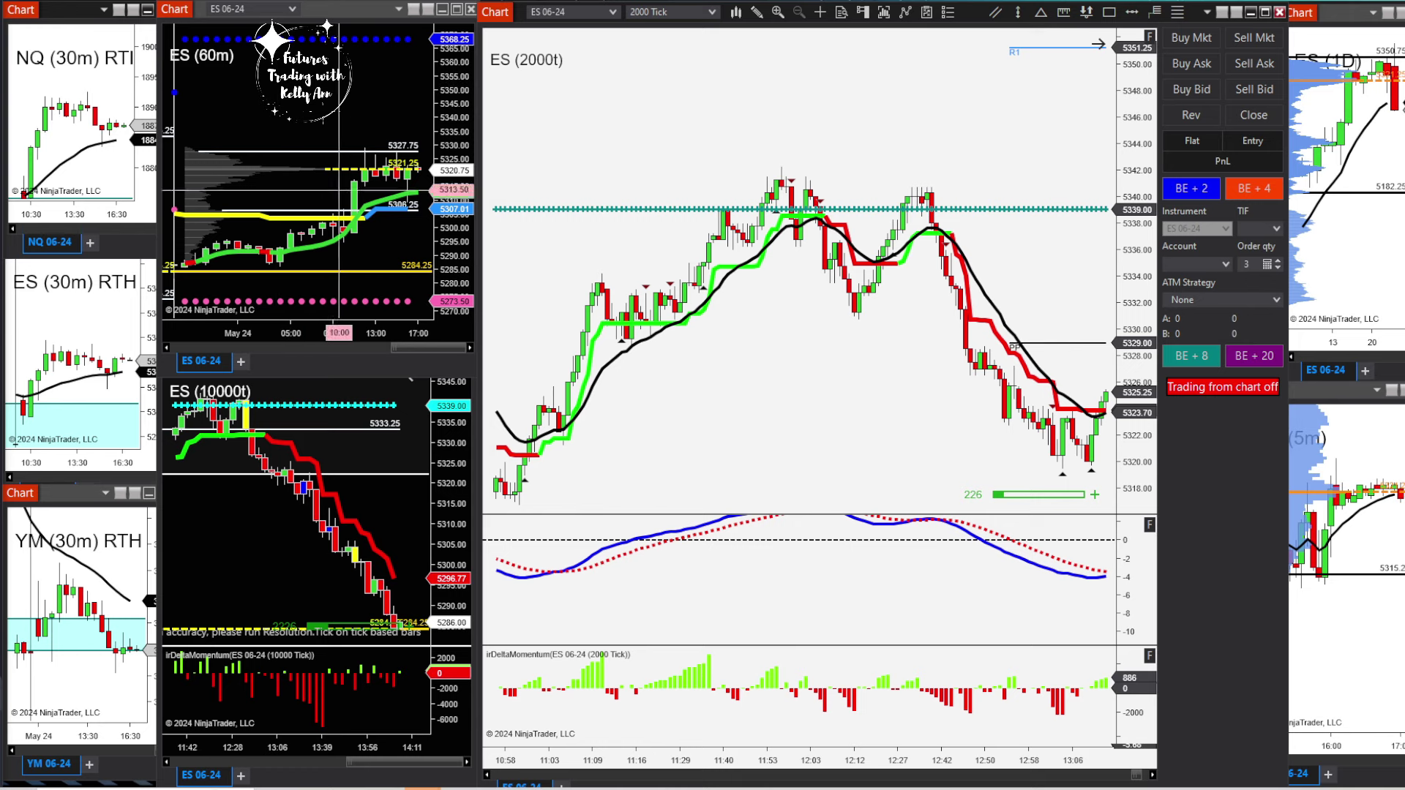
Reposition the ES (10000t) bars to reveal the 5274.25 level and compare them with the ES (1D) and ES (5m) charts.
drag(253, 532, 207, 455)
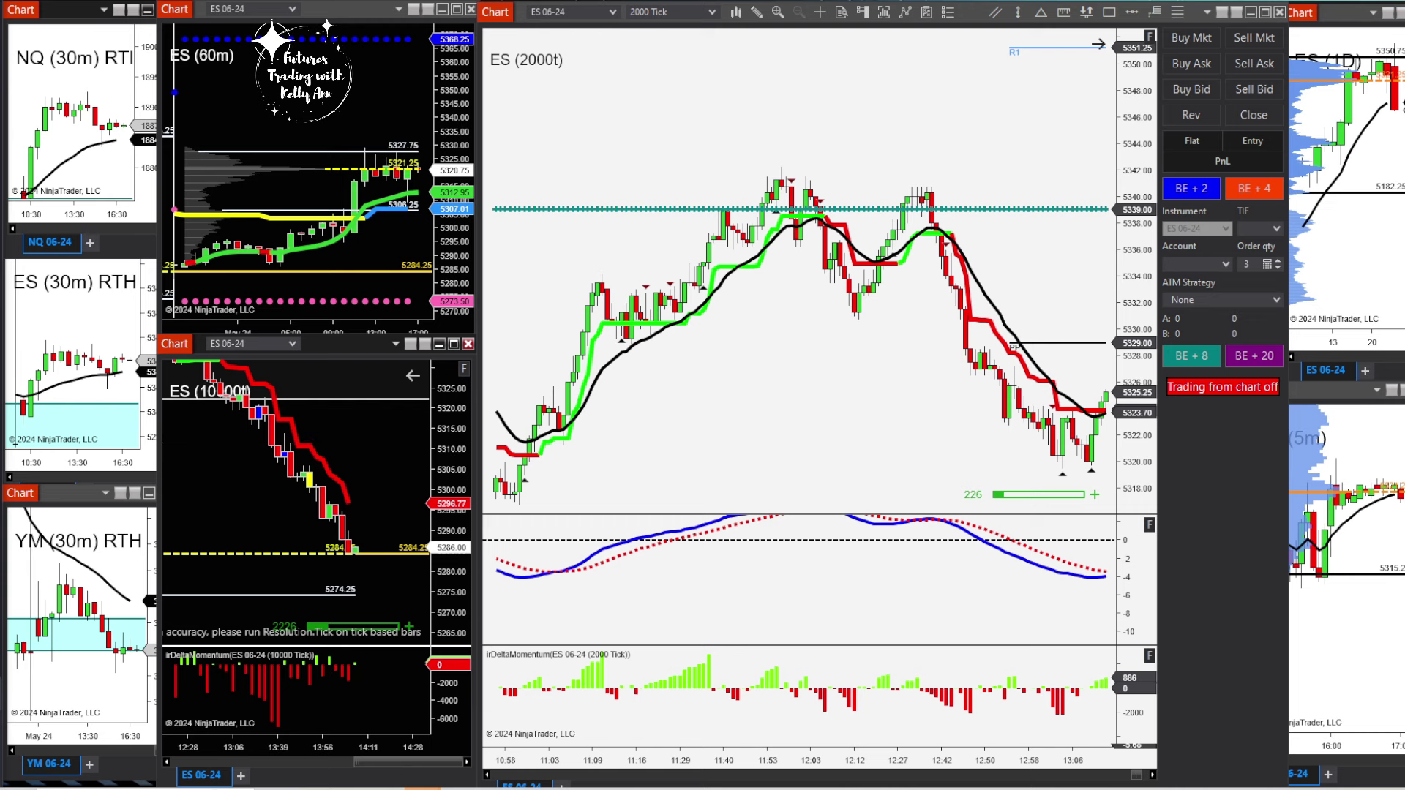
drag(1380, 233, 1355, 266)
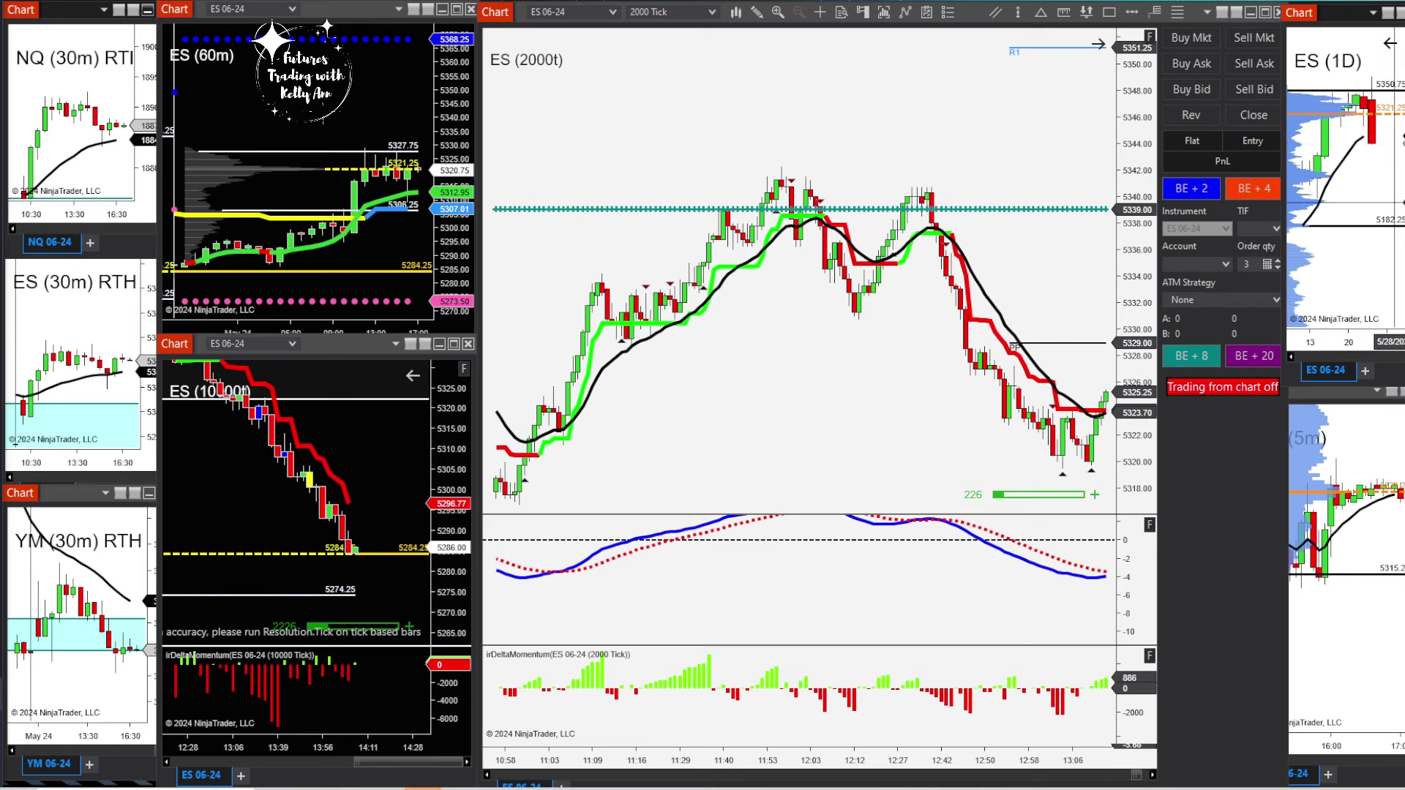
click(1348, 512)
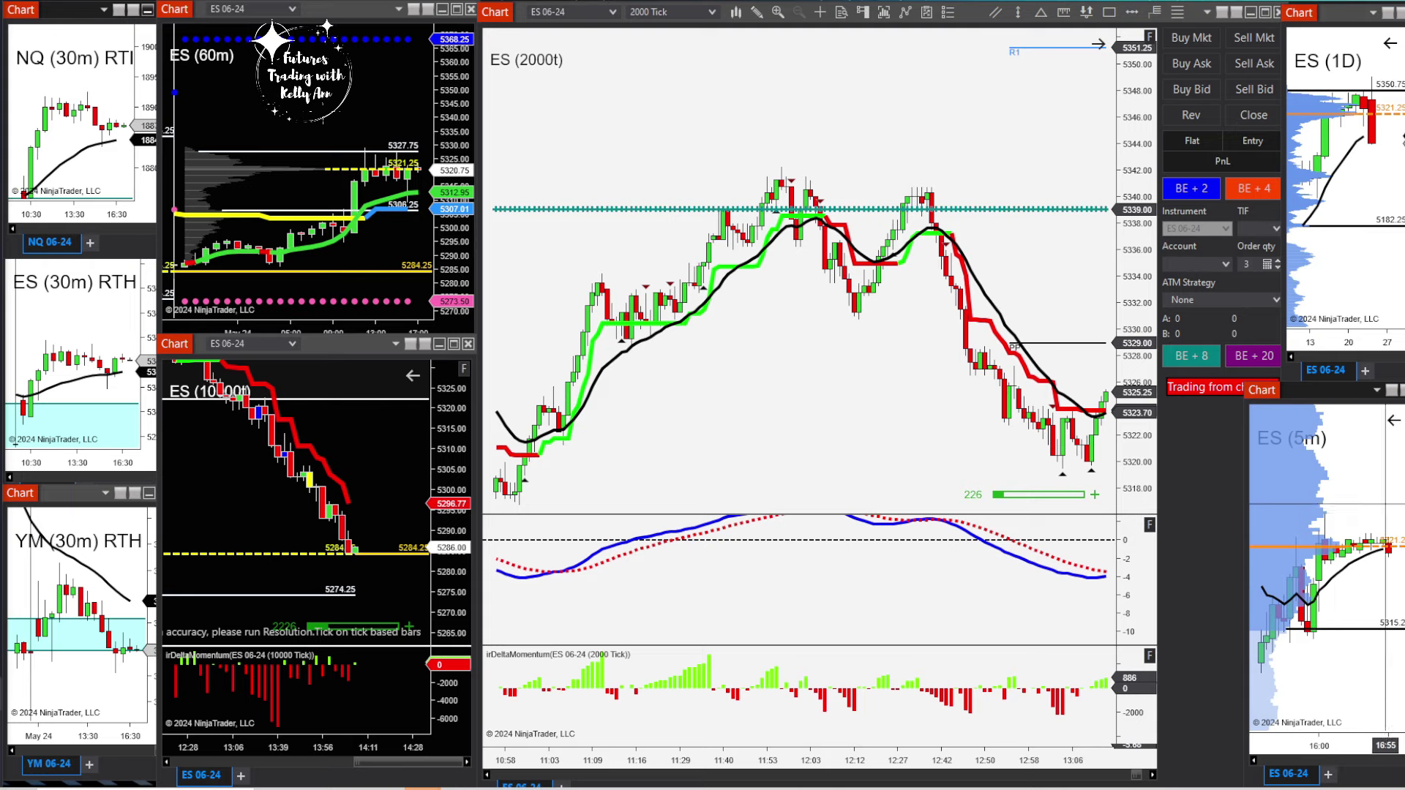
Follow the ES (2000t) decline from 12:30 to 14:04 past PP and S1, and compress ES (60m) to include the previous session.
drag(916, 459, 823, 392)
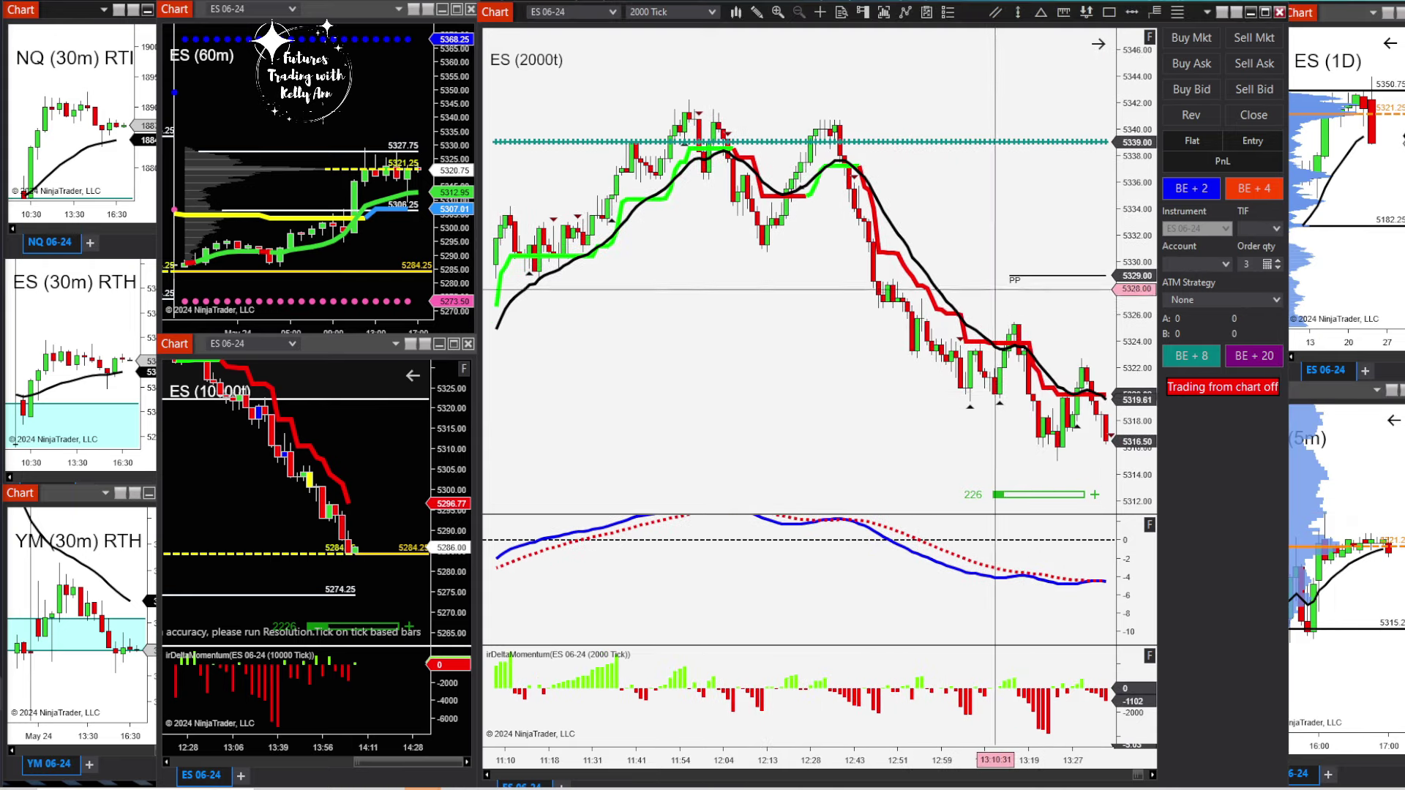
drag(973, 179, 756, 105)
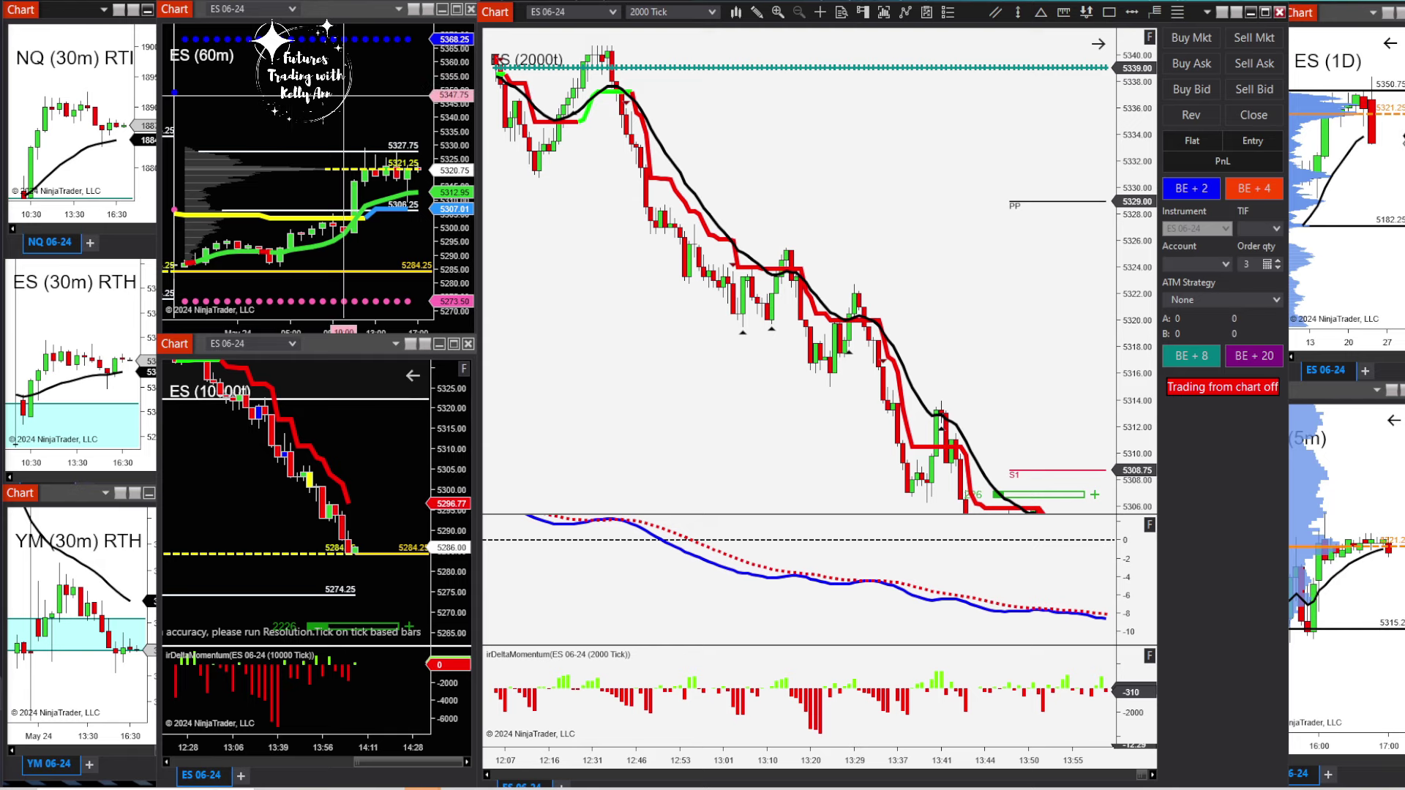
drag(344, 95, 301, 96)
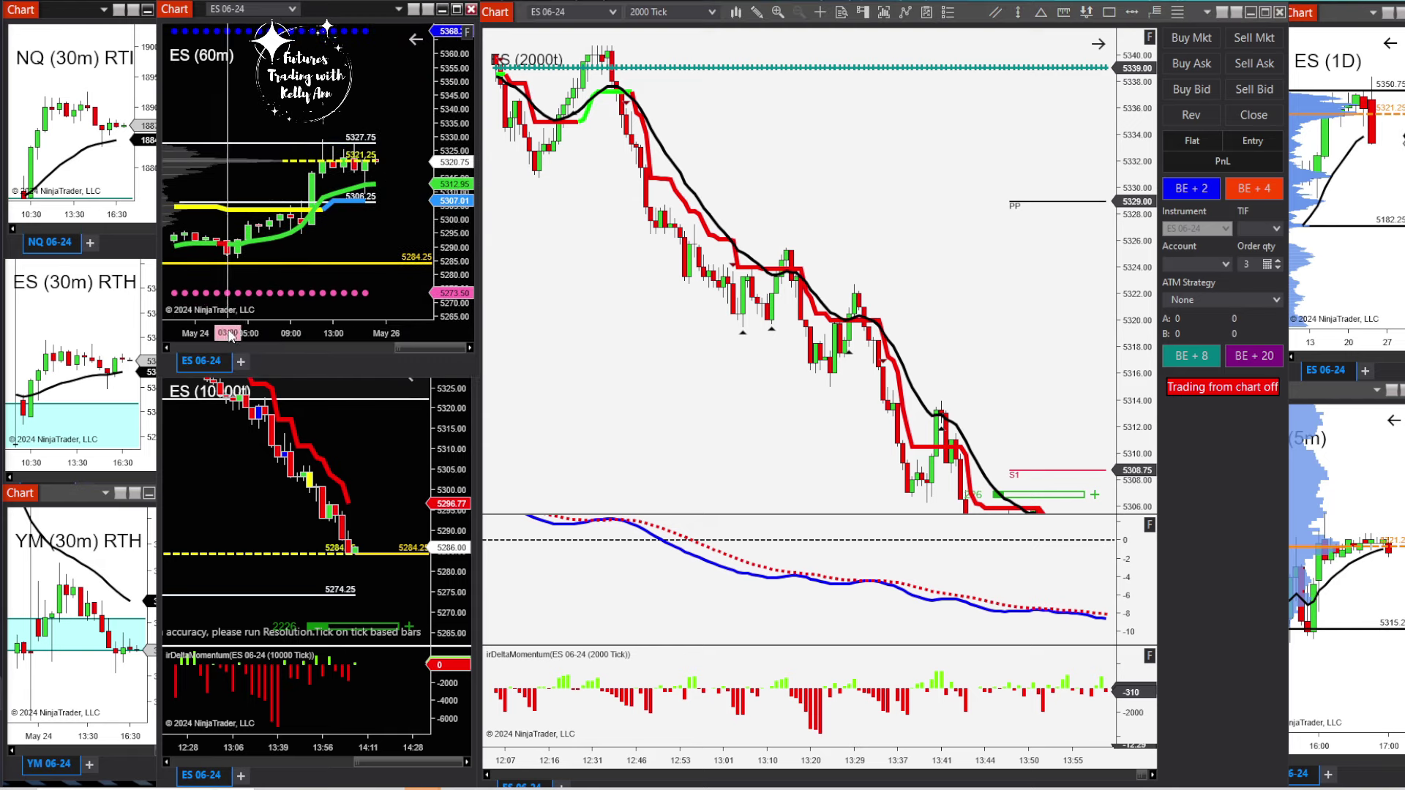
mouse_move(229, 336)
mouse_down()
mouse_move(259, 338)
mouse_move(247, 341)
mouse_up()
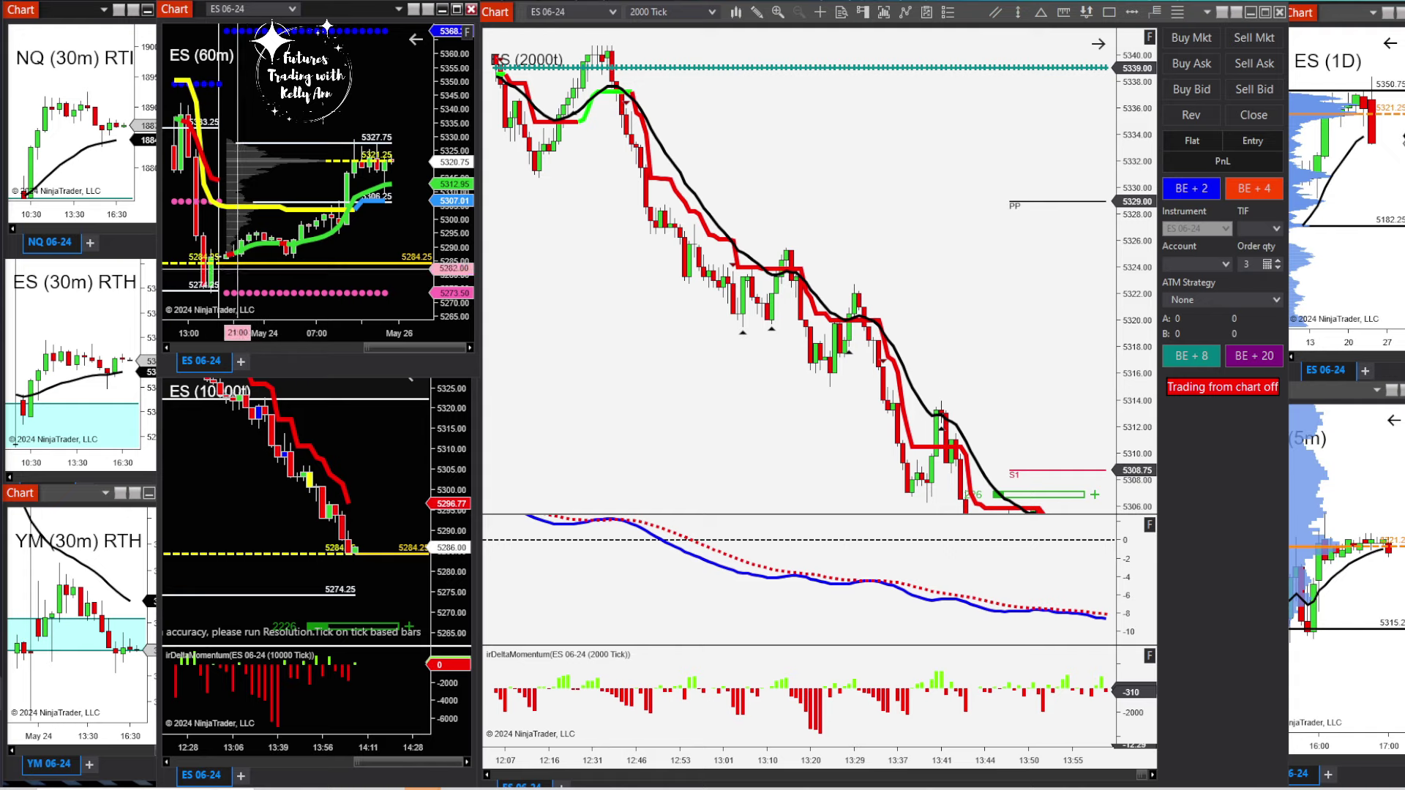
drag(945, 233, 849, 137)
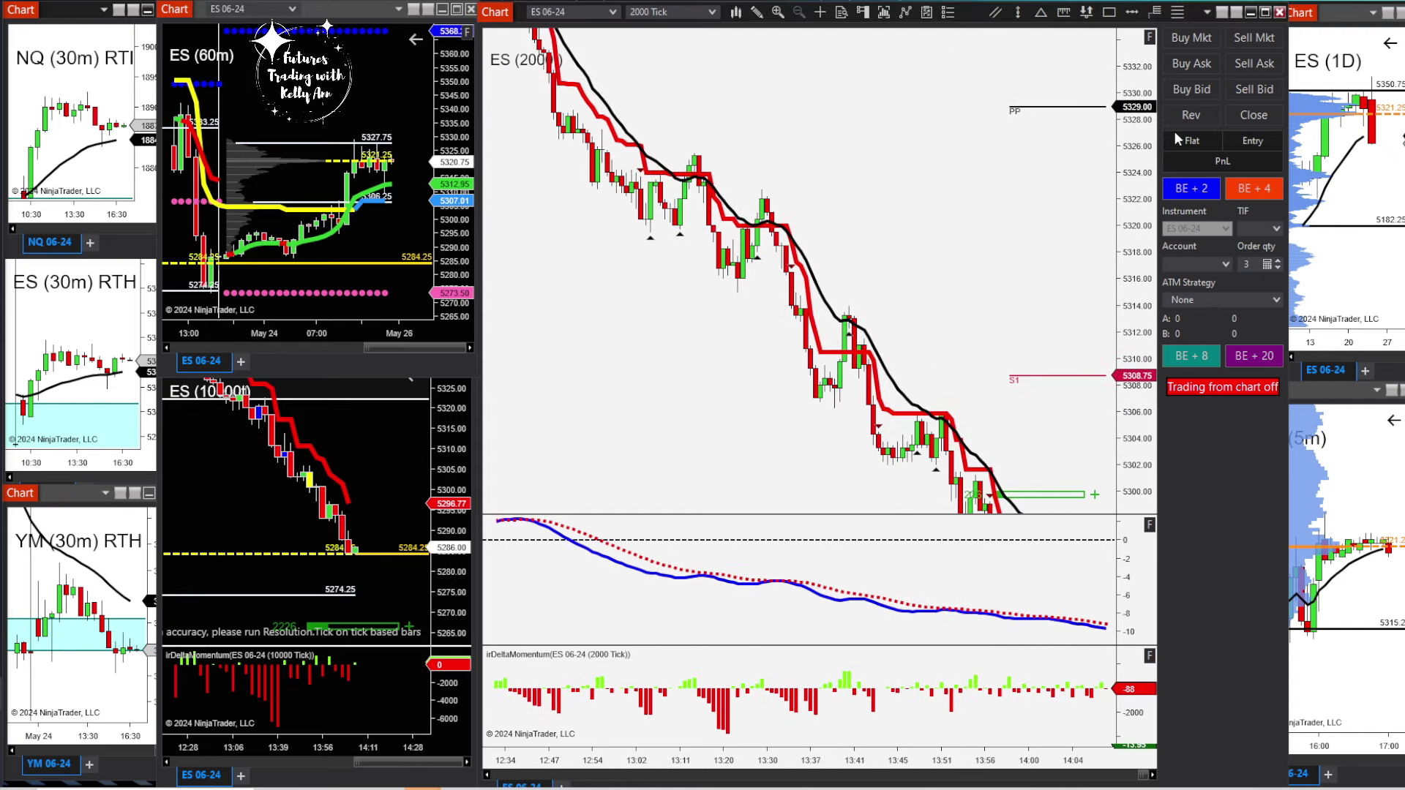
drag(1136, 117, 1137, 297)
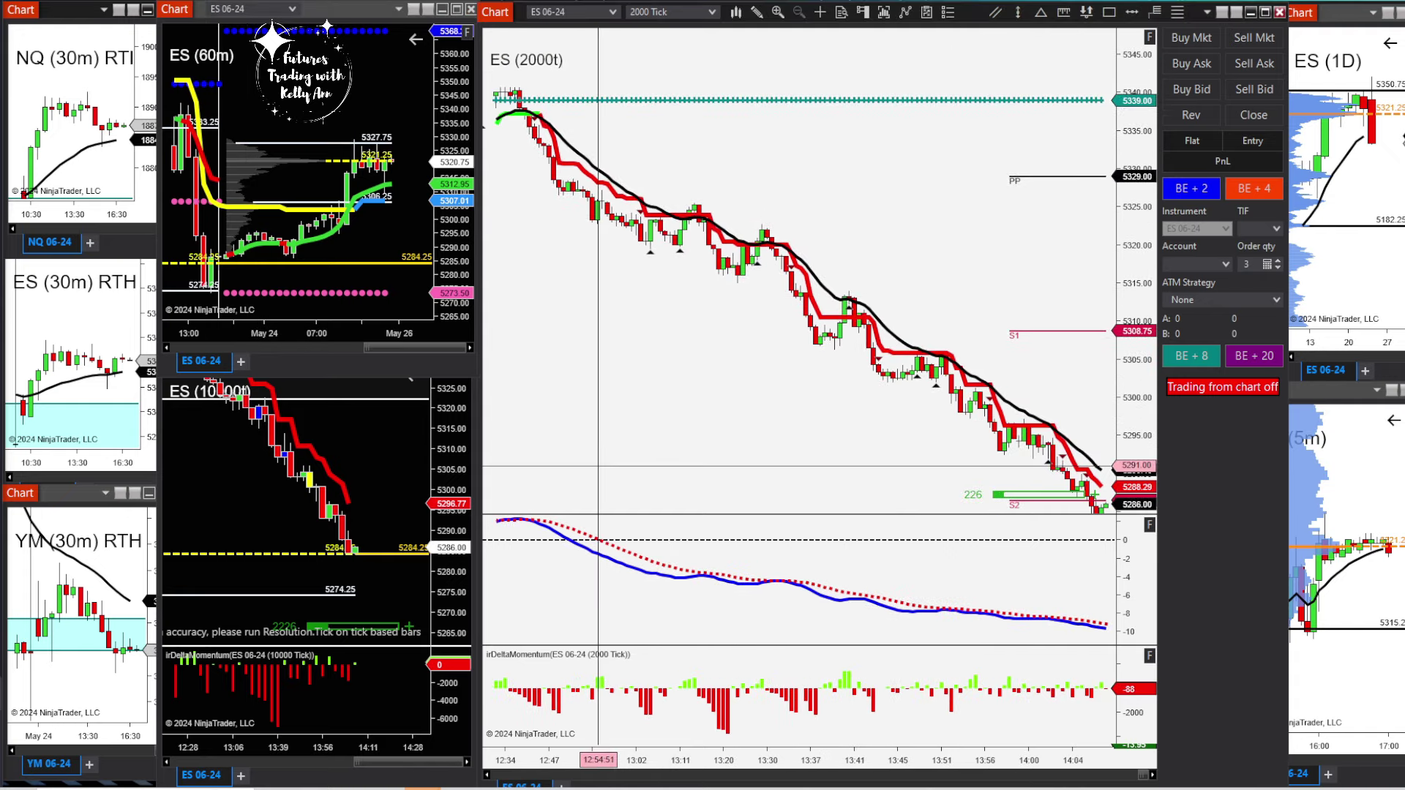
scroll(715, 439, up, 5)
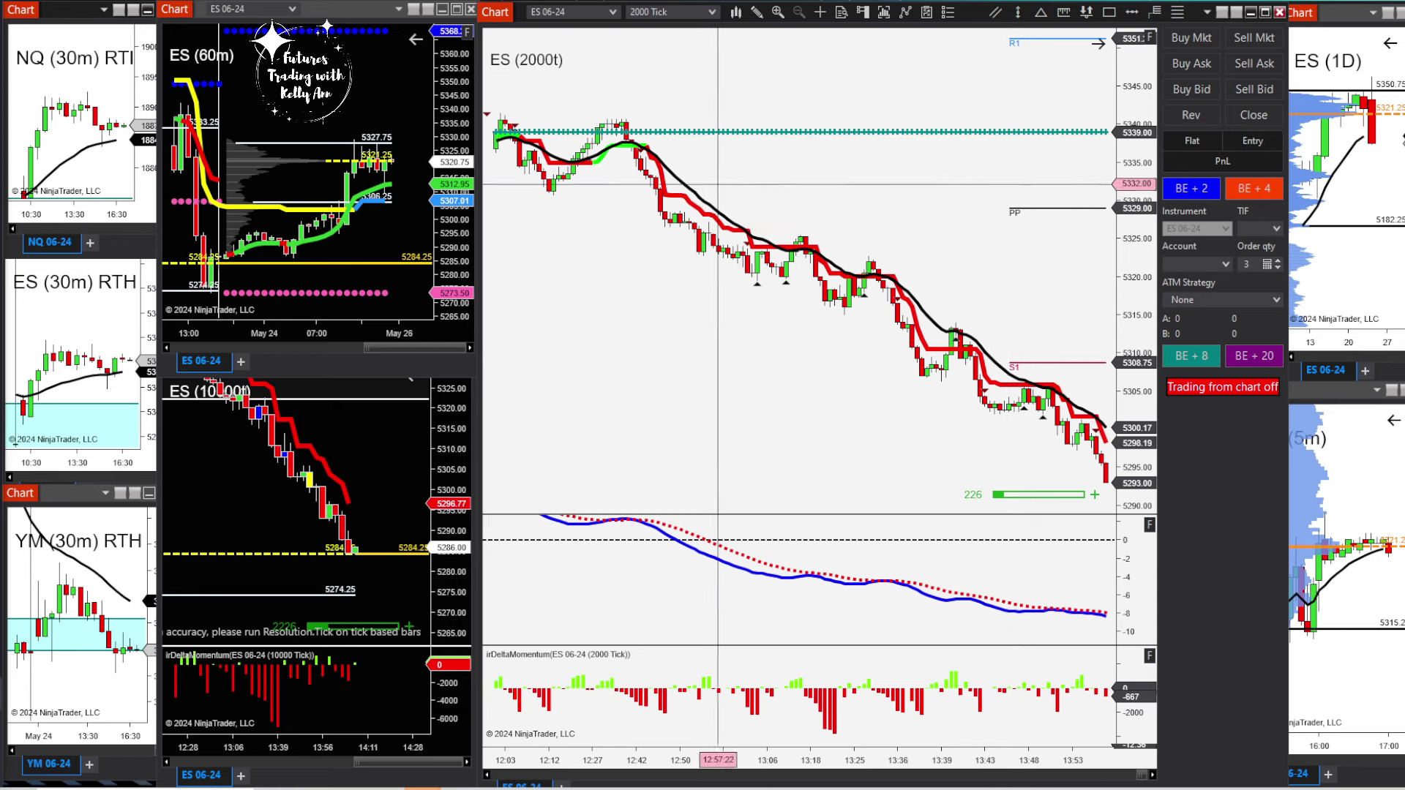
Trace the ES (2000t) bars back through the morning to the start of May 23 and examine the move around the 09:30 open.
drag(637, 343, 1063, 388)
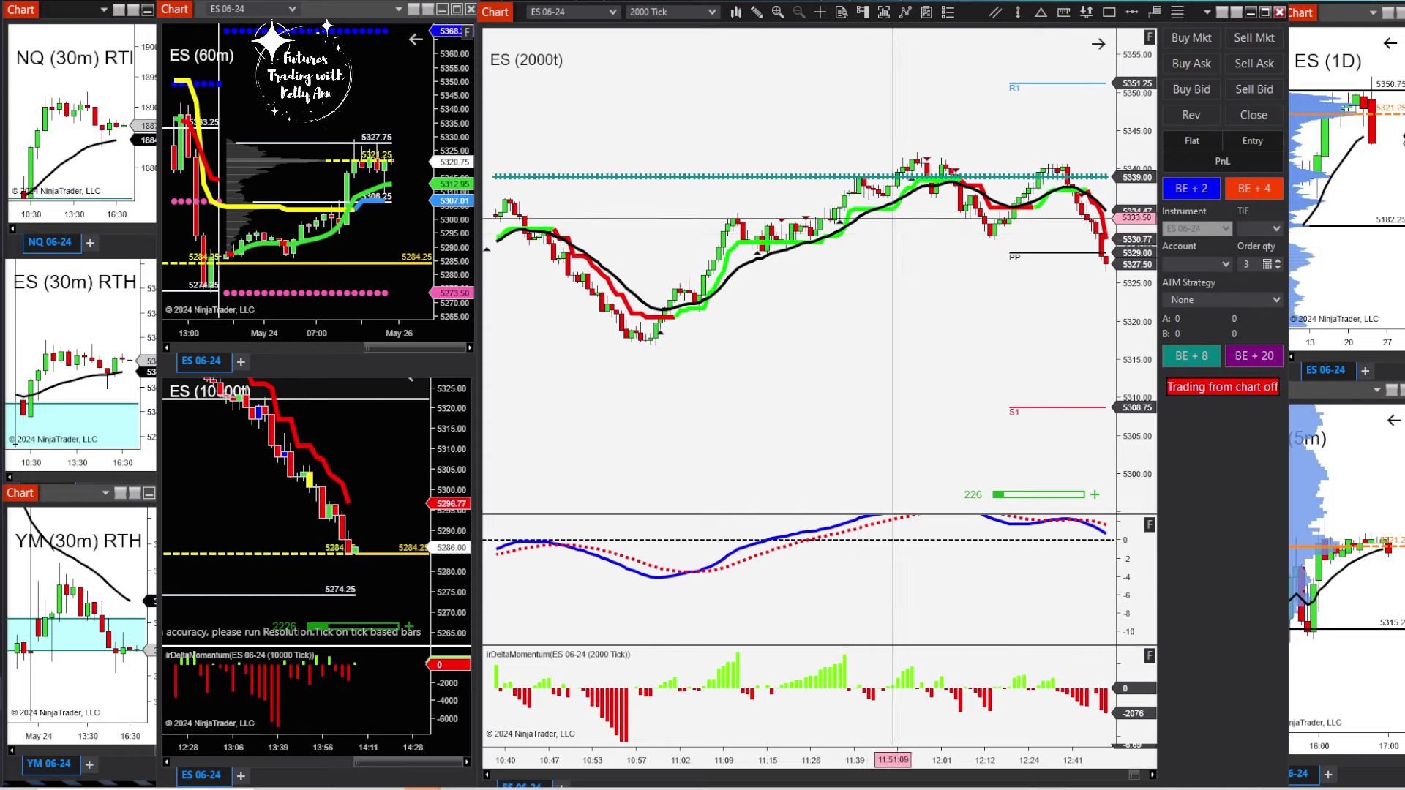
drag(801, 357, 970, 368)
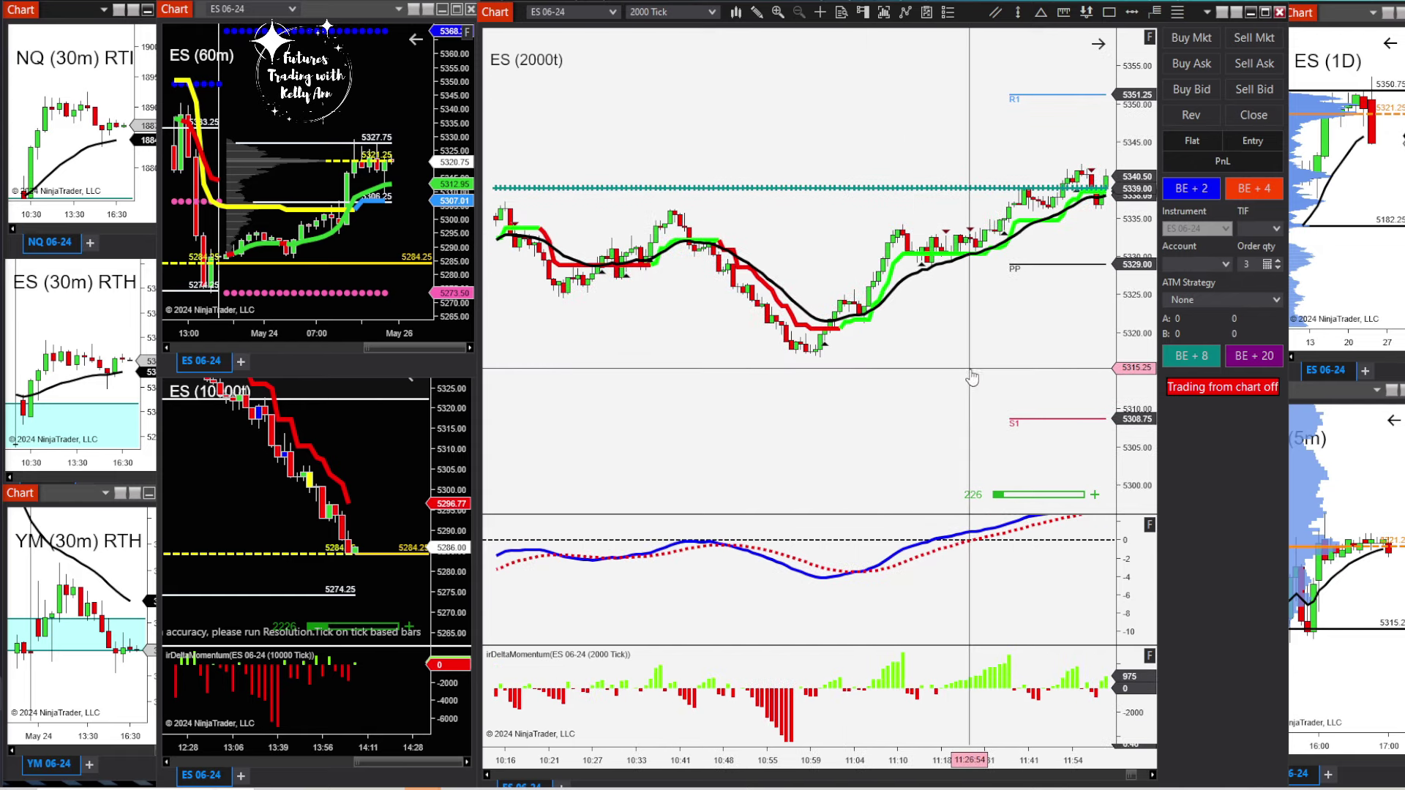
drag(583, 347, 996, 385)
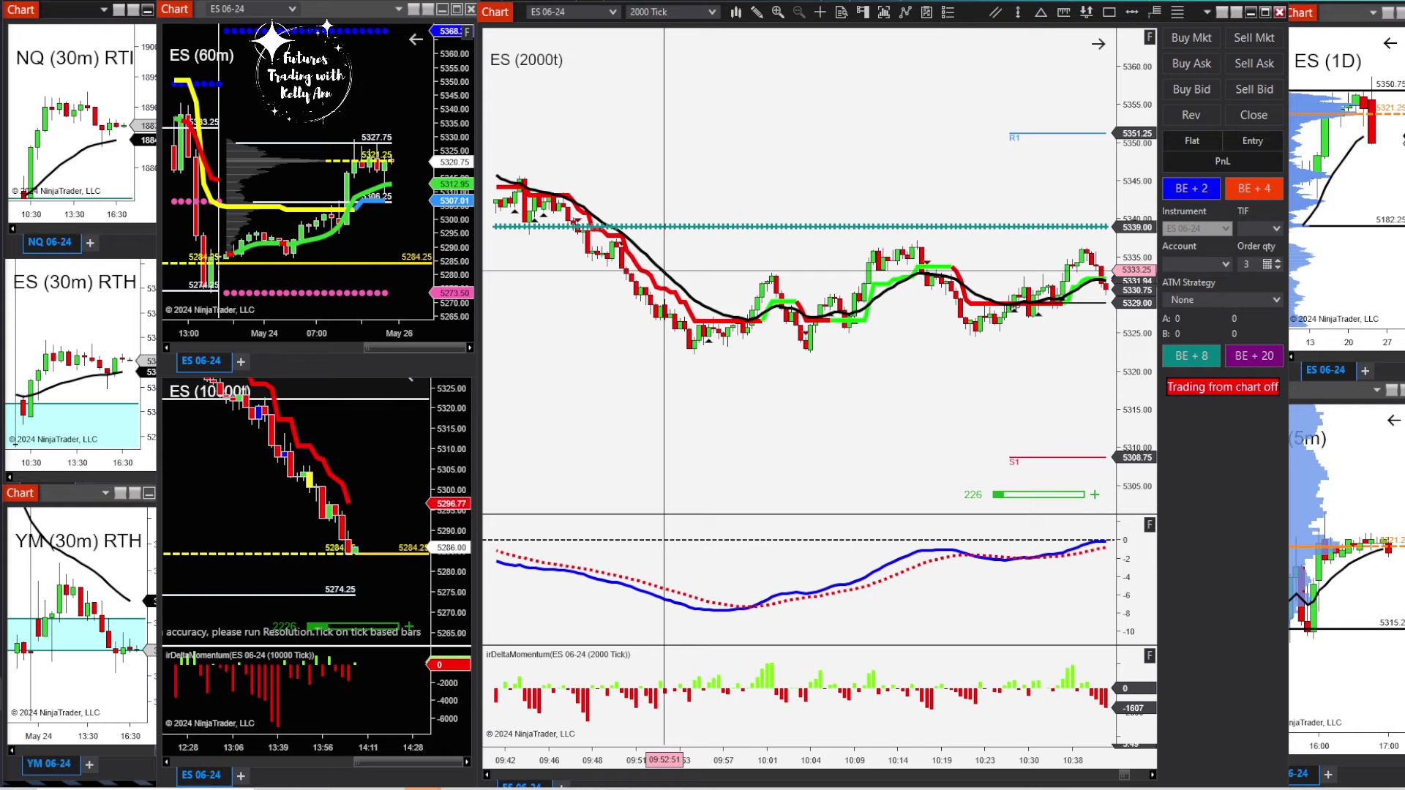
drag(514, 365, 932, 414)
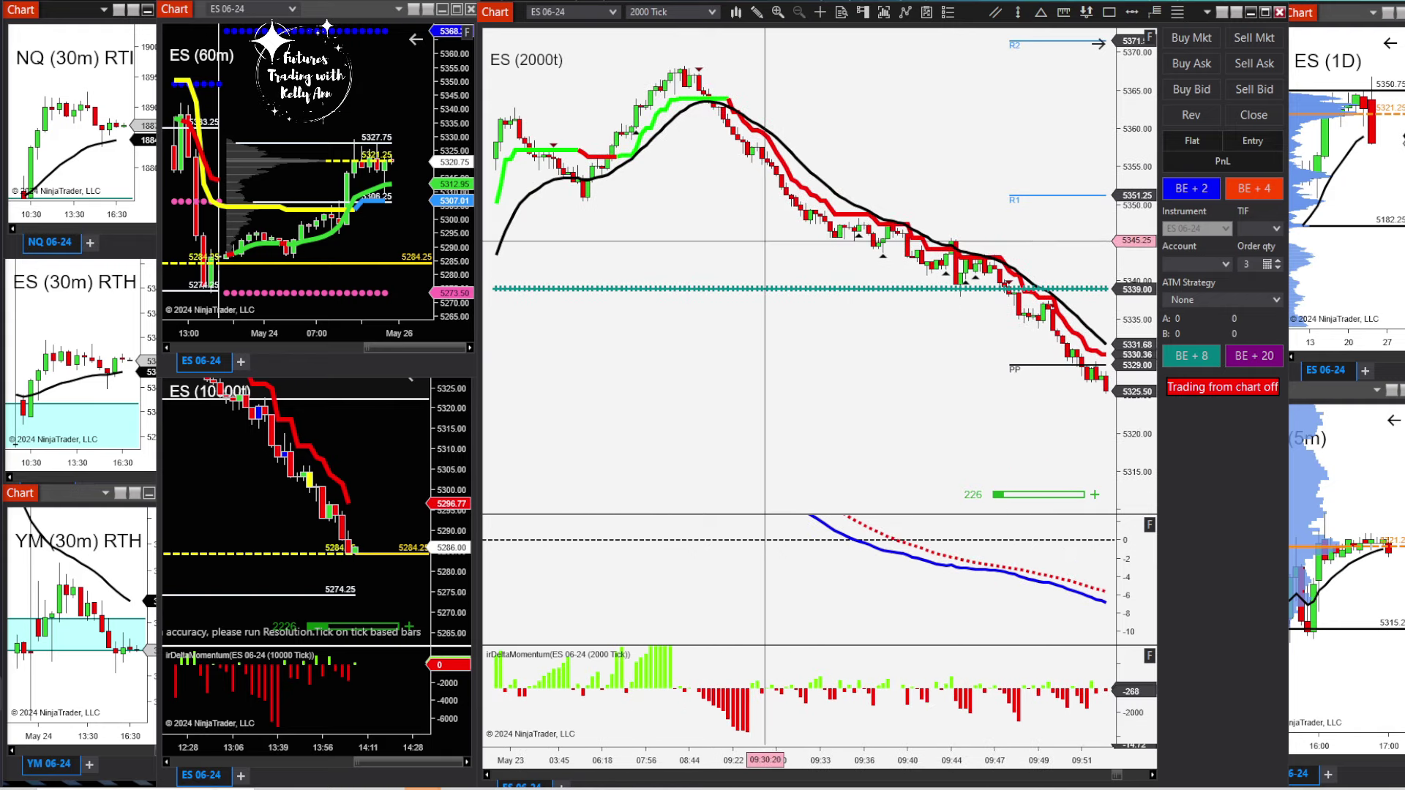
drag(735, 180, 840, 217)
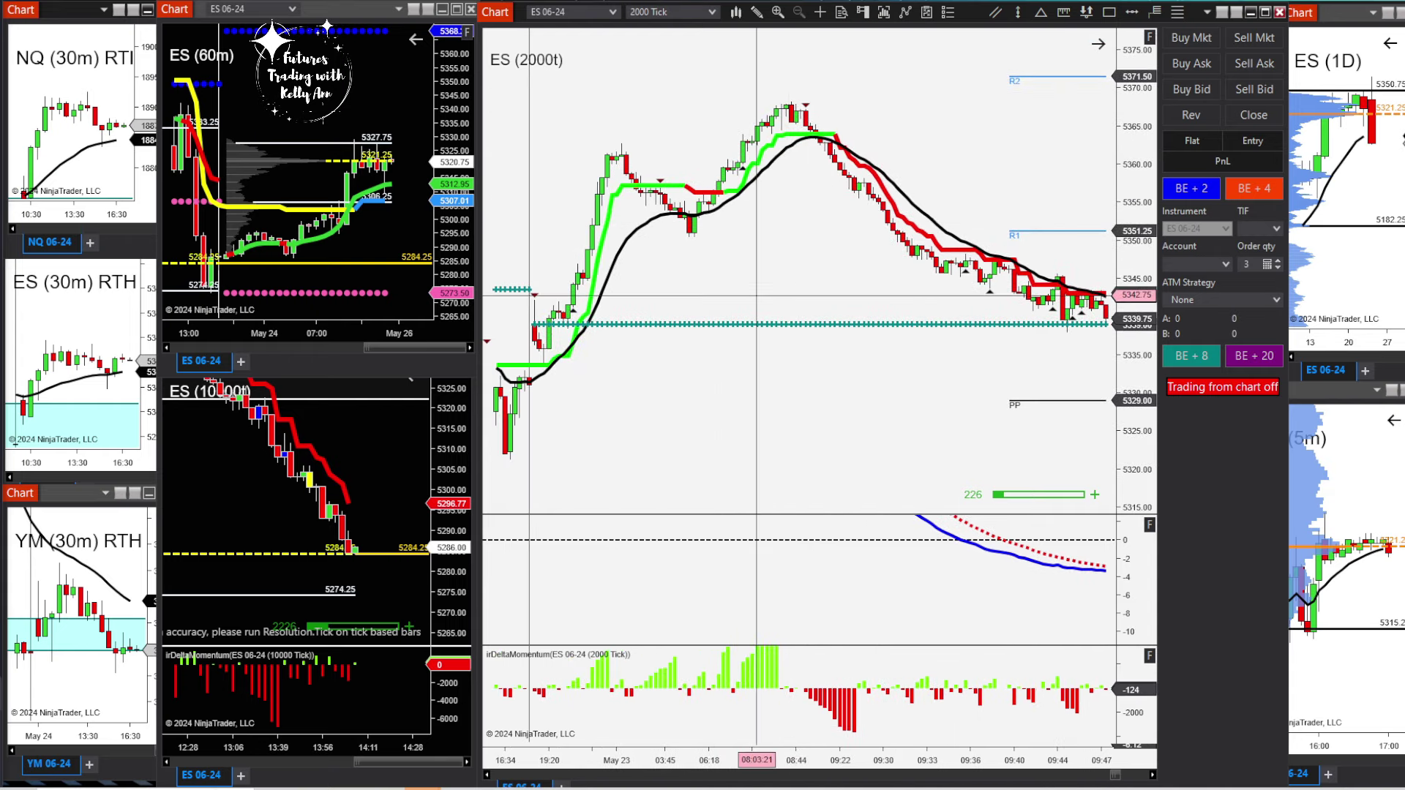
Examine how the ES (2000t) bars and averages develop from the 09:30 sell-off through the sideways stretch until about 10:55.
drag(770, 280, 721, 271)
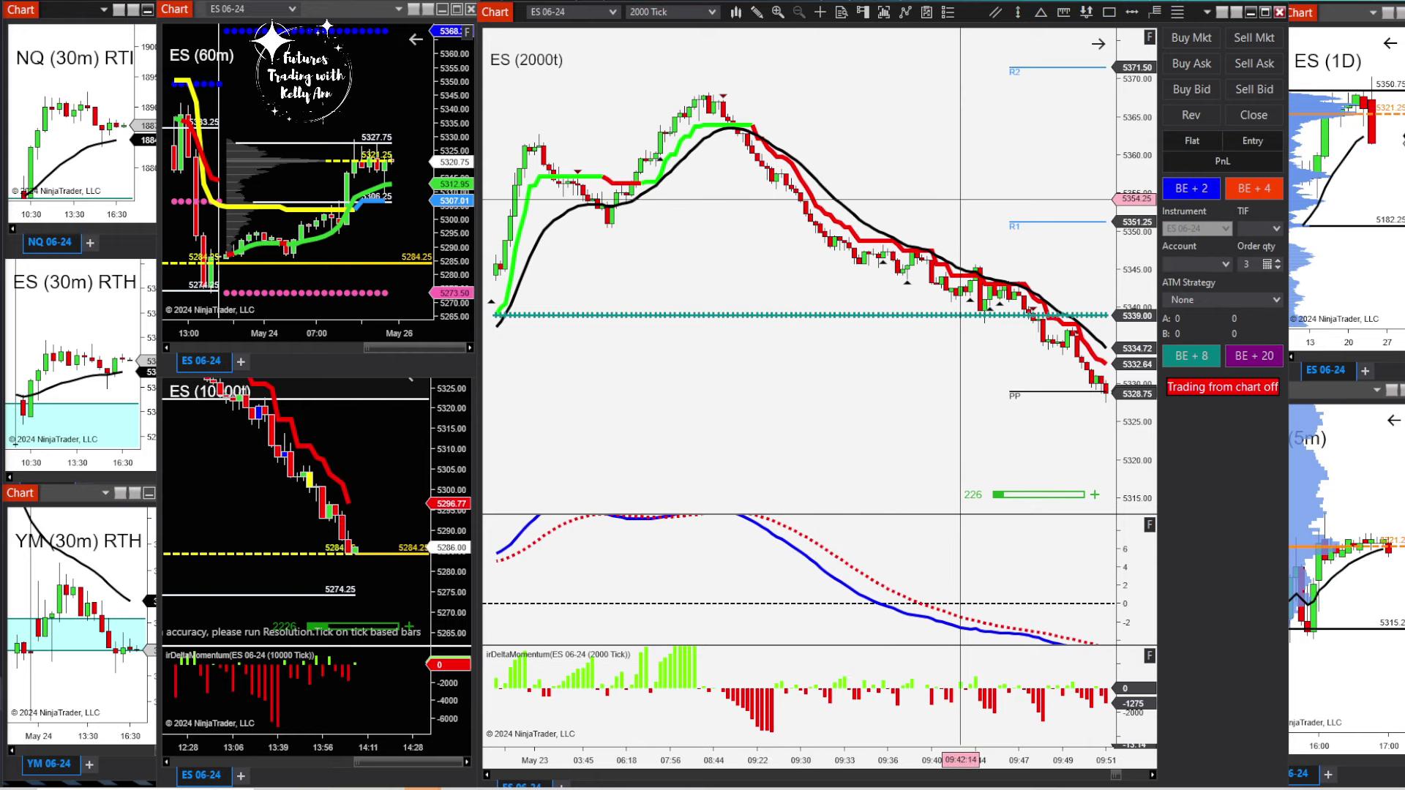
scroll(805, 220, down, 5)
scroll(798, 121, down, 5)
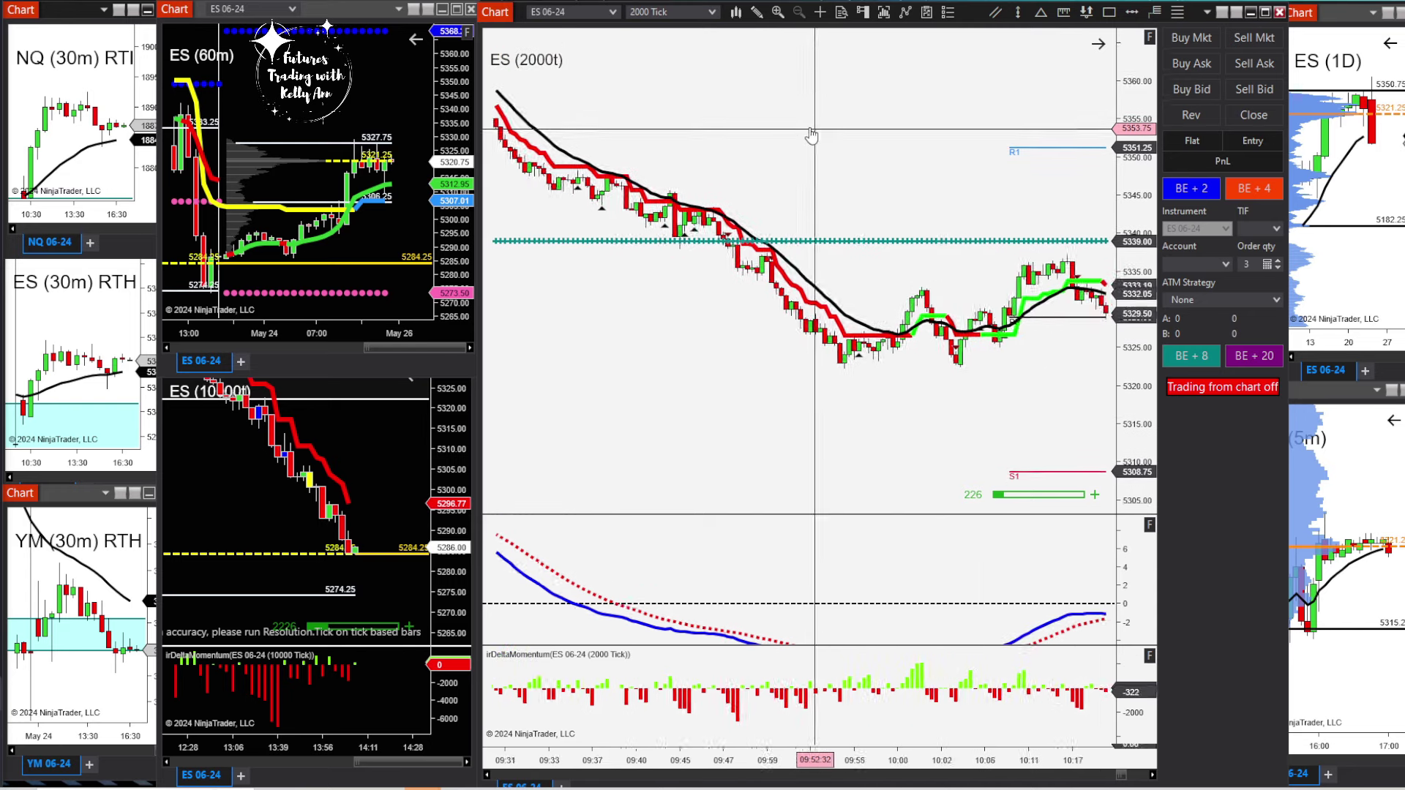
scroll(942, 125, down, 5)
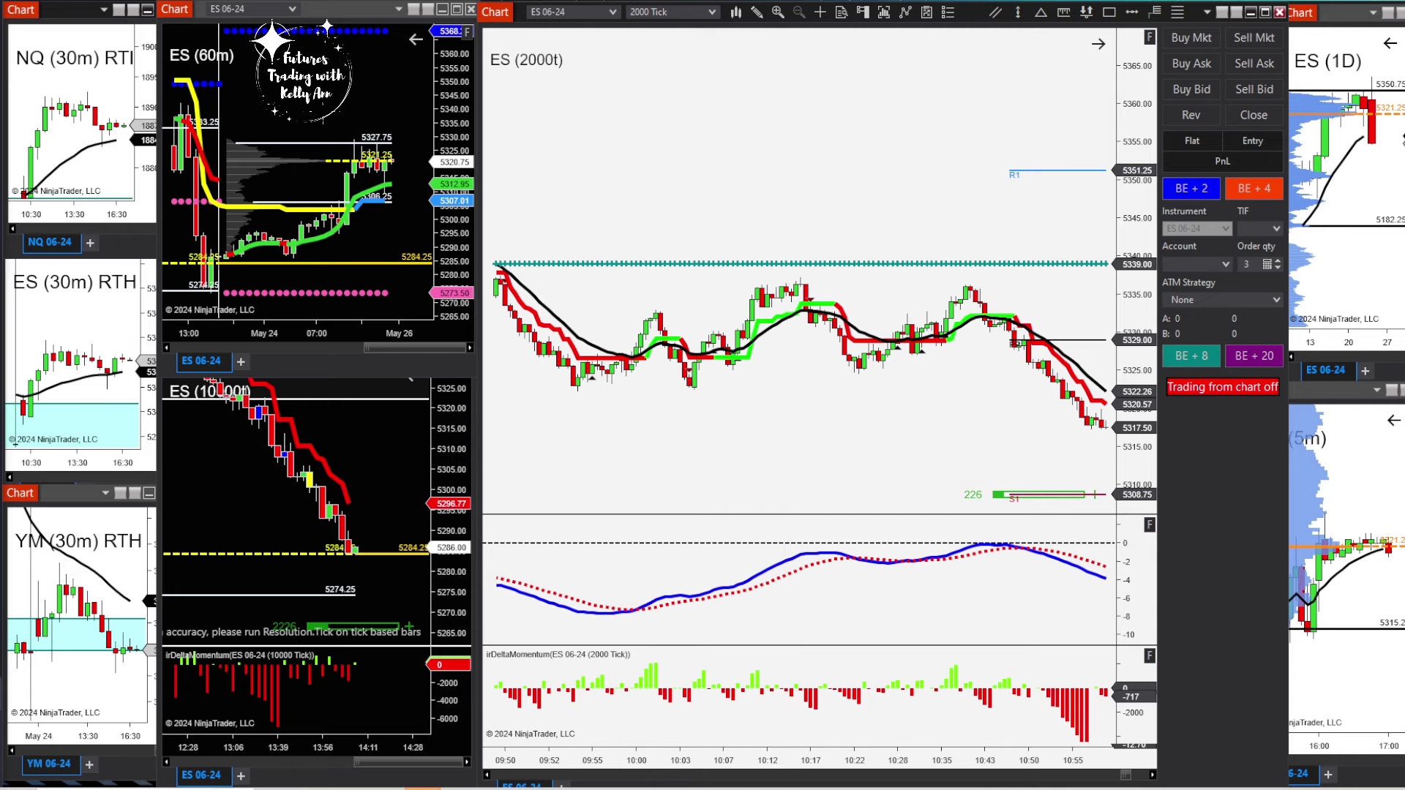
Compress the ES (2000t) time axis, go back to May 21 and examine the choppy bars around the 5331.75 level.
drag(675, 768, 773, 764)
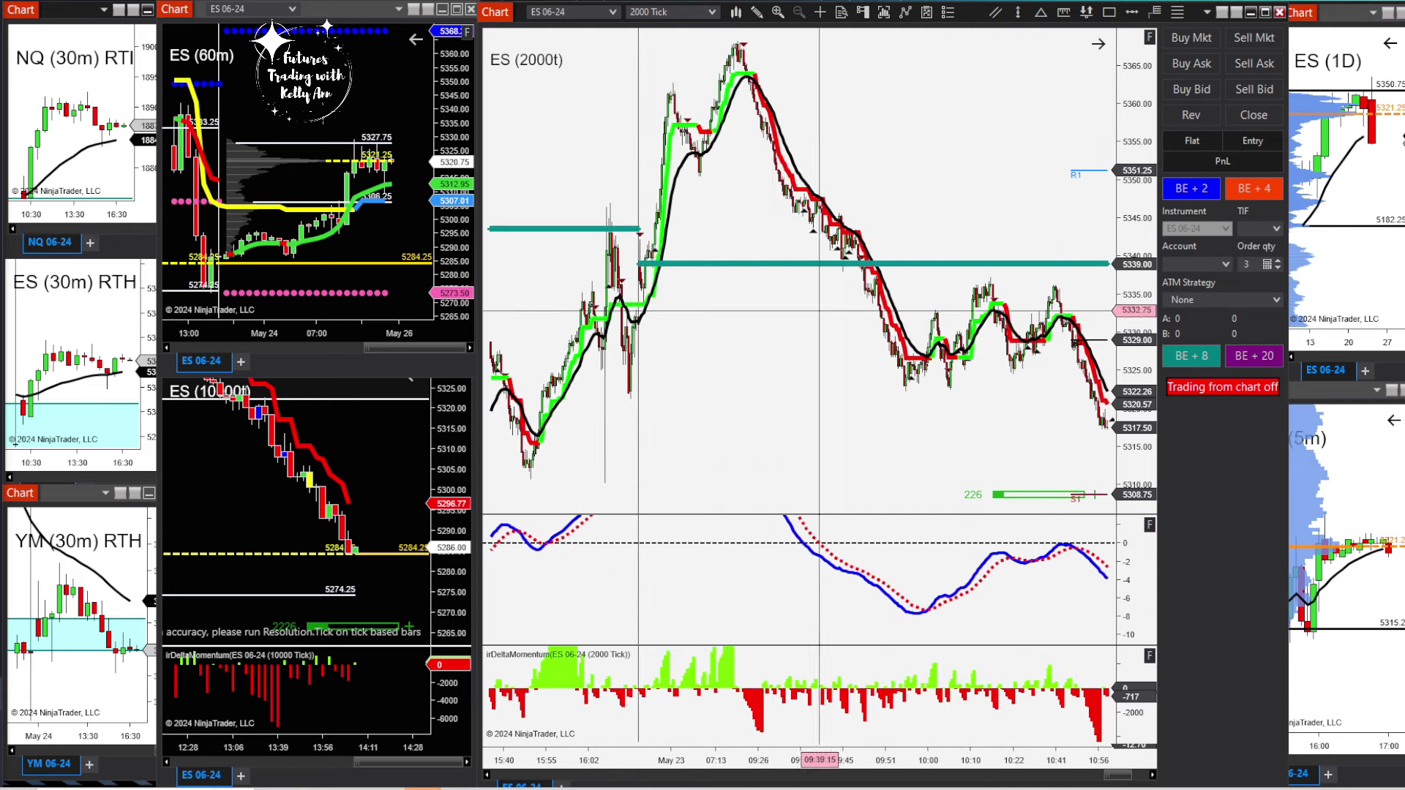
scroll(682, 352, up, 10)
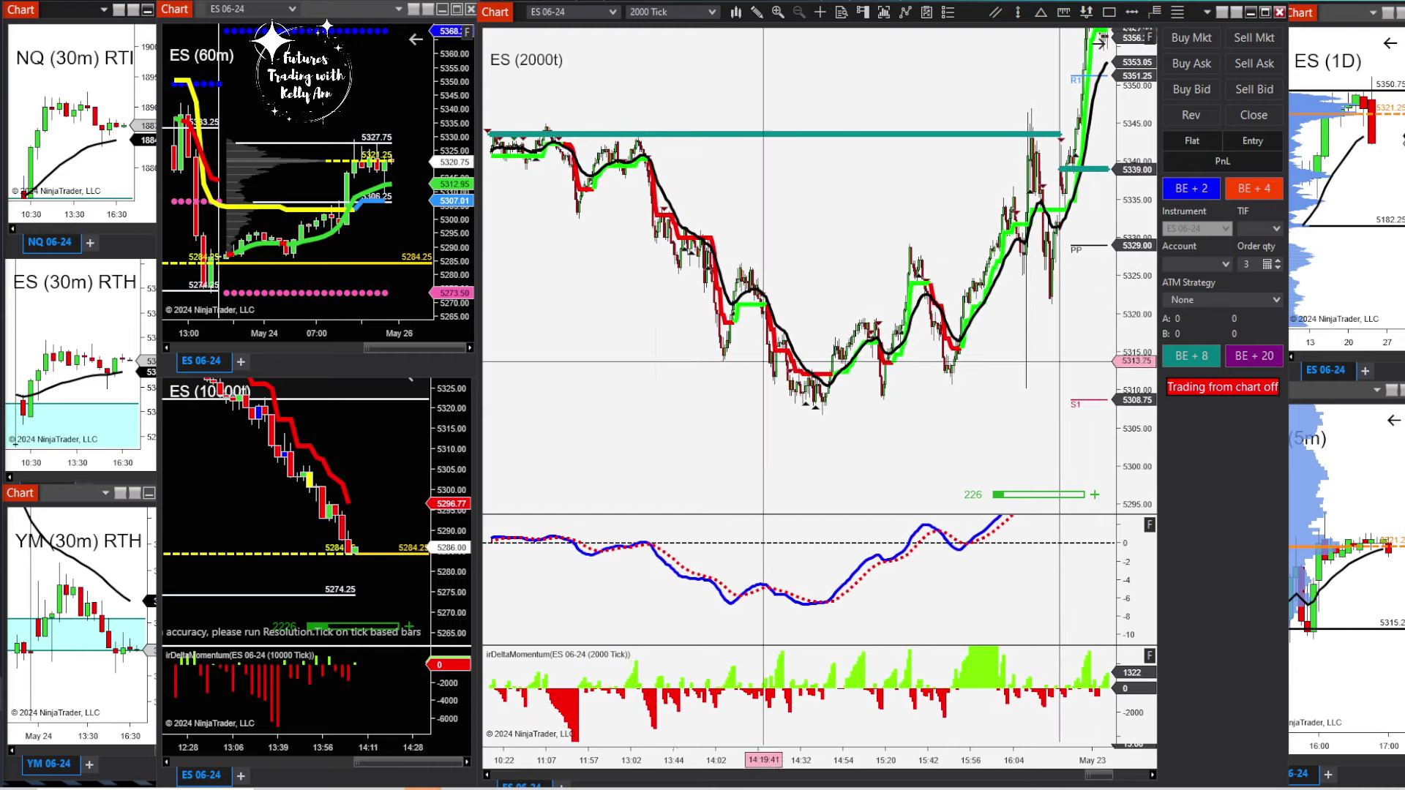
scroll(609, 369, up, 15)
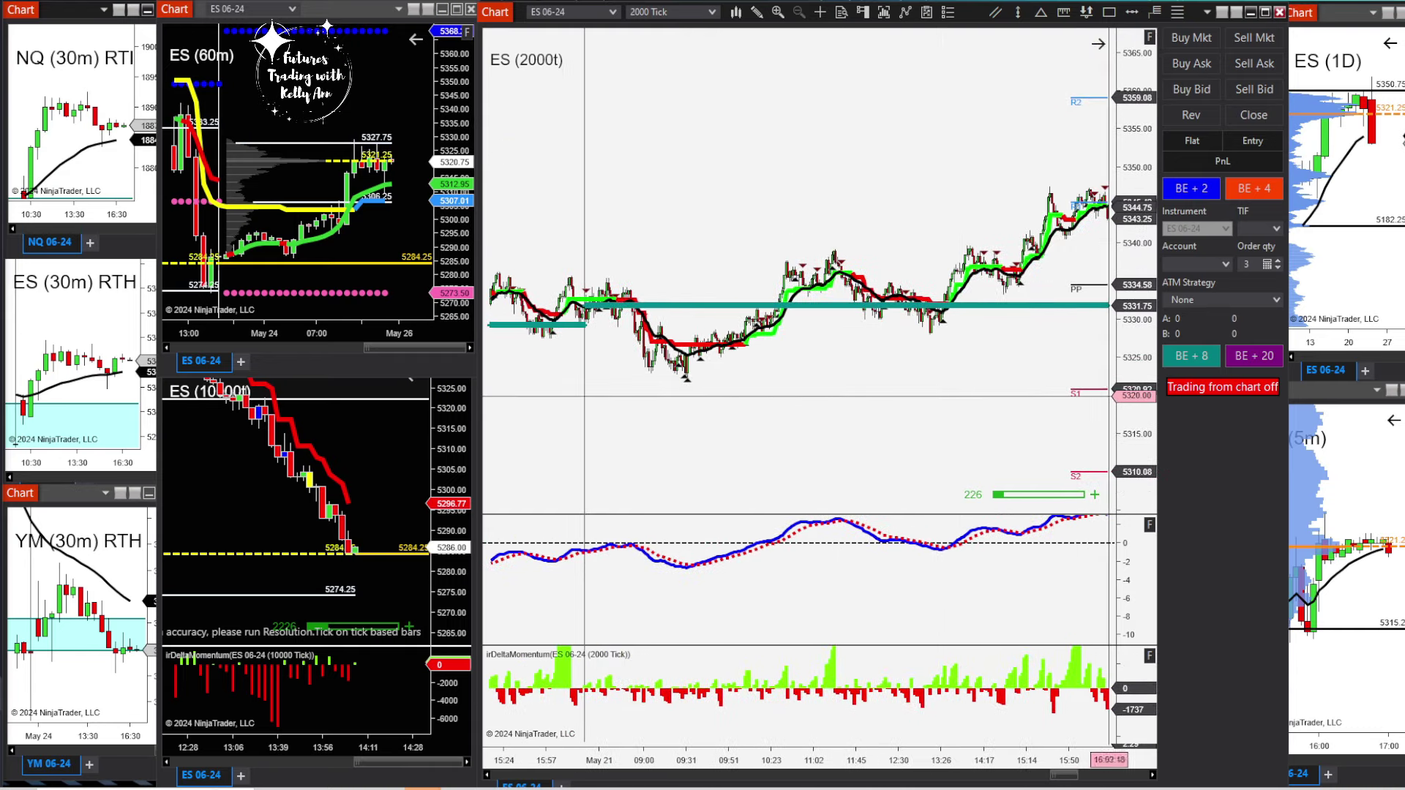
drag(1140, 402, 1138, 242)
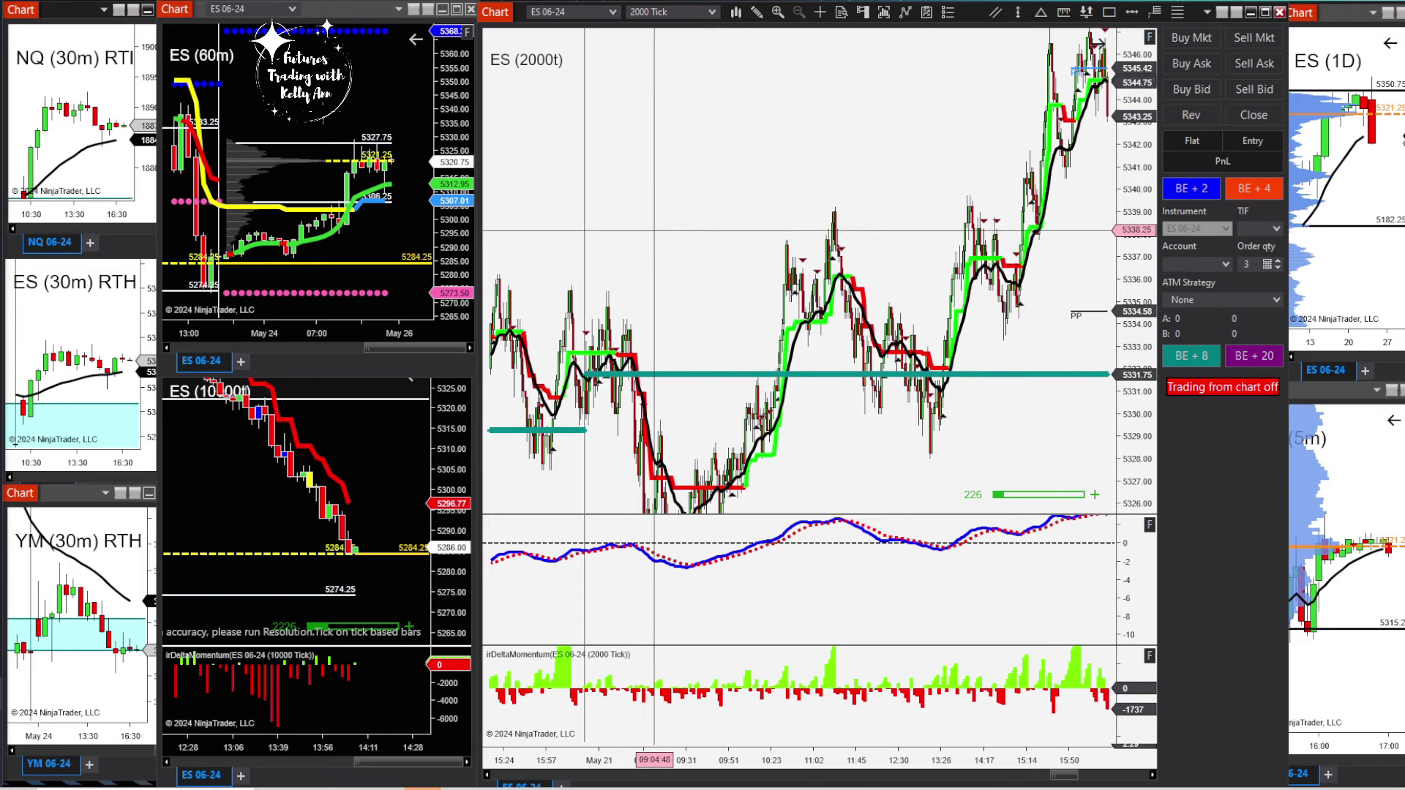
drag(660, 214, 709, 70)
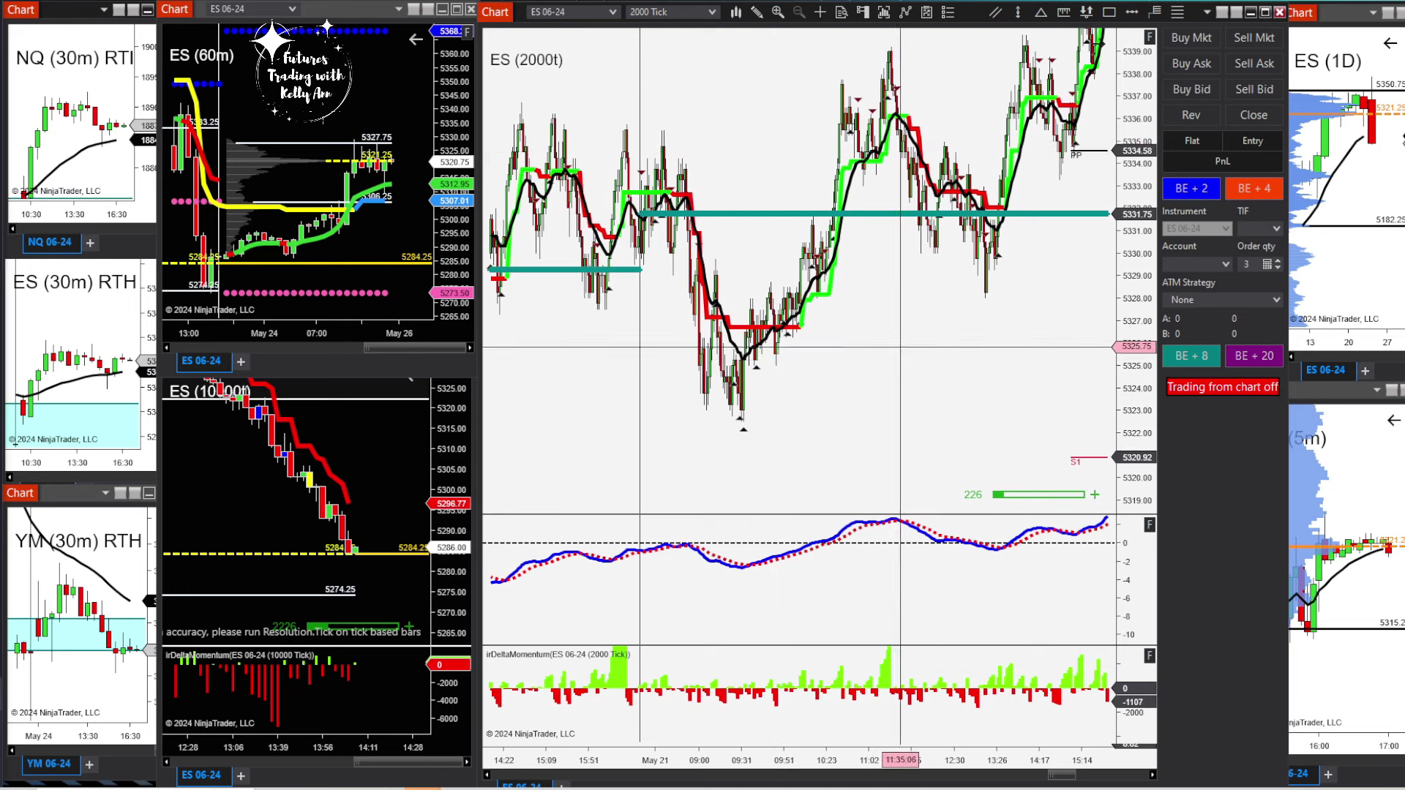
drag(888, 316, 922, 323)
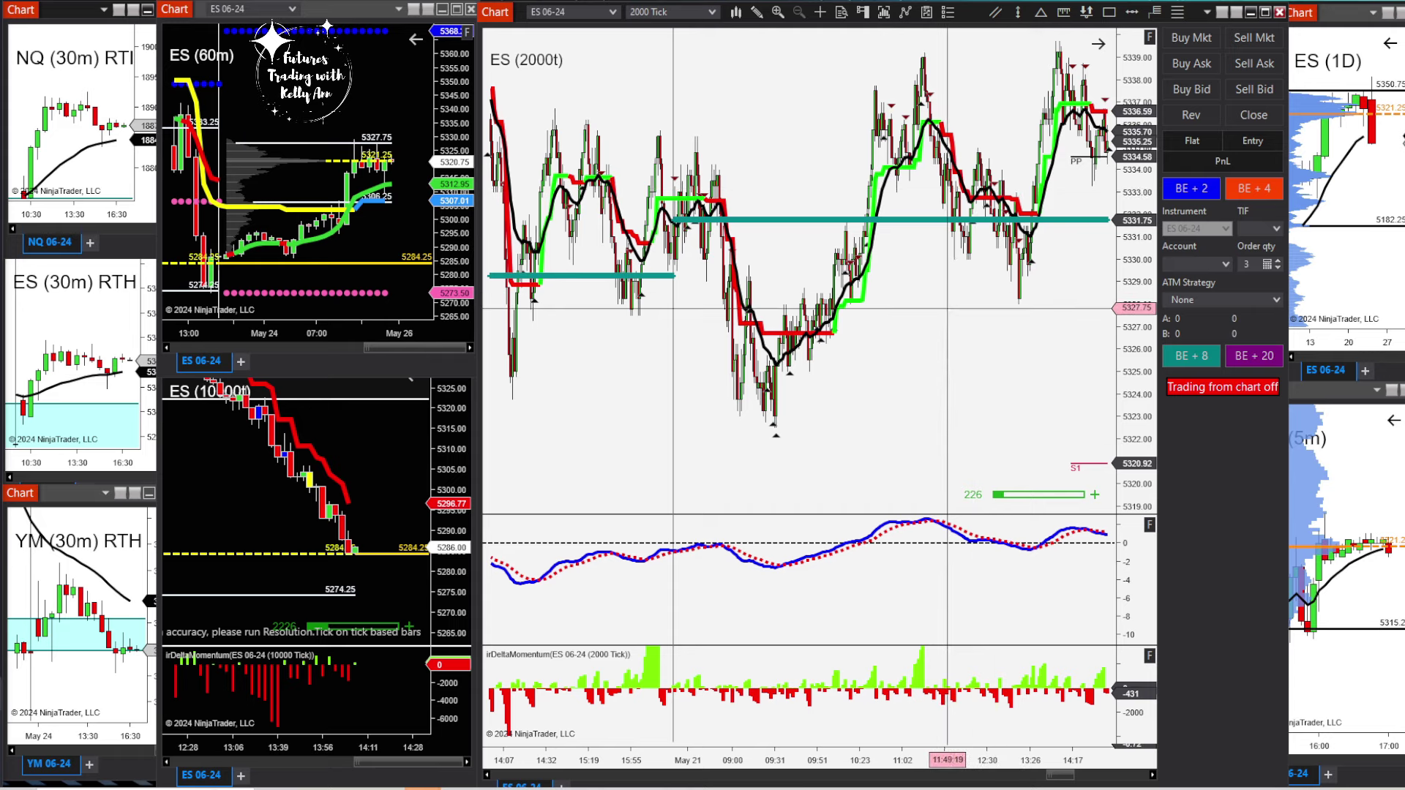
scroll(743, 338, down, 10)
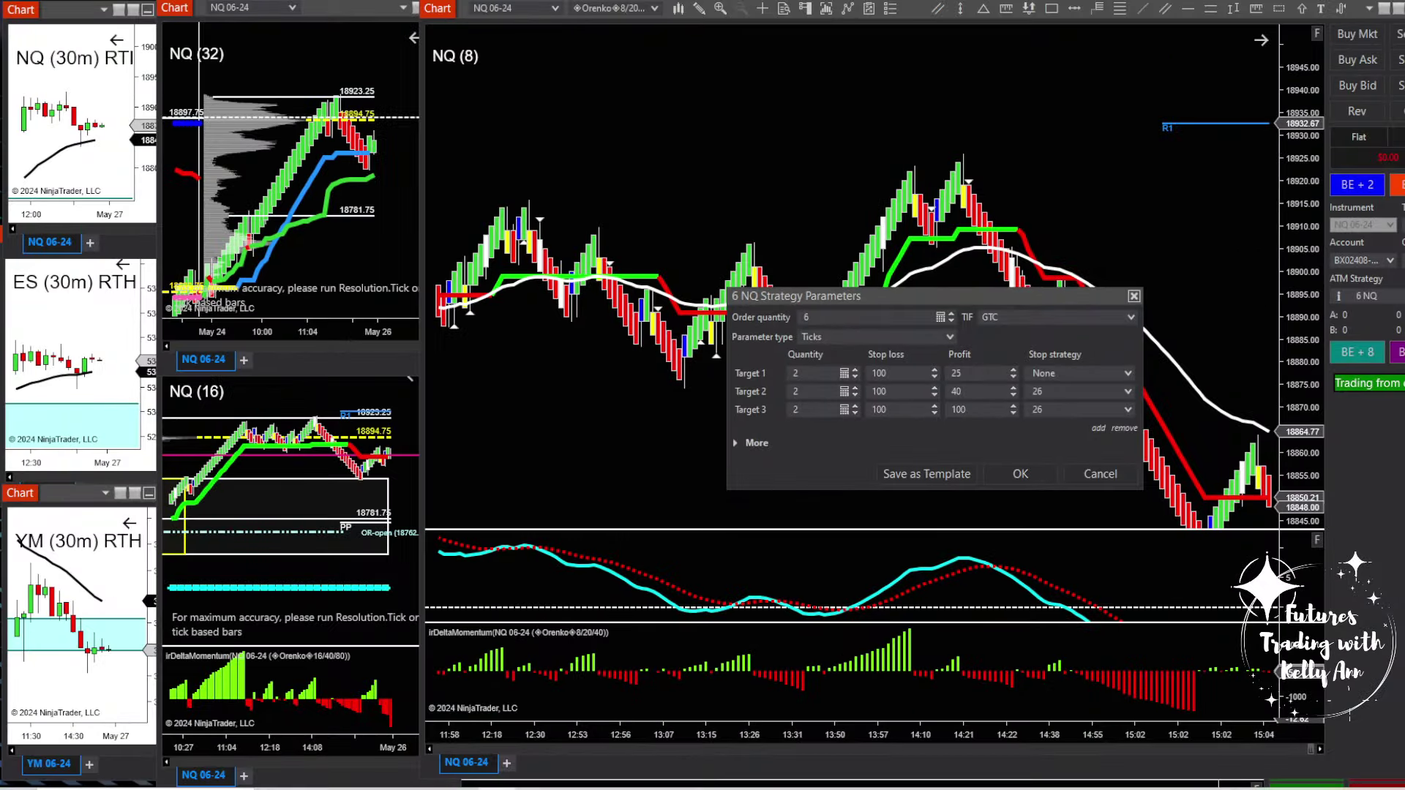
Review the 6 NQ strategy's quantities, stop losses, profit targets and stop strategies with its window moved clear, and close it unchanged.
drag(1092, 297, 914, 199)
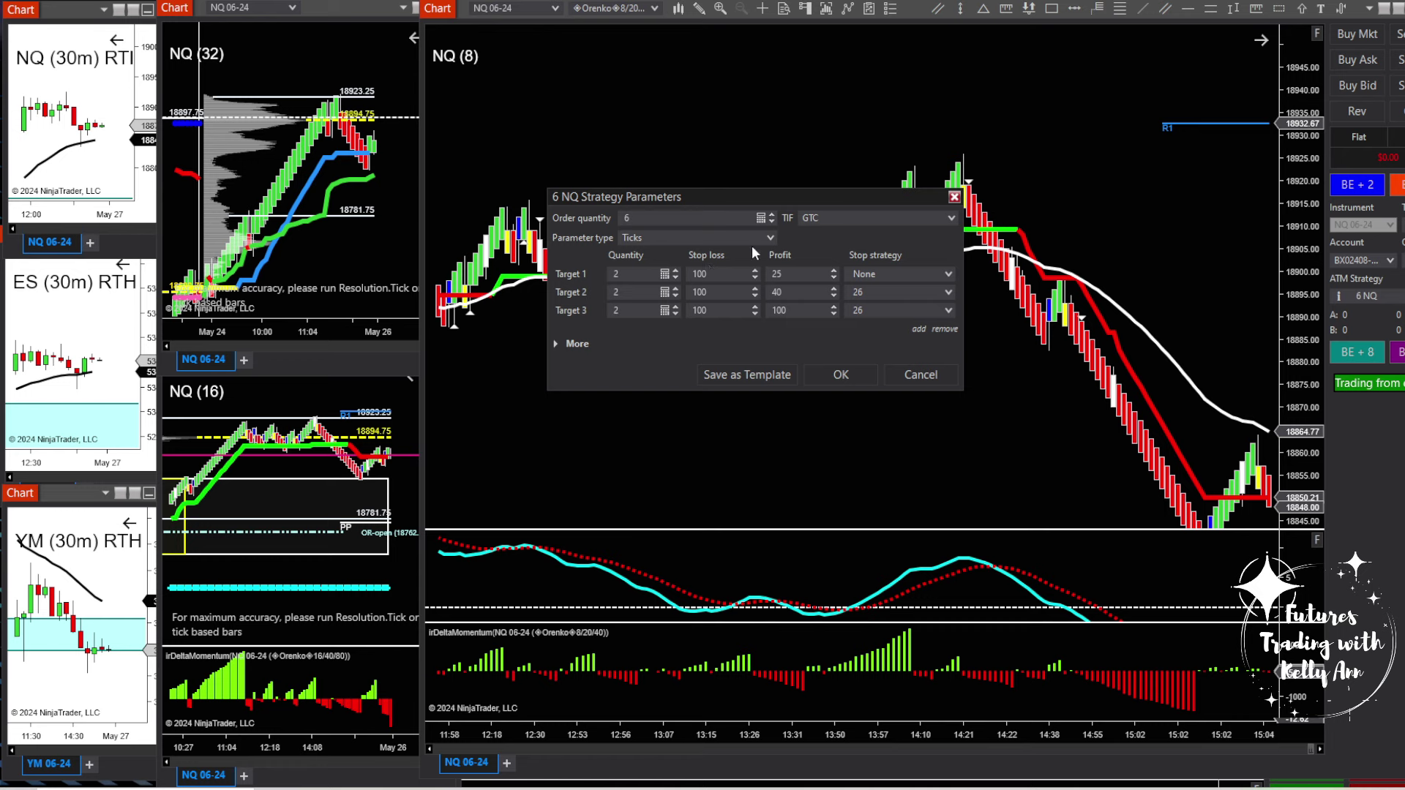
click(802, 273)
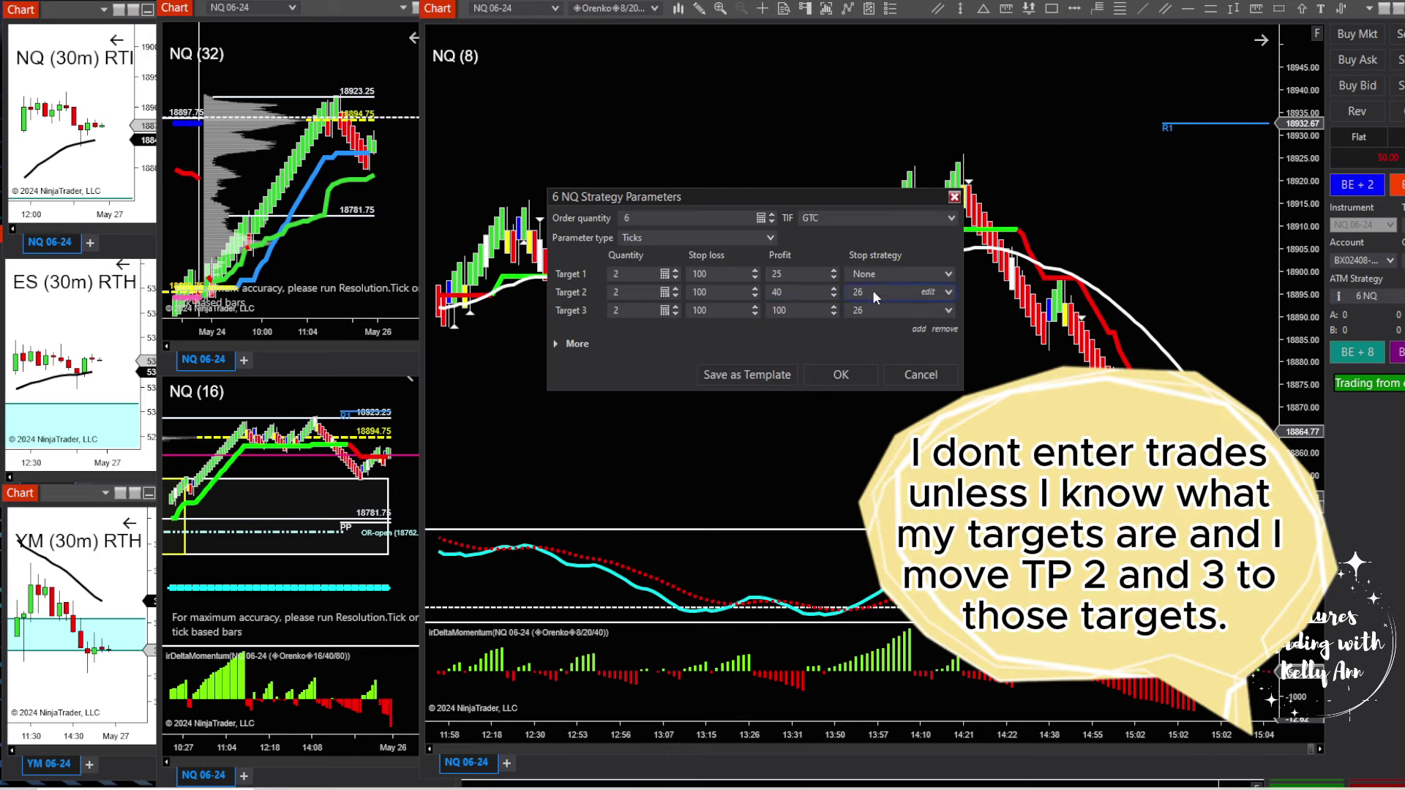
click(955, 198)
Move back and forth along the NQ (8) bars and examine the afternoon sell-off and the morning climb from about 10:07.
scroll(805, 219, down, 10)
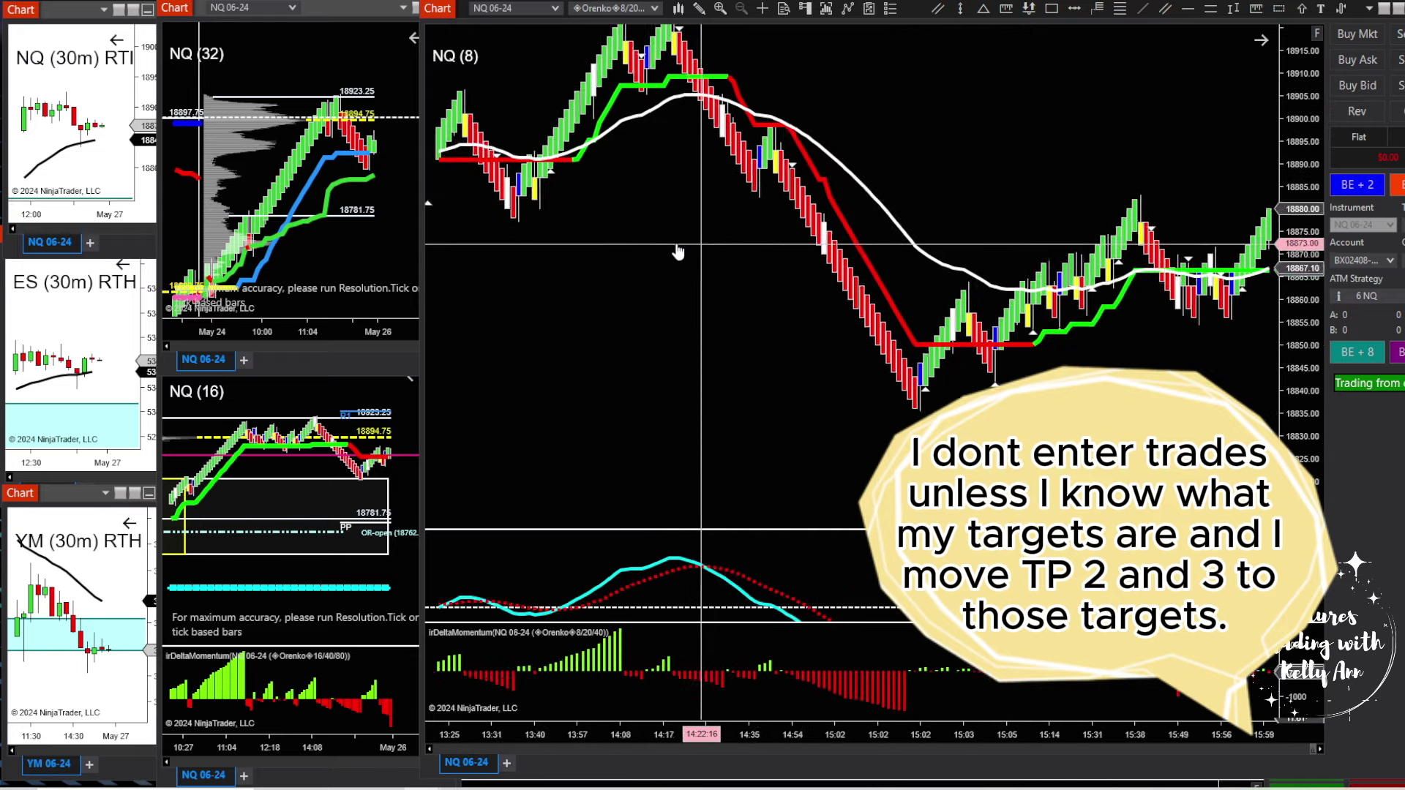
drag(936, 113, 984, 170)
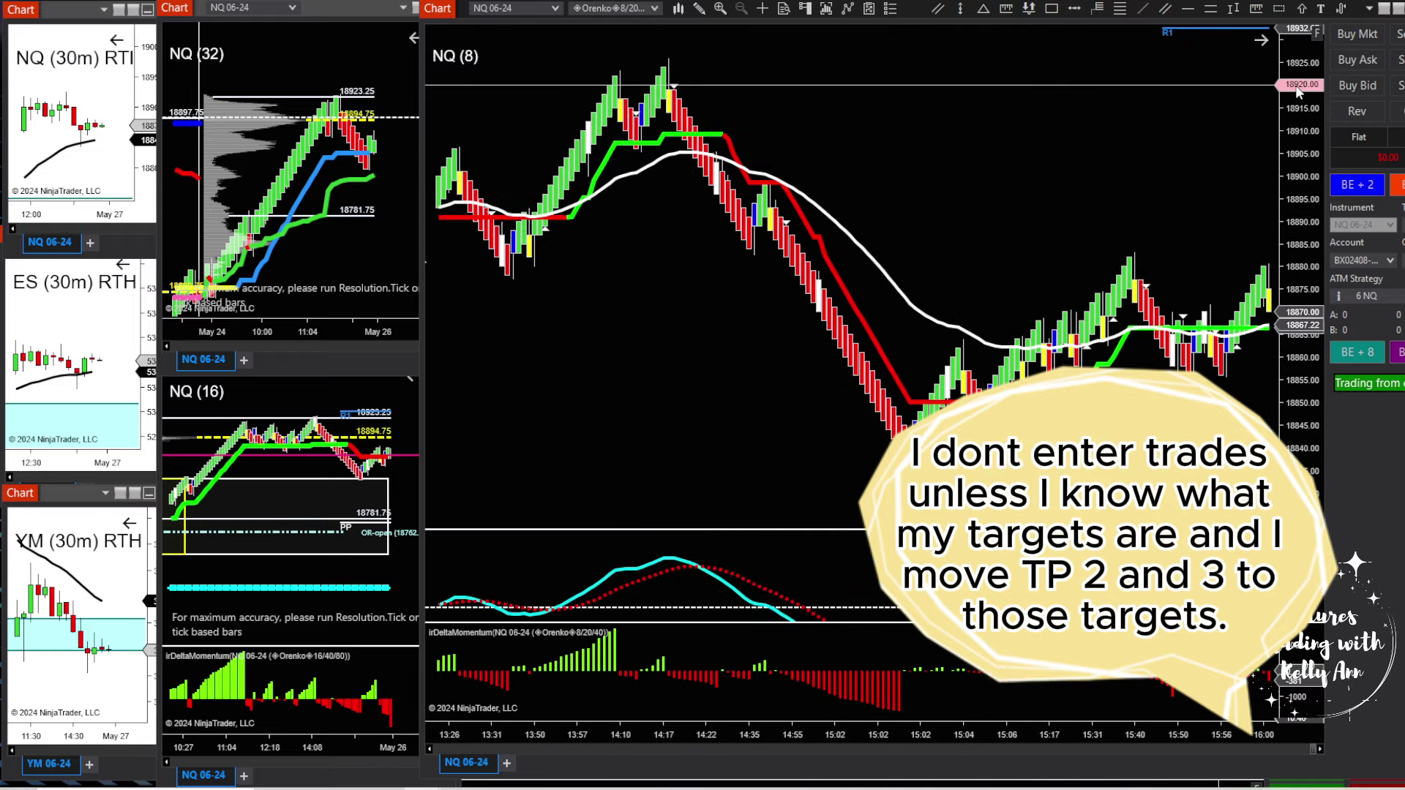
drag(1306, 94, 1306, 160)
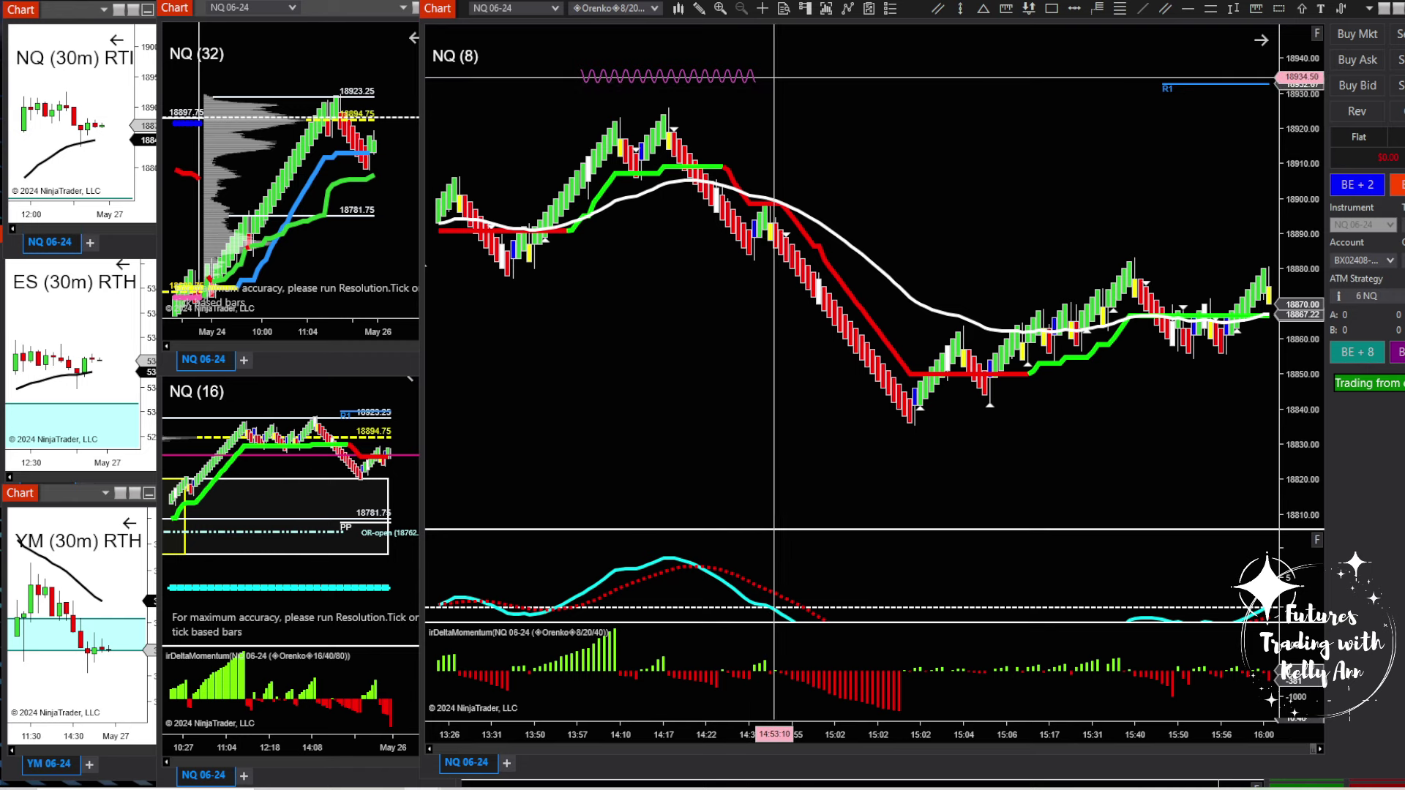
scroll(773, 76, up, 10)
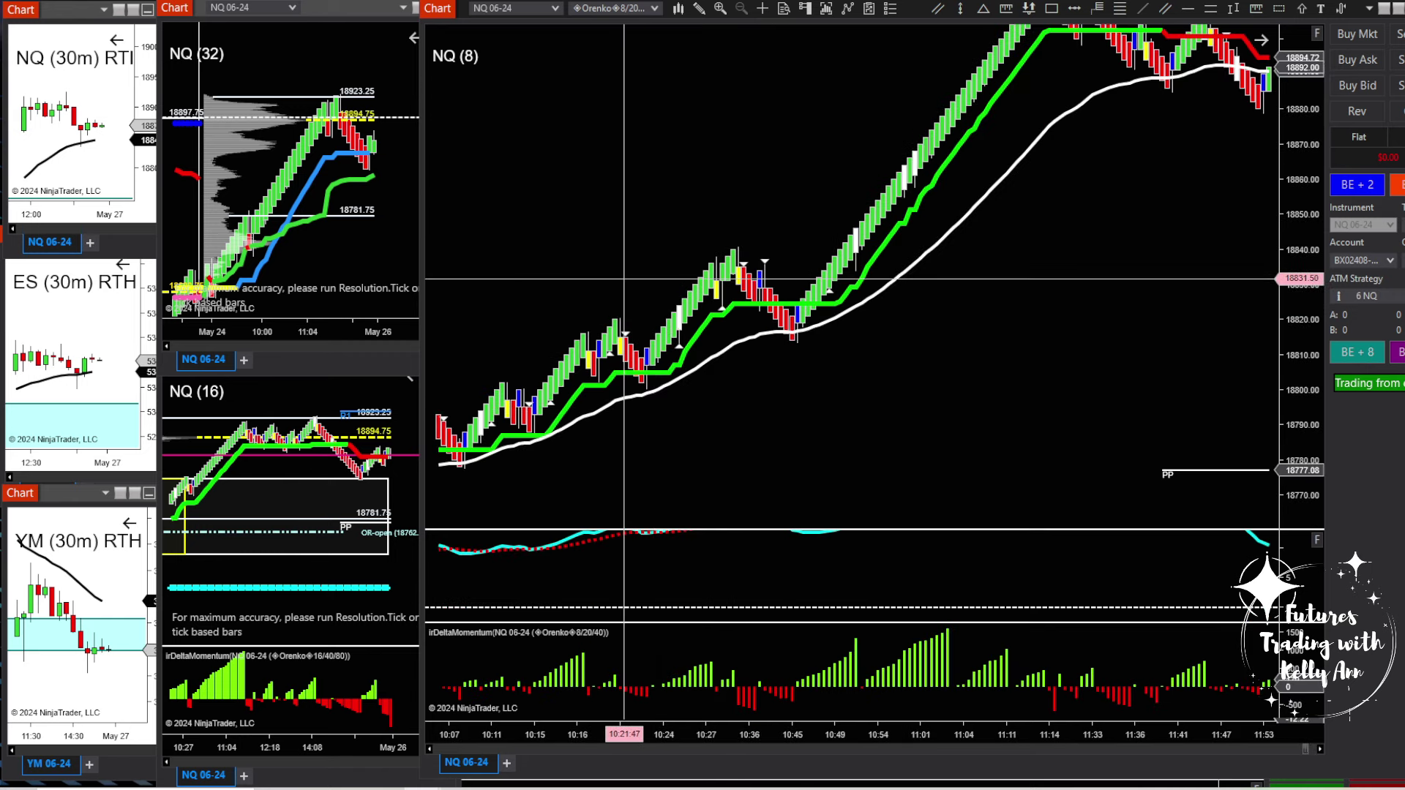
scroll(875, 618, up, 1)
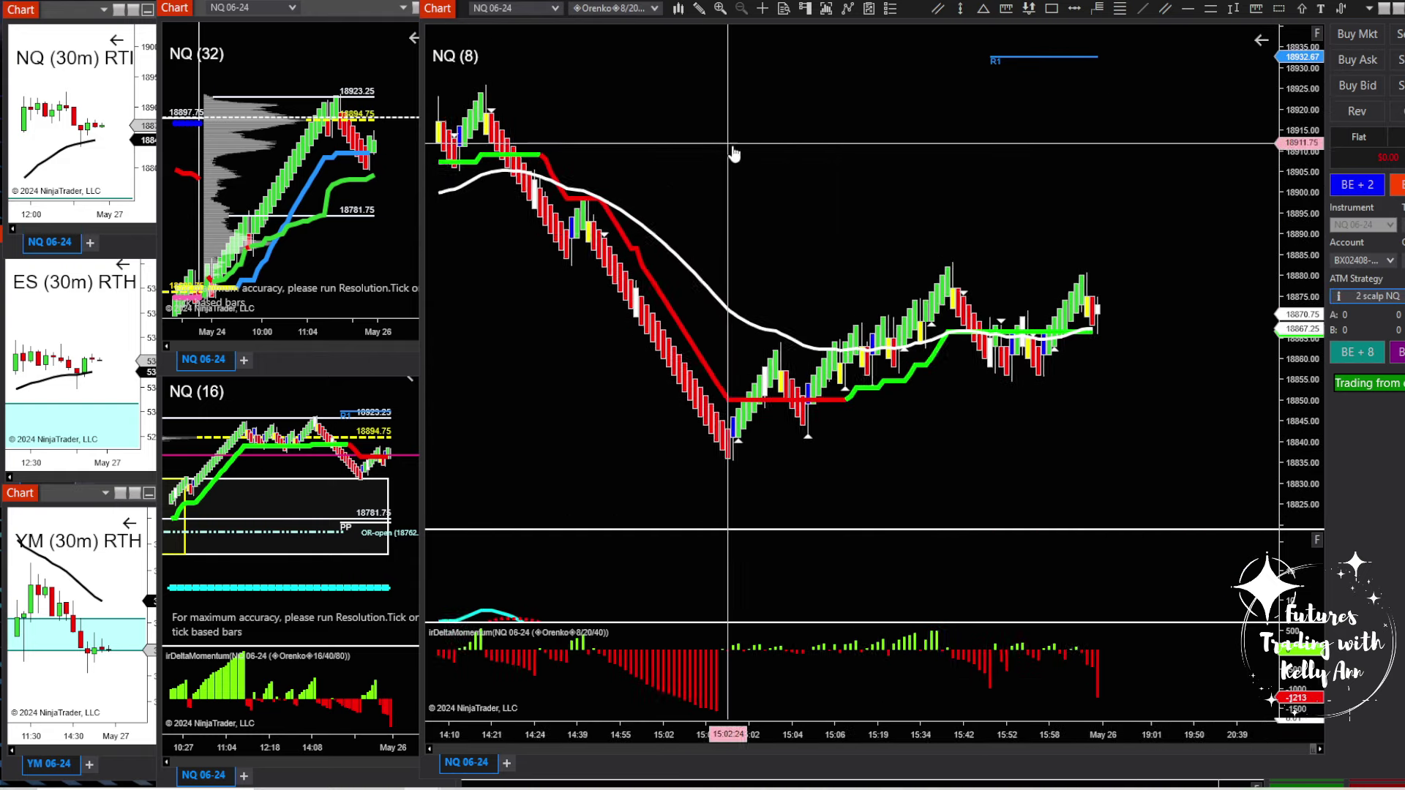
Enlarge the NQ (8) oscillator panel and reposition its curves so the full swing through the afternoon sell-off is in view.
drag(730, 147, 977, 164)
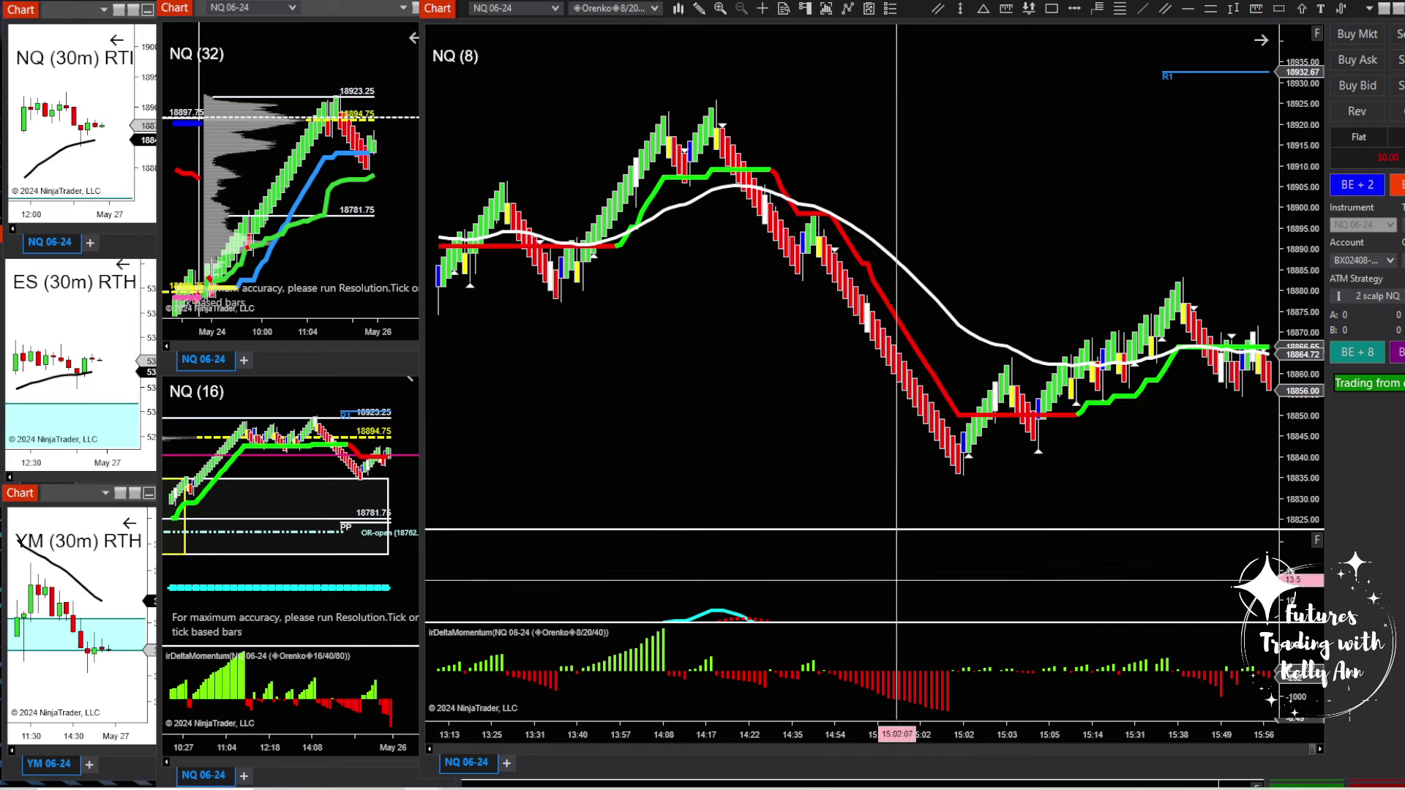
drag(957, 589, 847, 552)
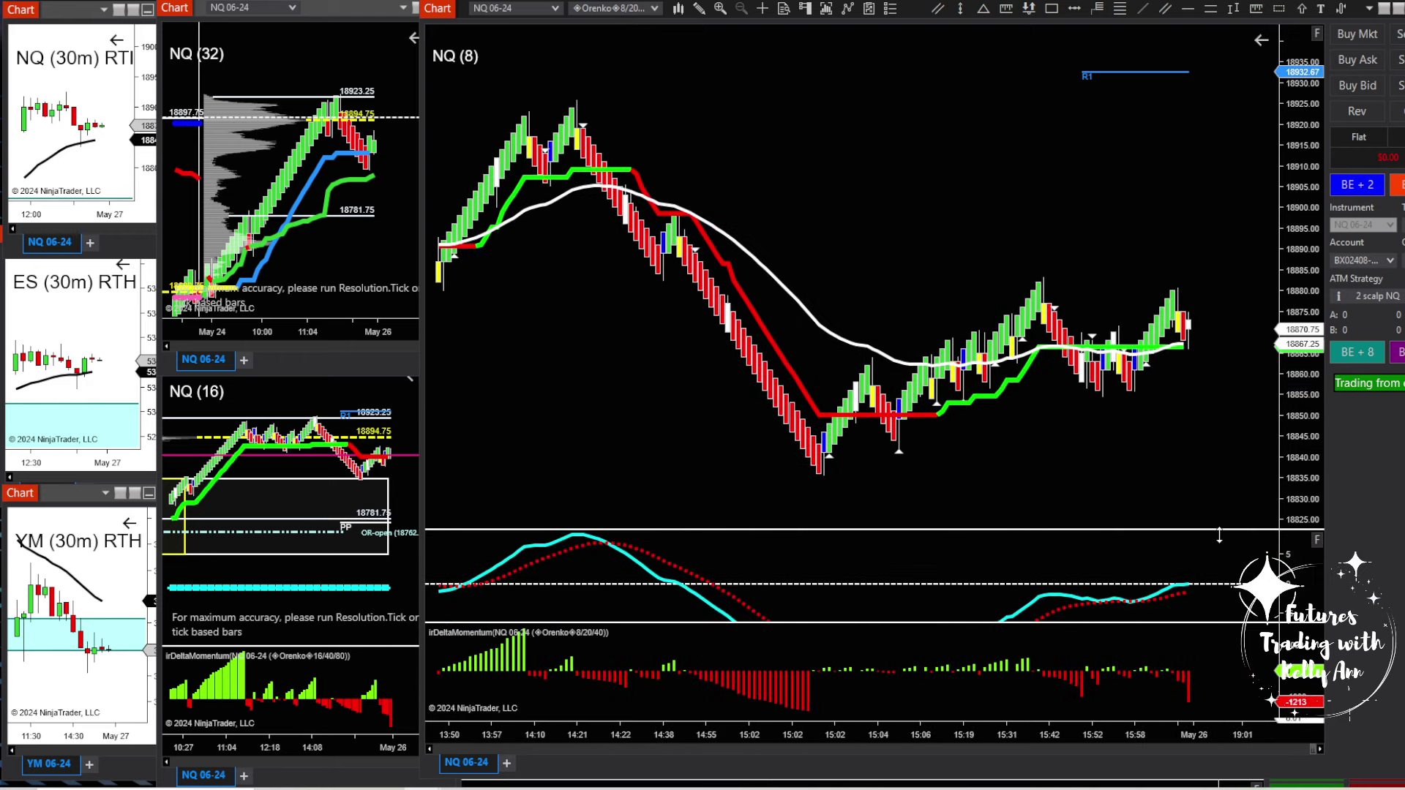
drag(1219, 535, 1214, 480)
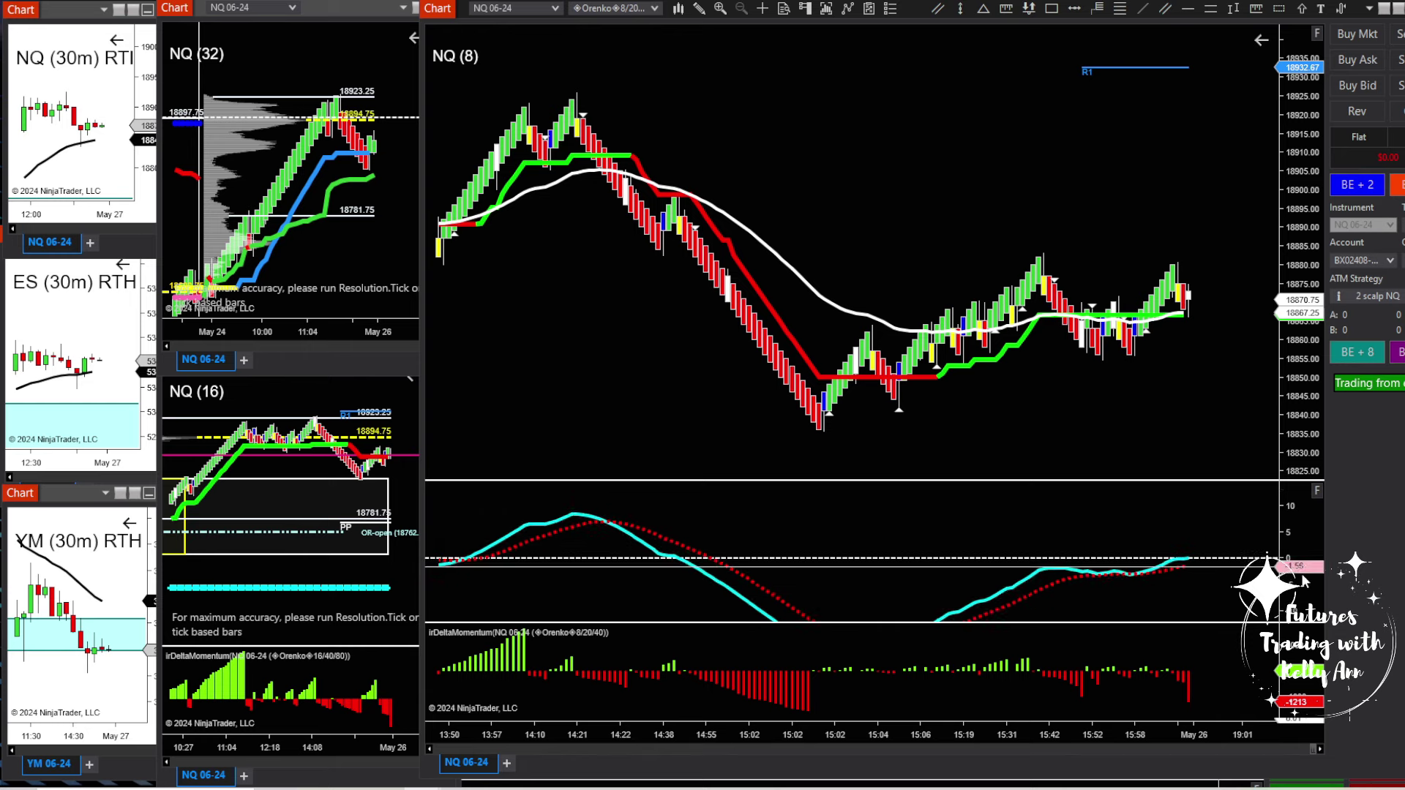
drag(927, 512, 900, 506)
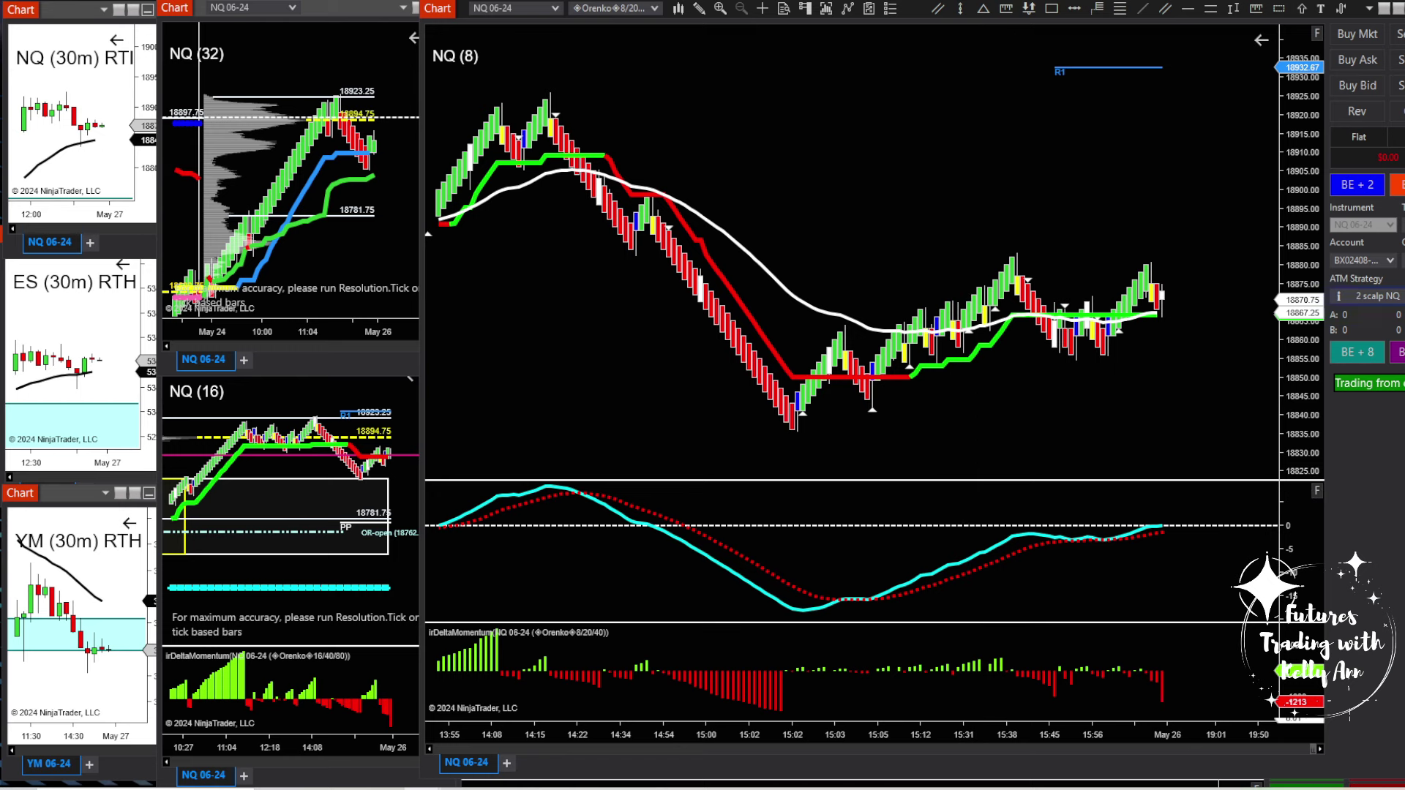
Review the 2 scalp NQ strategy's stop losses, profit targets and stop strategies, and close its parameters unchanged.
click(1399, 296)
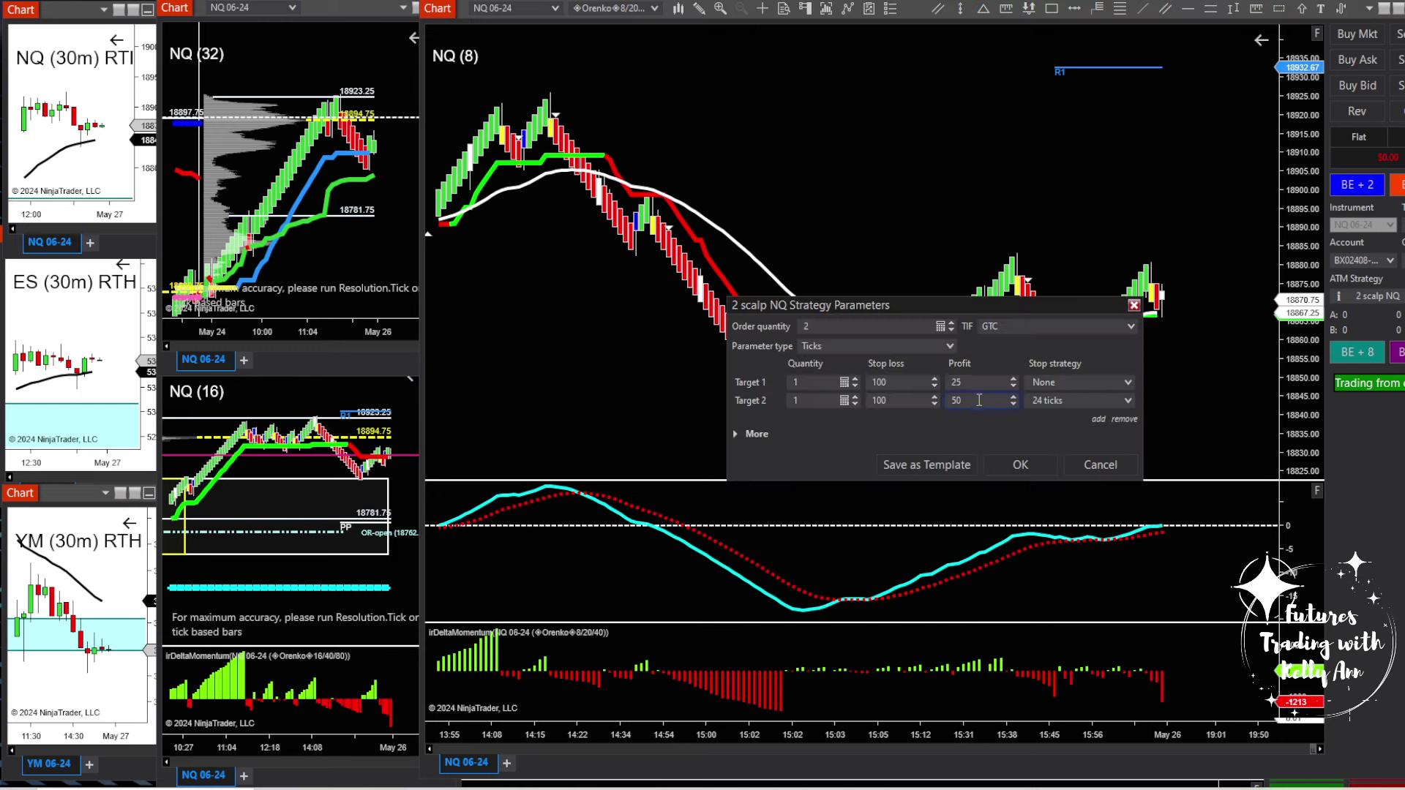
click(960, 387)
click(904, 398)
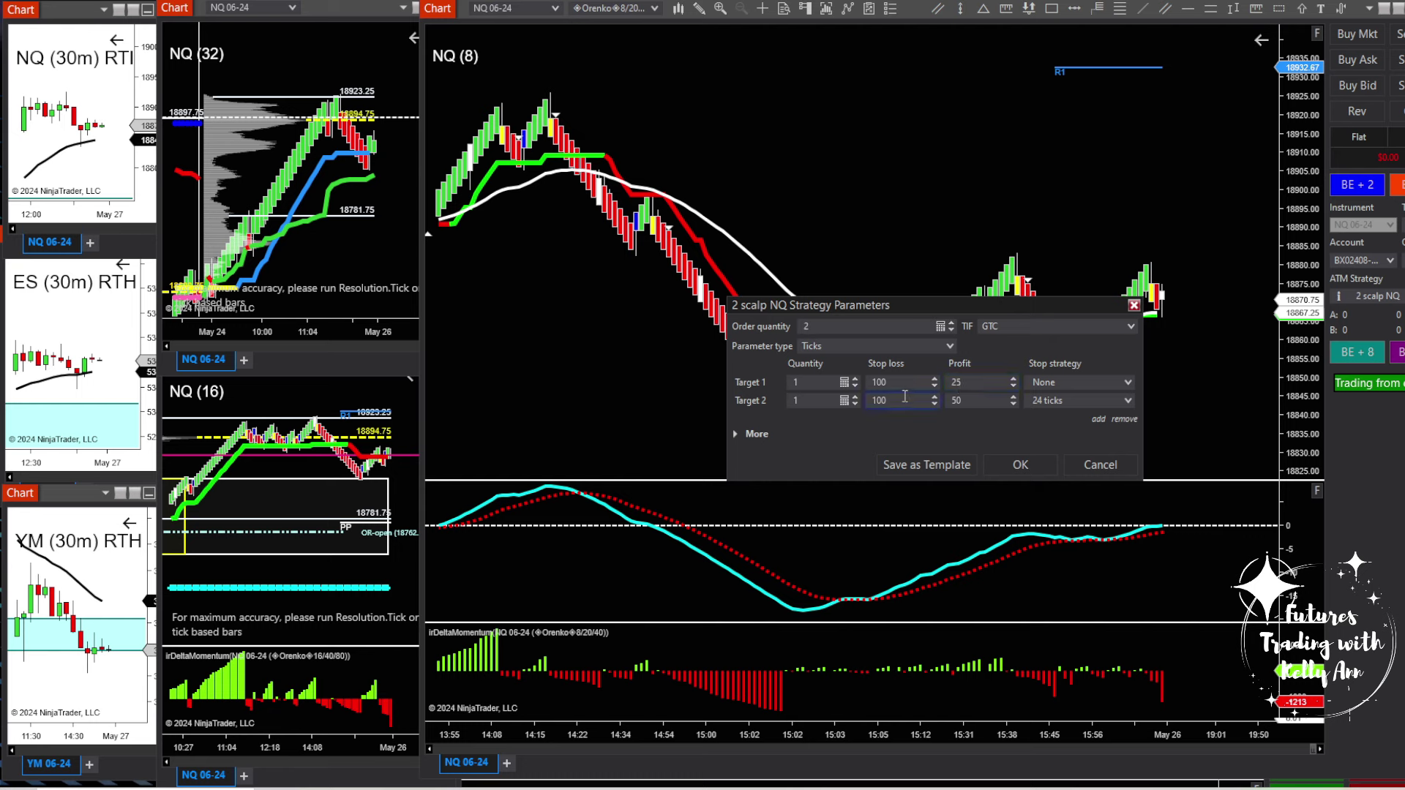
click(1133, 306)
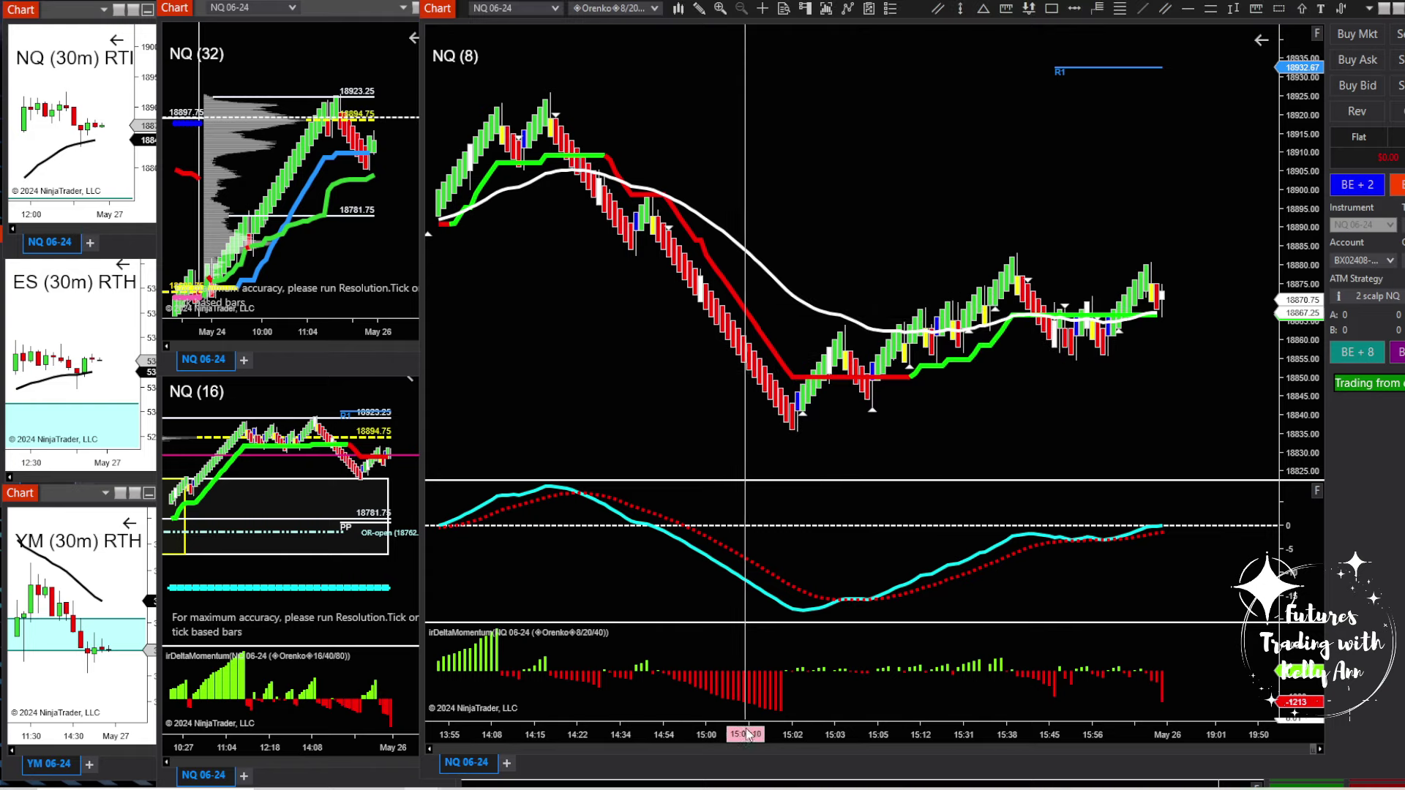
Compress the NQ (8) time axis and price scale to examine the whole day from about 10:00 between the R1 and PP levels.
drag(748, 735, 1237, 735)
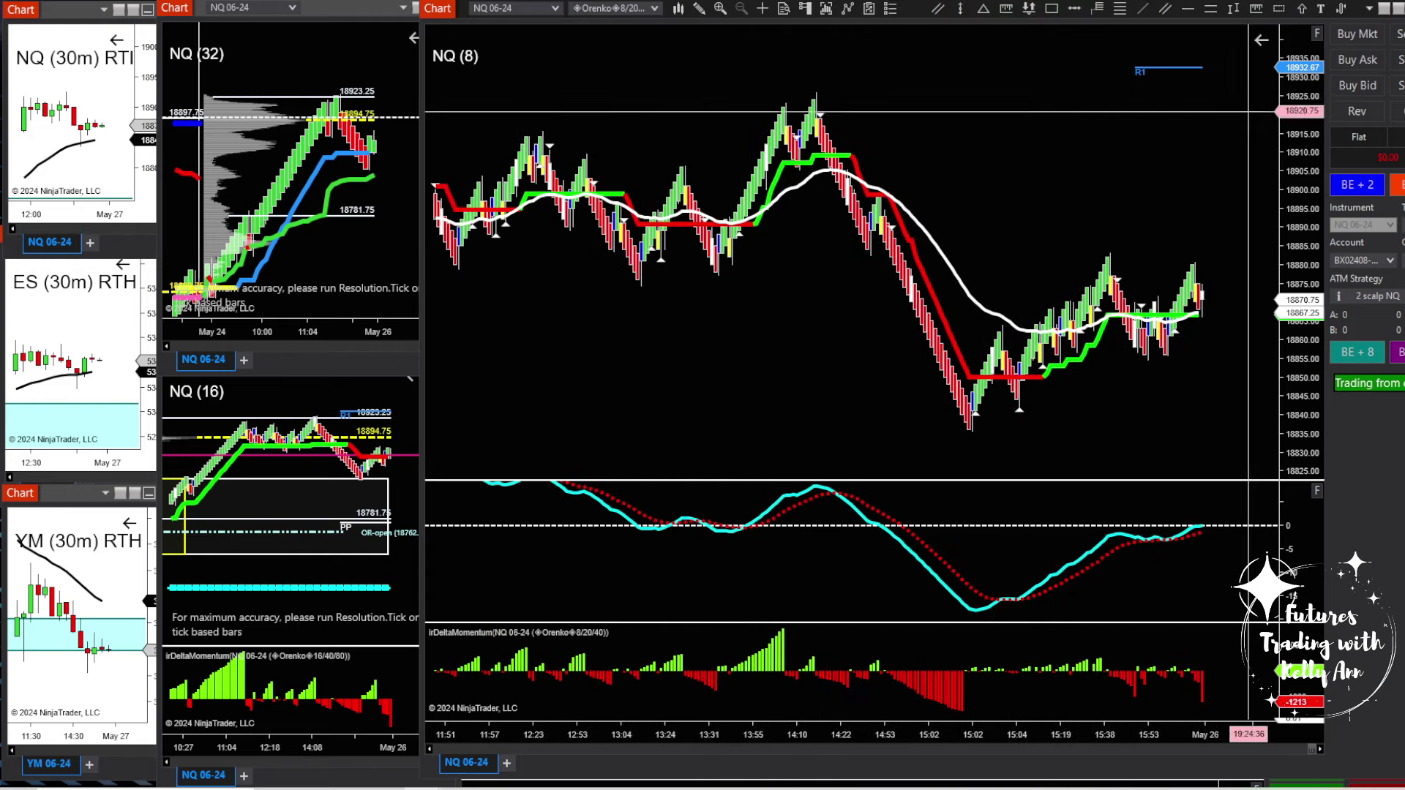
drag(1304, 99, 1304, 139)
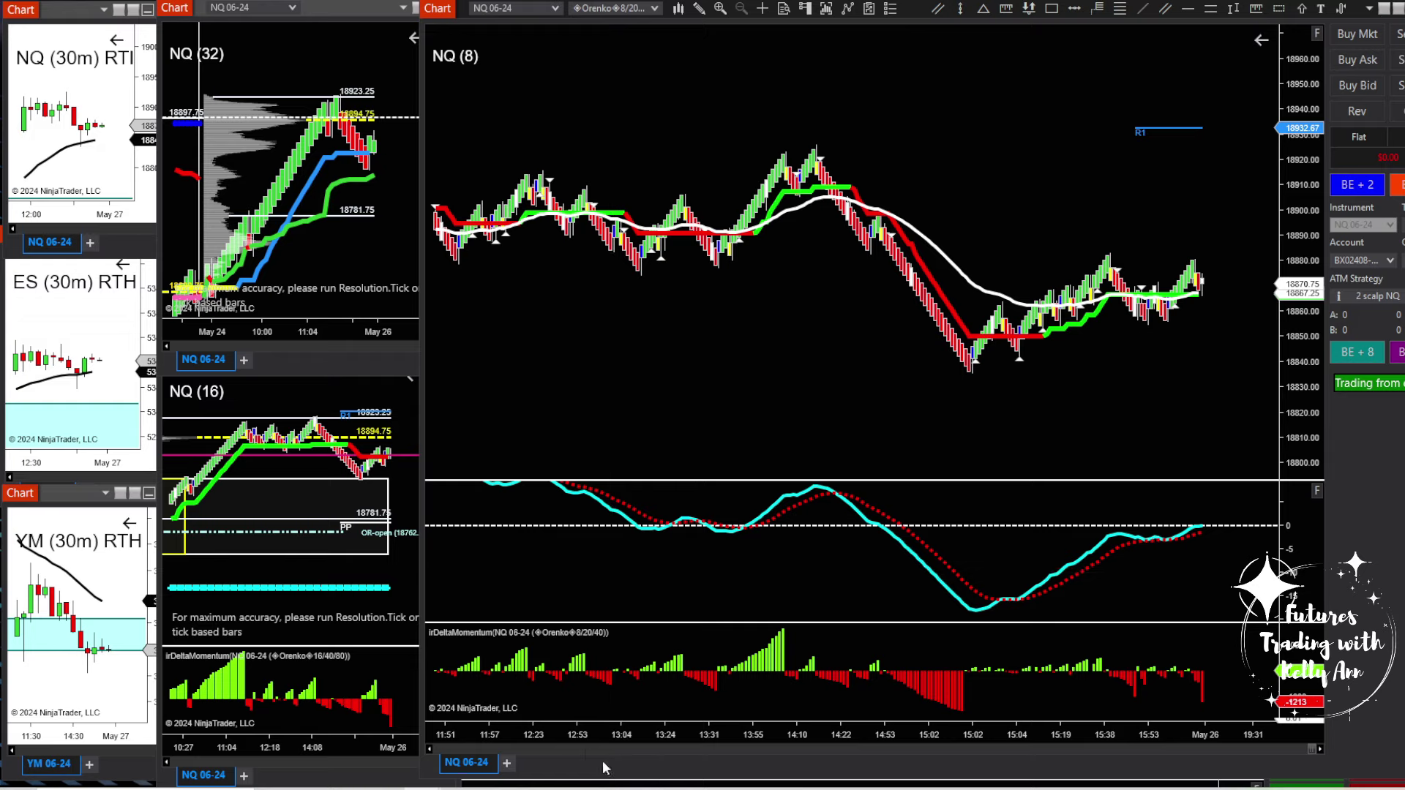
drag(577, 742, 649, 741)
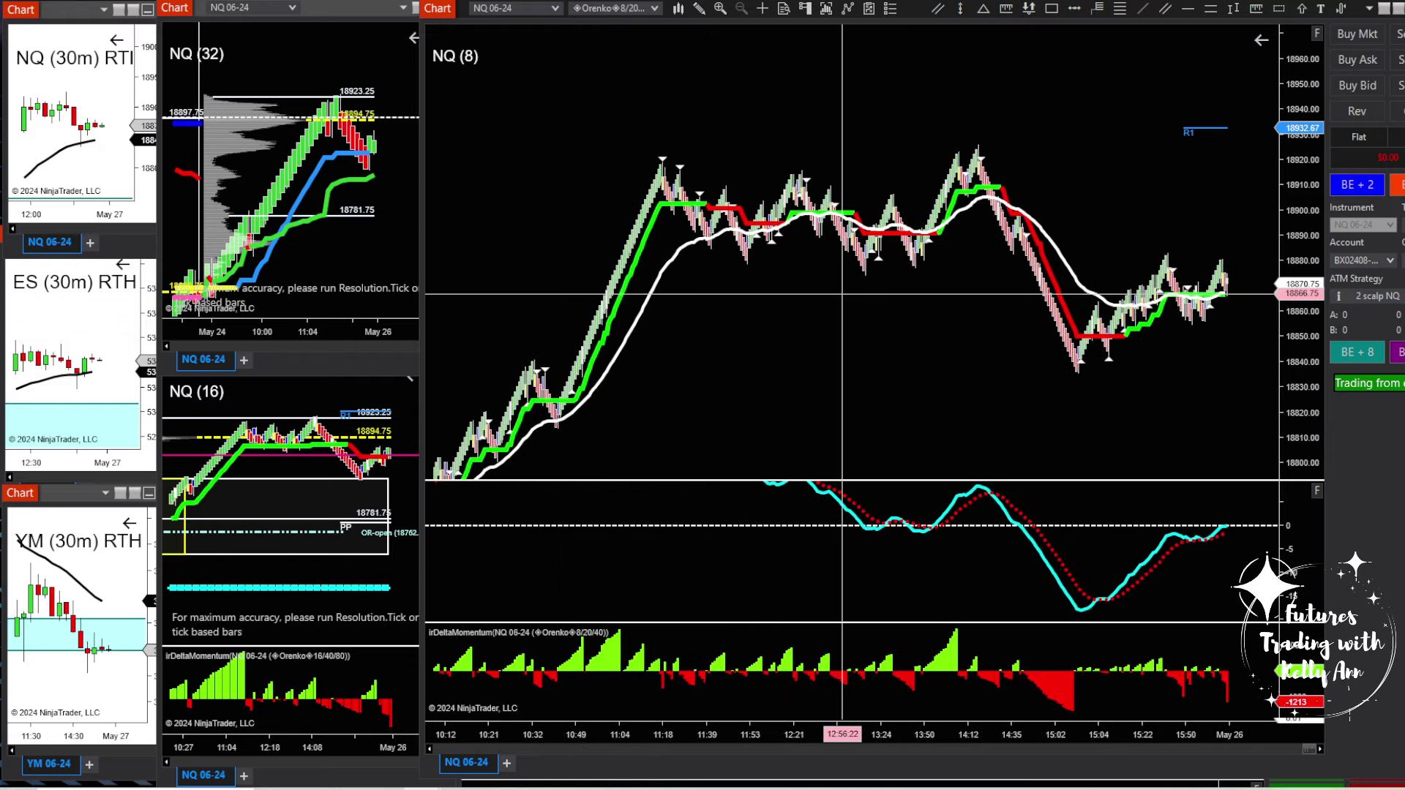
drag(847, 316, 931, 174)
drag(1305, 117, 1304, 178)
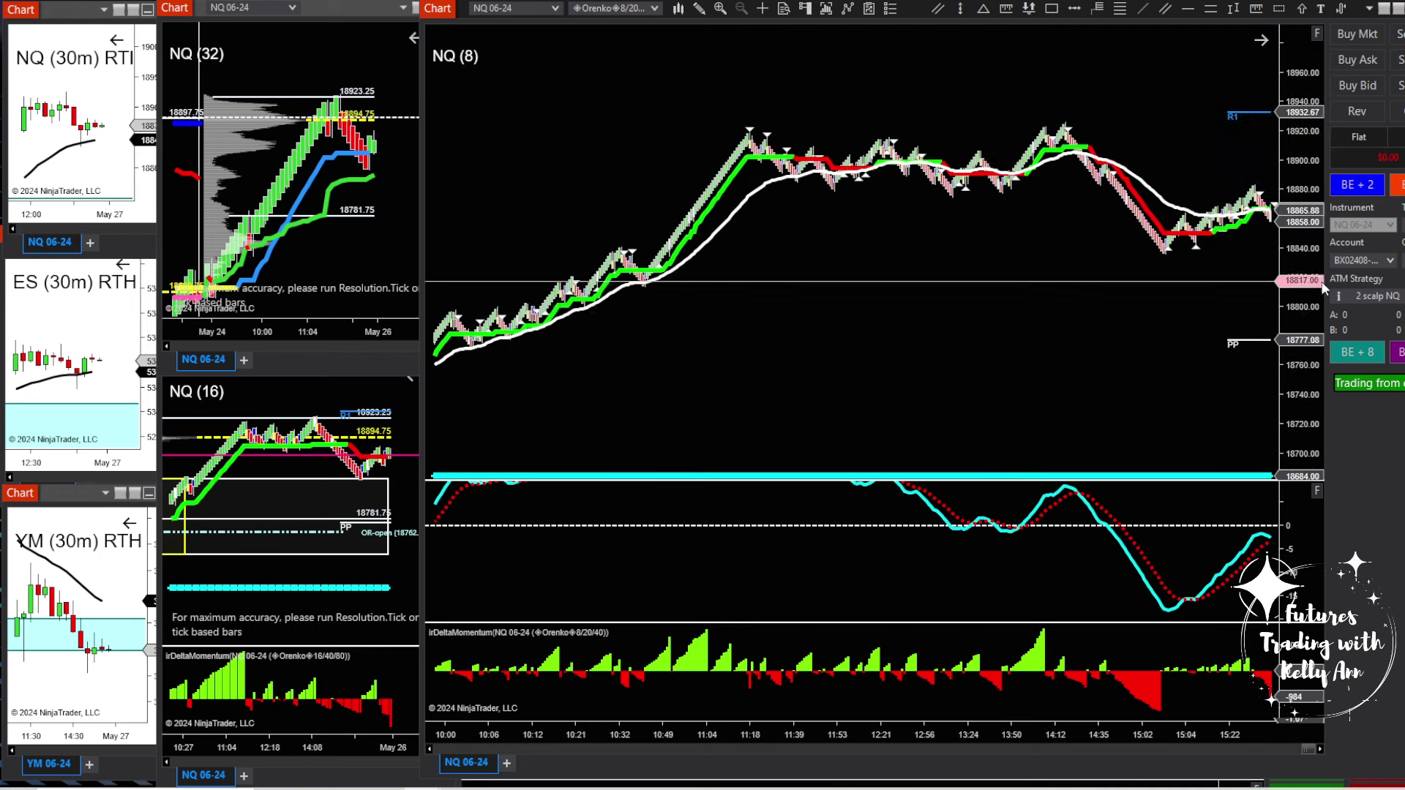
drag(985, 315, 897, 284)
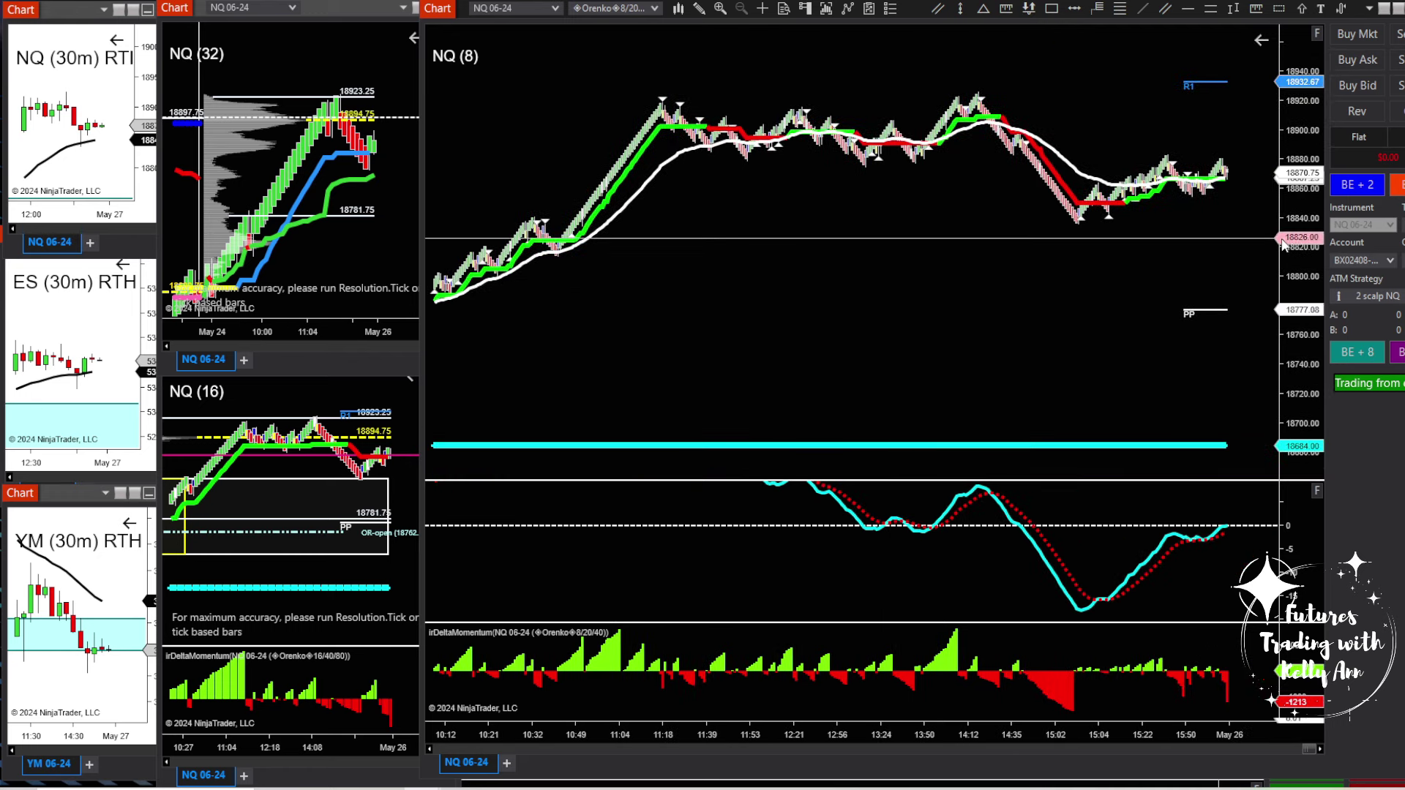
Examine the NQ (8) morning climb from about 09:51 against the moving averages and the PP level.
drag(1297, 222, 1291, 139)
drag(921, 205, 1094, 252)
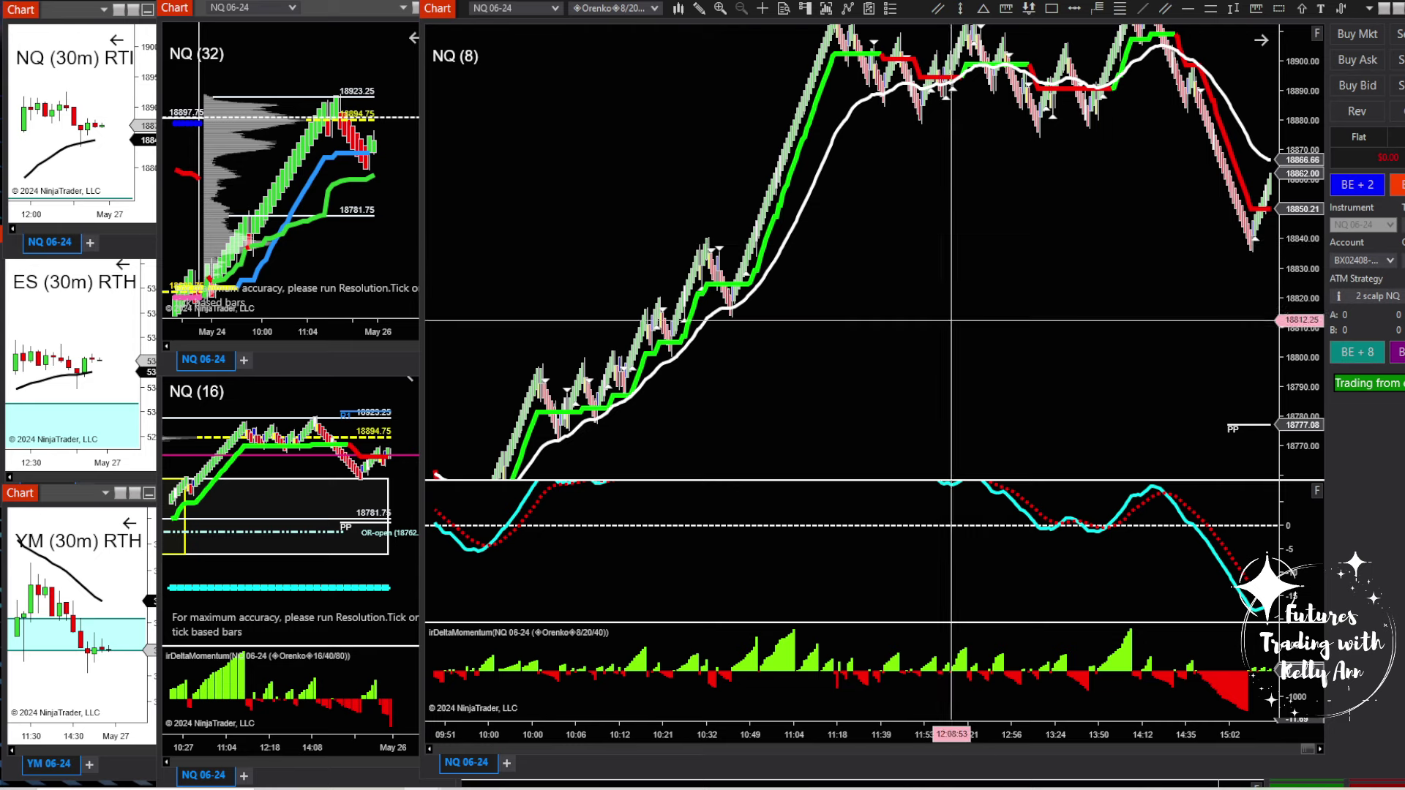
drag(936, 449, 928, 345)
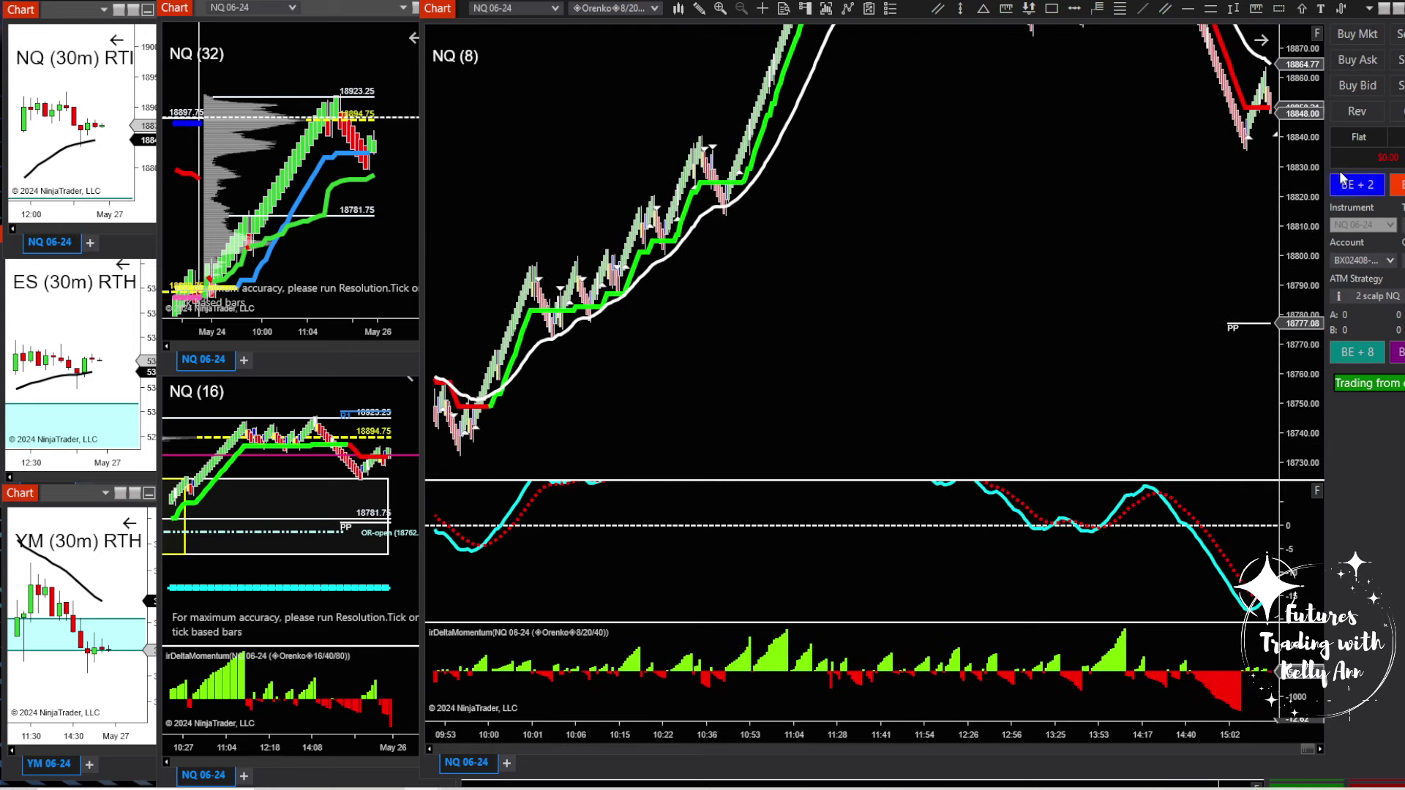
drag(1300, 160, 1265, 343)
drag(1073, 240, 809, 273)
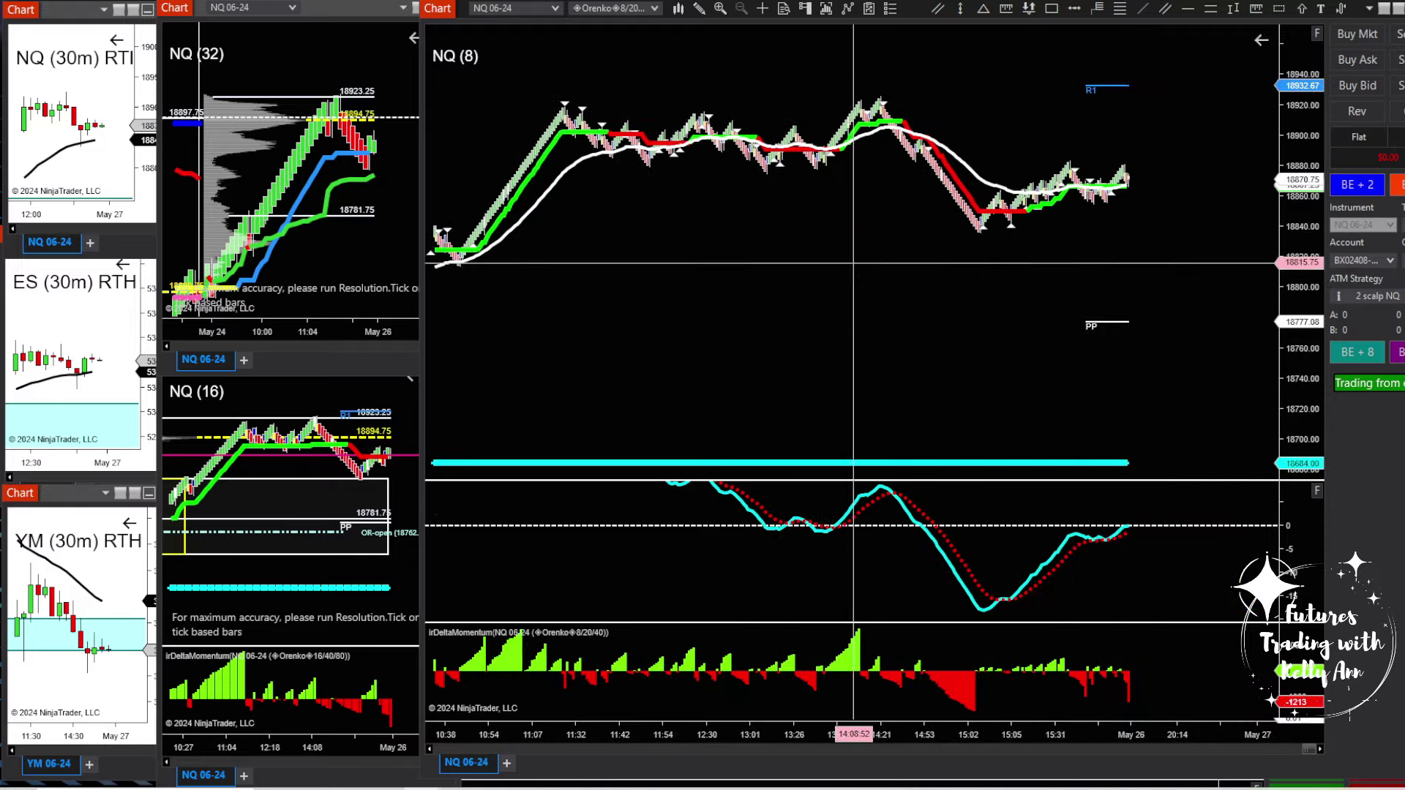
Expand the NQ (8) time axis and price scale to examine the afternoon sell-off and the recovery up to 15:59.
drag(1191, 208, 1300, 159)
drag(992, 734, 666, 682)
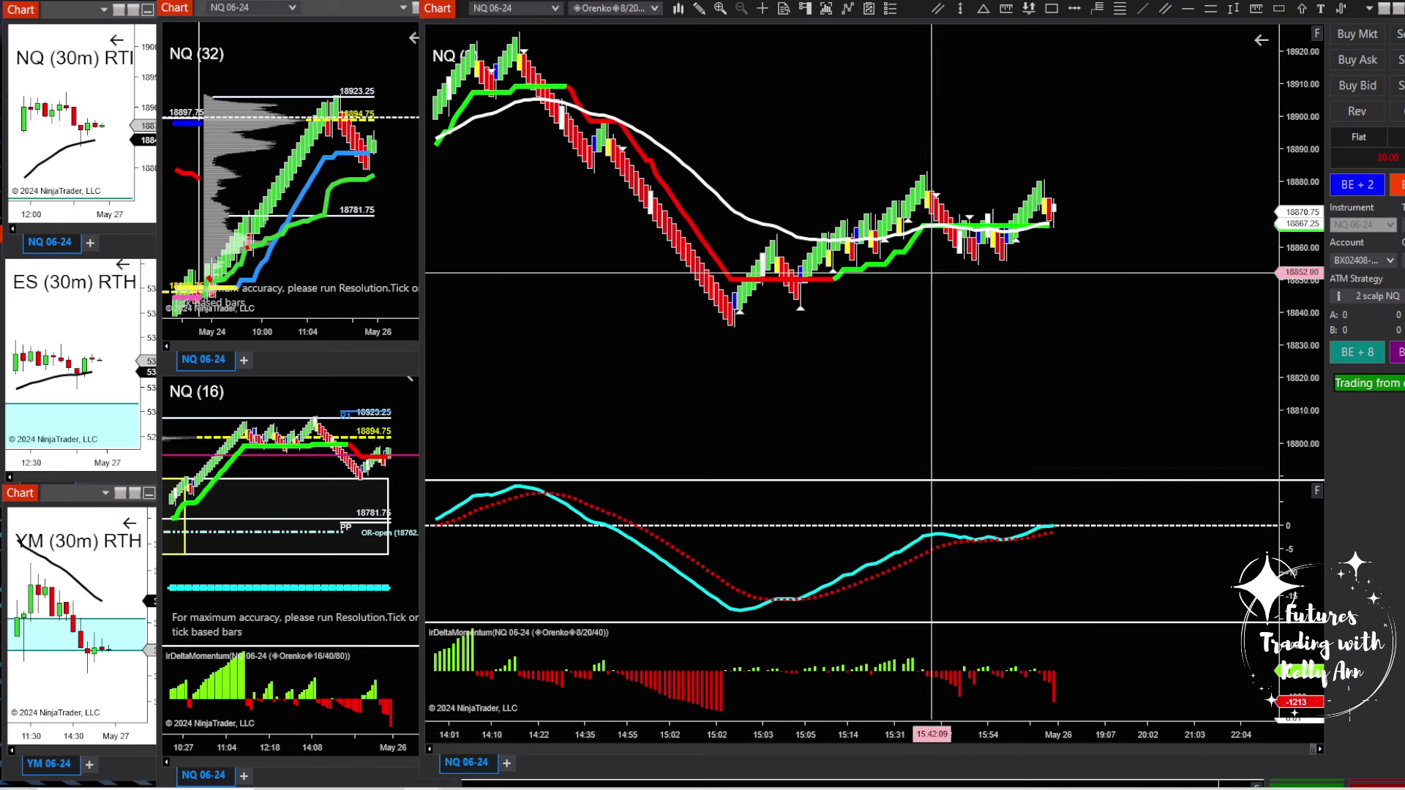
drag(834, 70, 963, 109)
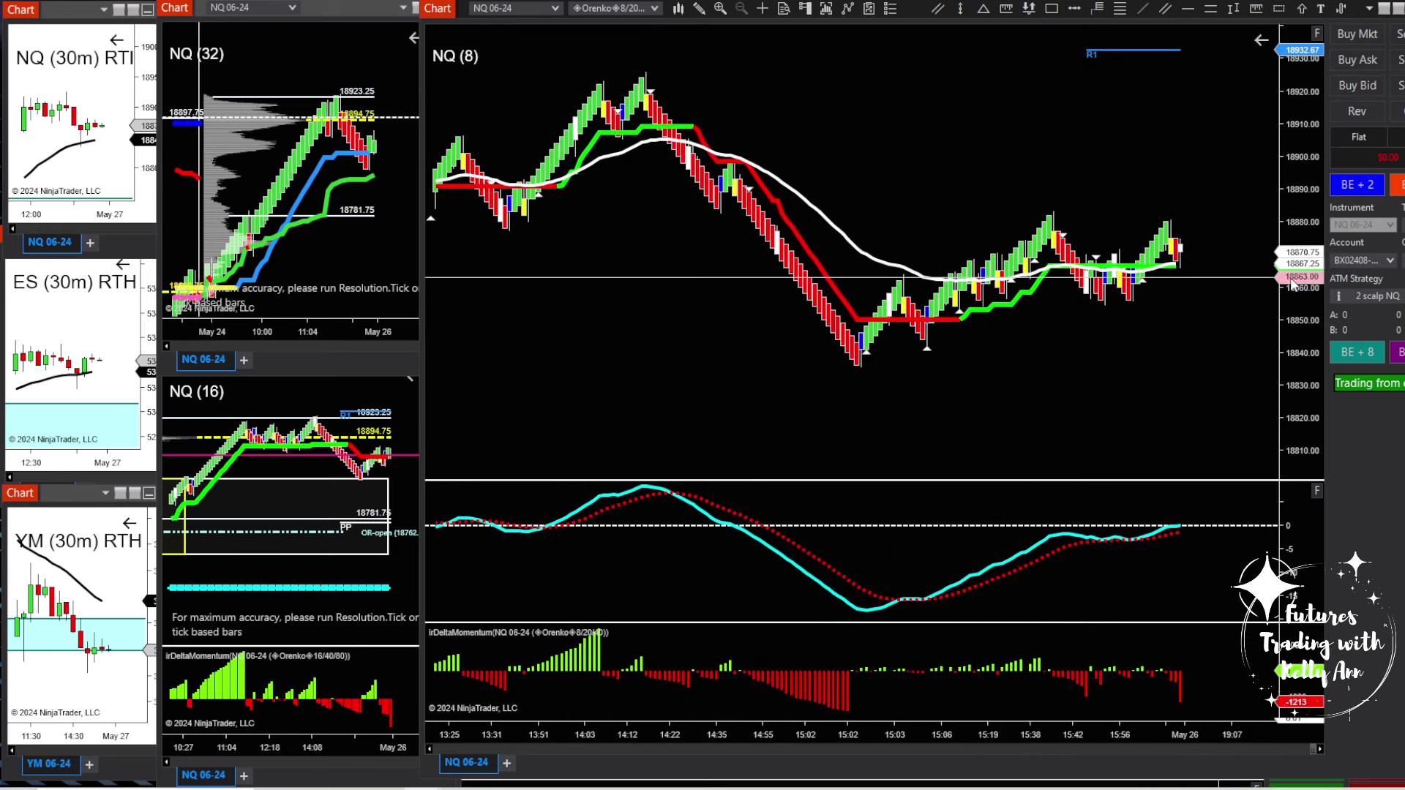
drag(1301, 278, 1315, 212)
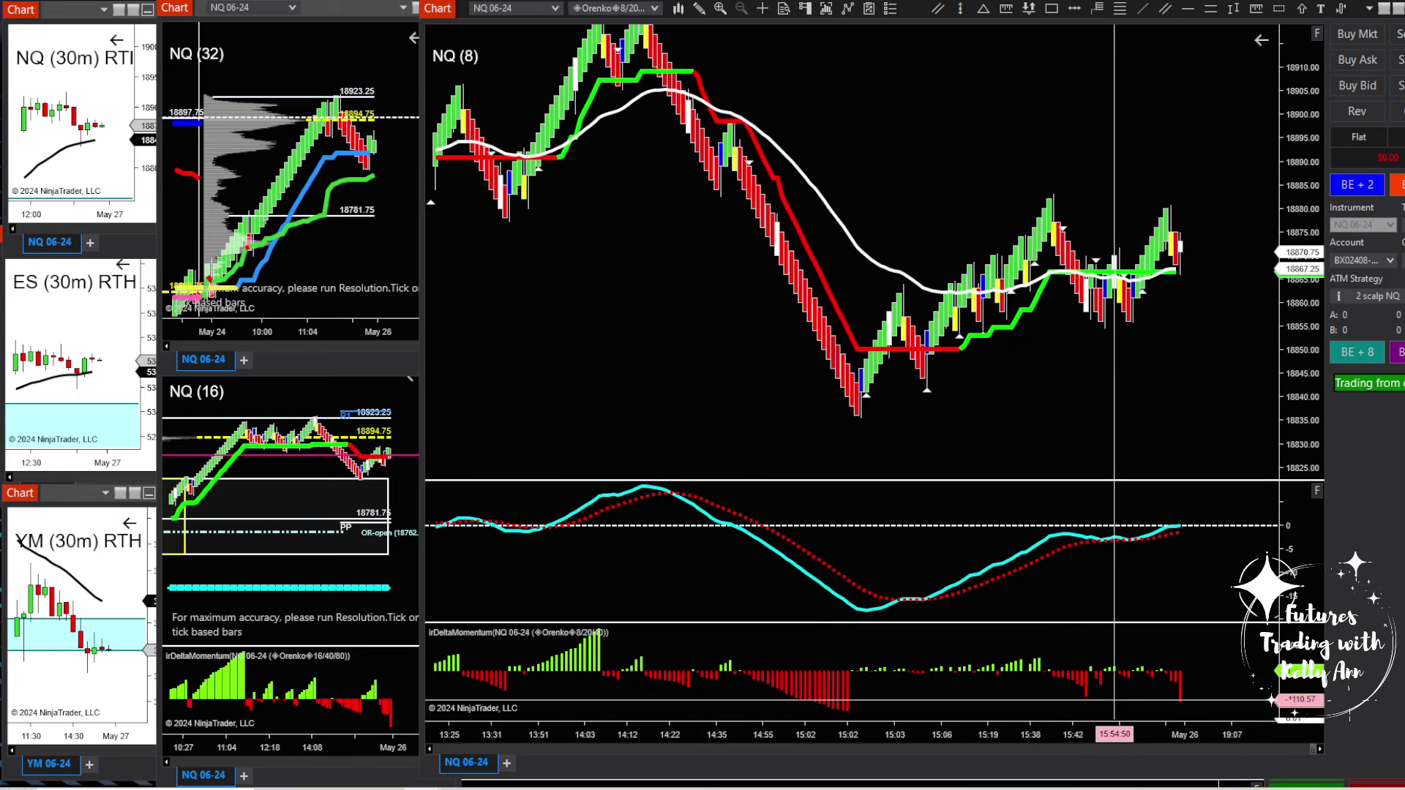
drag(1172, 736, 1108, 736)
scroll(1107, 737, up, 5)
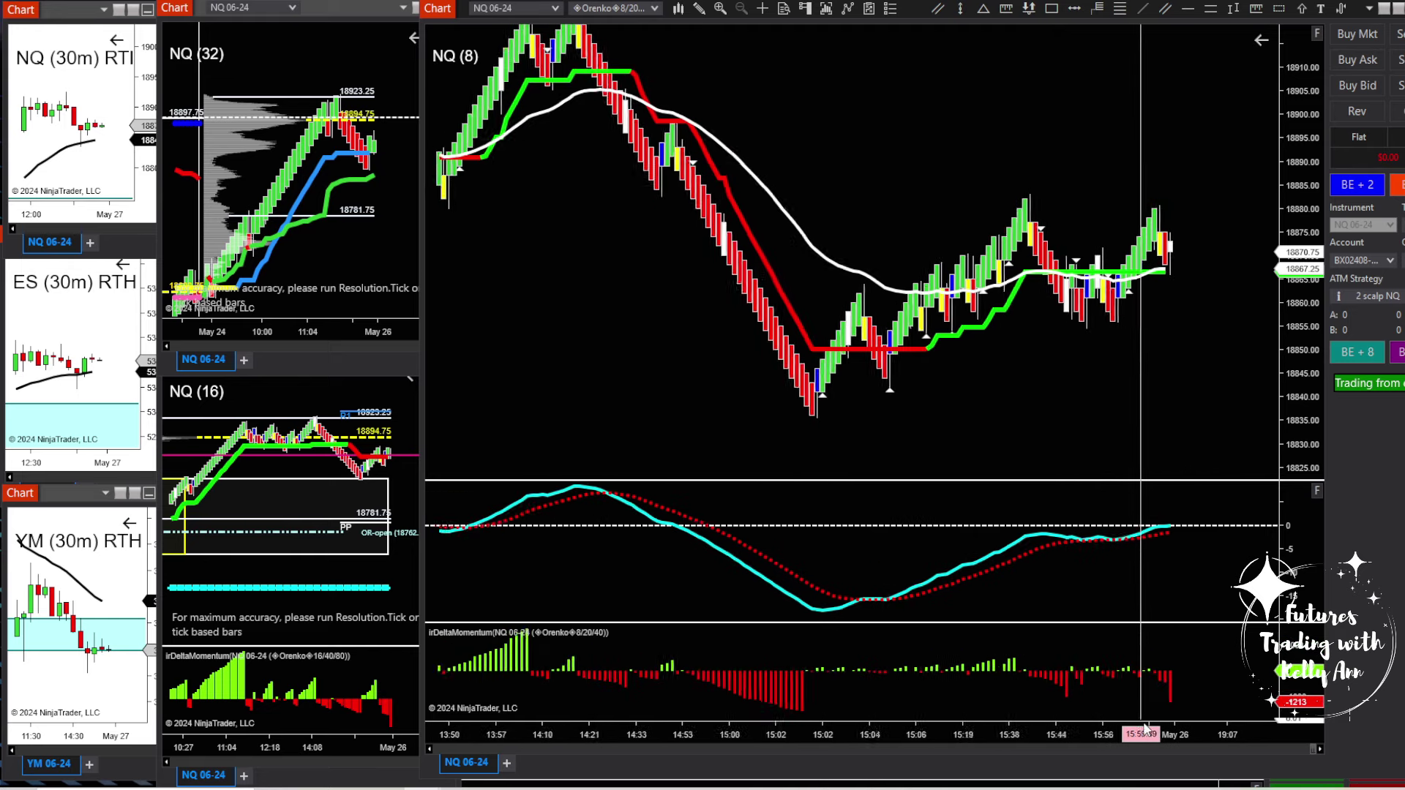
scroll(1082, 376, up, 4)
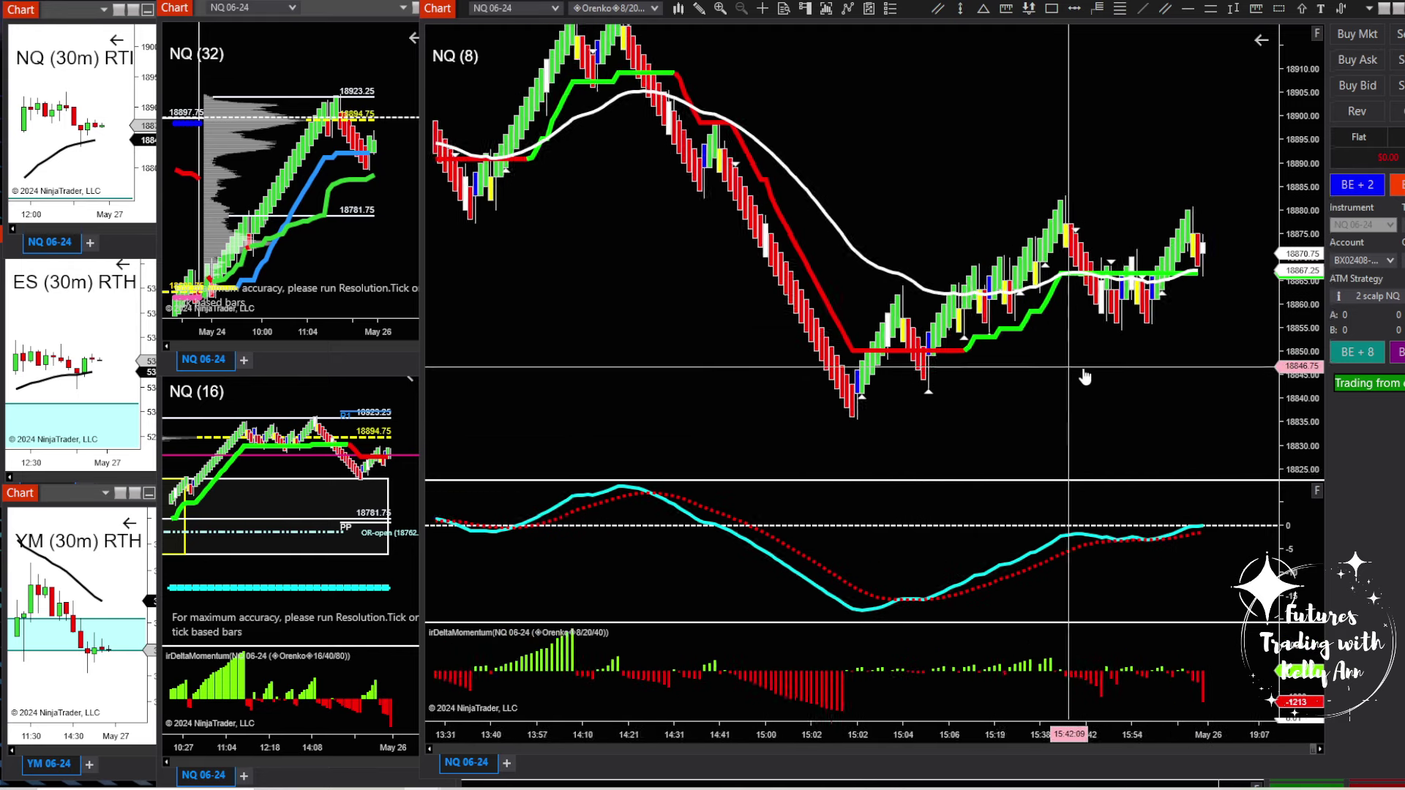
drag(1295, 348, 1295, 280)
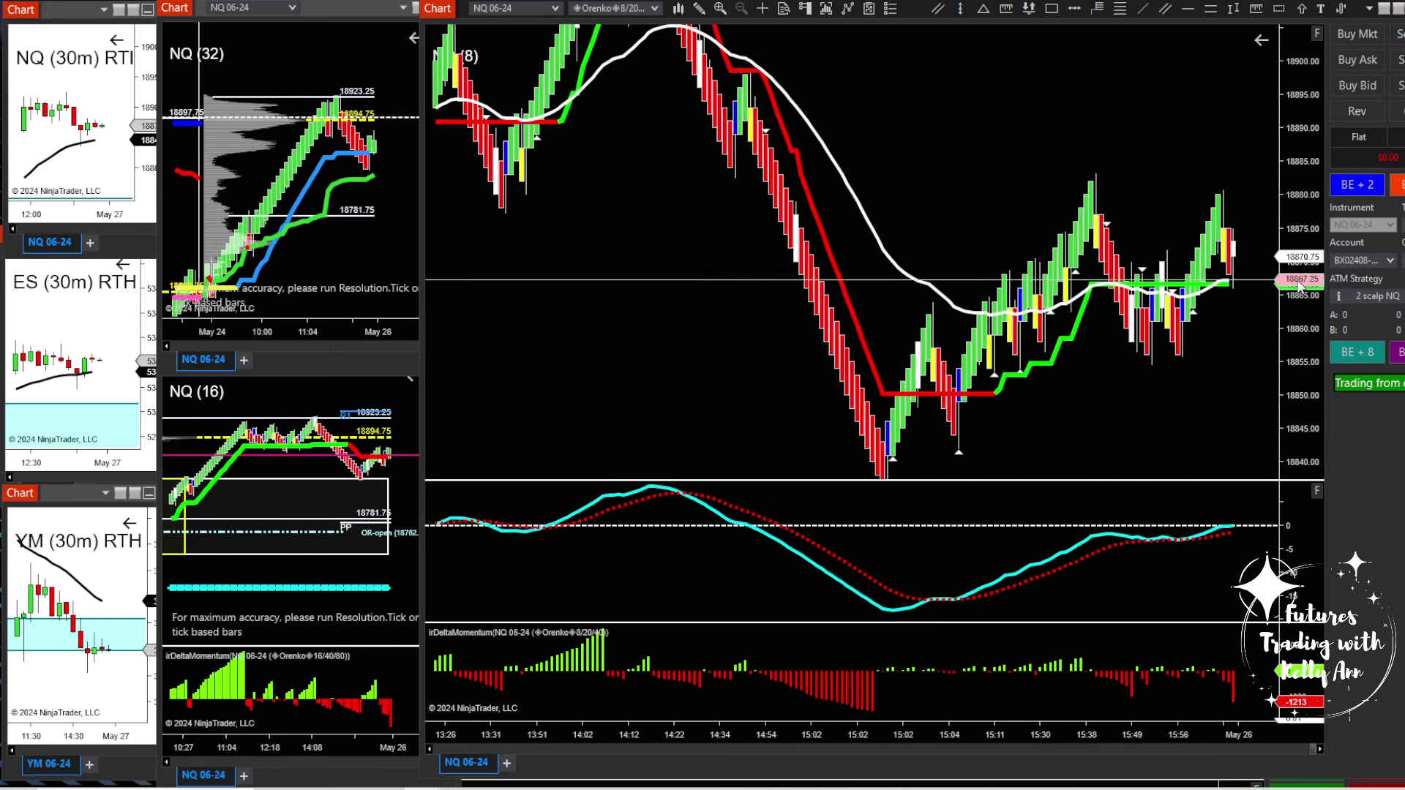
drag(1061, 741, 941, 741)
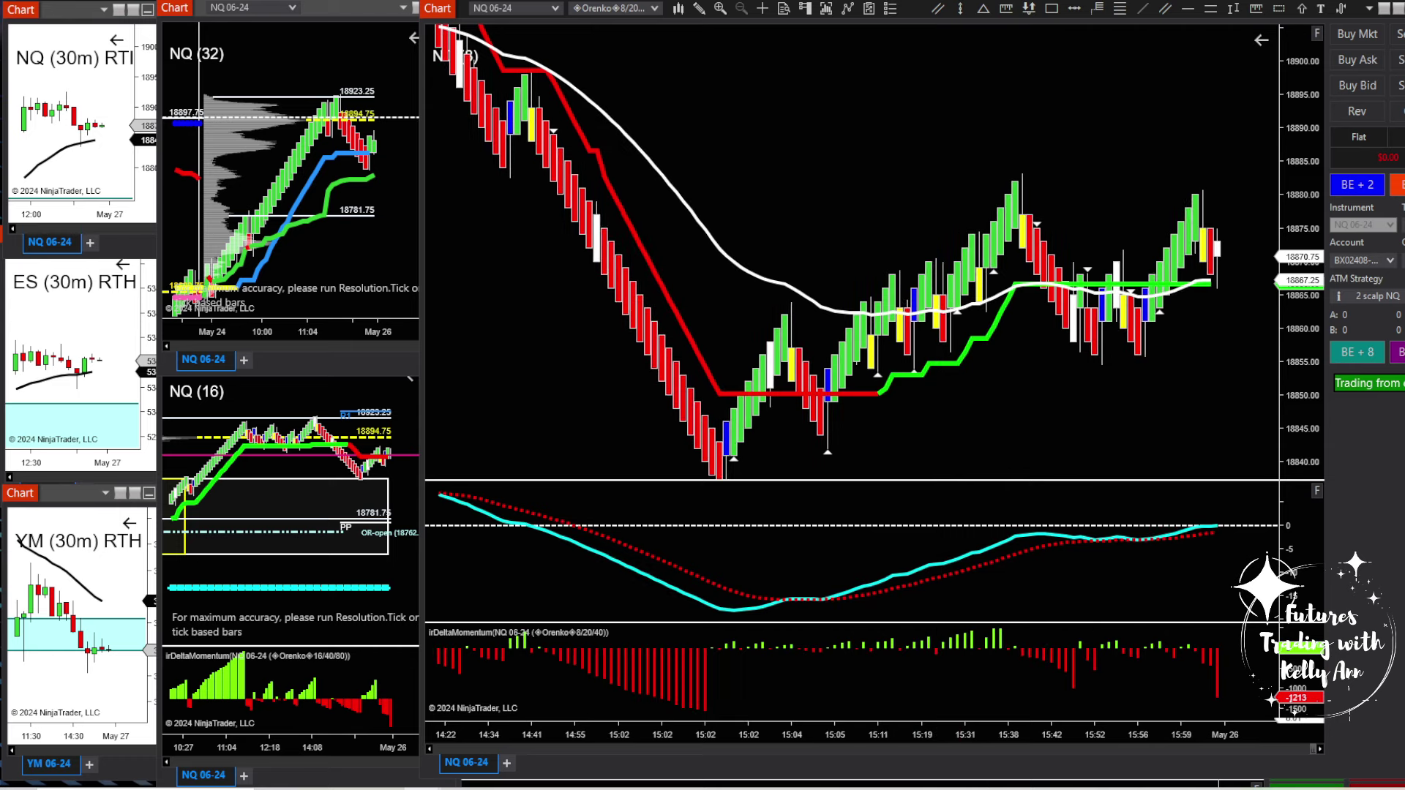
drag(1308, 50, 1307, 80)
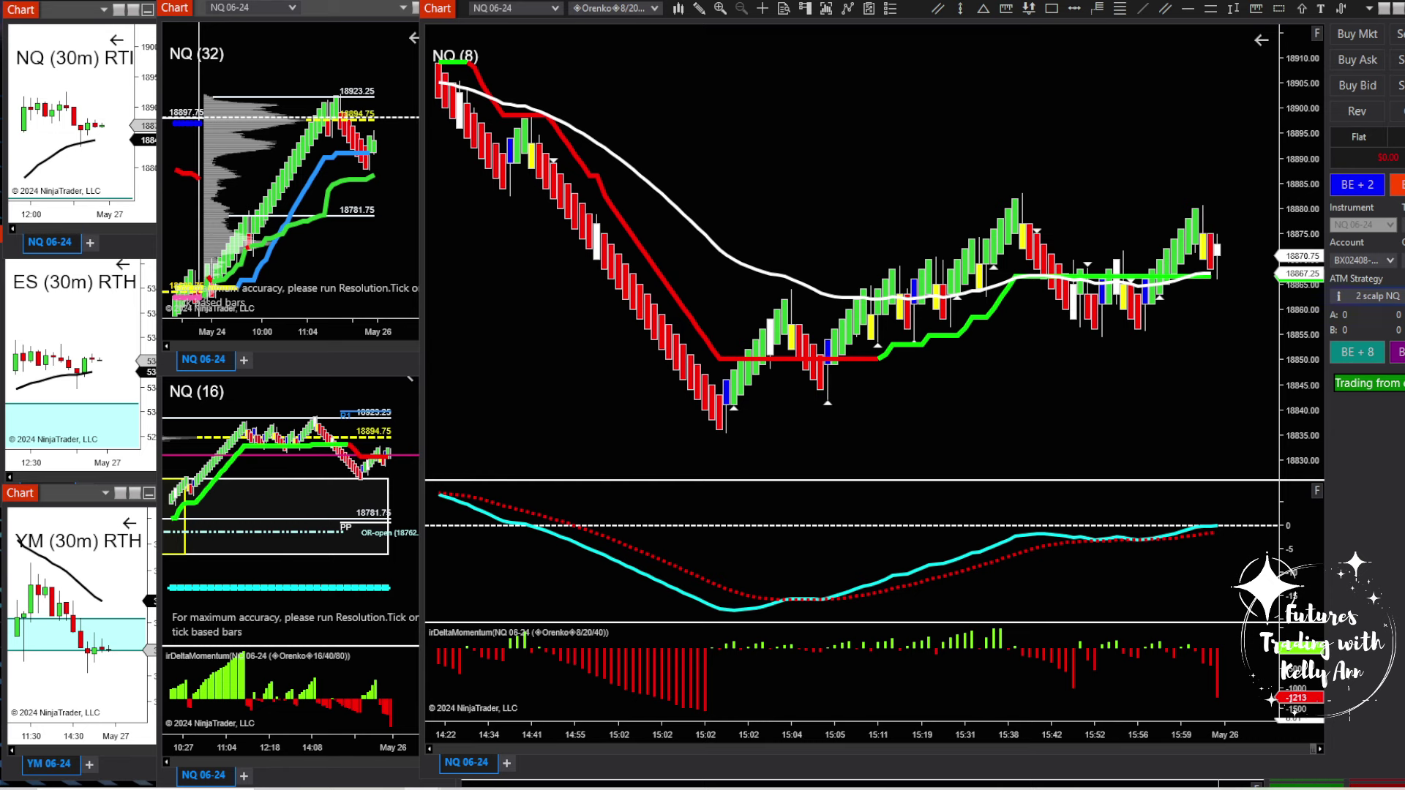
Select the 2 scalp ES ATM strategy, review its stop losses and profit targets, and close its parameters unchanged.
click(1365, 295)
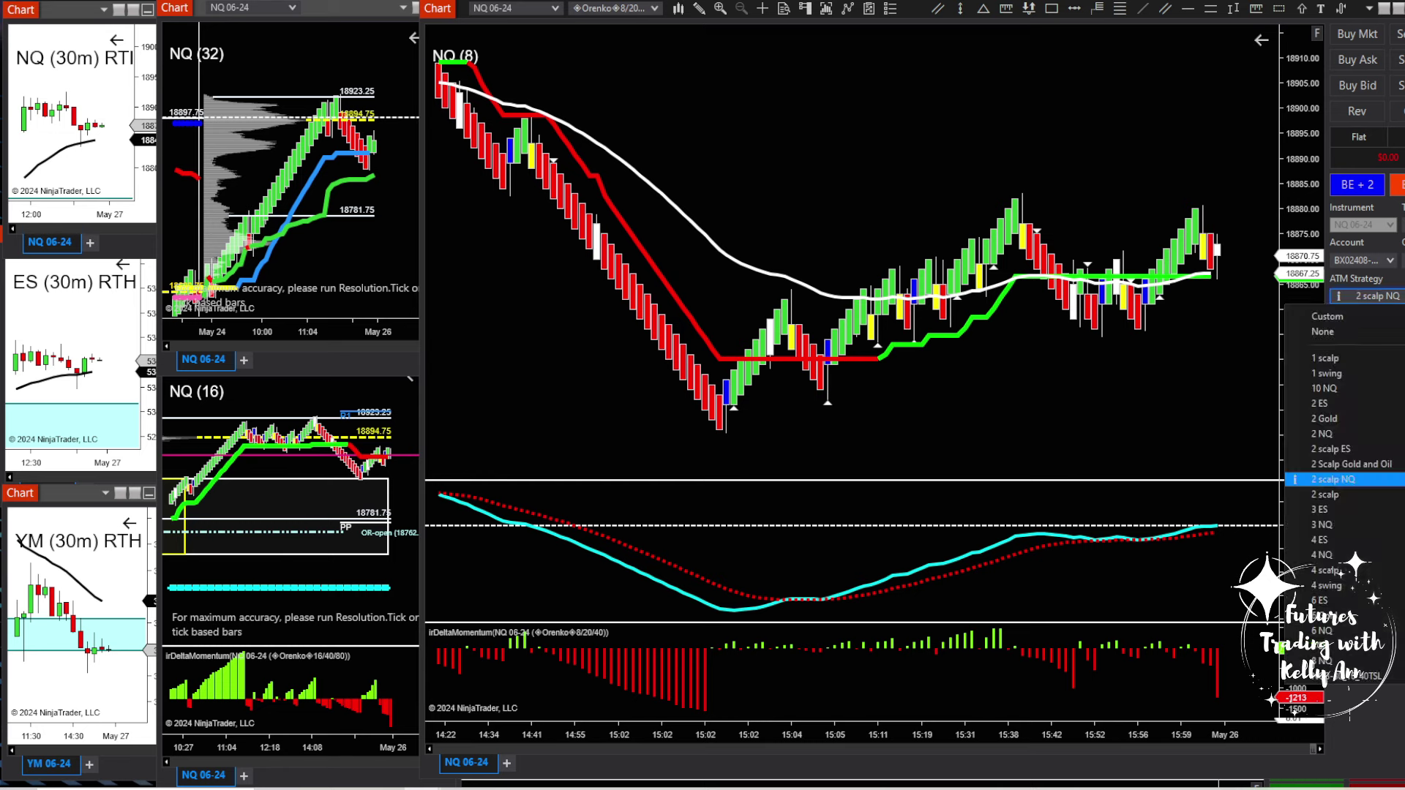
click(1332, 449)
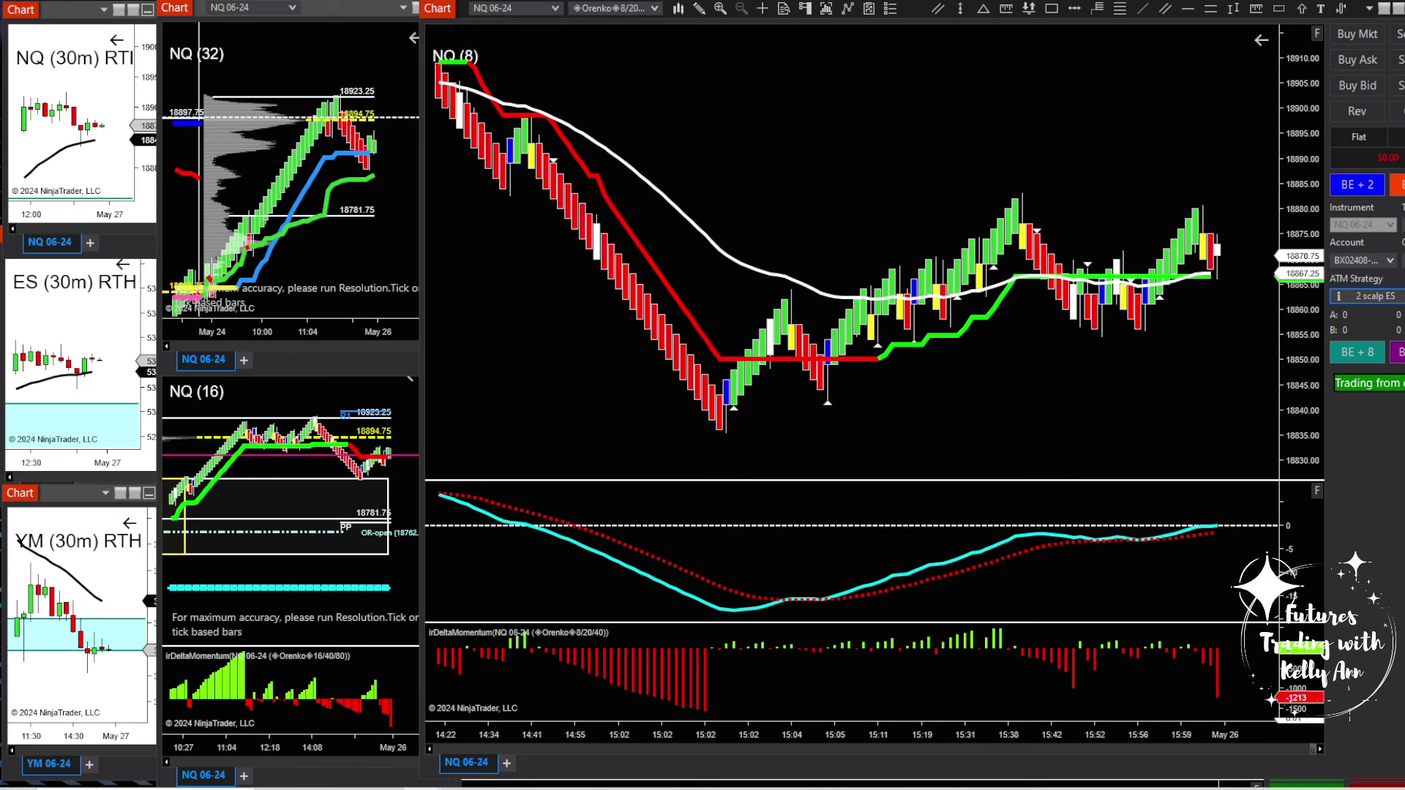
click(1338, 295)
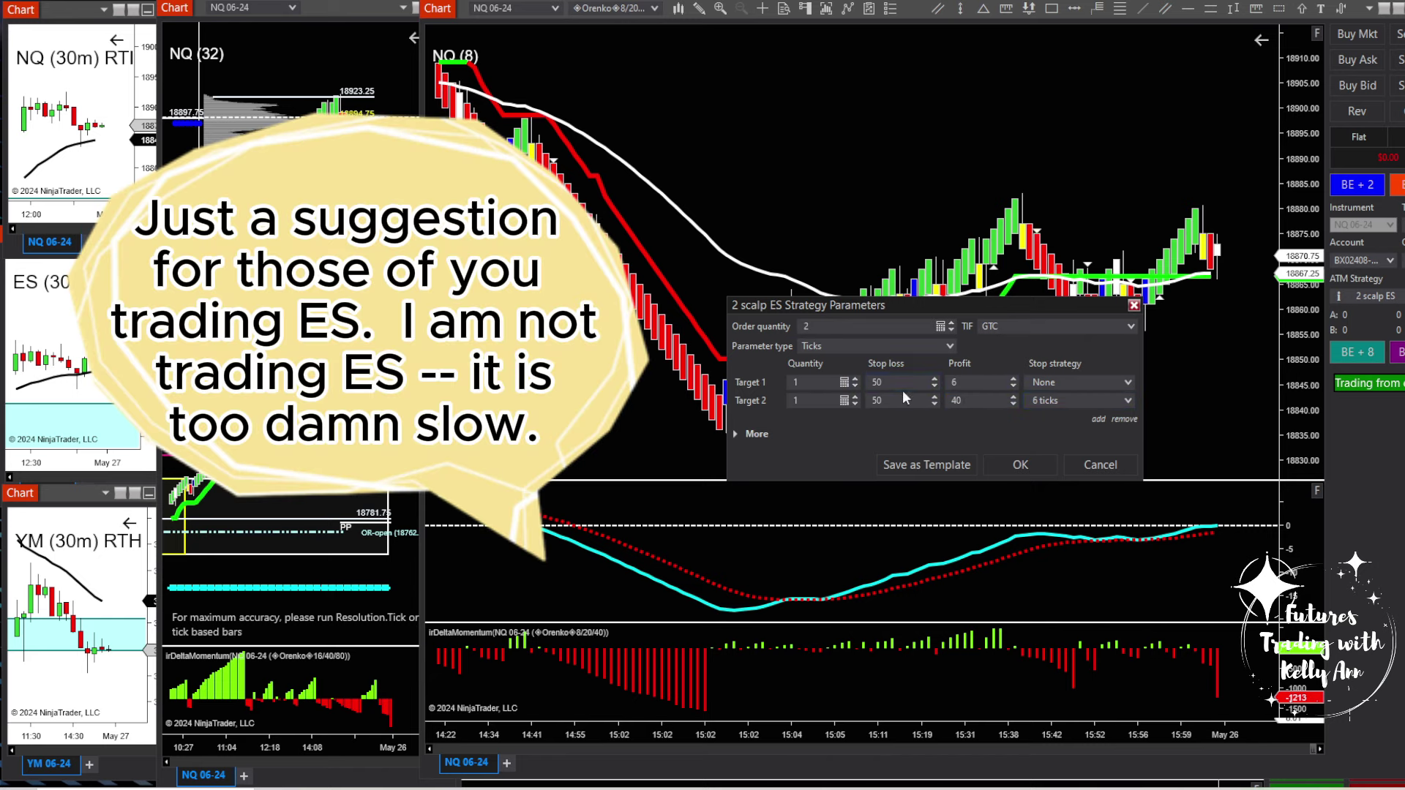
click(1133, 305)
Select the 2 Scalp Gold and Oil ATM strategy, review its parameters, and close them unchanged.
click(1364, 295)
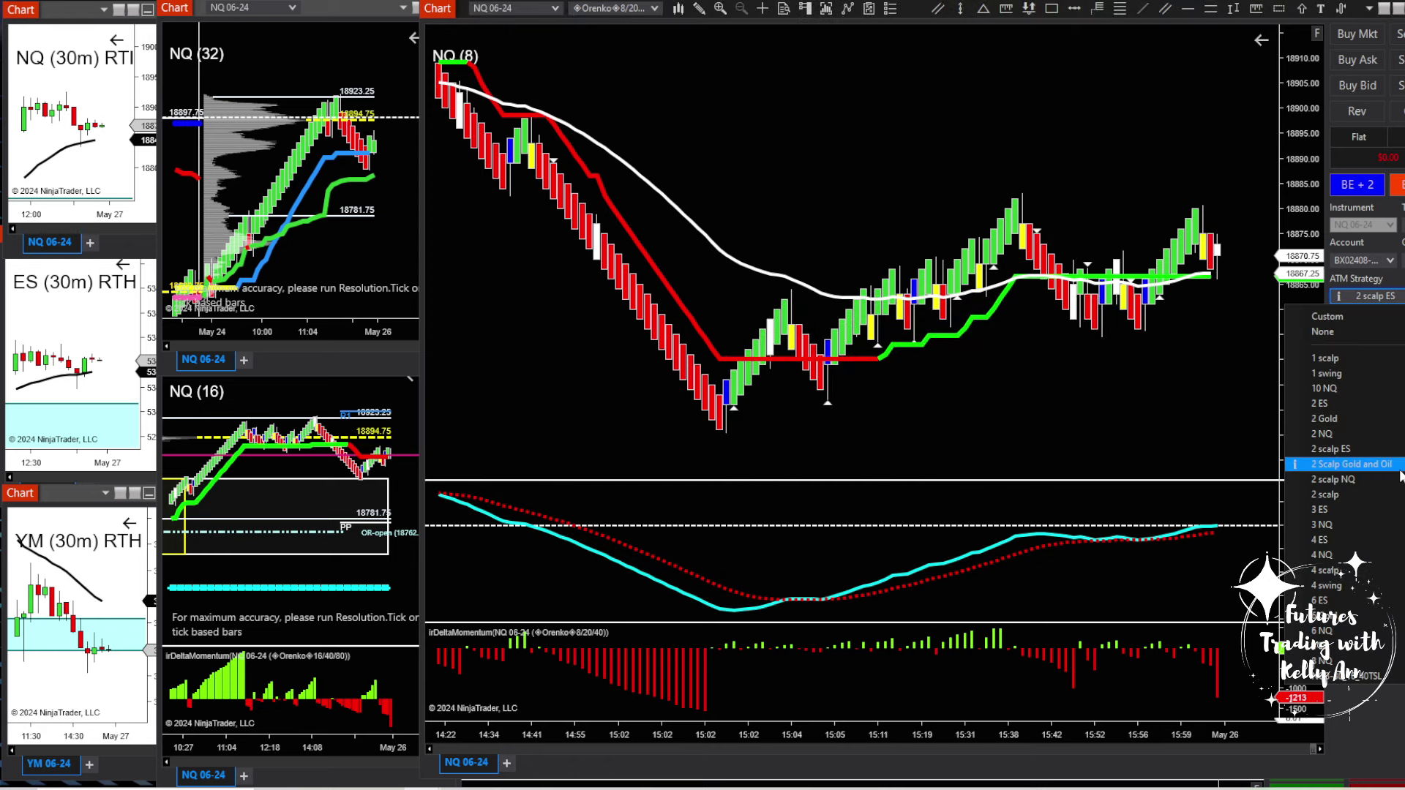
click(1354, 464)
click(1403, 296)
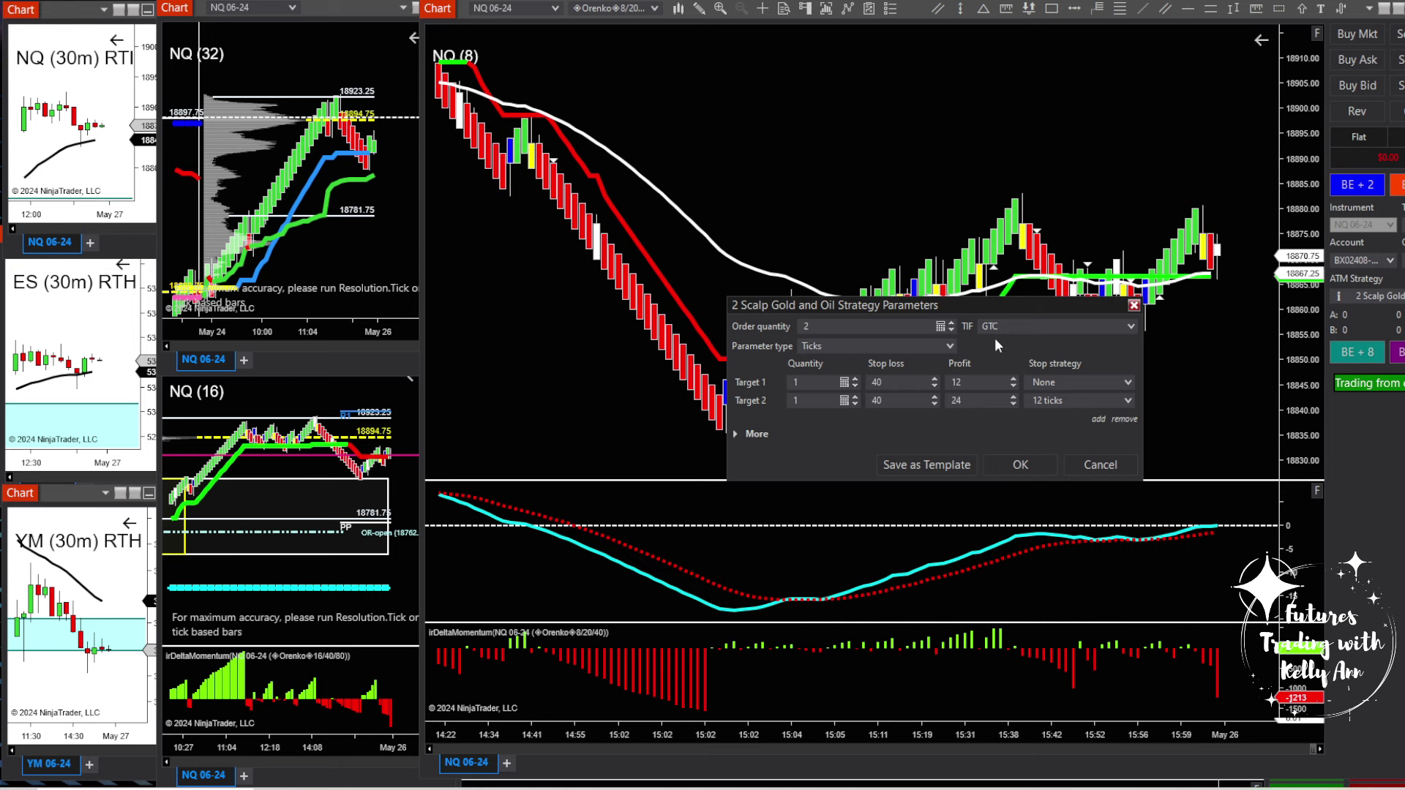
click(1134, 306)
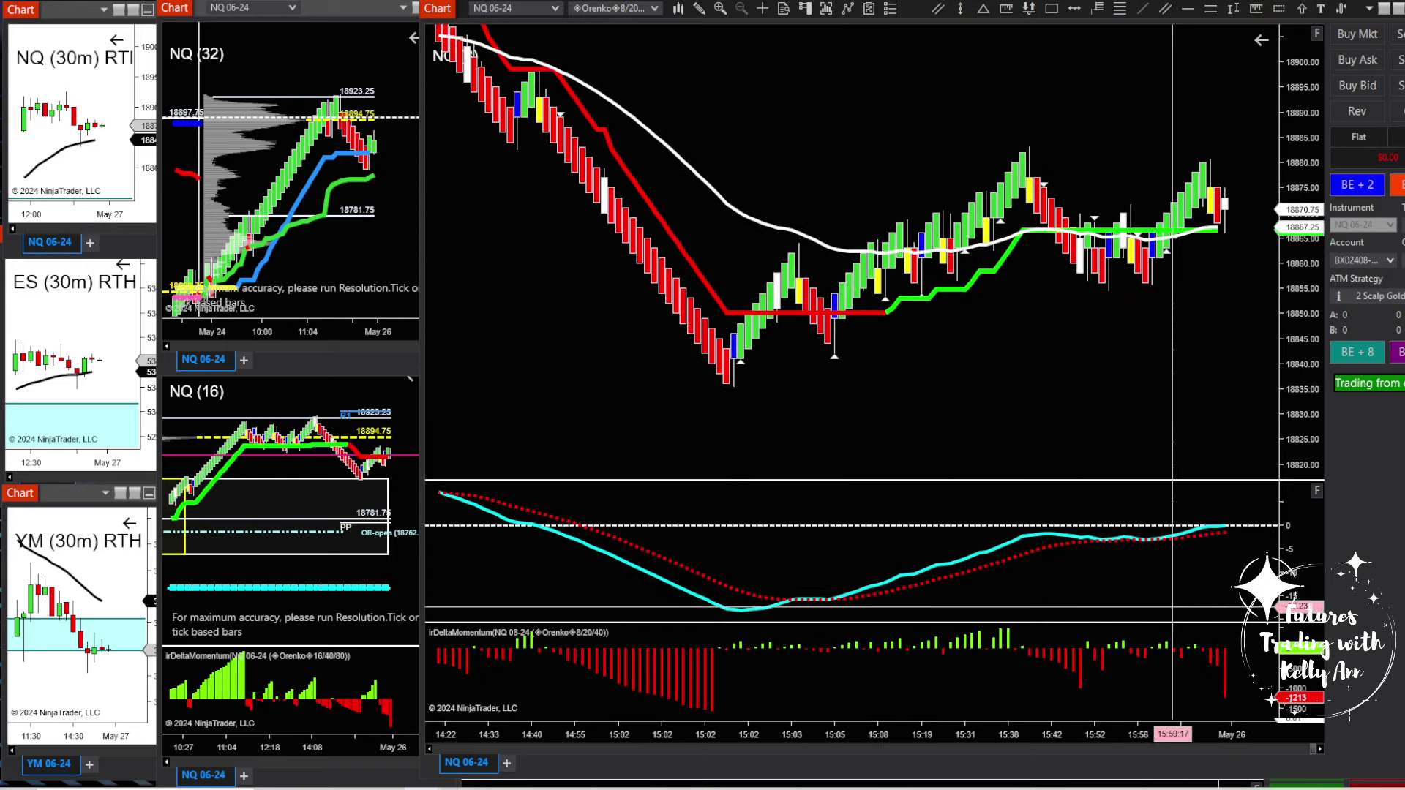
drag(791, 737, 854, 735)
drag(1311, 132, 1310, 183)
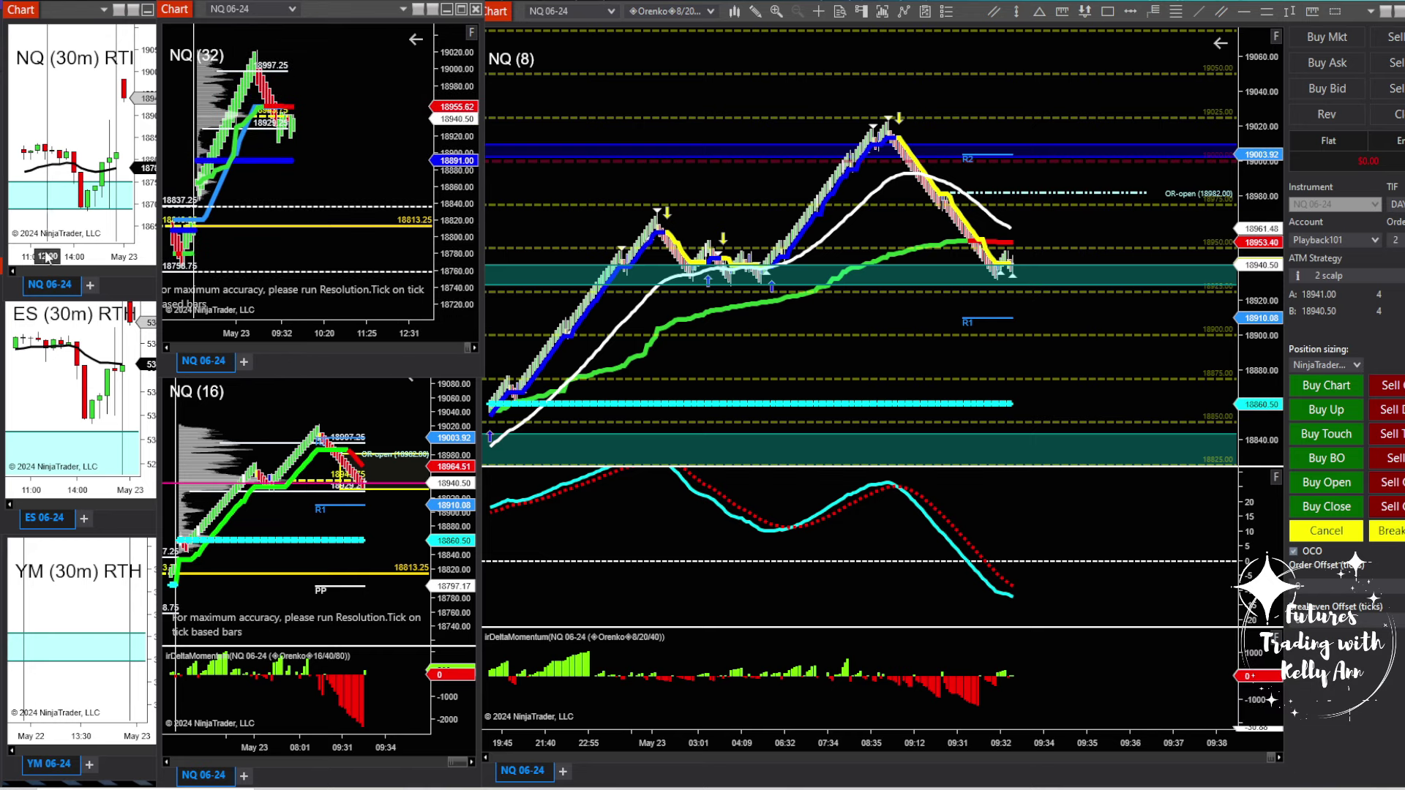
Adjust the NQ (16) and NQ (32) charts to examine the prior-session levels, the white dashed lines and the levels below price.
drag(388, 528, 297, 566)
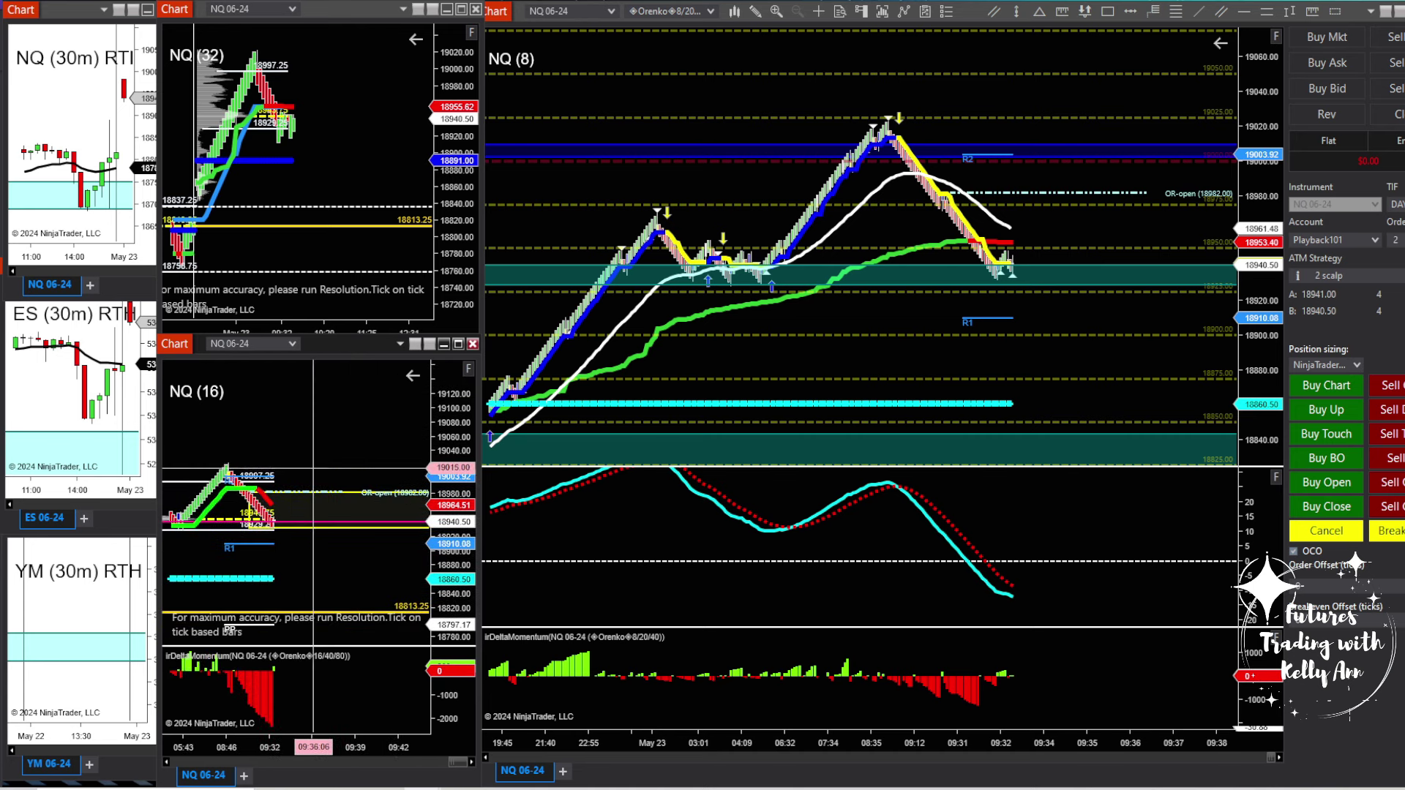
click(380, 117)
scroll(385, 117, down, 3)
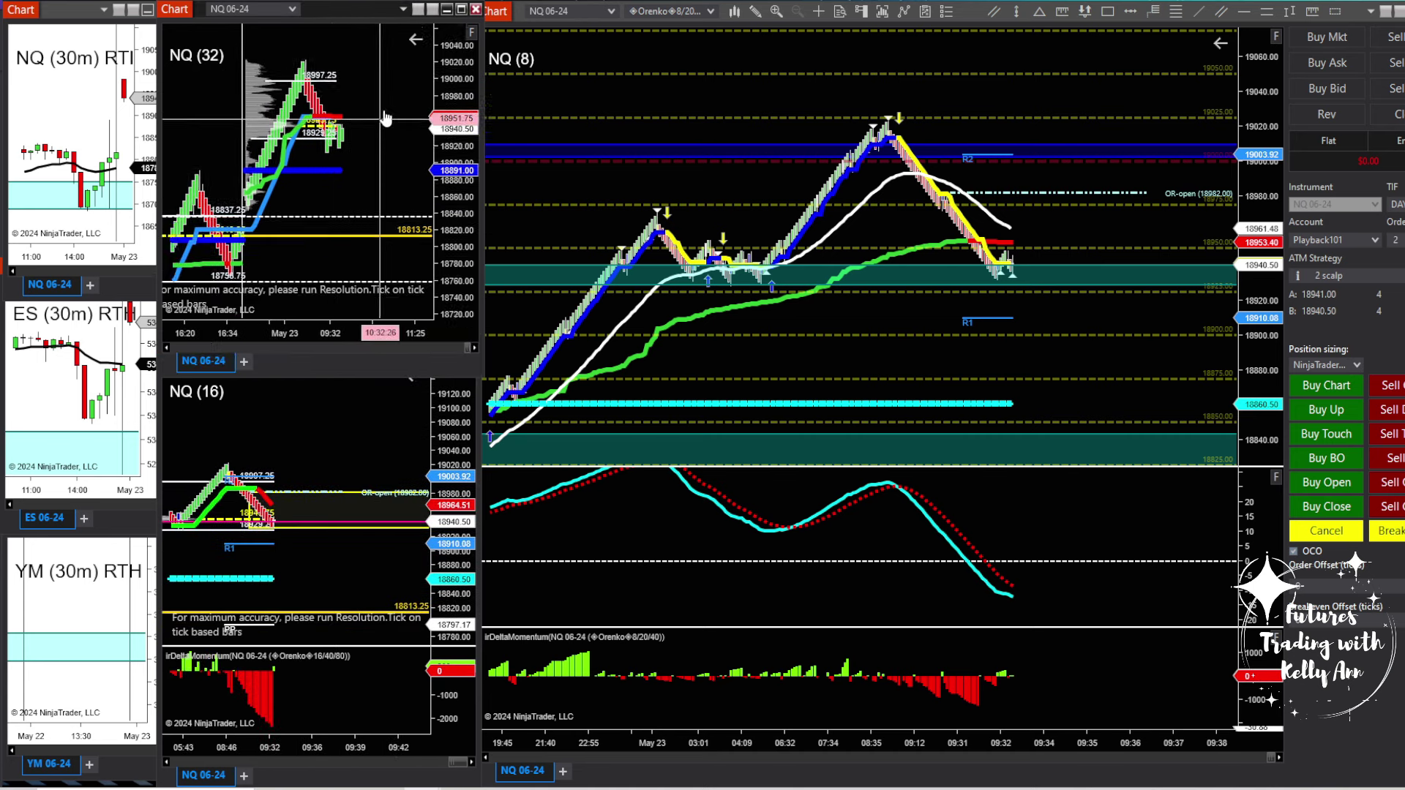
drag(385, 119, 394, 88)
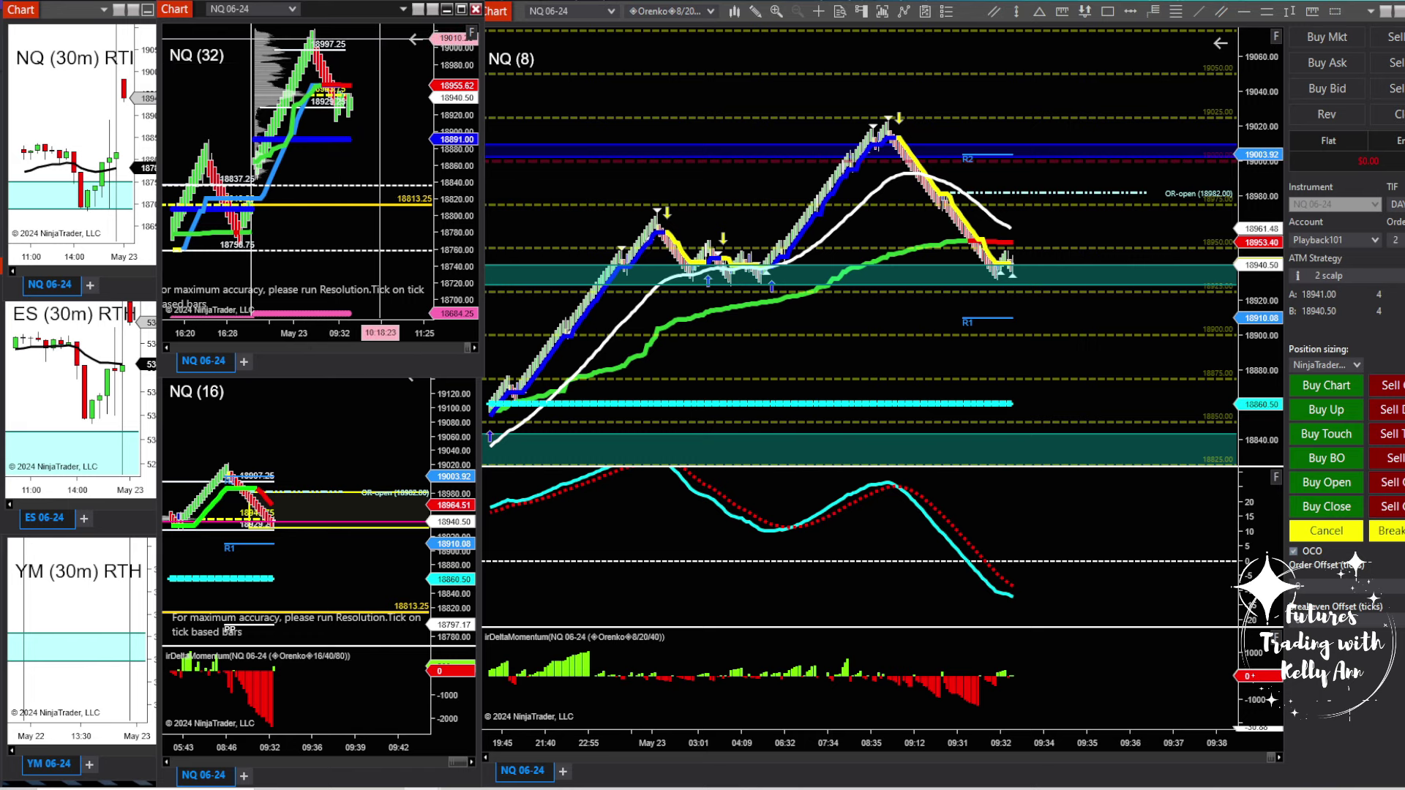
drag(386, 97, 393, 157)
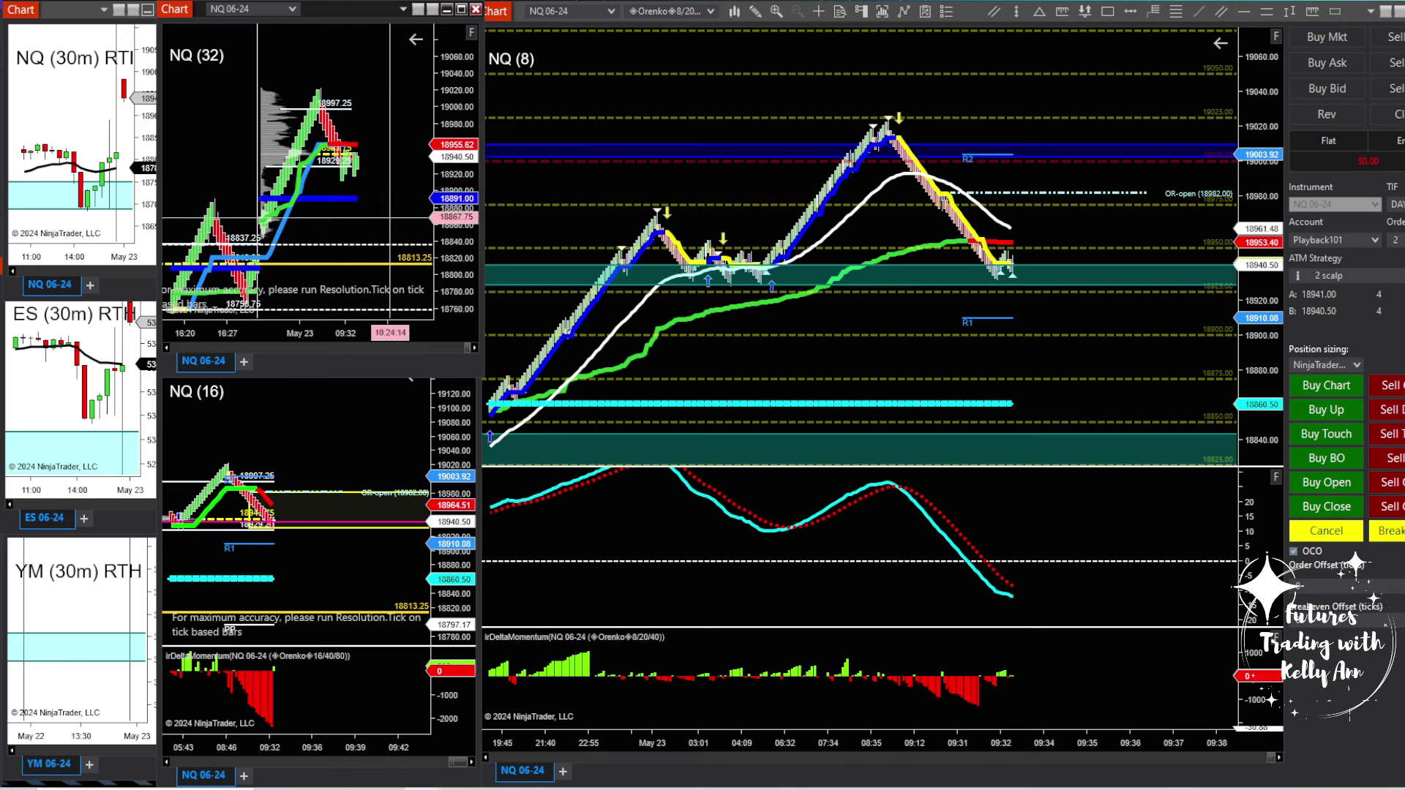
drag(381, 223, 381, 124)
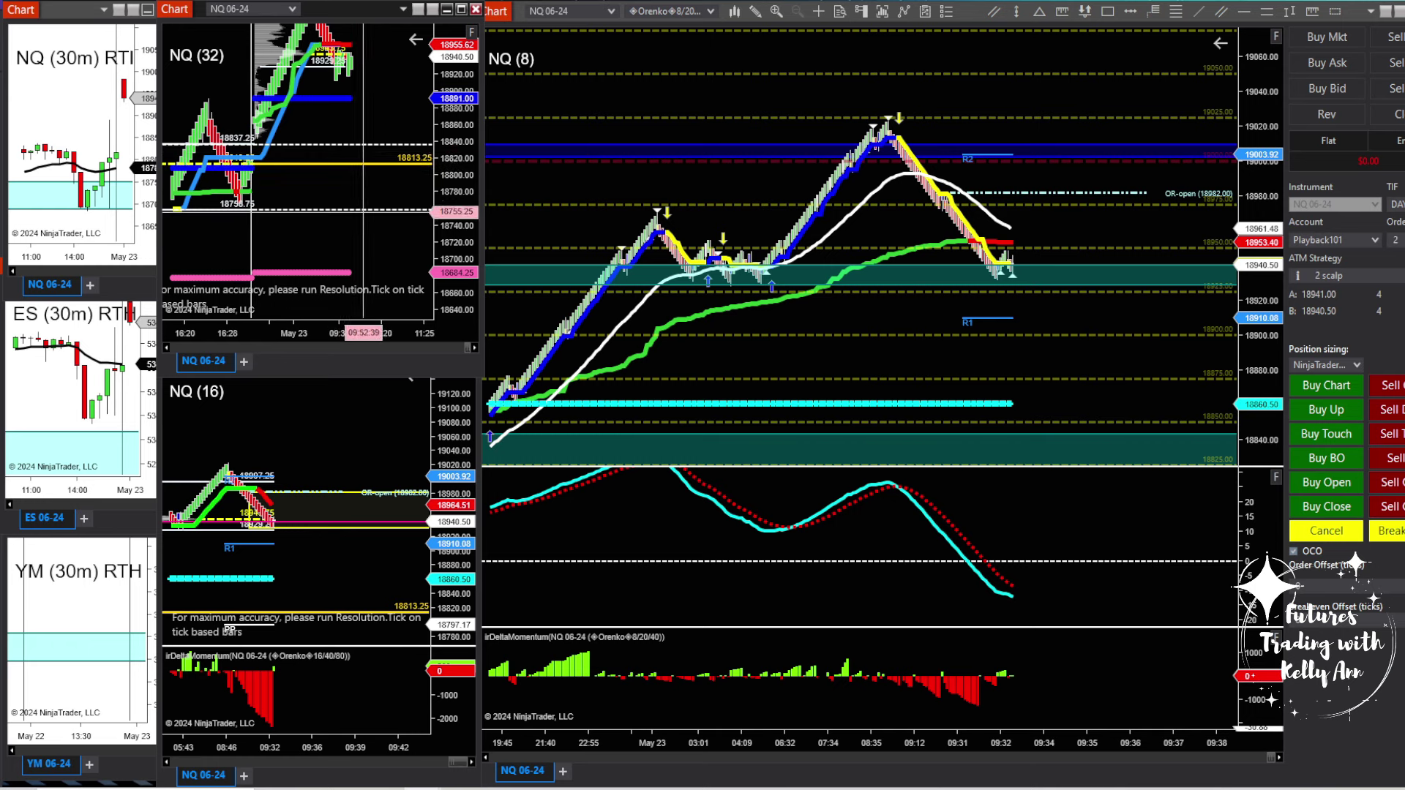
drag(347, 130, 354, 145)
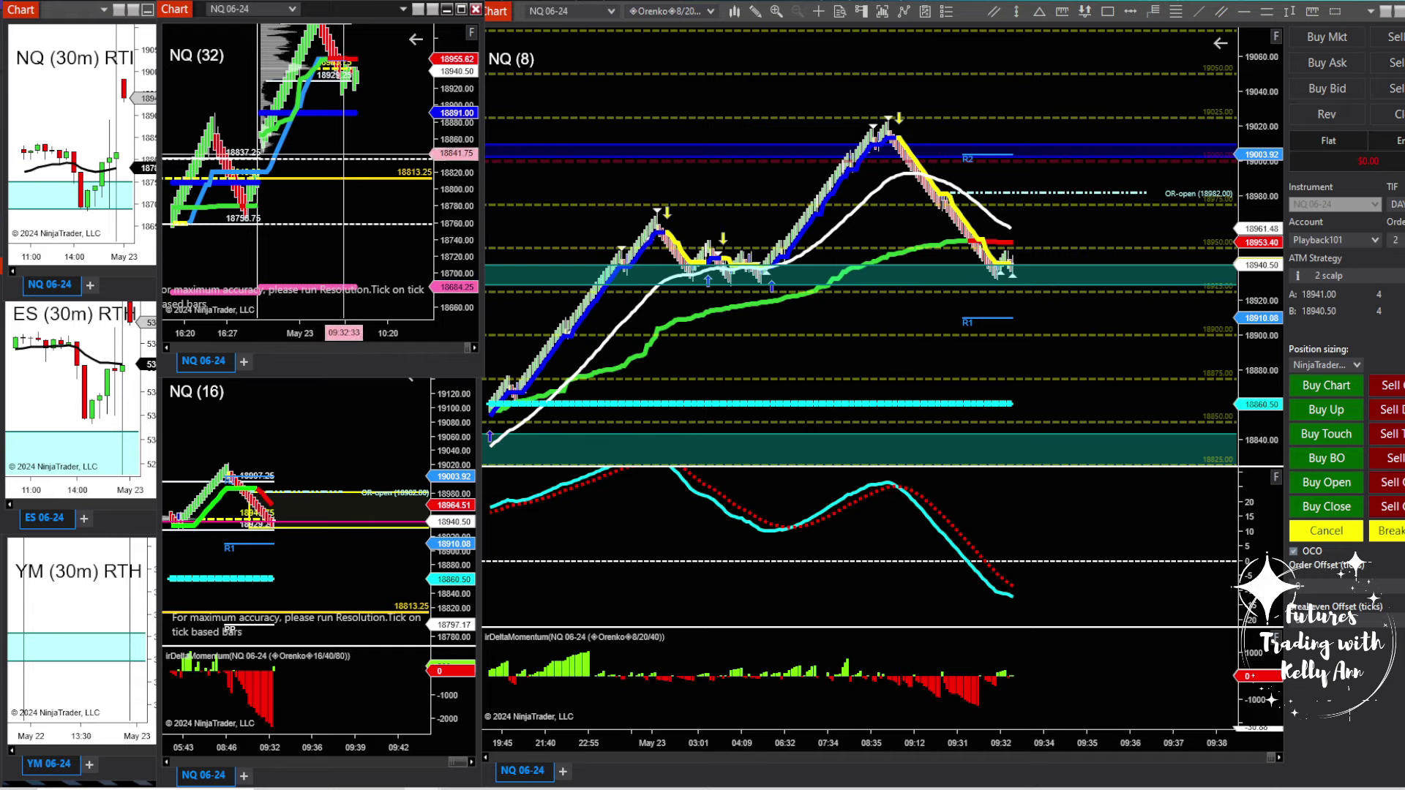
Mark two horizontal price zones on NQ (8), one just below the 18975 level and one around the 18900 level.
scroll(973, 220, up, 5)
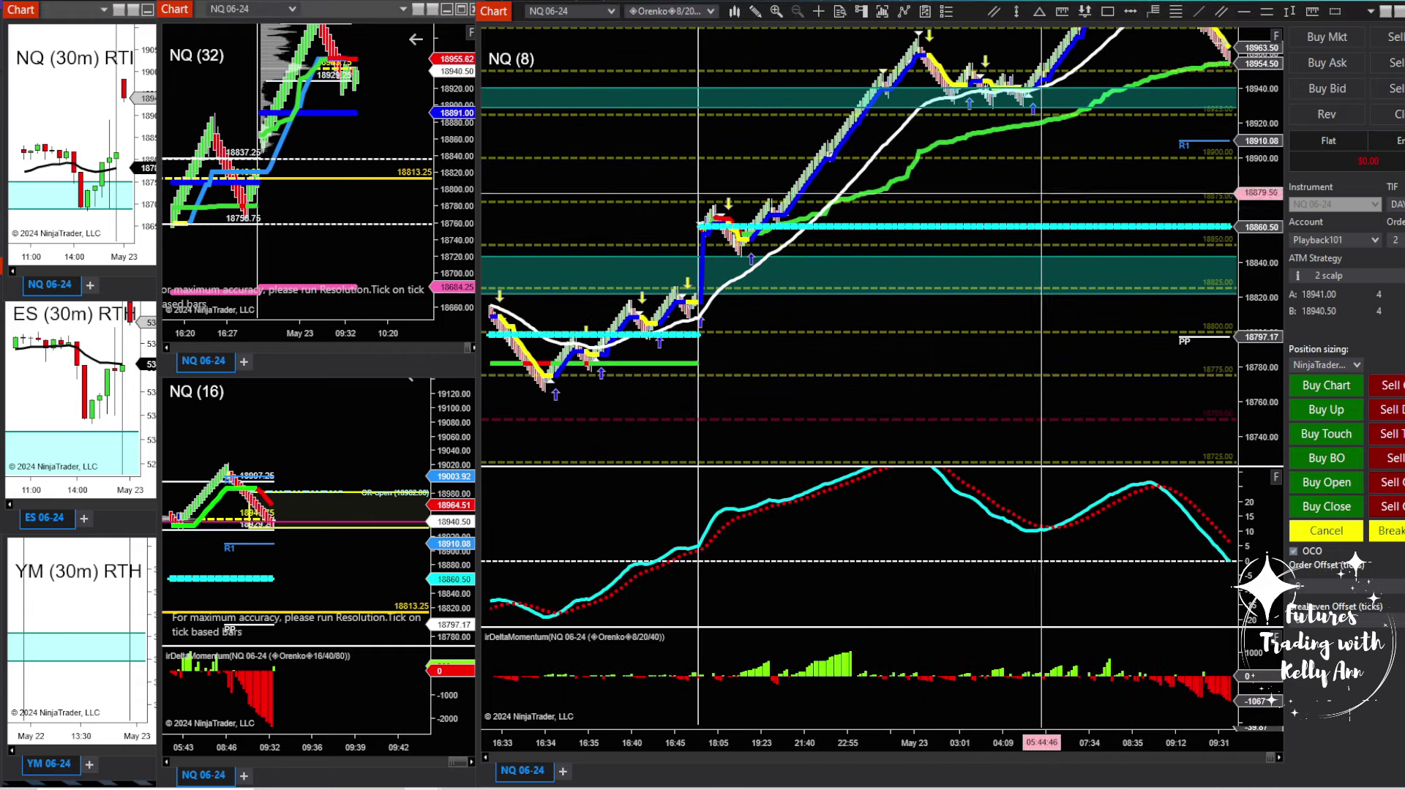
scroll(703, 344, down, 5)
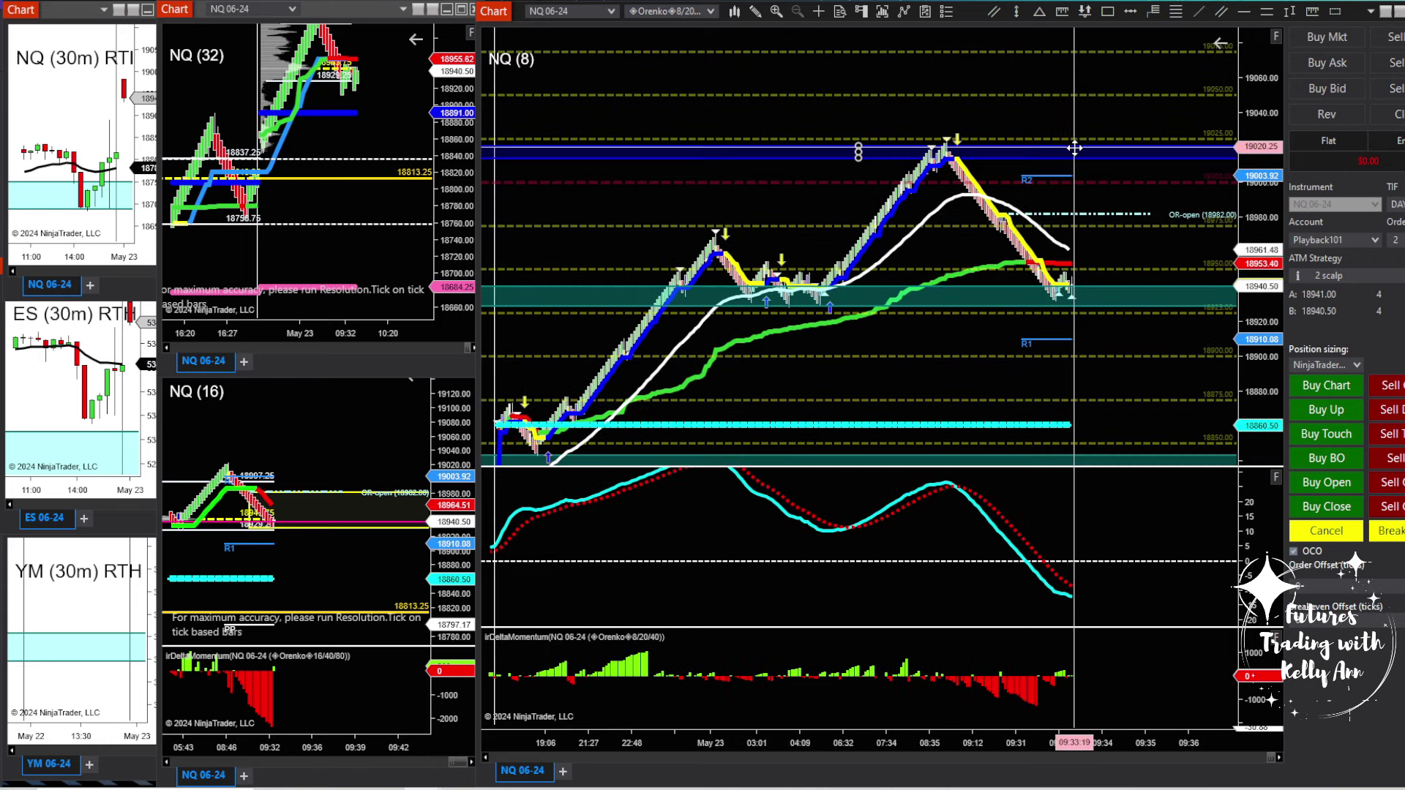
drag(1074, 148, 1074, 144)
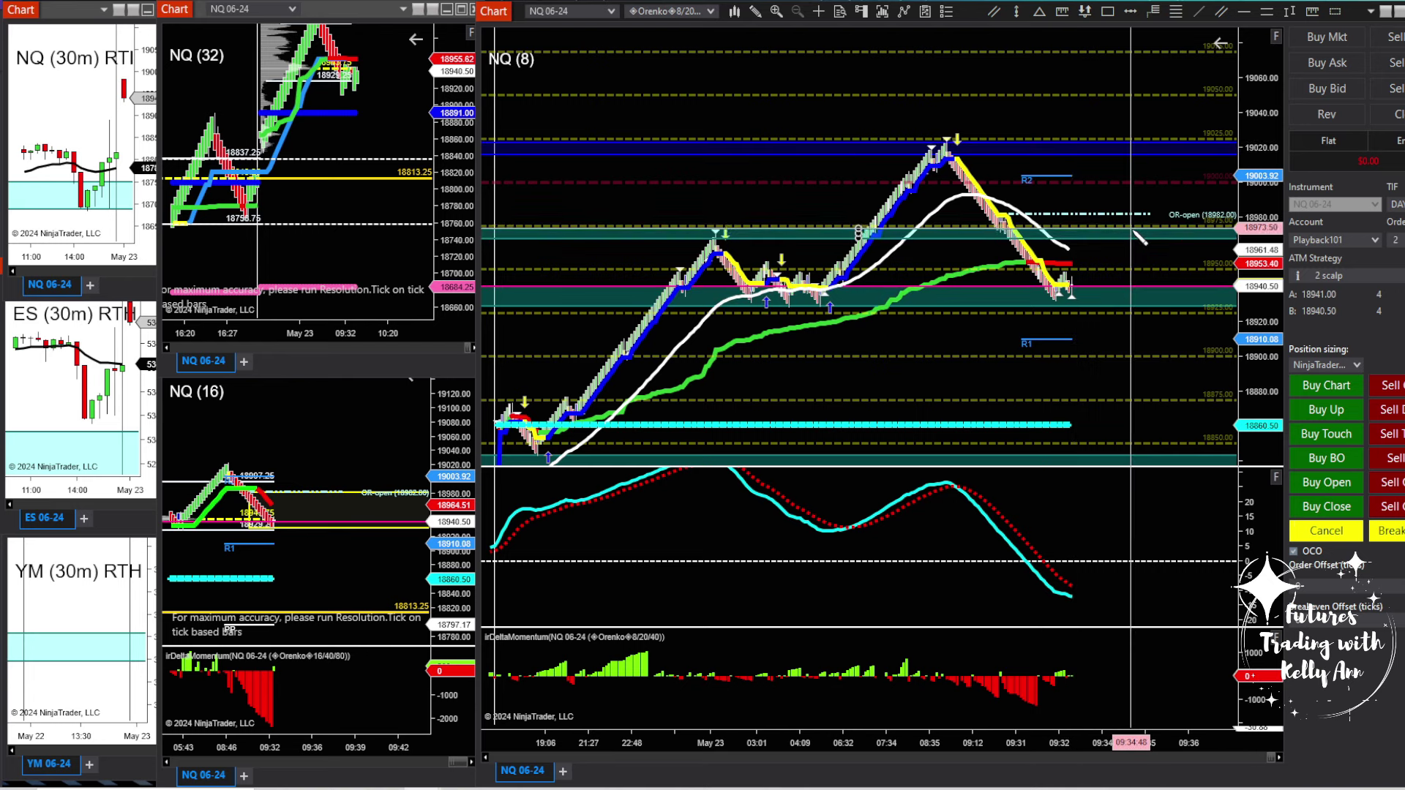
drag(1135, 232, 1135, 230)
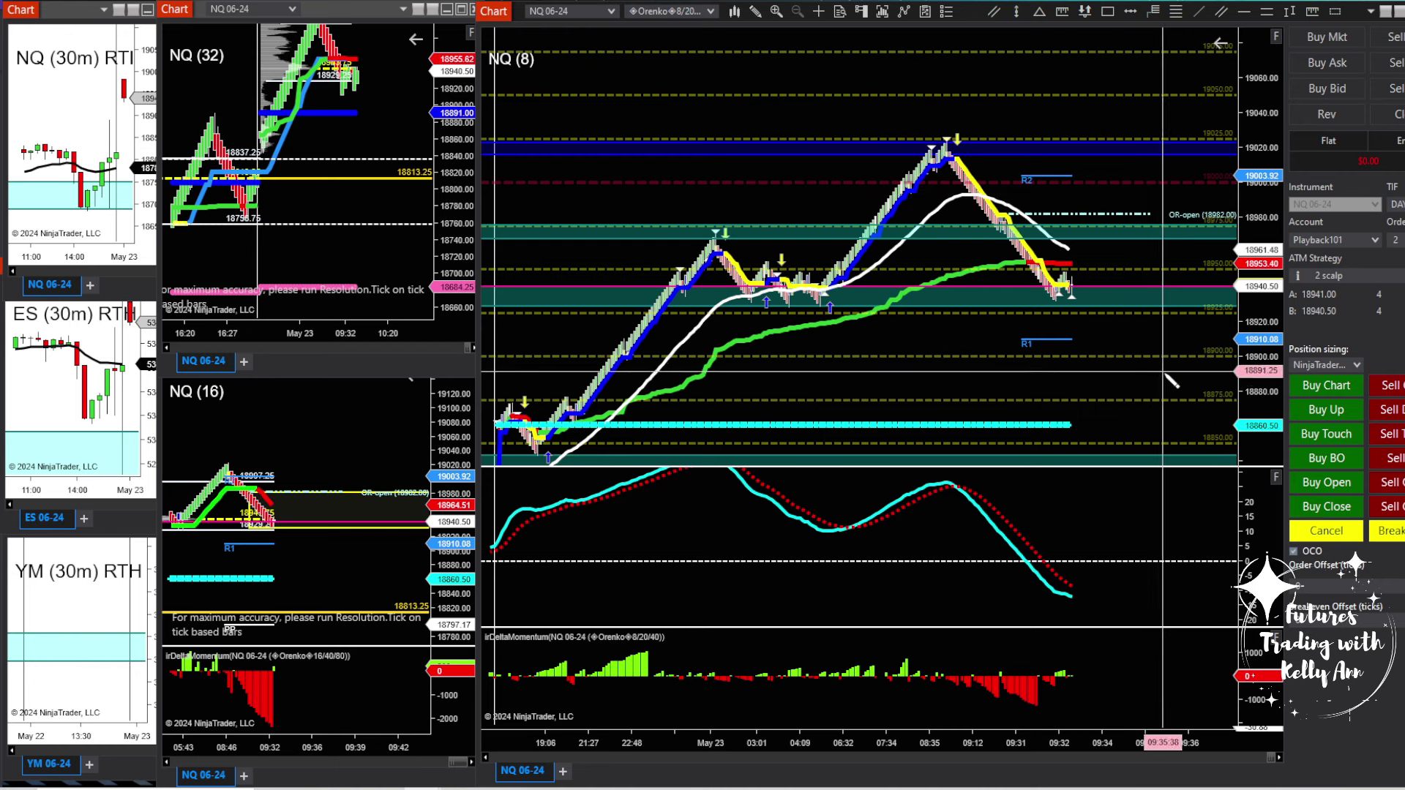
click(1182, 352)
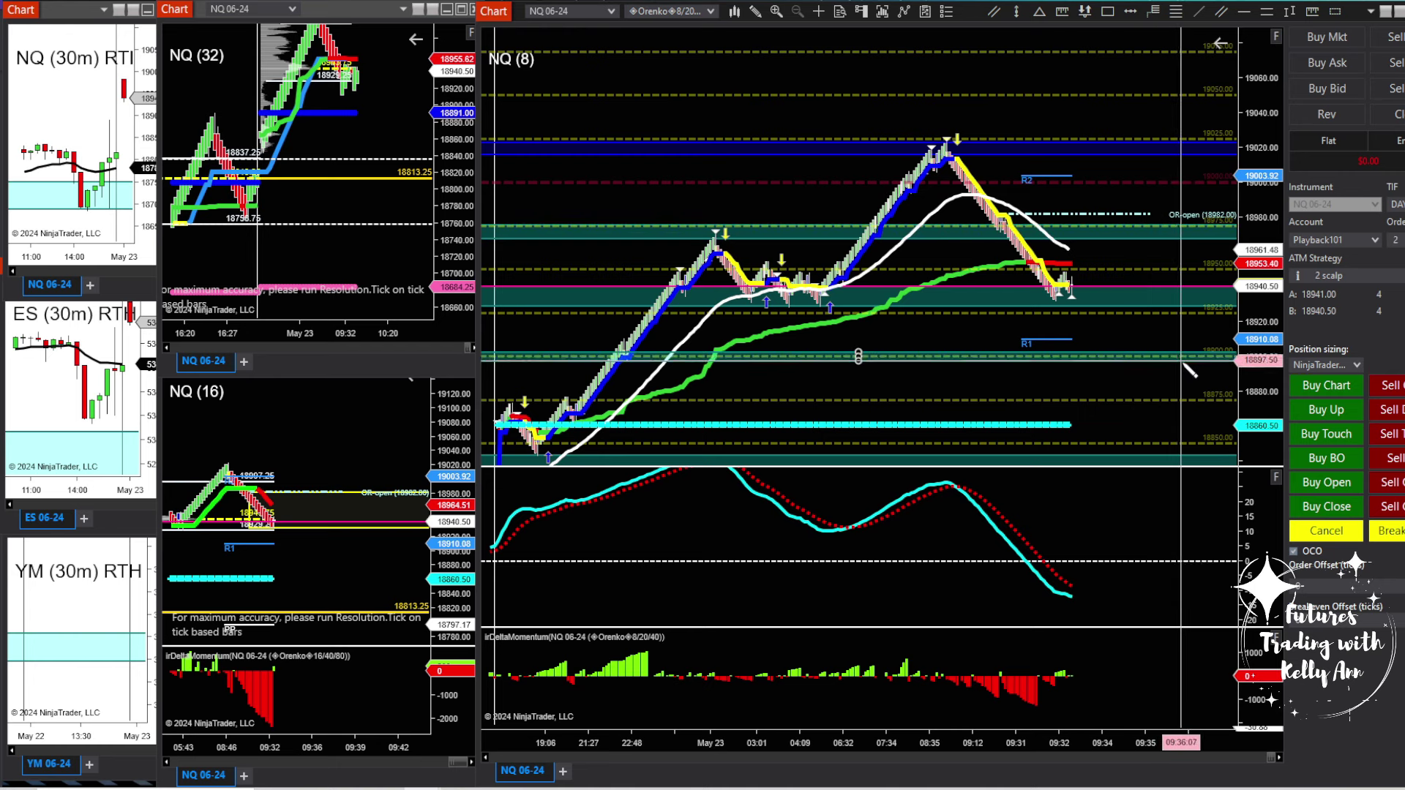
click(1181, 361)
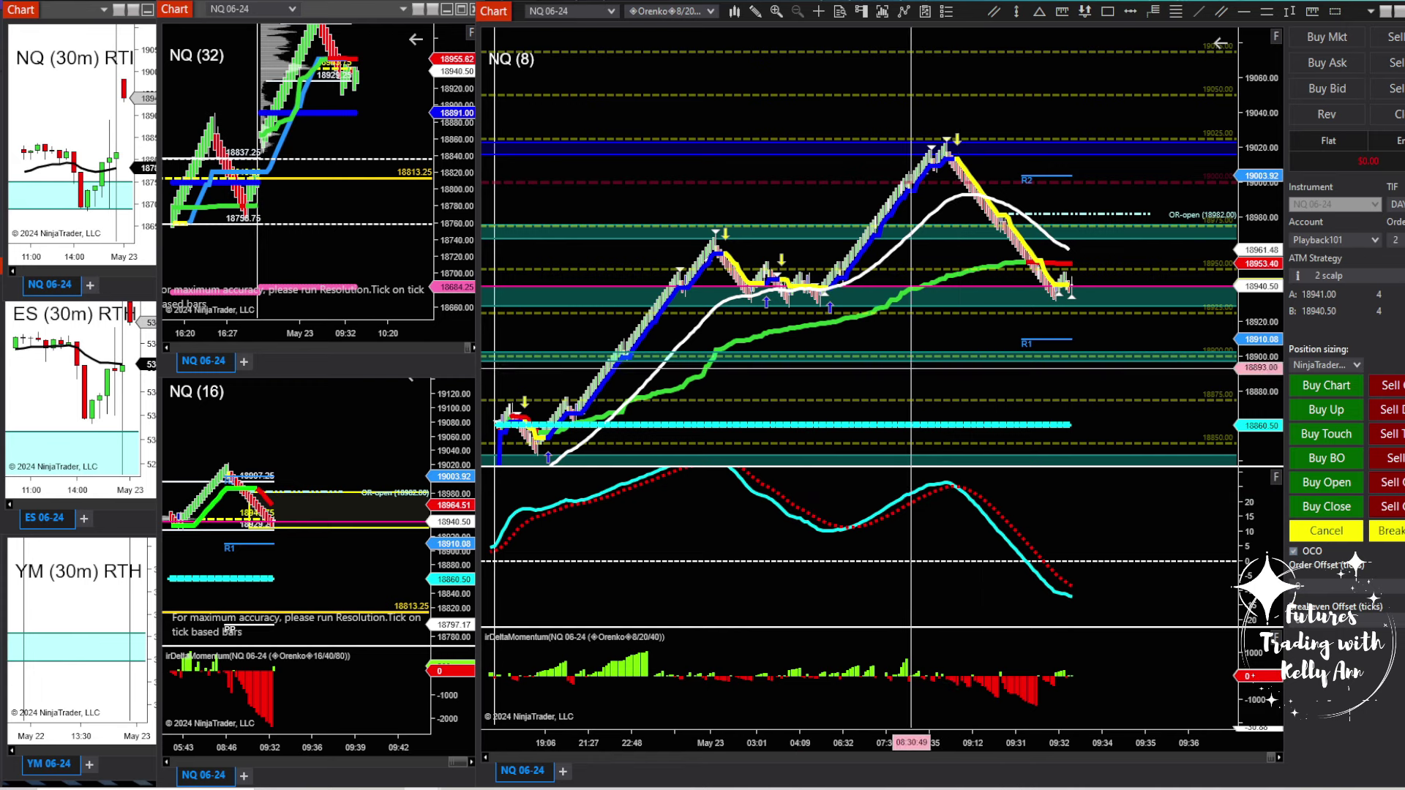
Compare the NQ charts at the 9:50 replay and sell two NQ contracts short with the 2 scalp ATM strategy.
drag(1056, 281, 1000, 286)
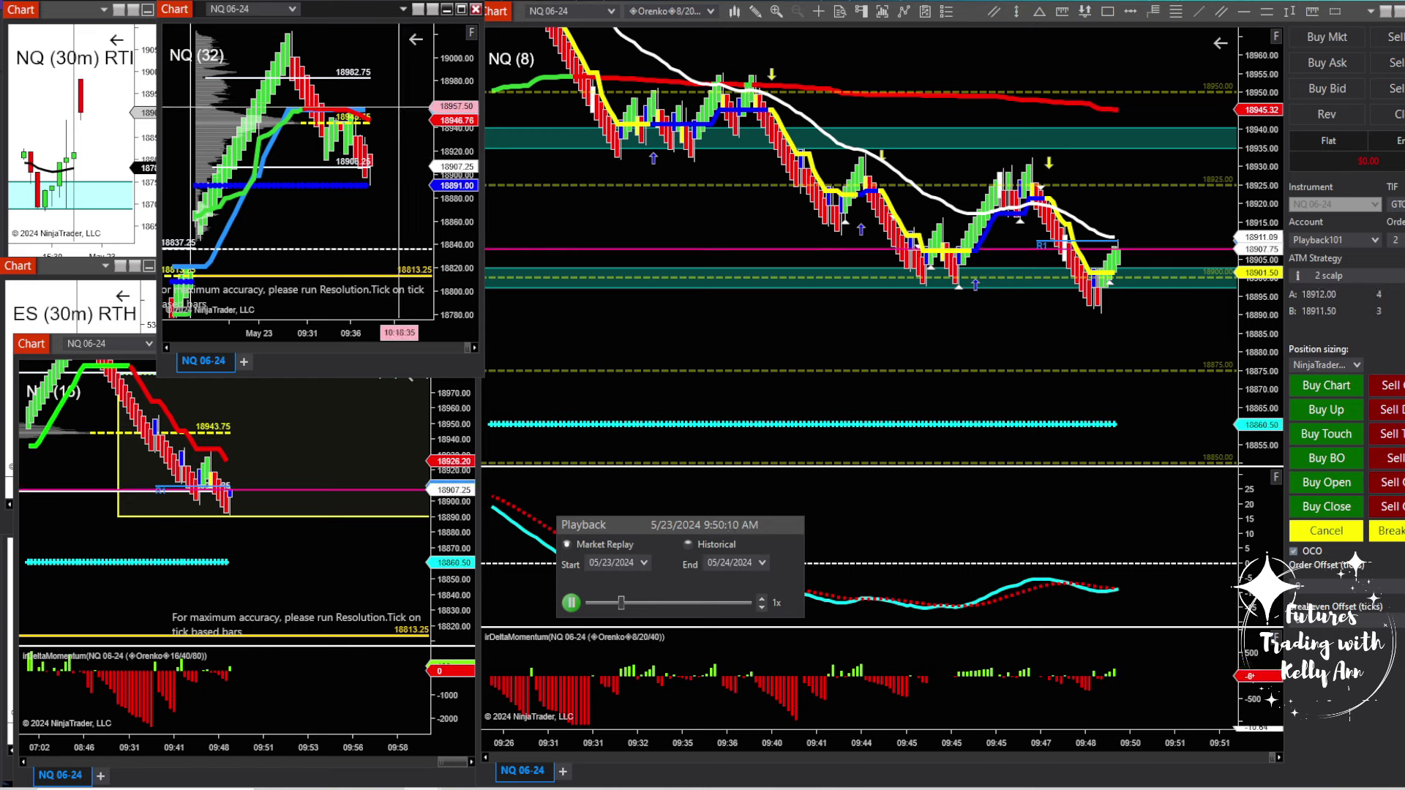
drag(399, 112, 366, 112)
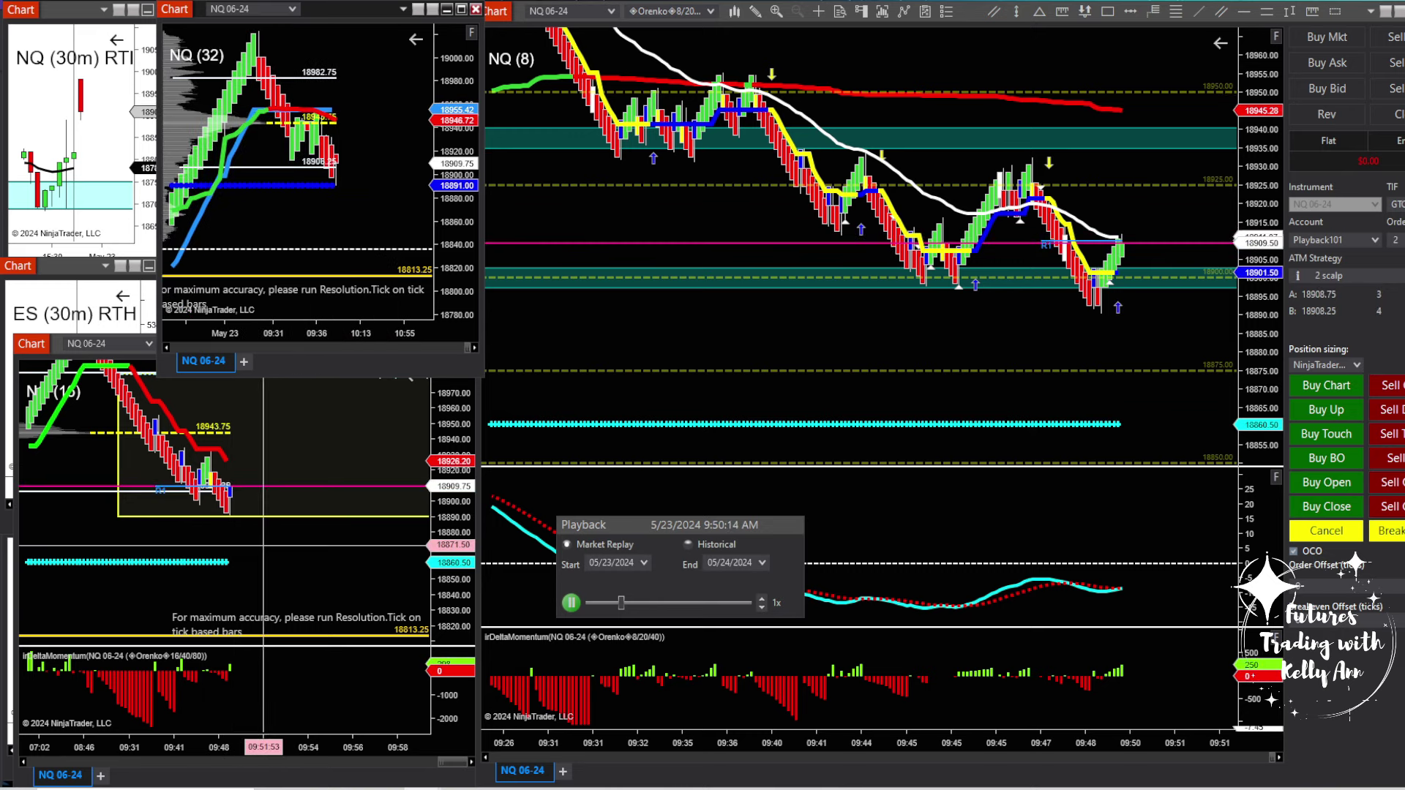
drag(266, 563, 328, 564)
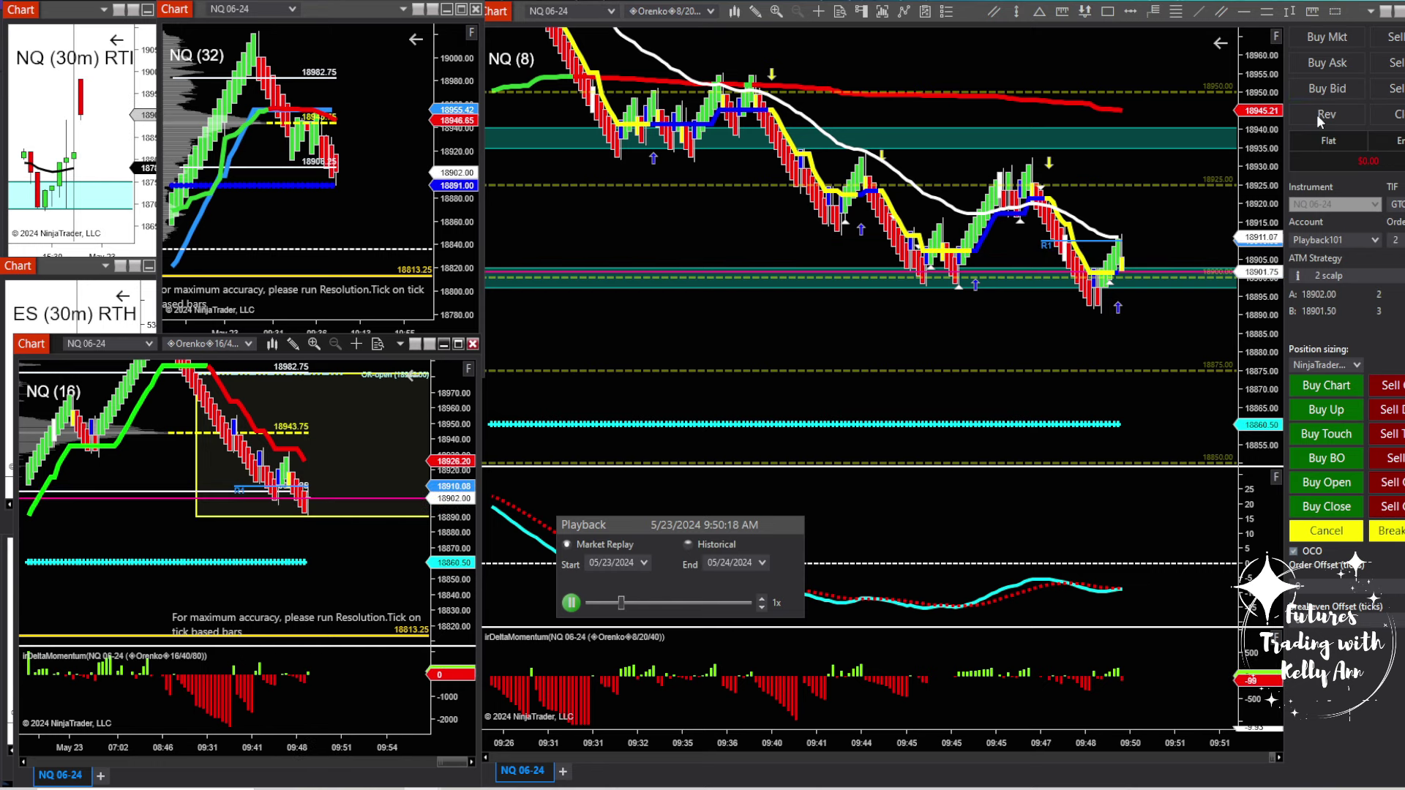
click(1390, 411)
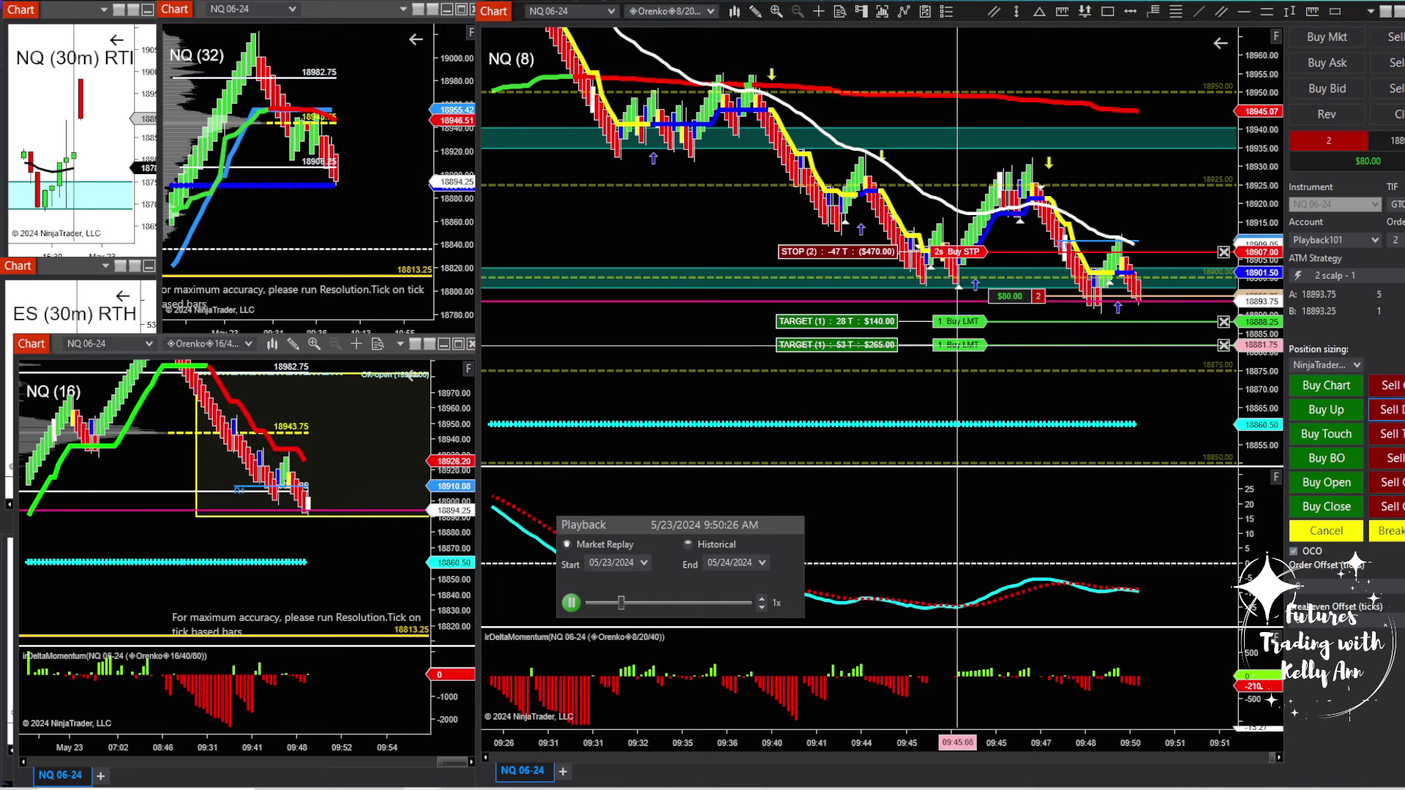
Move the short's second profit target to 18864.00, bring up the accounts window, and shift the Playback window off the NQ (8) chart.
mouse_move(958, 345)
mouse_down()
mouse_move(967, 430)
mouse_move(993, 393)
mouse_move(992, 411)
mouse_up()
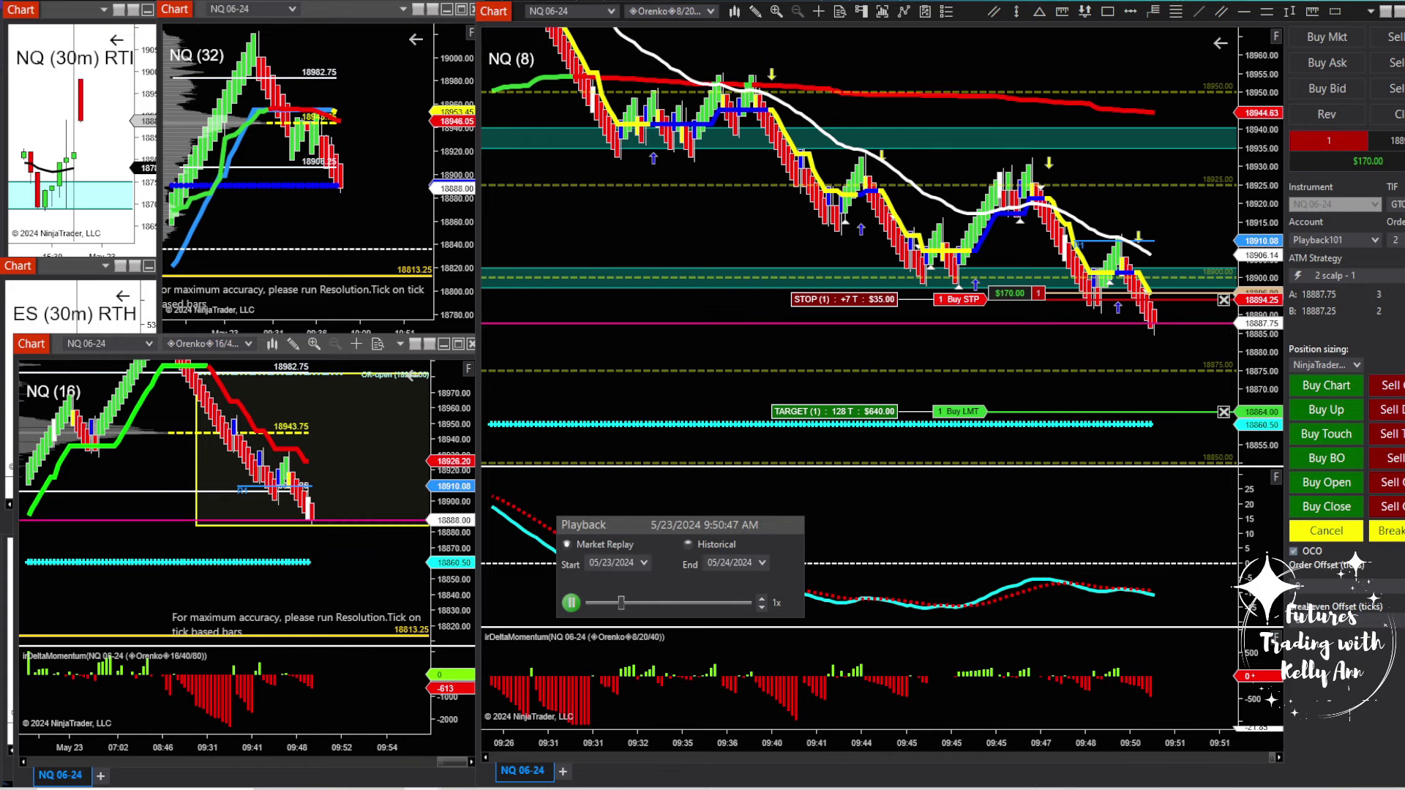
drag(1404, 454, 672, 616)
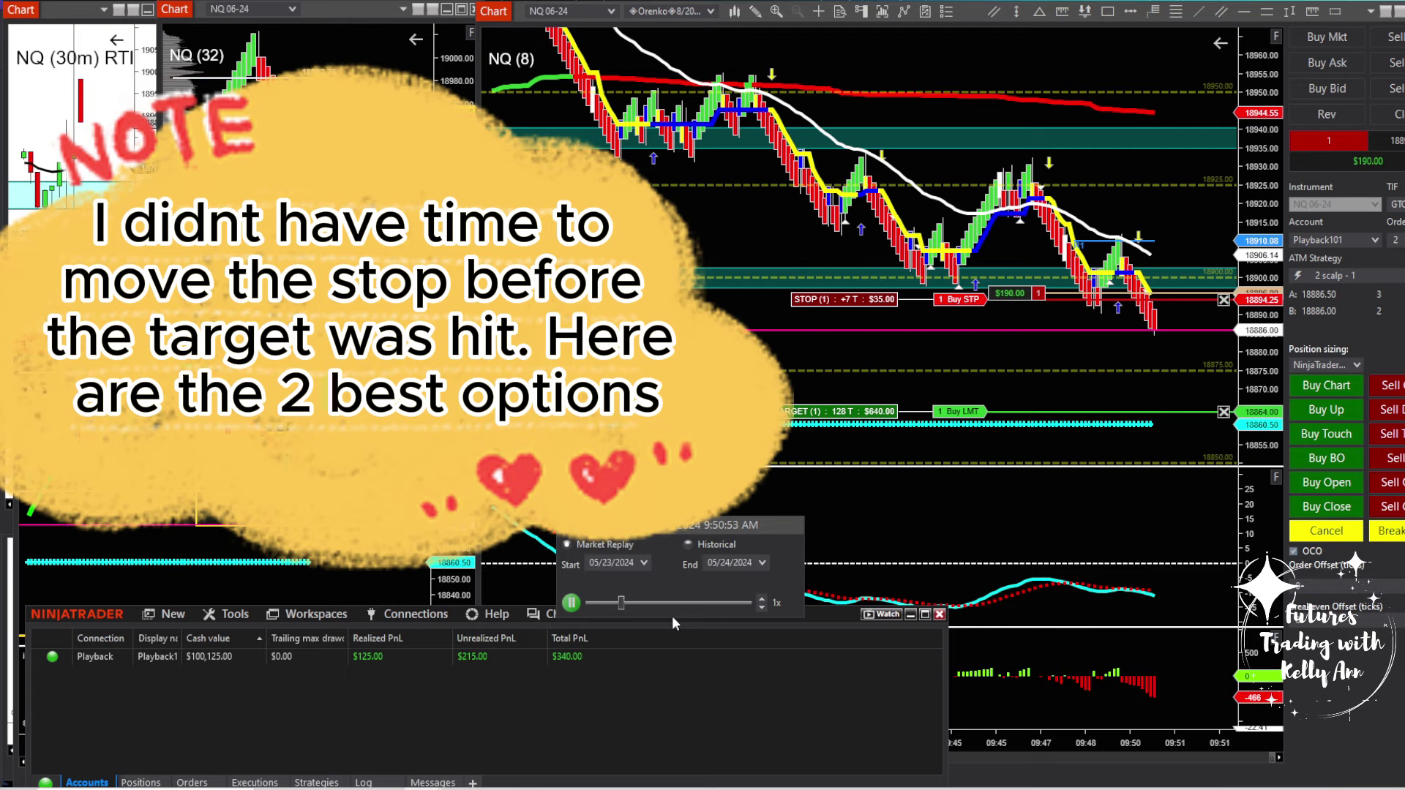
drag(635, 528, 1290, 691)
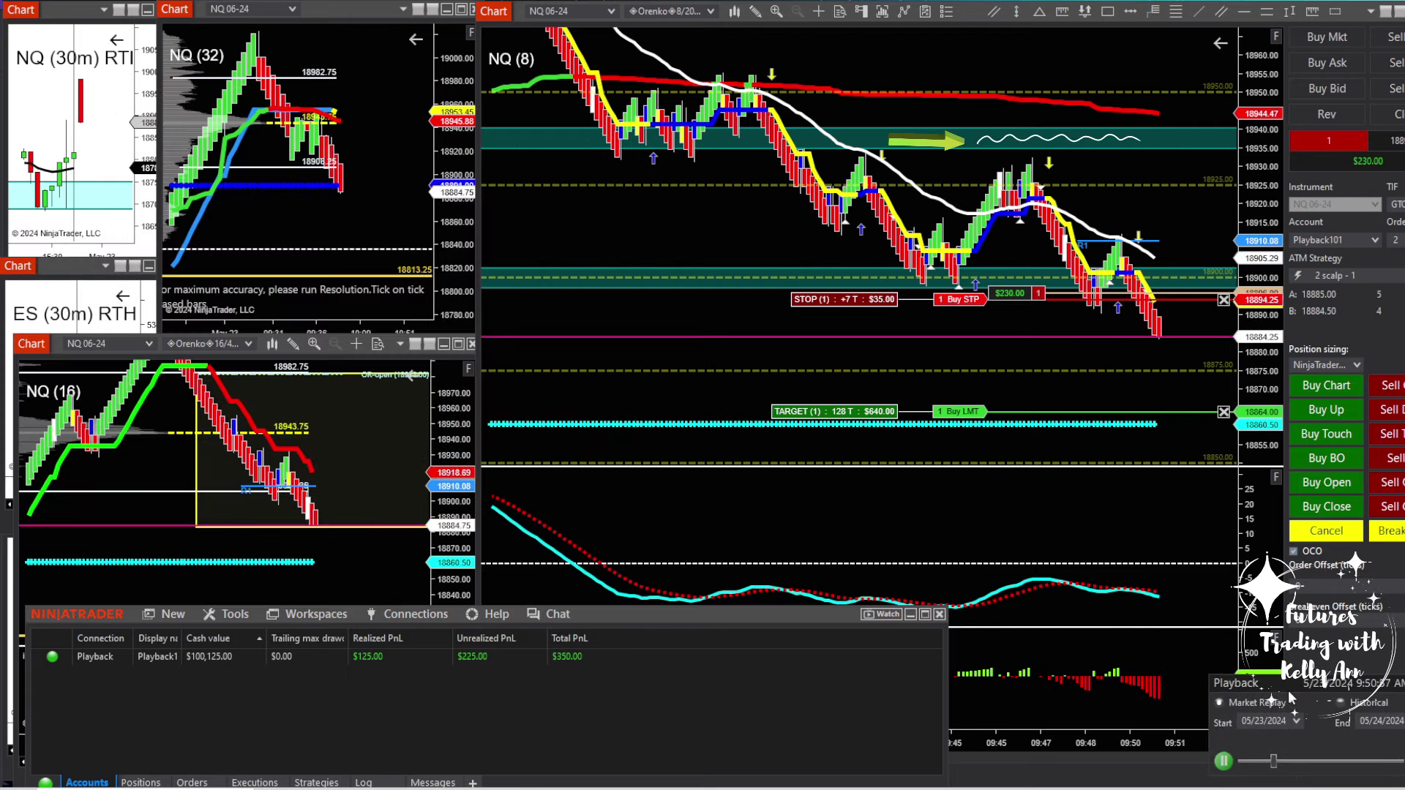
Move the remaining contract's profit target to 18870.75 and afterward out to 18864.25, just above the cyan level.
click(1256, 382)
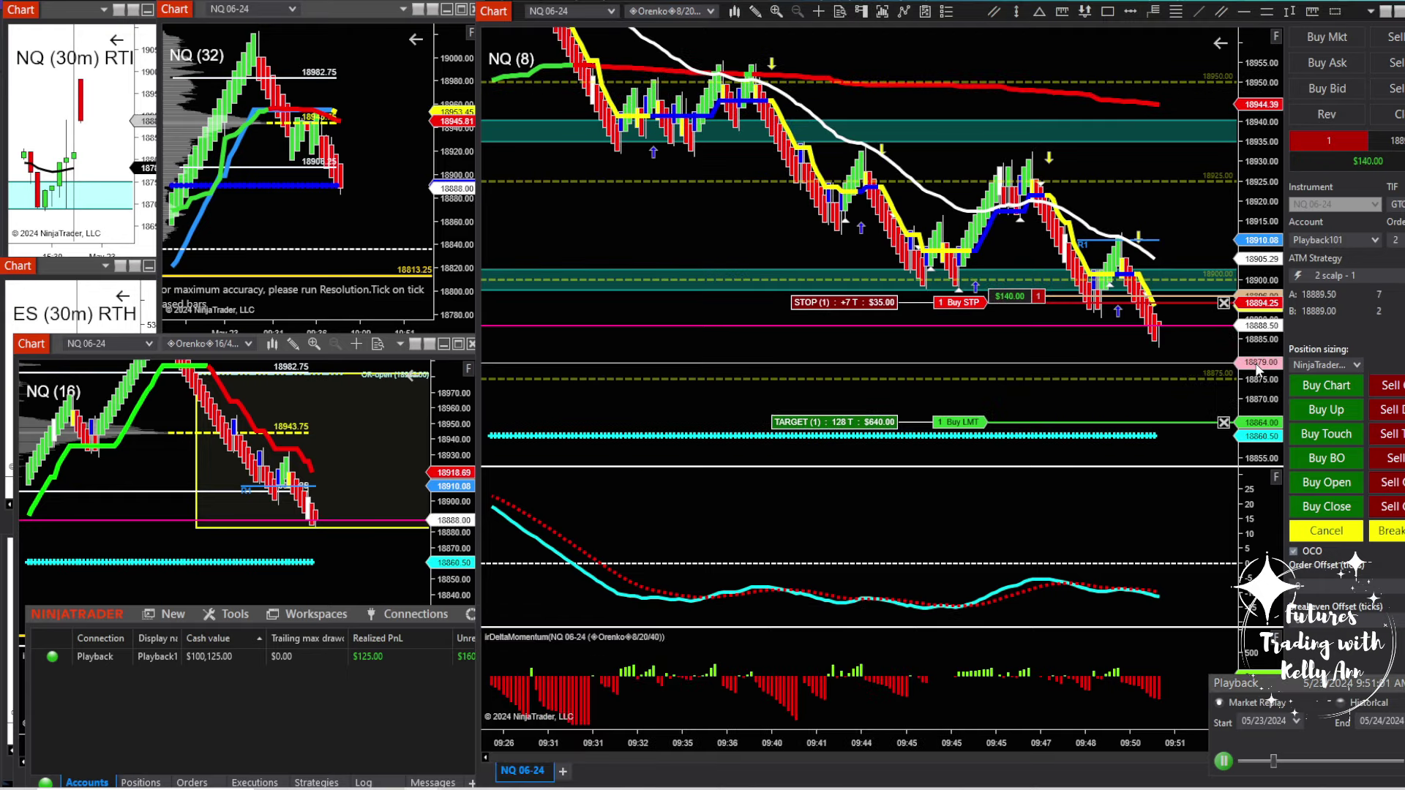
drag(1200, 218, 1143, 128)
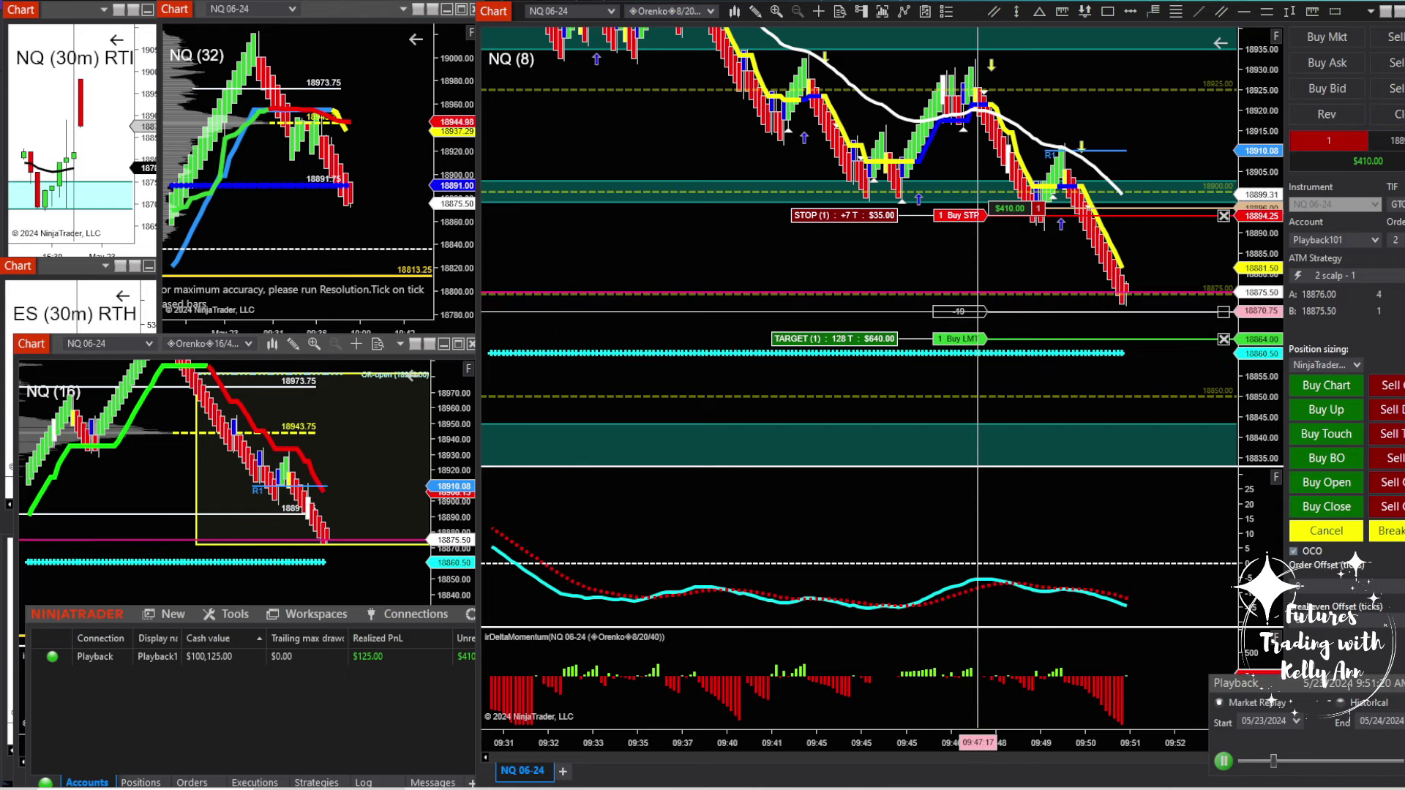
click(978, 311)
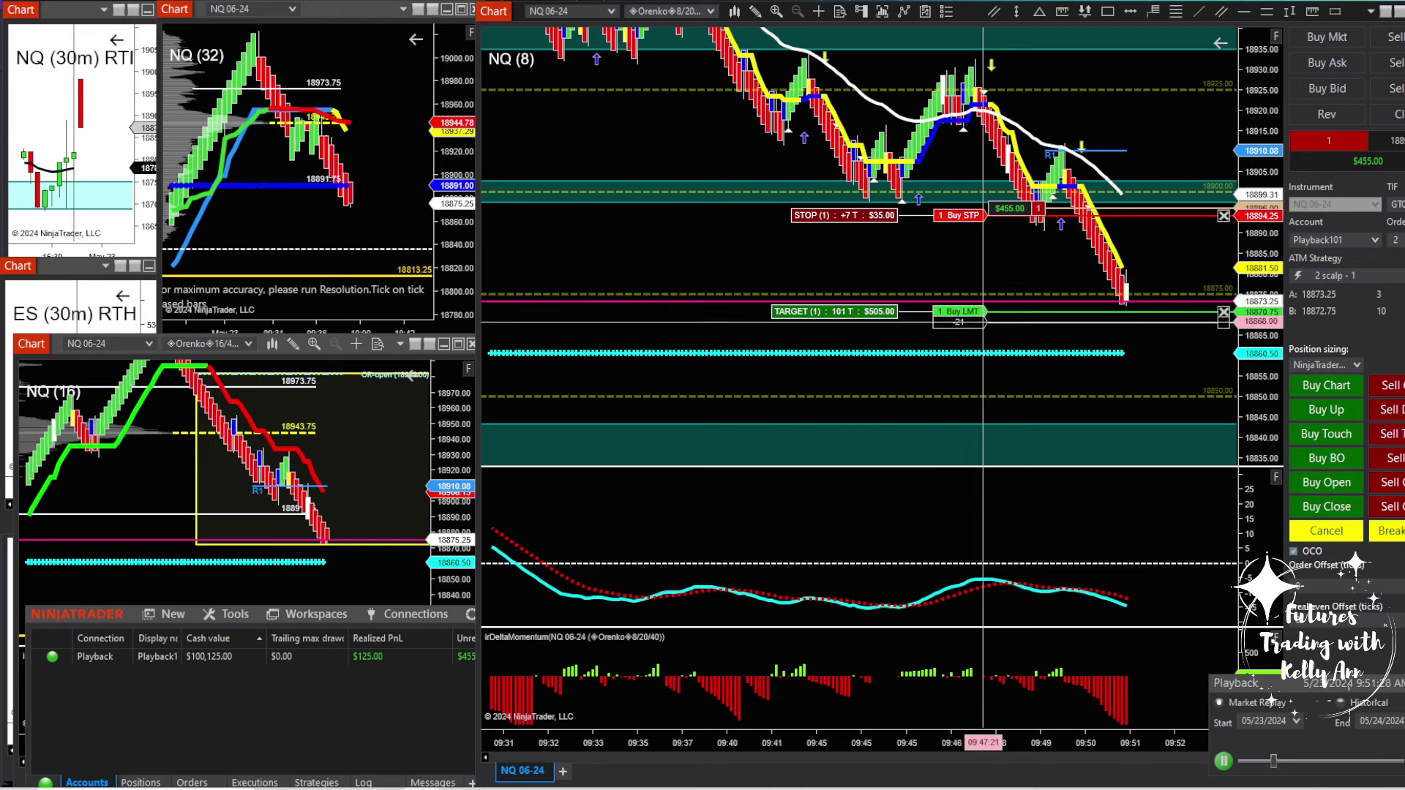
drag(982, 322, 985, 338)
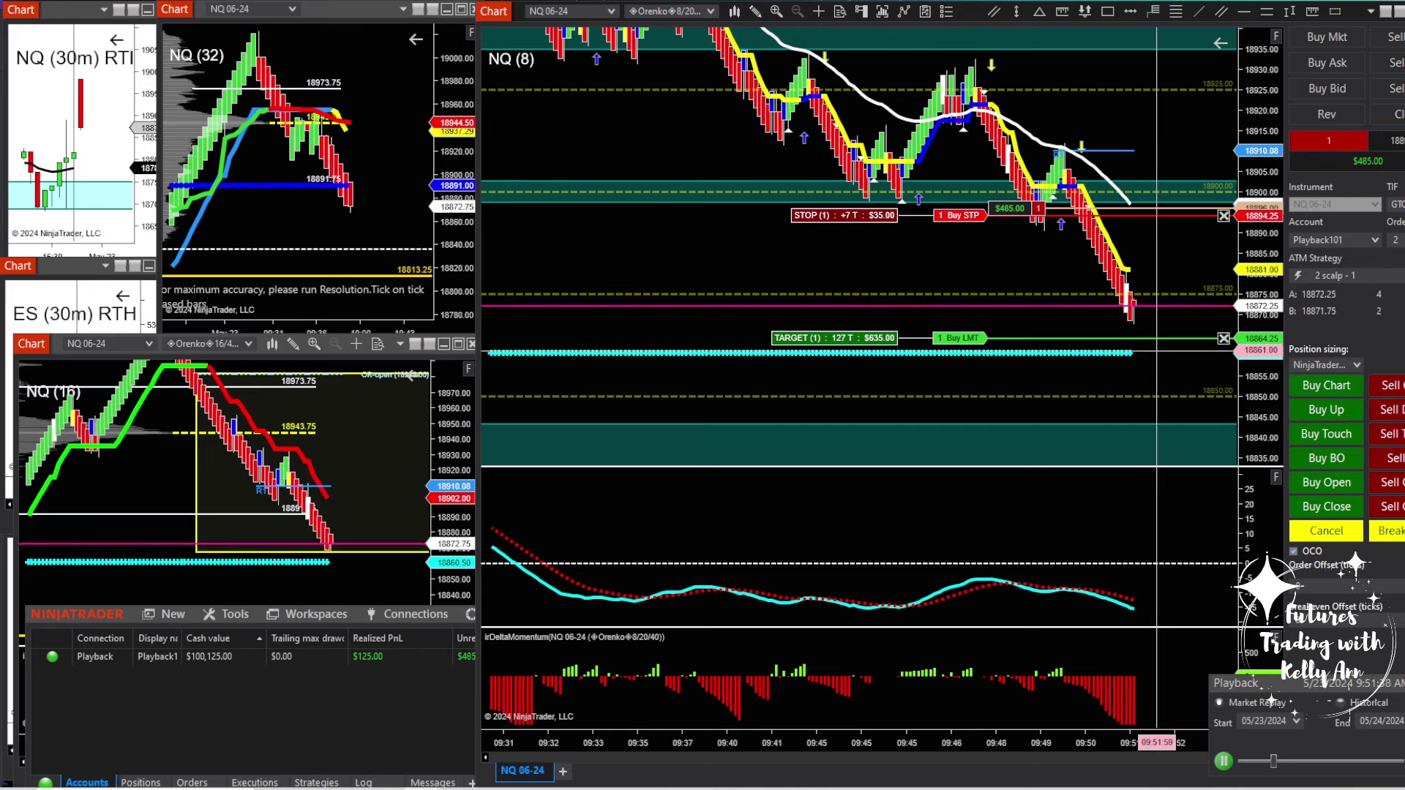
Attach the short's stop order to the TDUHalfTrend indicator with an offset of -2 ticks.
click(973, 215)
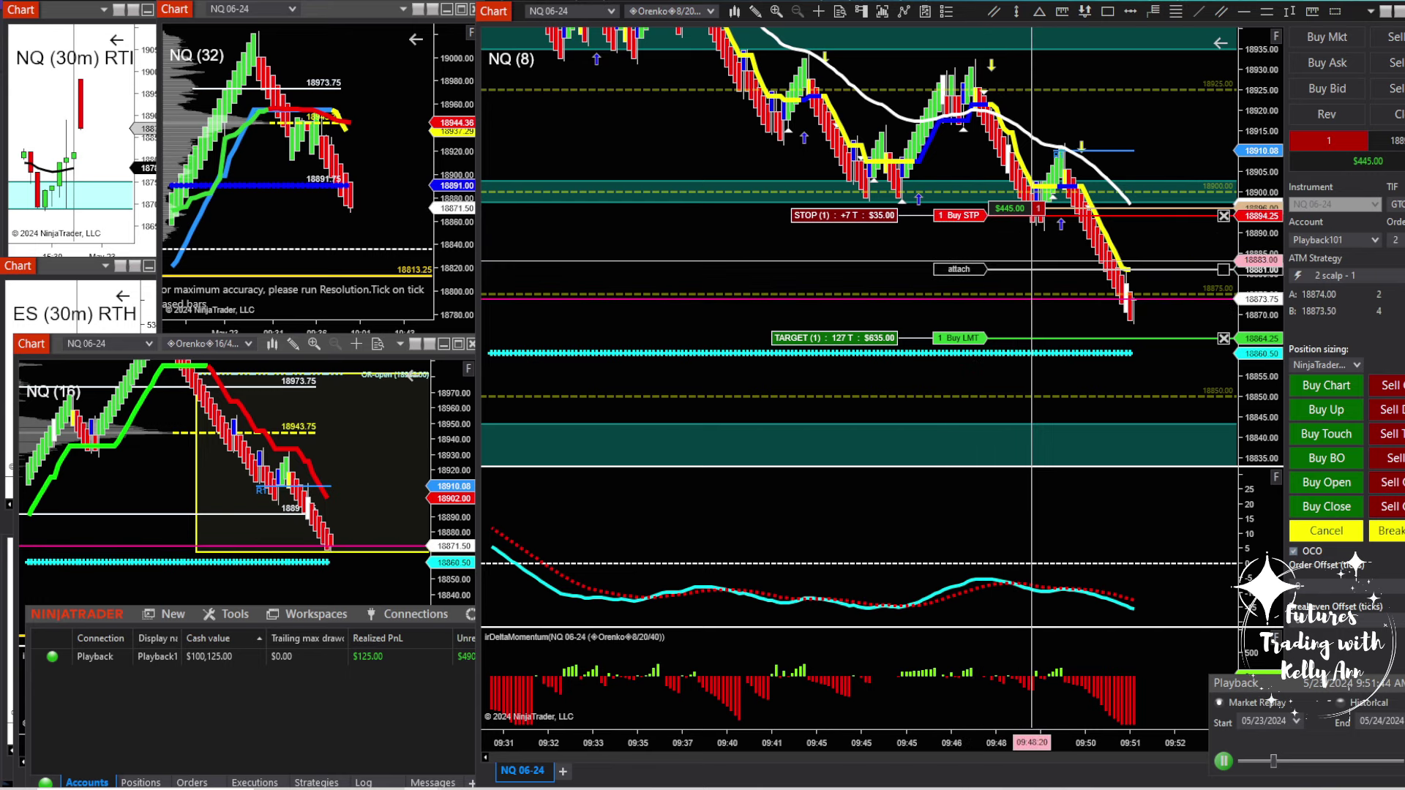
click(1032, 269)
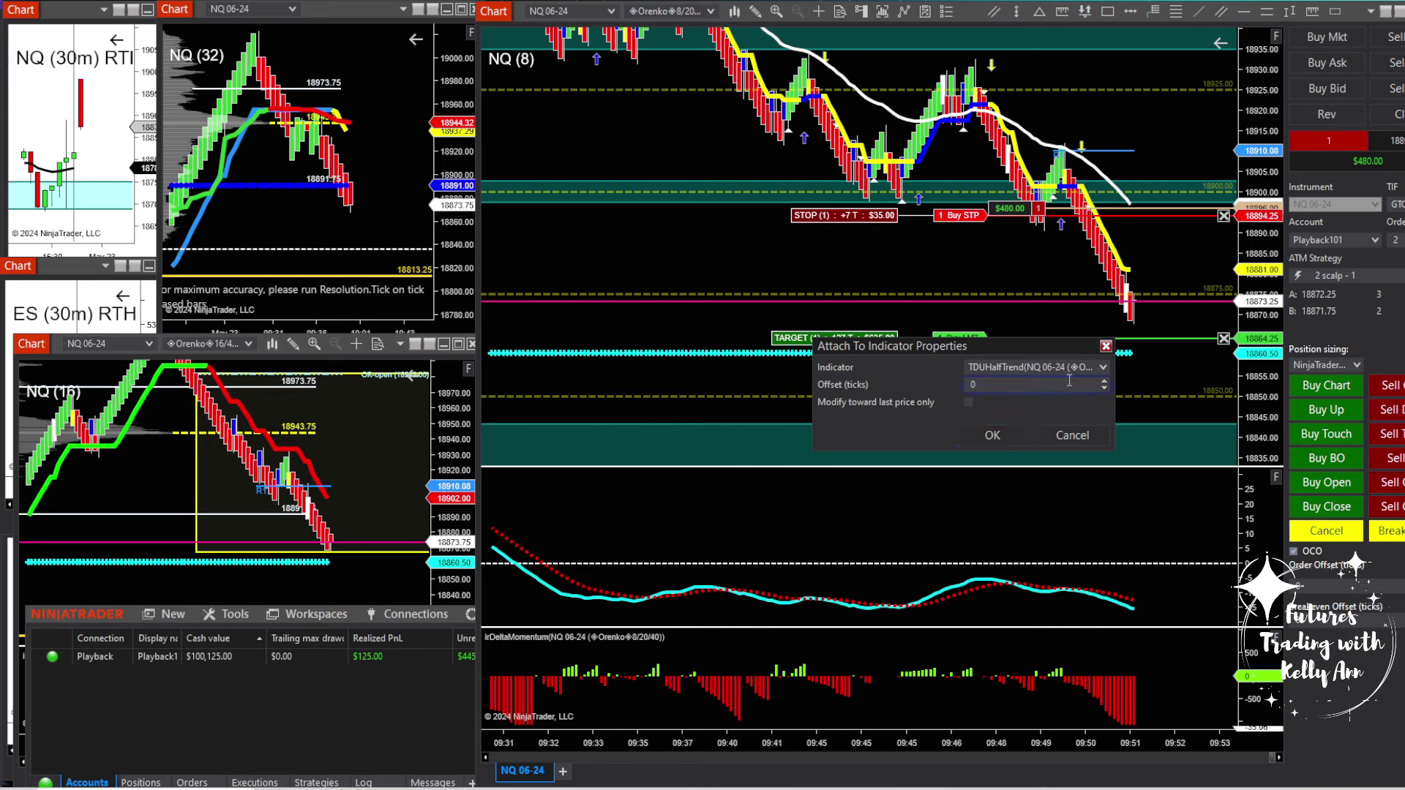
click(1105, 387)
click(1106, 387)
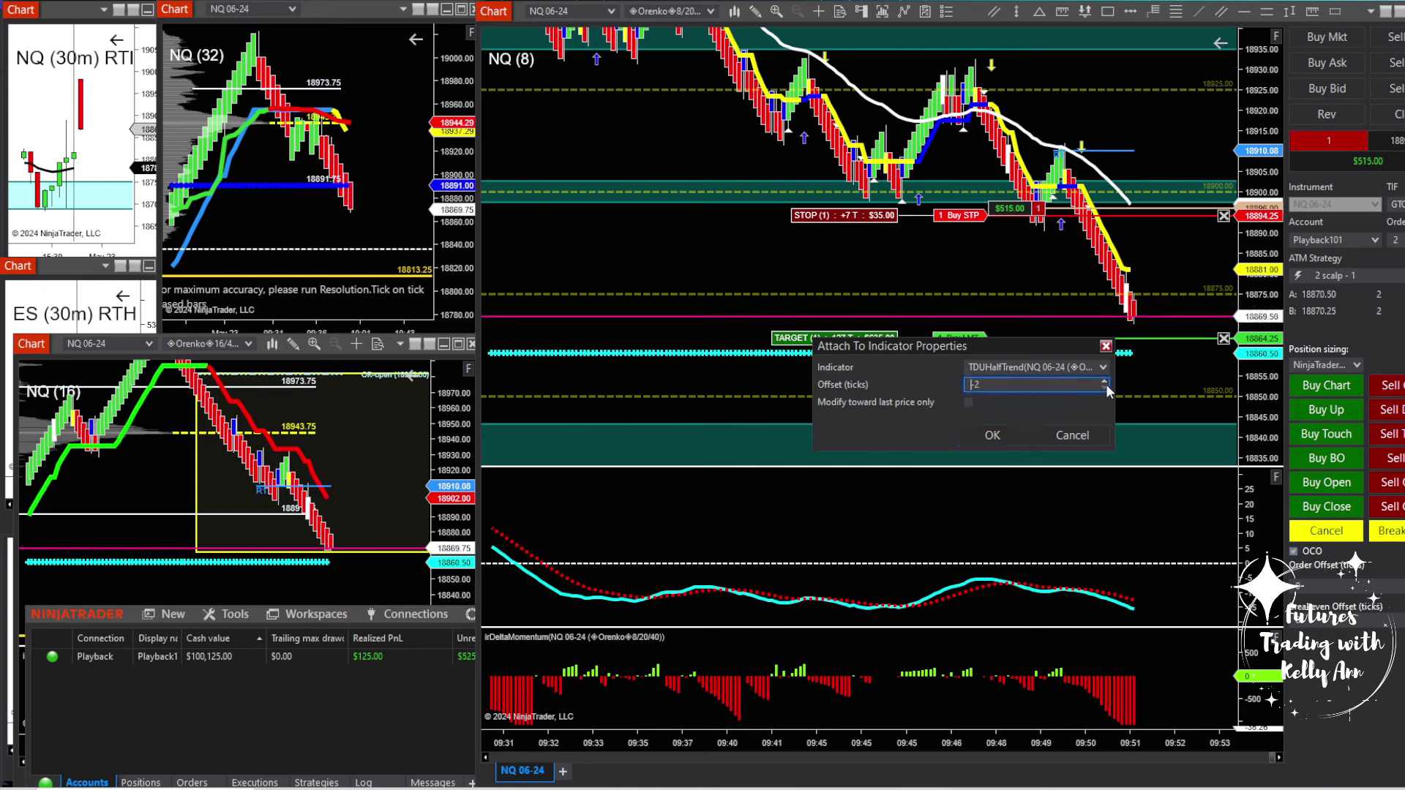
click(1021, 433)
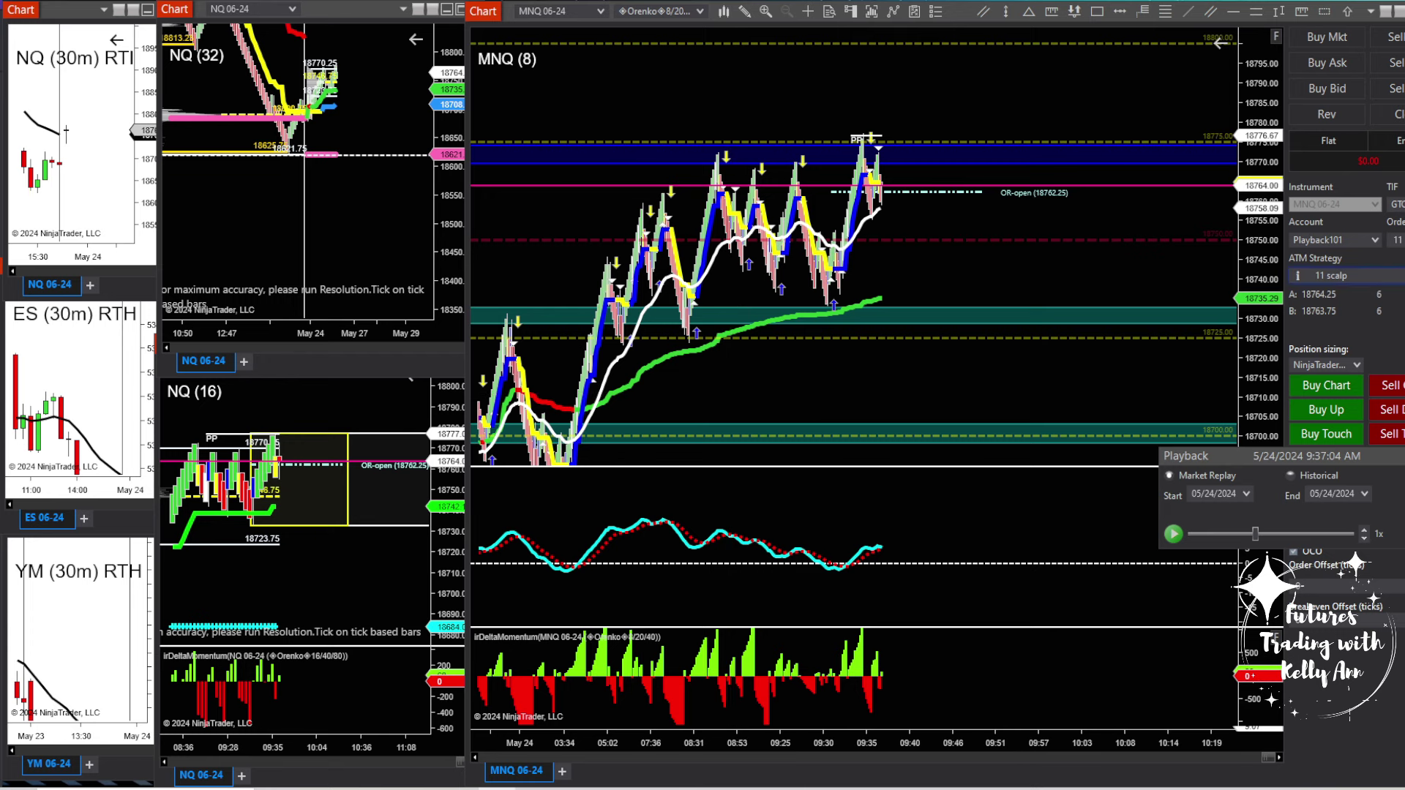
Open the parameters of the 11 scalp ATM strategy used on the MNQ (8) chart.
click(1298, 276)
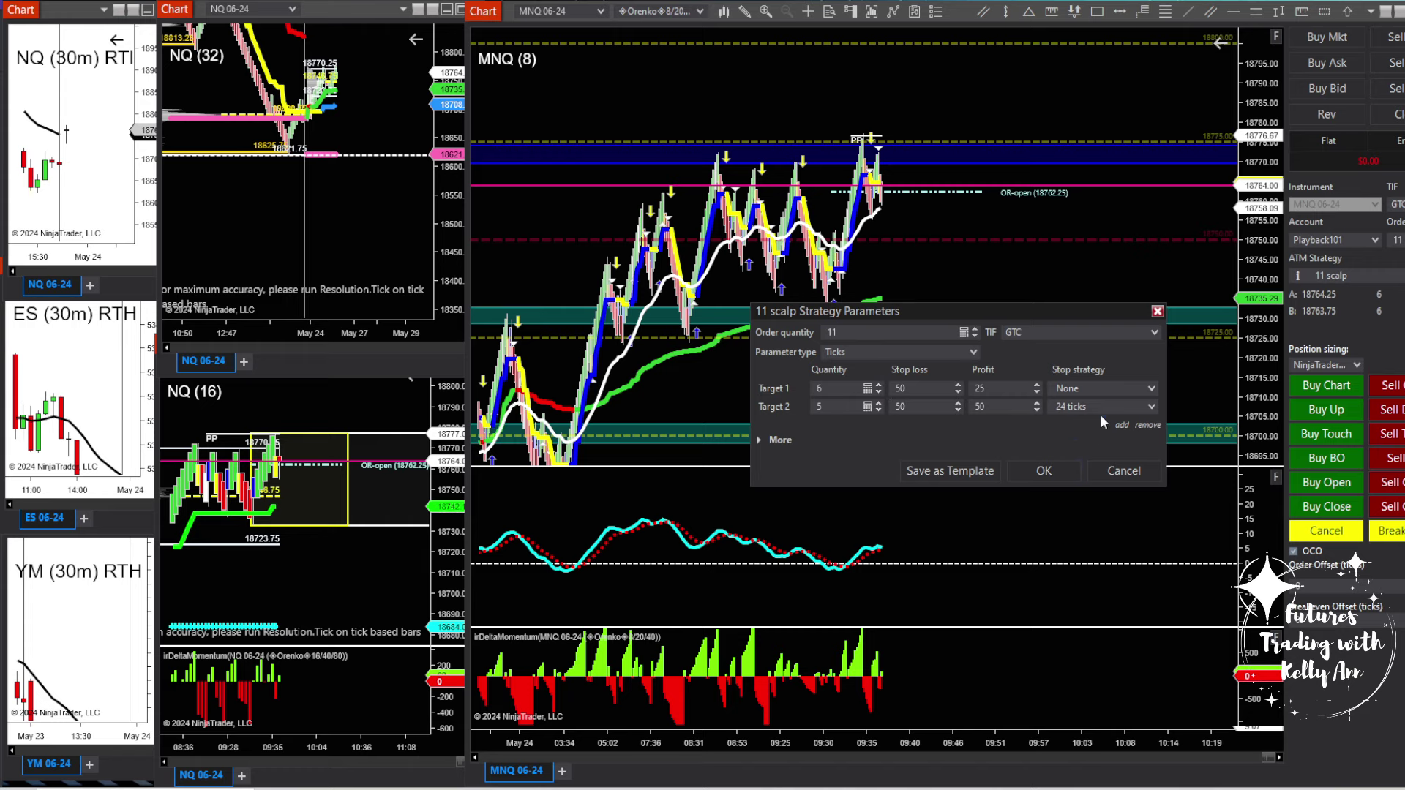
Close the 11 scalp strategy parameters and examine the levels and price swings from the prior session through the open on the MNQ (8) chart.
click(1157, 313)
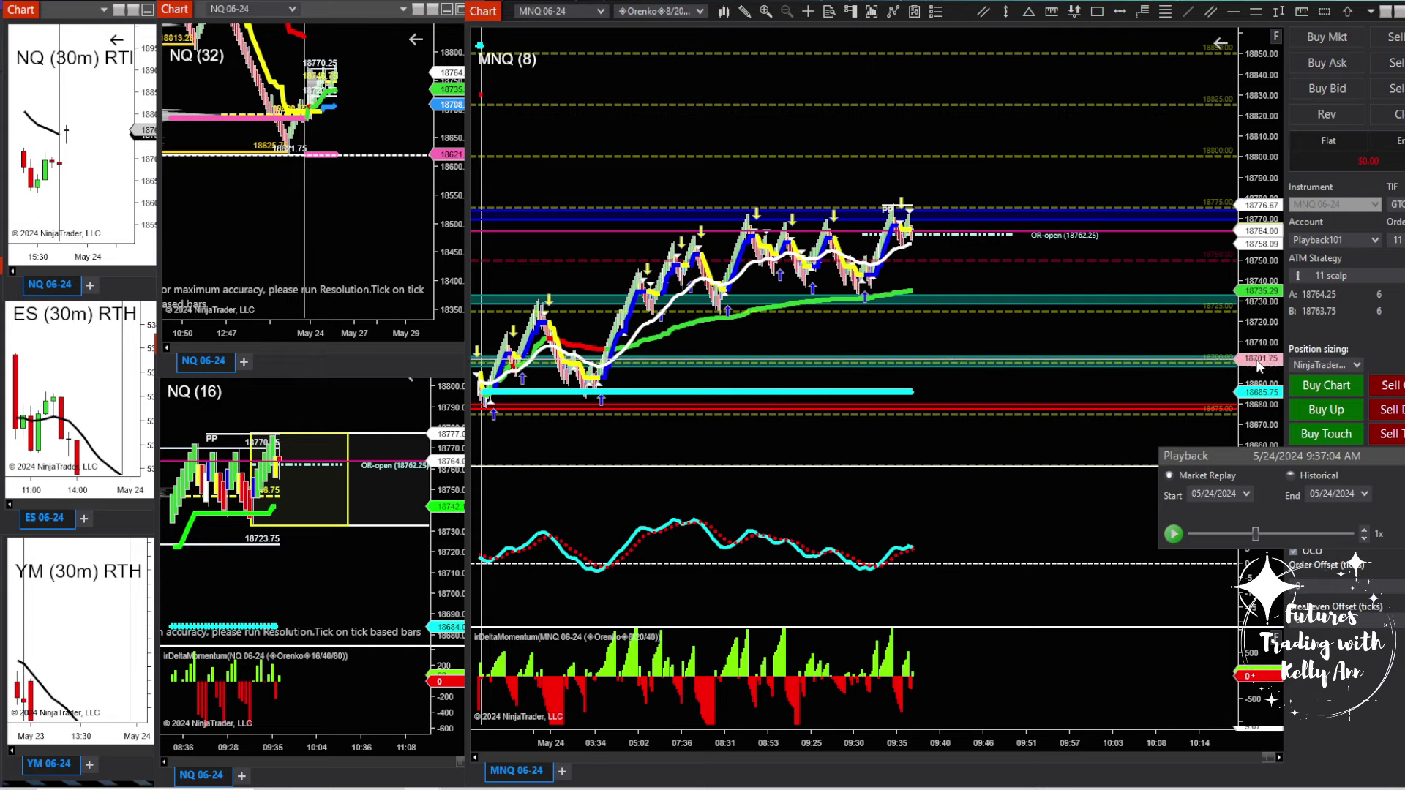
drag(1257, 361, 1257, 307)
drag(1067, 379, 999, 308)
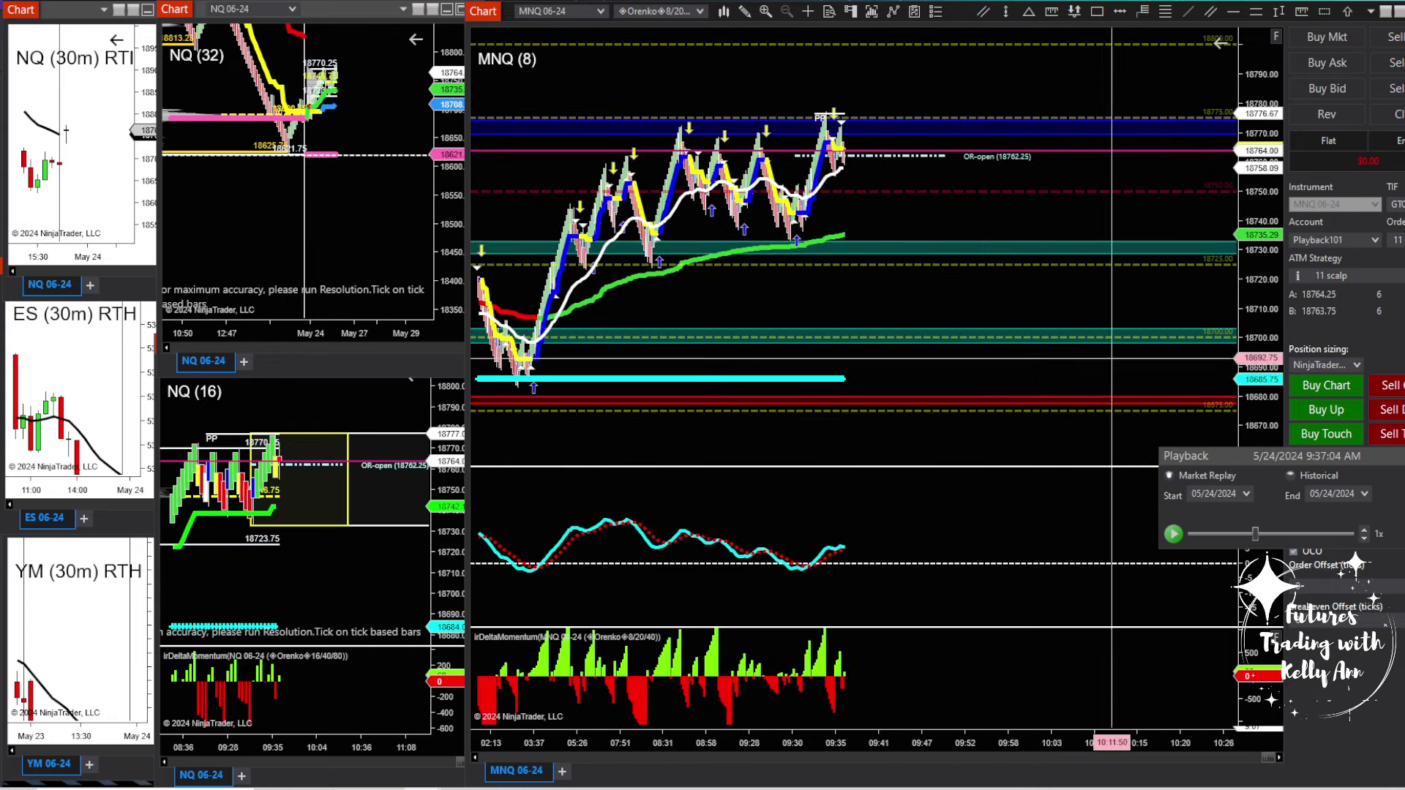
drag(798, 749, 931, 734)
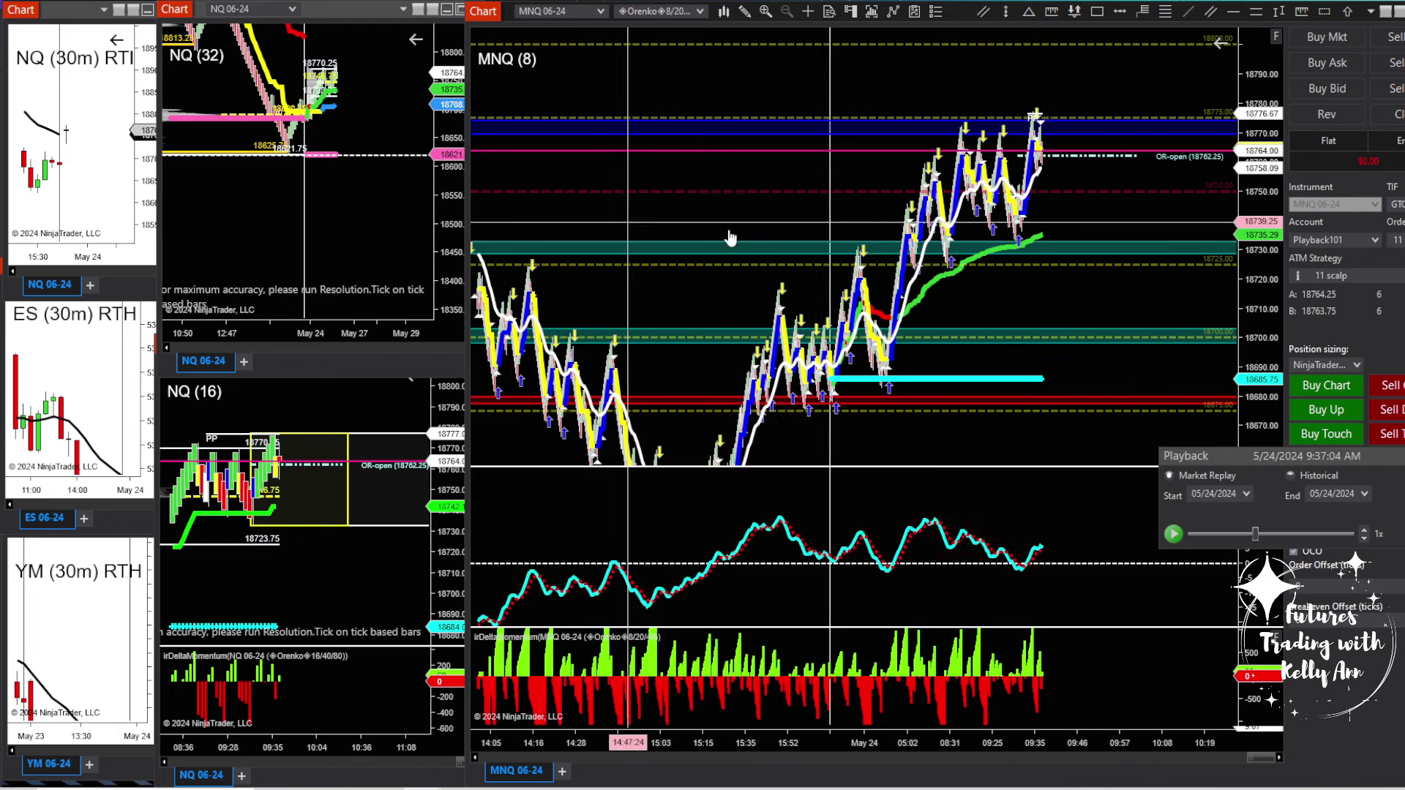
mouse_move(730, 238)
mouse_down()
mouse_move(1163, 224)
mouse_move(553, 254)
mouse_move(739, 256)
mouse_up()
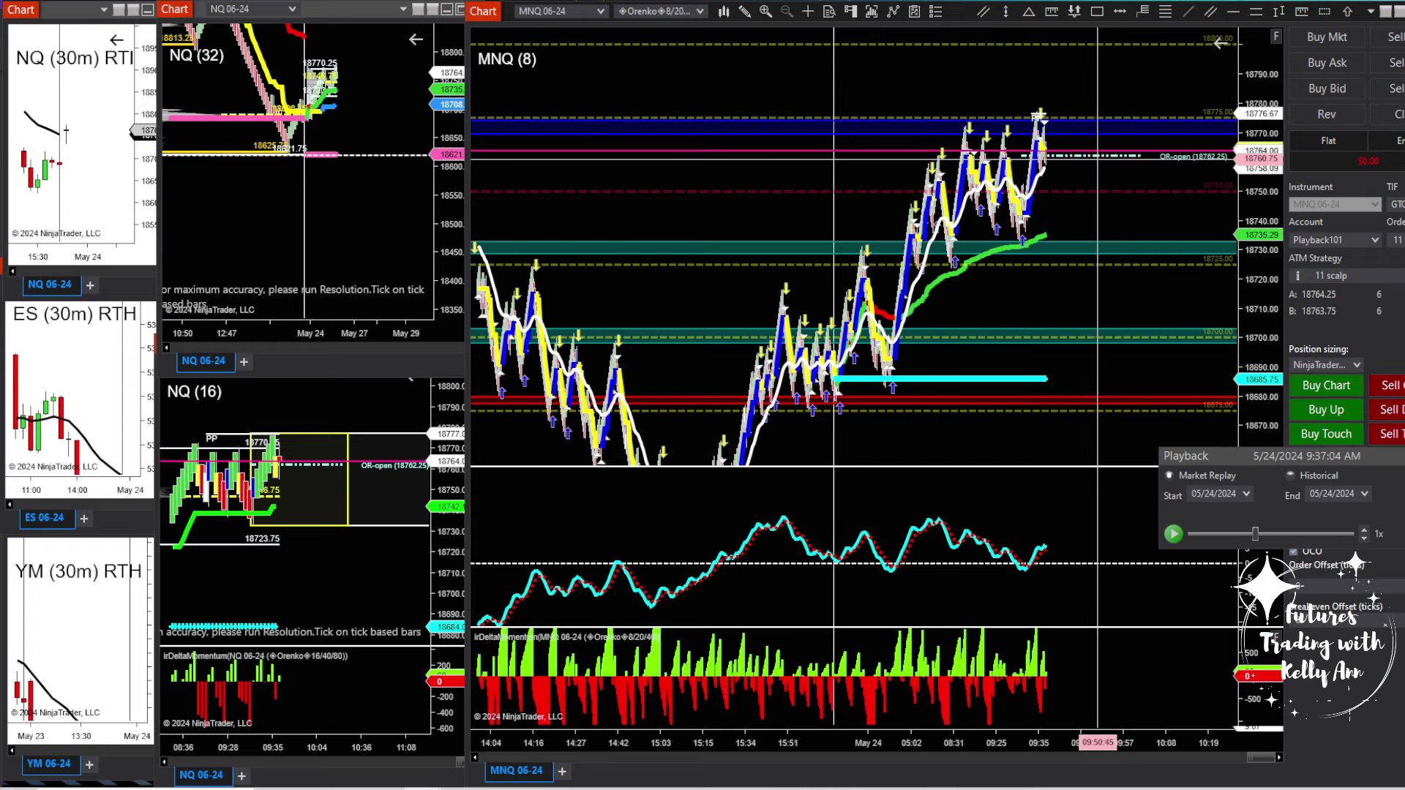
scroll(923, 728, down, 3)
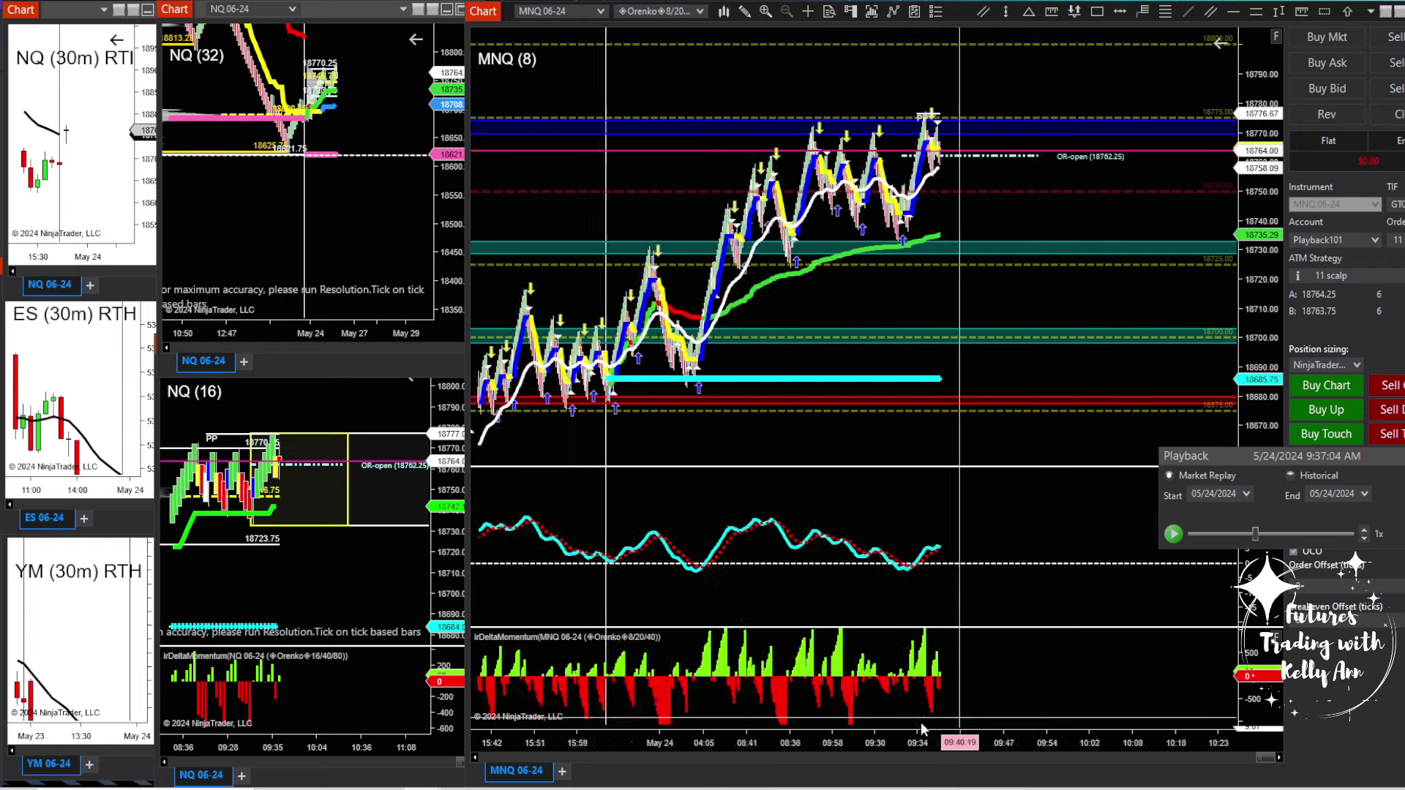
scroll(923, 728, down, 4)
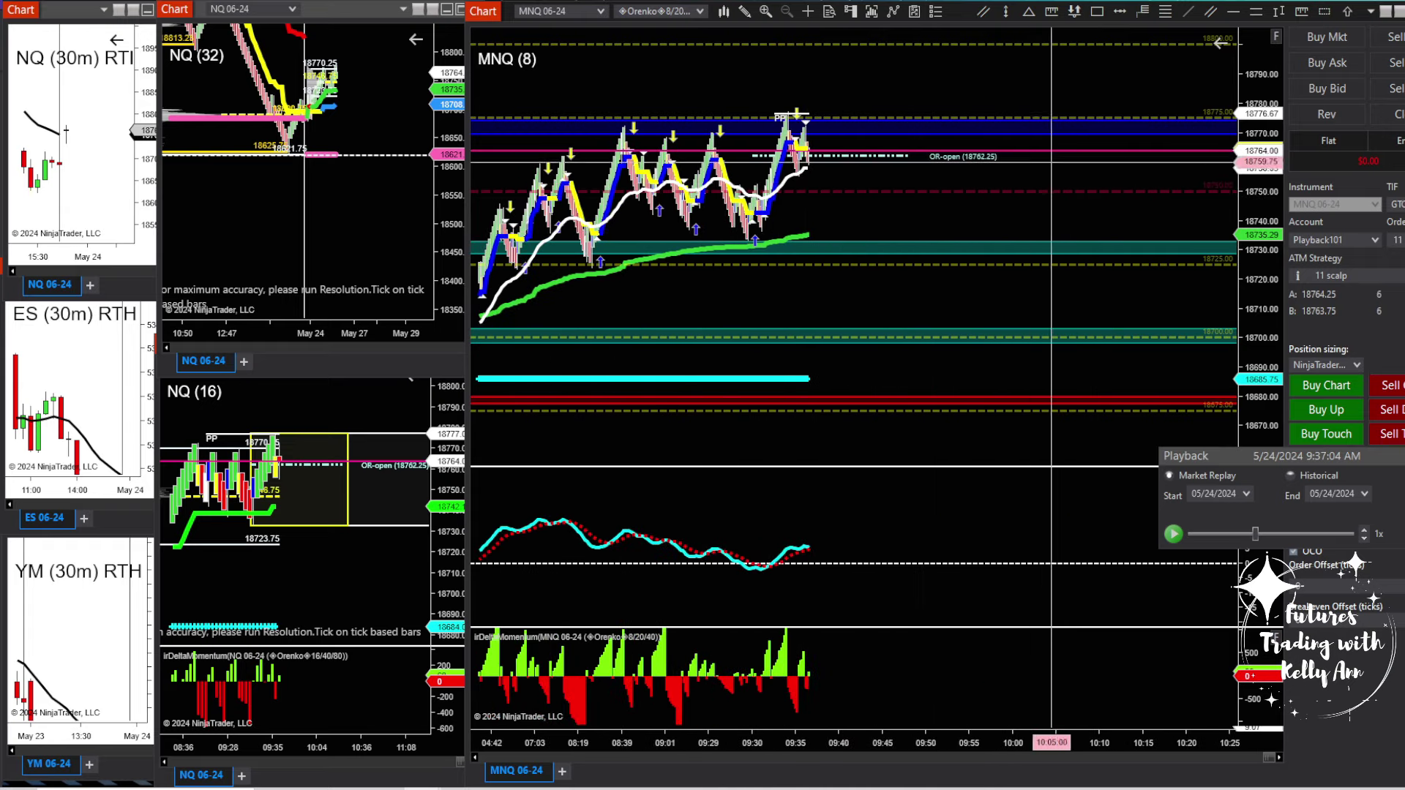
drag(1170, 187, 1201, 212)
drag(1262, 276, 1260, 204)
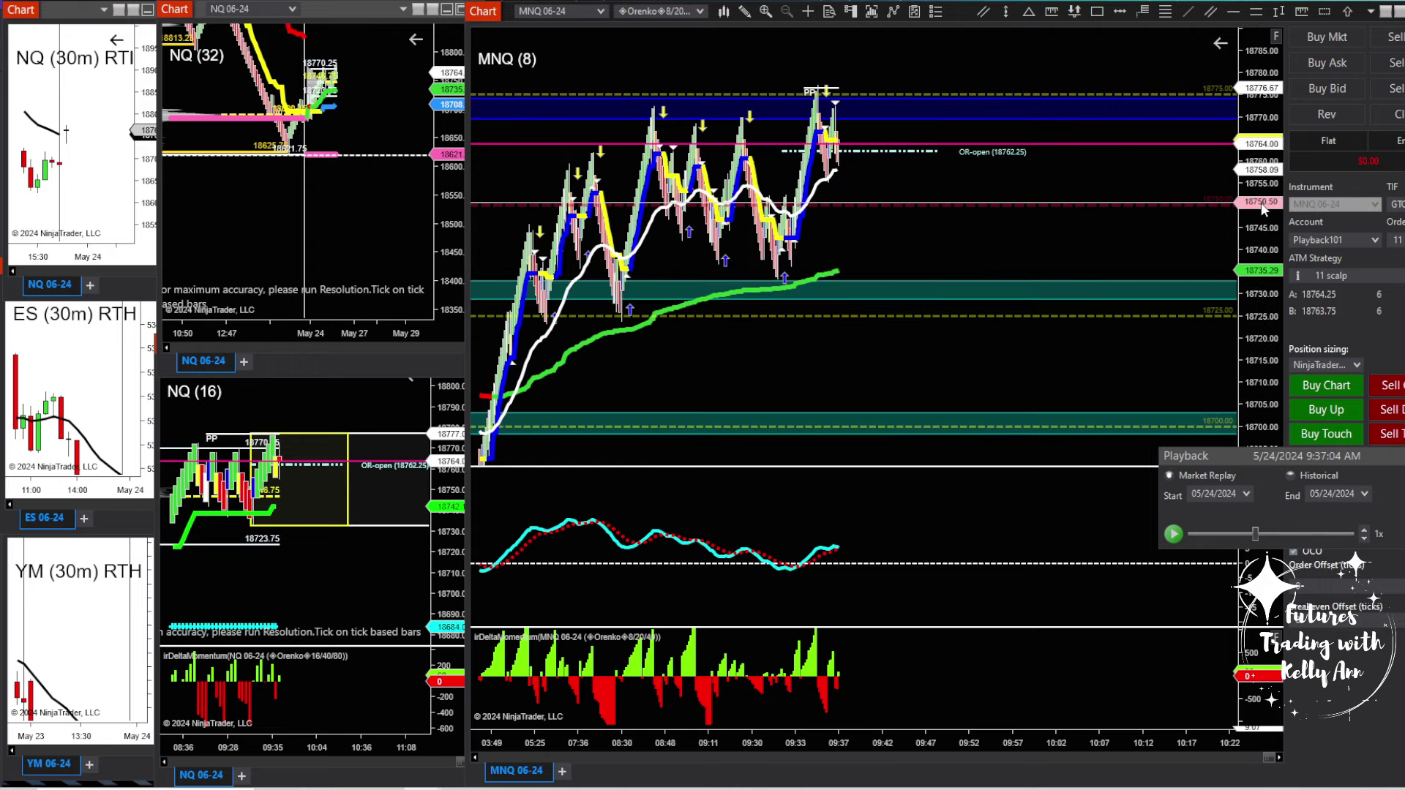
ctrl+drag(1053, 243, 1233, 258)
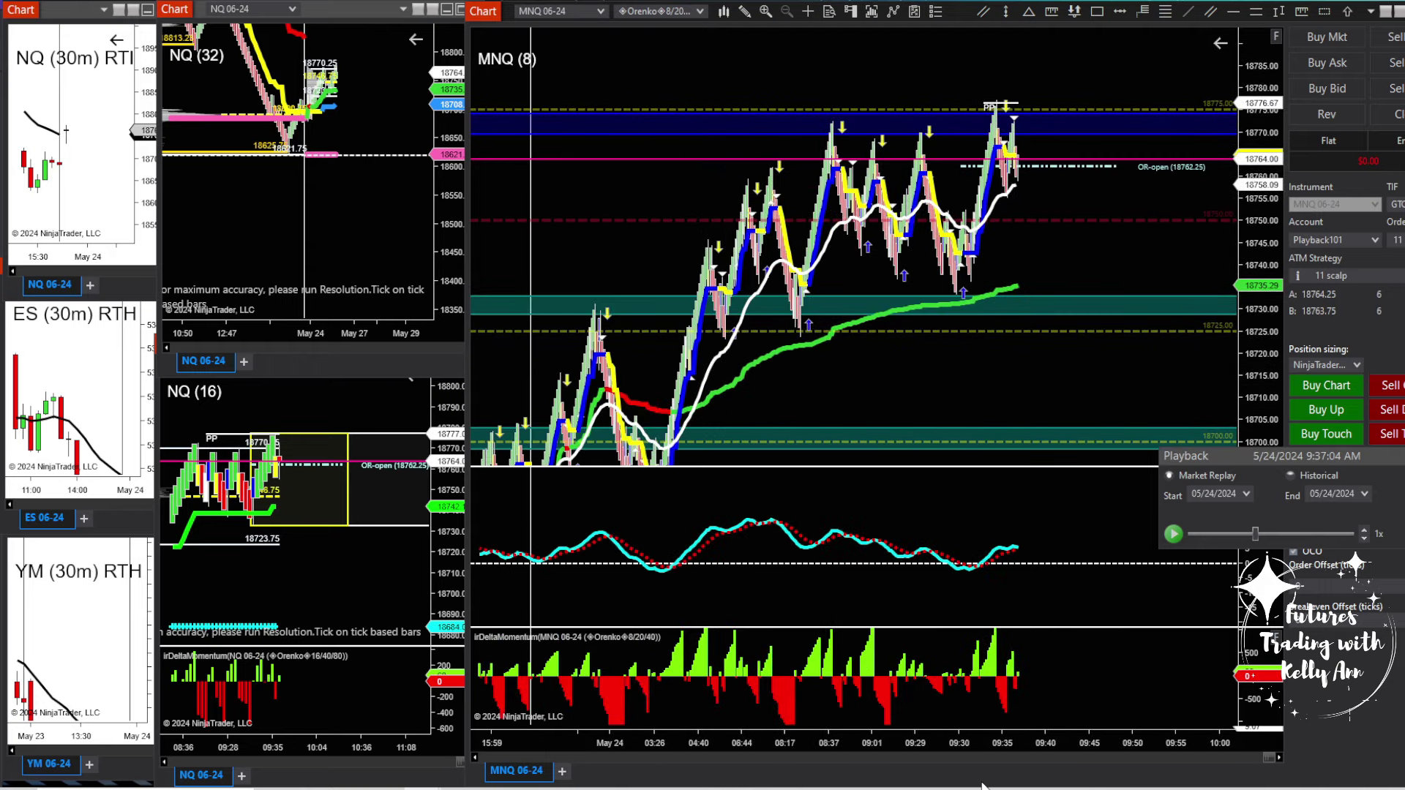
scroll(980, 439, down, 4)
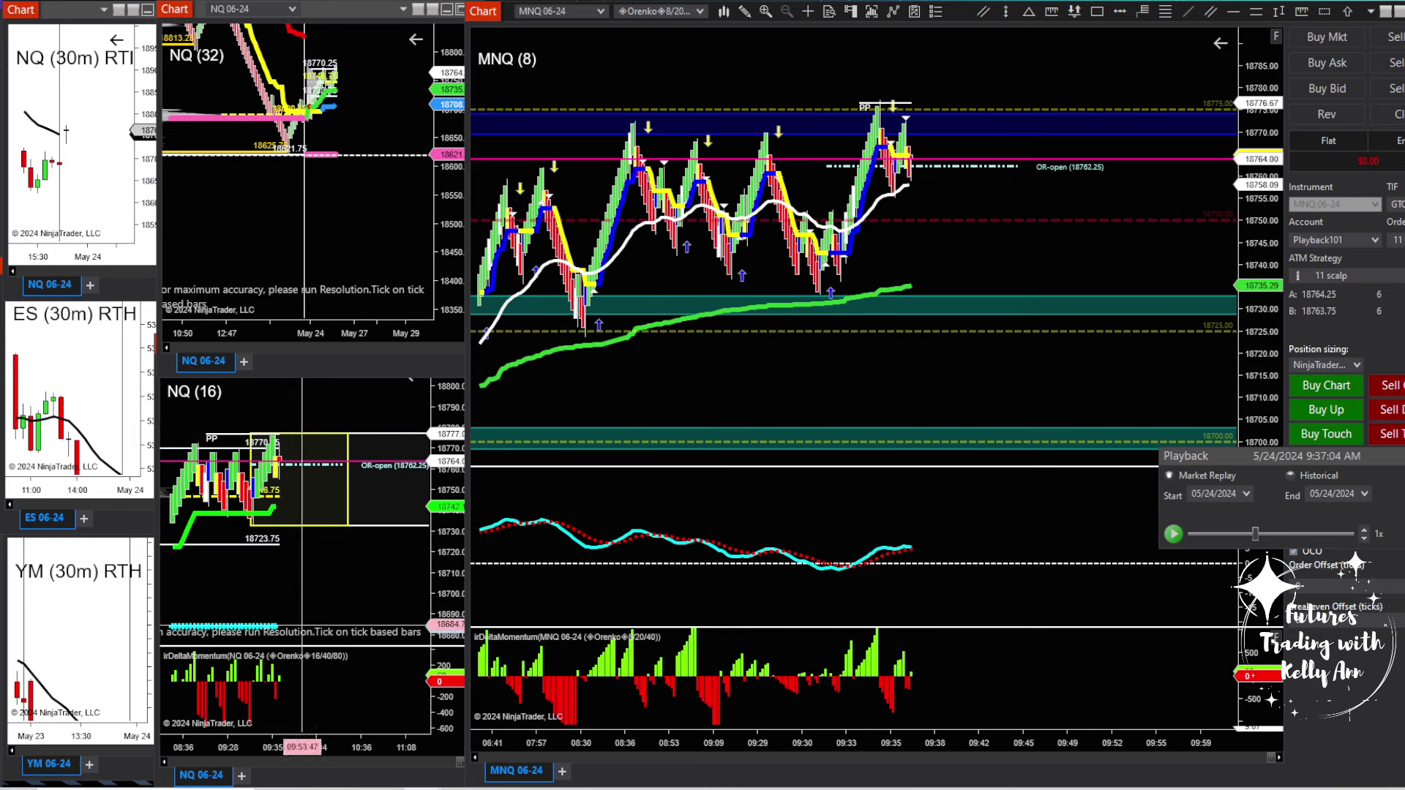
Compare the recent price swings and nearby levels on the NQ (16), NQ (32) and MNQ (8) charts.
drag(269, 593, 298, 616)
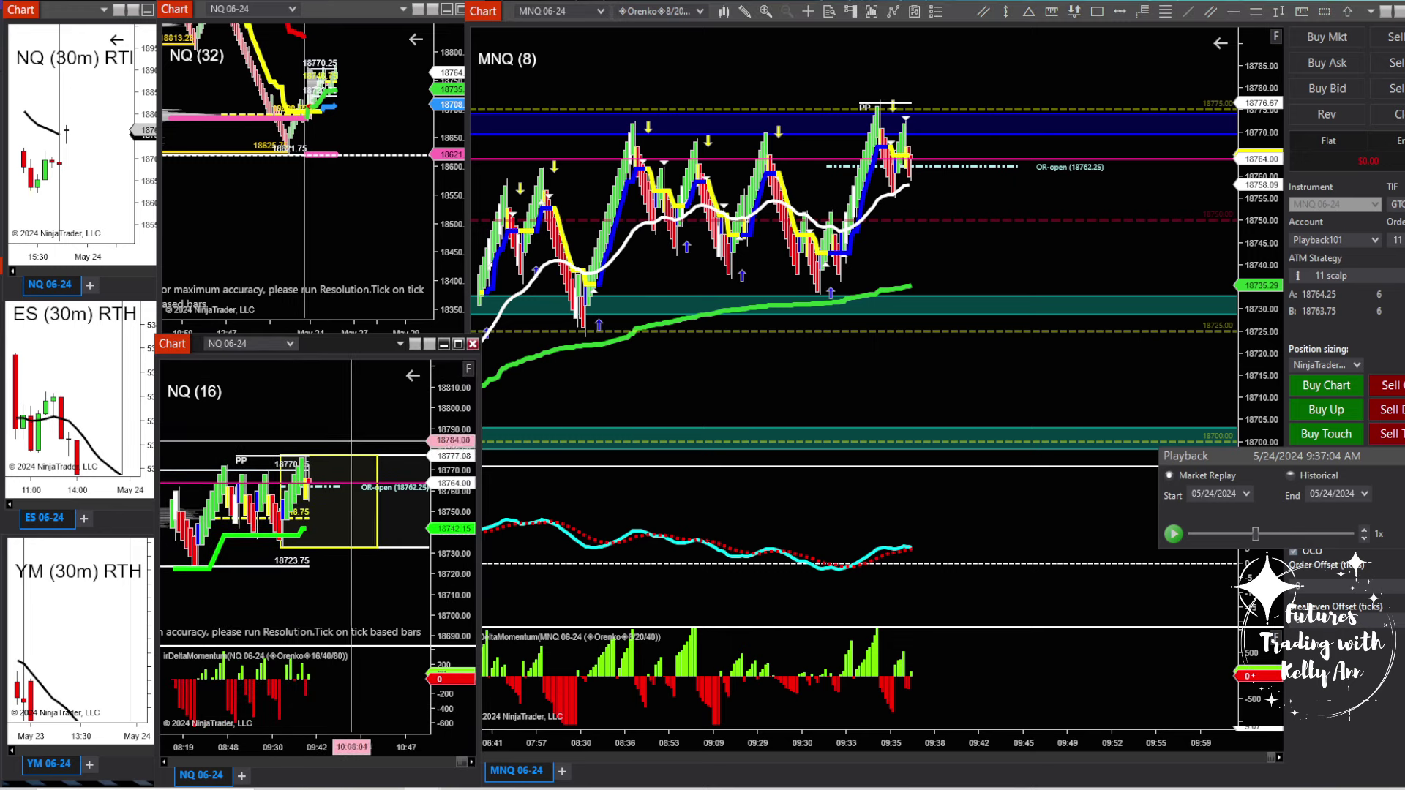
drag(366, 421, 322, 434)
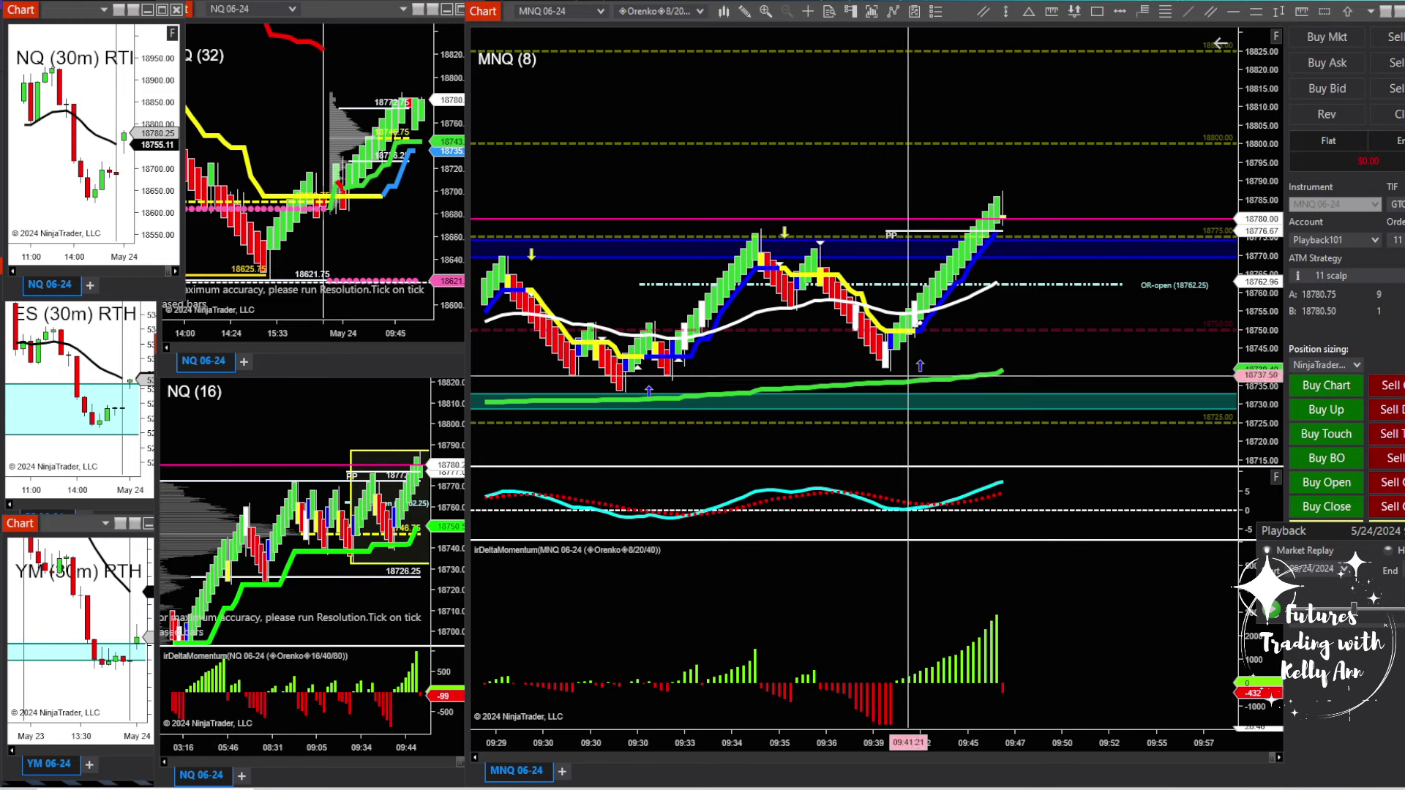
drag(630, 743, 681, 742)
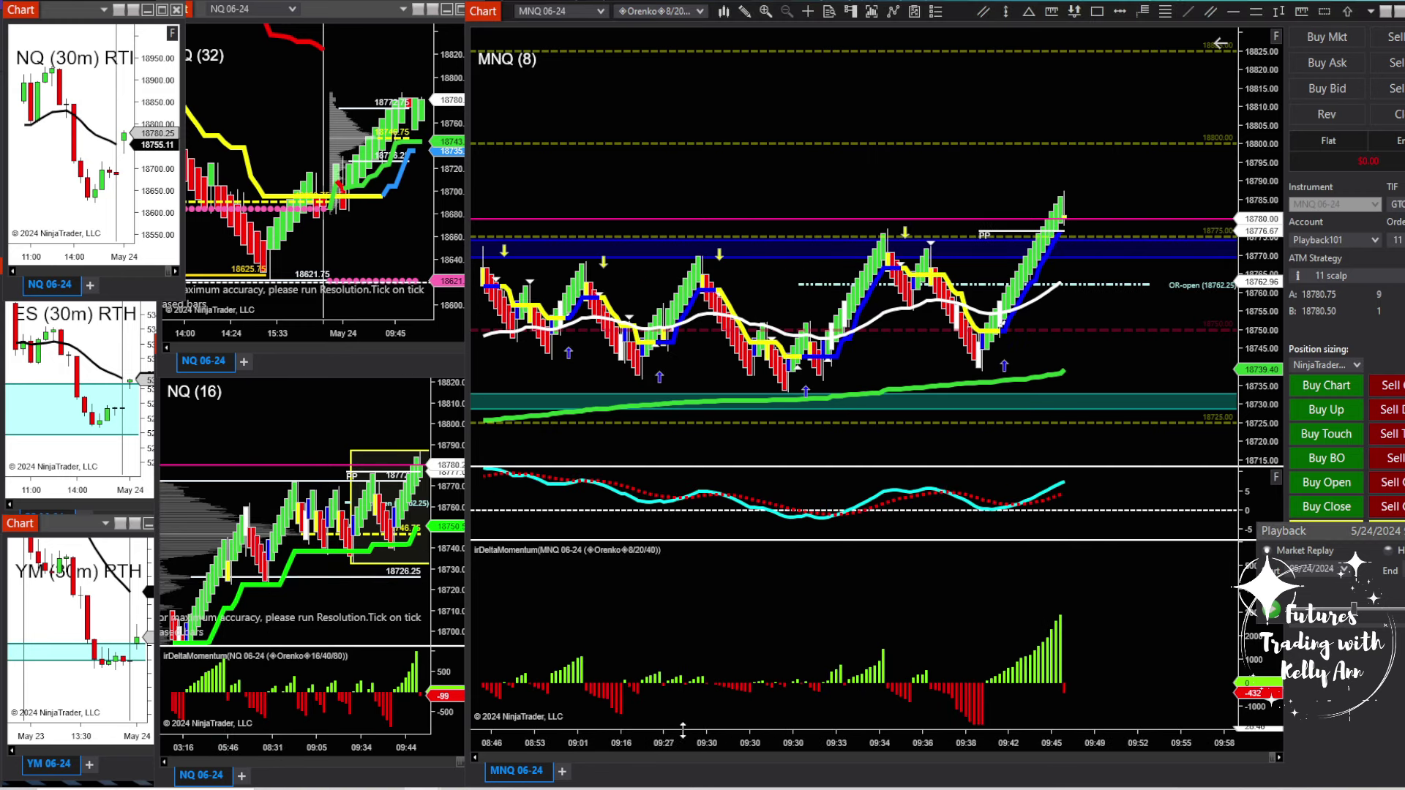
drag(376, 57, 310, 90)
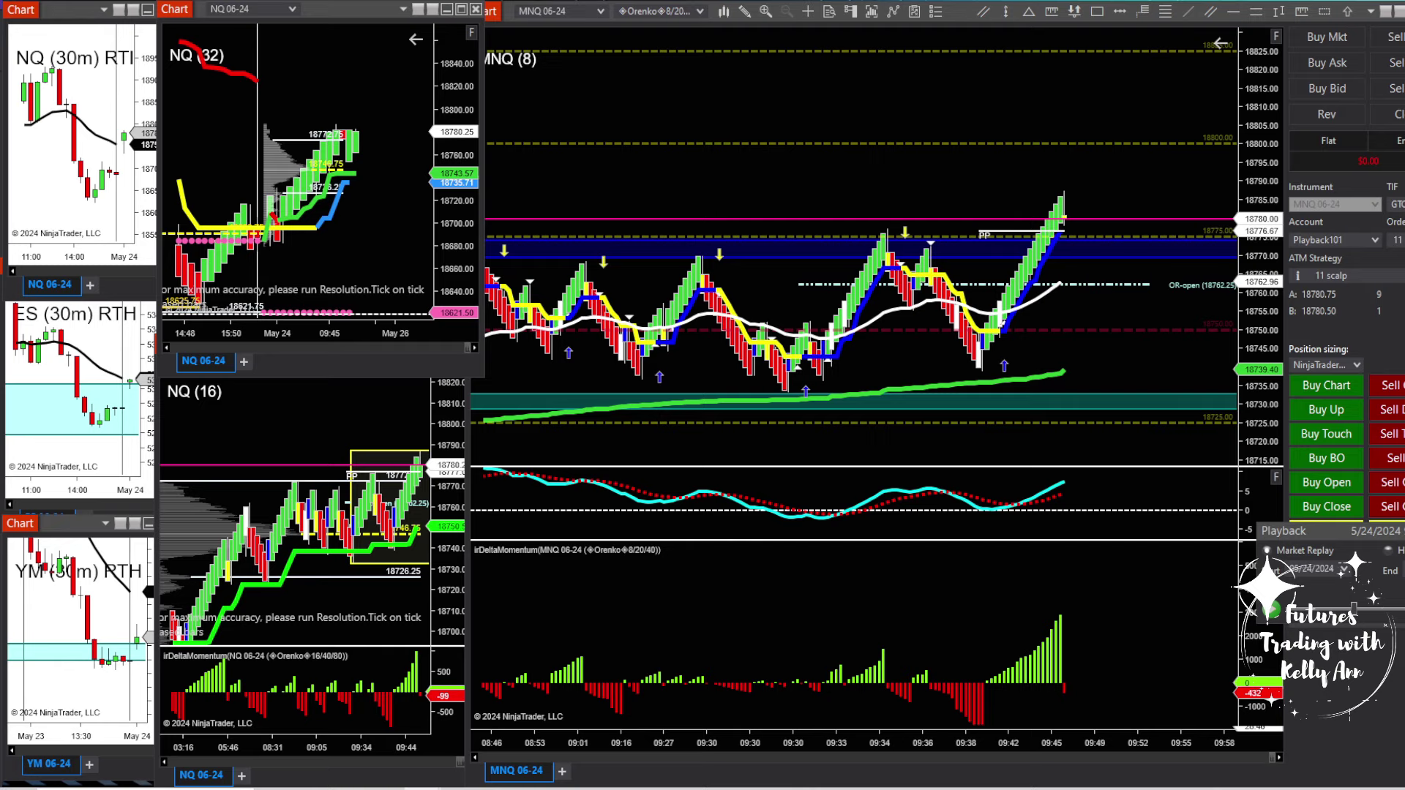
mouse_move(1404, 453)
mouse_down()
mouse_move(404, 445)
mouse_move(536, 432)
mouse_move(1404, 439)
mouse_up()
click(1157, 169)
drag(1157, 169, 1097, 194)
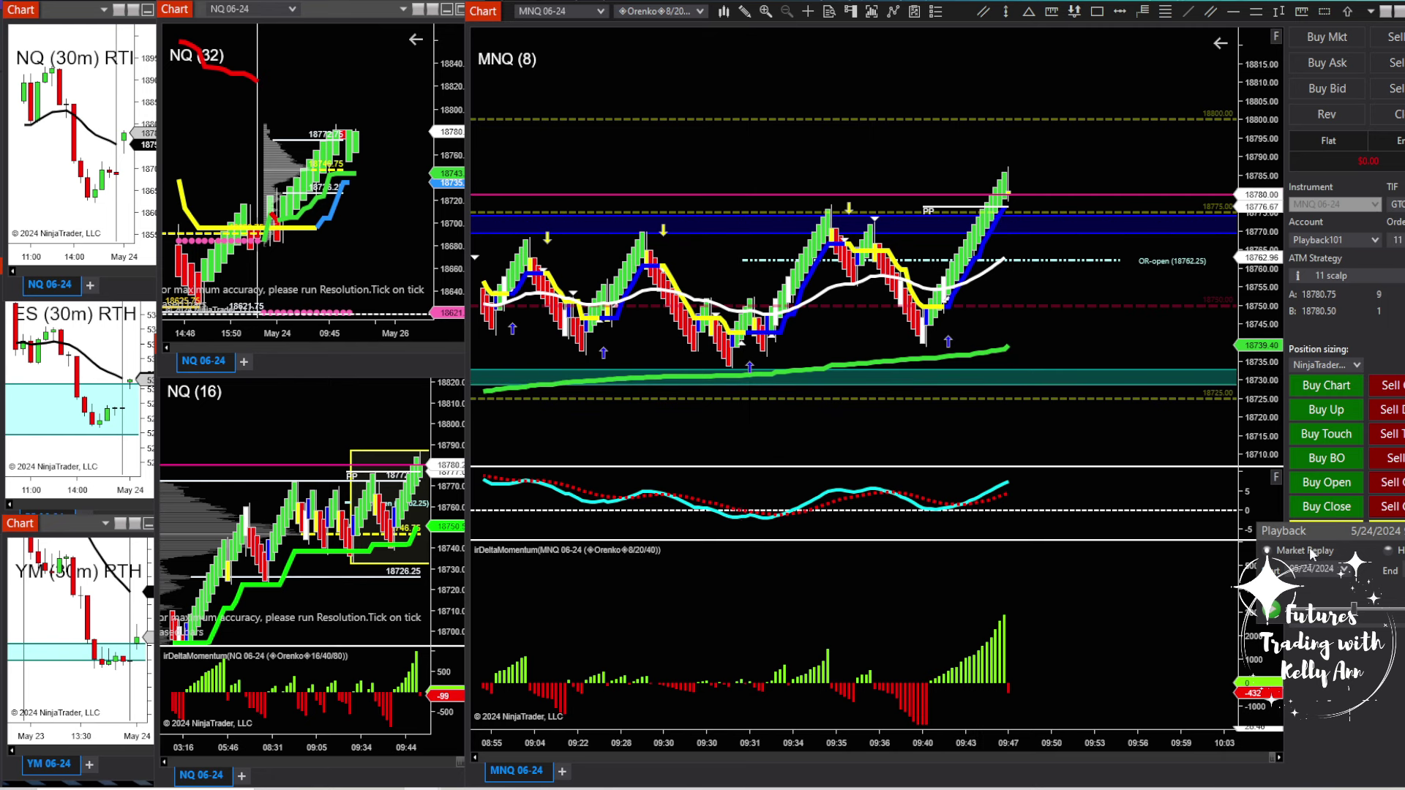
Shift the Playback window over the MNQ (8) chart's lower panel, run the market replay briefly and pause it at 9:47:29 AM.
drag(1329, 532, 1171, 558)
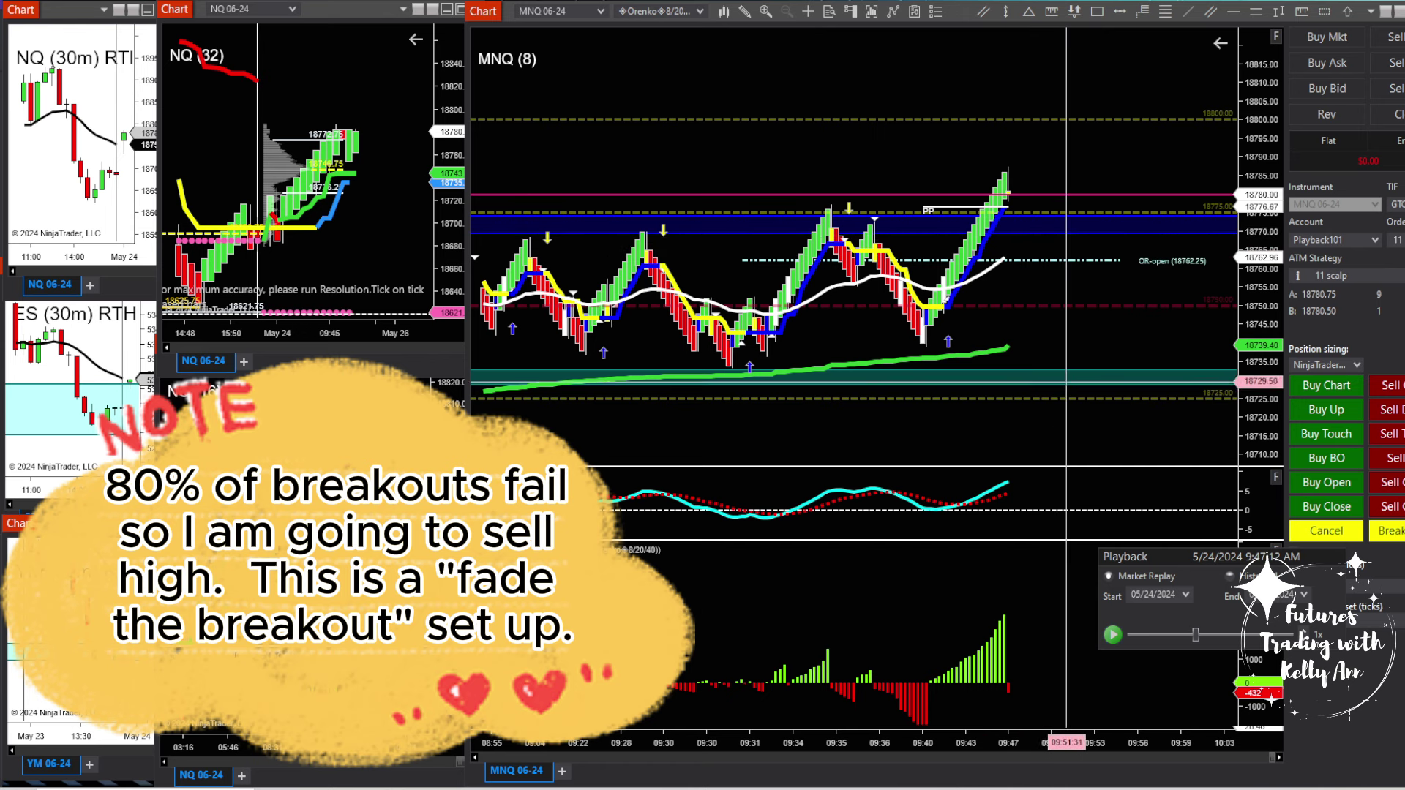
click(1112, 635)
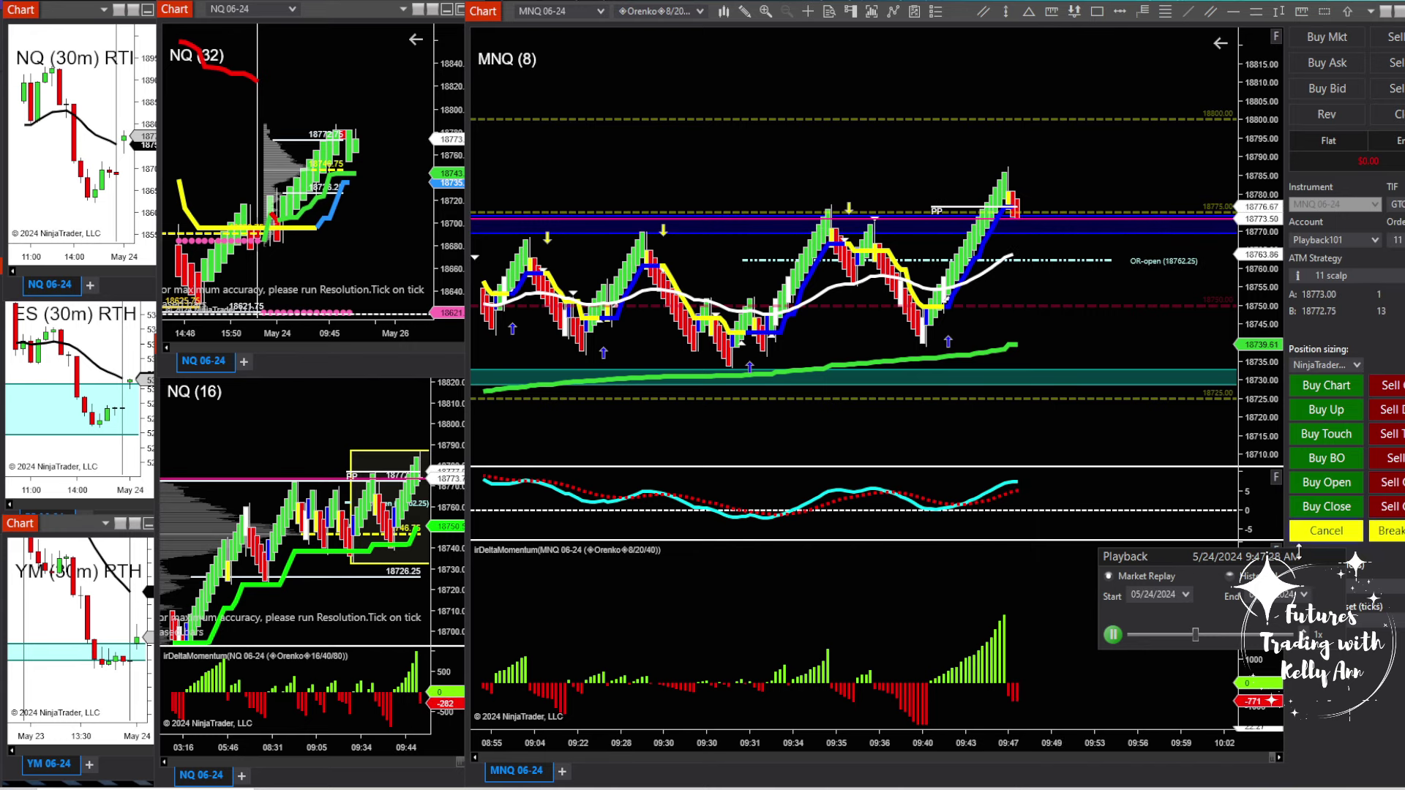
click(1113, 635)
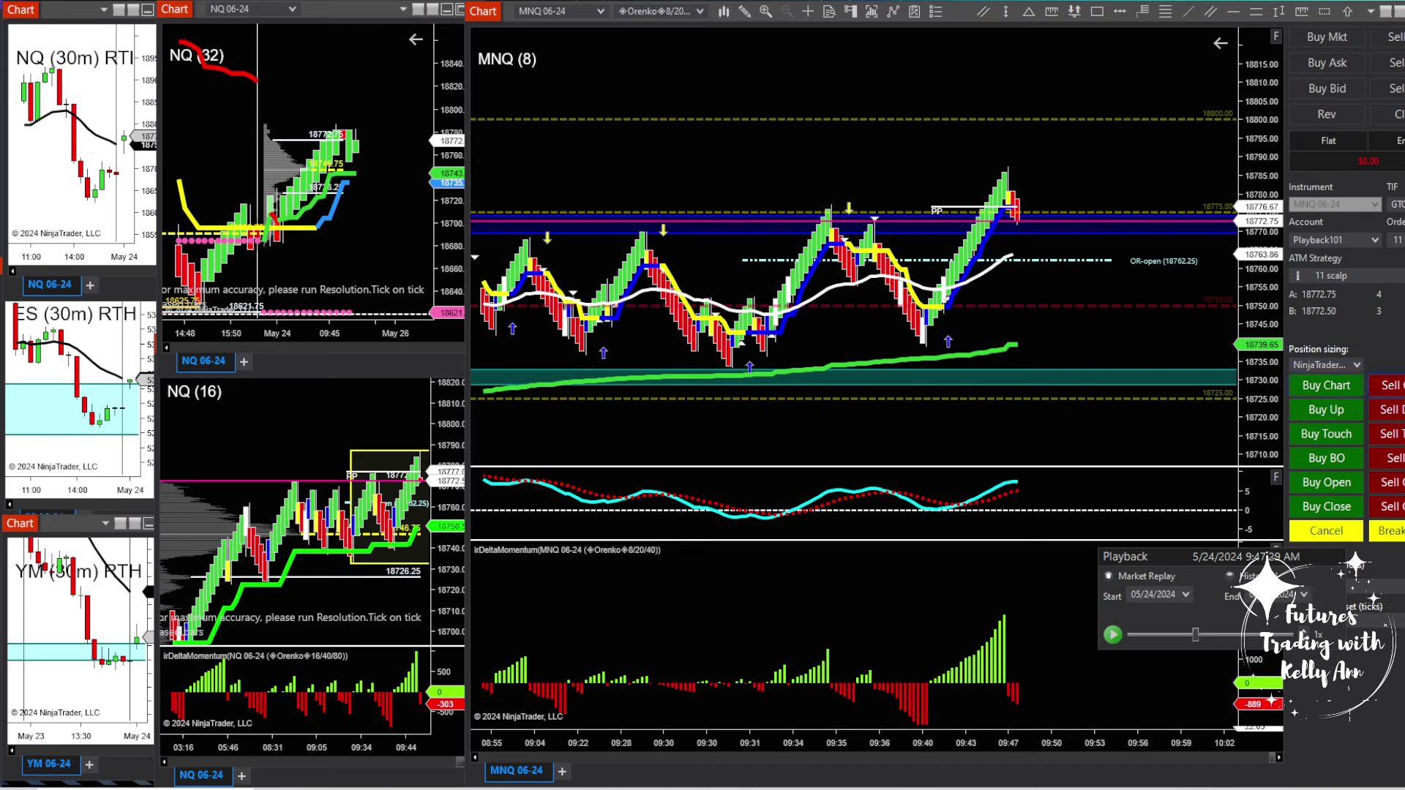
Place an 11-contract sell limit order at 18774.25 on MNQ (8) with the 11 scalp strategy and resume the replay.
click(1399, 388)
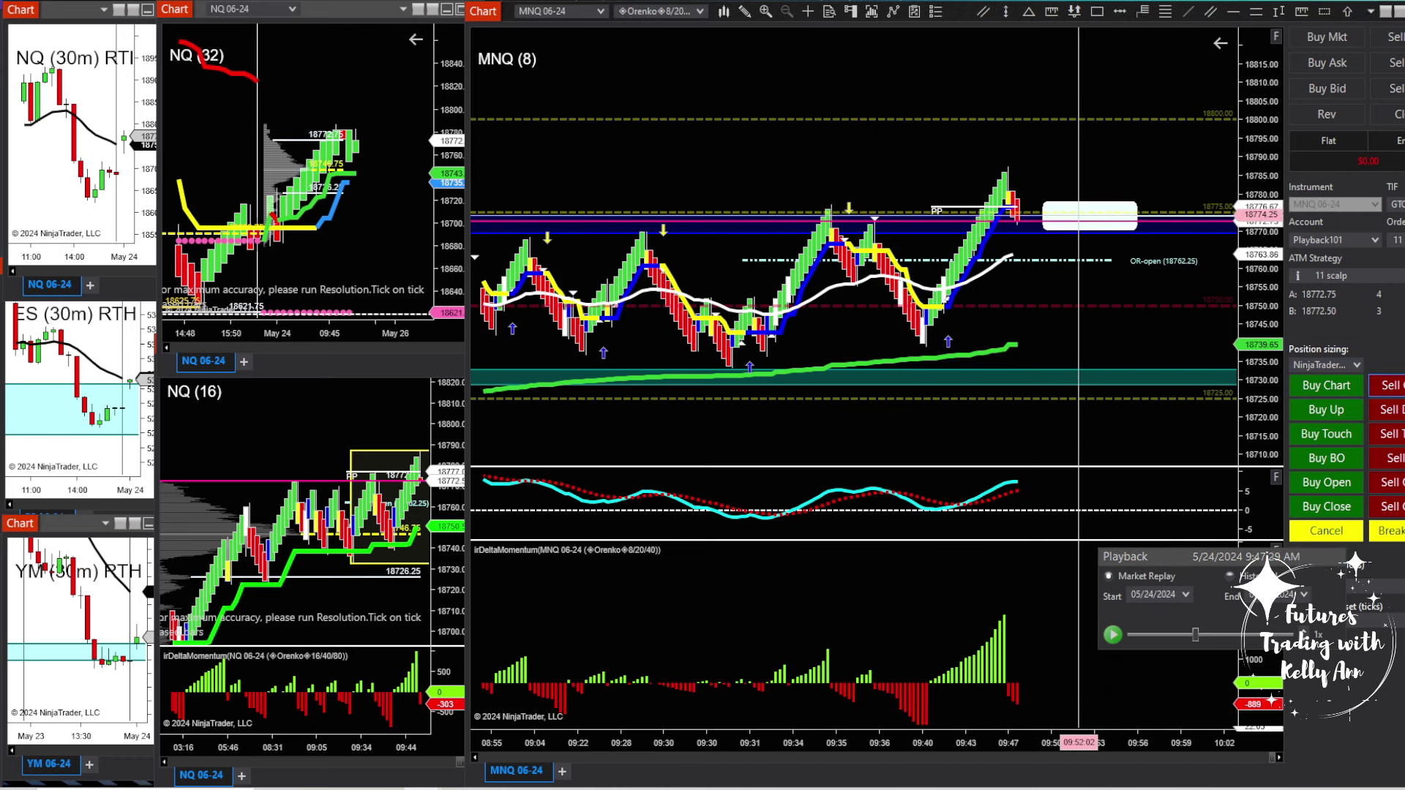
click(1078, 215)
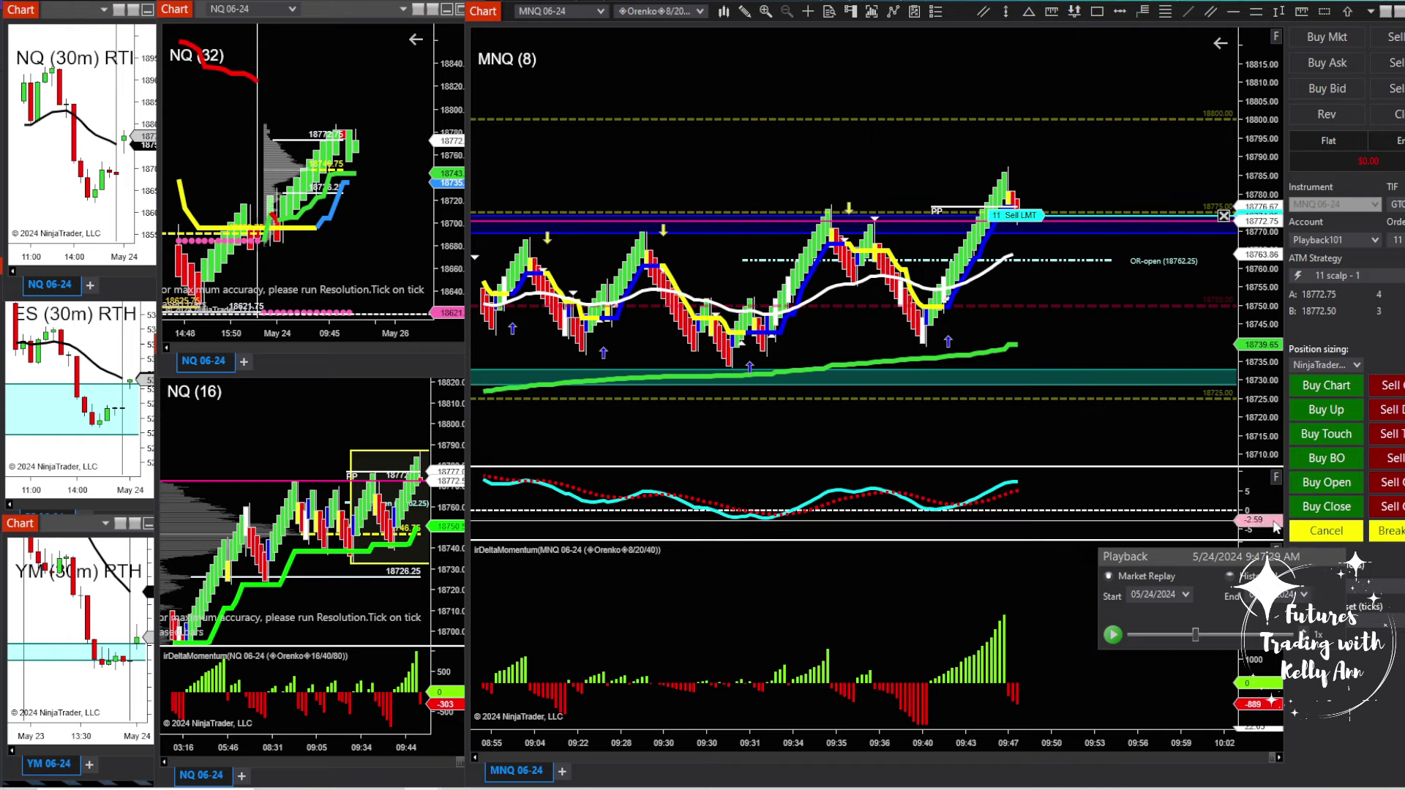
click(1114, 635)
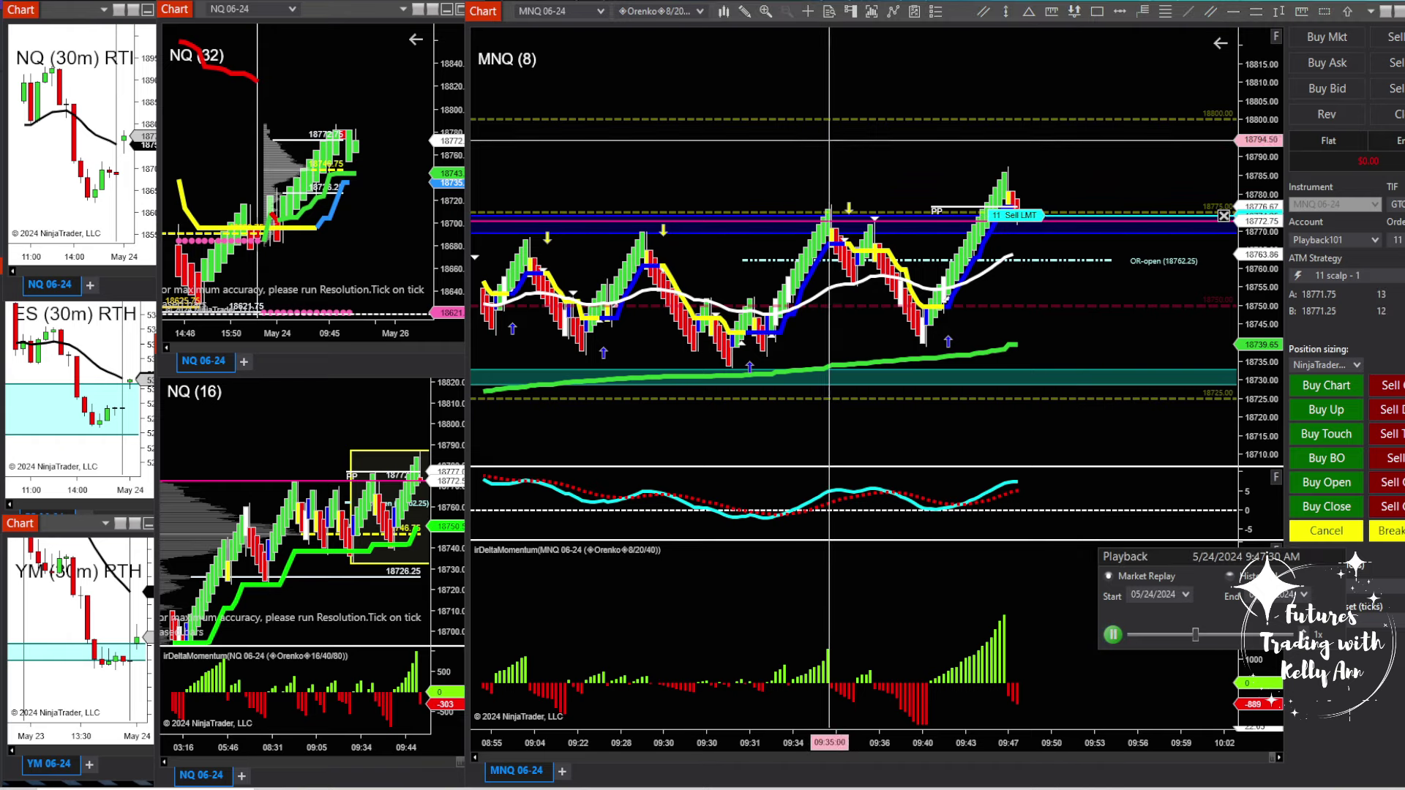
Move the short's stop order to 18813.50 and its second profit target to 18735.75.
scroll(878, 150, up, 3)
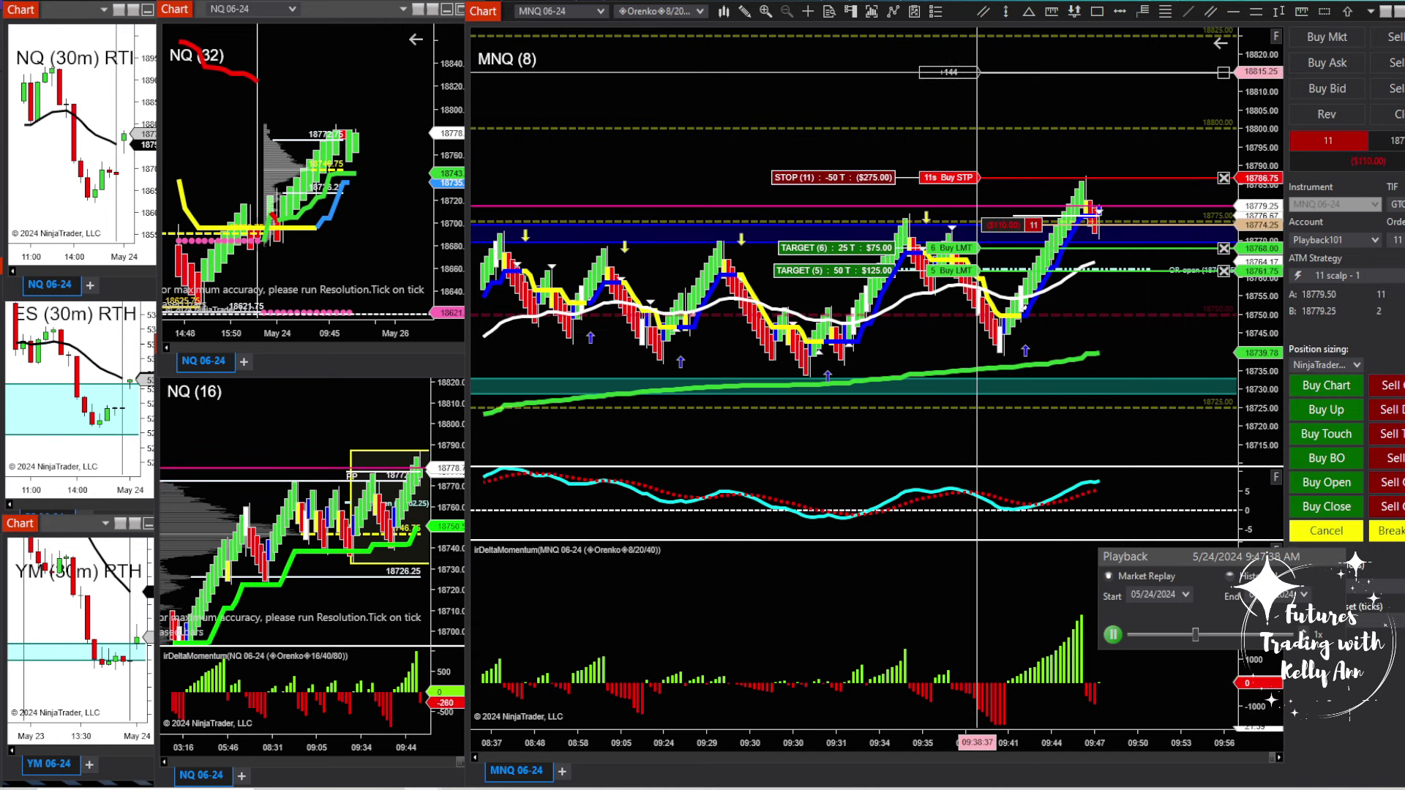
click(977, 76)
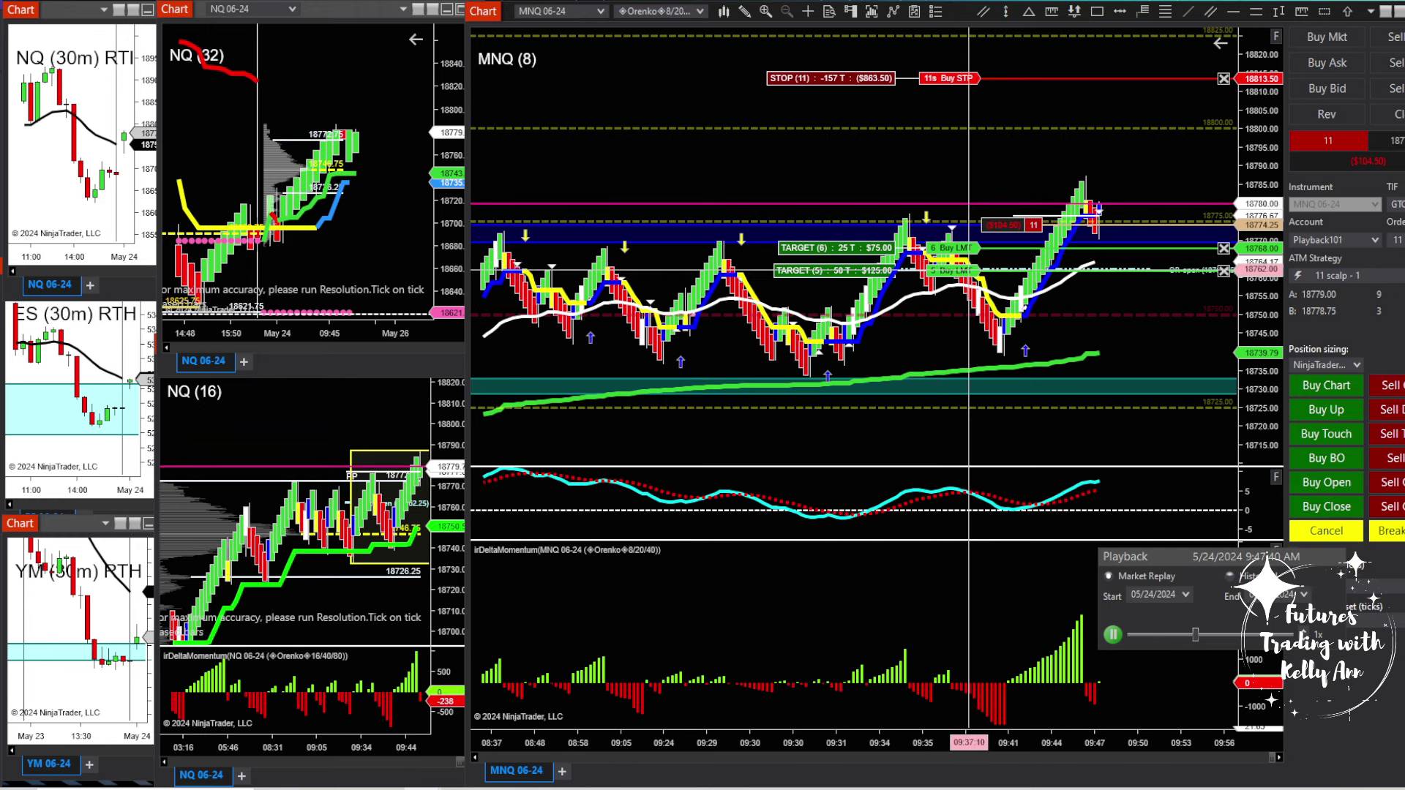
click(966, 367)
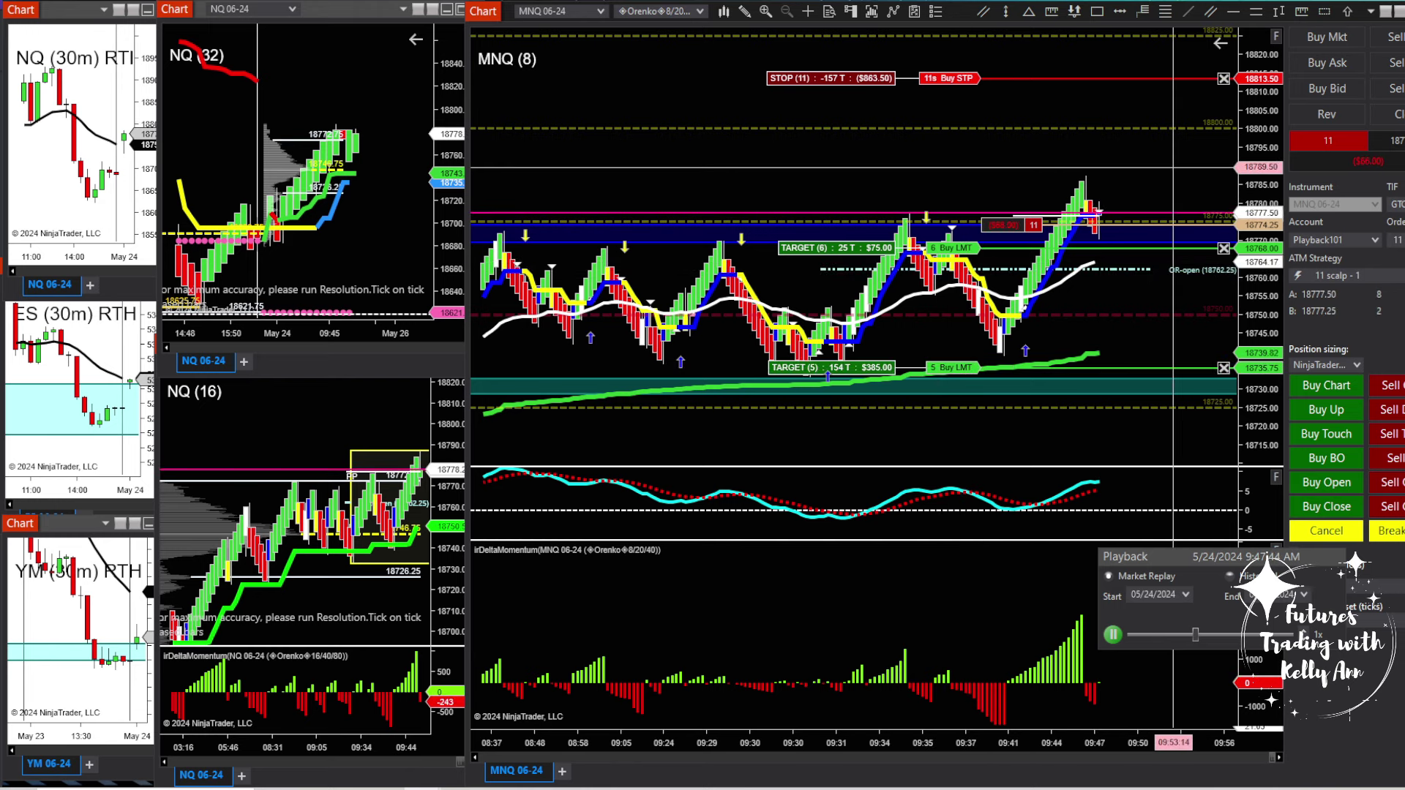
Advance the replay to 9:49:09 AM with a pause at 9:48:29 AM, following the short on the MNQ (8) chart.
drag(1173, 173, 918, 161)
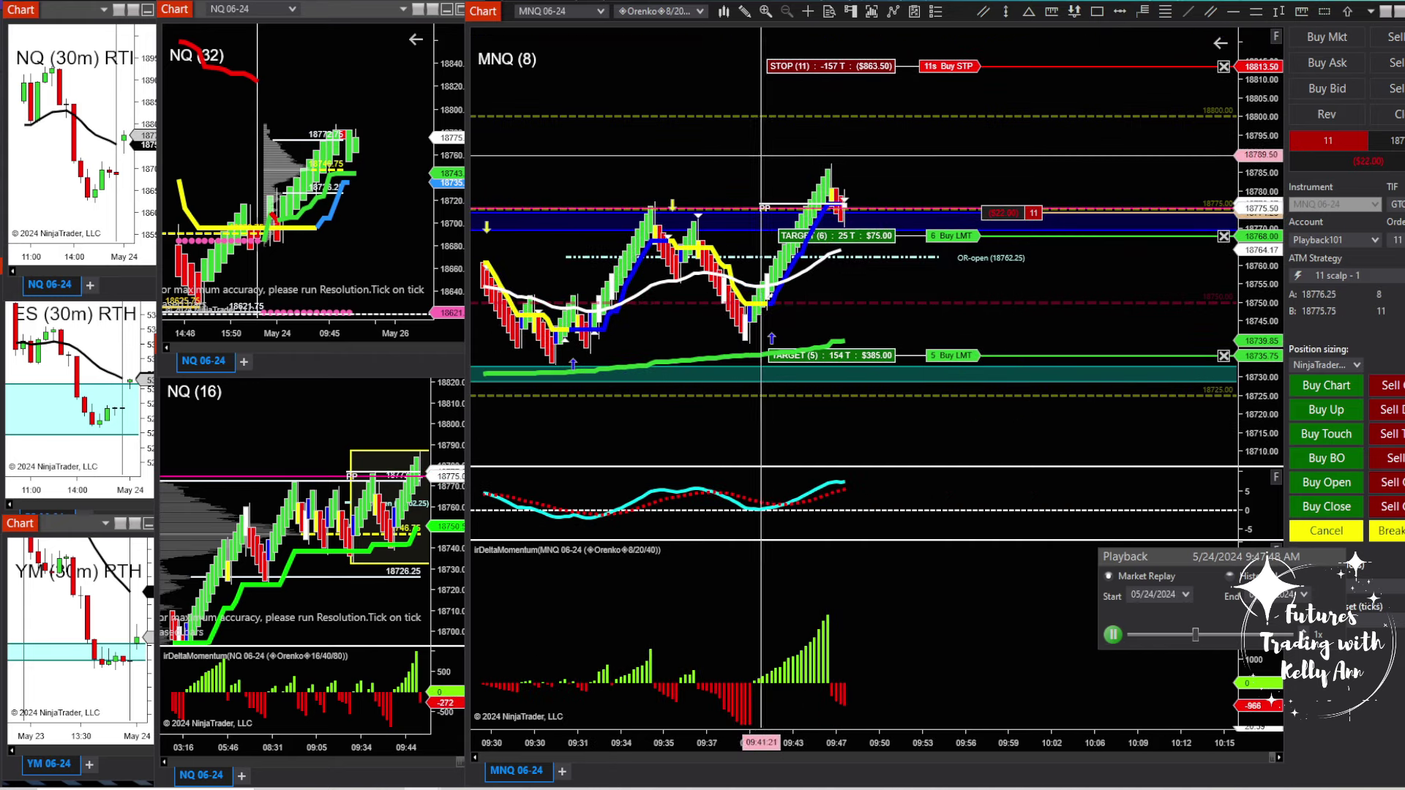
drag(767, 160, 887, 157)
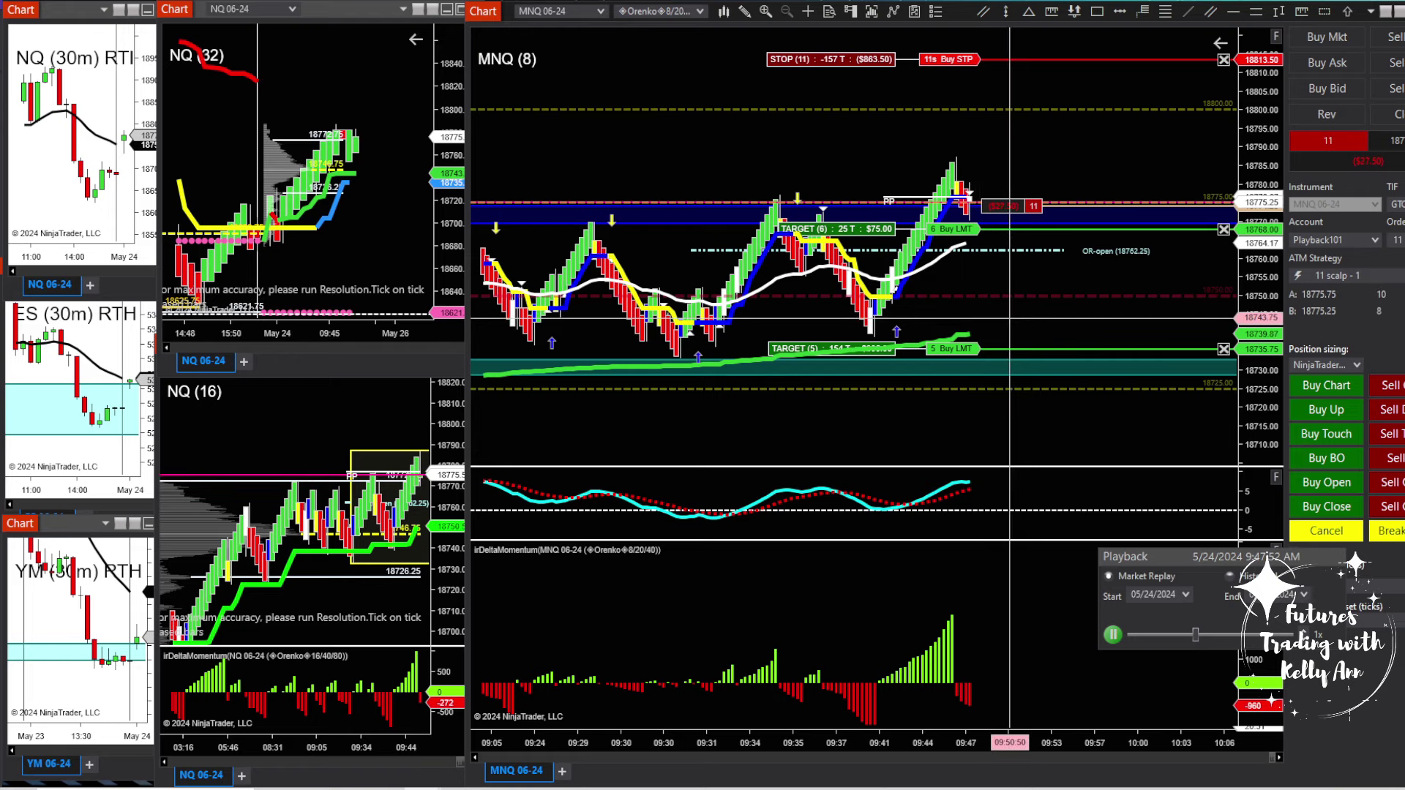
drag(831, 153, 1015, 176)
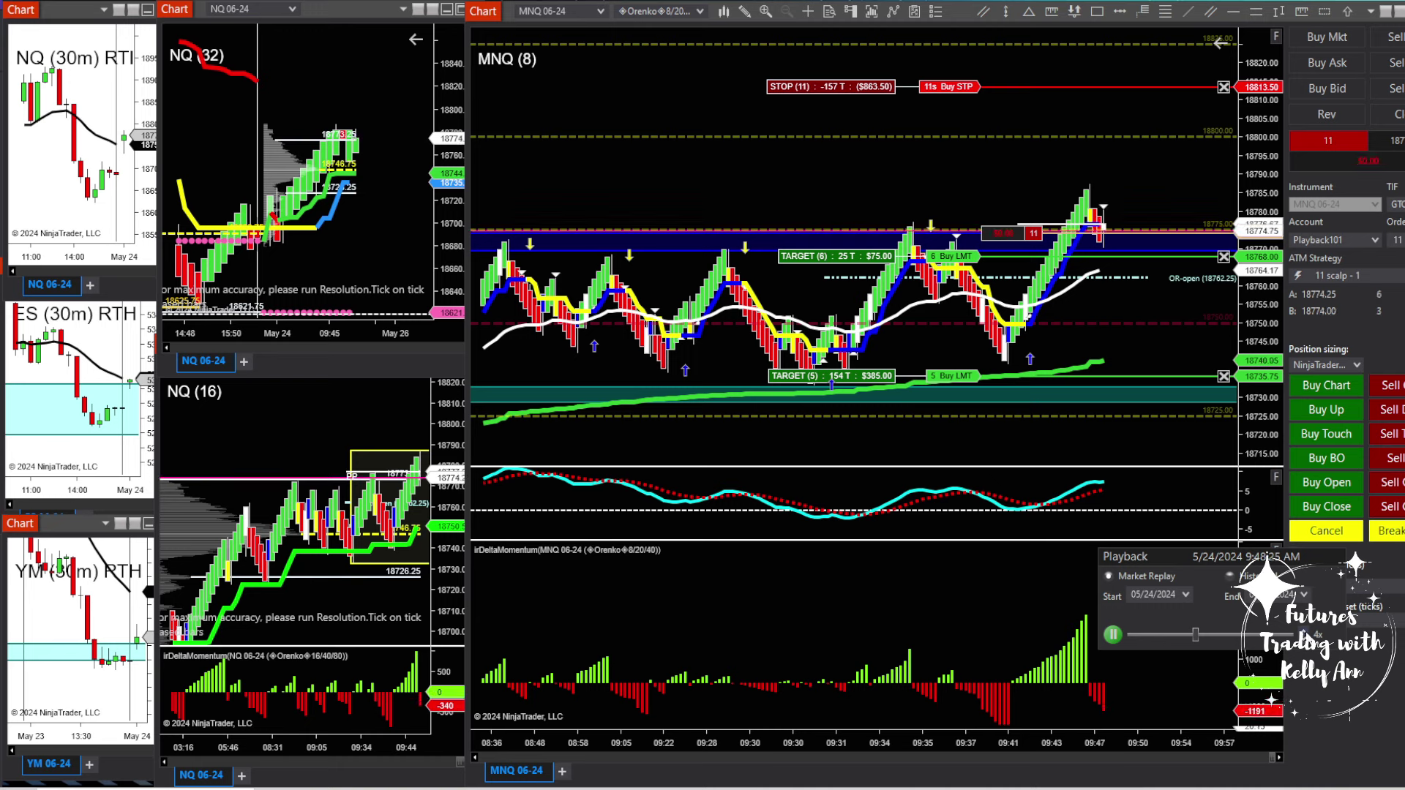
click(1112, 634)
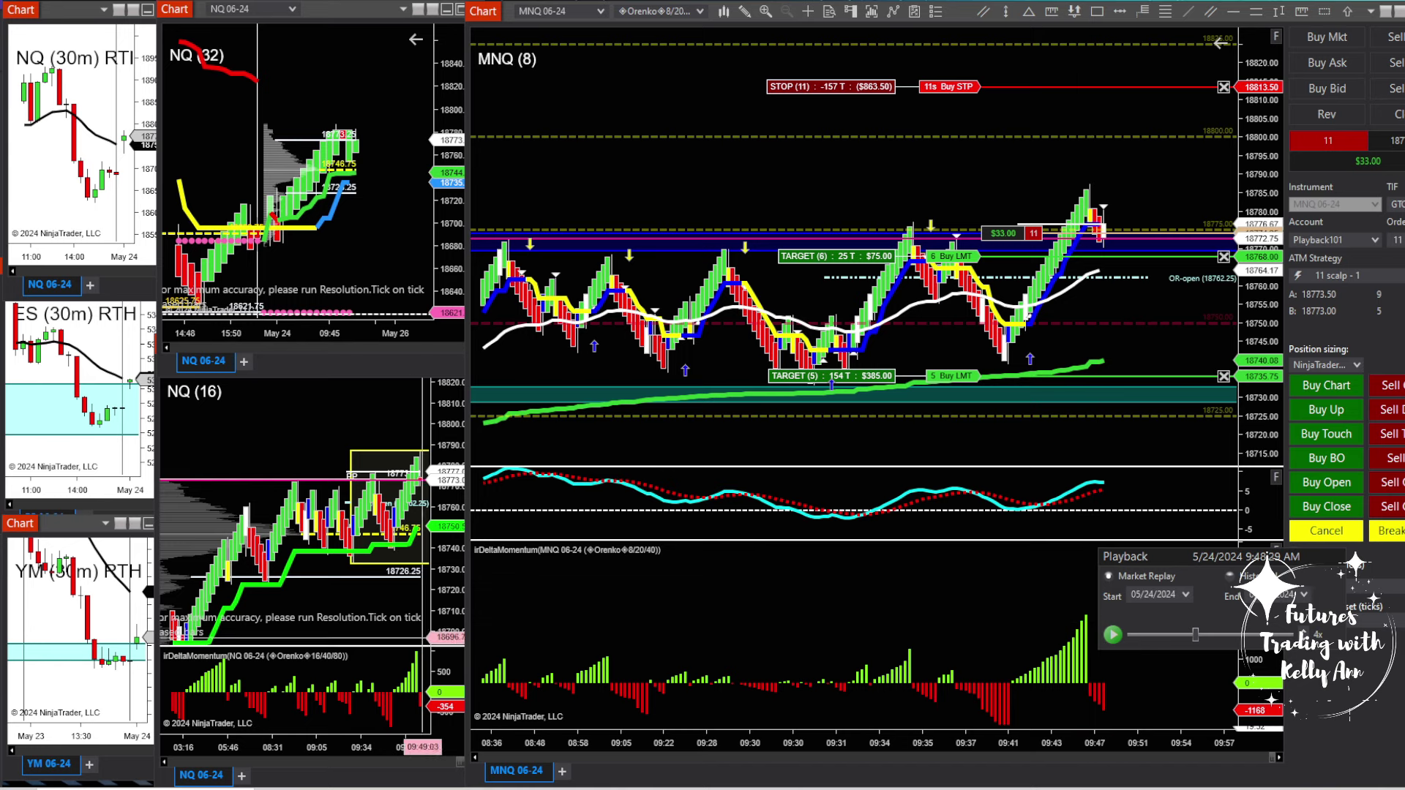
click(1113, 635)
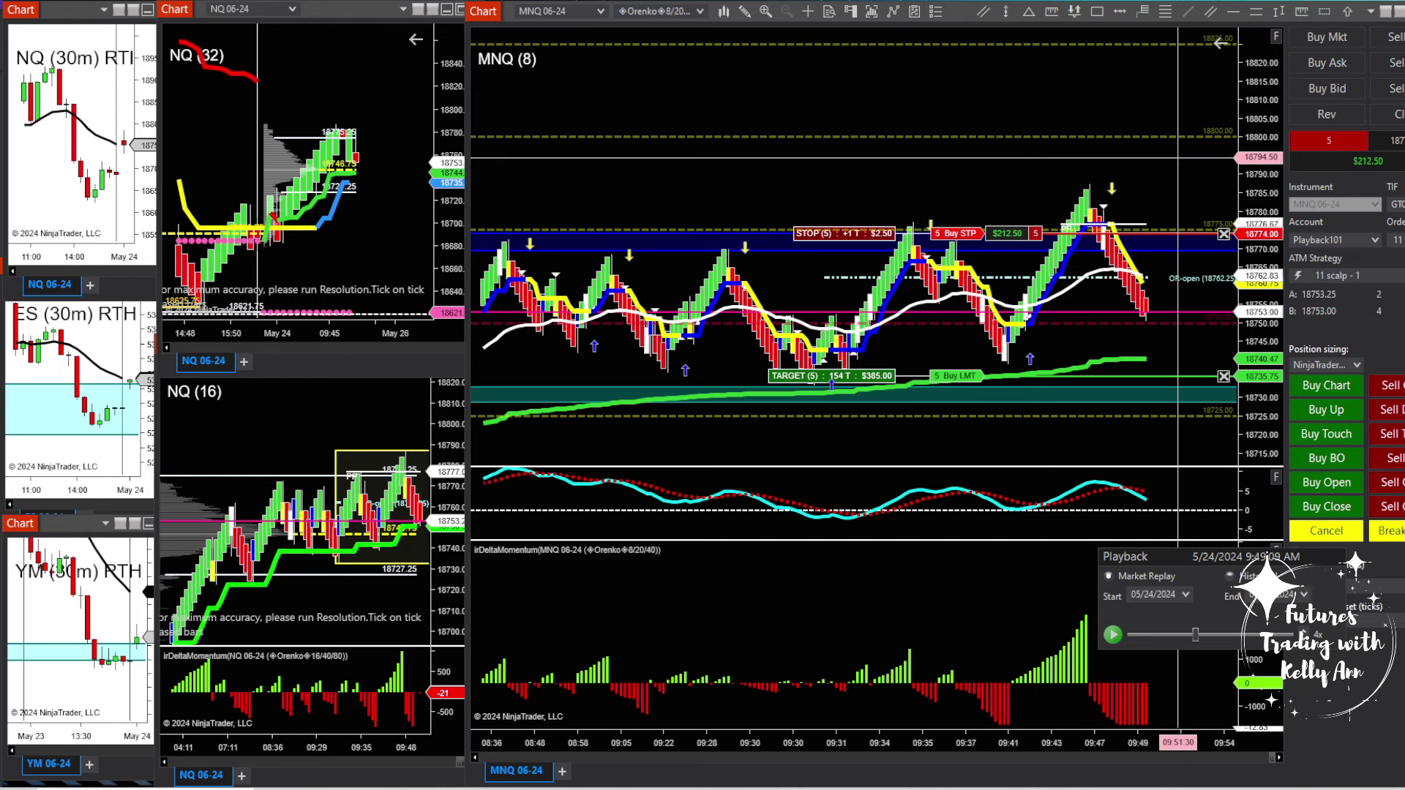
Attach the remaining five contracts' stop order to the OrderFlowVWAP indicator with an offset of 1 tick and resume the replay.
drag(1175, 158, 1084, 131)
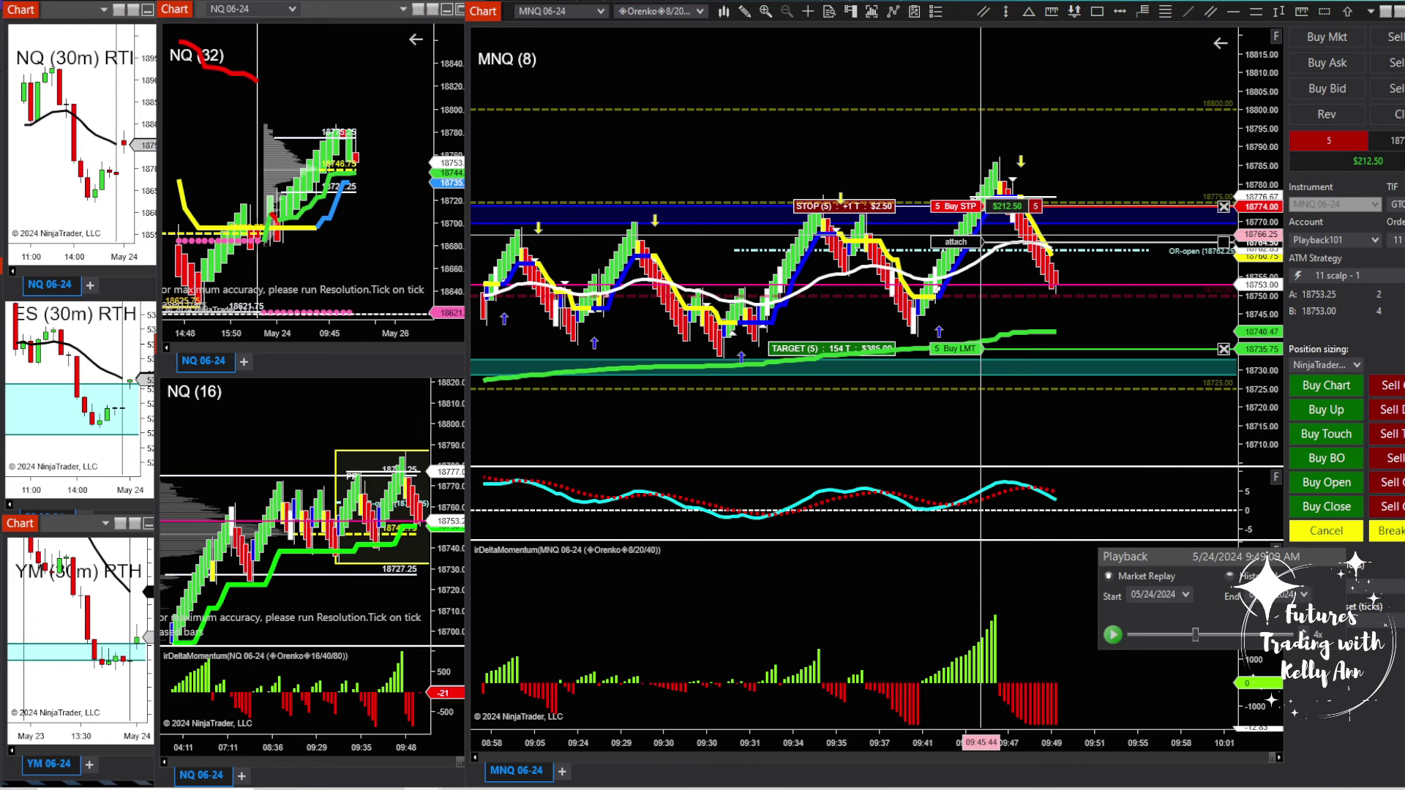
click(980, 242)
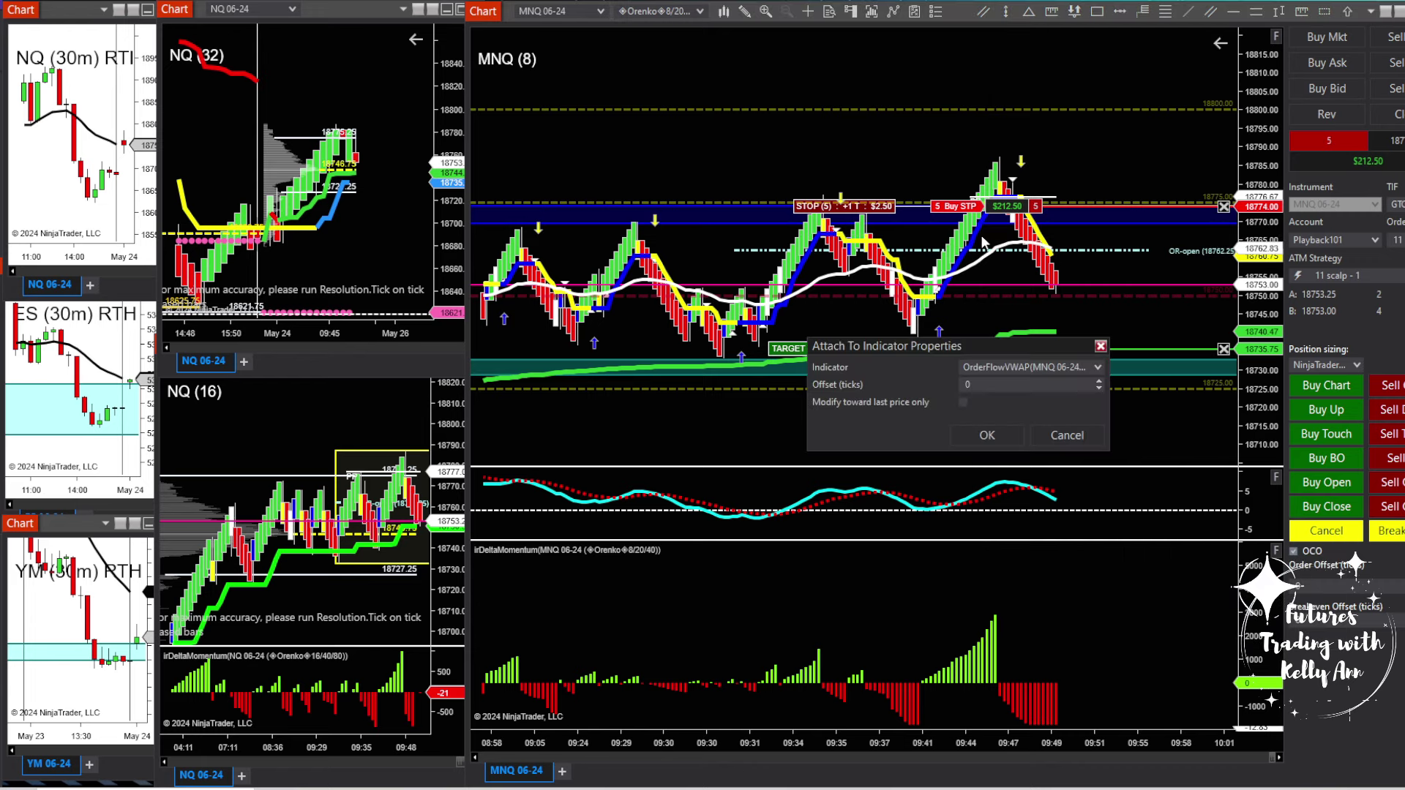
click(1099, 381)
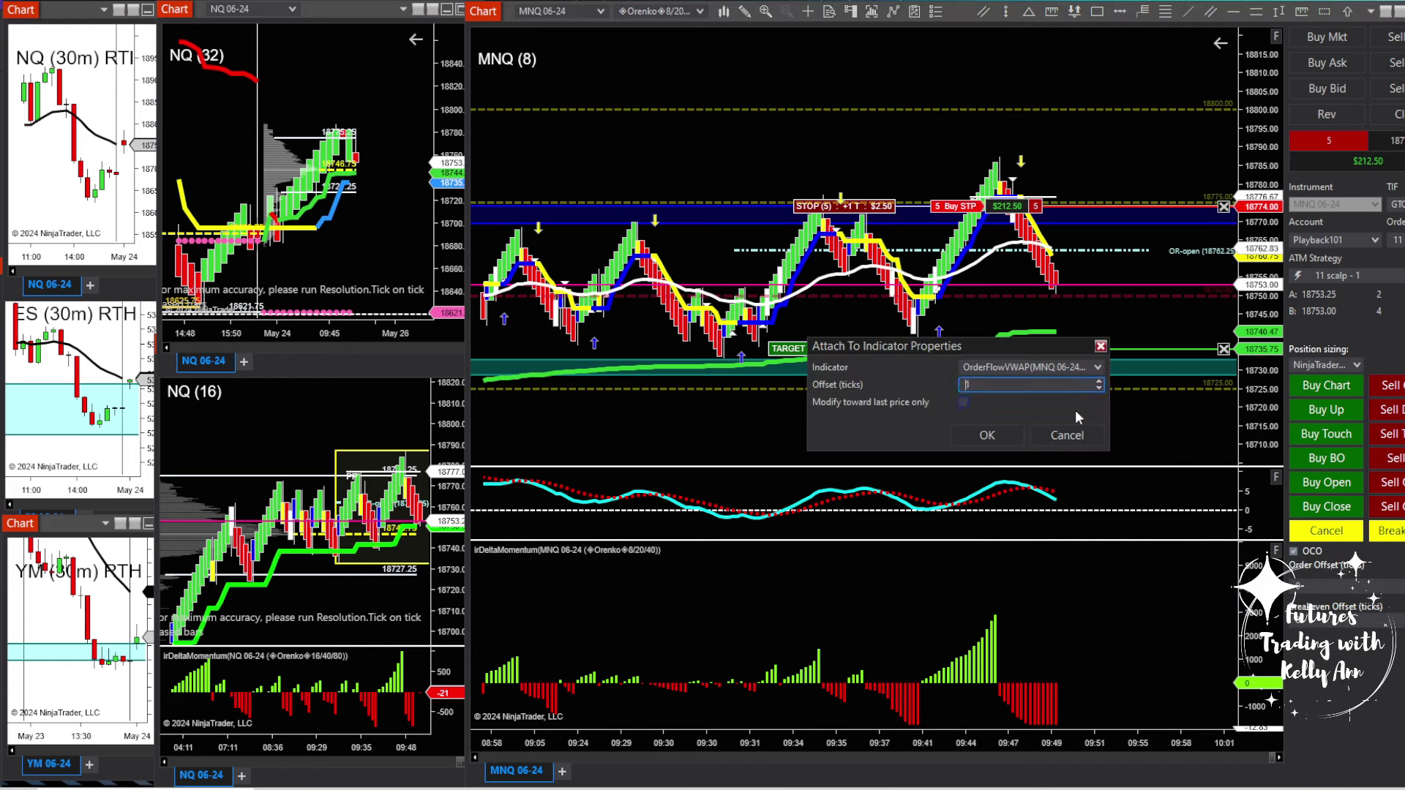
click(987, 436)
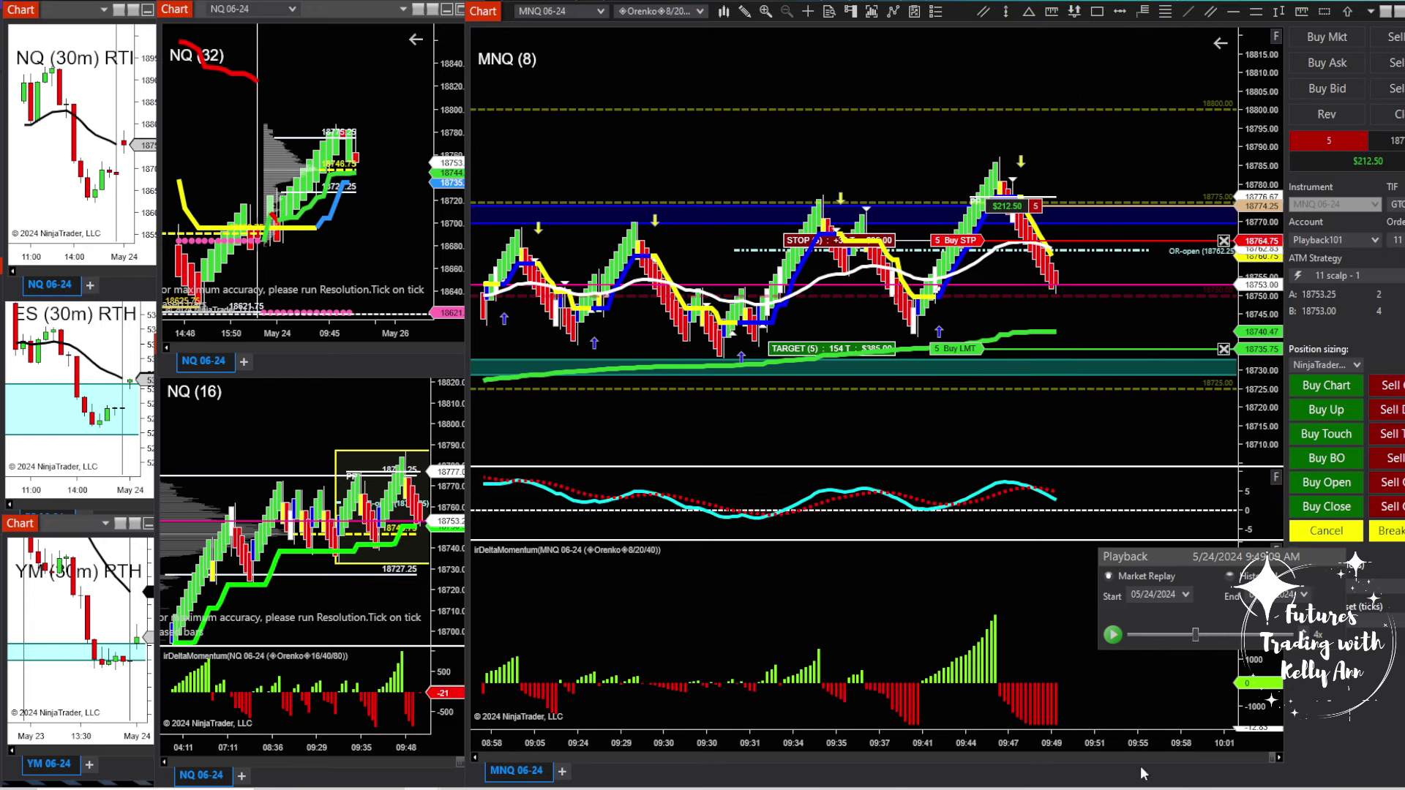
click(1112, 636)
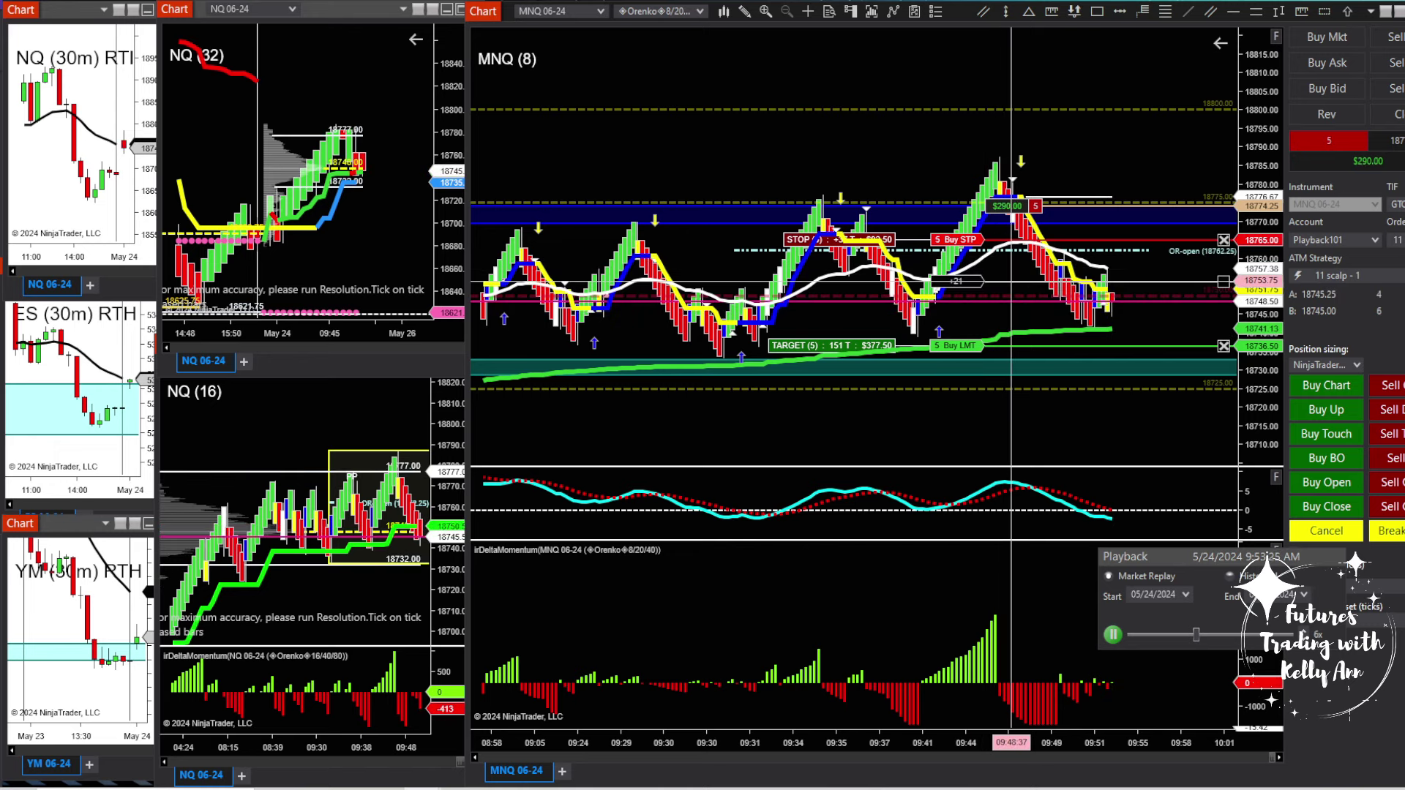
Try to move the attached stop order to 18753.75, declining to disable its indicator management.
drag(1011, 281, 1011, 281)
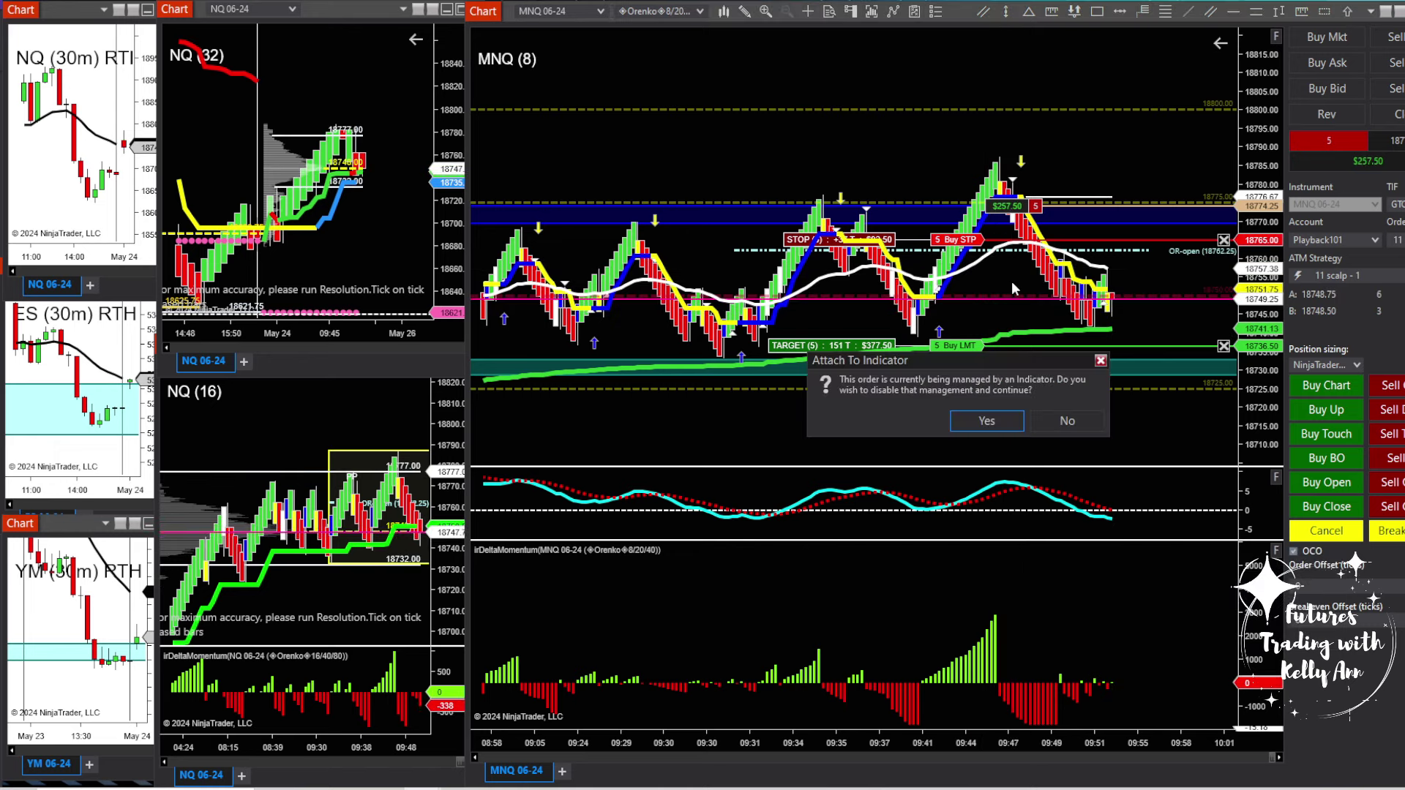
click(1051, 424)
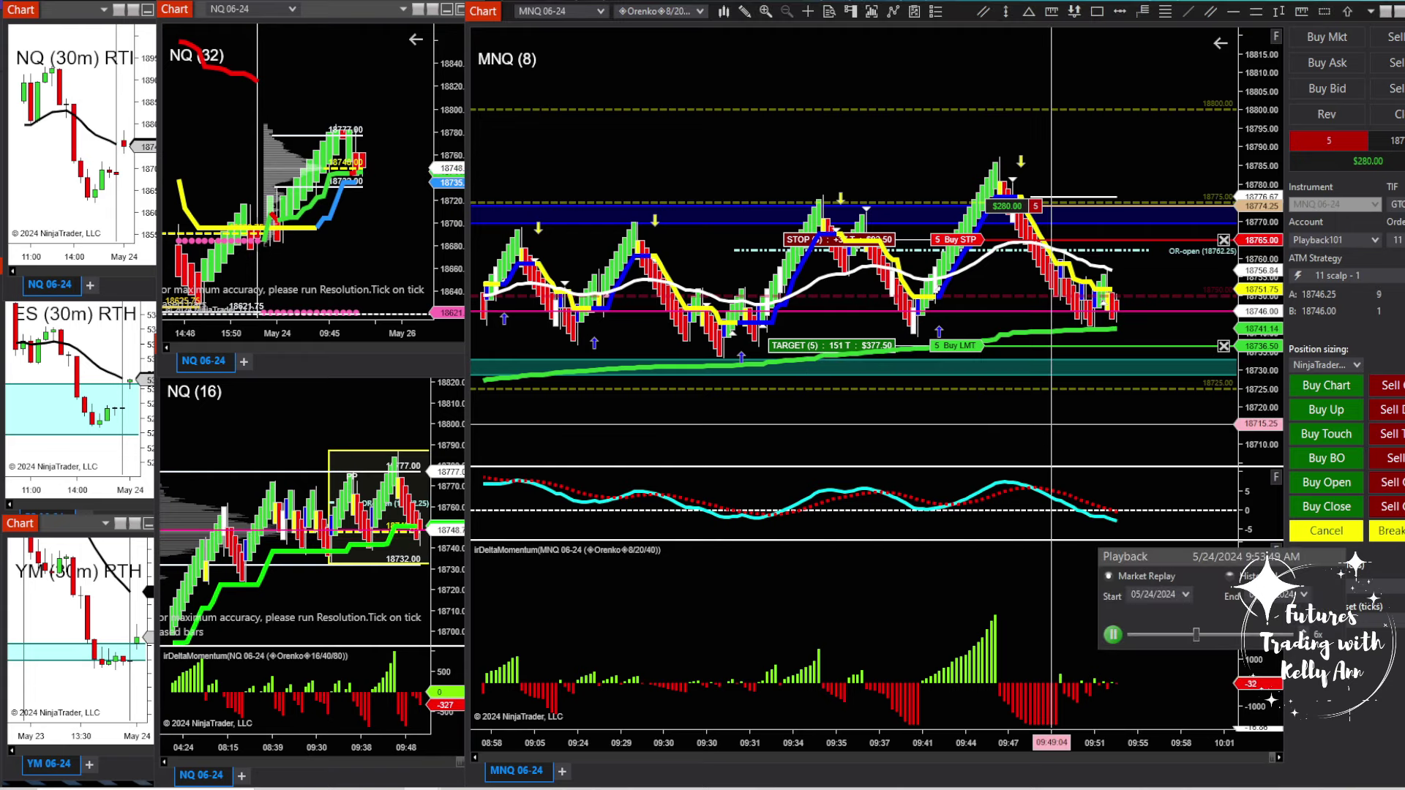
Move the remaining five-contract short's stop order to 18764.50 and pause the replay at 9:54:37 AM.
drag(959, 239, 963, 240)
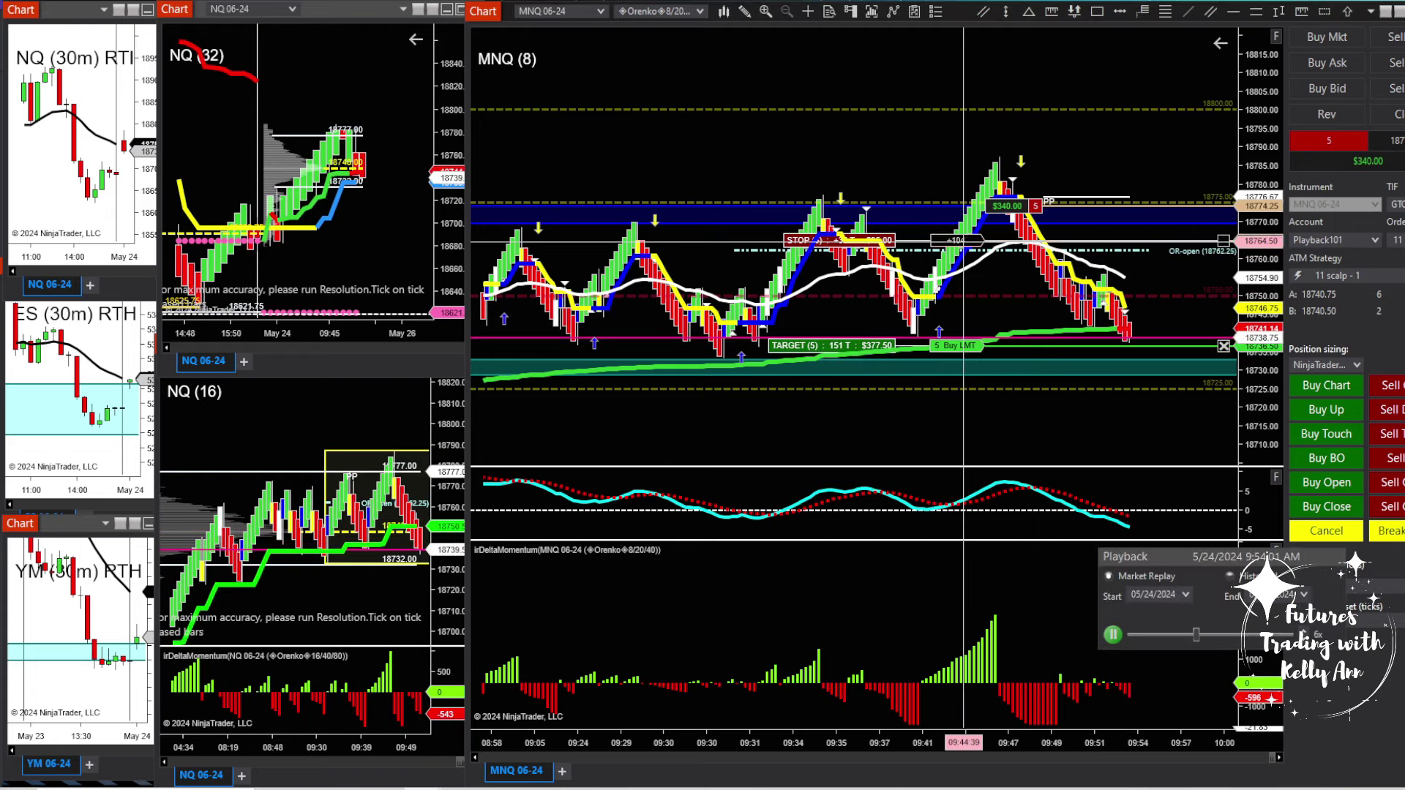
click(963, 241)
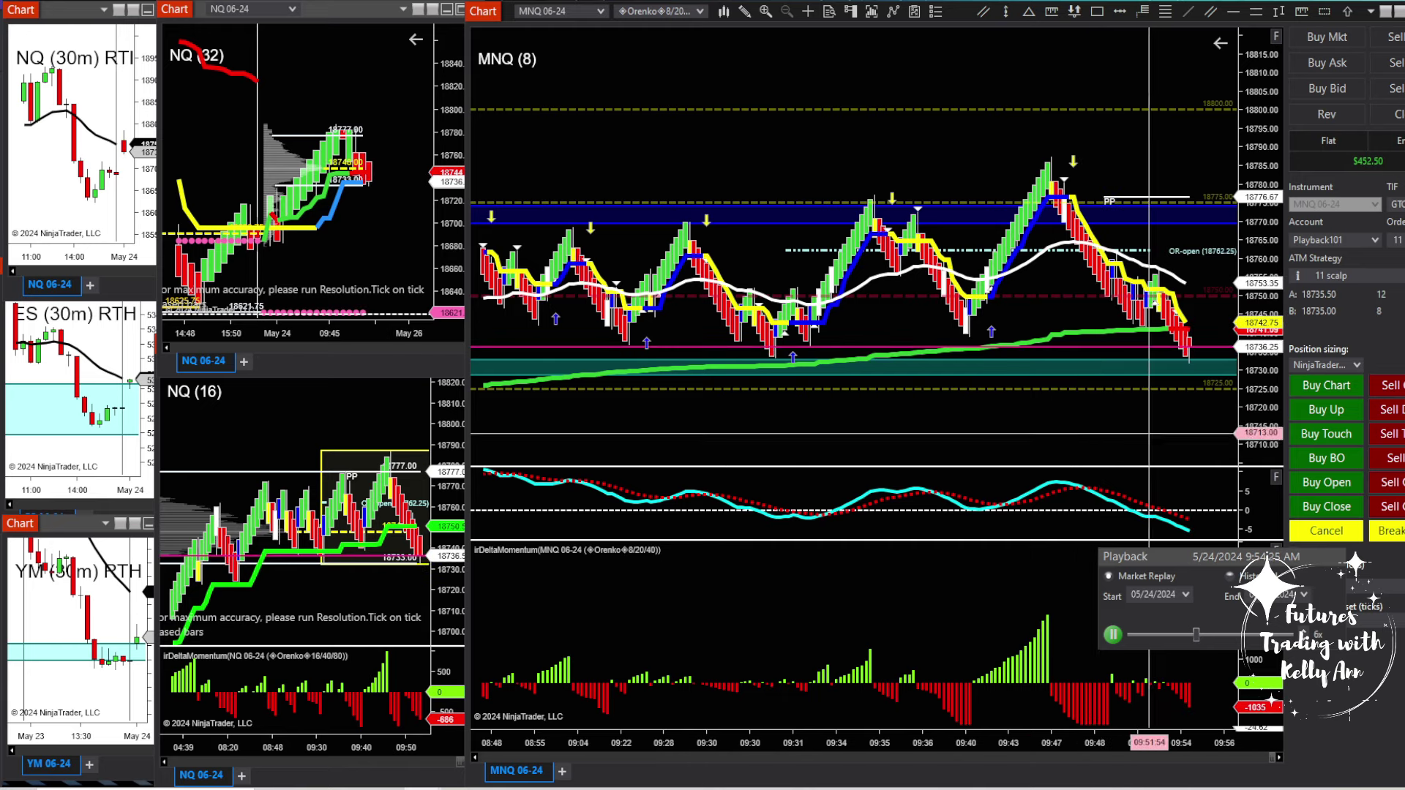
click(1113, 635)
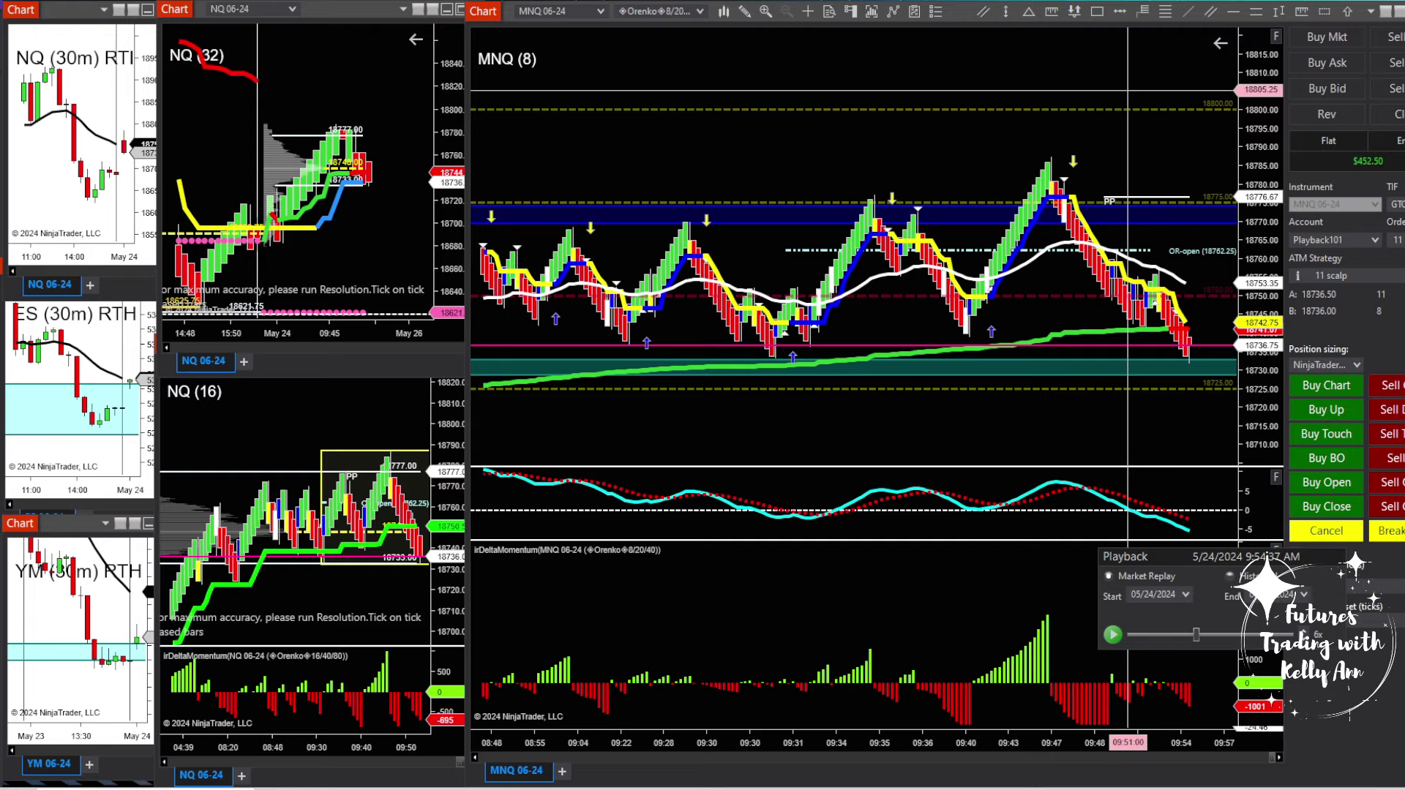
Examine the rally from about 10:11 and the following midday range on the NQ (8) chart, with a compressed price scale.
drag(1123, 92, 886, 91)
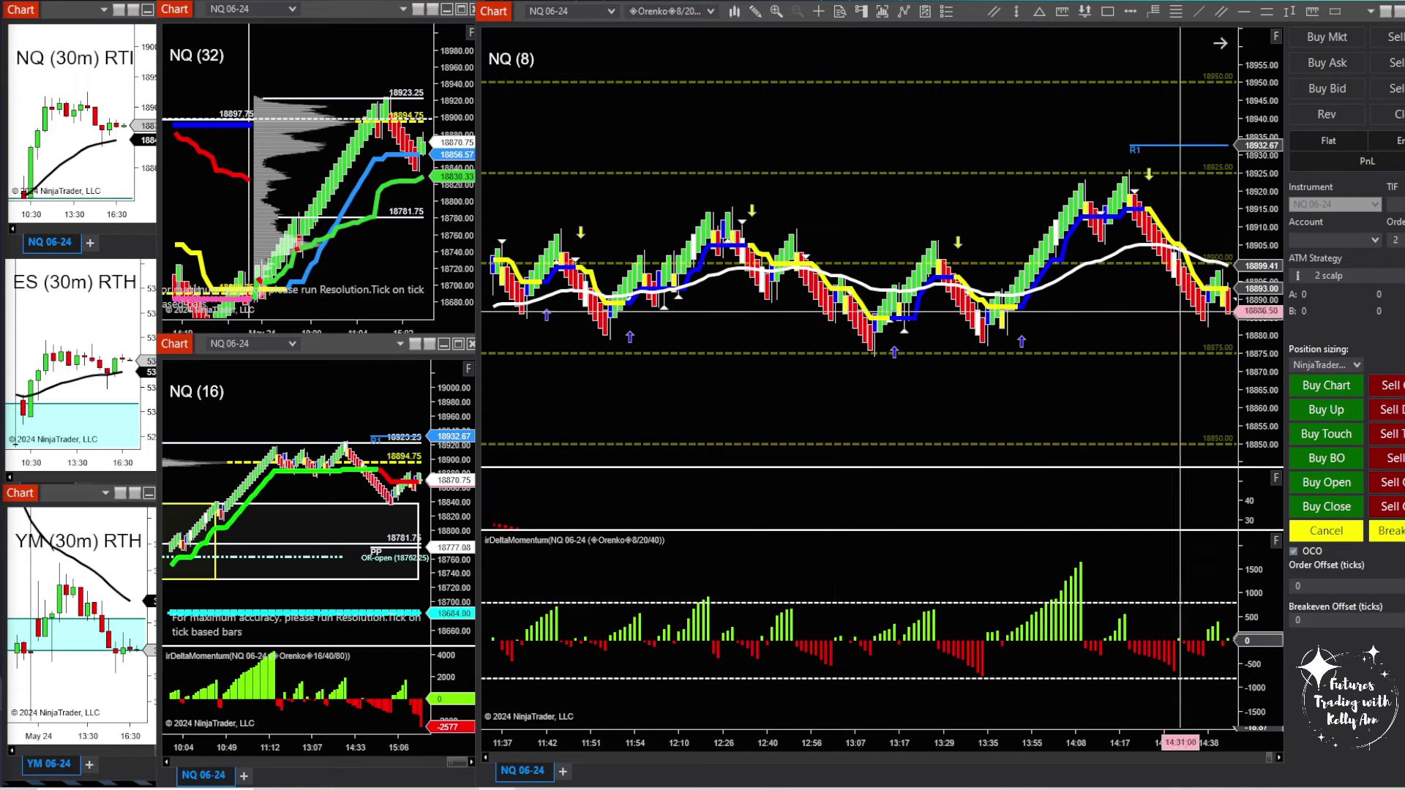
scroll(739, 103, up, 10)
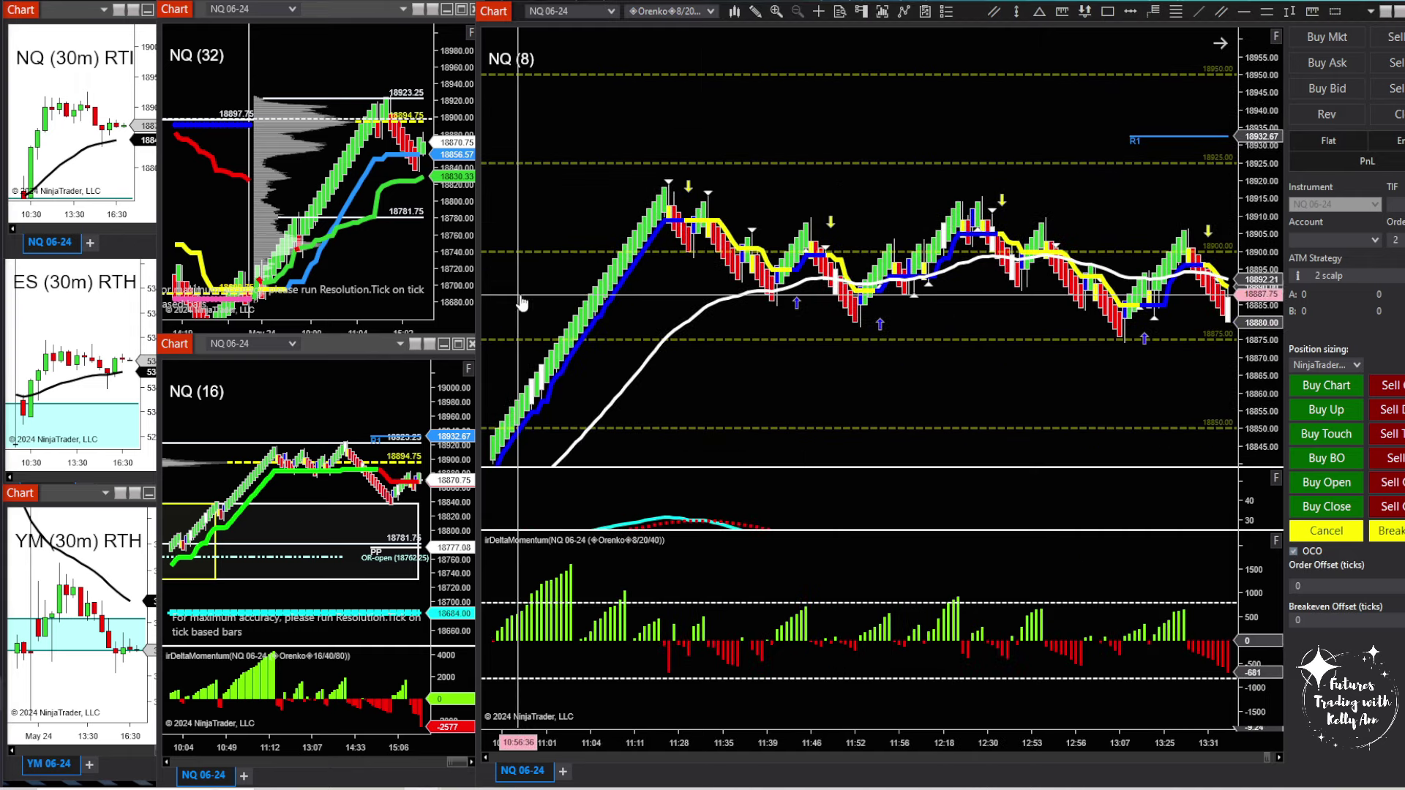
drag(519, 300, 886, 197)
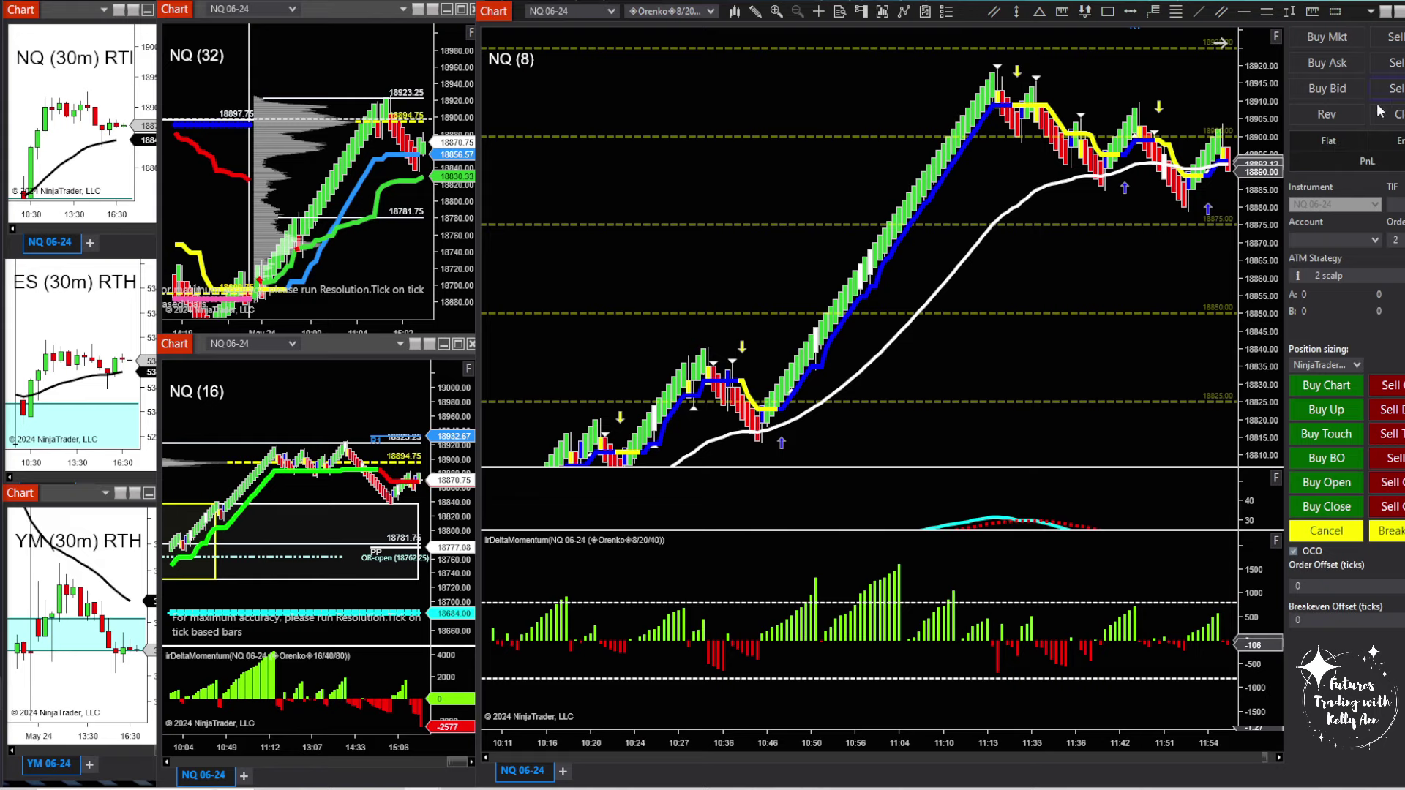
drag(1267, 136, 1267, 224)
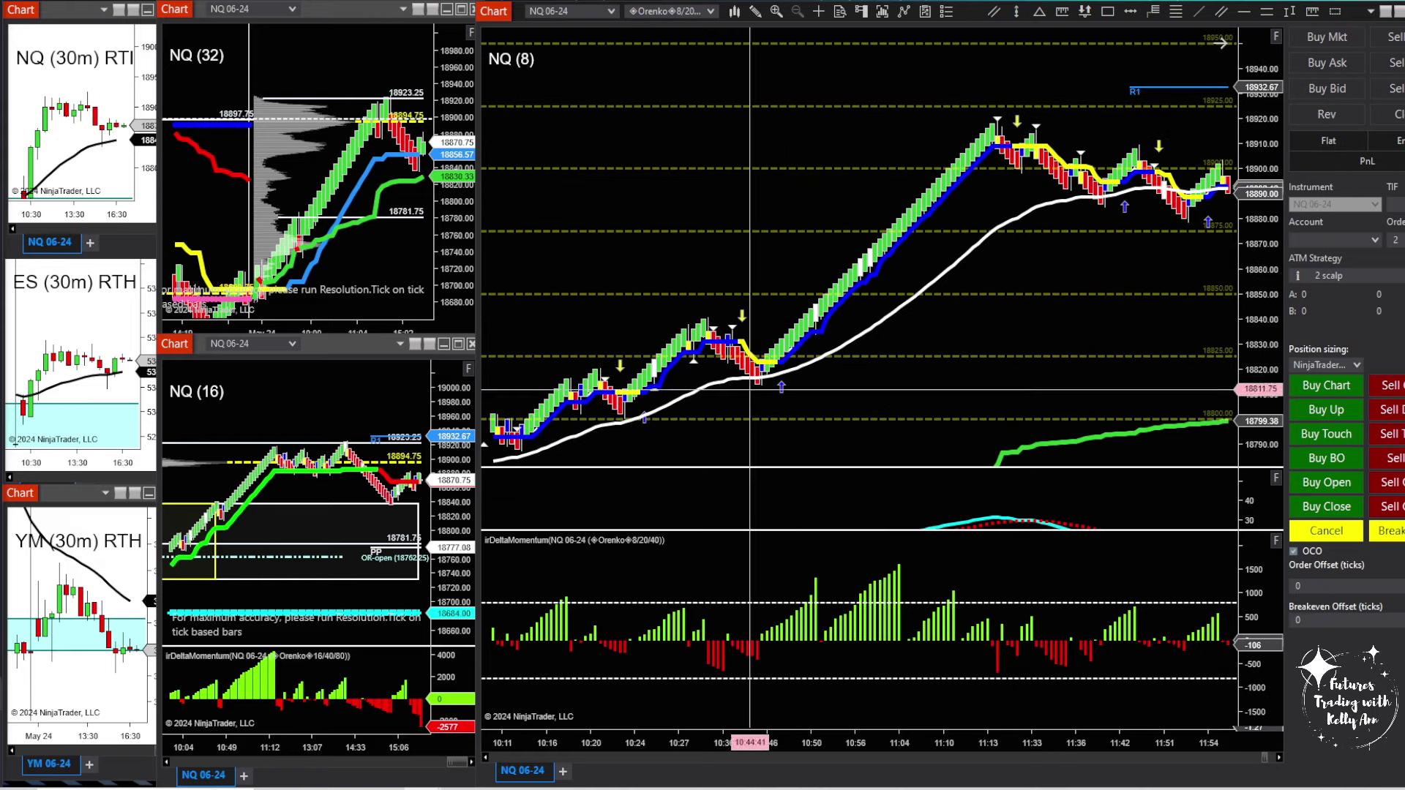
drag(959, 322, 890, 307)
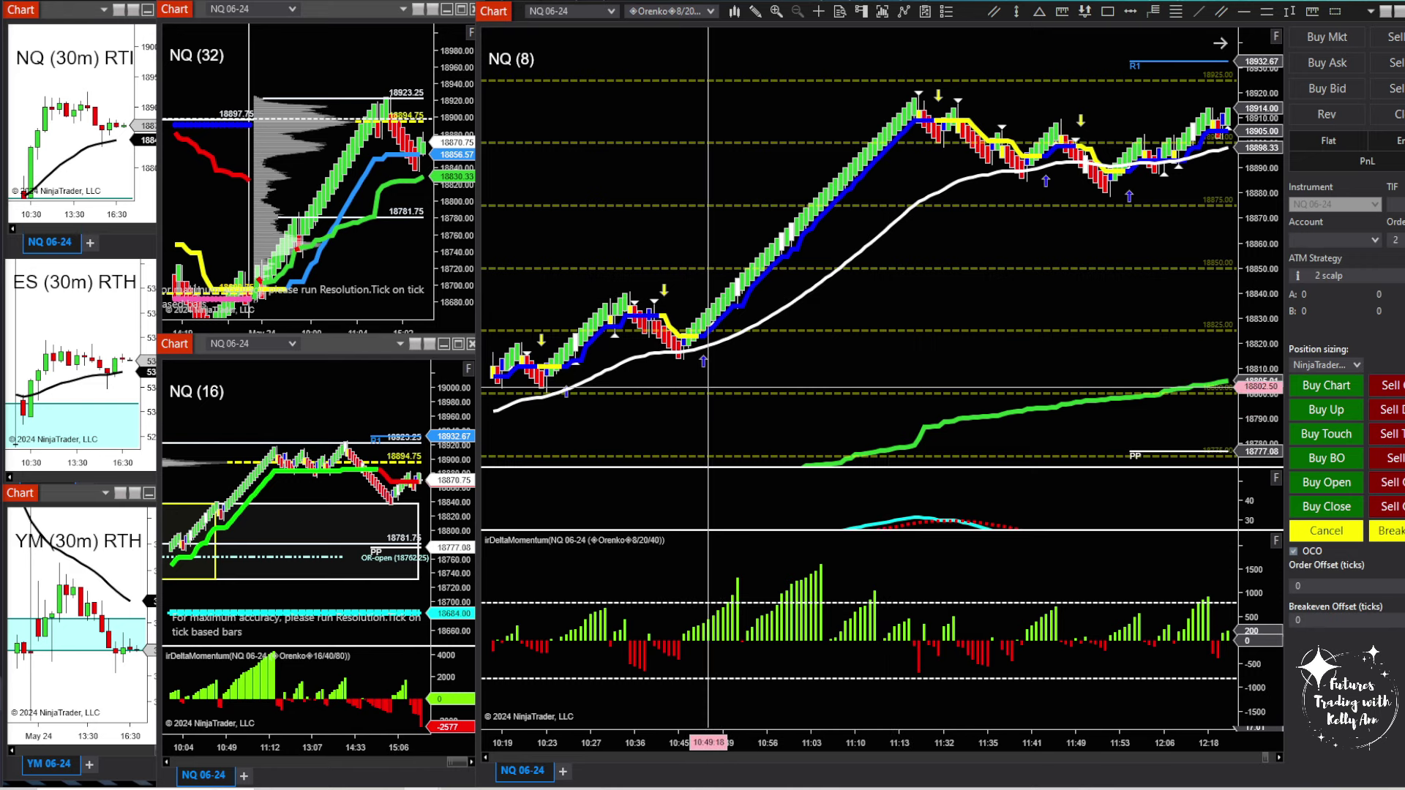
drag(709, 388, 945, 173)
drag(695, 257, 762, 204)
Examine the NQ (8) chart's earlier afternoon sell-off, following the trend from about 12:47 to 14:19.
scroll(761, 204, up, 5)
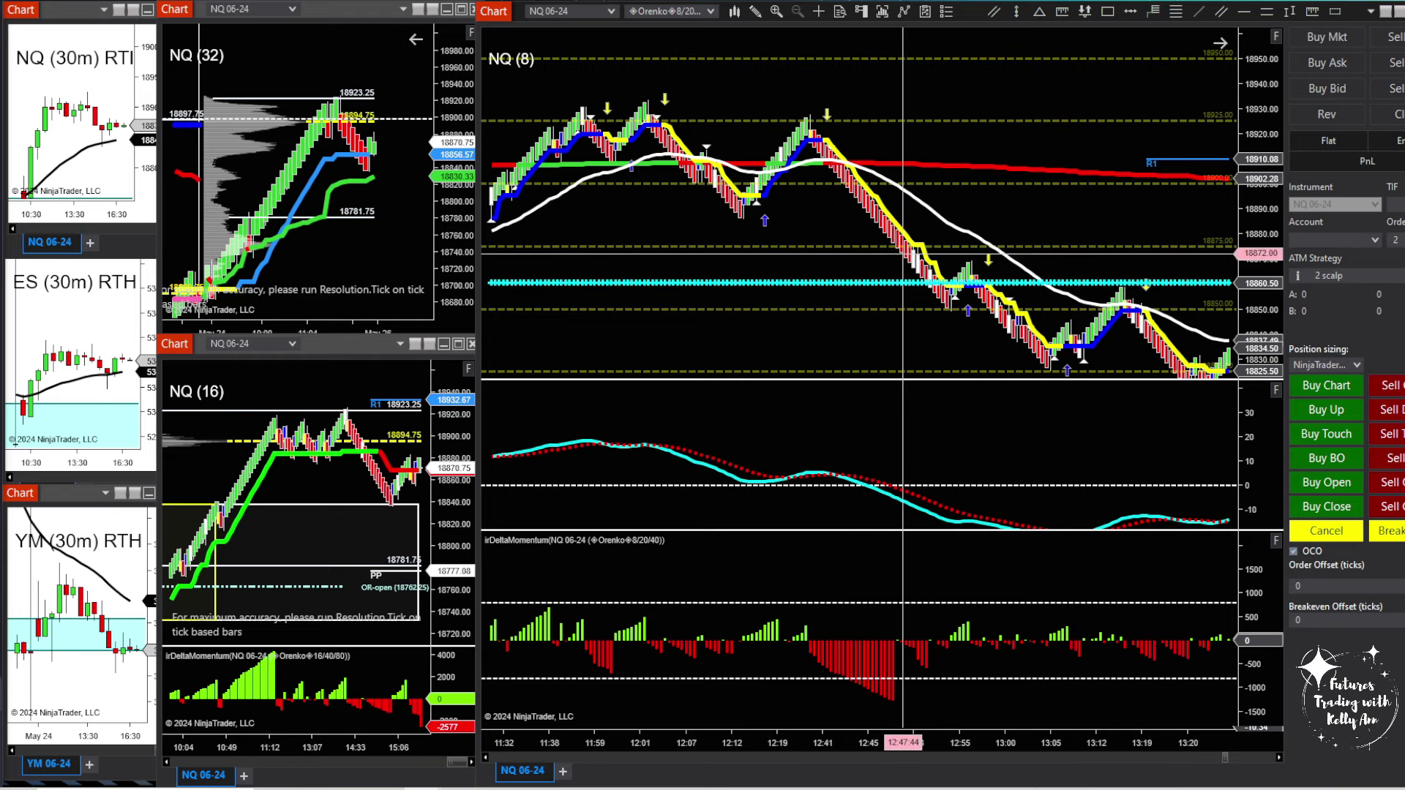
drag(921, 275, 523, 208)
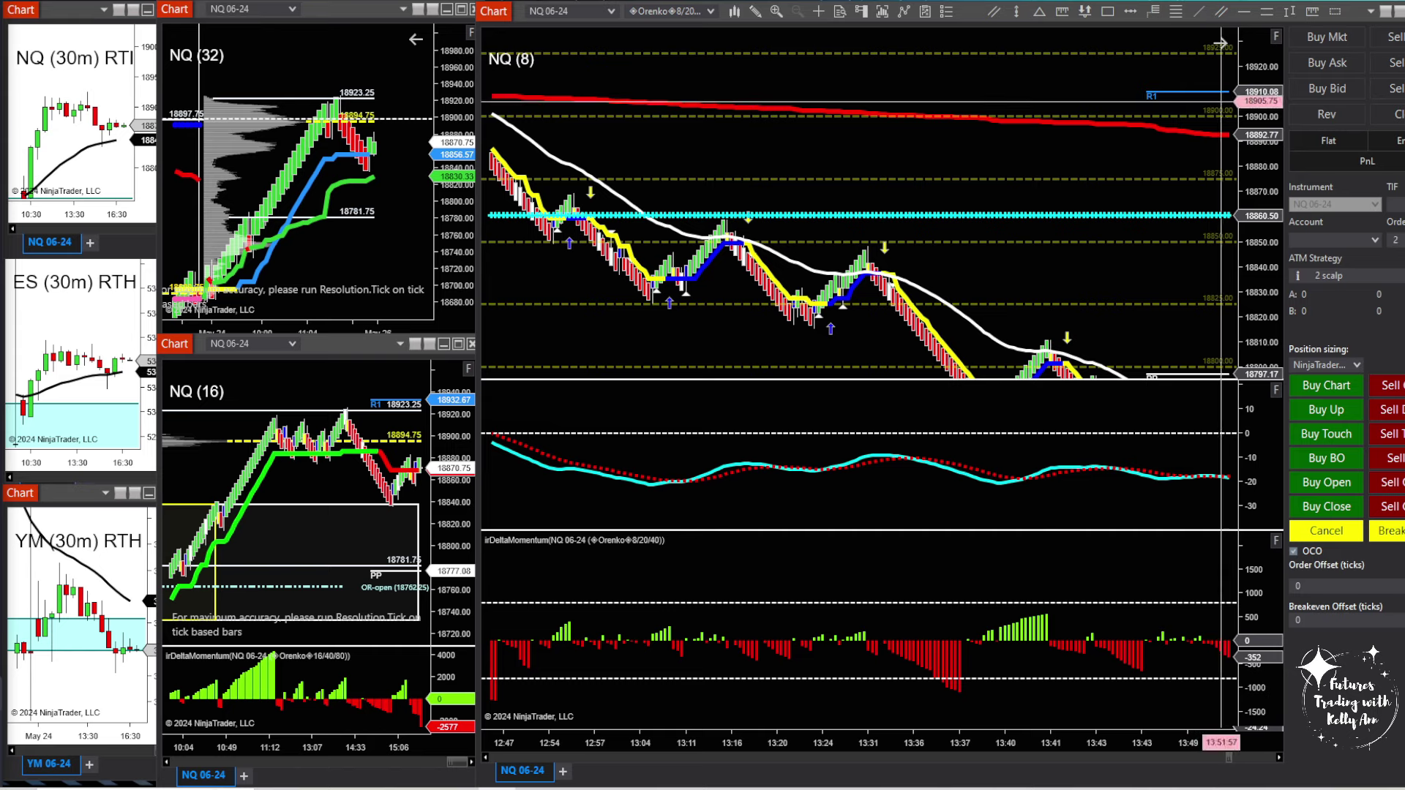
scroll(1244, 119, down, 3)
scroll(1034, 226, down, 3)
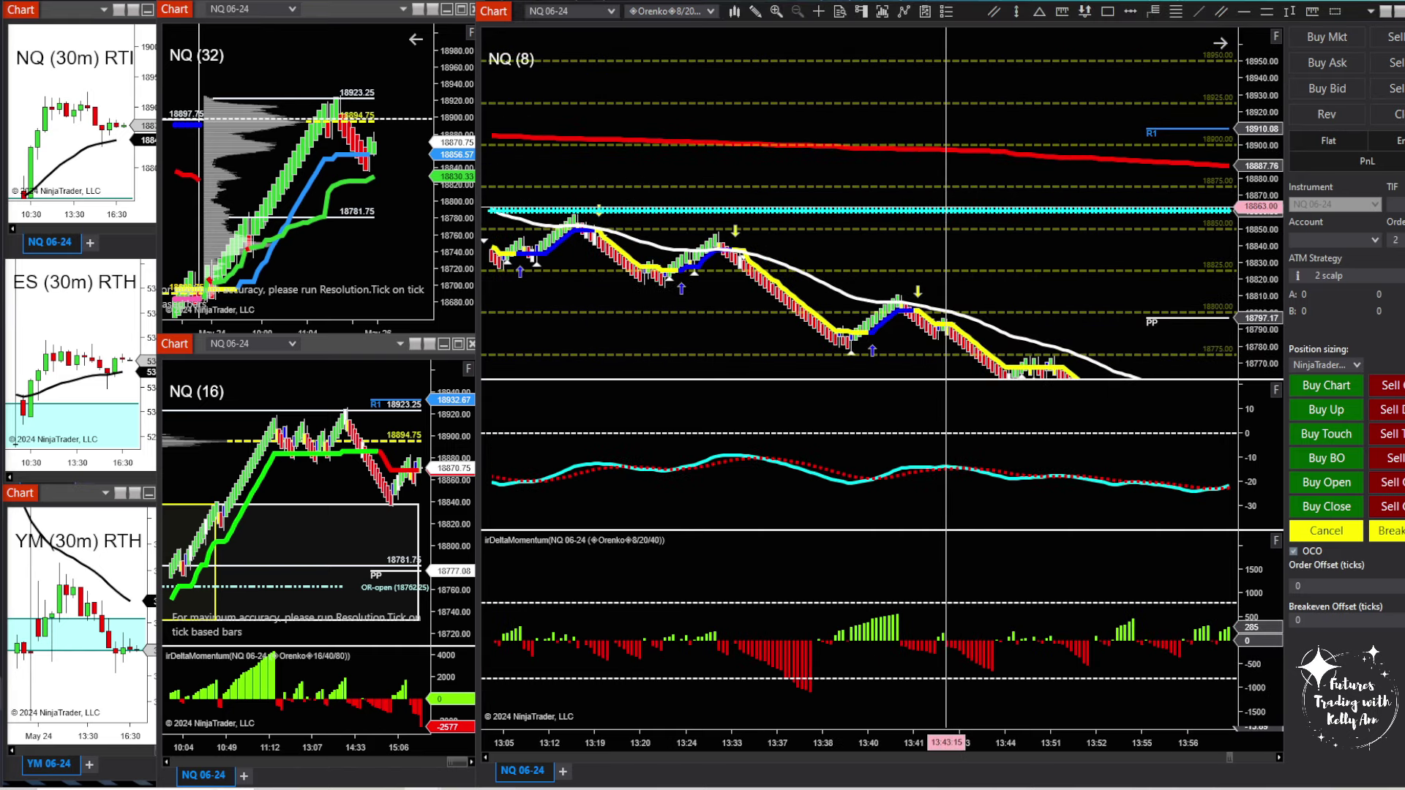
scroll(942, 194, down, 2)
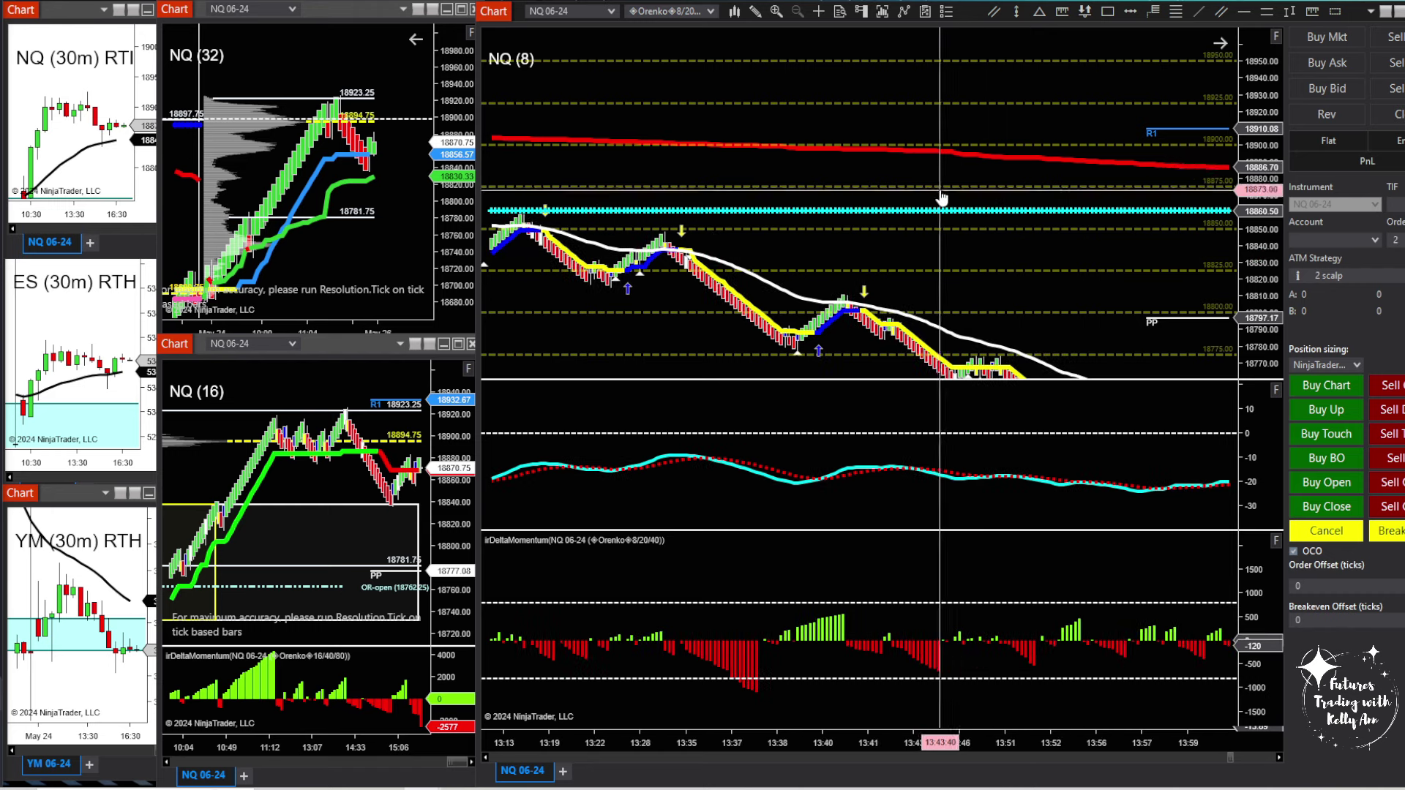
scroll(951, 205, down, 2)
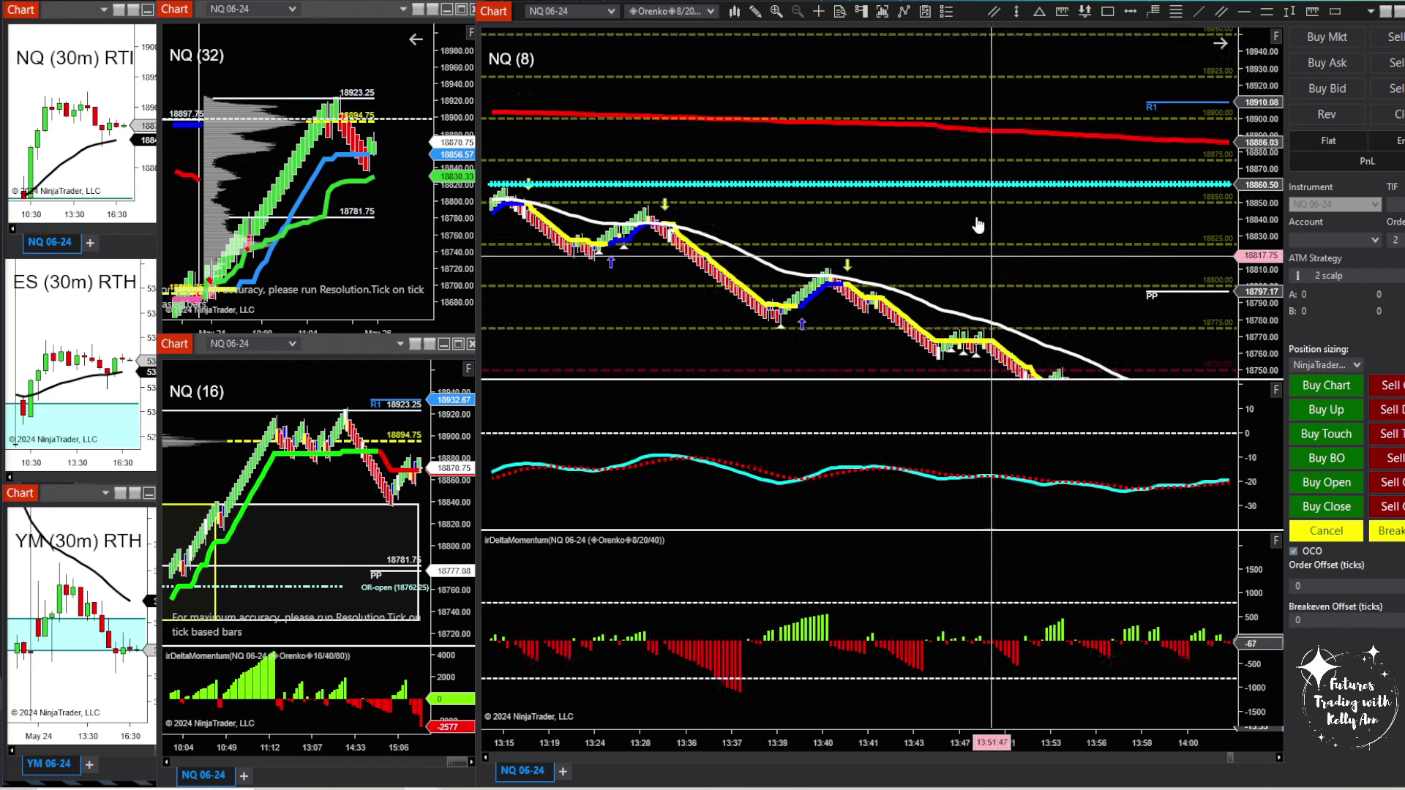
scroll(978, 225, down, 6)
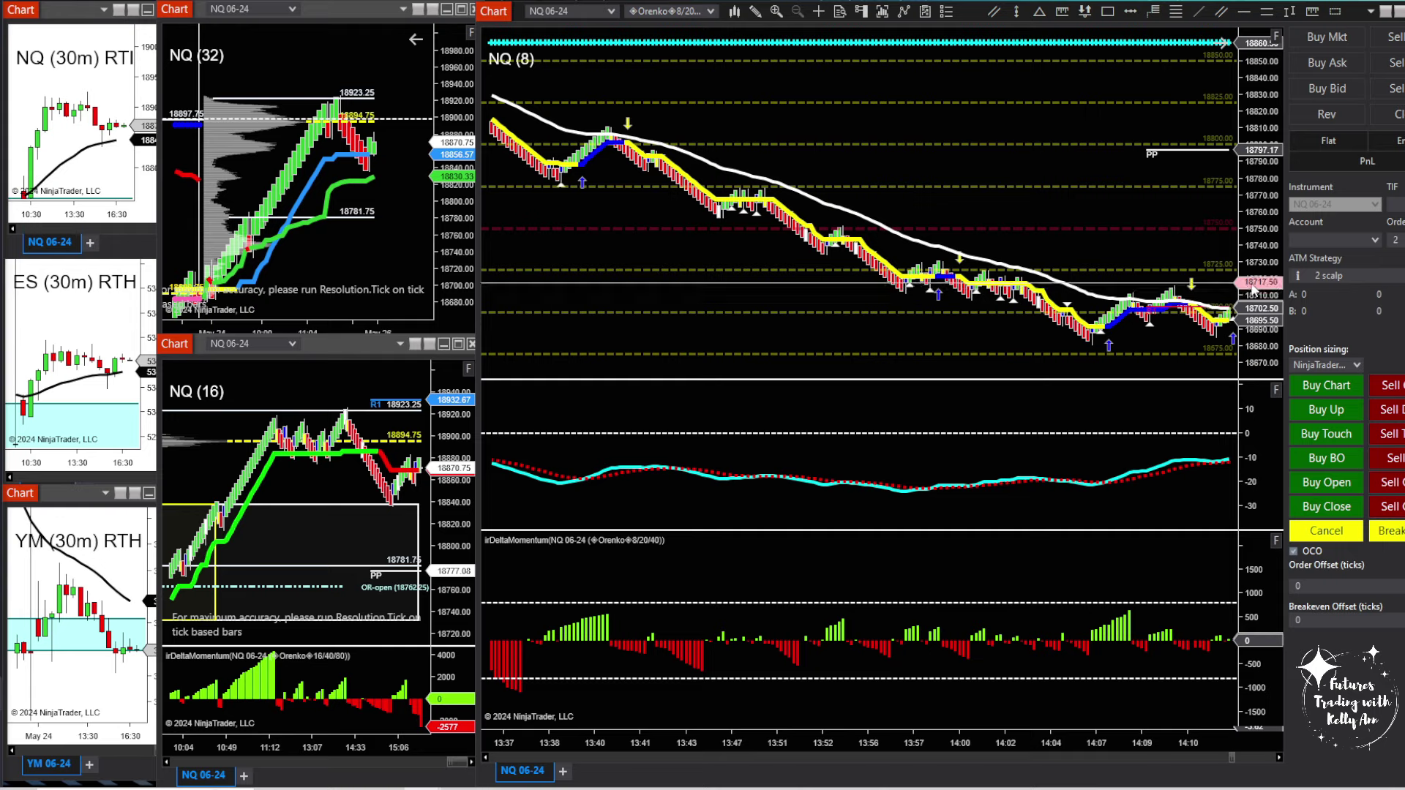
scroll(1061, 197, down, 3)
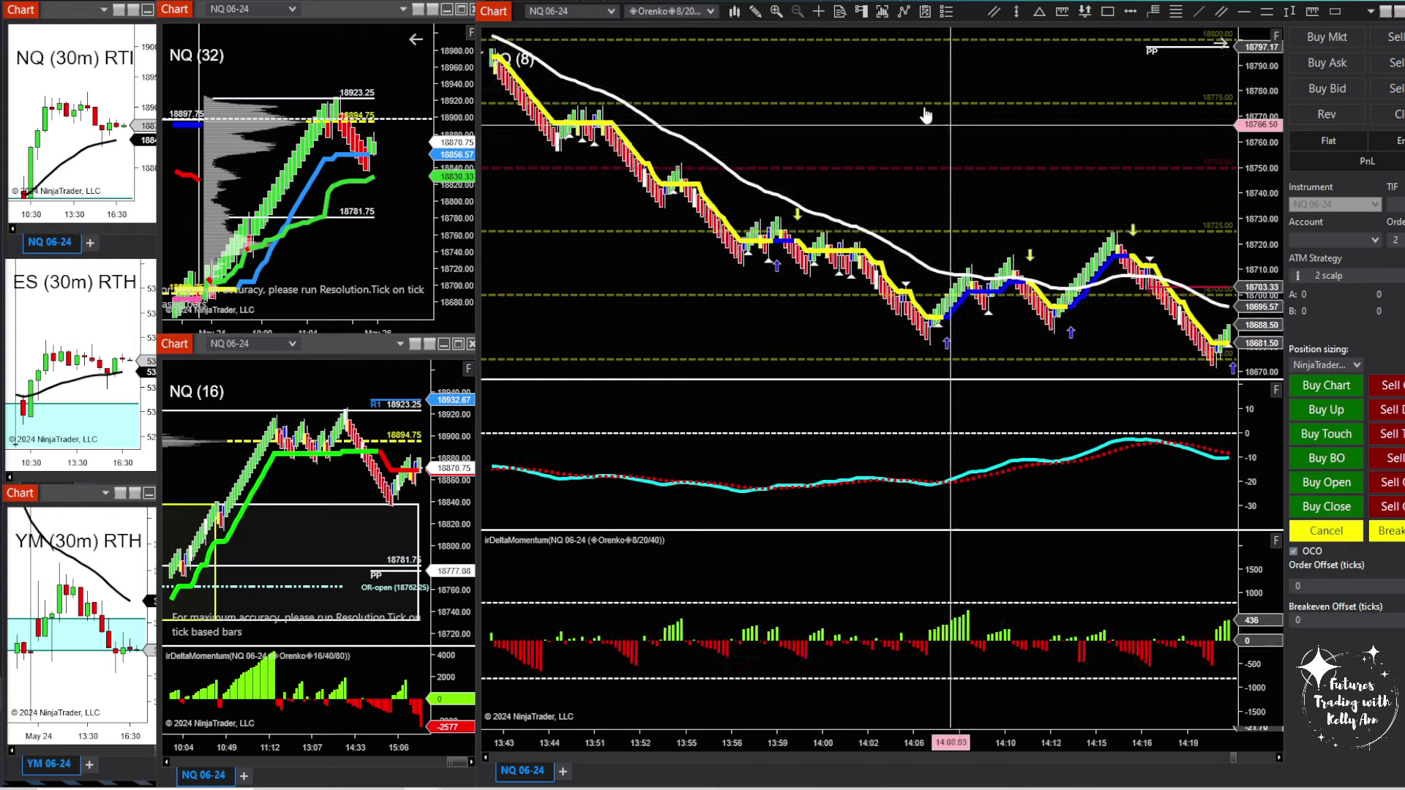
scroll(925, 114, down, 6)
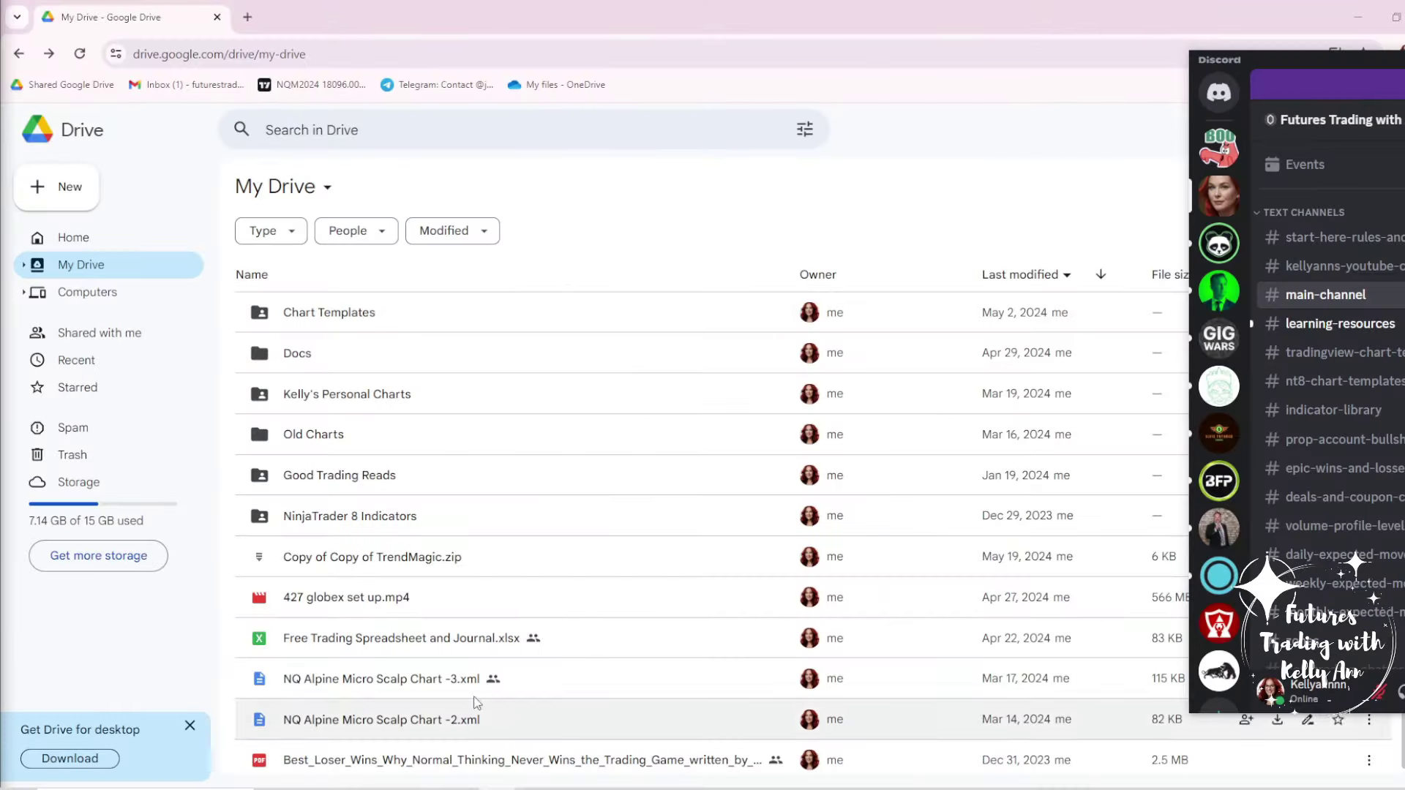
Browse the NinjaTrader 8 Indicators folder in Google Drive, then return to the suggested folders on the Home page.
click(59, 240)
click(441, 346)
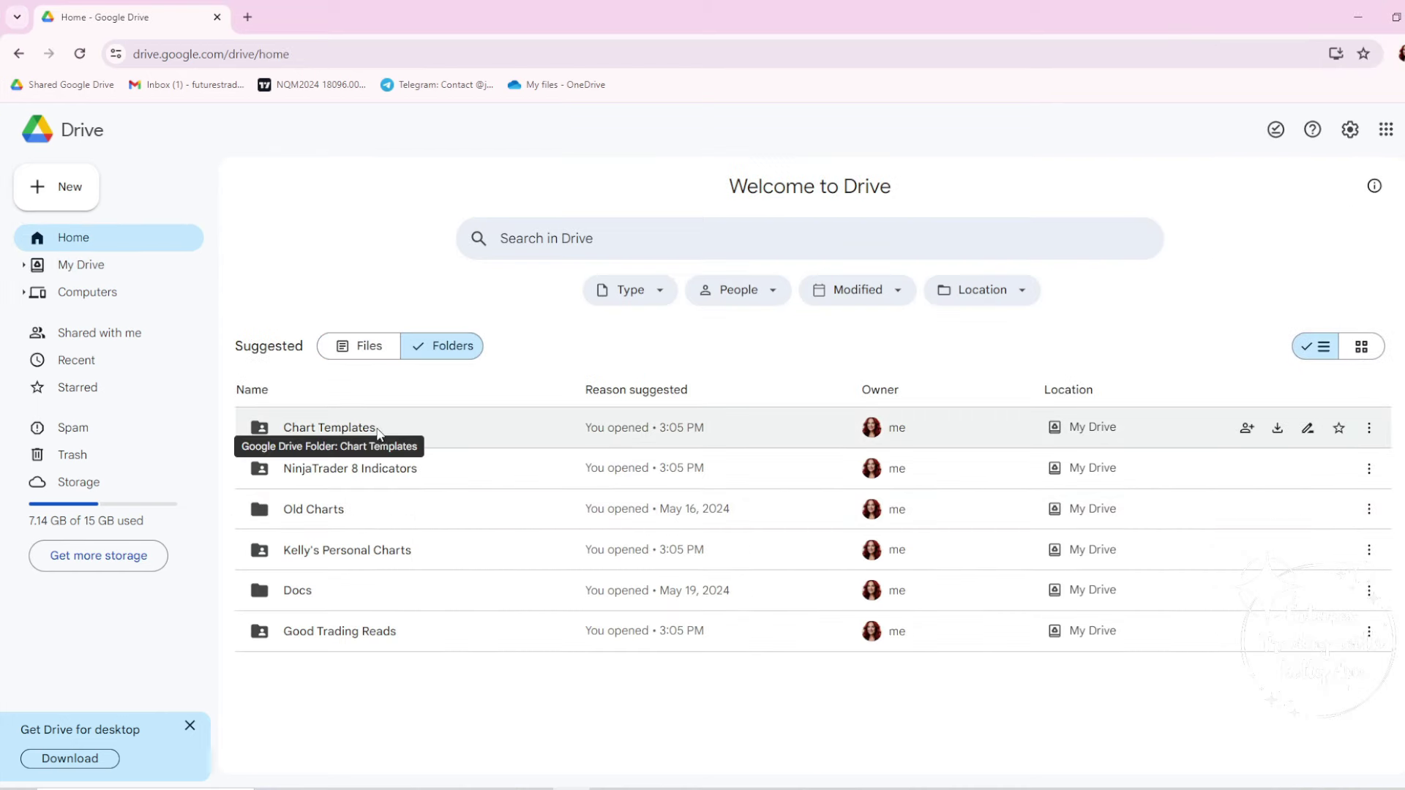
double_click(429, 474)
scroll(486, 498, down, 10)
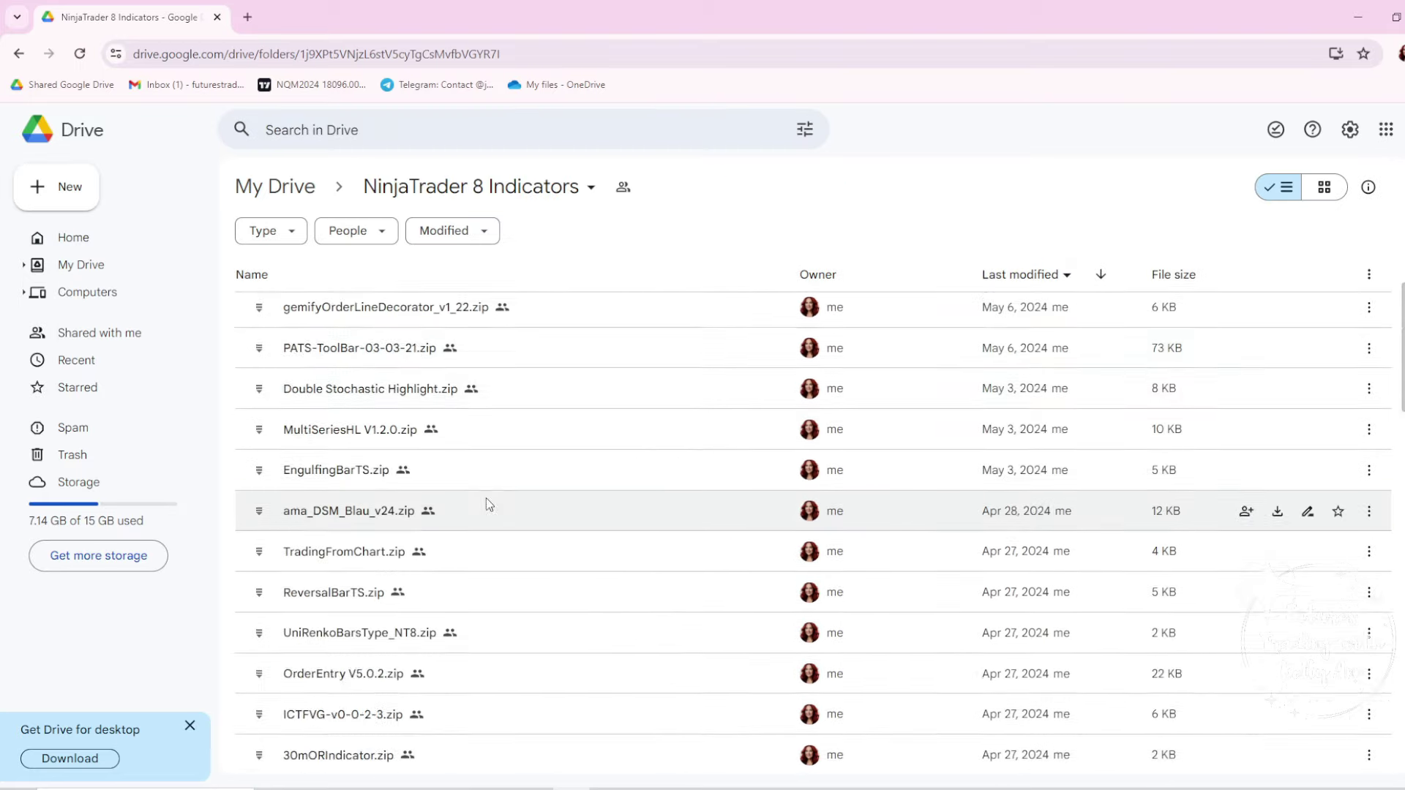
click(73, 237)
click(442, 346)
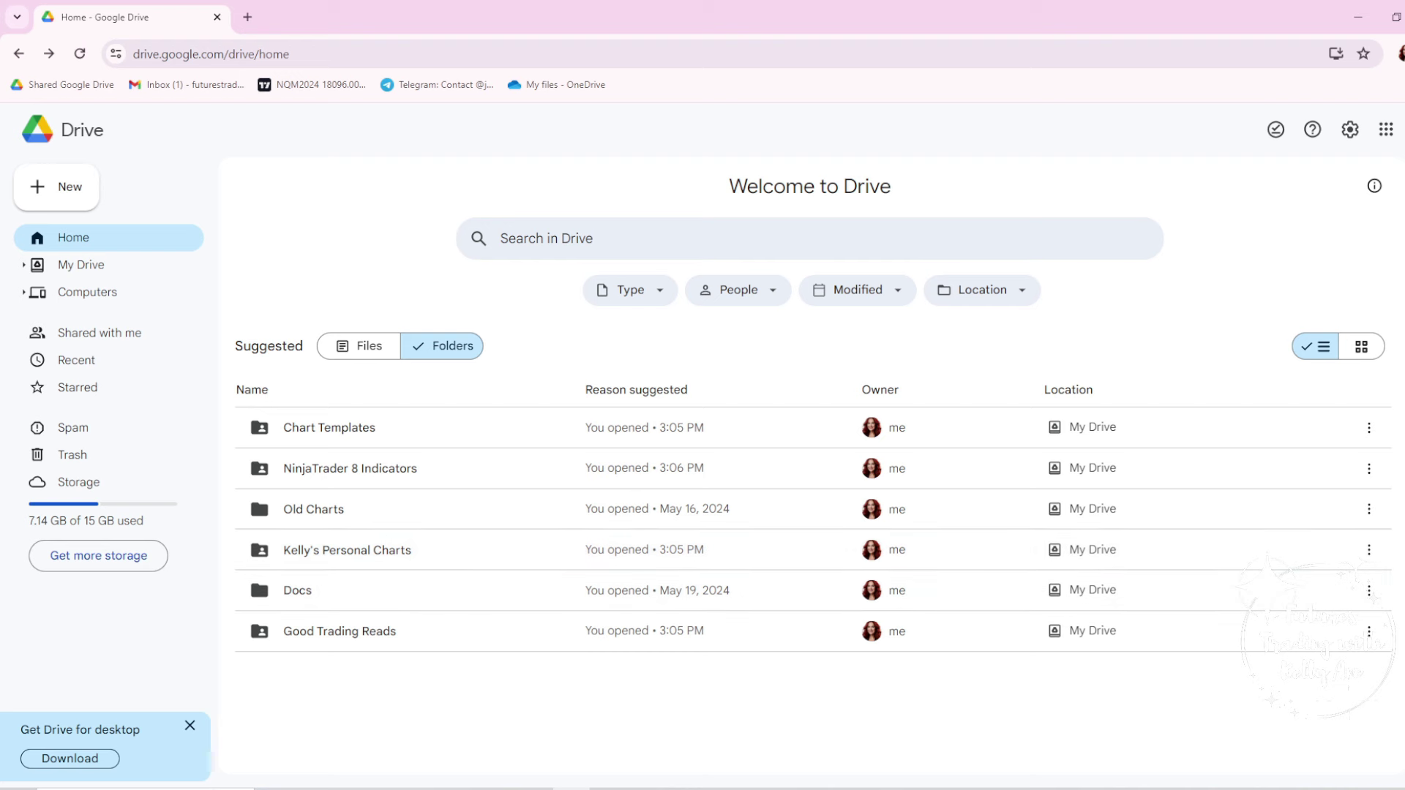
Switch to Discord and look through the Futures Trading server's text channels, including the chart template and indicator library channels.
click(534, 789)
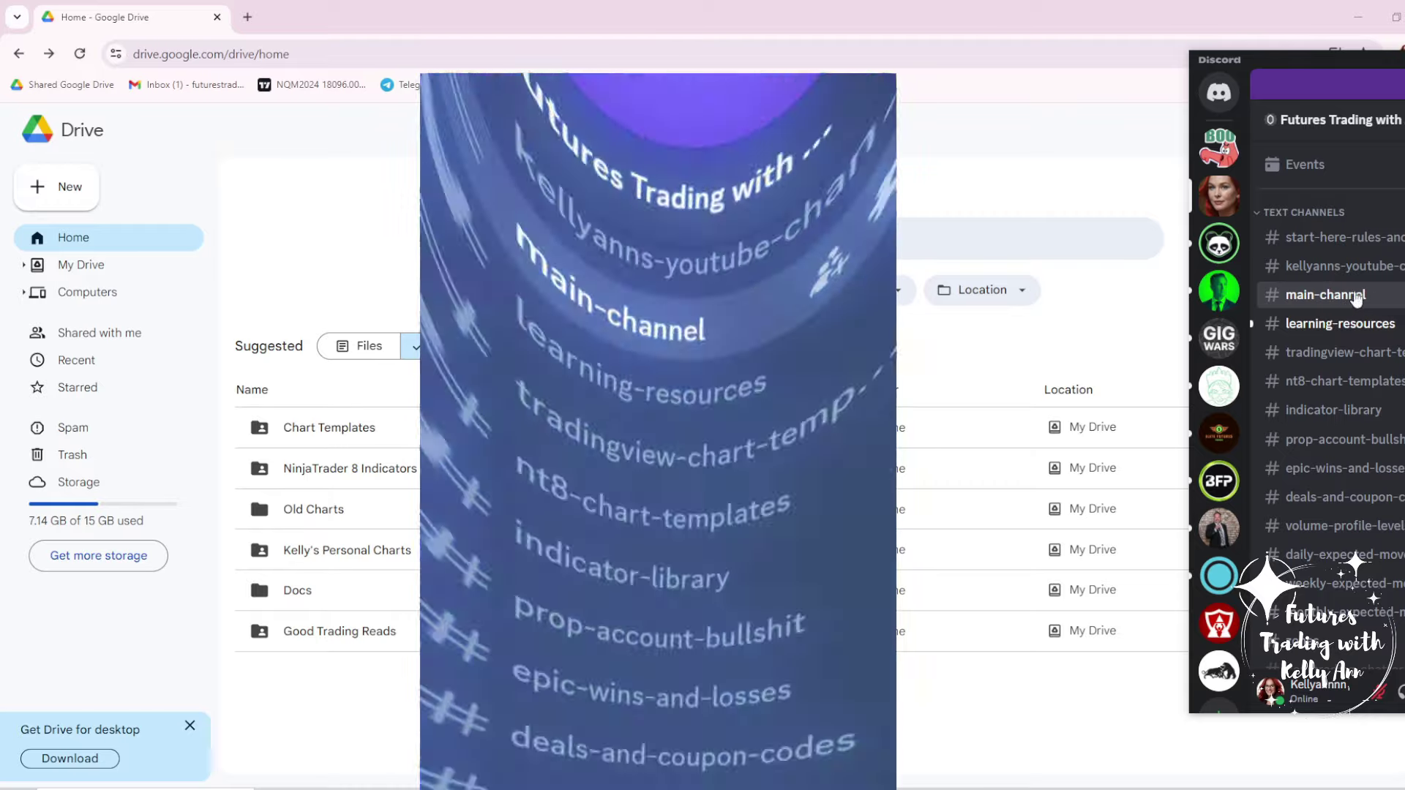
scroll(1346, 439, down, 4)
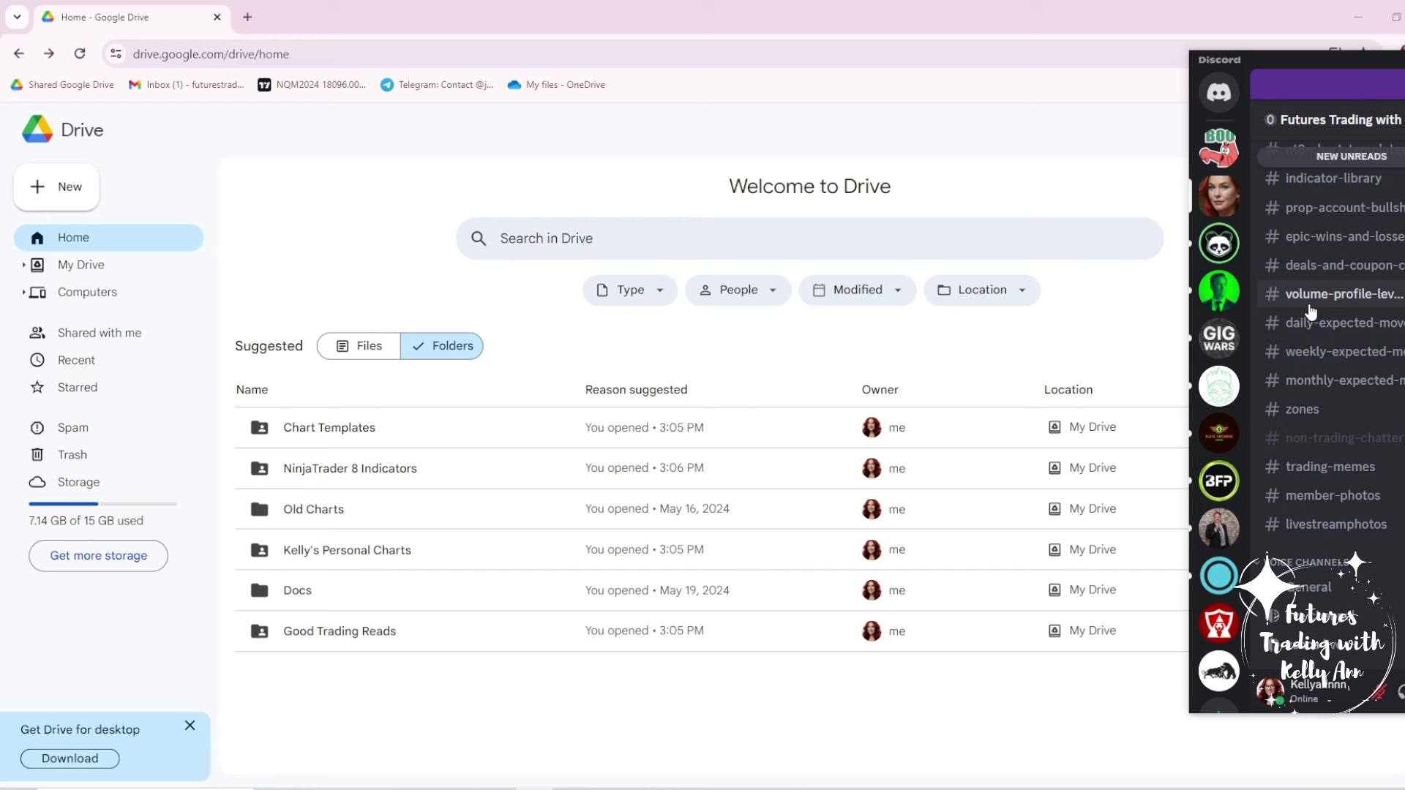
scroll(1310, 313, up, 3)
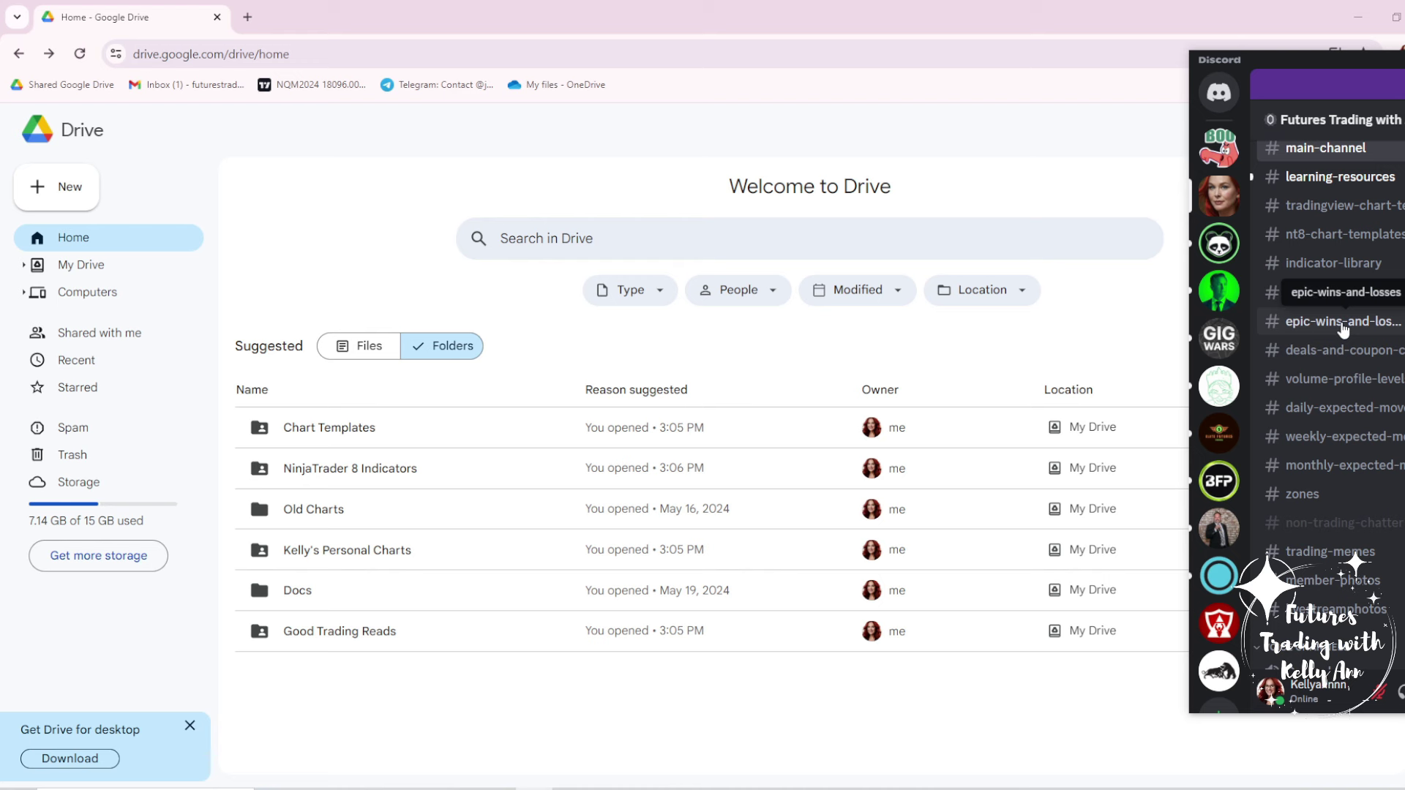
scroll(1343, 329, up, 3)
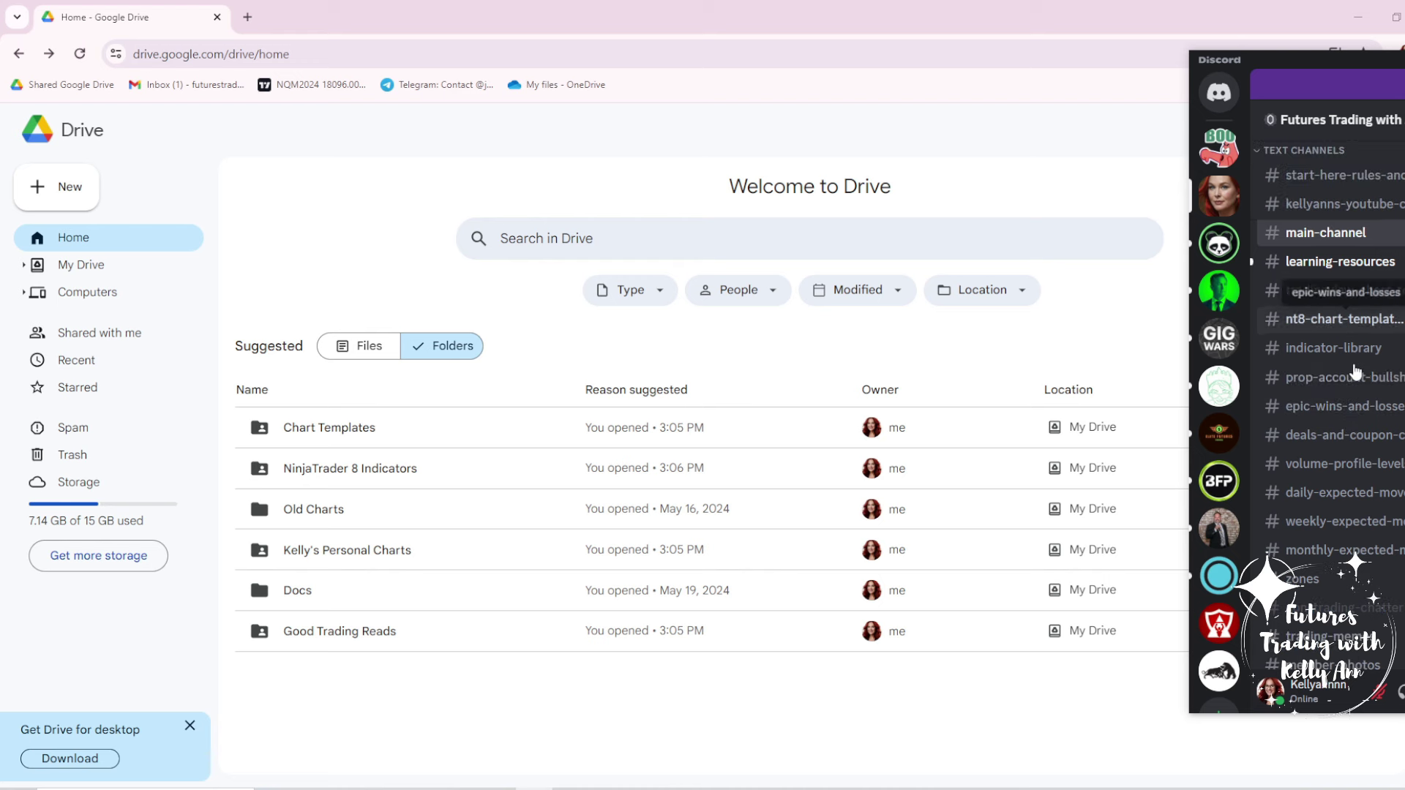